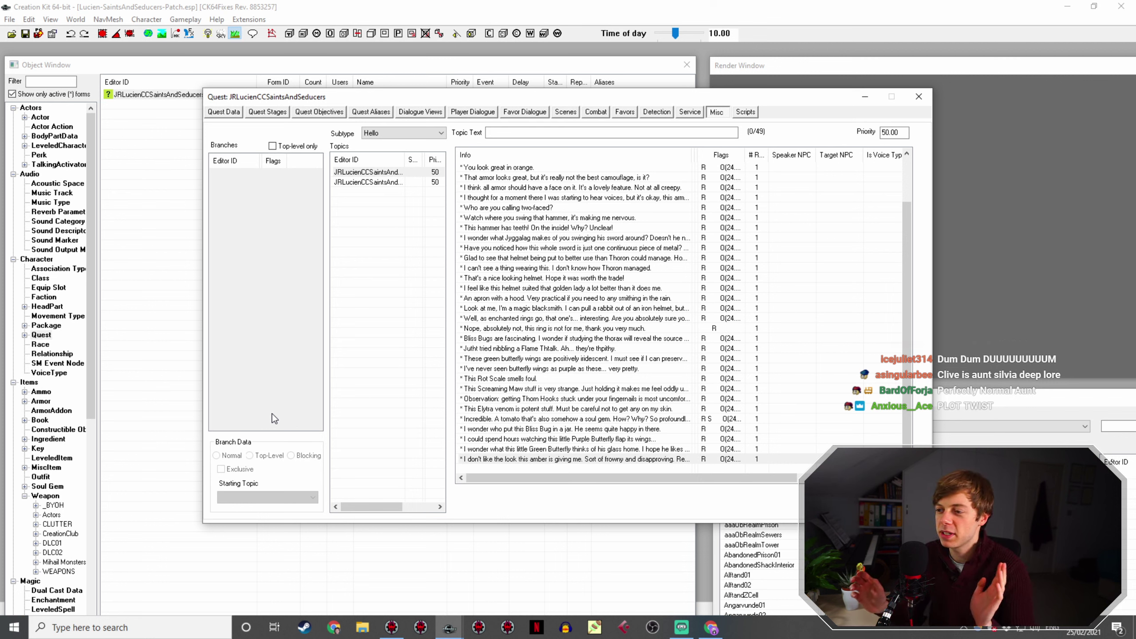
Step: Duplicate the last line of the Hello topic, the one about not liking the look the amber is giving
click(372, 182)
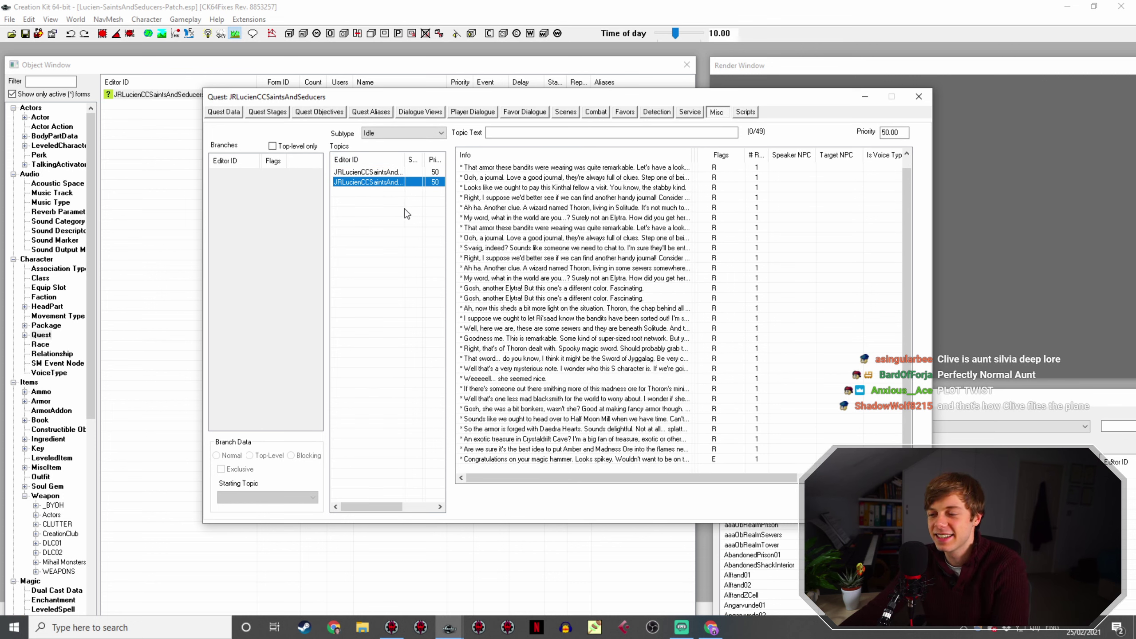
click(356, 173)
scroll(525, 244, down, 2)
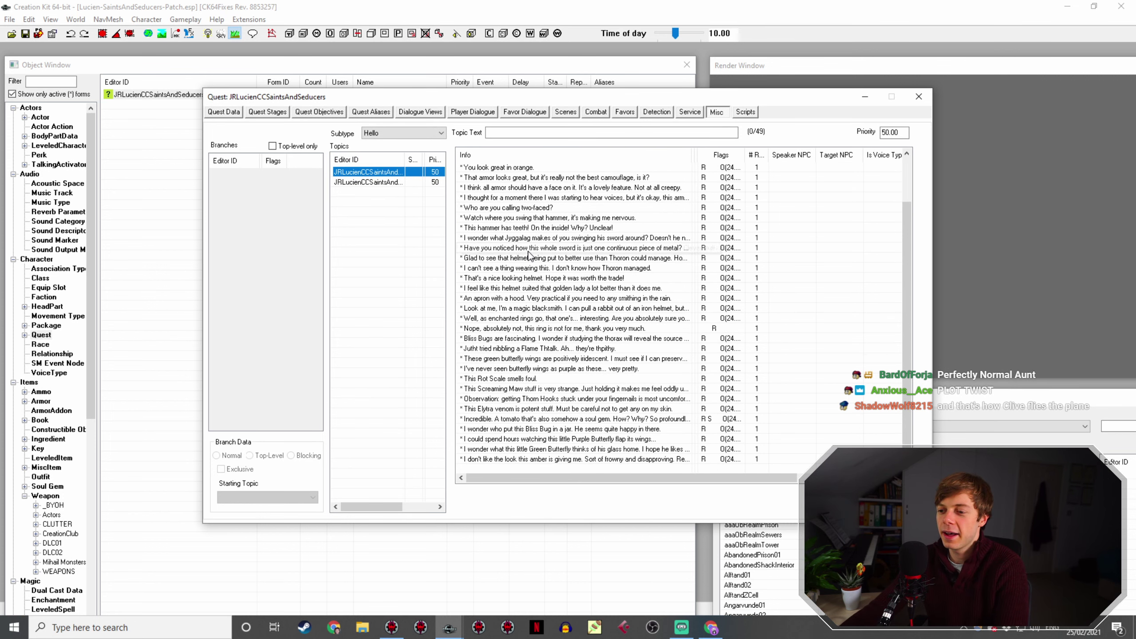
right_click(611, 461)
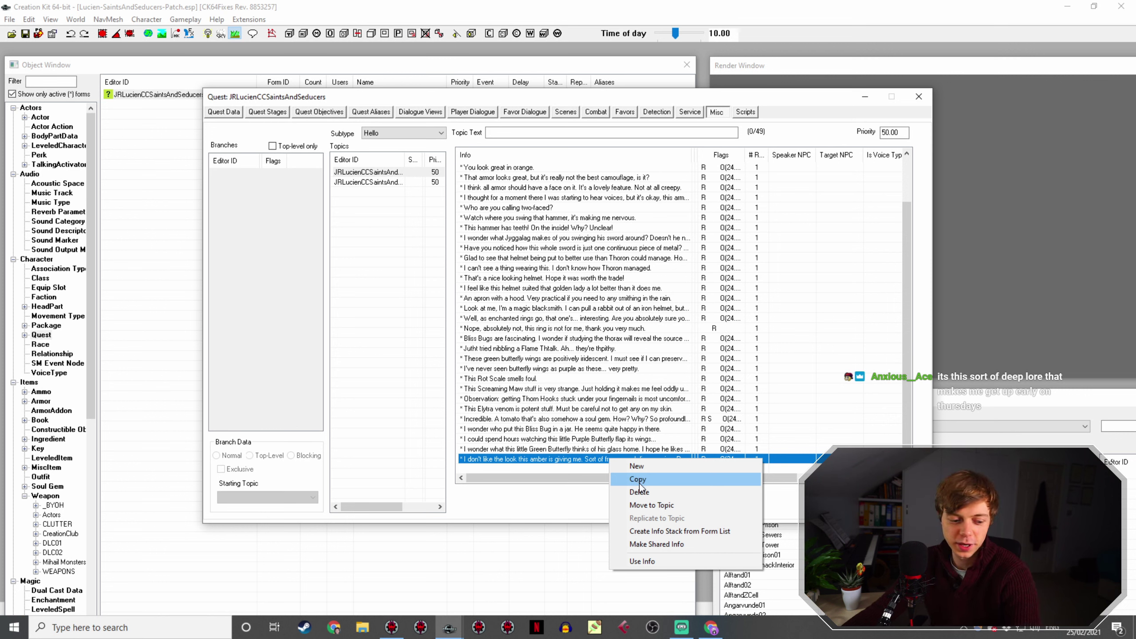
click(640, 483)
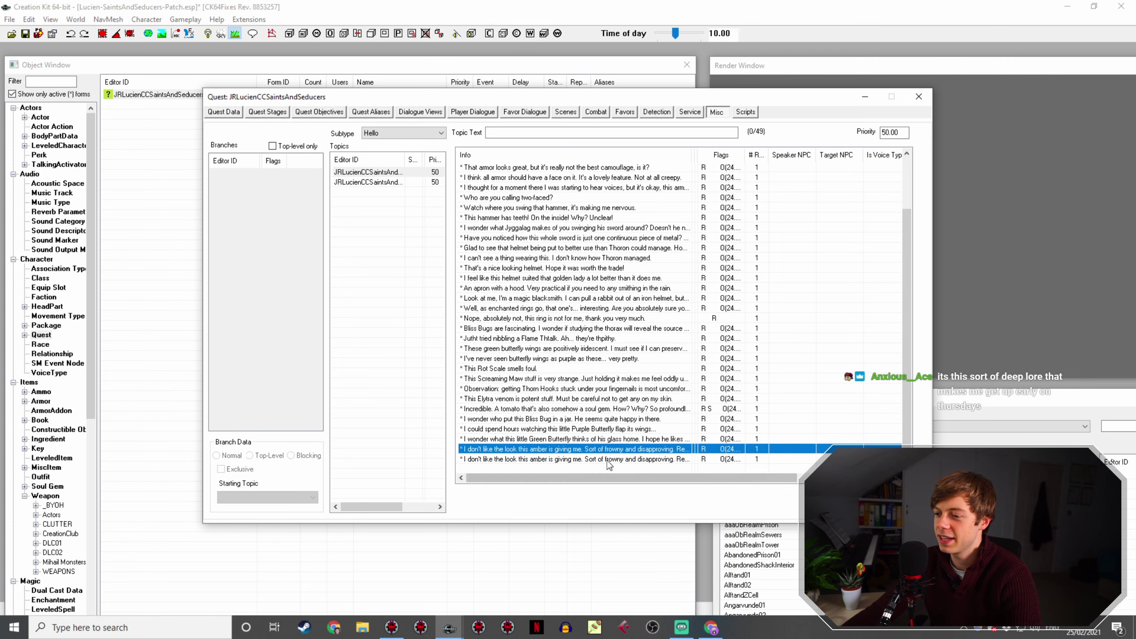
Step: Open the lower copy of the amber line and set its GetItemCount condition to run on Player
double_click(594, 459)
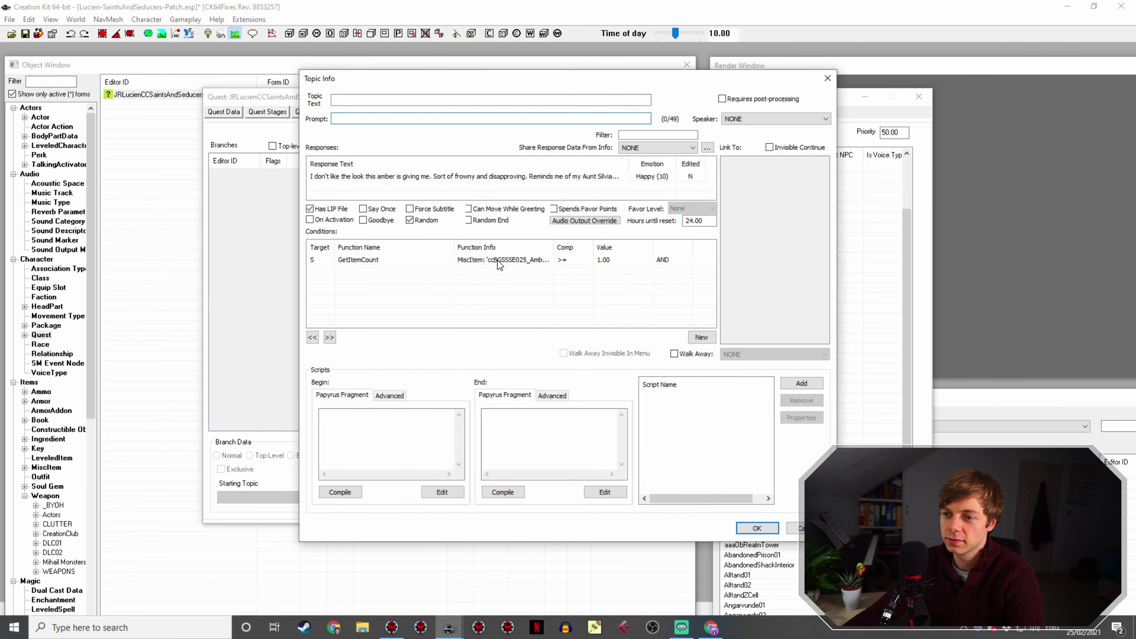
double_click(451, 260)
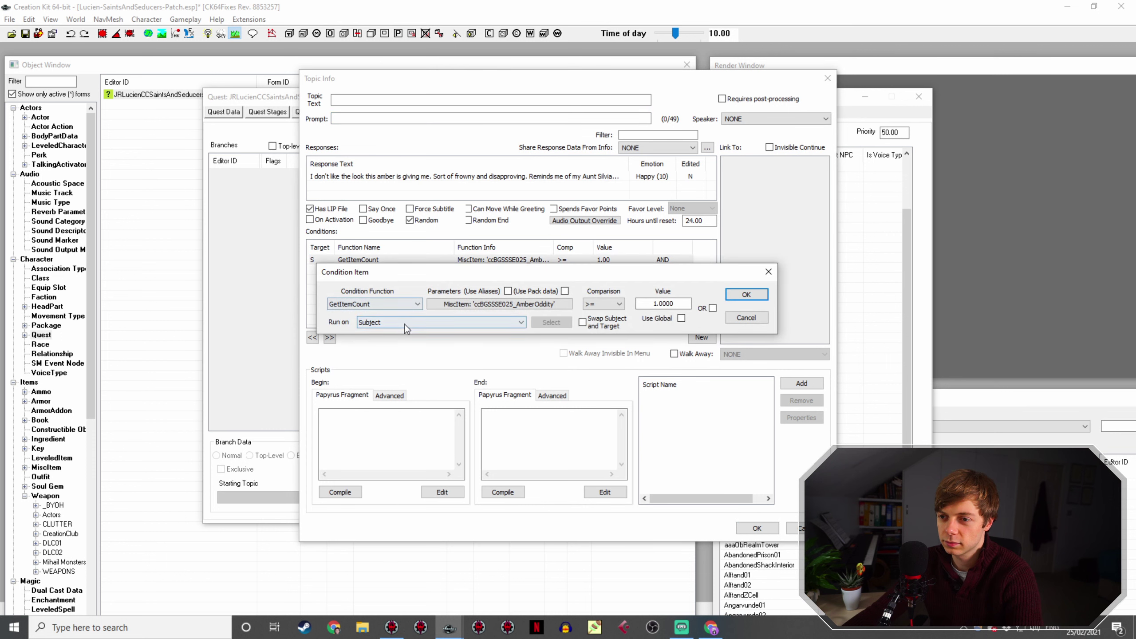
click(405, 322)
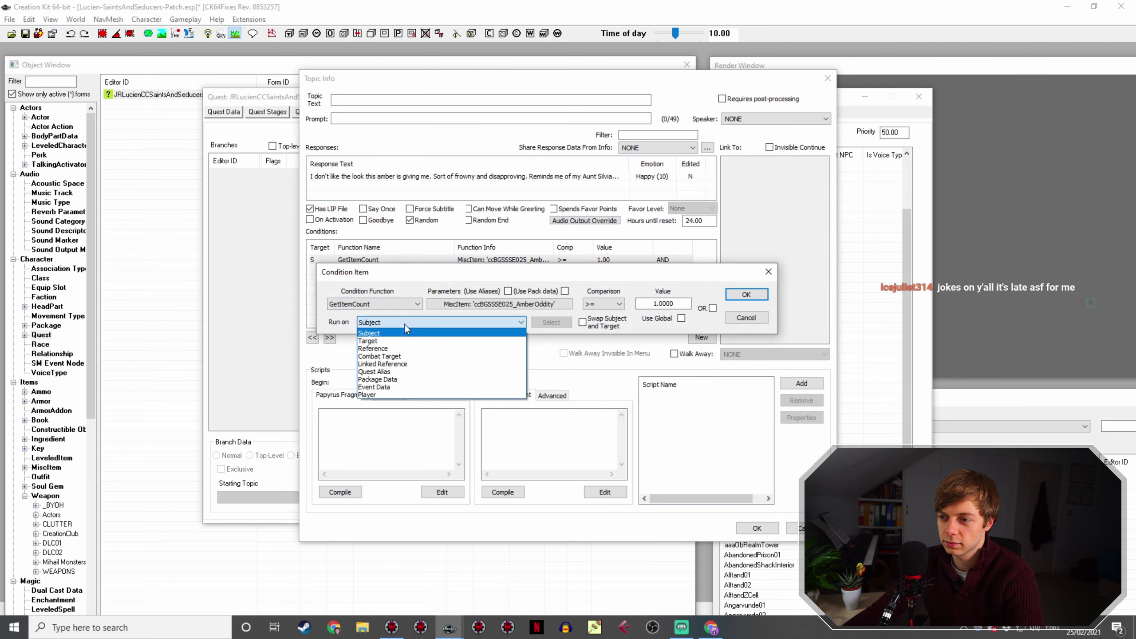
click(417, 394)
click(746, 294)
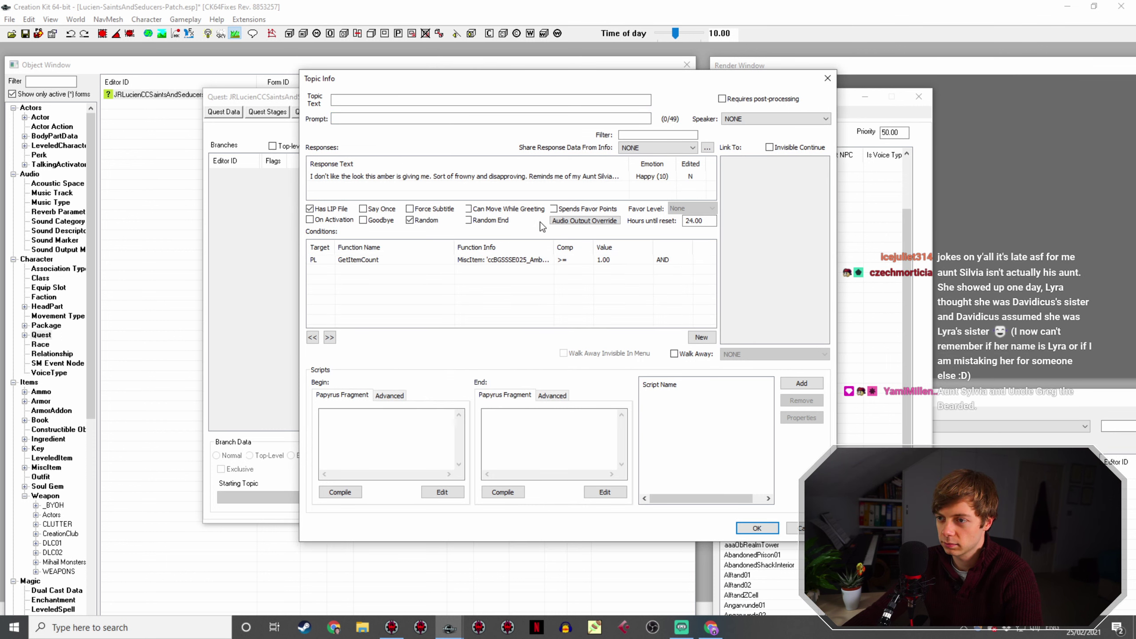
Step: Replace the copied line's response text with "That amber is most peculiar."
double_click(460, 178)
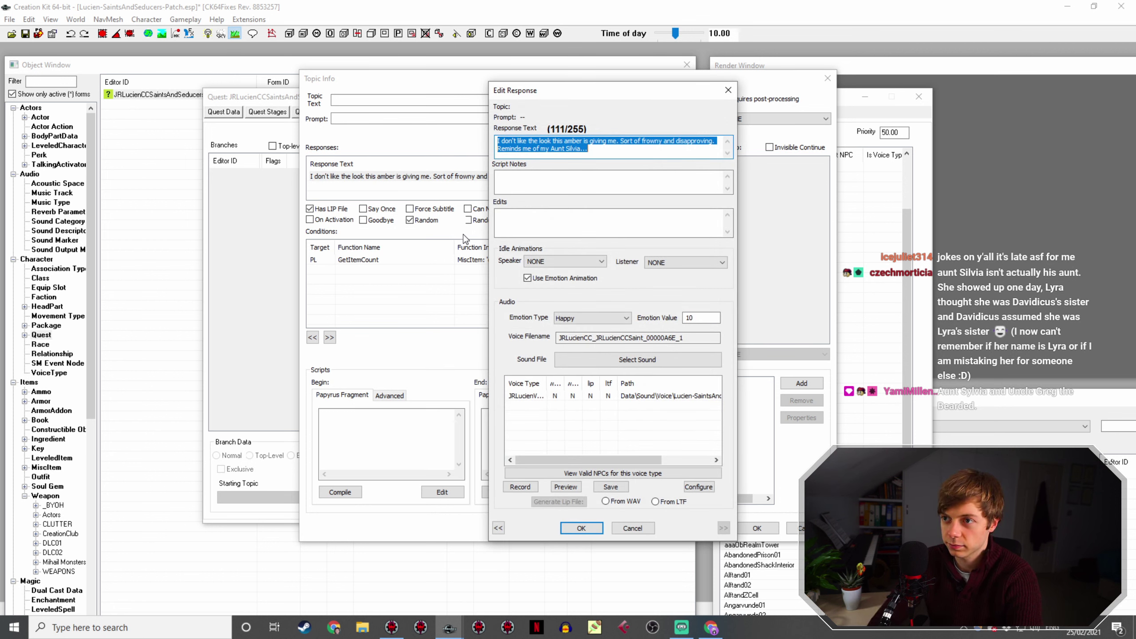
text(That am)
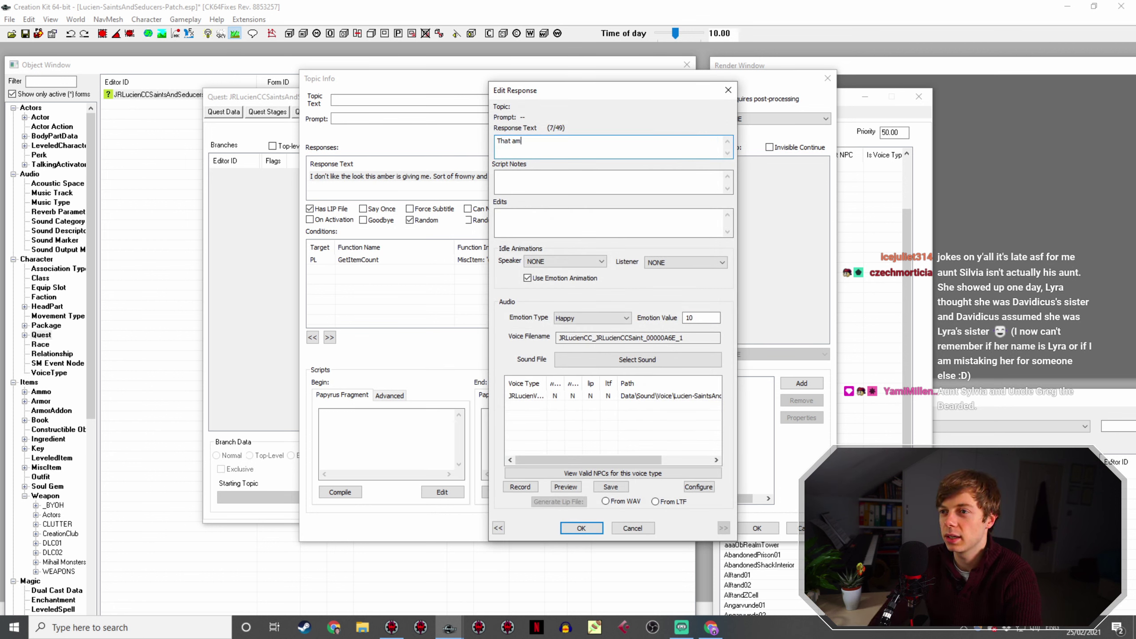
text(ber is most peculiar.)
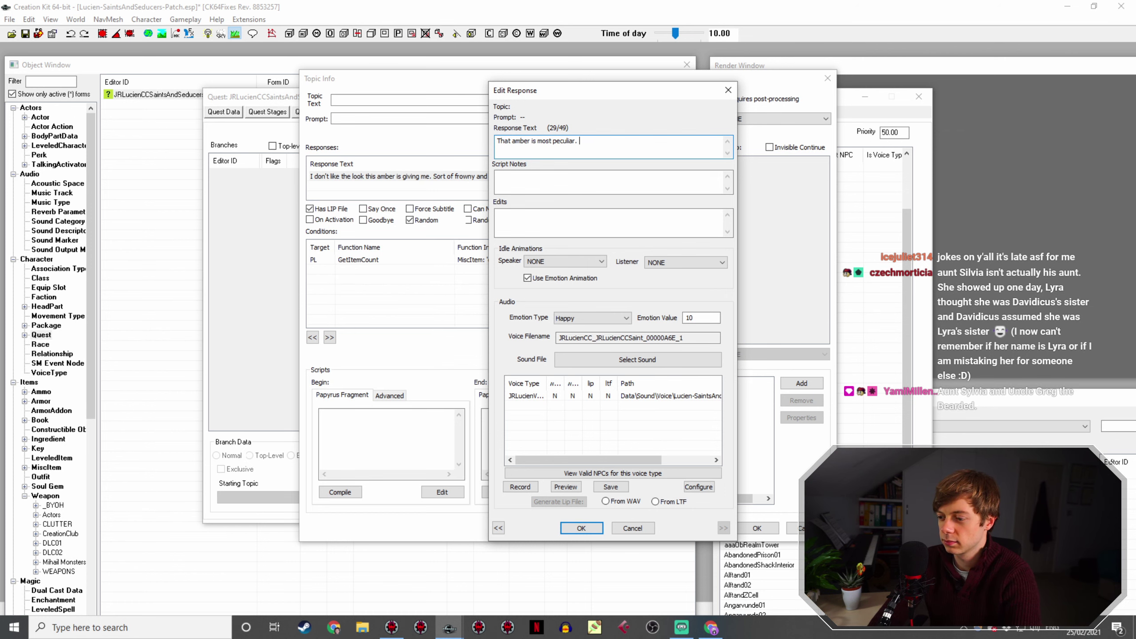
Step: Consult the Sheogorath-Shaped Amber wiki page in the browser, and continue the response text with "Definitely rather face-like, wouldn't you say?"
key(alt+Tab)
key(alt+Tab)
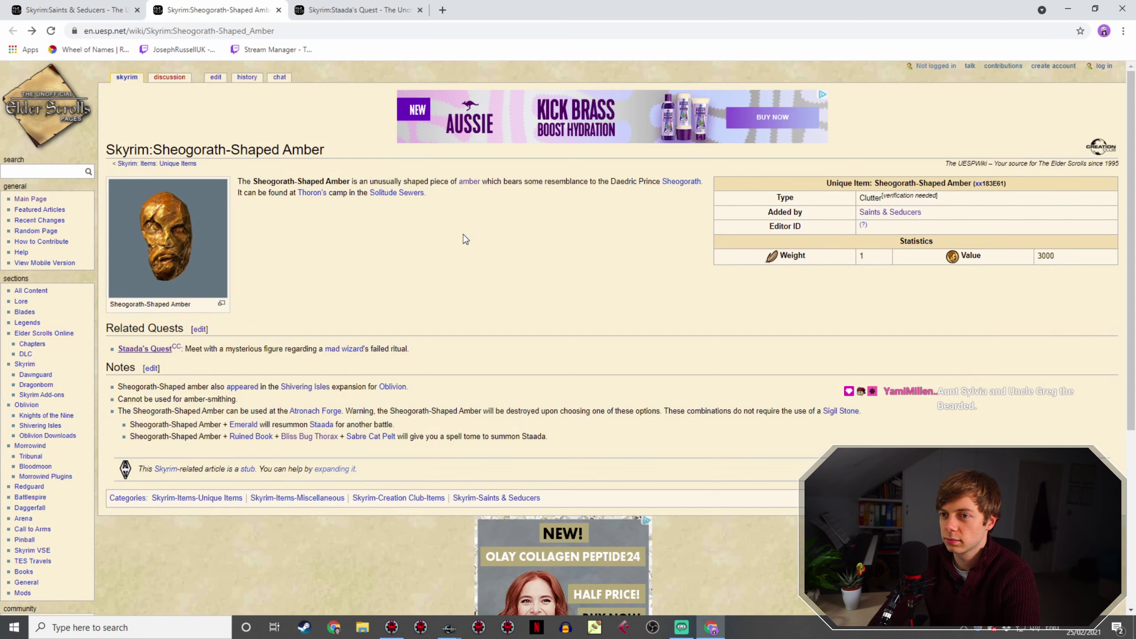
key(alt+Tab)
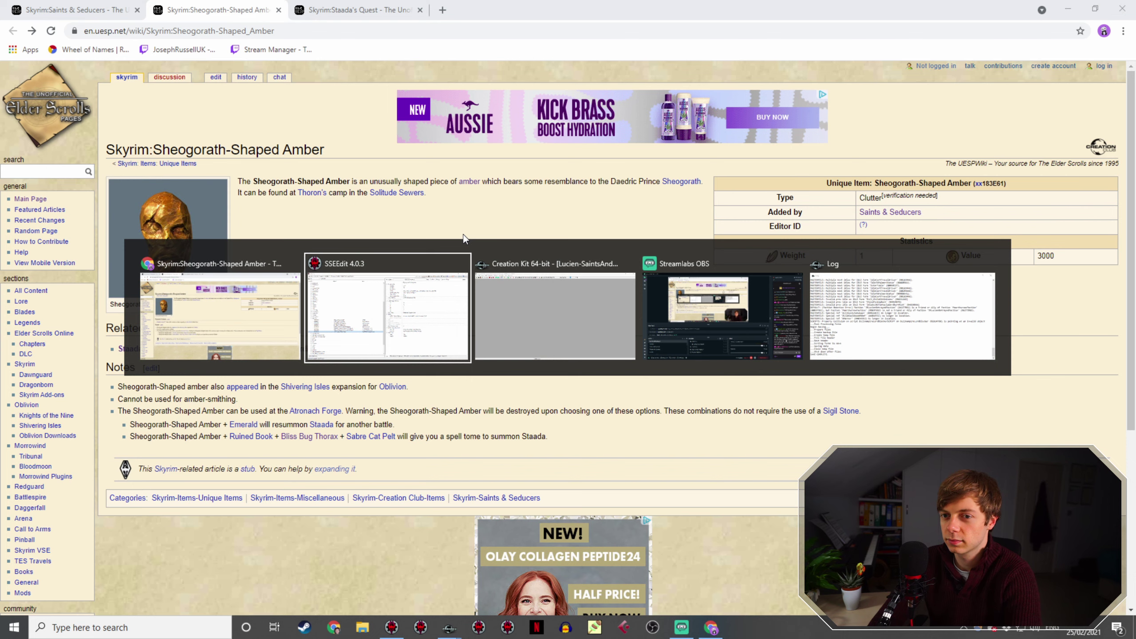
key(alt+Tab)
text(Def)
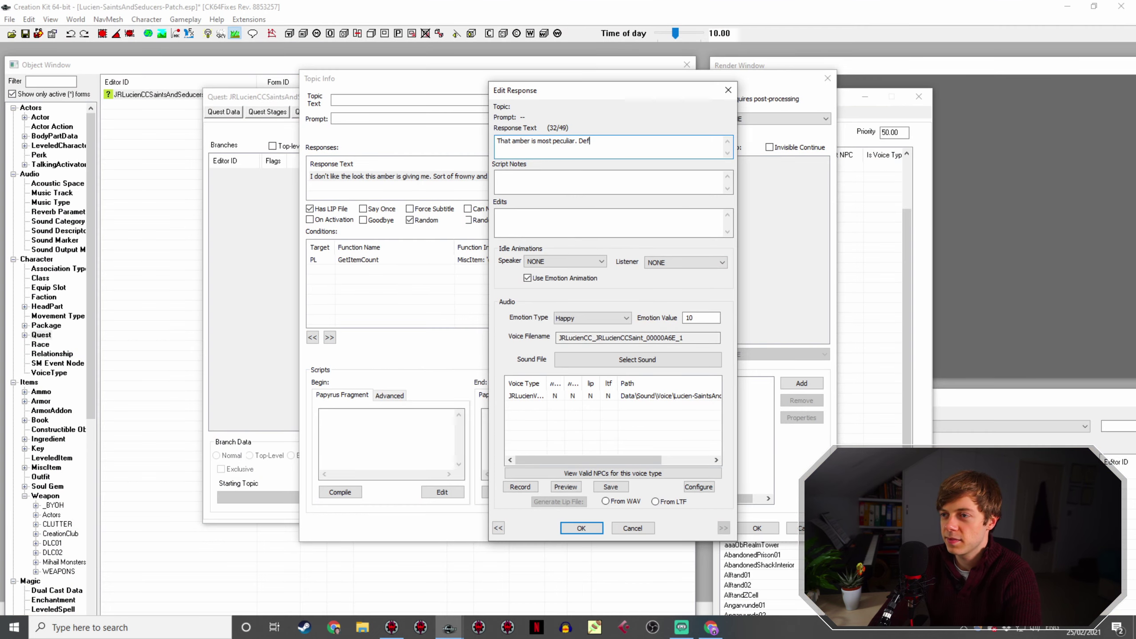
text(initely rat)
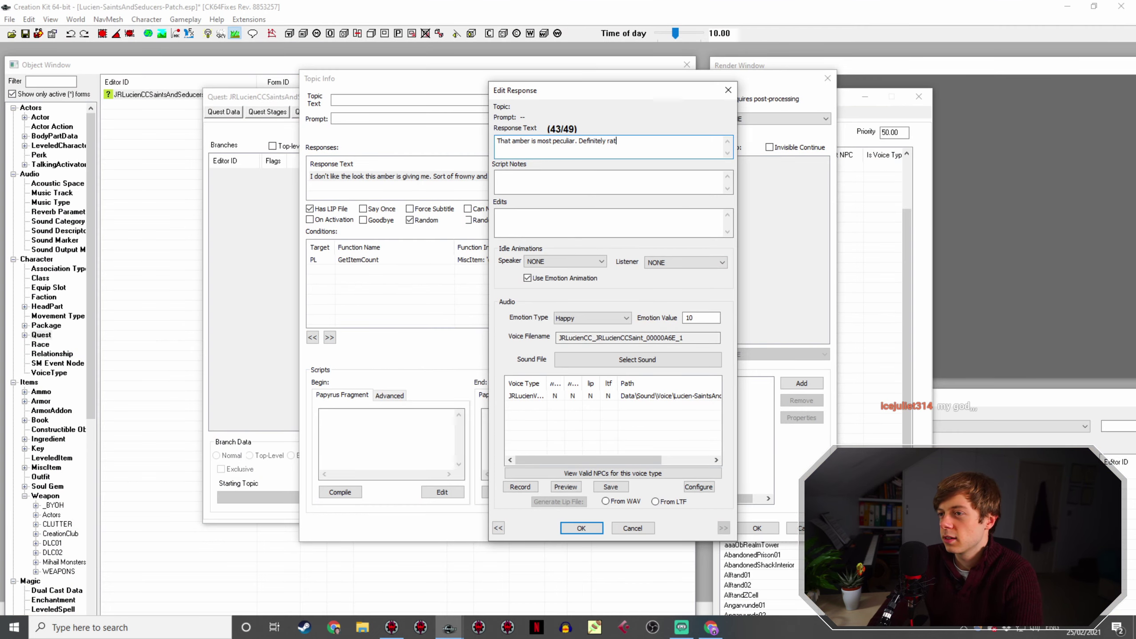
text(her fa)
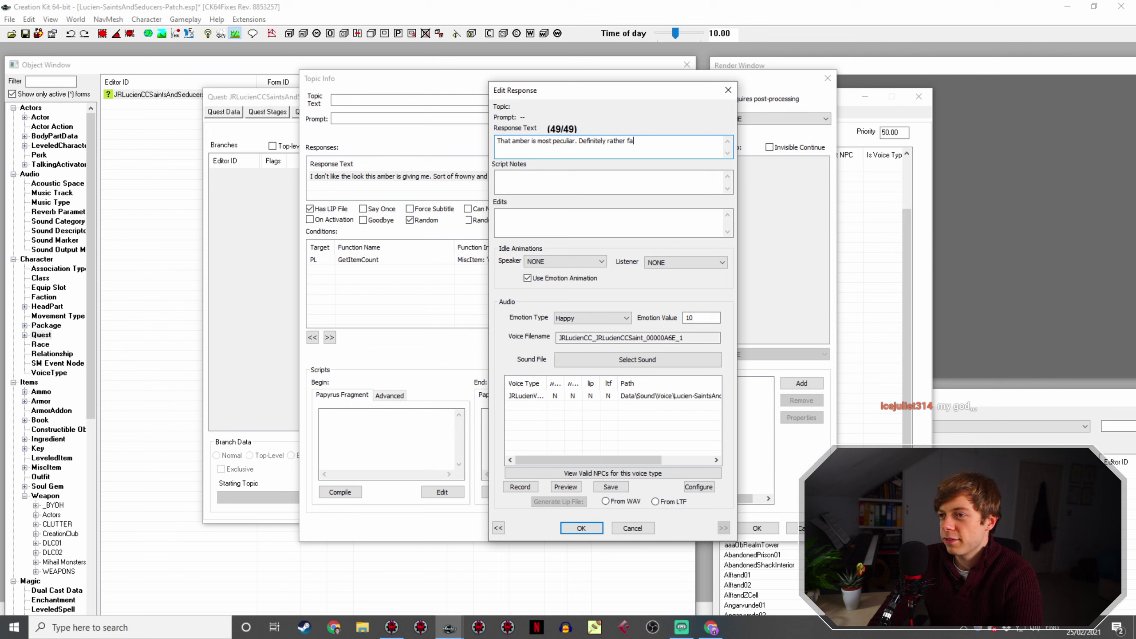
text(ce-like, wouldn't y)
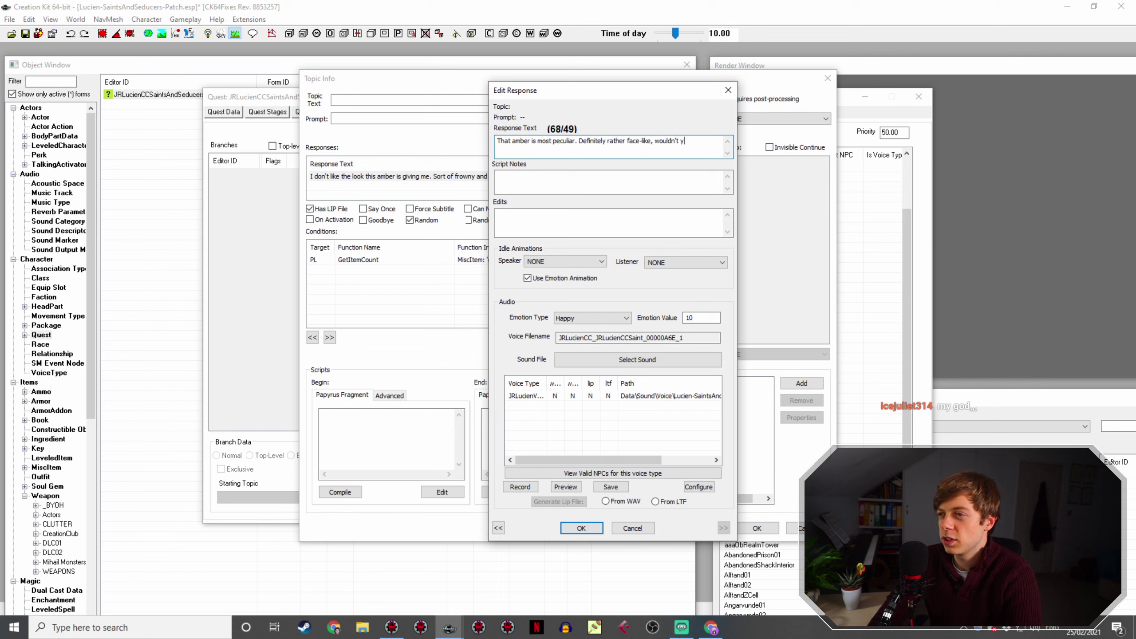
text(ou say? And al)
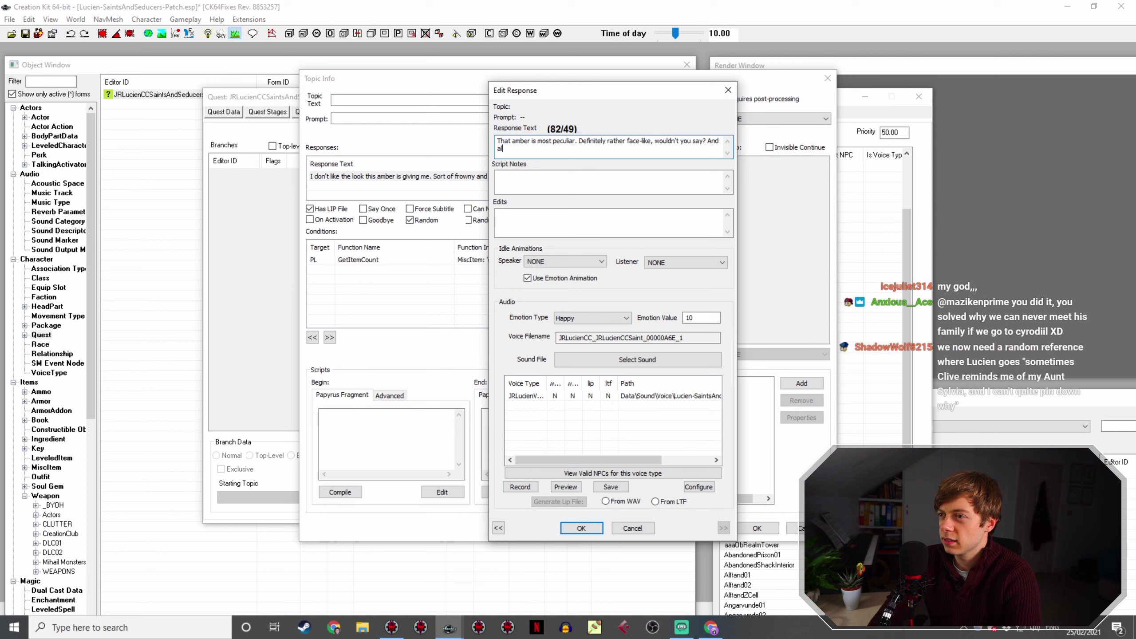
Step: Finish the response text with "And also, is that a hint of magicka? And... the faintest whiff of cheese?" and accept it
text(so, is that a hint of magic)
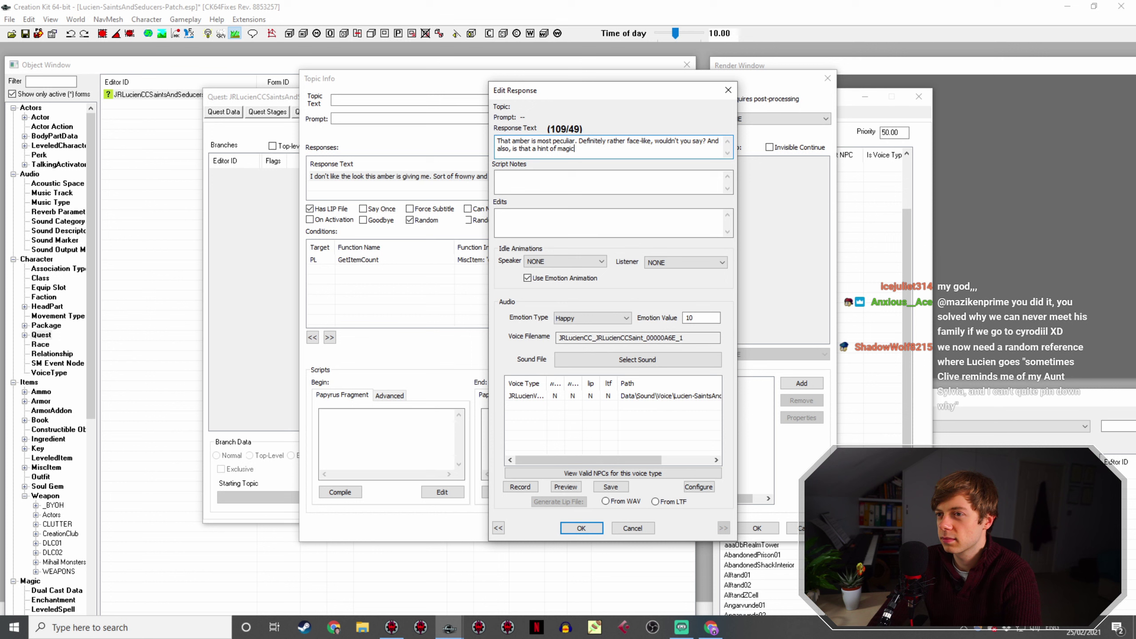
text(k)
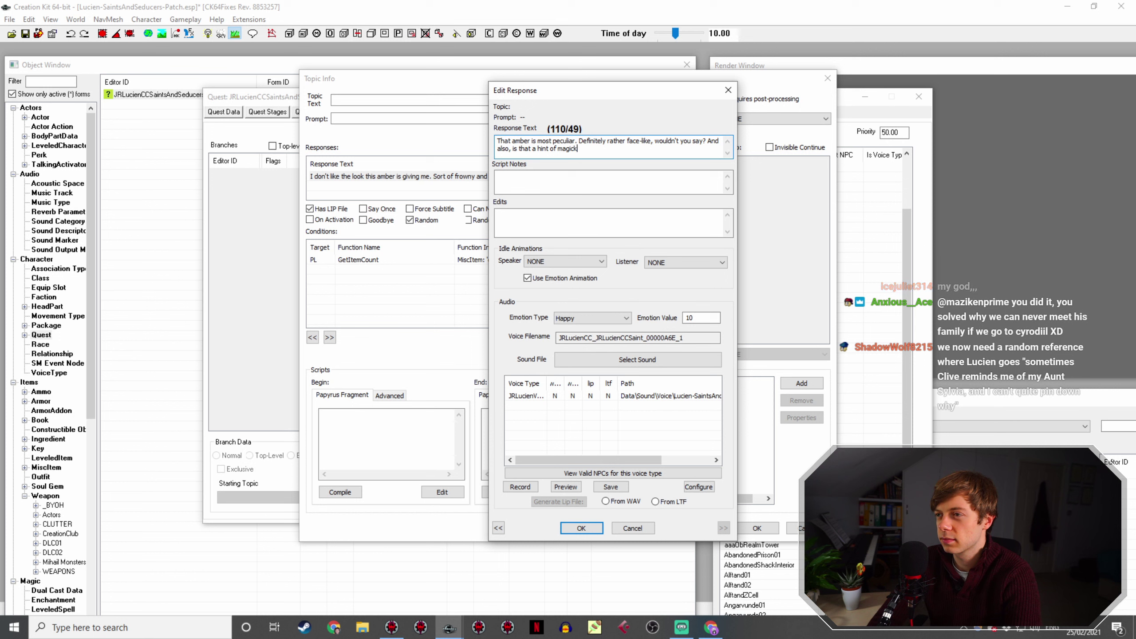
text(a)
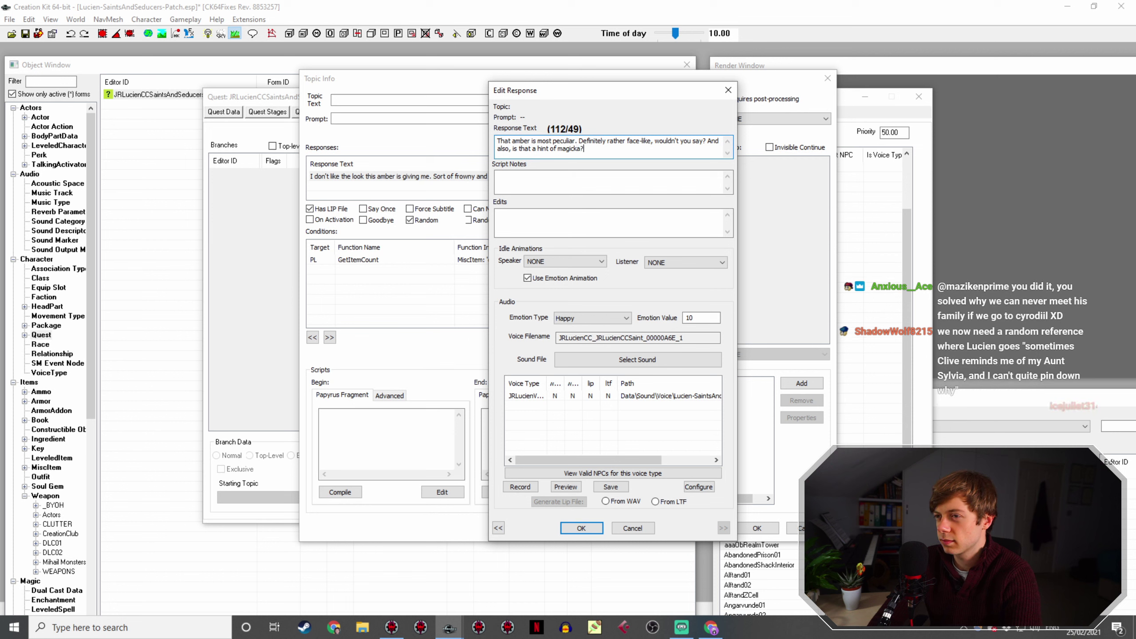
text(? And)
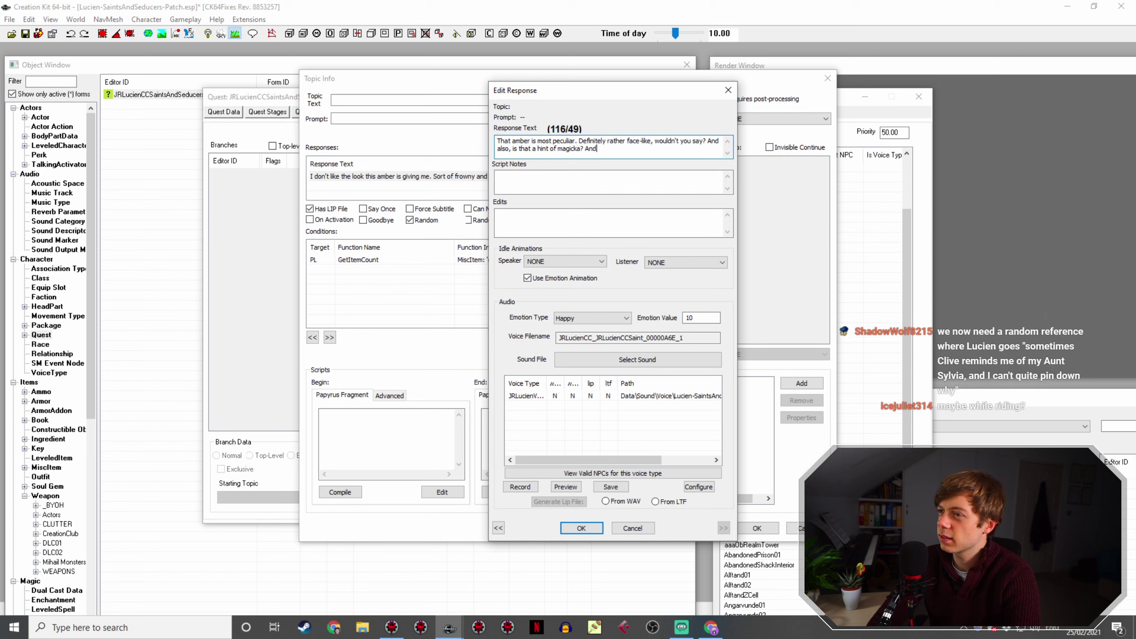
text(... the faint)
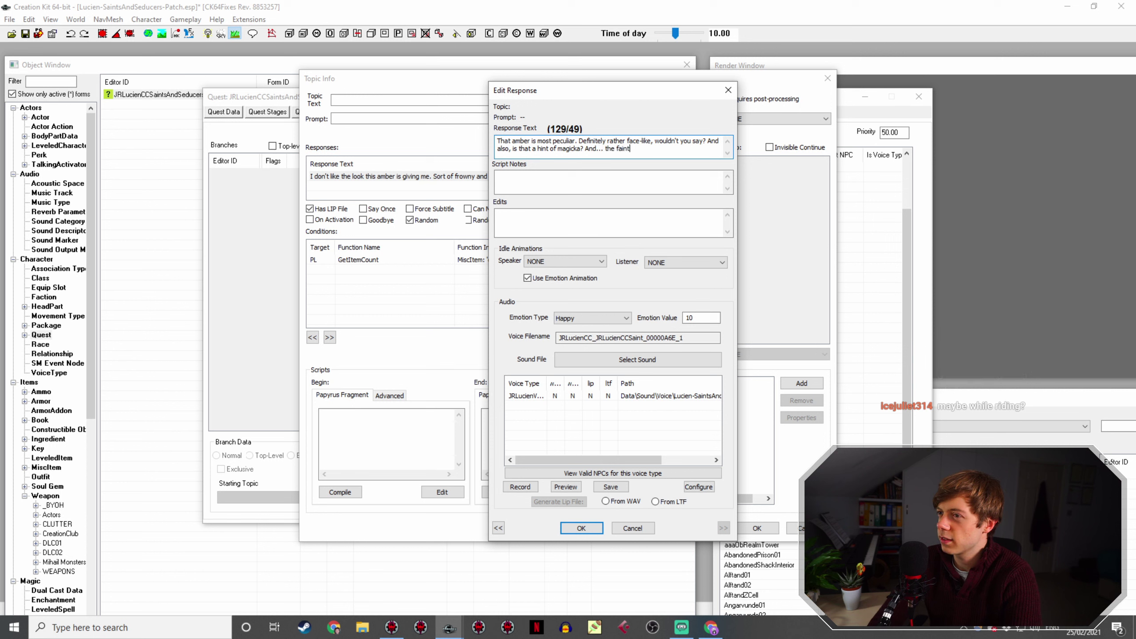
text(est wiiff of cheese?)
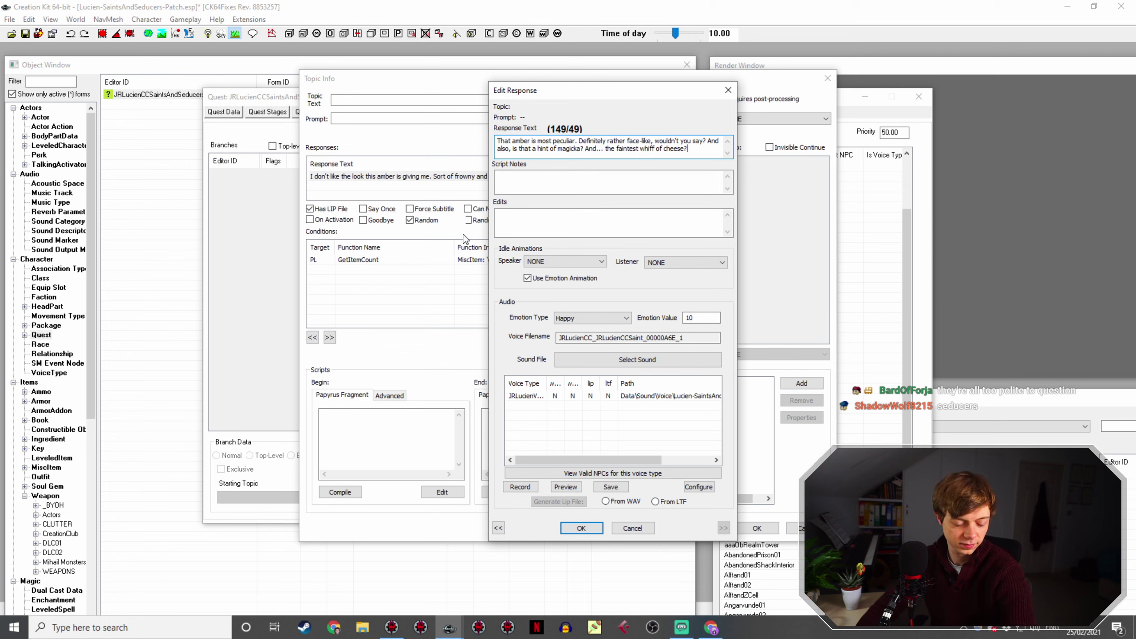
key(Return)
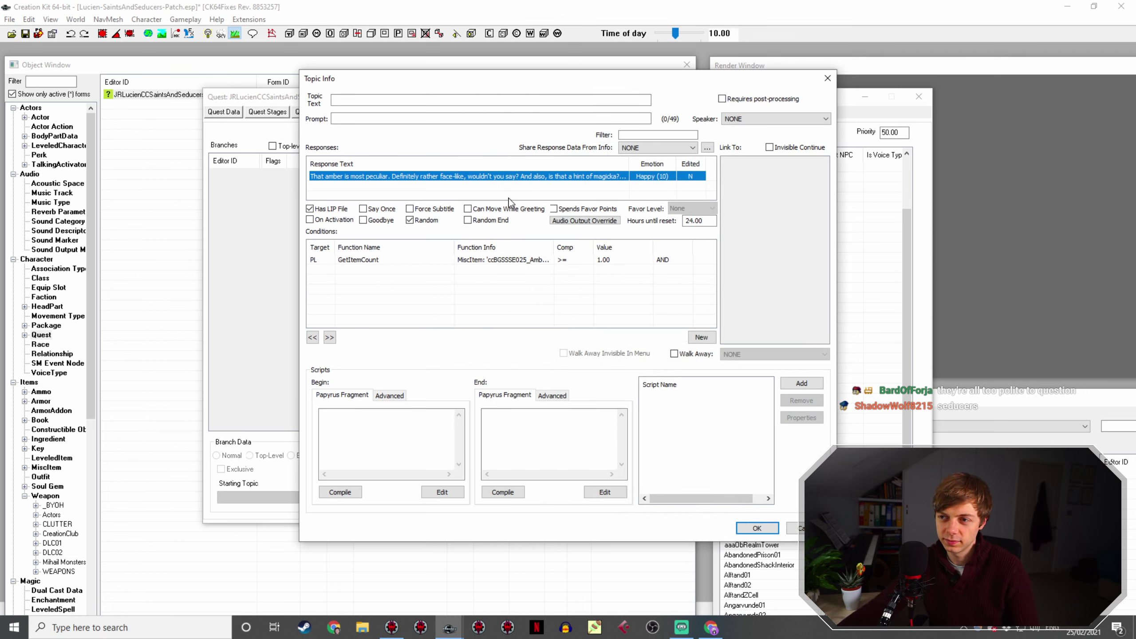
Step: Insert "I detect" after "magicka" in the amber response text, and accept both the response and the topic info
double_click(525, 177)
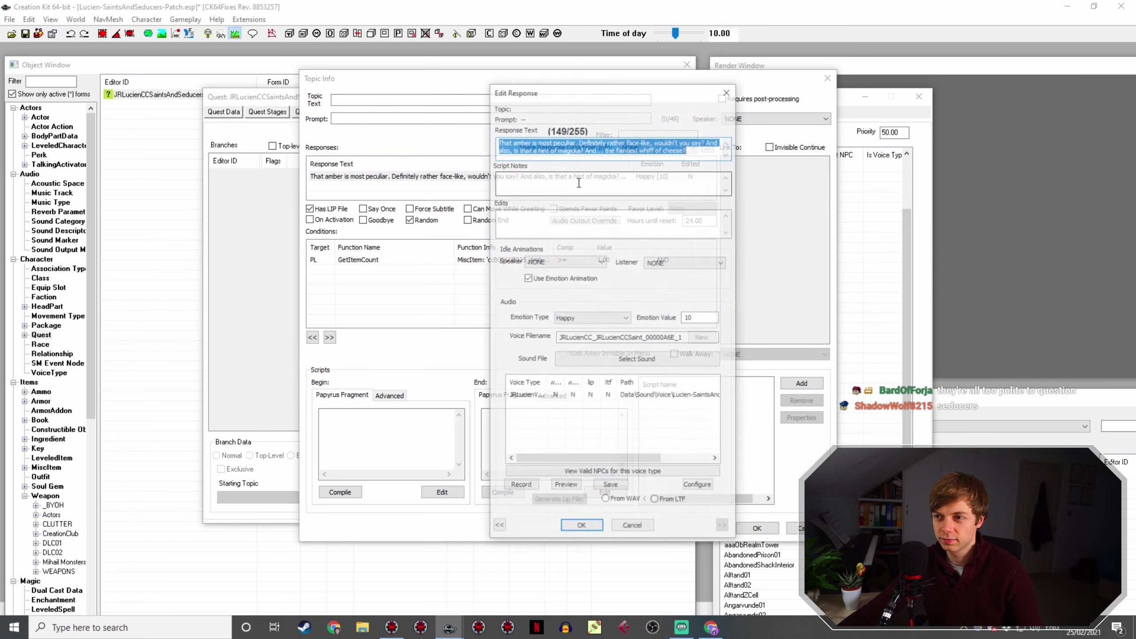
click(581, 150)
text(i DETECT)
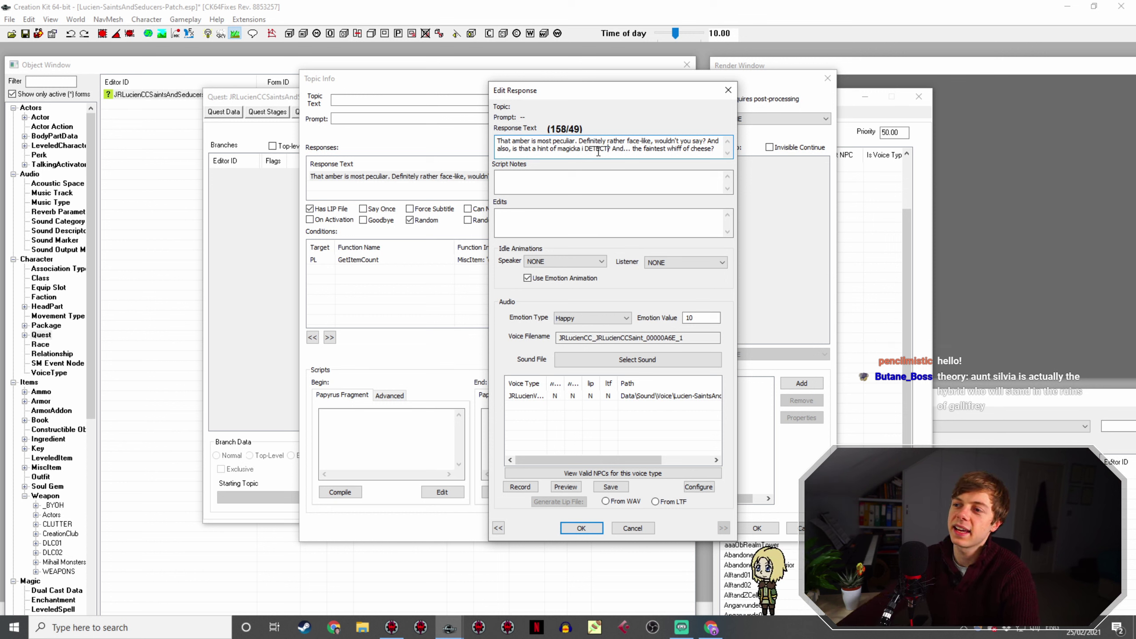
key(BackSpace)
key(BackSpace)
key(BackSpace)
key(BackSpace)
key(BackSpace)
key(BackSpace)
key(BackSpace)
key(BackSpace)
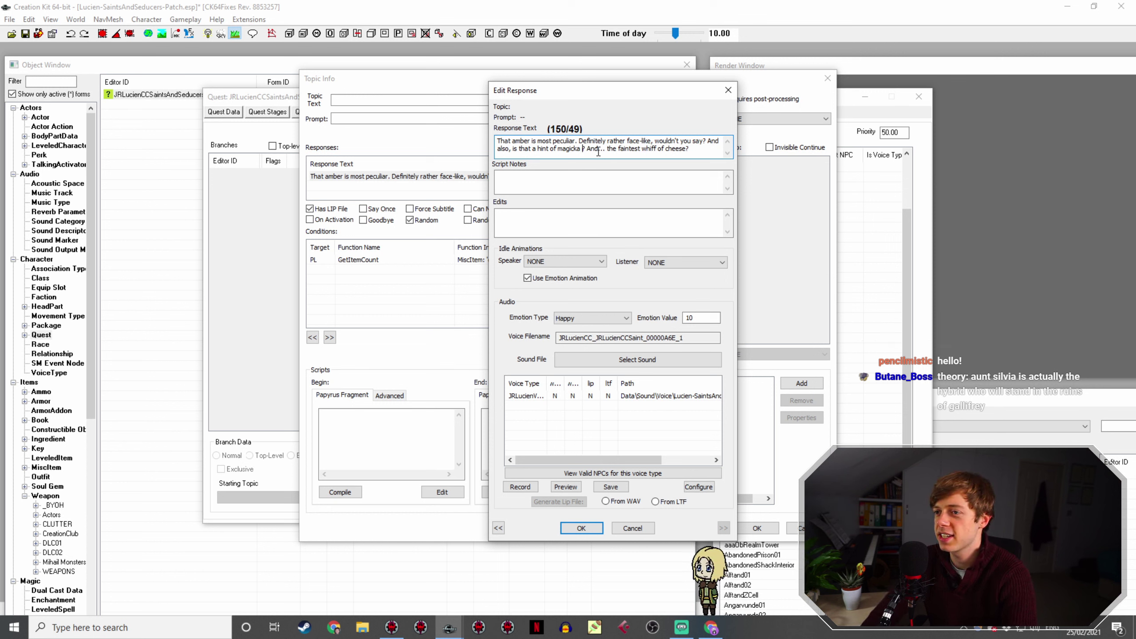
text(I)
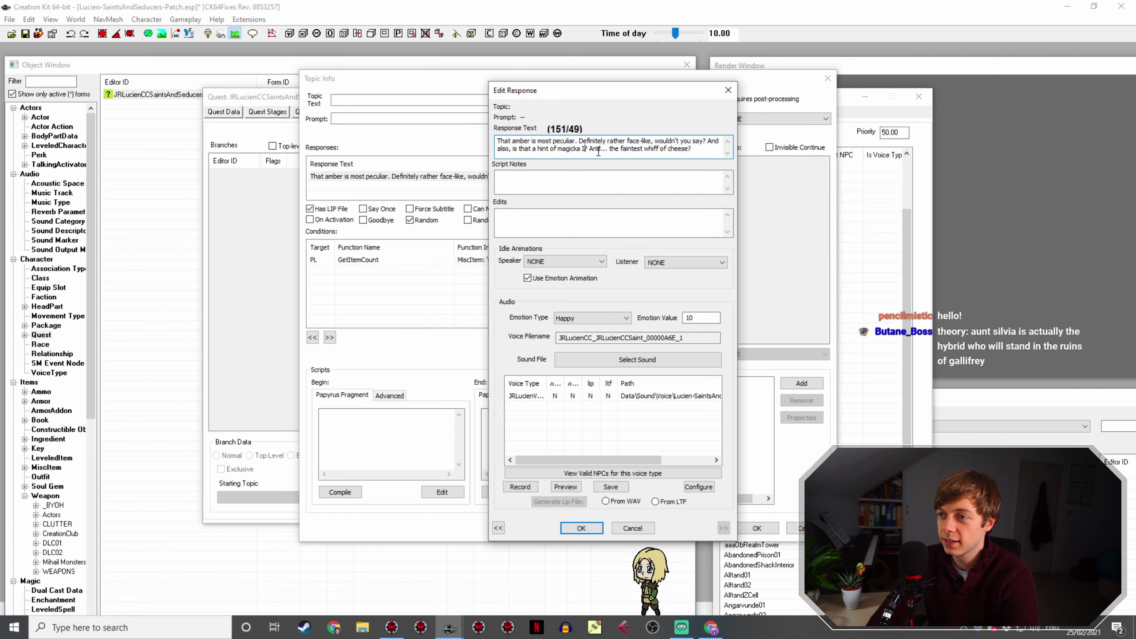
text( detect)
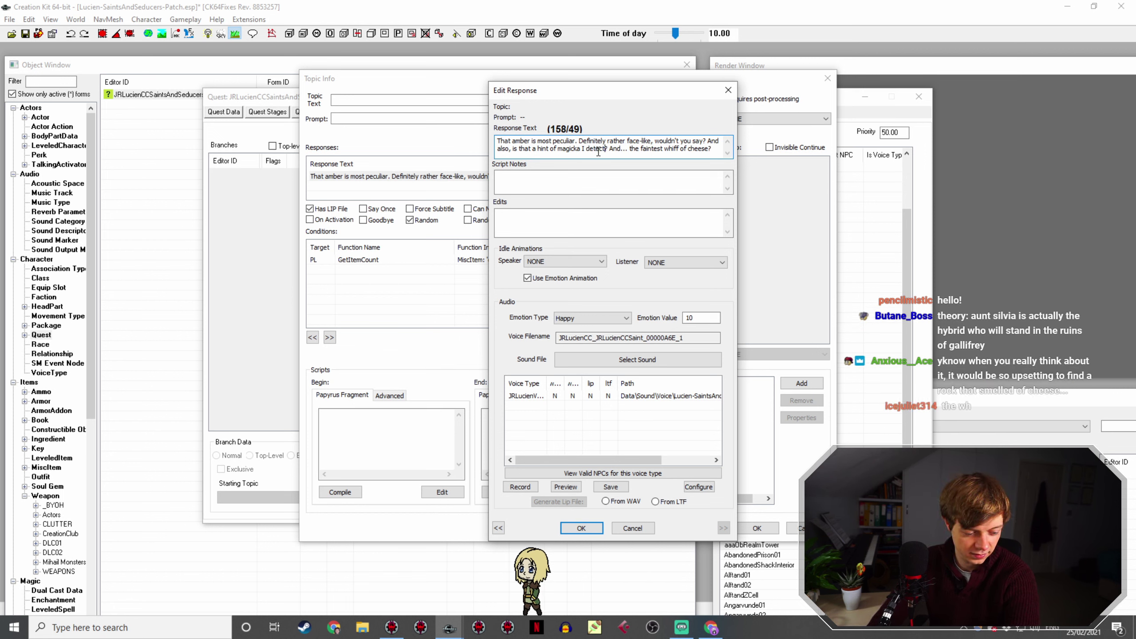
key(Return)
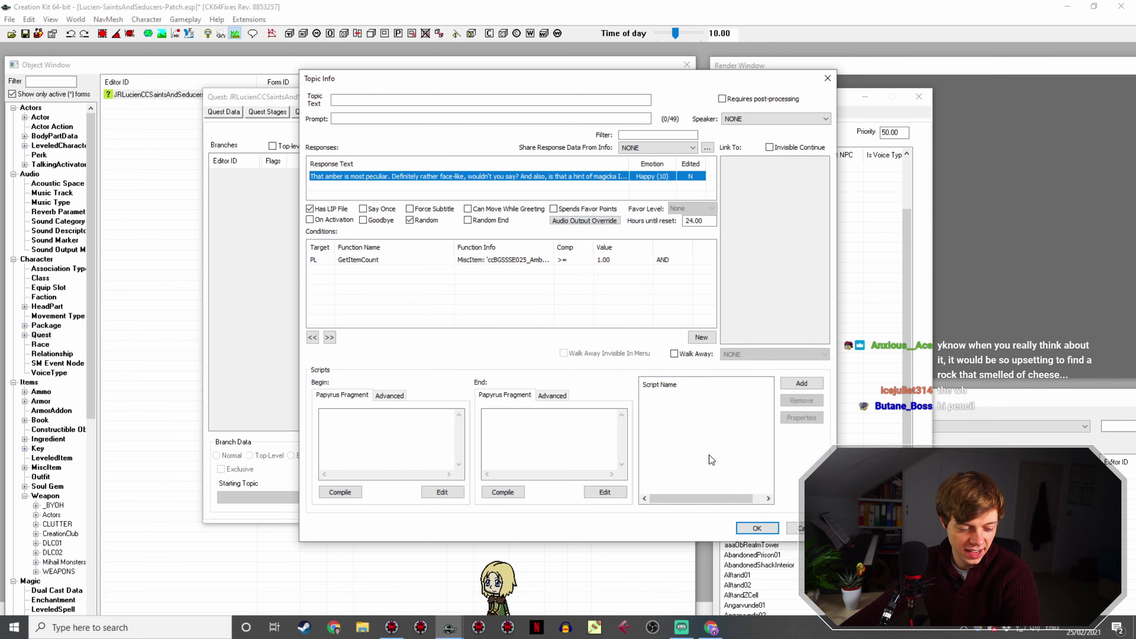
click(758, 529)
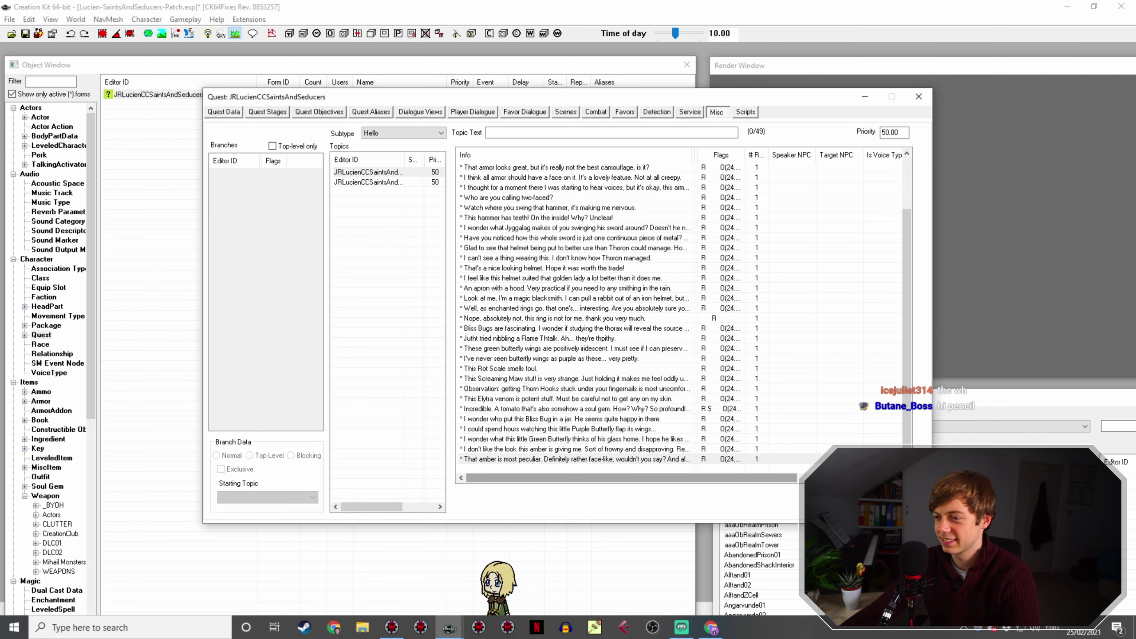
Step: Close the quest, save the plugin, and reopen JRLucienCCSaintsAndSeducers at the end of its Hello lines
key(Escape)
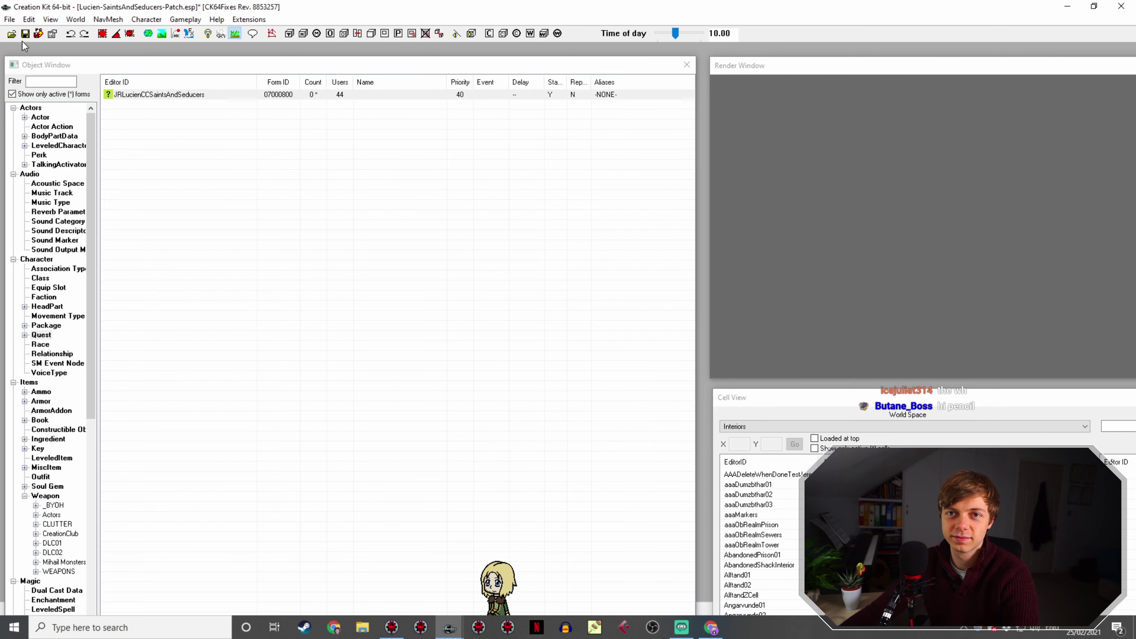
double_click(170, 95)
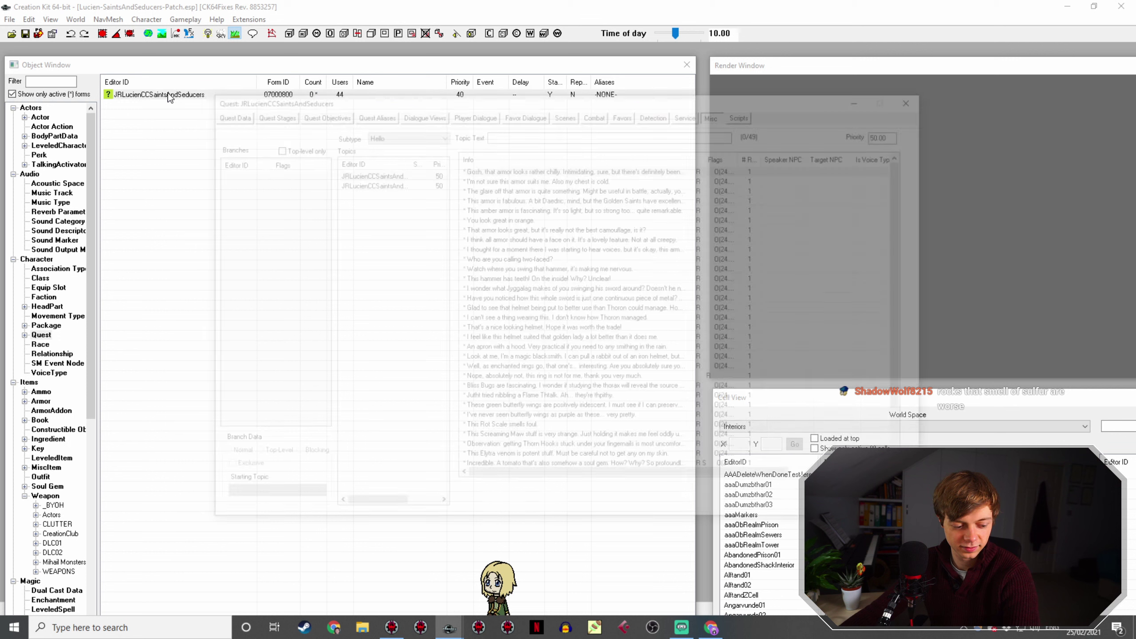
scroll(501, 295, down, 2)
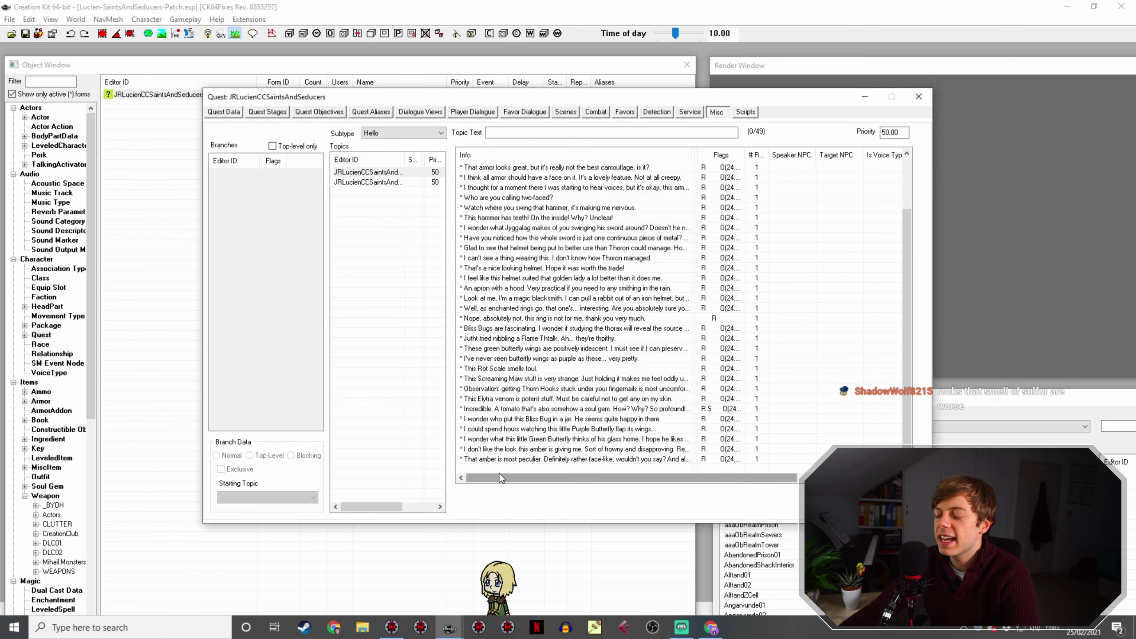
Step: Switch to the browser and look through the miscellaneous items and writings listed on the Saints & Seducers wiki page
click(711, 626)
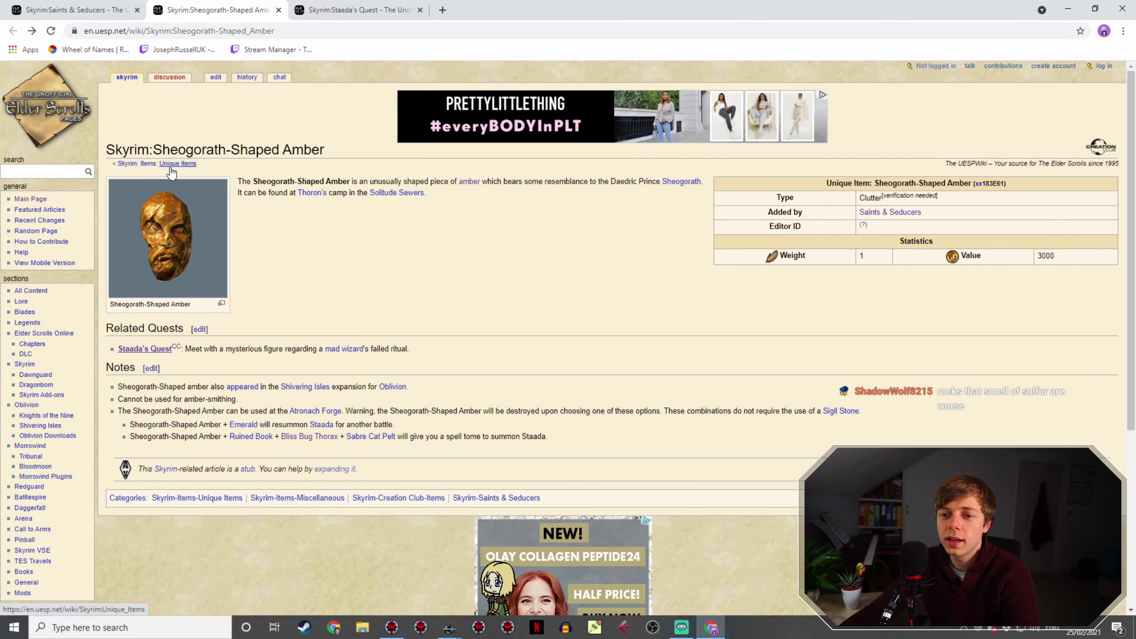
click(100, 7)
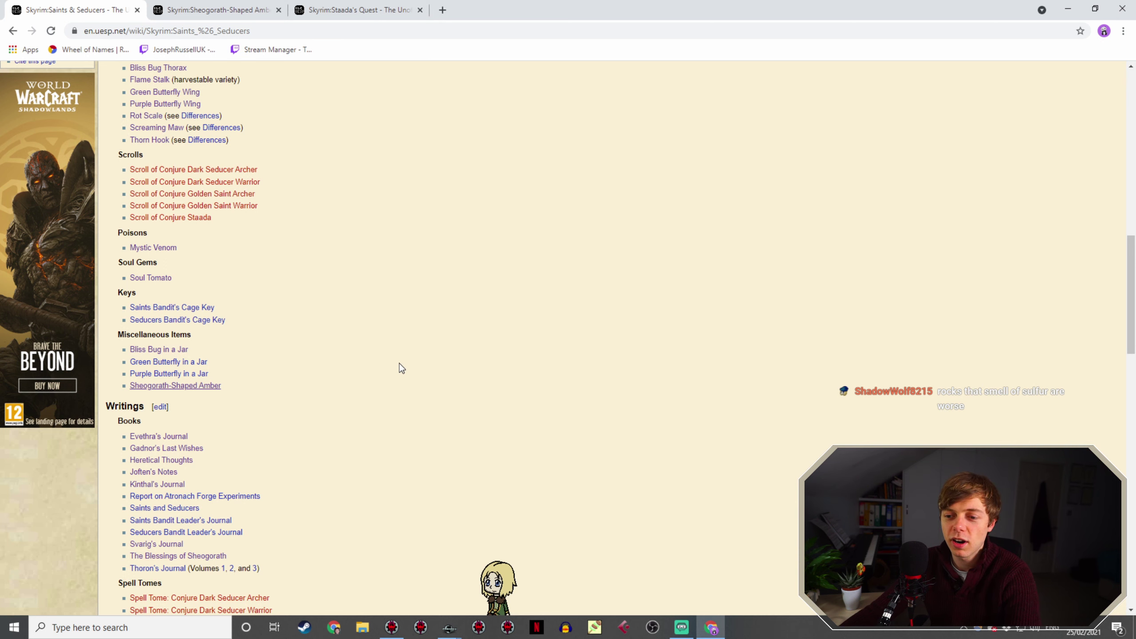
scroll(389, 363, down, 3)
scroll(358, 368, up, 2)
scroll(236, 373, down, 3)
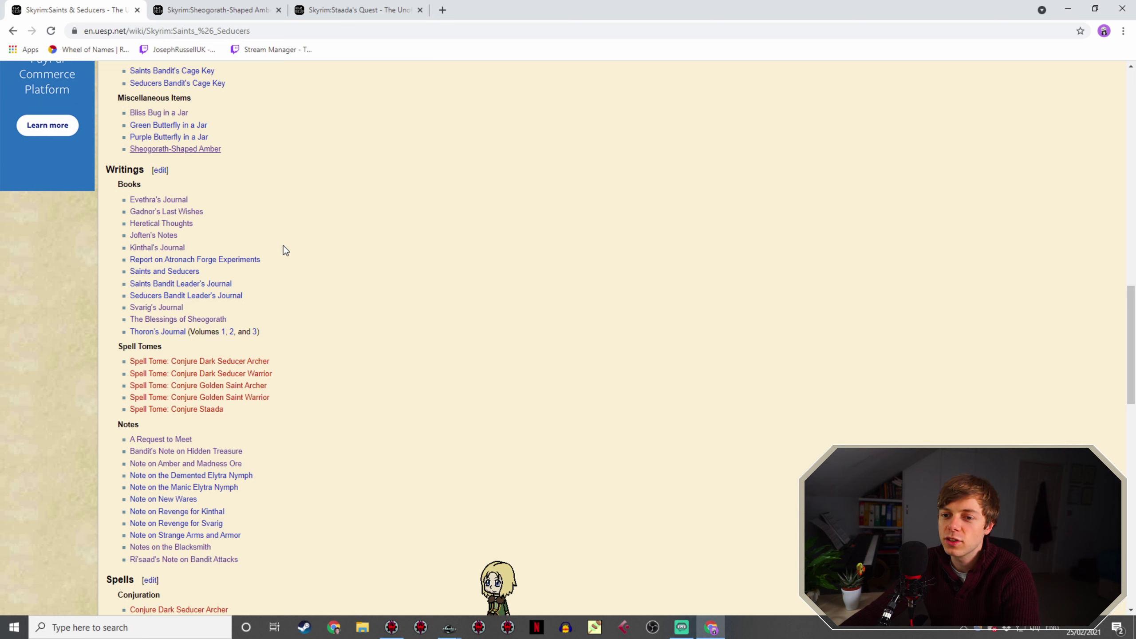
scroll(289, 255, down, 1)
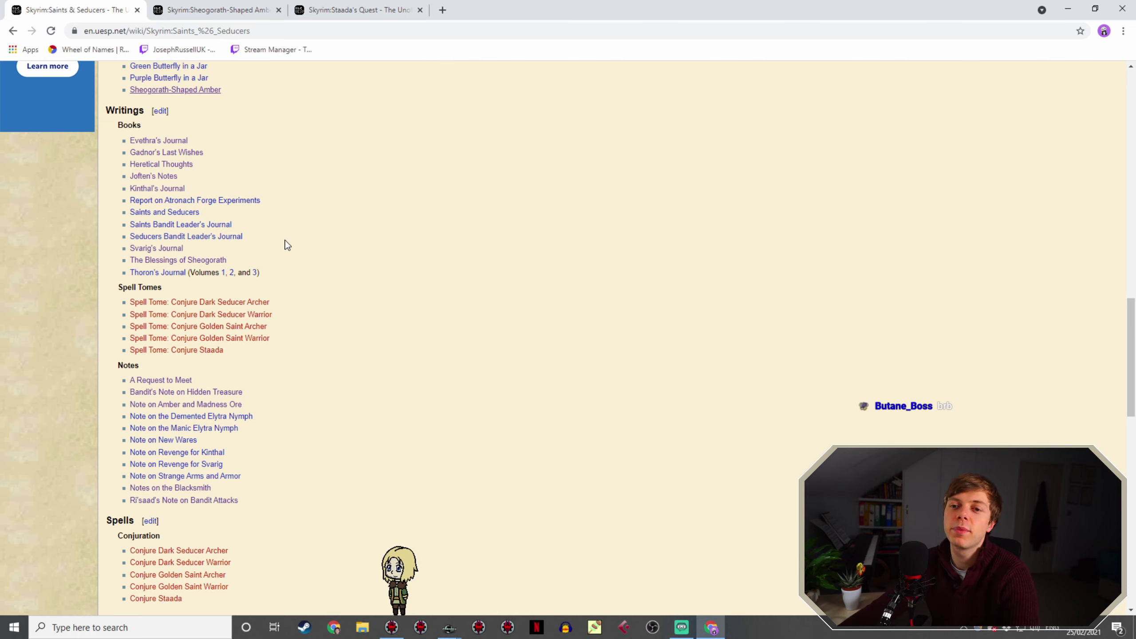
scroll(281, 238, up, 1)
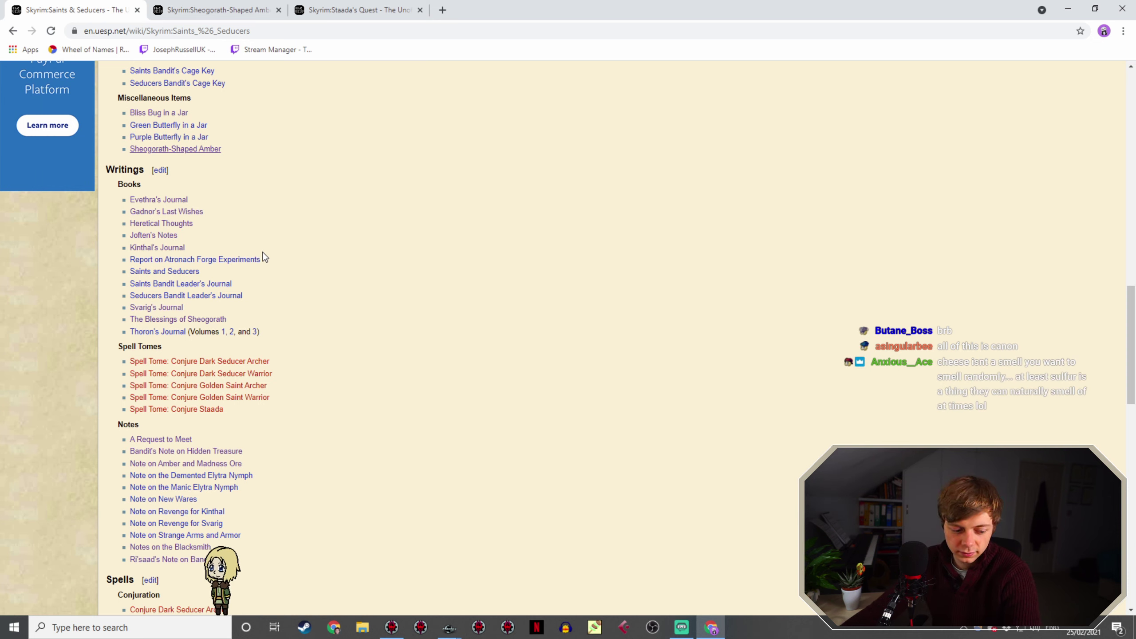
Step: Open the wiki pages for the books Saints and Seducers, Heretical Thoughts and The Blessings of Sheogorath in separate new tabs
right_click(179, 272)
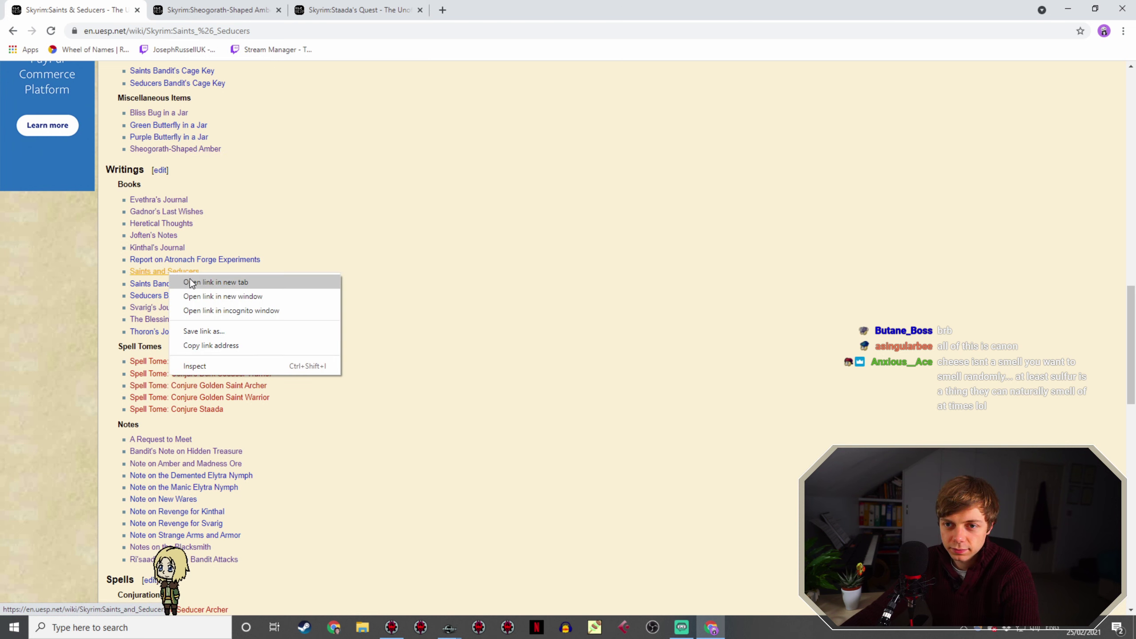
click(192, 282)
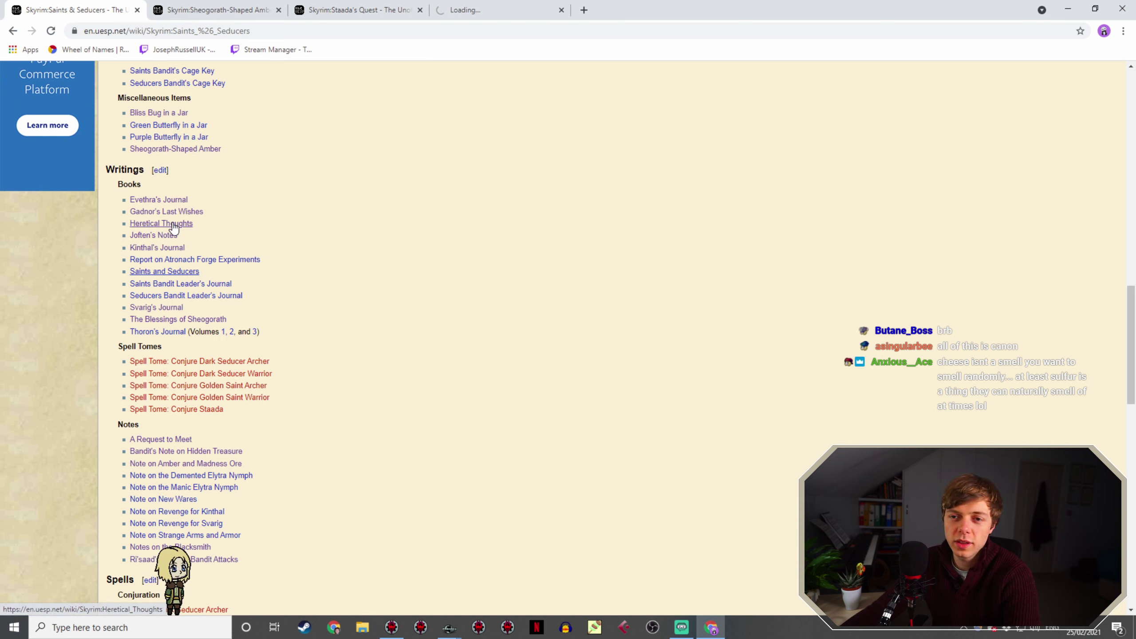
right_click(181, 225)
click(182, 230)
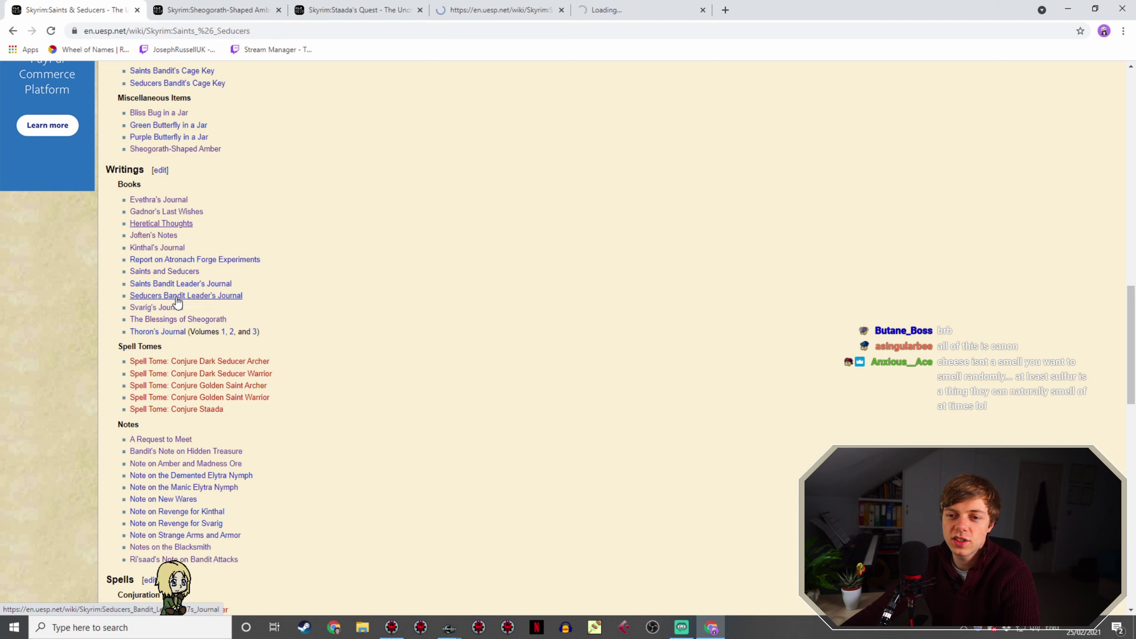
right_click(181, 320)
click(196, 328)
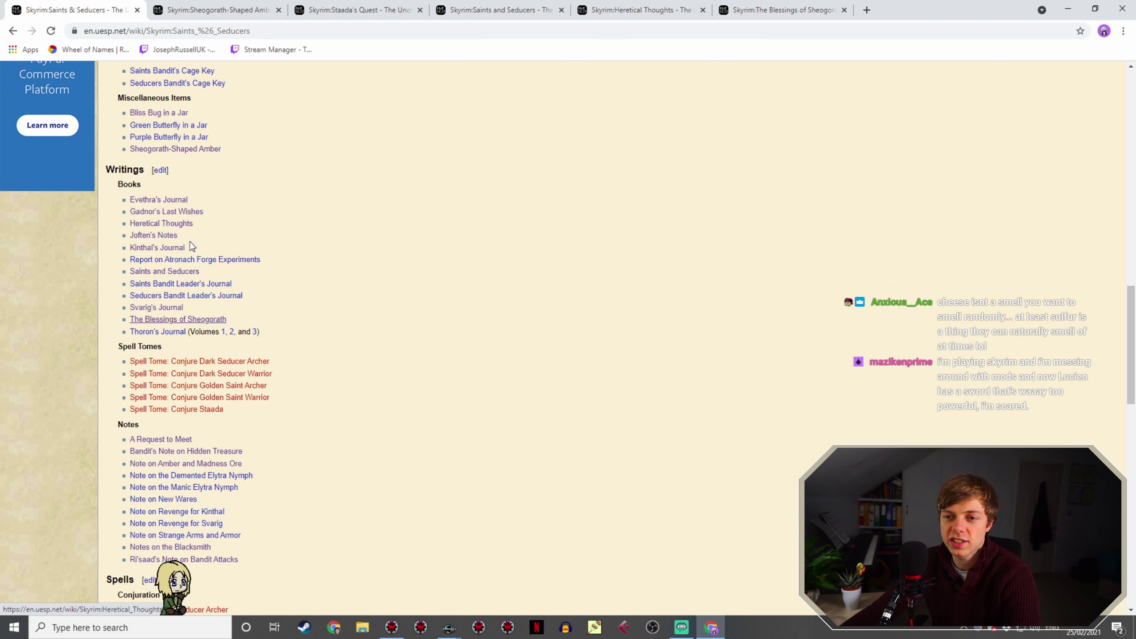
Step: Skim the opened book pages from Saints and Seducers through Heretical Thoughts to The Blessings of Sheogorath
click(499, 10)
scroll(467, 229, down, 6)
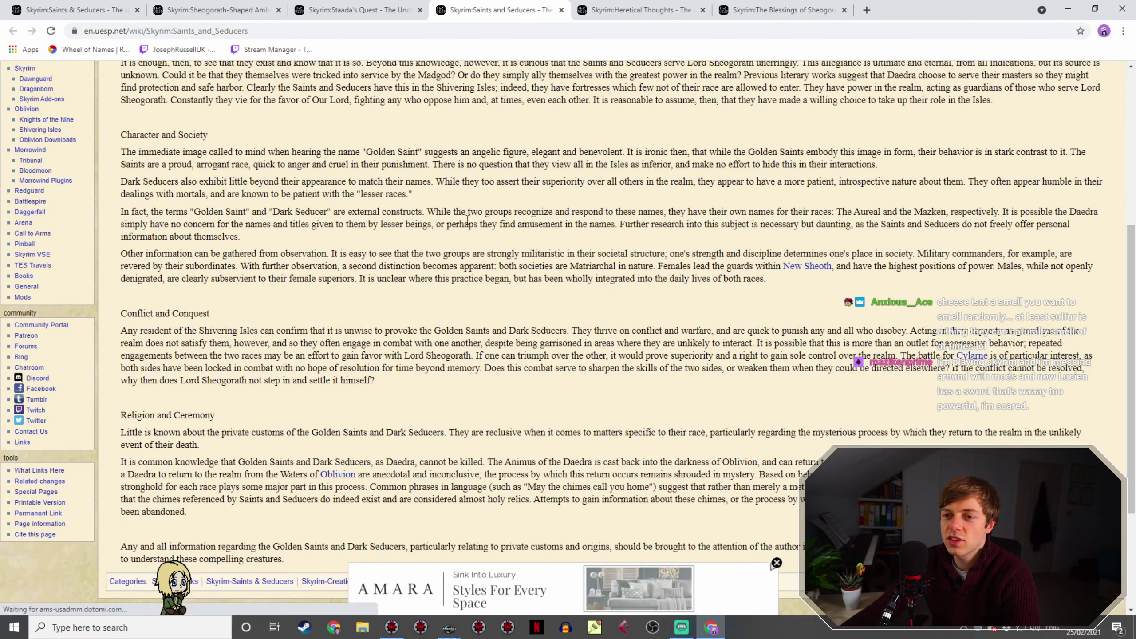
scroll(467, 220, down, 2)
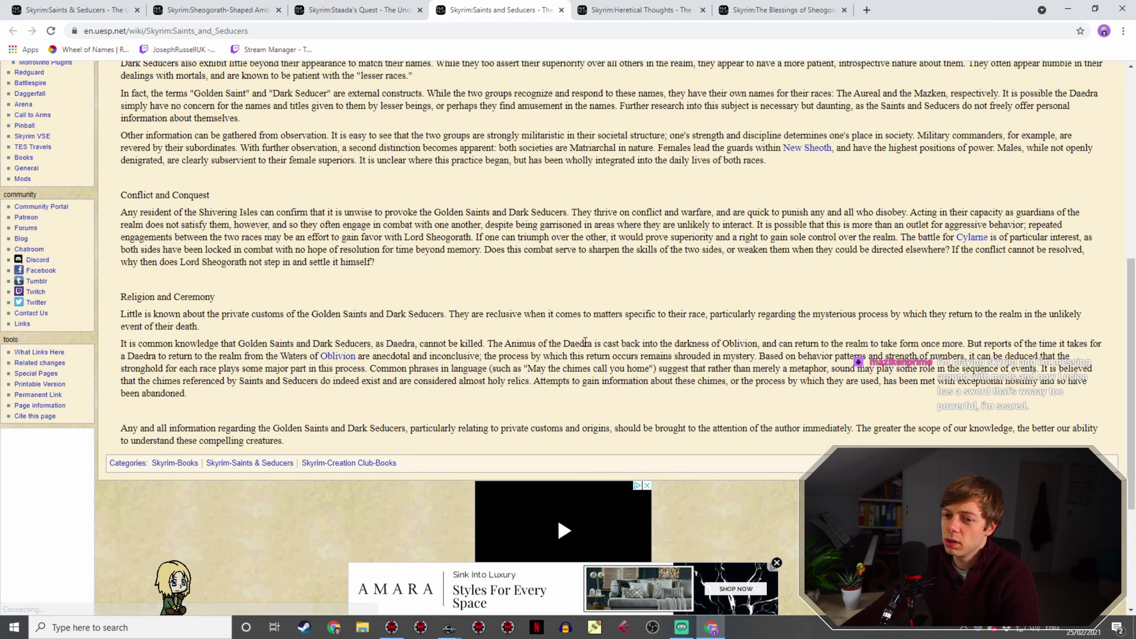
scroll(588, 342, up, 5)
scroll(588, 342, up, 4)
click(591, 6)
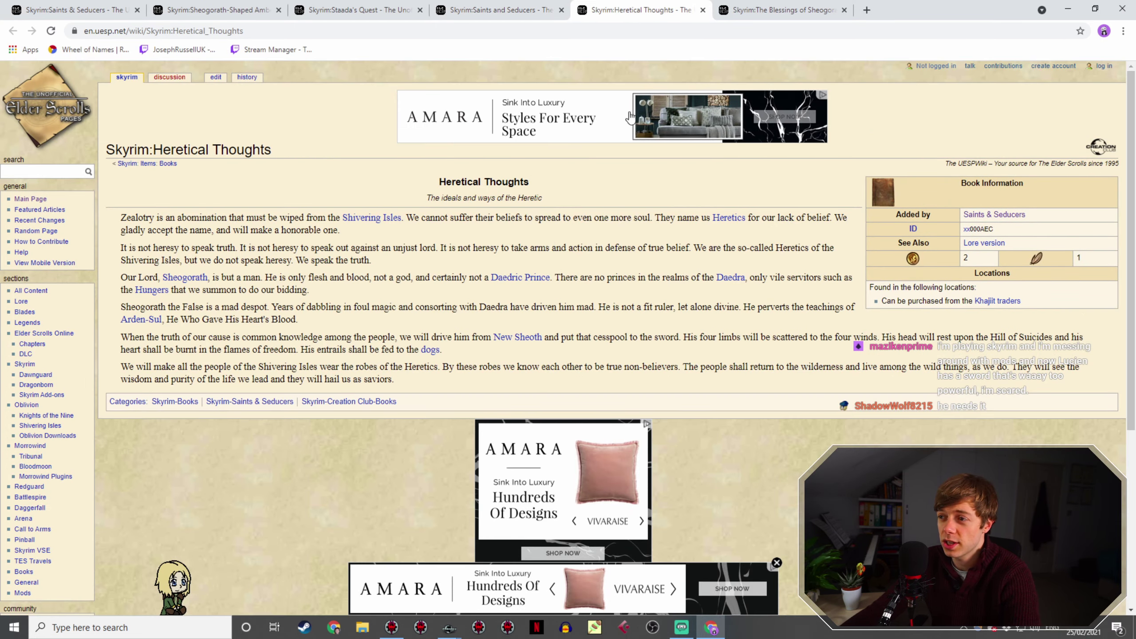
key(ctrl+Tab)
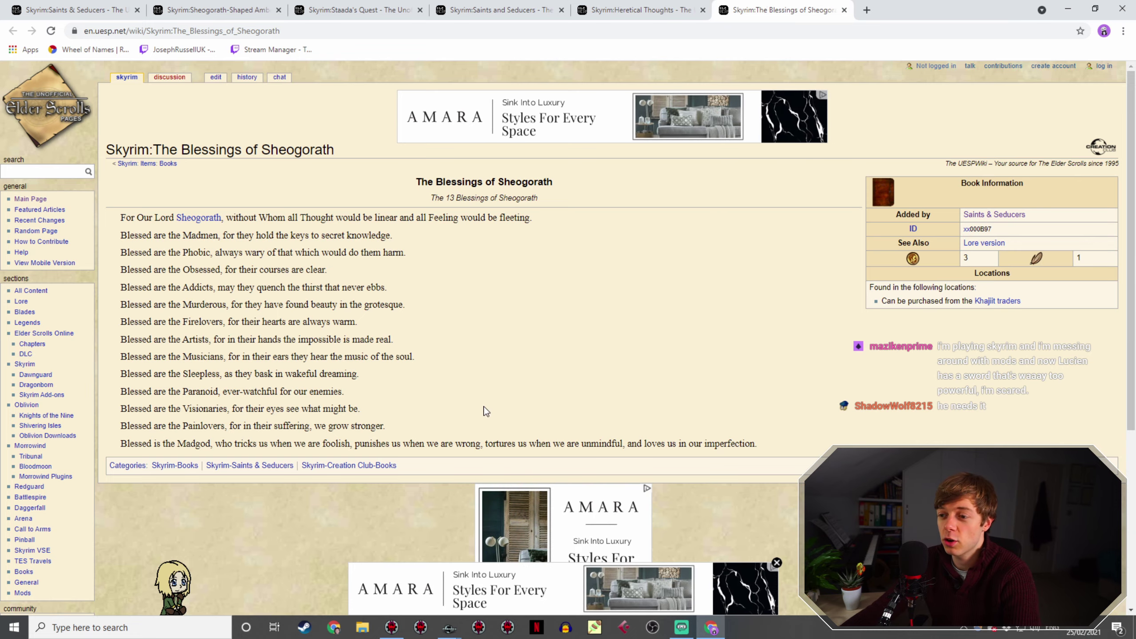
Step: Return to the Saints and Seducers book page and read its text on the Golden Saints and Dark Seducers
key(ctrl+shift+Tab)
key(ctrl+shift+Tab)
scroll(748, 397, down, 4)
scroll(748, 397, down, 5)
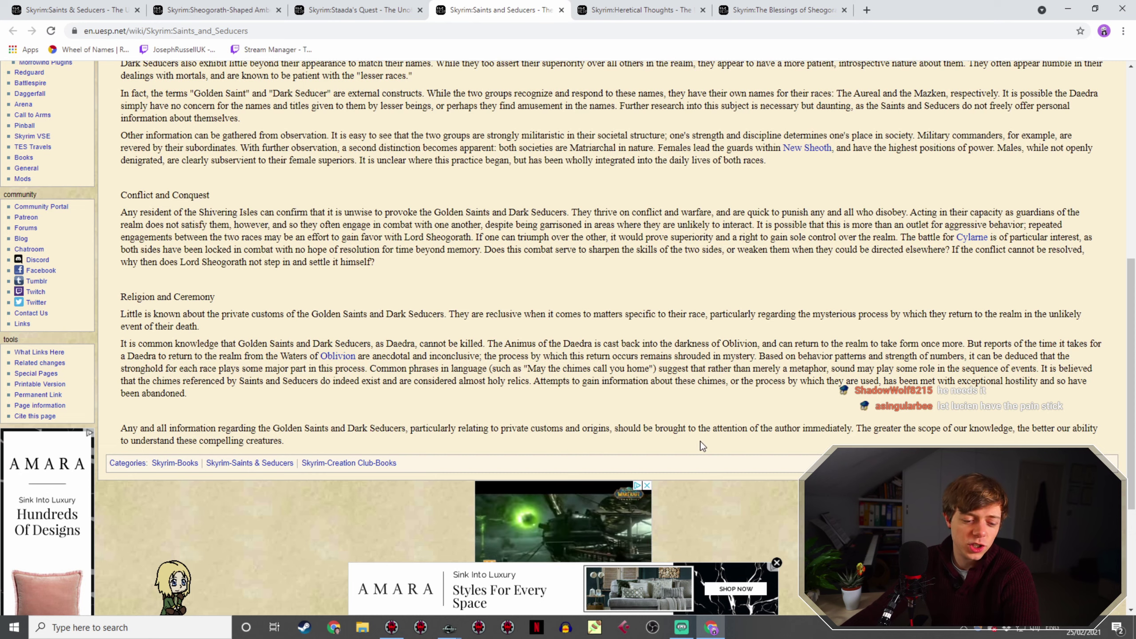
scroll(702, 447, up, 6)
scroll(666, 361, up, 3)
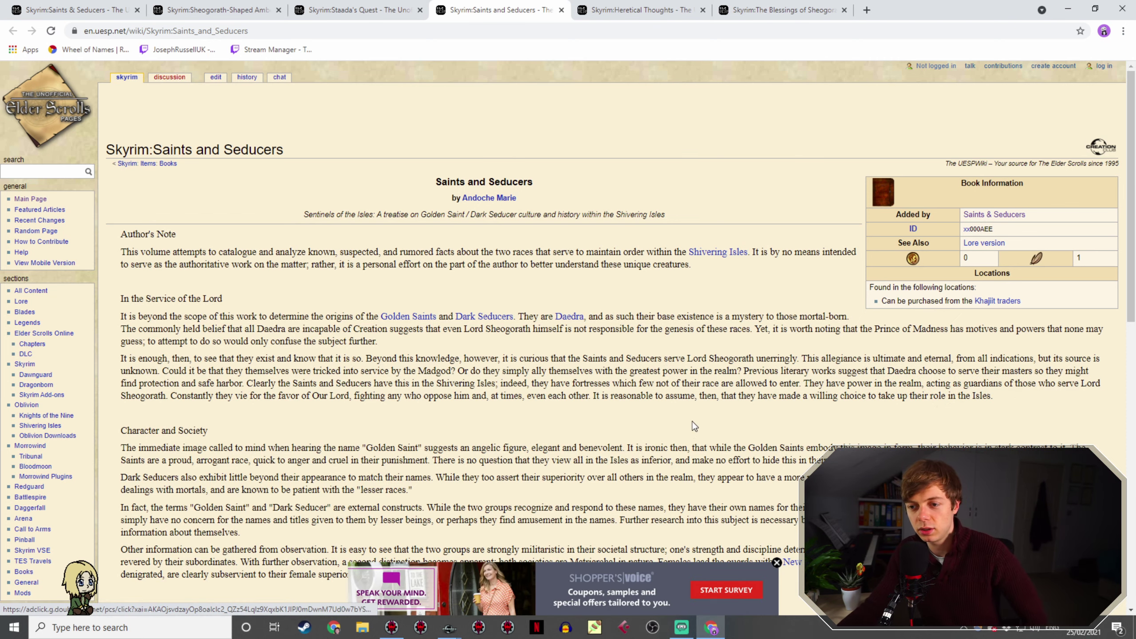
scroll(631, 128, down, 4)
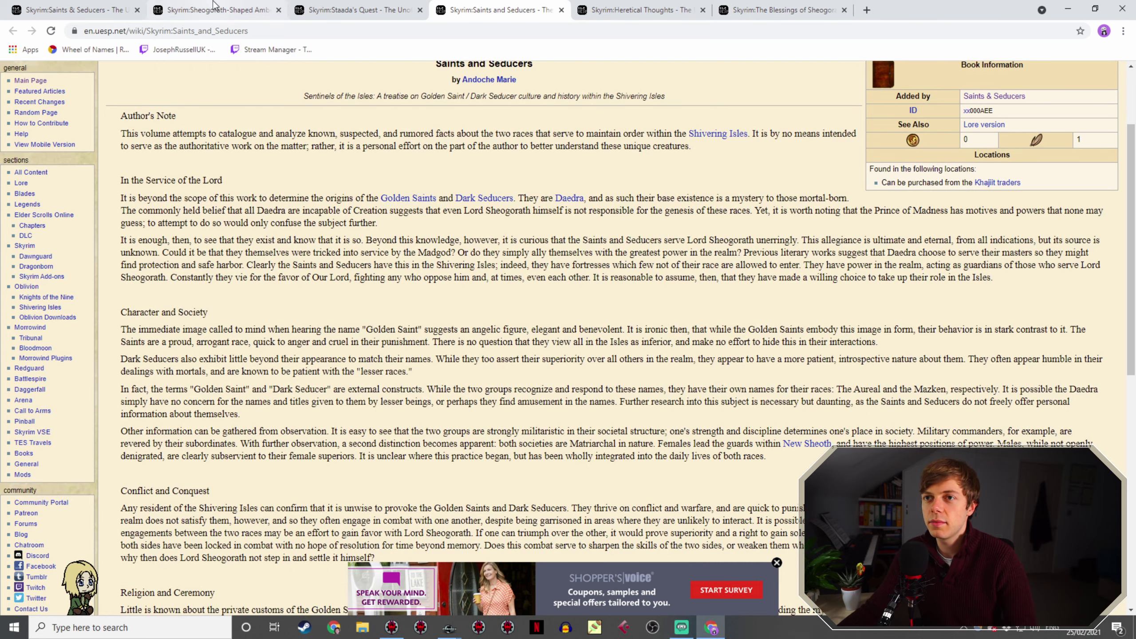
Step: Go back to the Saints & Seducers overview page and review its spell tomes, notes, spells, creatures and NPCs
click(60, 5)
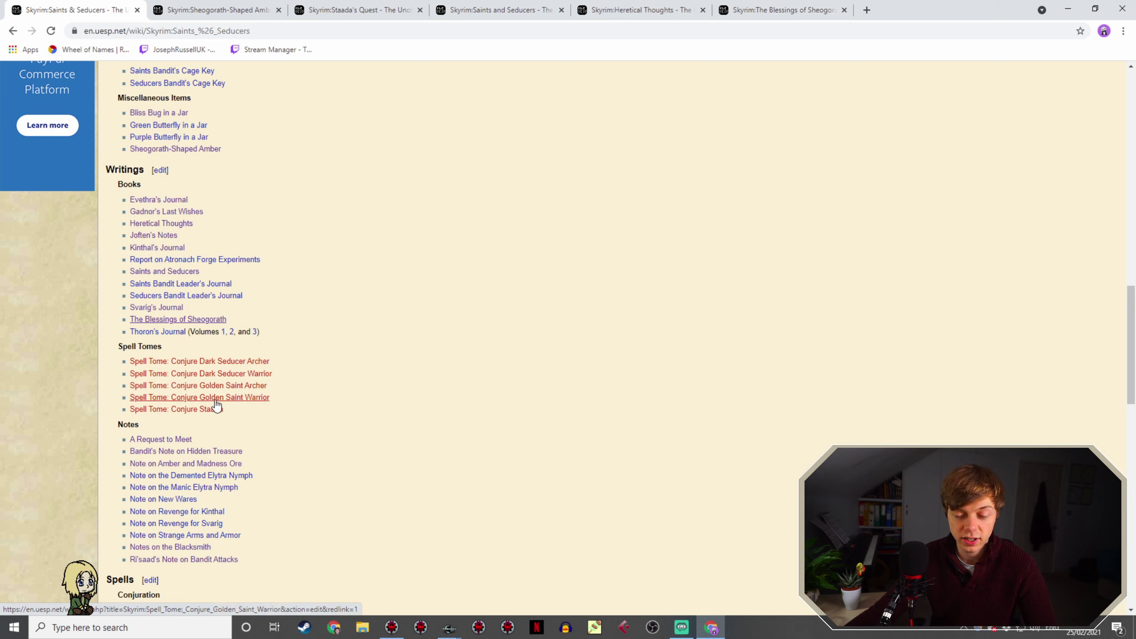
scroll(229, 408, down, 6)
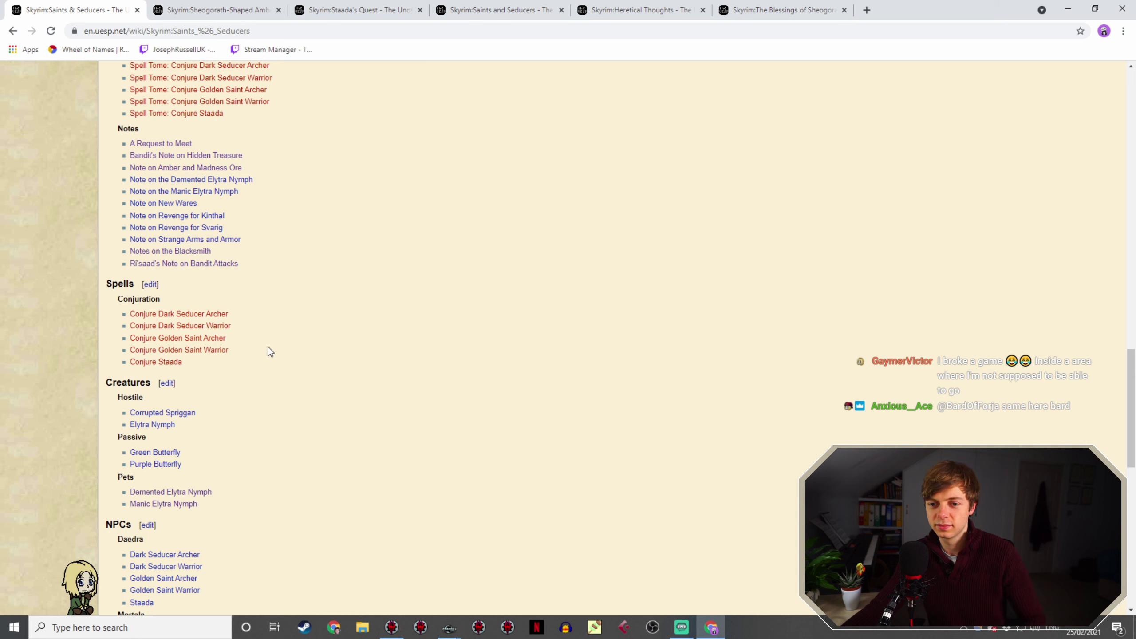
scroll(270, 351, down, 1)
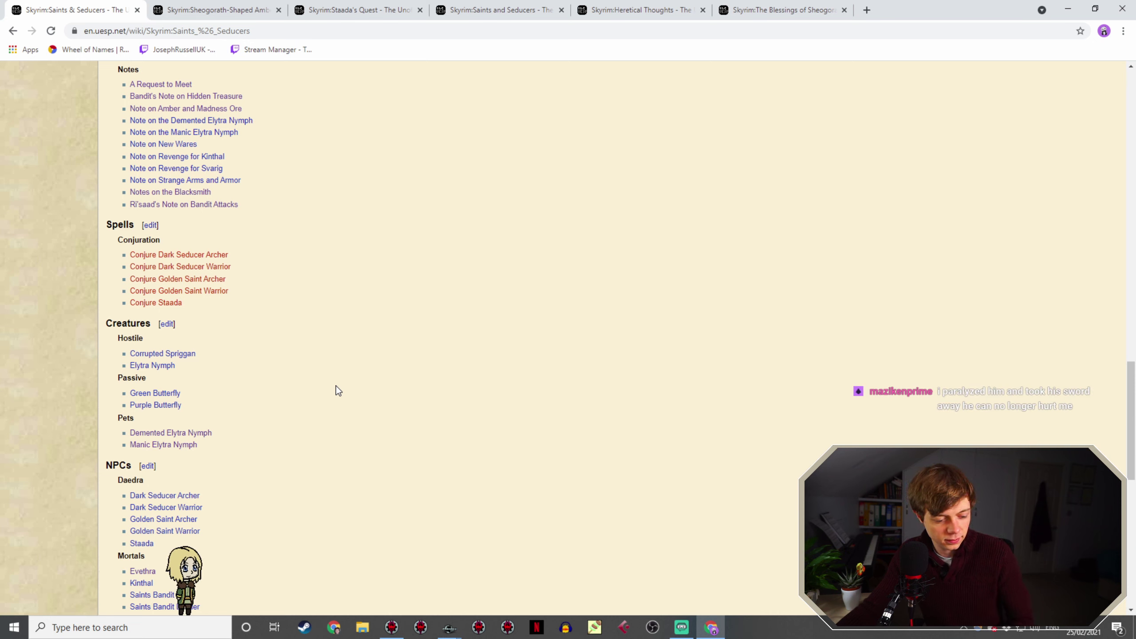
scroll(260, 350, down, 2)
scroll(261, 356, up, 5)
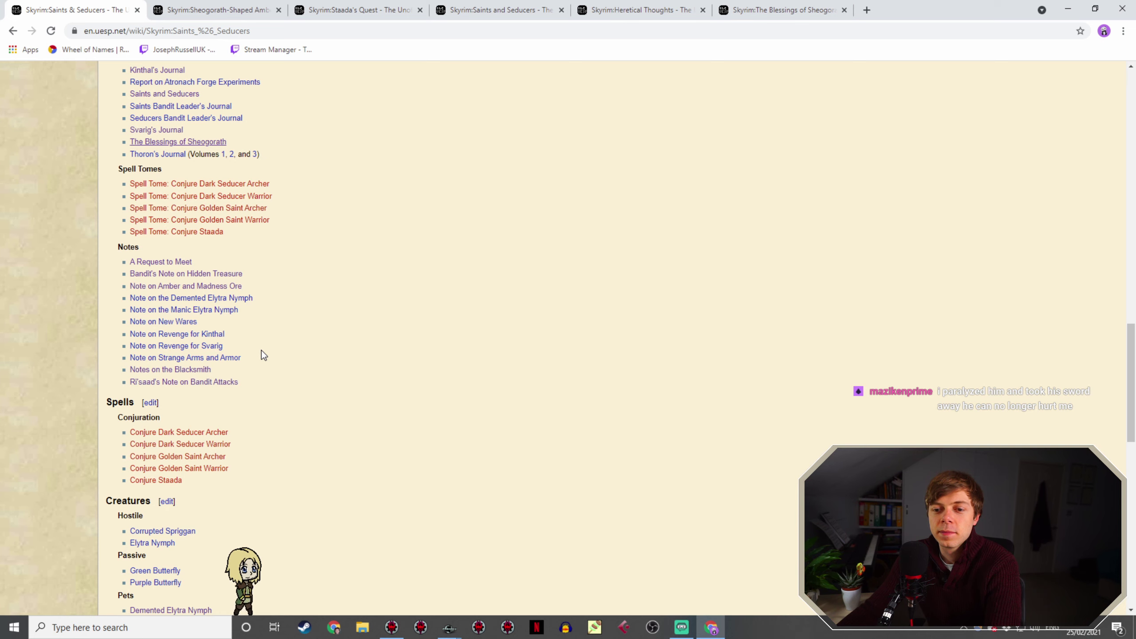
scroll(264, 355, down, 2)
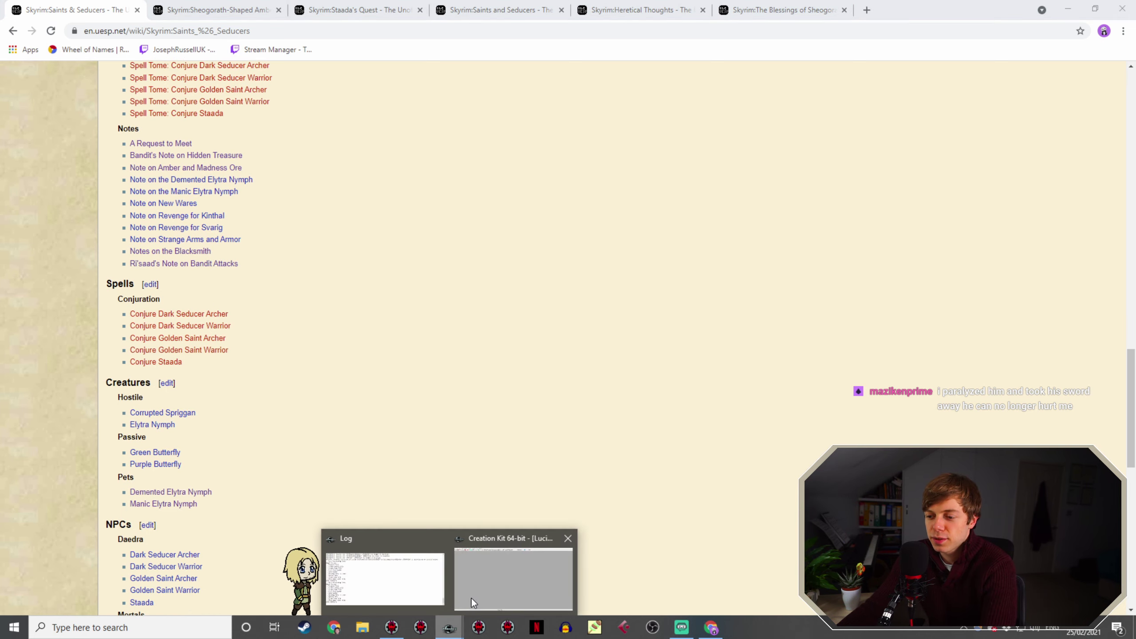
Step: Switch to Creation Kit and duplicate the last Hello line, the one about the peculiar amber, in JRLucienCCSaintsAndSeducers
click(512, 578)
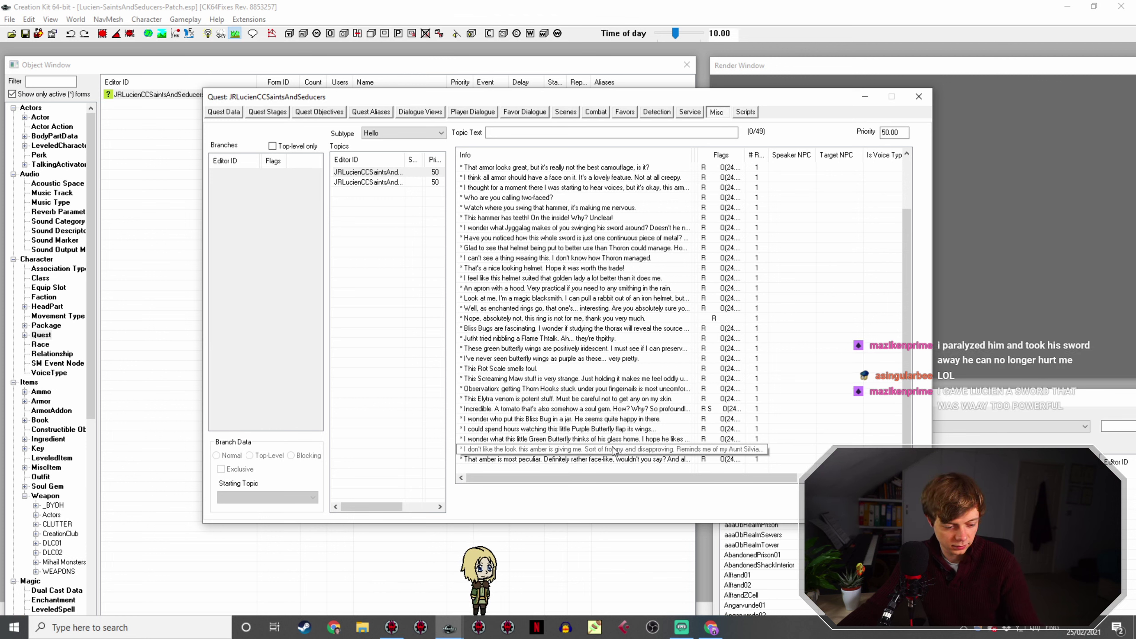
right_click(578, 459)
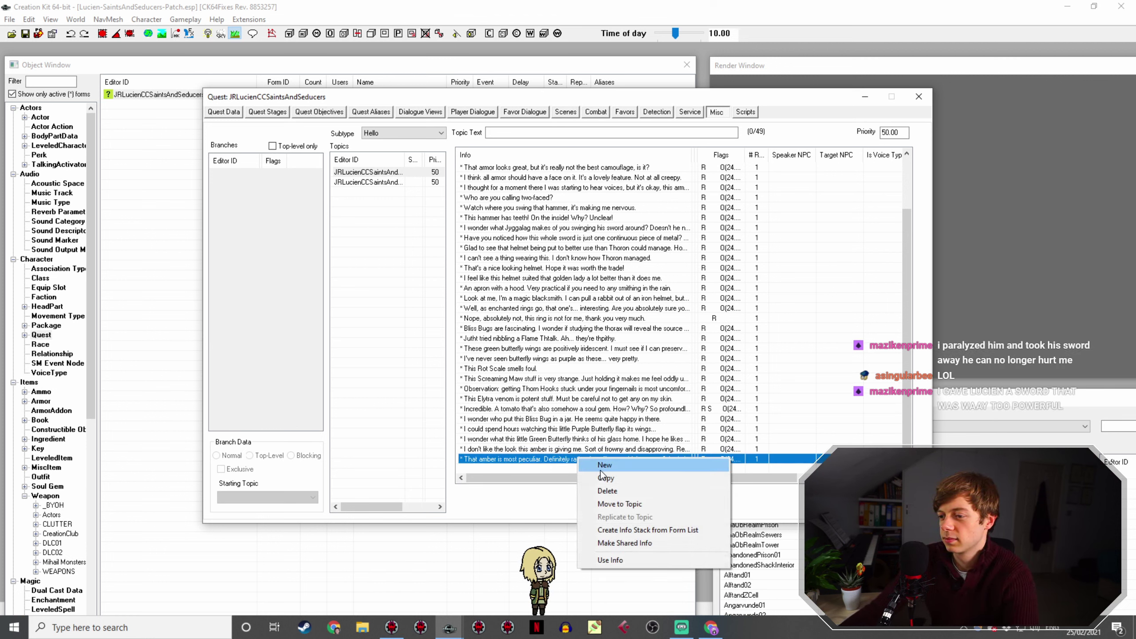
click(606, 477)
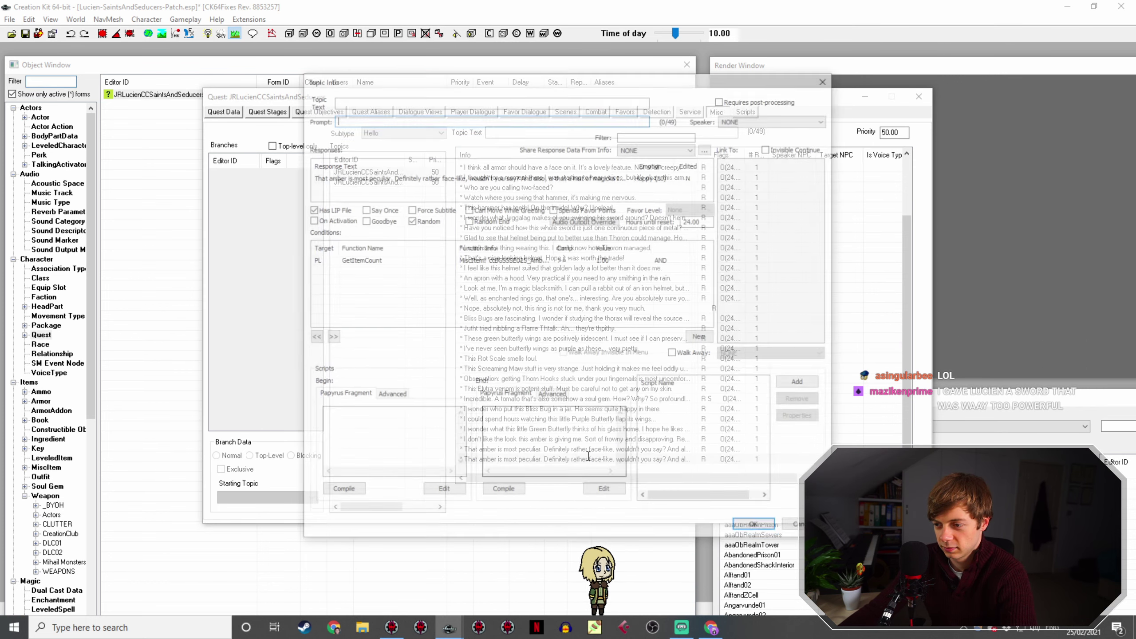
Step: Replace the copied line's response text with "Your Dark Seducer friend keeps looking at me strangely. It's making"
double_click(429, 179)
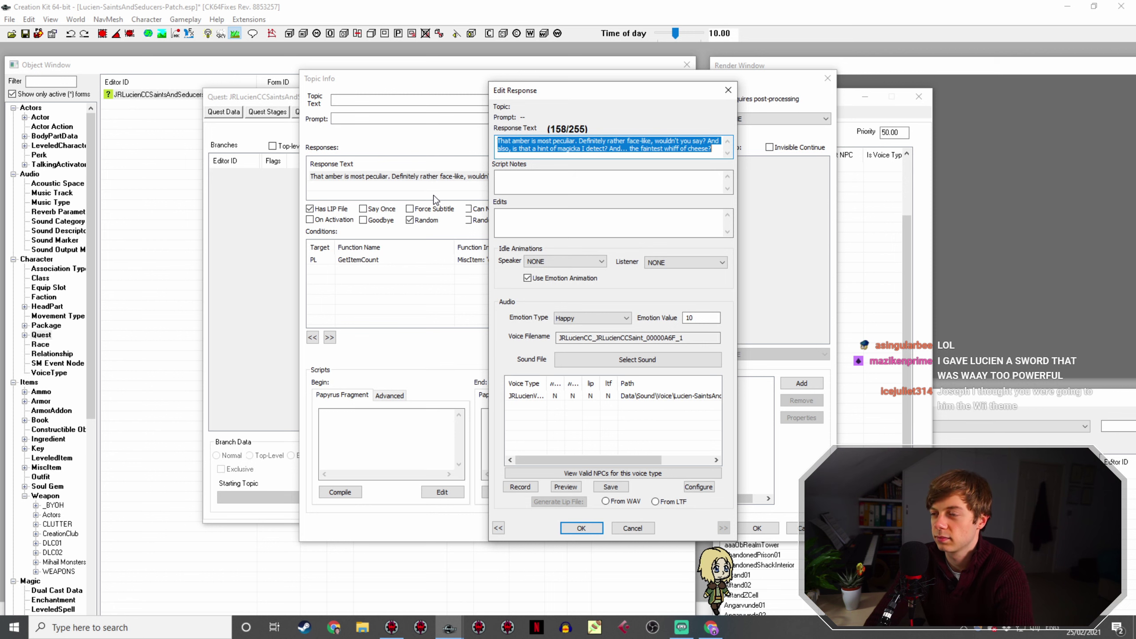
text(You)
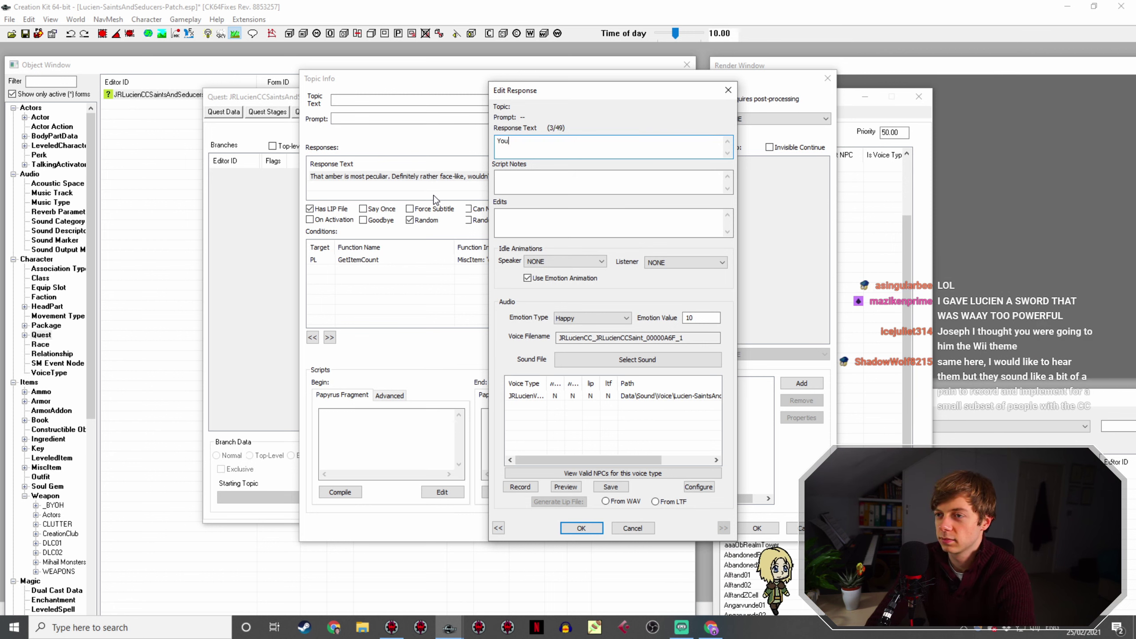
text(r Dark)
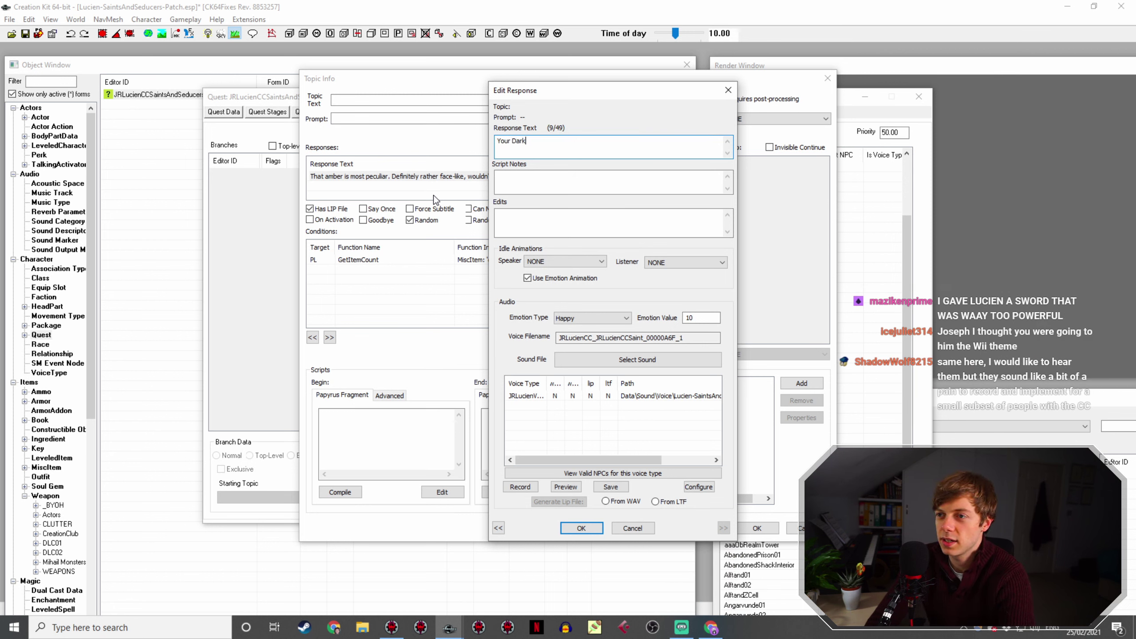
text( Seducer friend keeps looking)
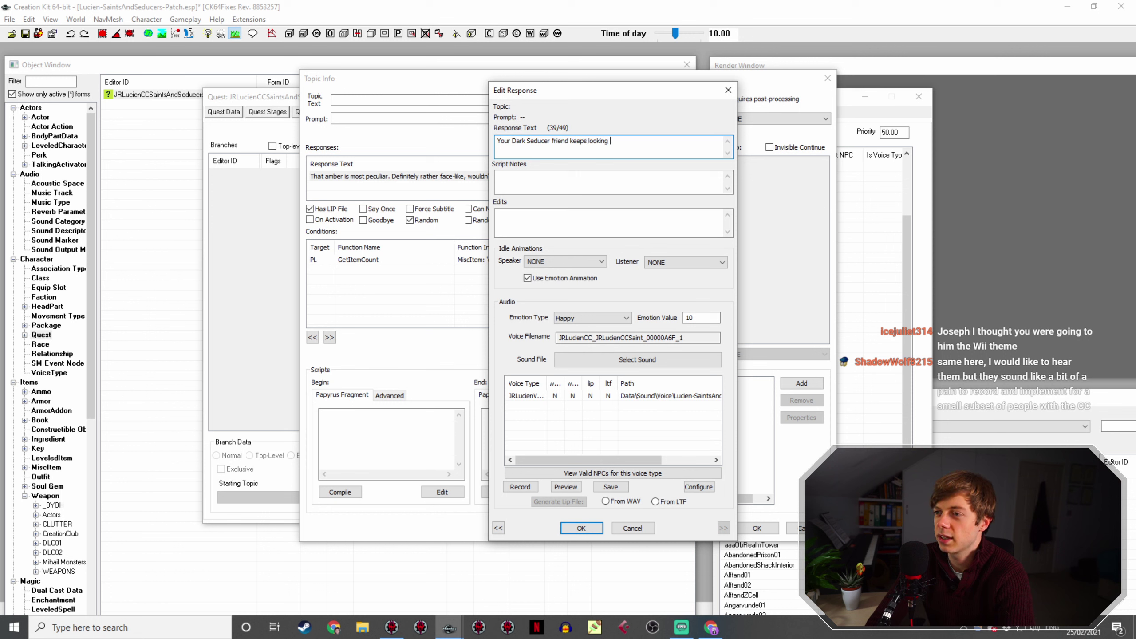
text(at me )
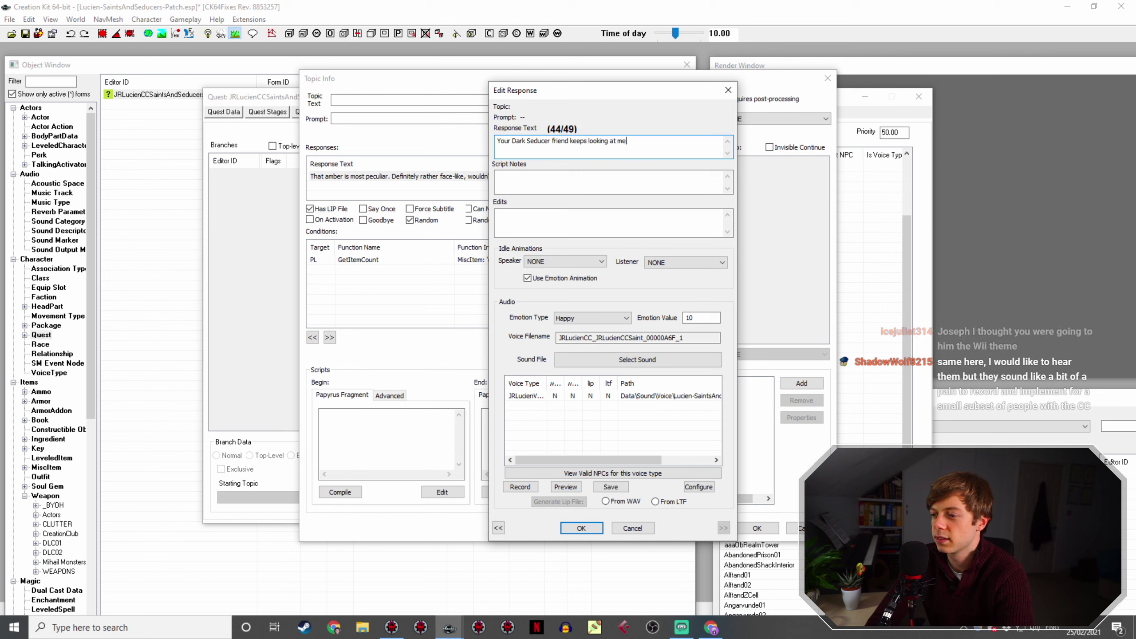
text(strangely. It's making me)
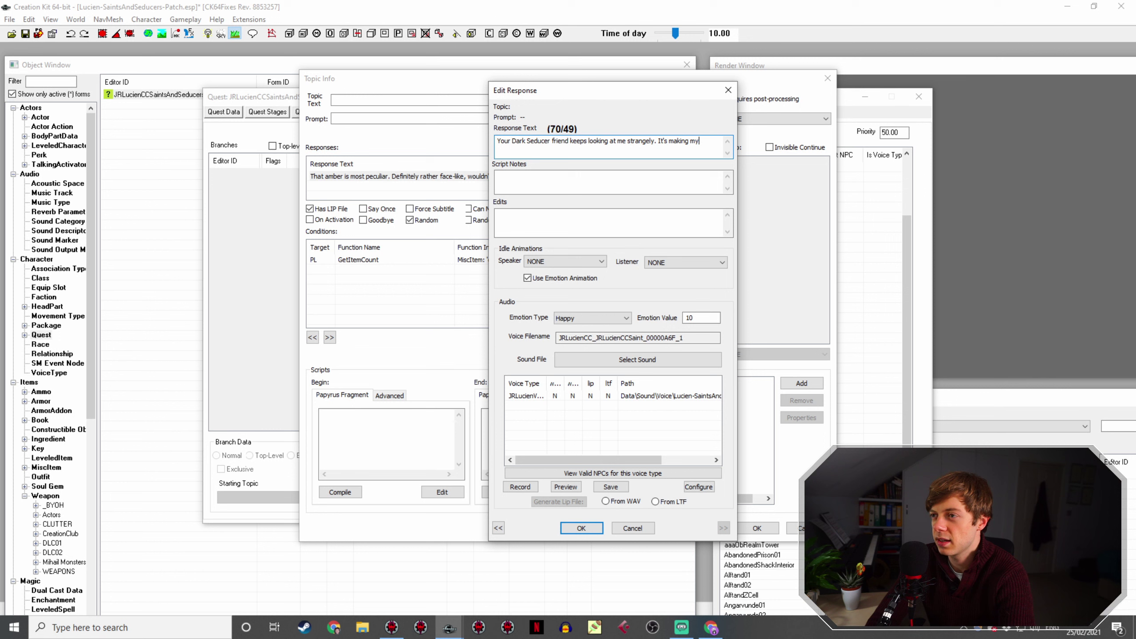
Step: Reword the response text to "Your Dark Seducer friend keeps staring at me. It's making me awfully uncomfortable."
key(BackSpace)
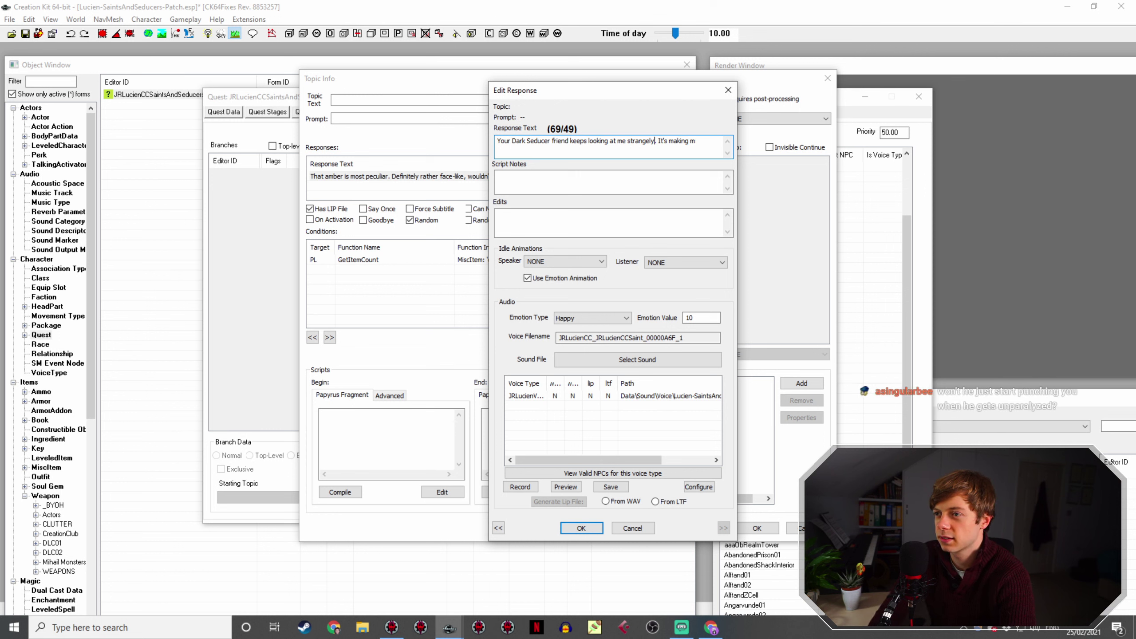
drag(651, 141, 610, 141)
text(starin)
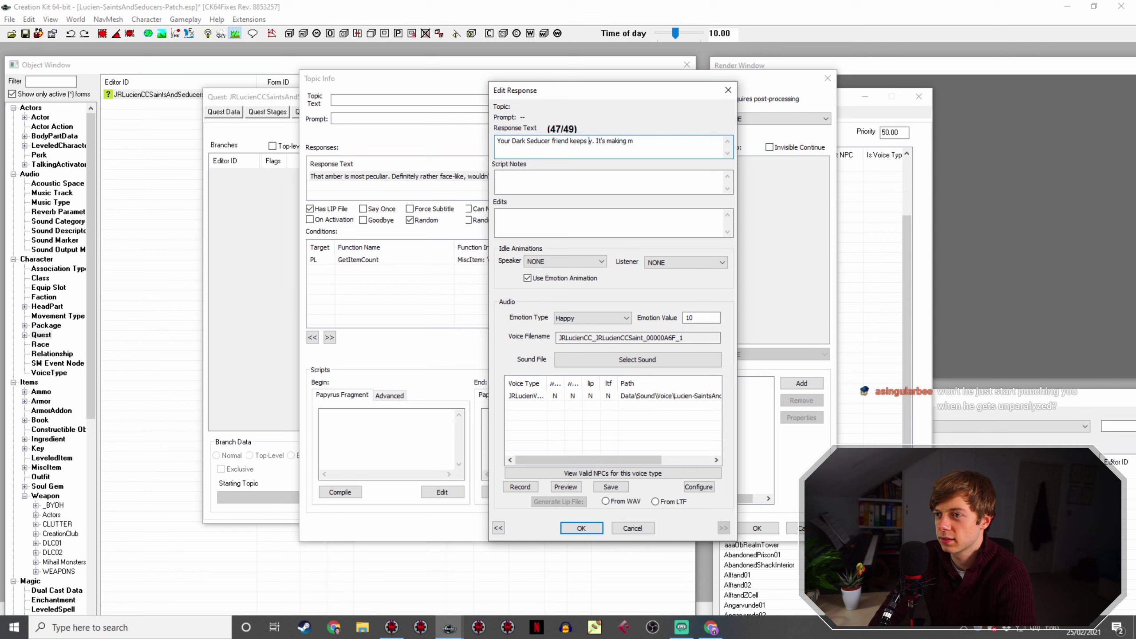
key(BackSpace)
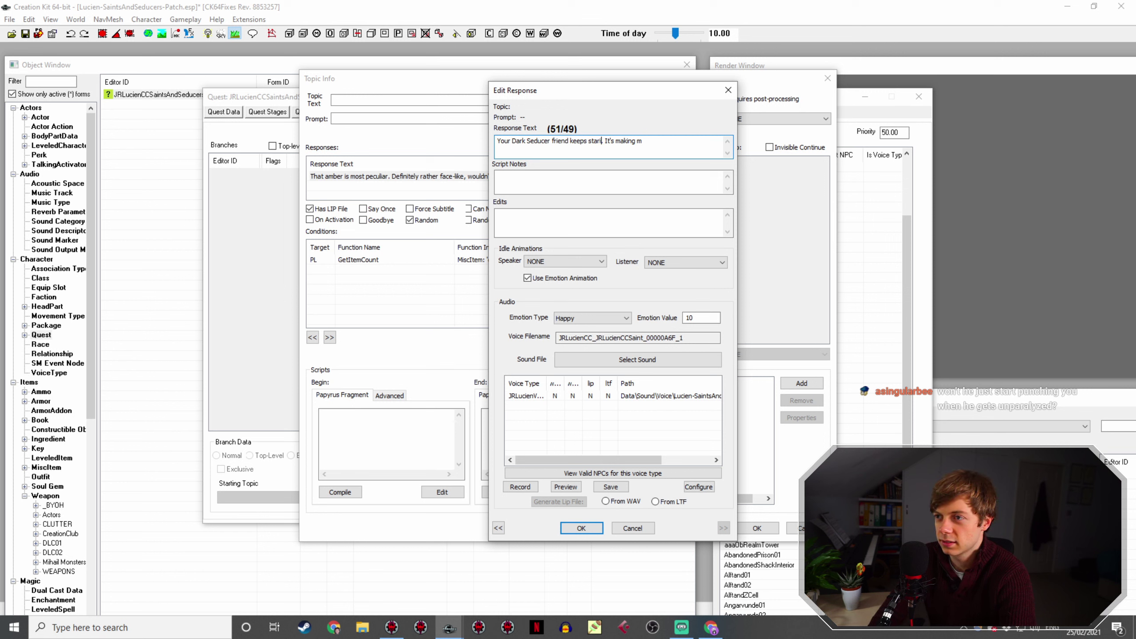
text(ing at me. It's making m)
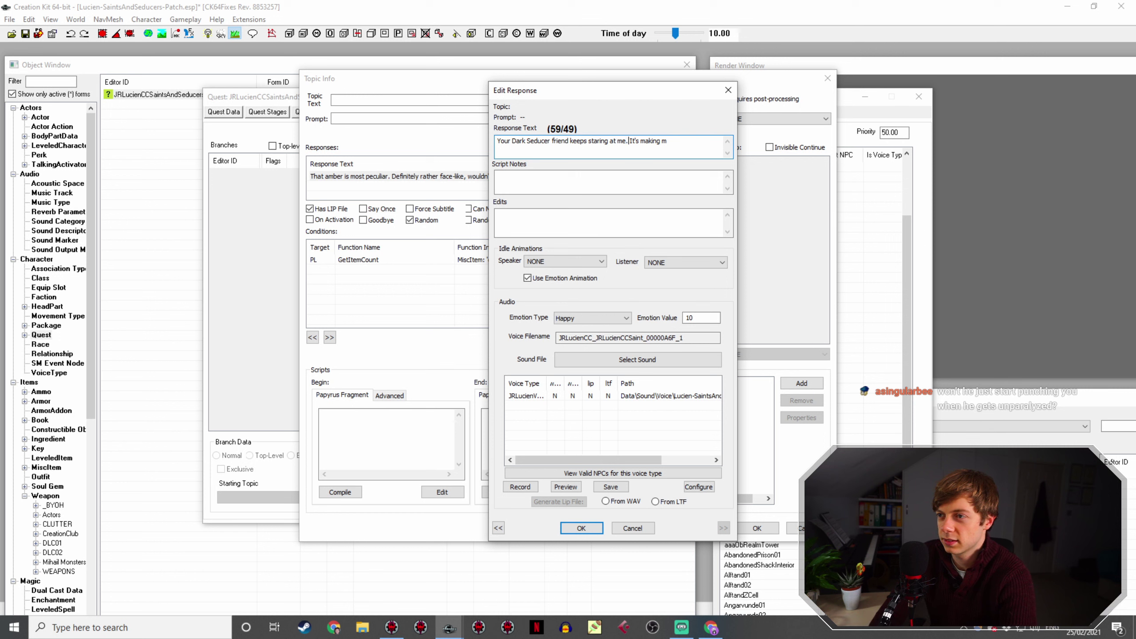
text(e awf)
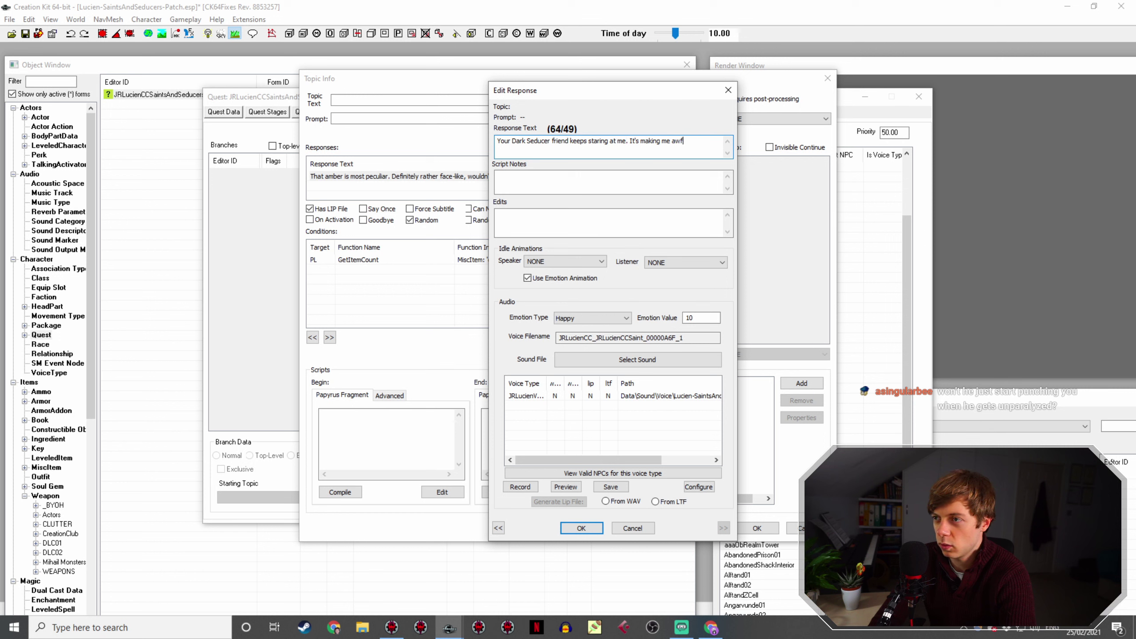
text(ully uncomfo)
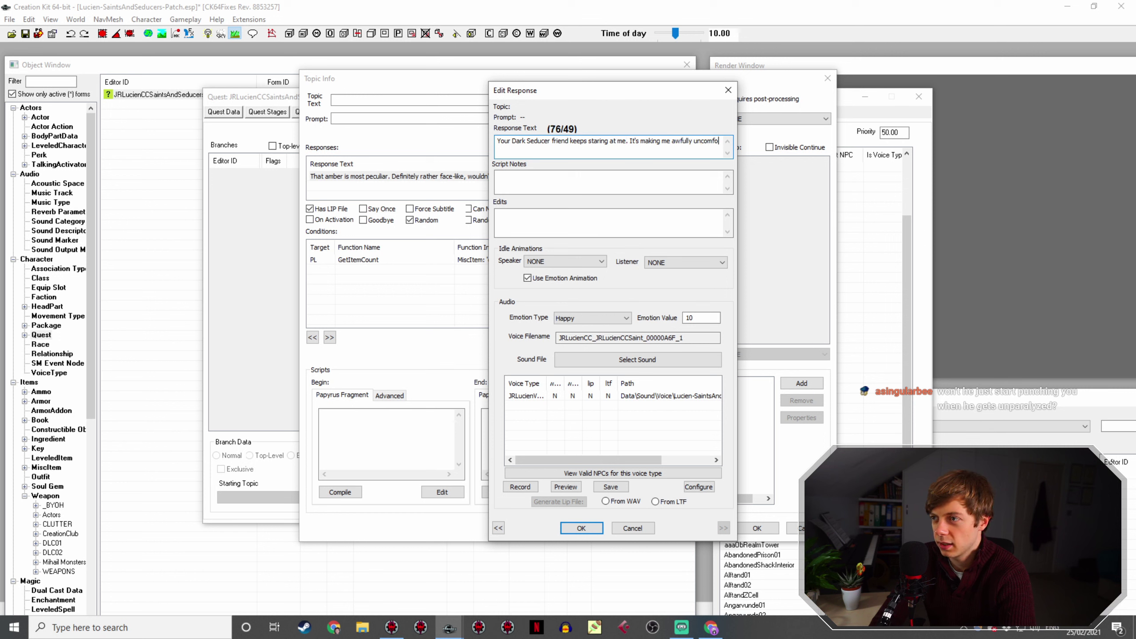
text(rtable.)
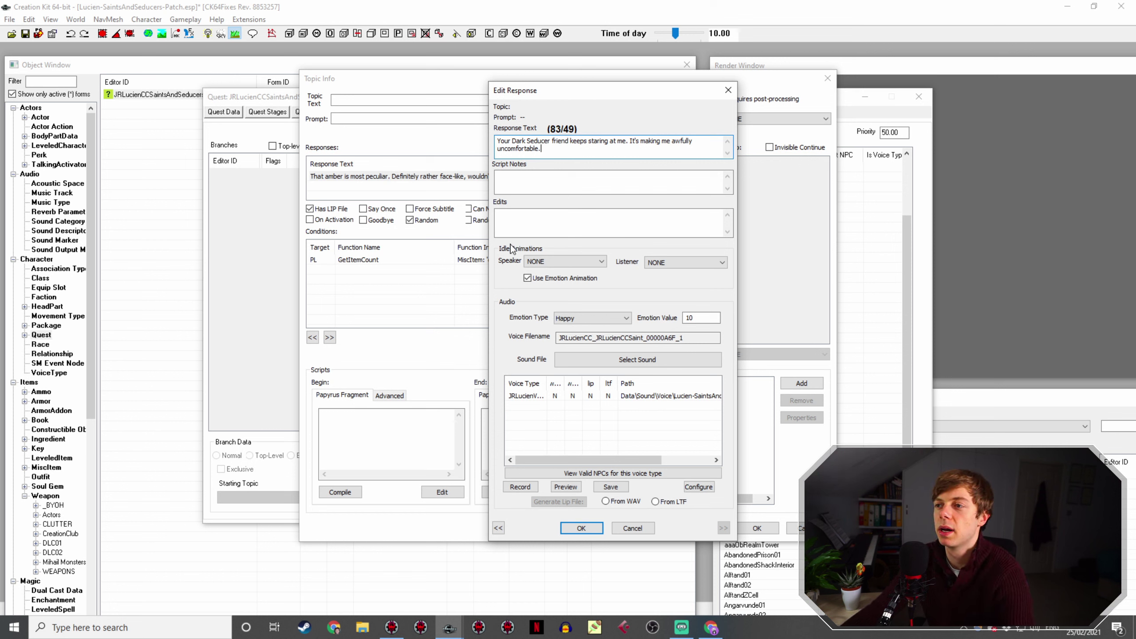
Step: Set the response's emotion type to Fear and accept the edited response
click(620, 319)
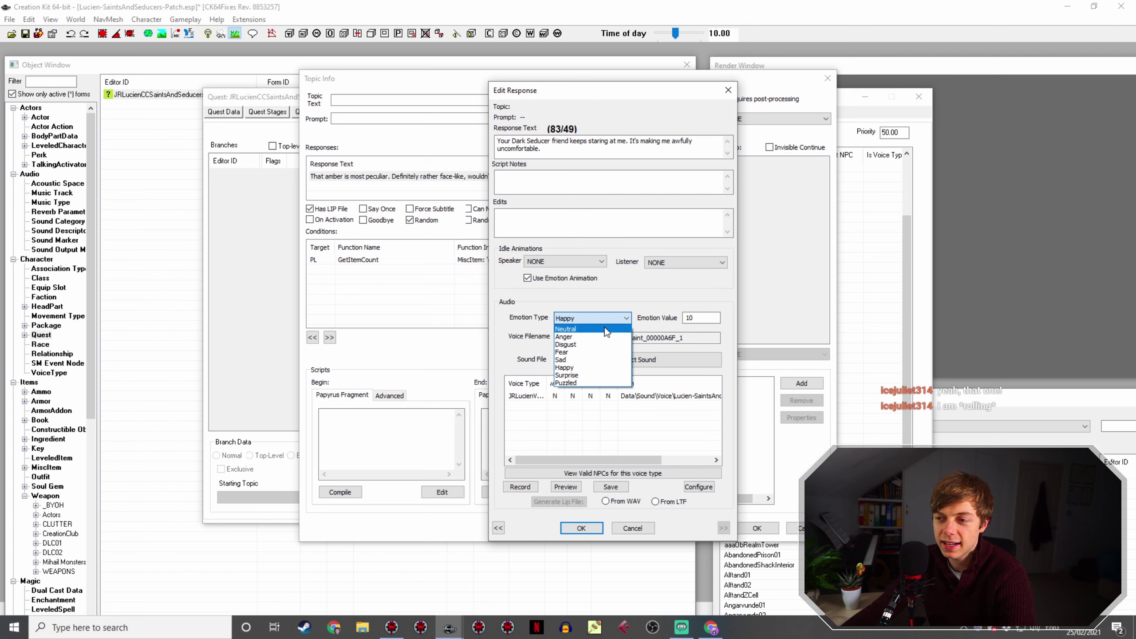
click(582, 352)
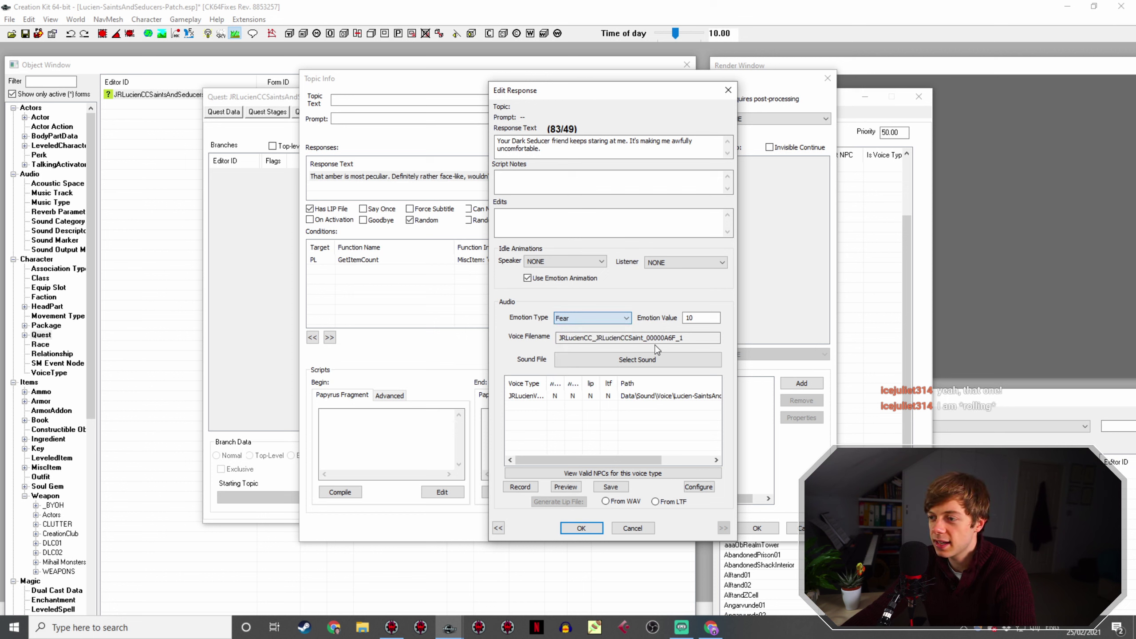
click(580, 528)
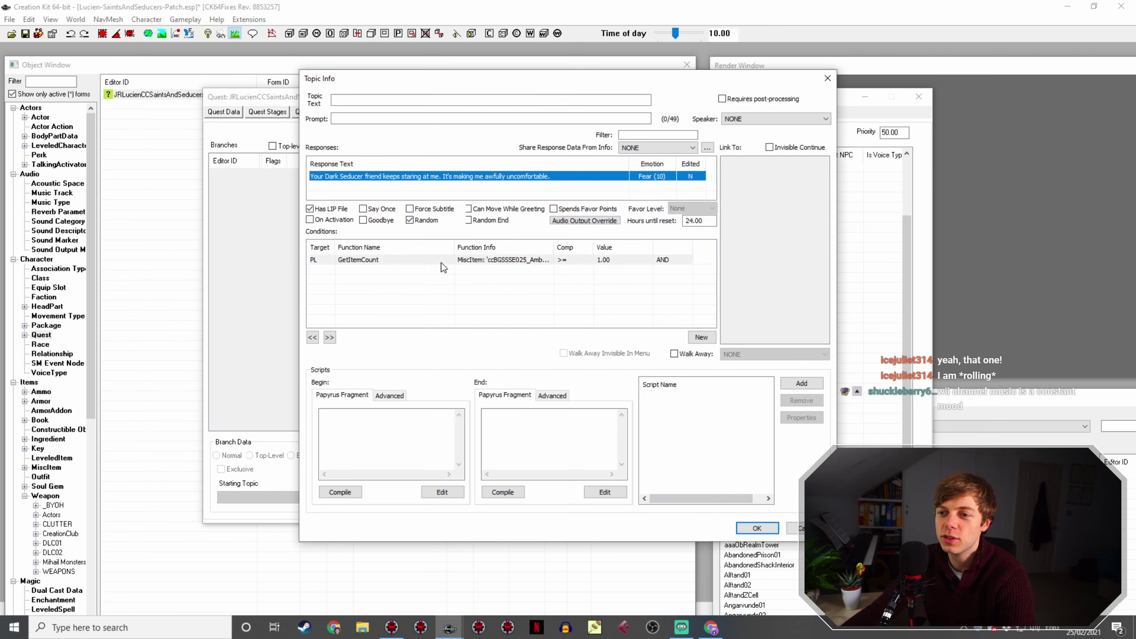
Step: Check the copied GetItemCount condition for the amber item, and delete it from the Dark Seducer line
double_click(441, 262)
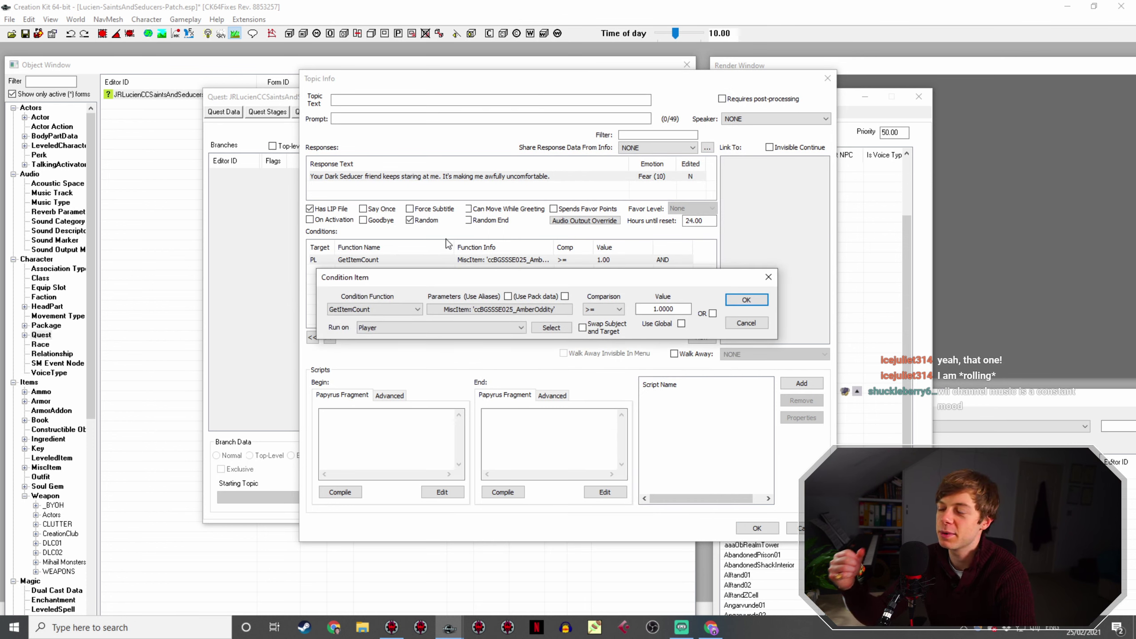
click(744, 326)
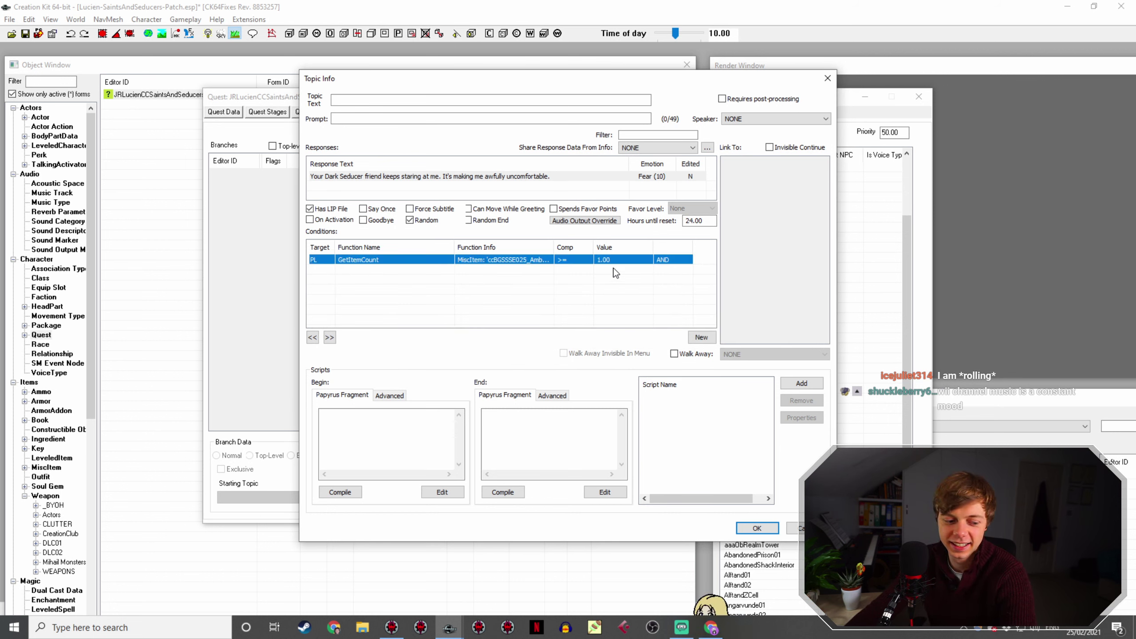
key(Delete)
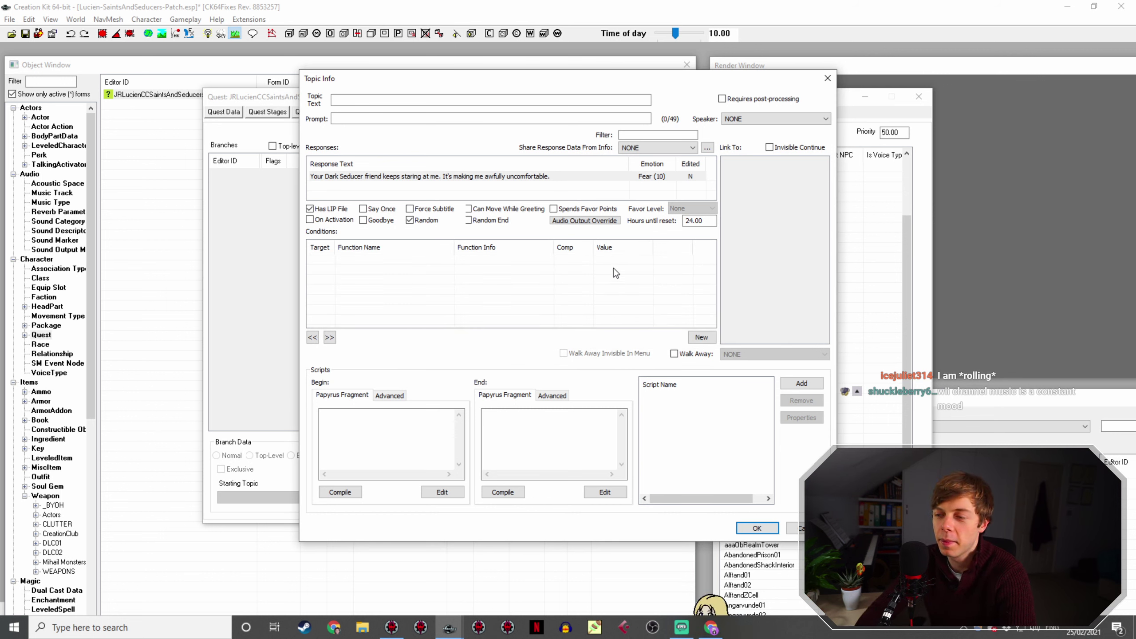
Step: Start a new condition on the line and look through the Get functions for one that detects the summon
right_click(515, 278)
click(521, 282)
click(376, 327)
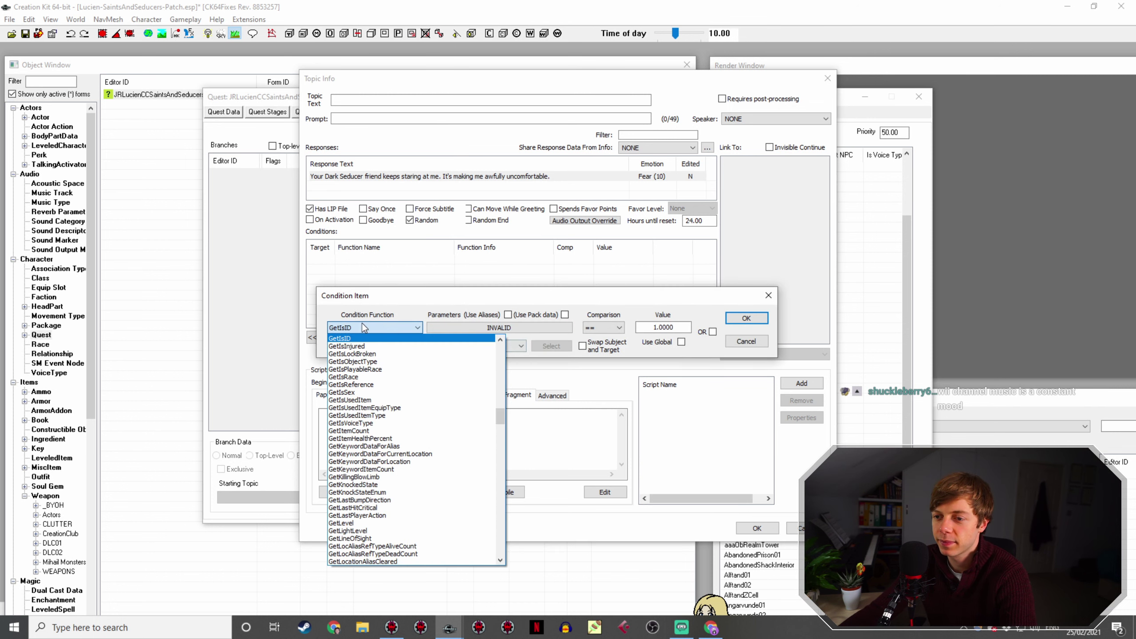
text(GetMap)
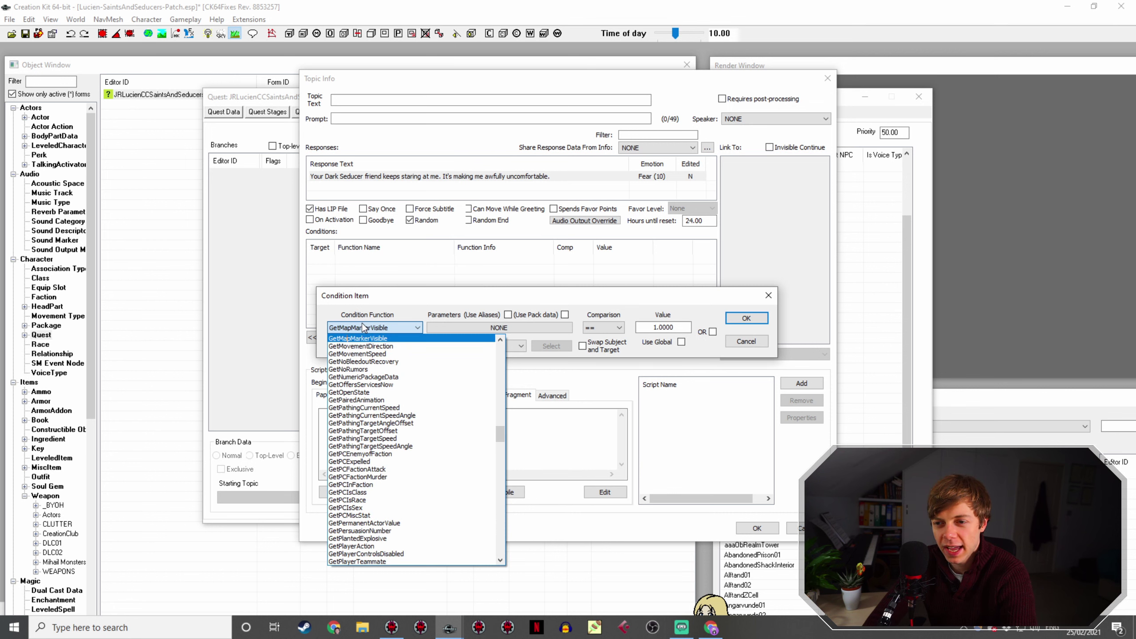
text(GetSp)
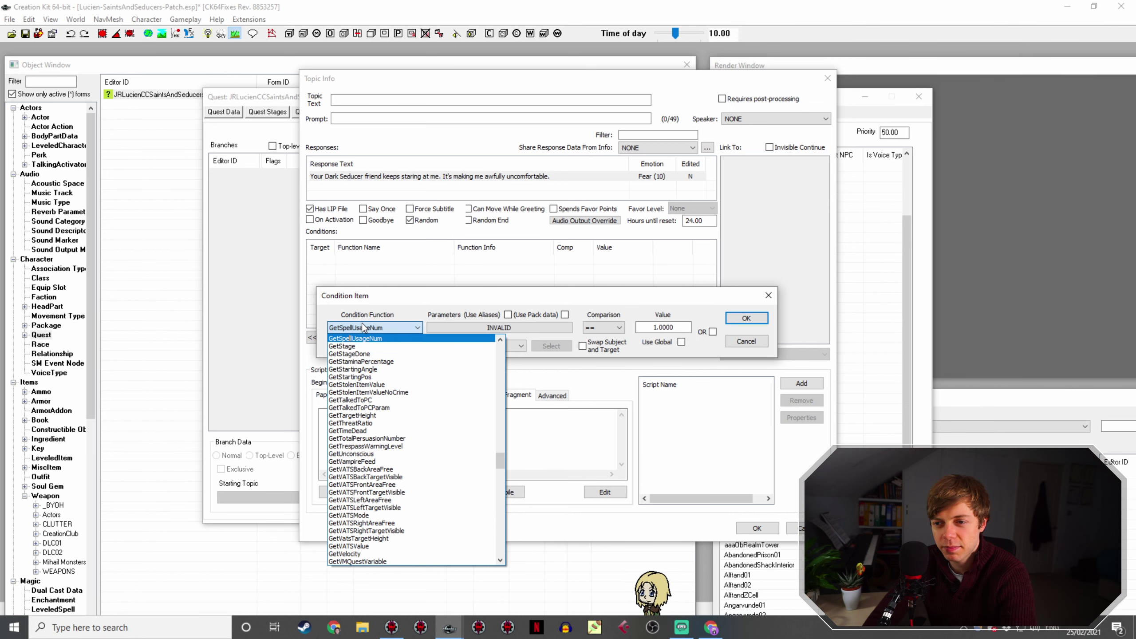
text(GetActivationHeight)
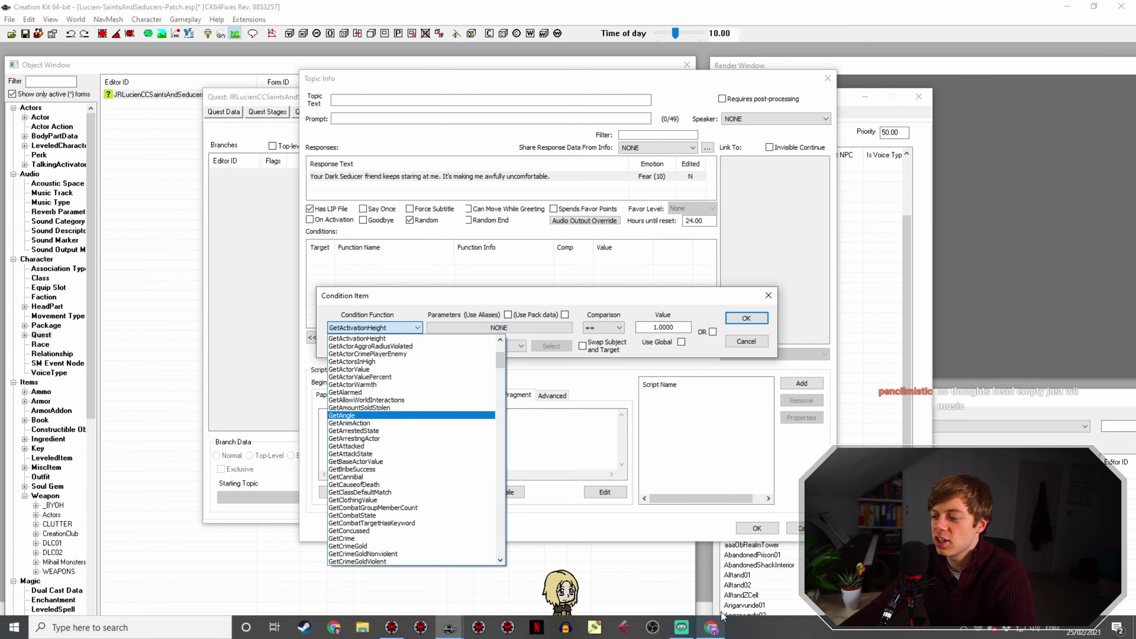
Step: Switch to the browser and search Google in a new tab for "CREATION kit check magic effect condition"
click(712, 627)
click(866, 13)
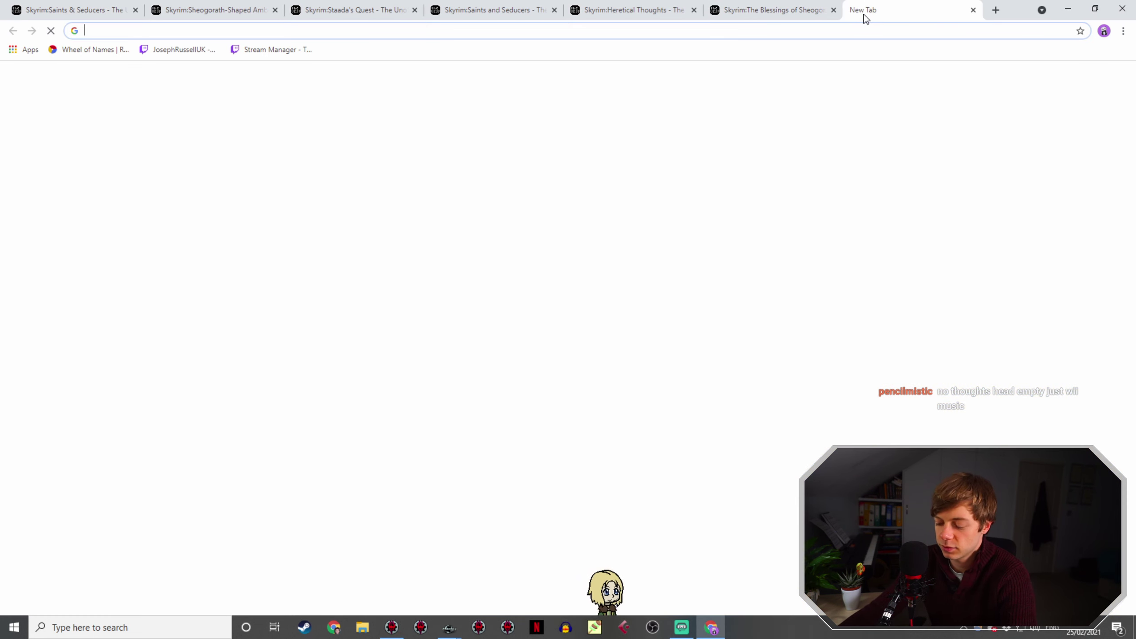
text(CREATION kit )
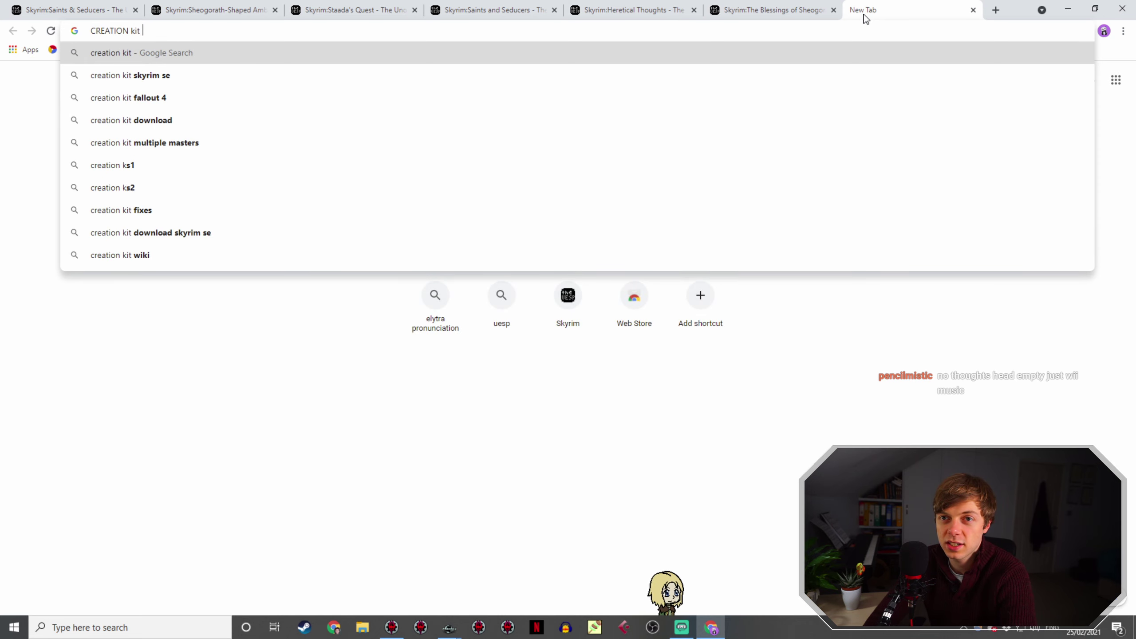
text(check magic effec)
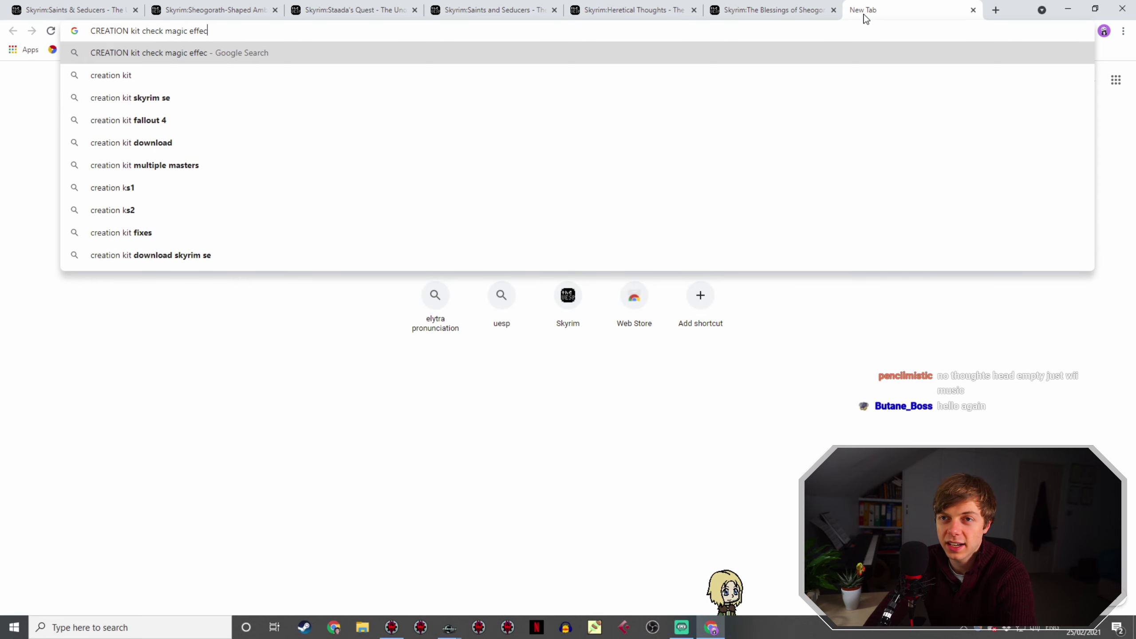
text(t condition)
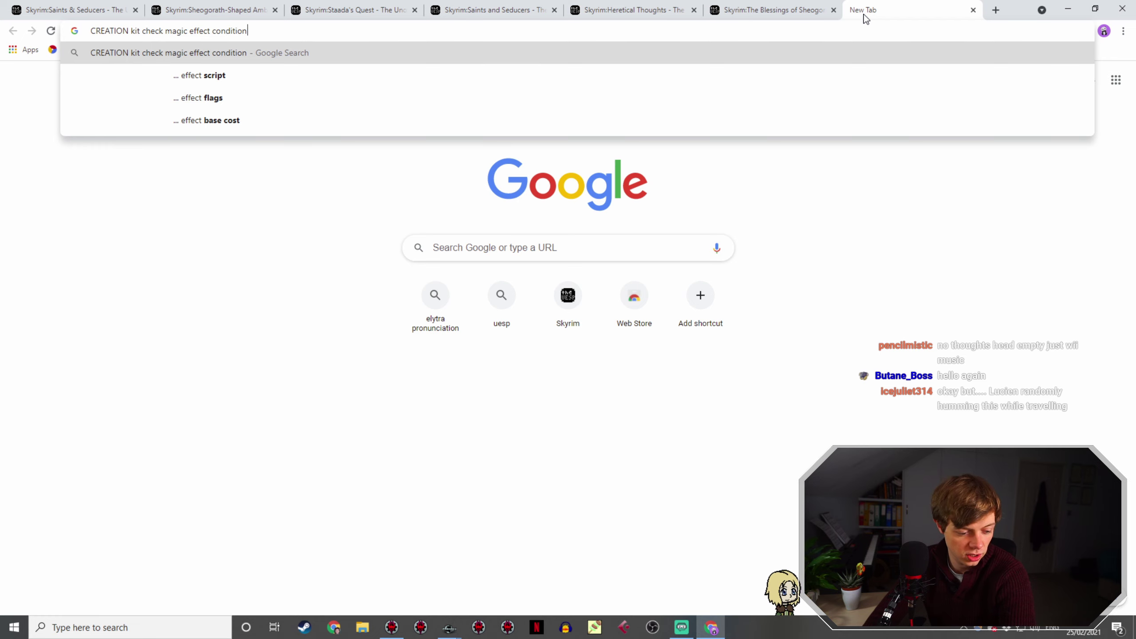
key(Return)
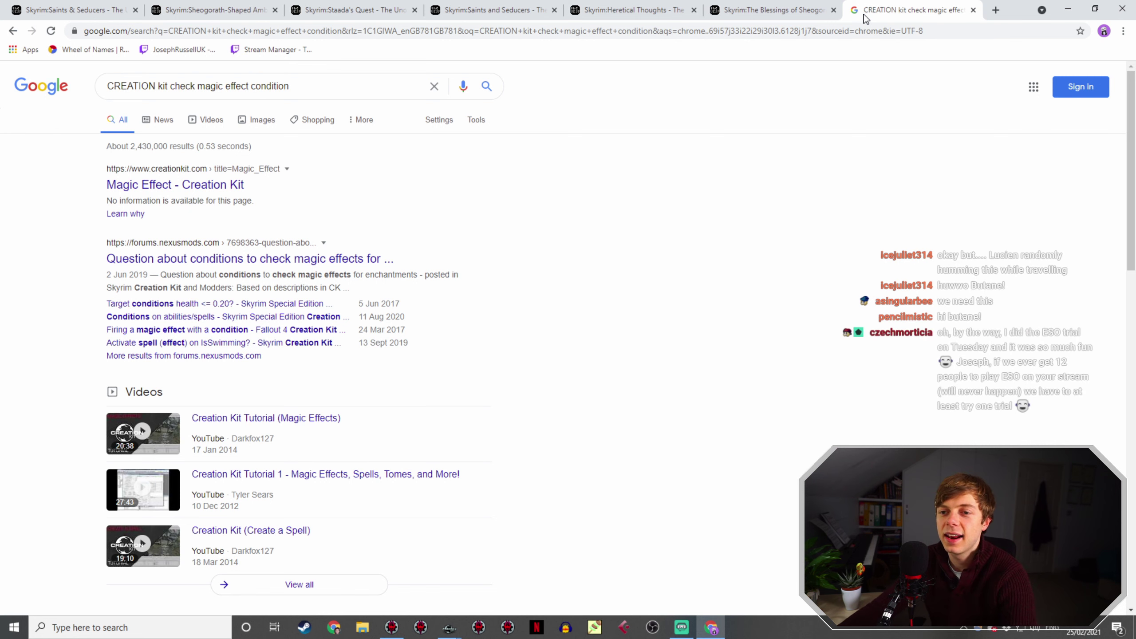
Step: Open the Creation Kit wiki's Magic Effect page and scan it for a condition function that checks magic effects
click(237, 193)
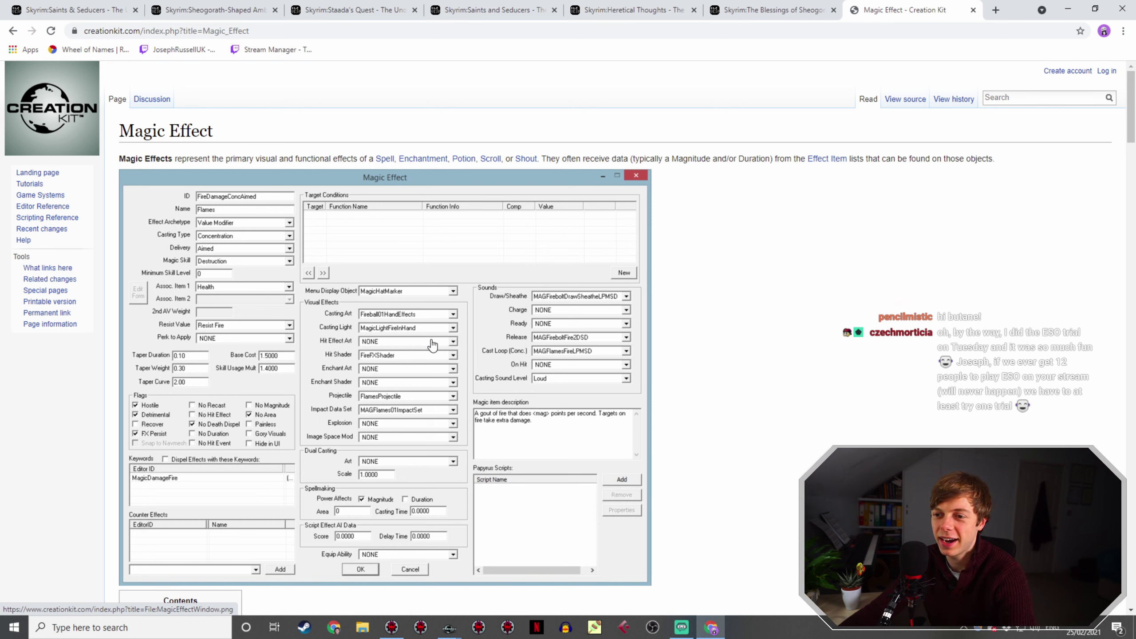
scroll(657, 312, down, 8)
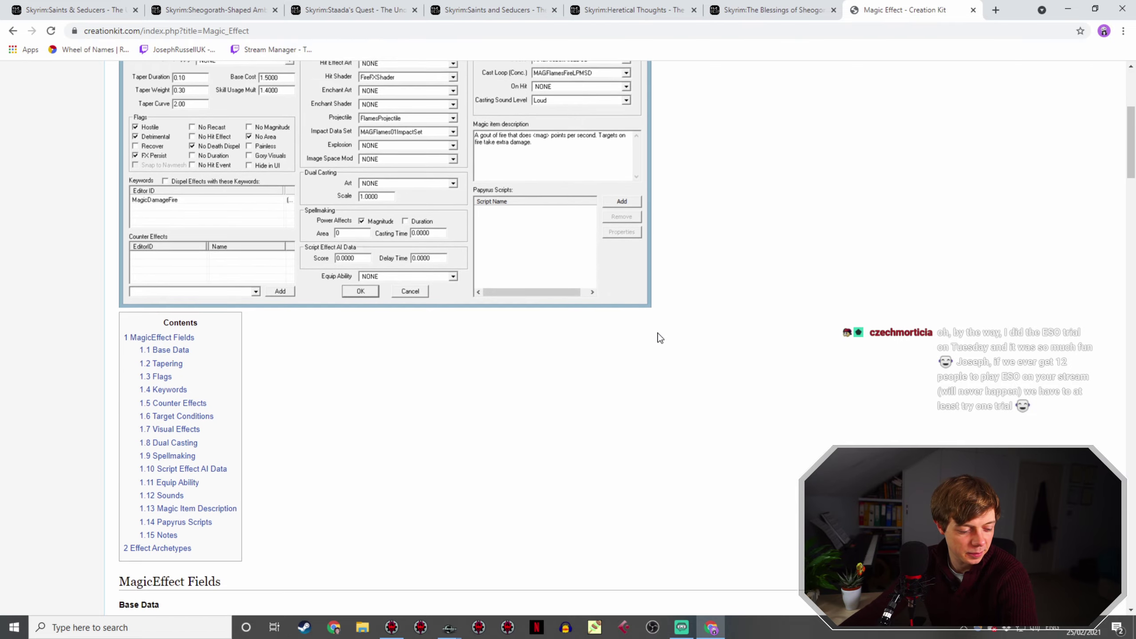
scroll(656, 340, down, 9)
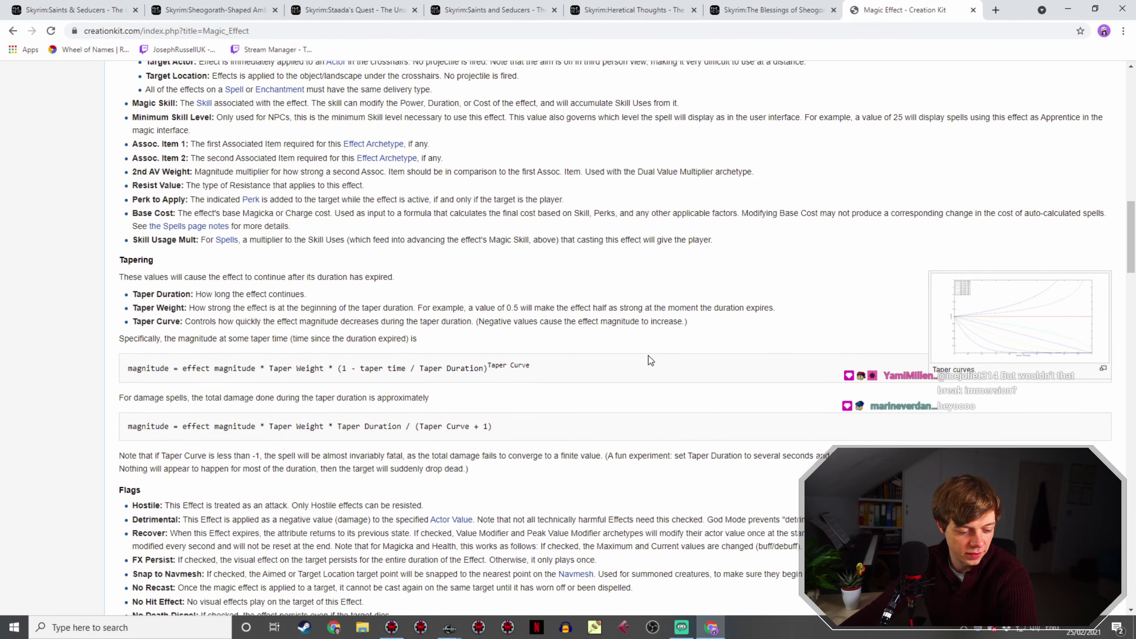
scroll(558, 359, down, 20)
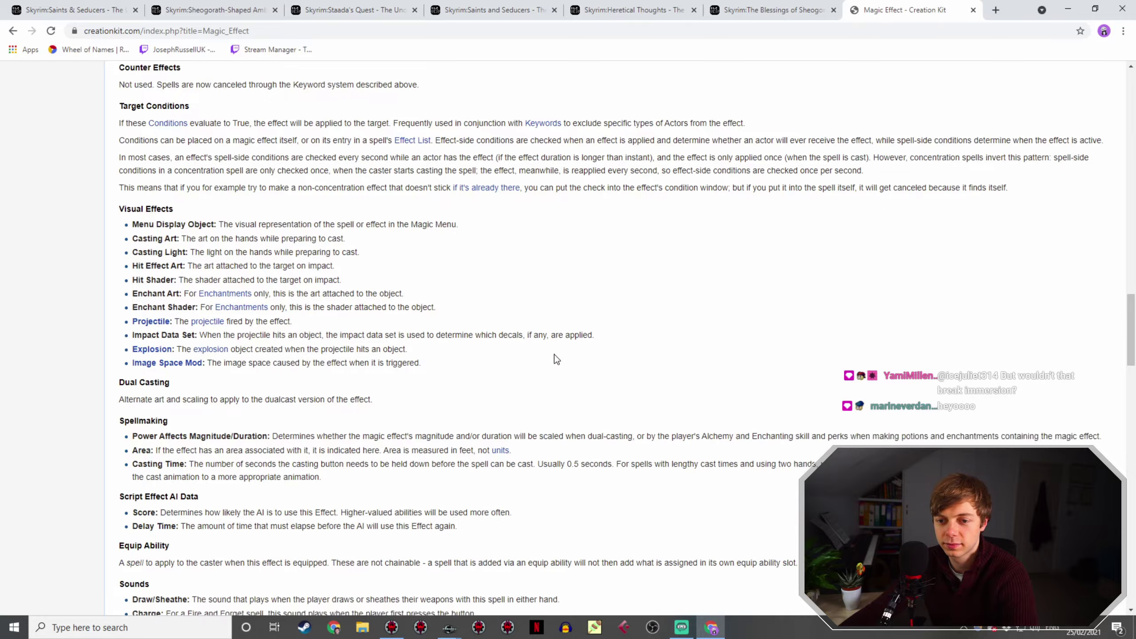
scroll(558, 360, down, 20)
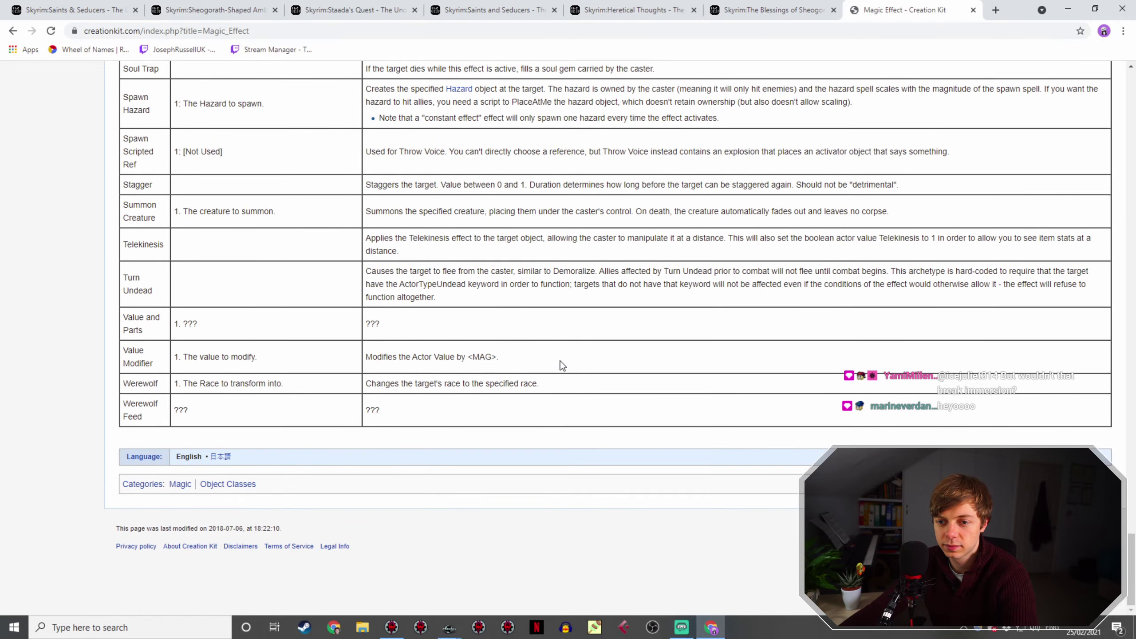
scroll(580, 416, up, 20)
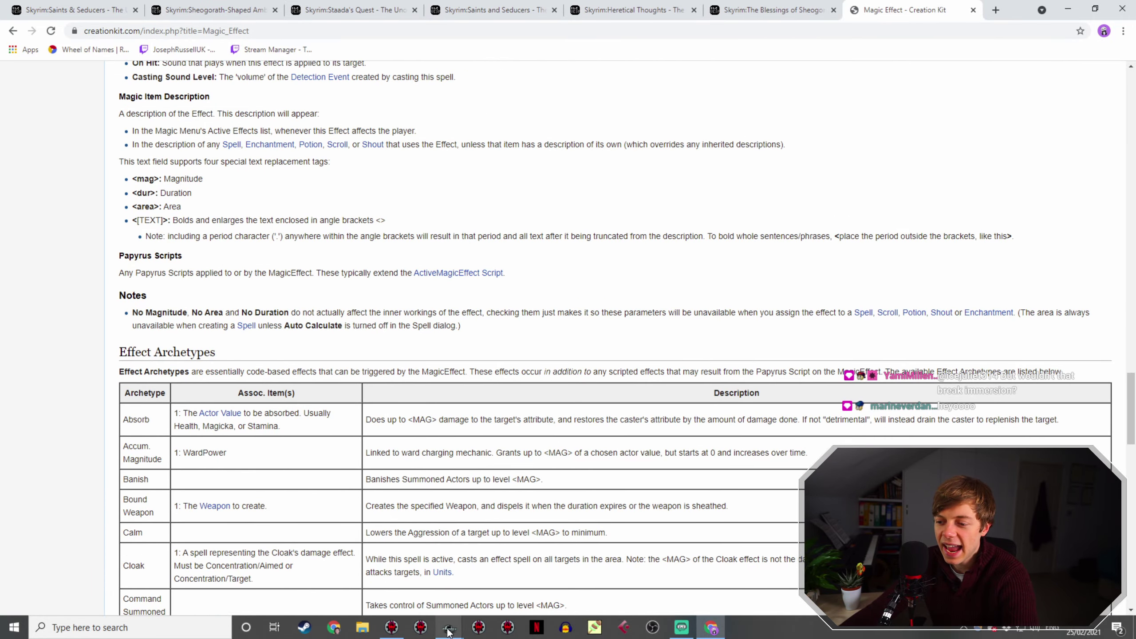
Step: Return to Creation Kit and set the new condition's function to HasMagicEffect, run on Player
mouse_move(449, 627)
click(479, 585)
text(has)
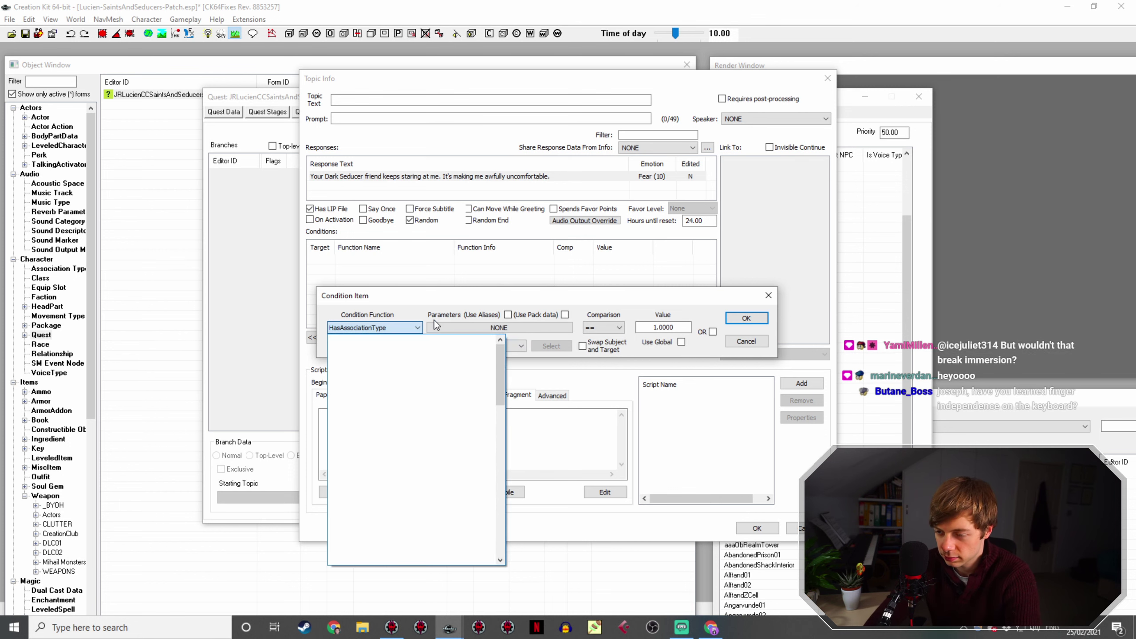
text(magiceffect)
key(Return)
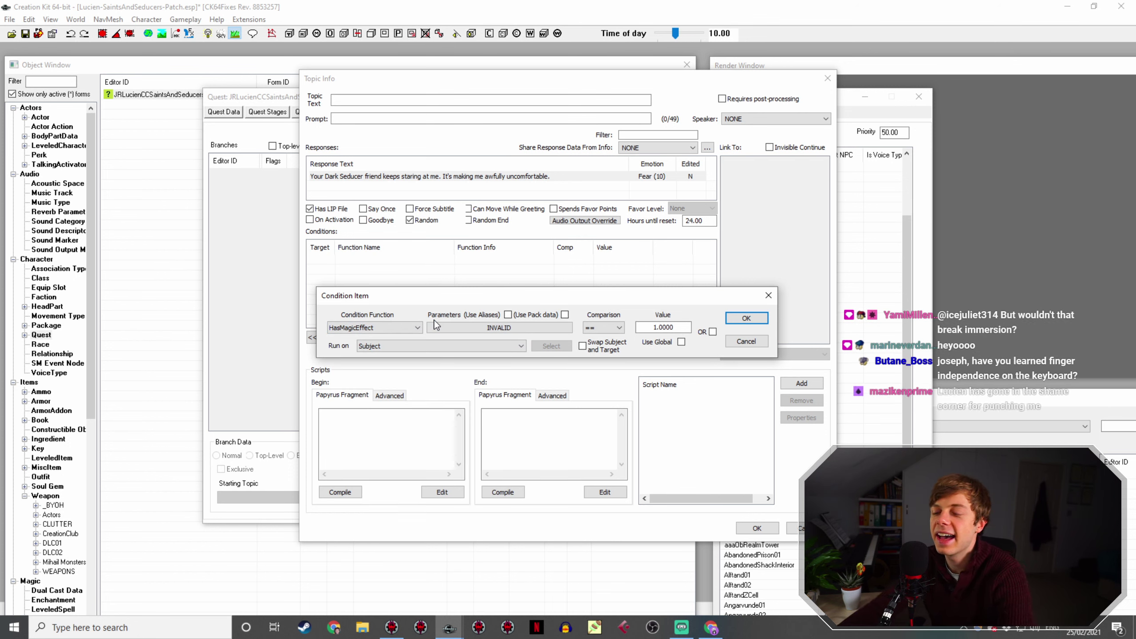
click(493, 345)
click(448, 421)
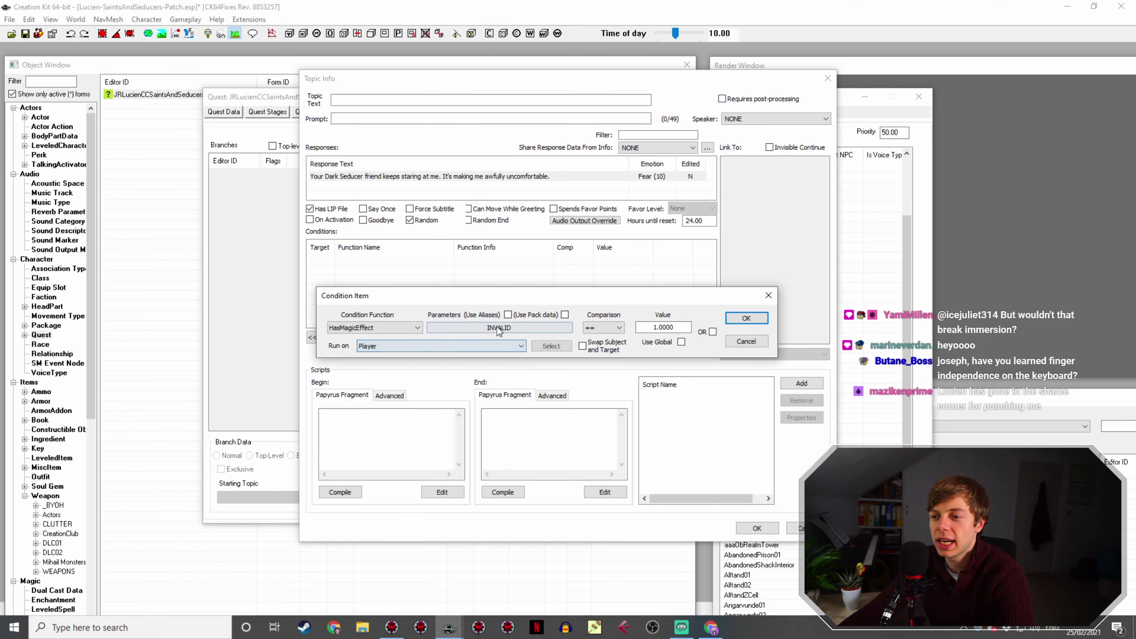
Step: Choose ccBGSSSE025_SummonDarkSeducerArcher as the condition's magic effect, flag the condition as OR, and accept it
click(497, 328)
click(458, 368)
scroll(488, 466, up, 5)
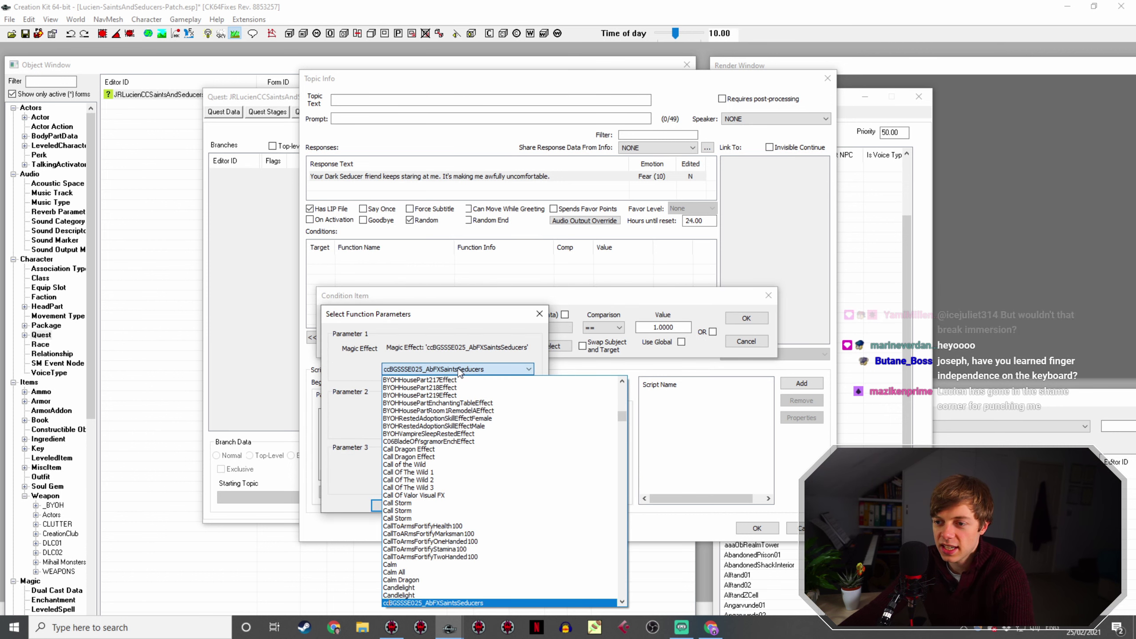
scroll(493, 475, down, 6)
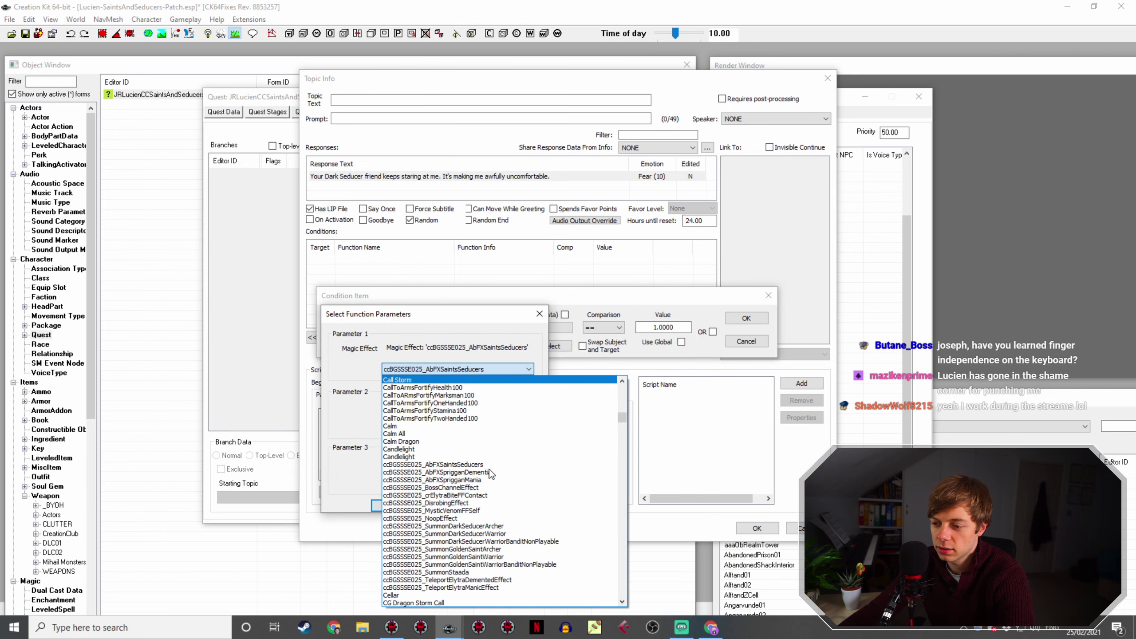
click(508, 527)
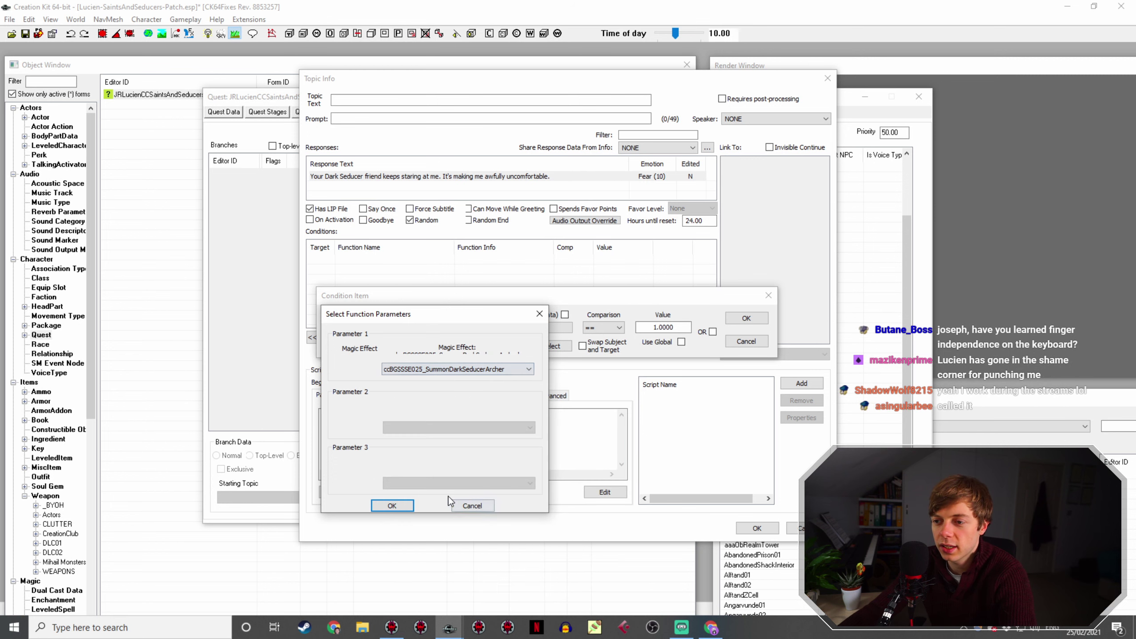
click(389, 507)
click(713, 332)
click(747, 318)
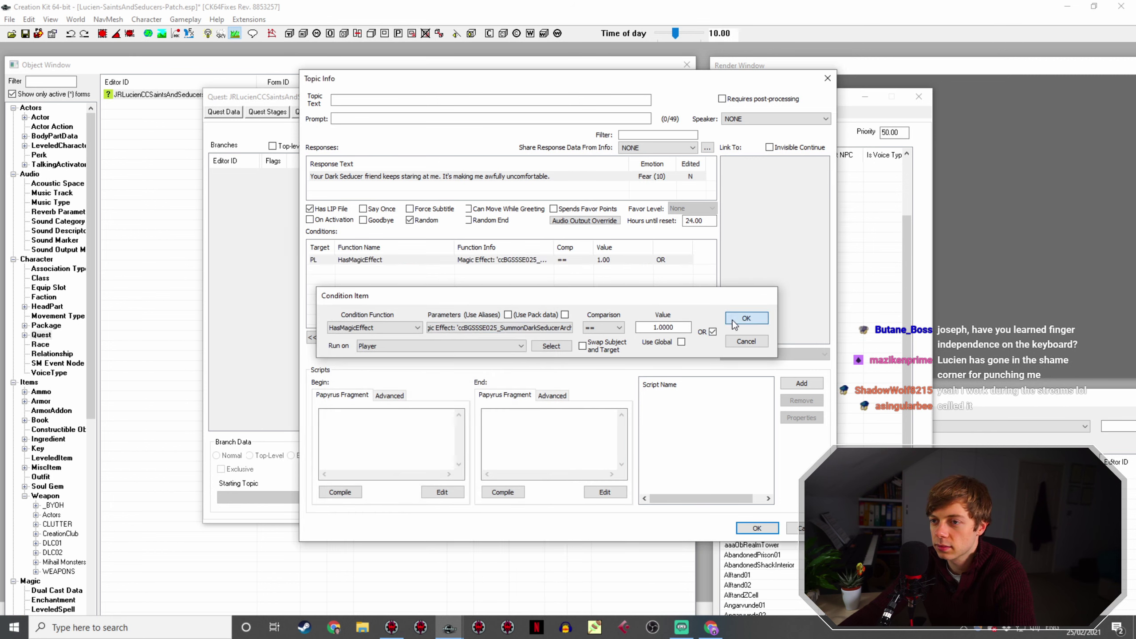
Step: Duplicate the HasMagicEffect condition, set the copy's magic effect to Conjure Dark Seducer Warrior, and accept the topic info
right_click(516, 260)
click(556, 279)
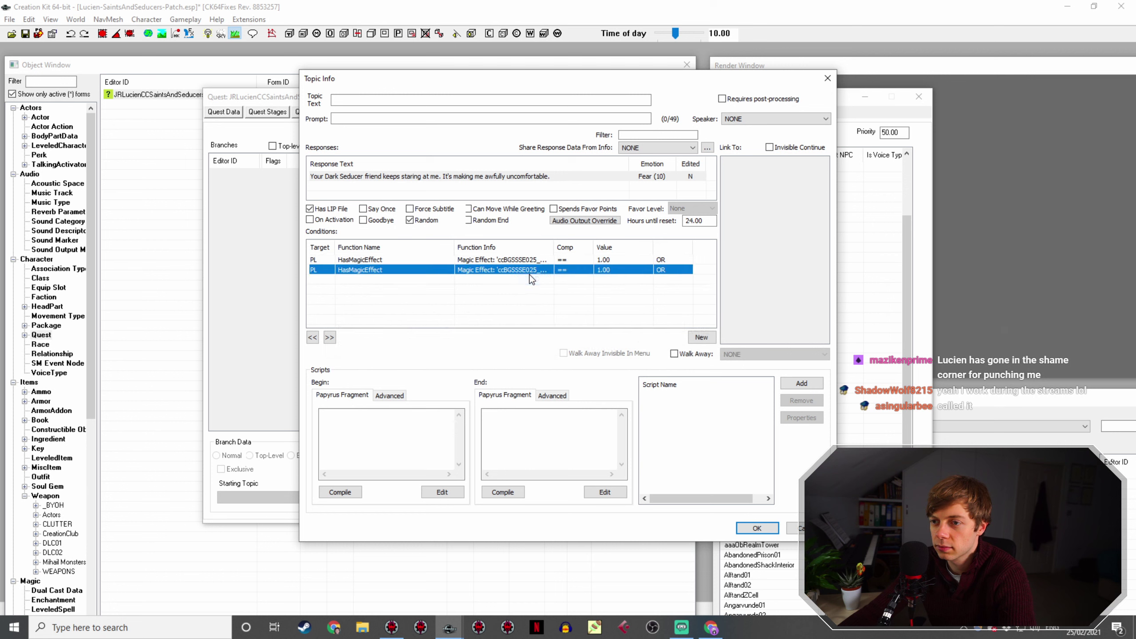
double_click(542, 269)
click(531, 315)
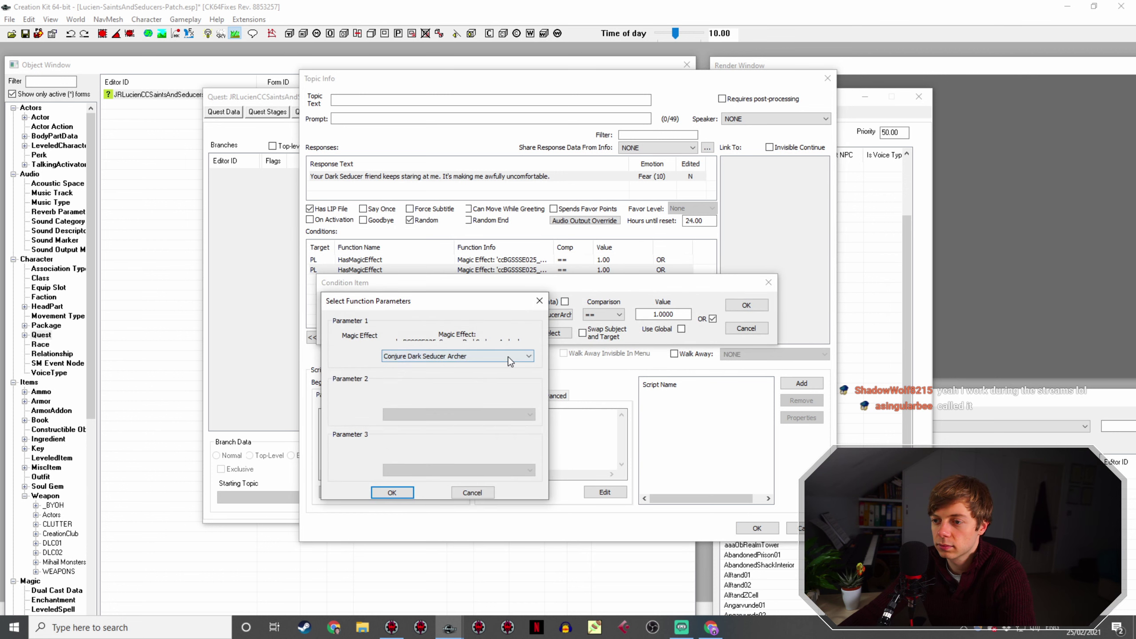
click(507, 357)
click(503, 375)
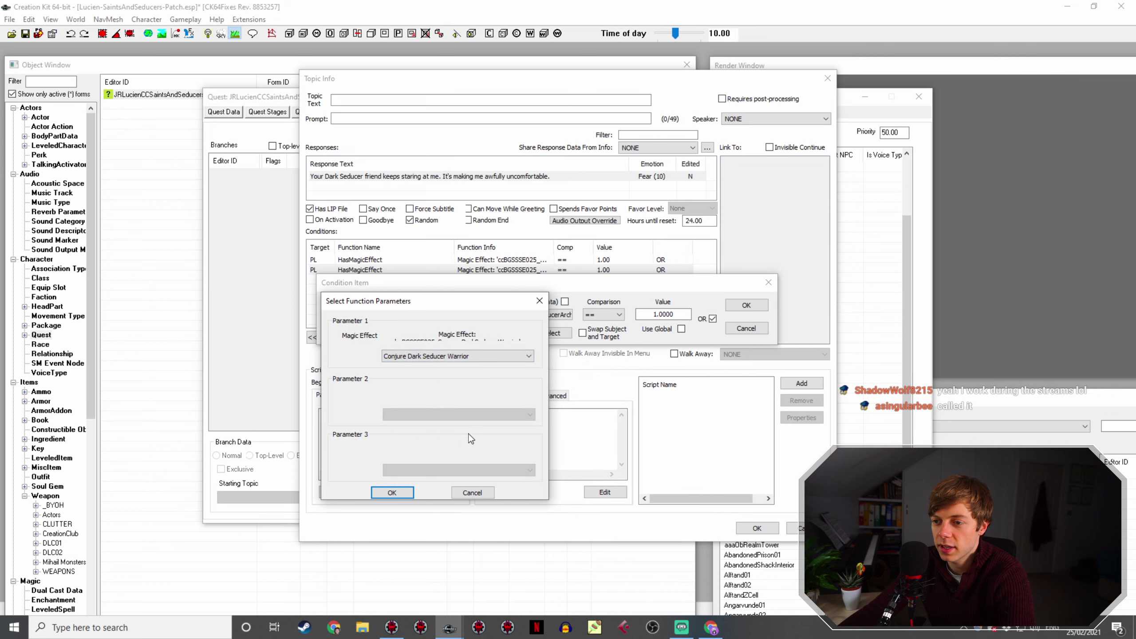
click(392, 492)
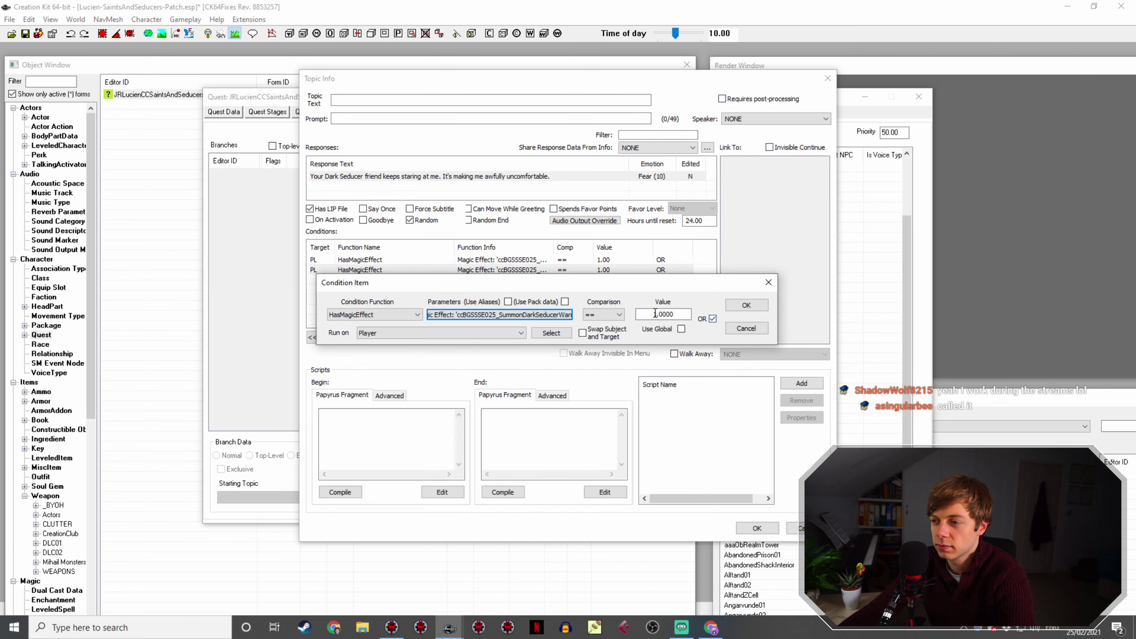
click(746, 306)
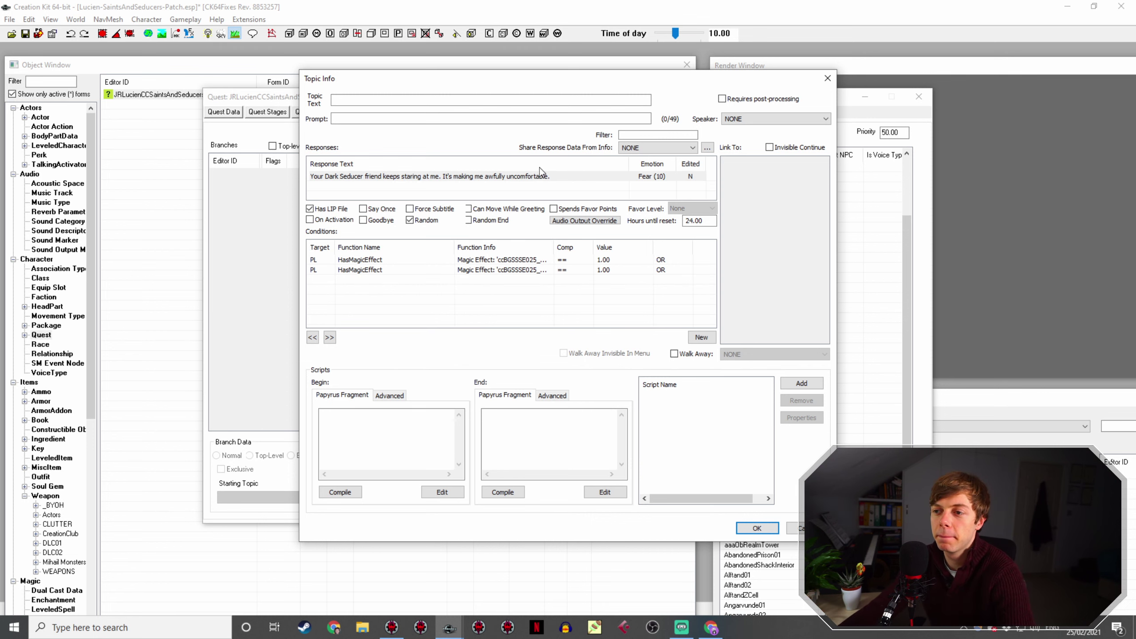
click(756, 528)
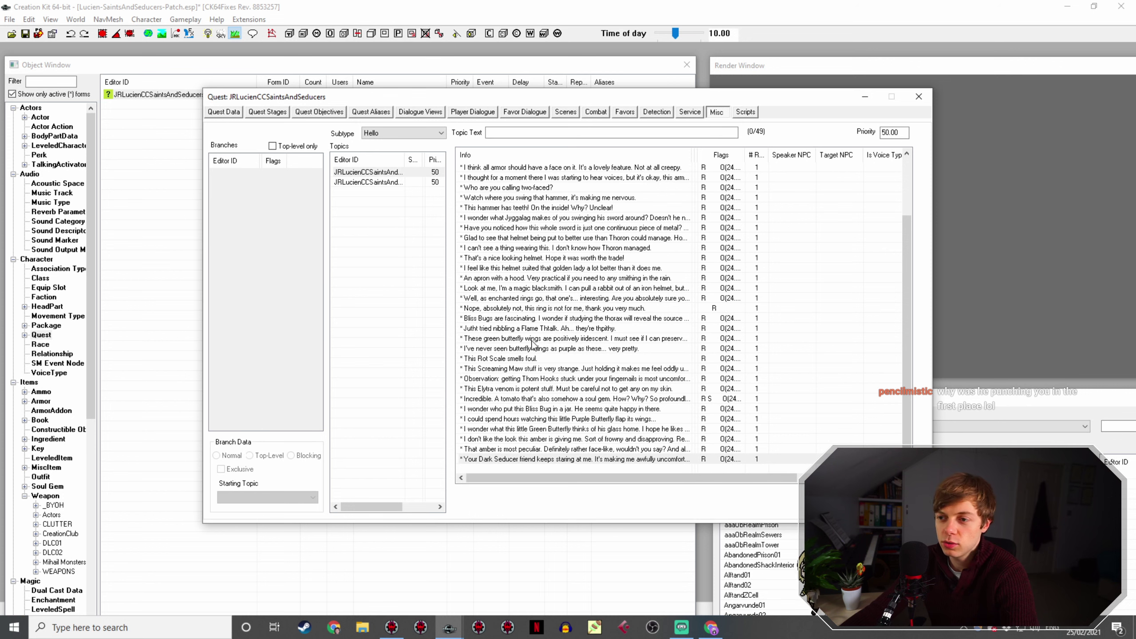
Step: Duplicate the Dark Seducer Hello line and clear the response text of the copy
right_click(560, 459)
click(587, 476)
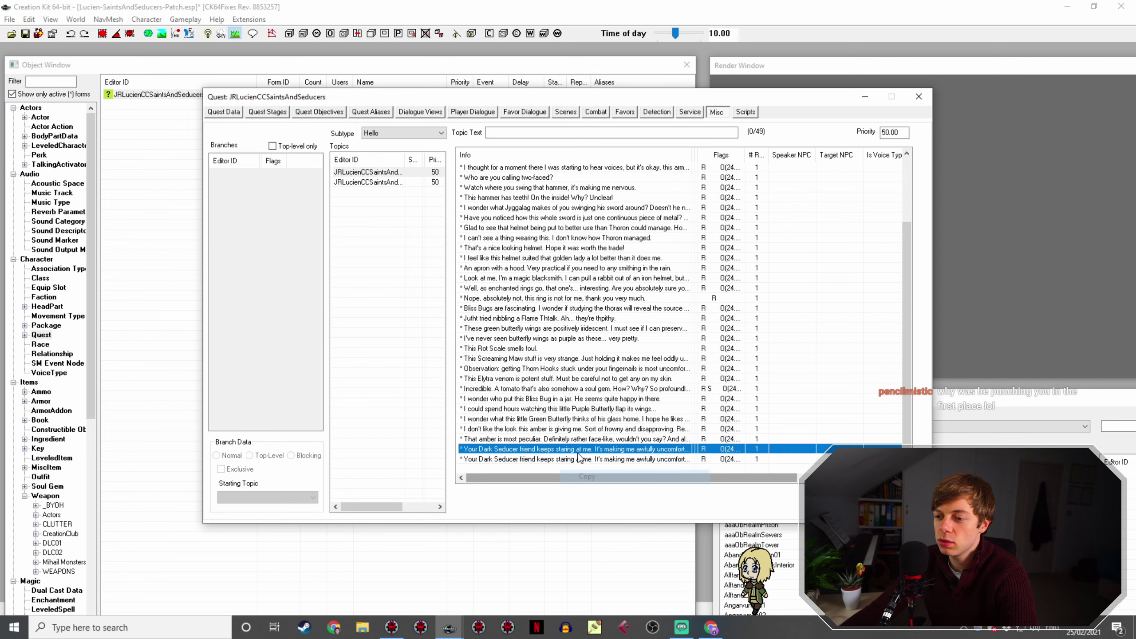
double_click(576, 459)
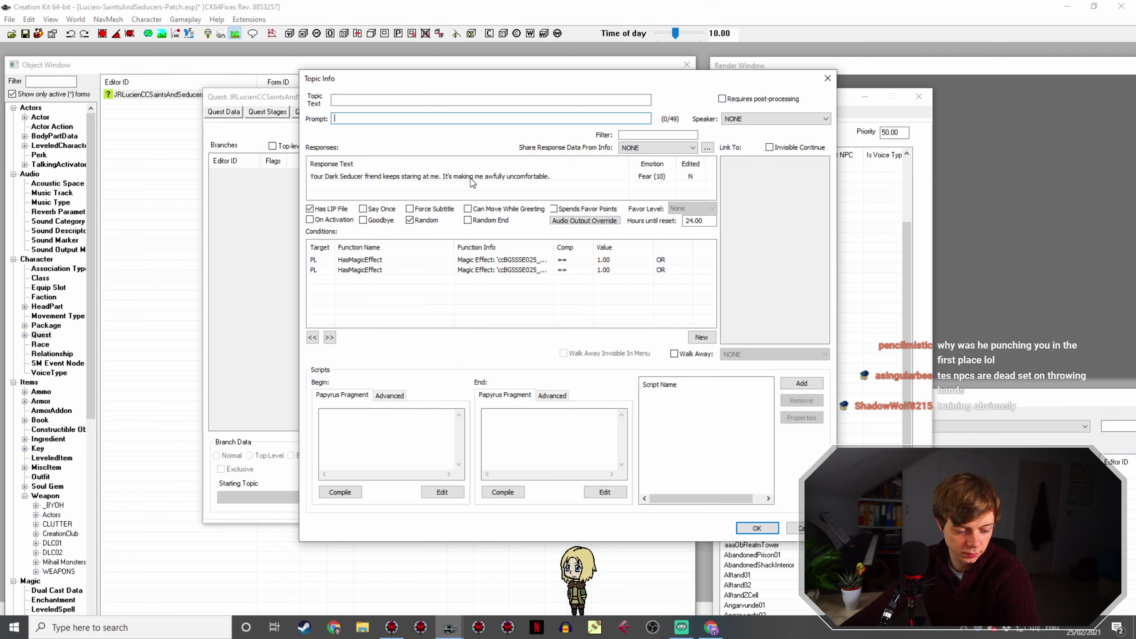
double_click(471, 178)
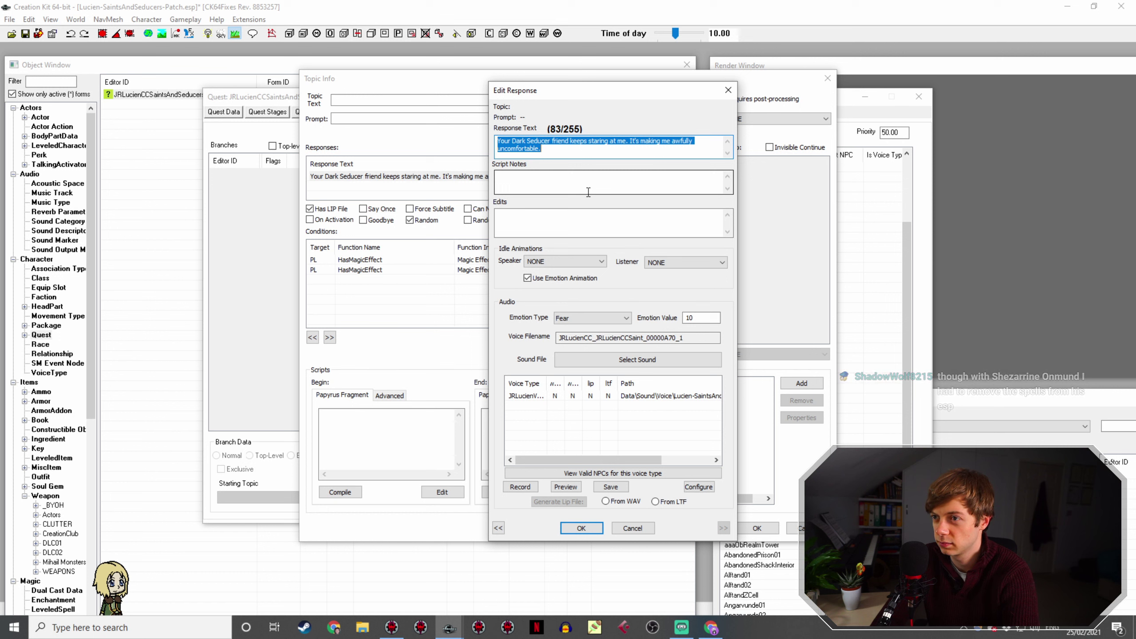
text(D)
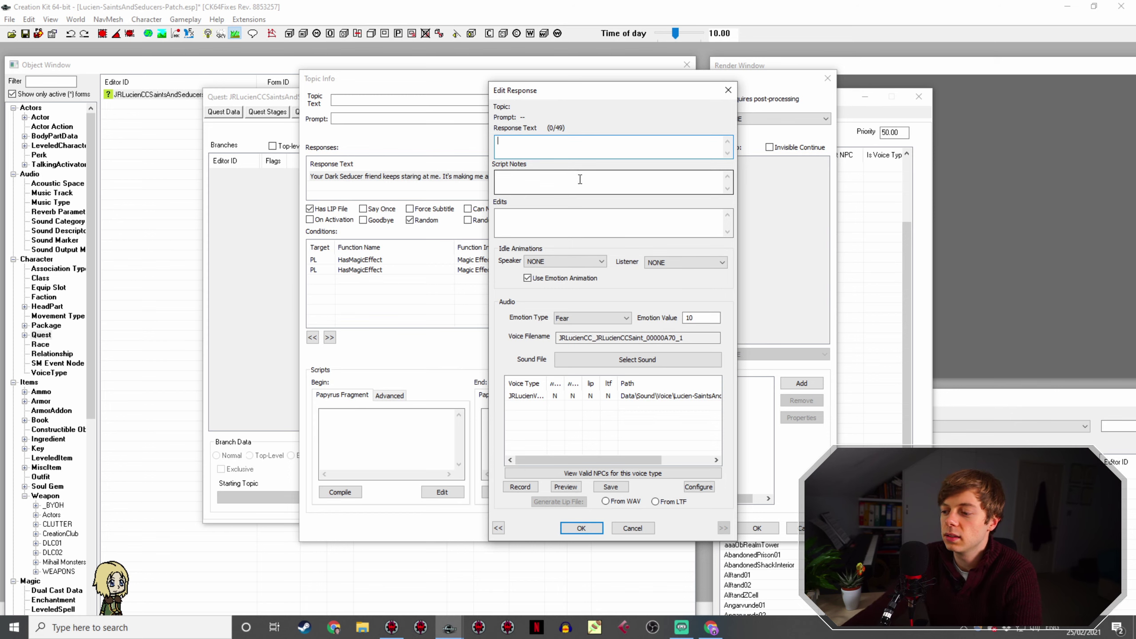
Step: Switch to the browser and open the Dark Seducer Warrior and Dark Seducer Archer links from the Saints & Seducers wiki page in new tabs
click(711, 628)
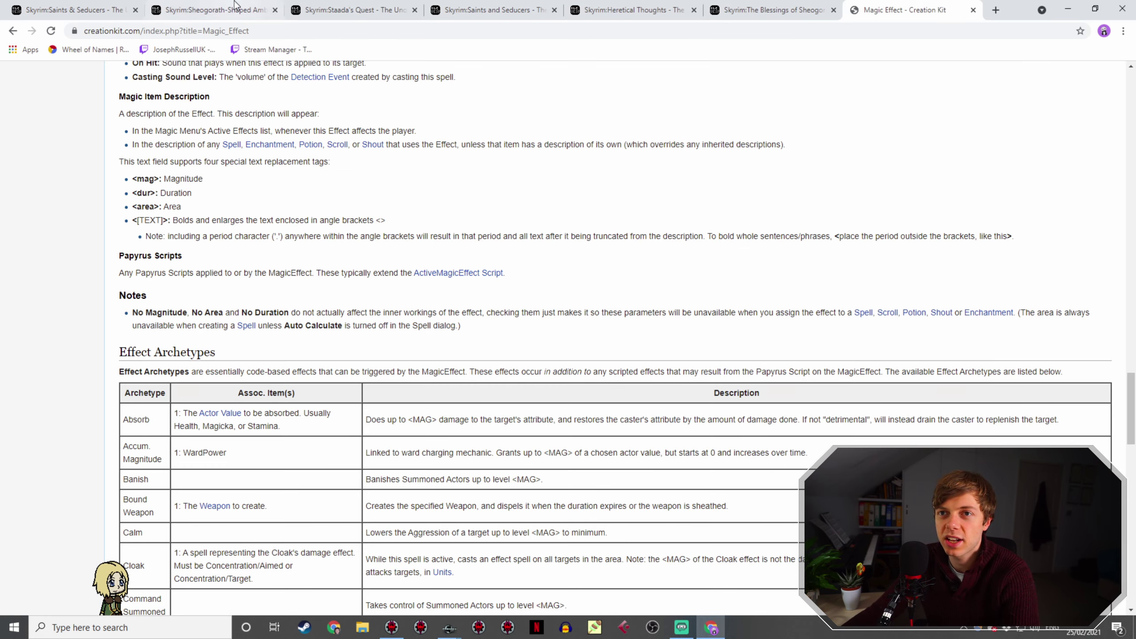
click(107, 6)
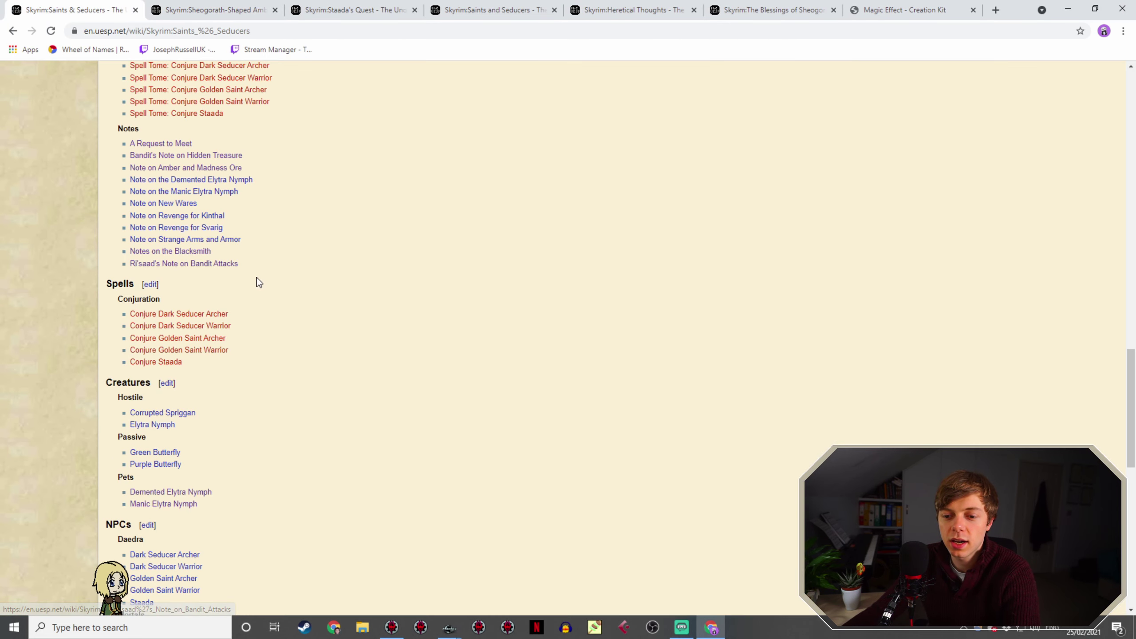
scroll(264, 286, down, 2)
right_click(181, 454)
click(215, 461)
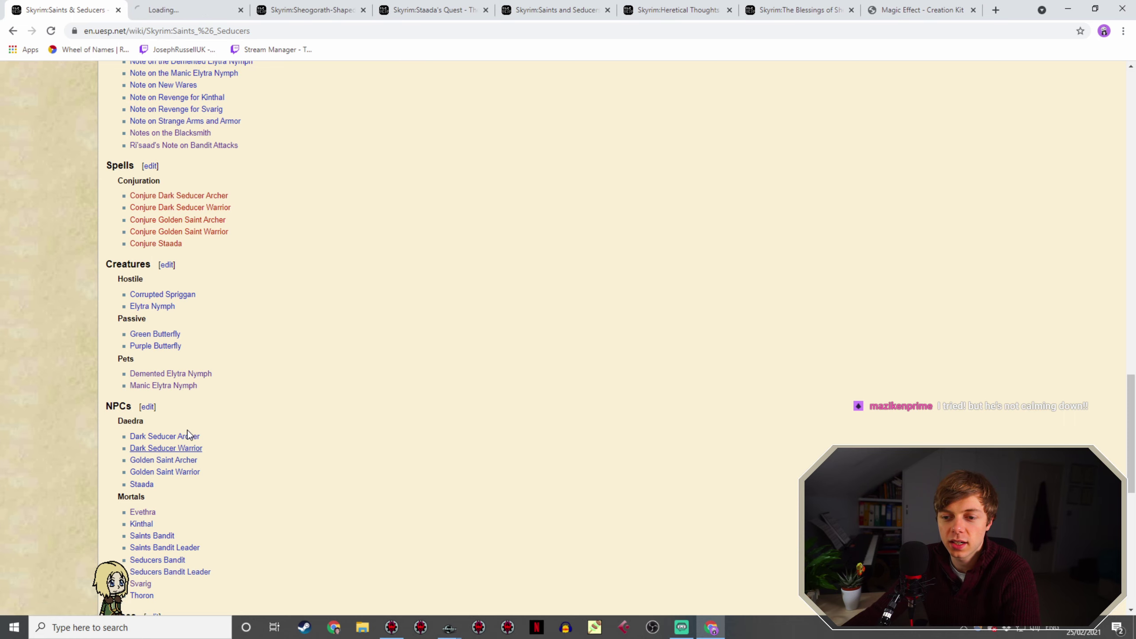
right_click(192, 436)
click(221, 444)
Step: Read through the Dark Seducer wiki article for lore that could inspire another line
click(251, 5)
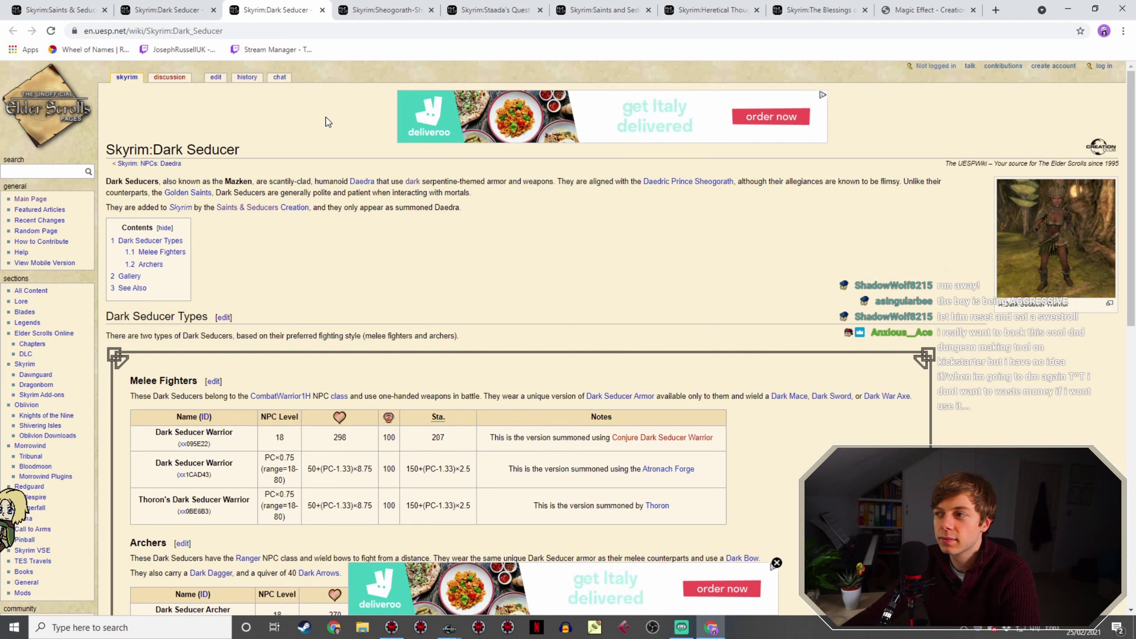
scroll(326, 118, down, 8)
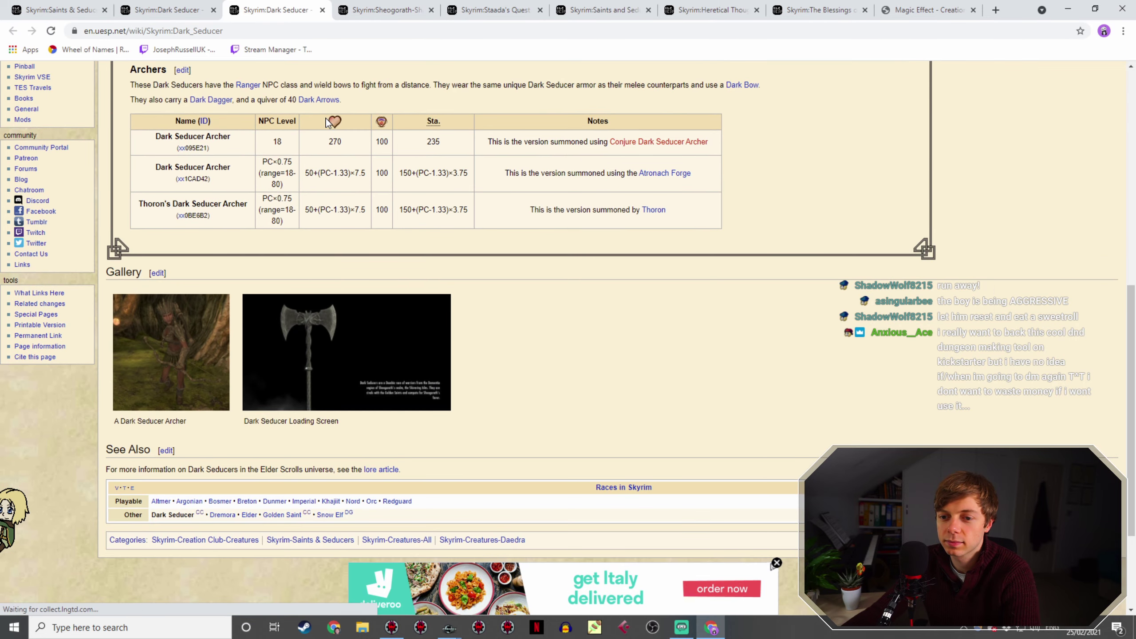
scroll(324, 120, up, 4)
scroll(321, 124, up, 7)
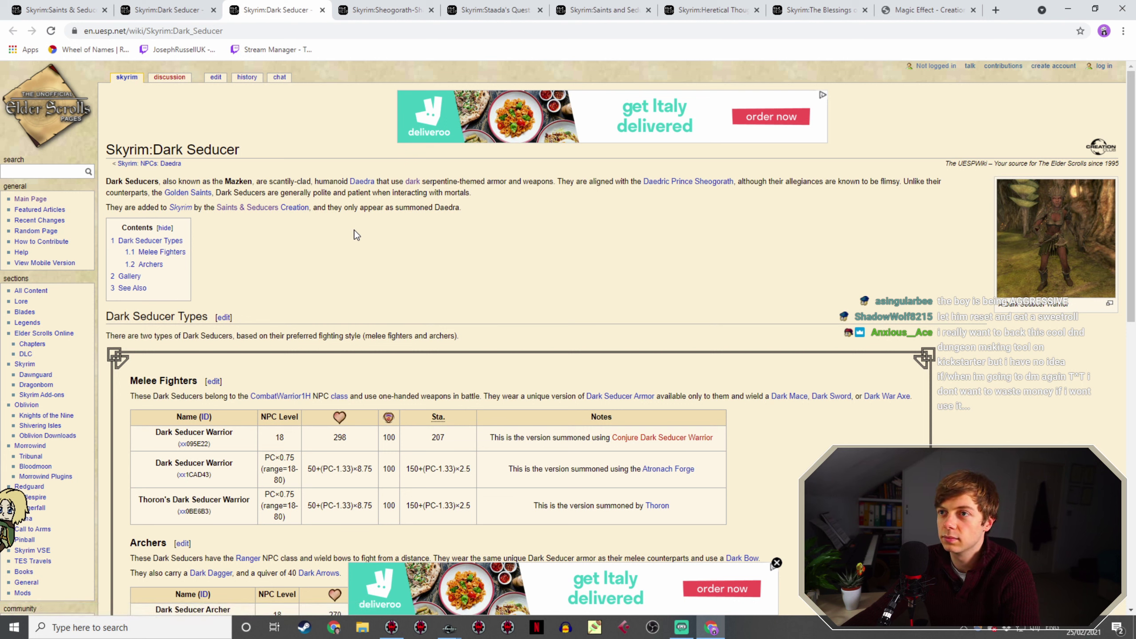
click(180, 10)
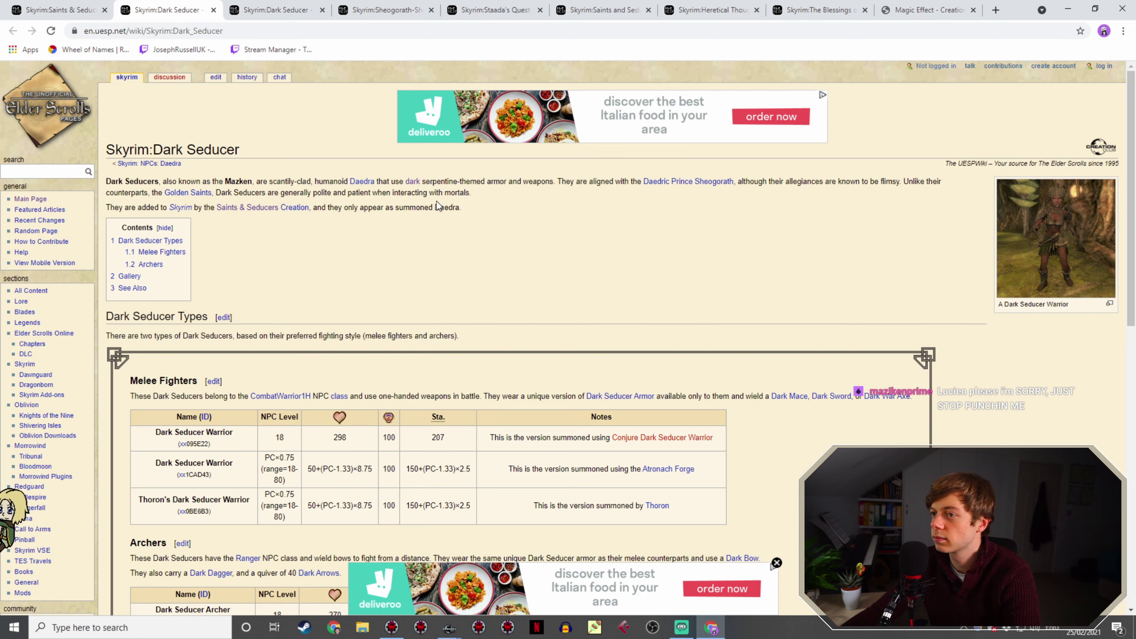
click(68, 5)
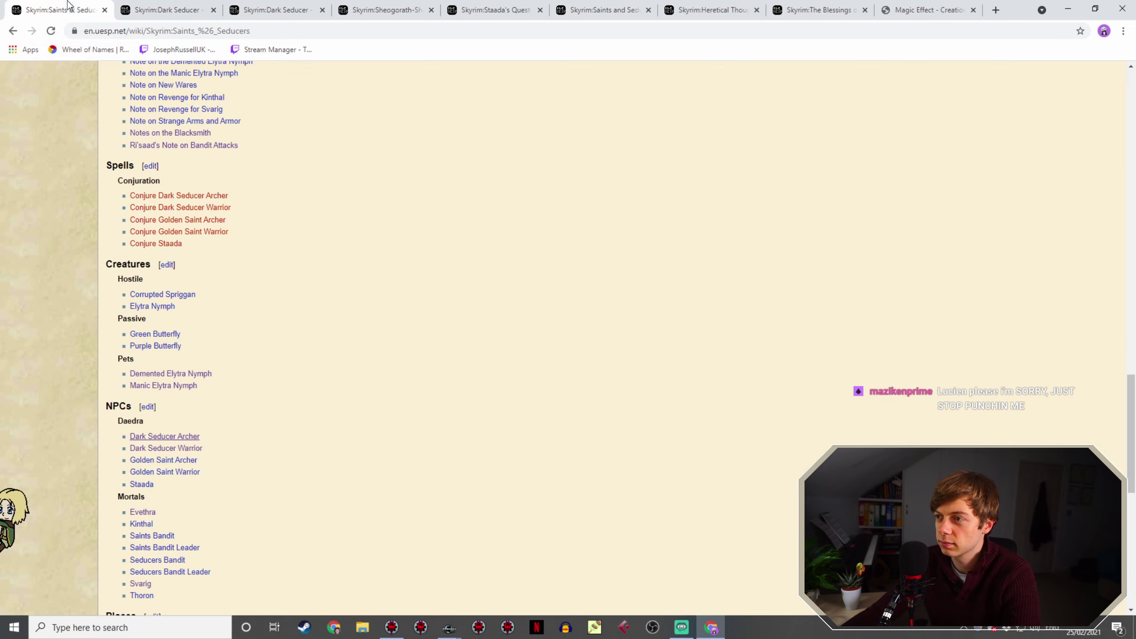
click(139, 6)
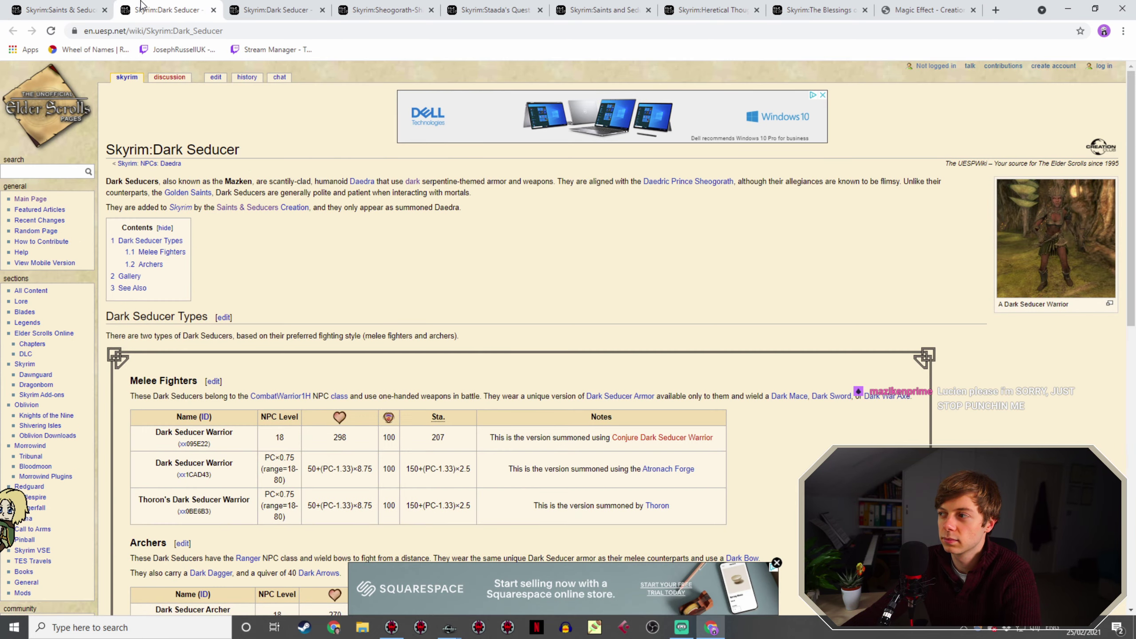
click(76, 6)
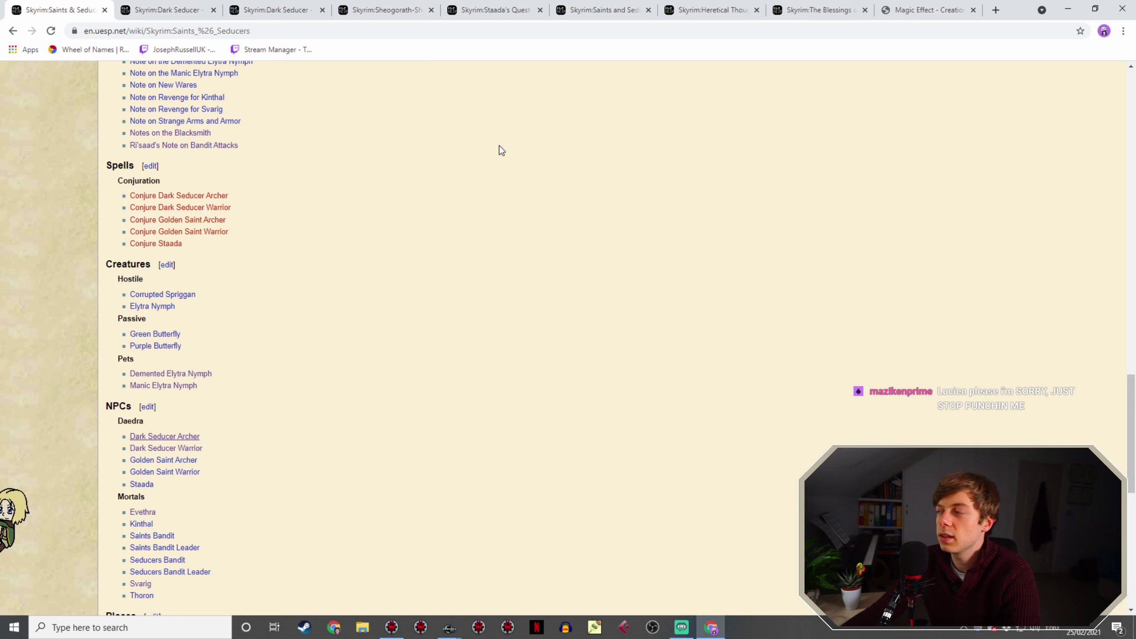
Step: Return to Creation Kit and write the response "Keep an eye on your Dark Seducer. The Mazken aren't known for their loyalty."
click(1077, 11)
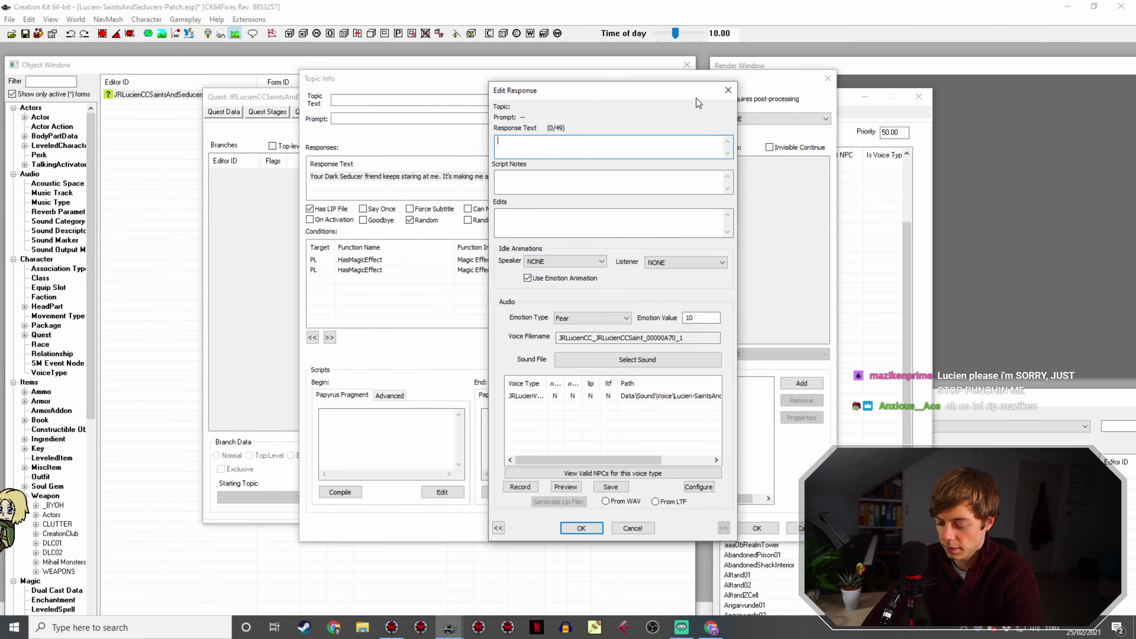
text(Keep an eye on your)
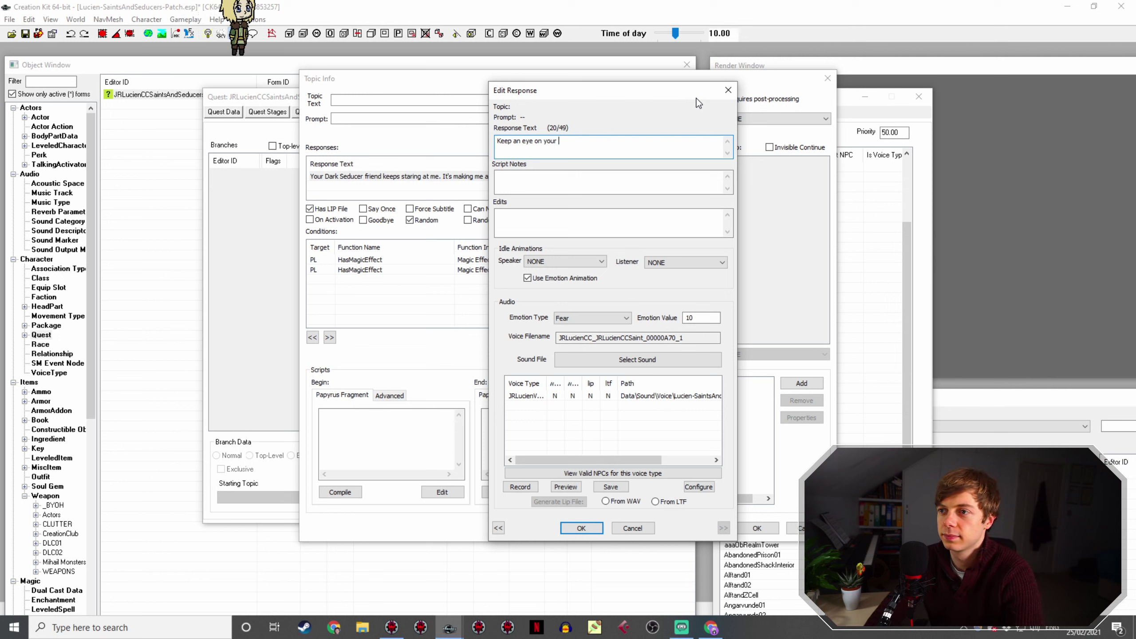
text(Dar)
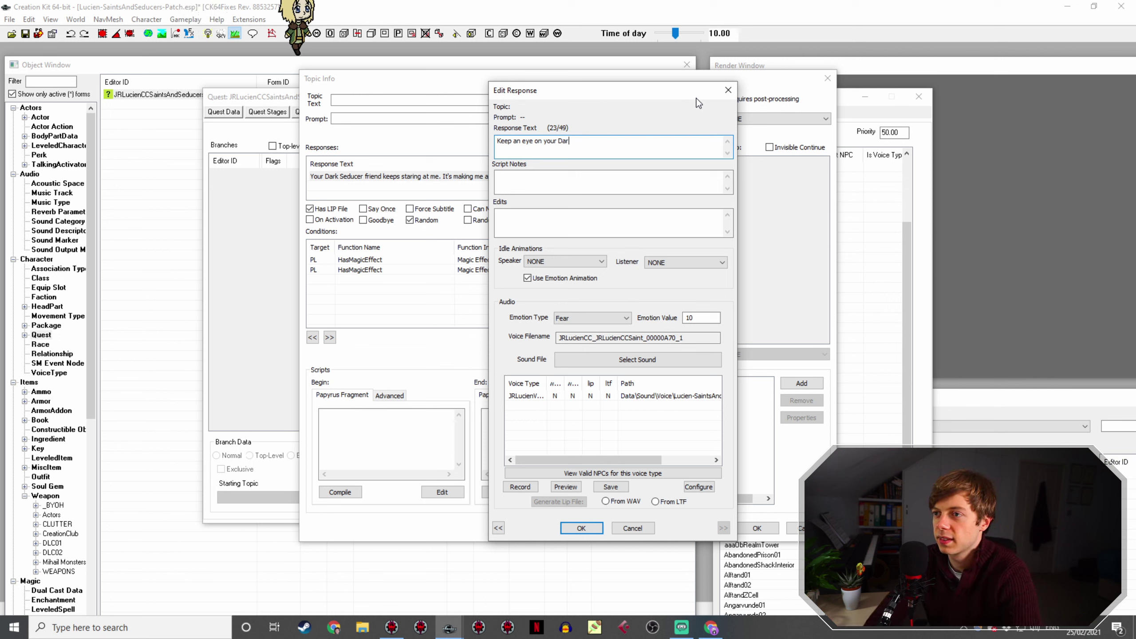
text(k Seducer)
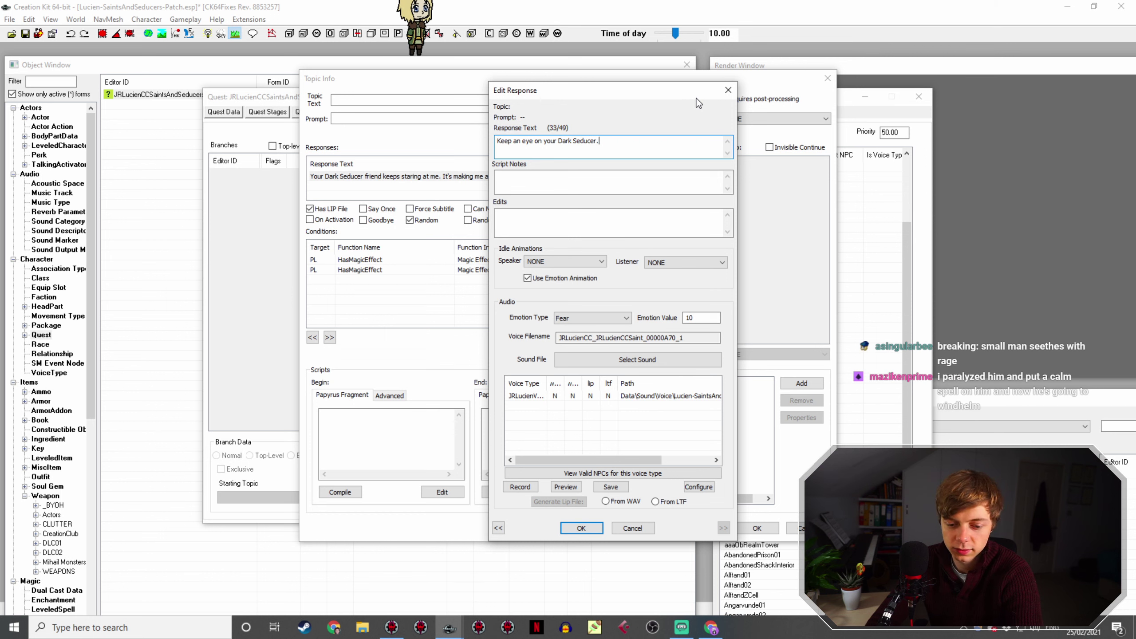
text(. The Mazken arent' kn)
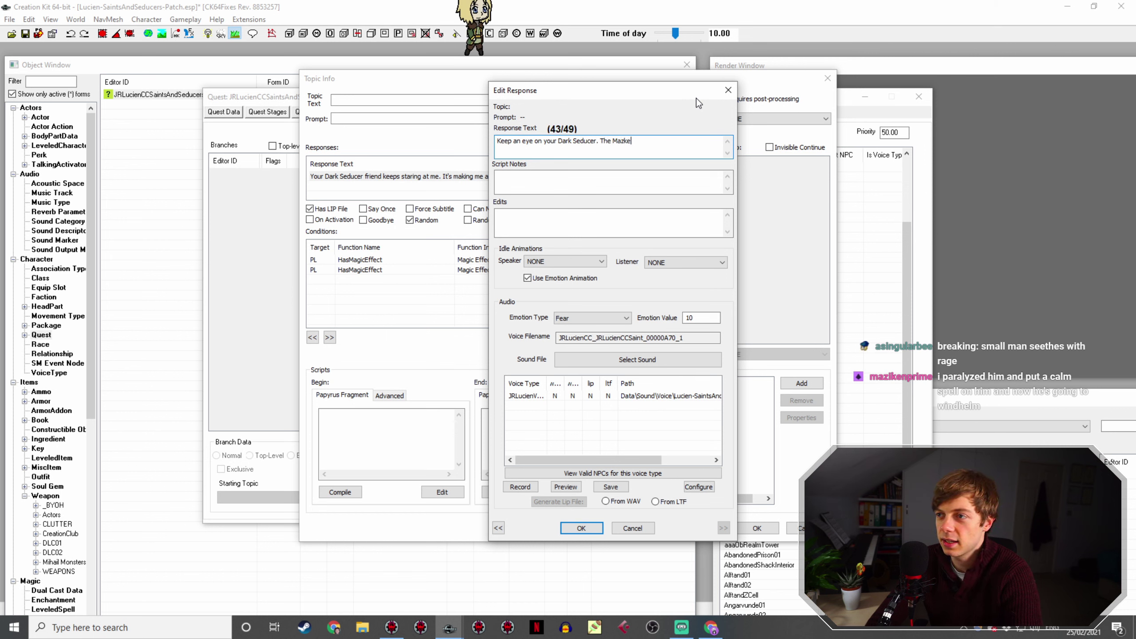
key(BackSpace)
key(BackSpace)
key(BackSpace)
key(BackSpace)
key(BackSpace)
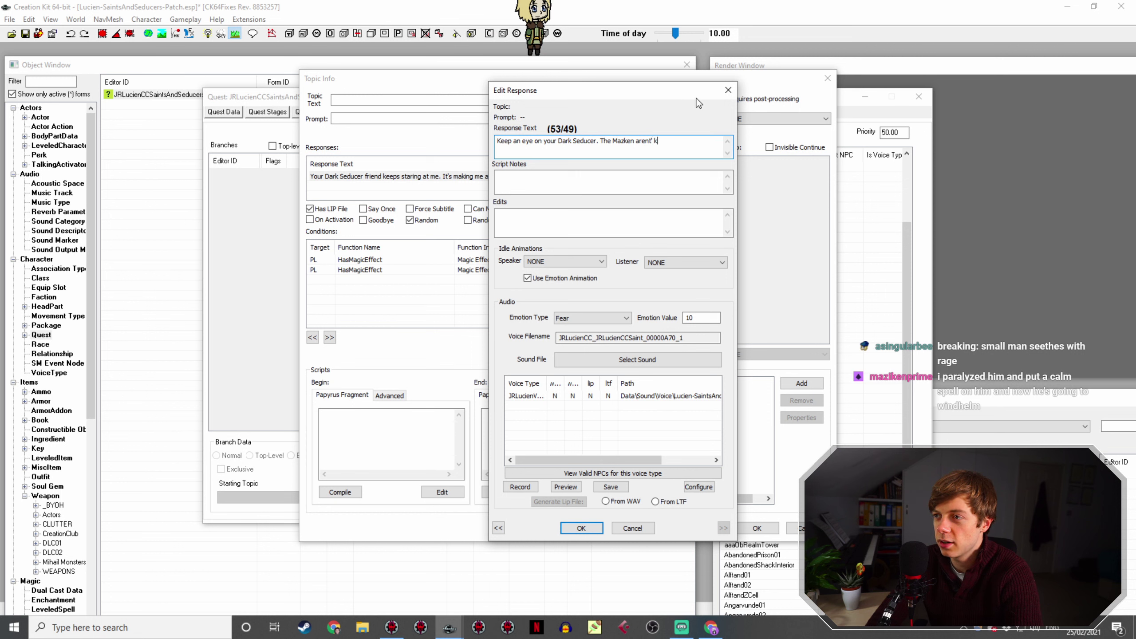
text('t kno)
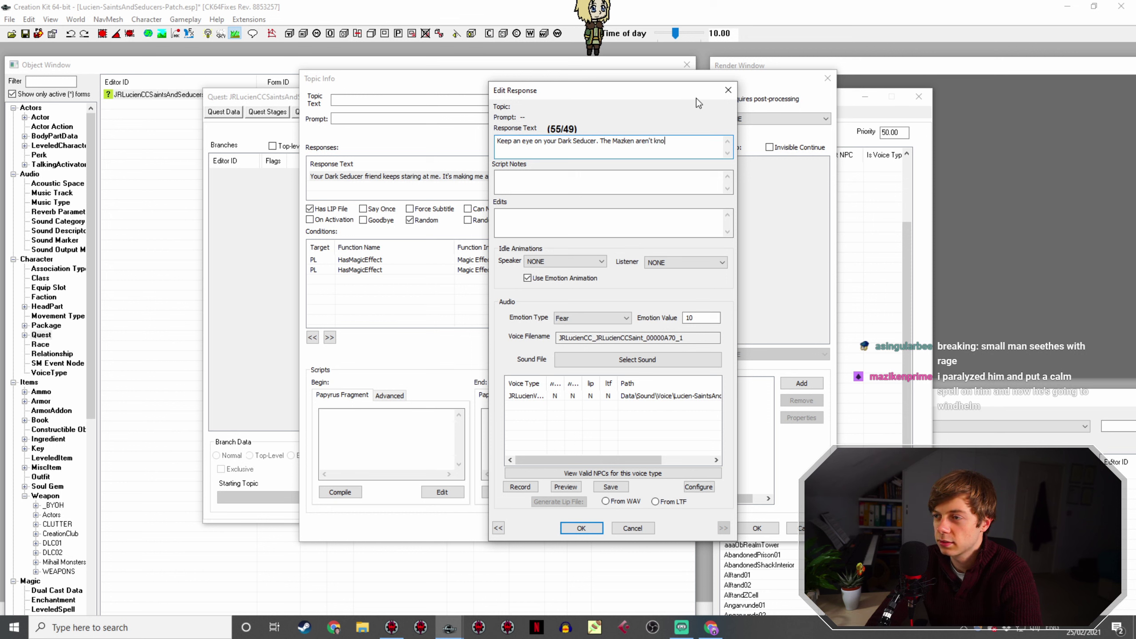
text(wn for the)
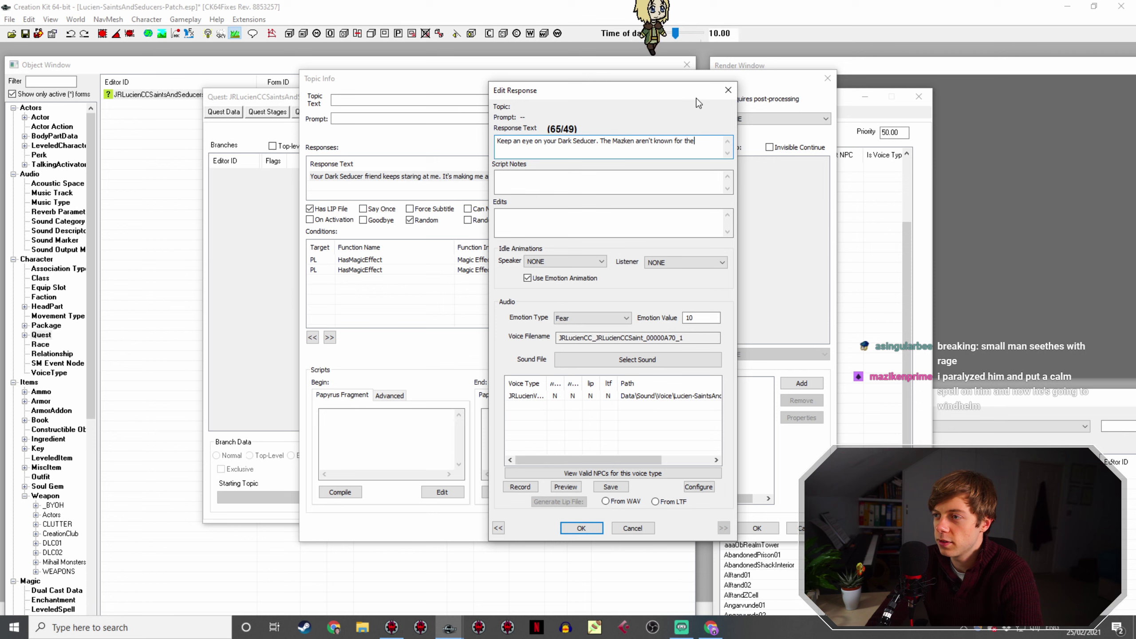
text(ir loyalty.)
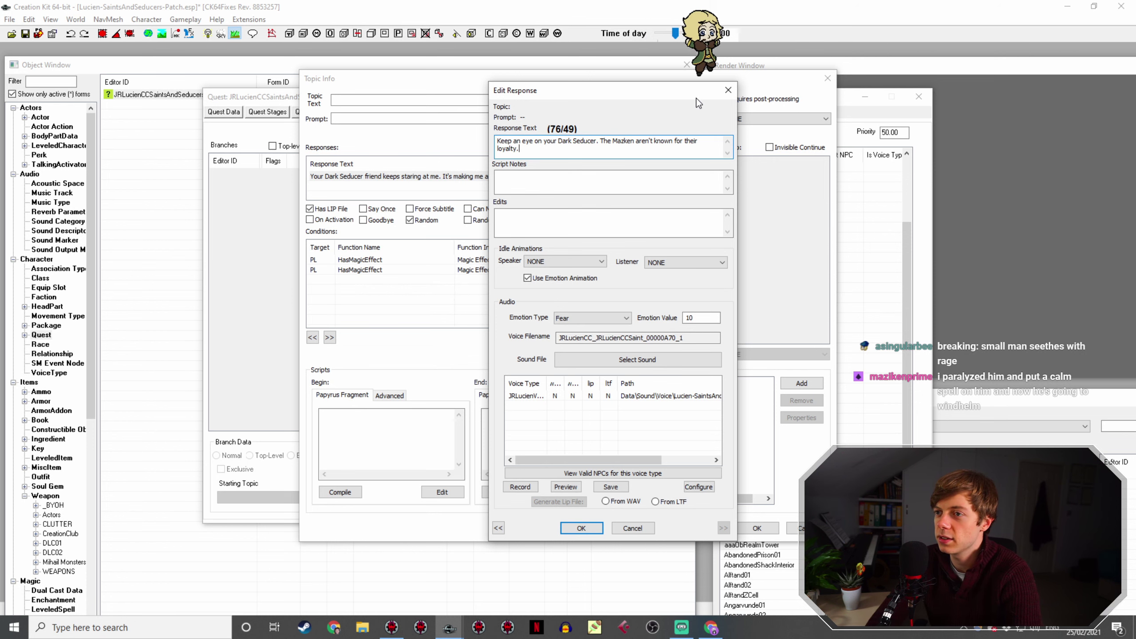
Step: Switch to the browser and check the Dark Seducer wiki article again, down to its end
key(alt+Tab)
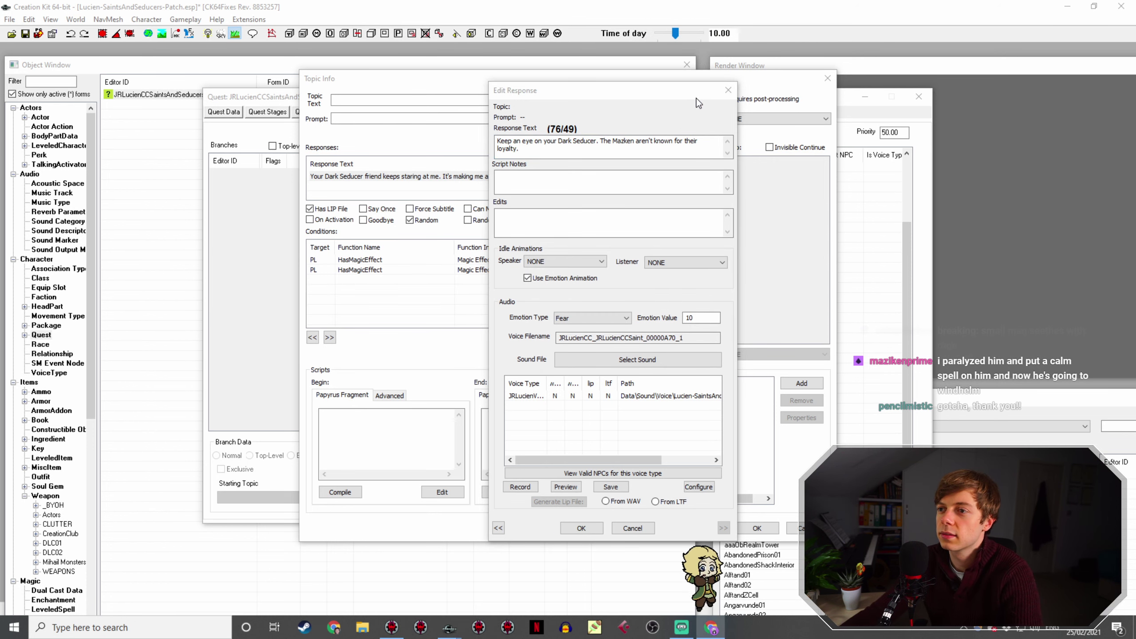
click(698, 103)
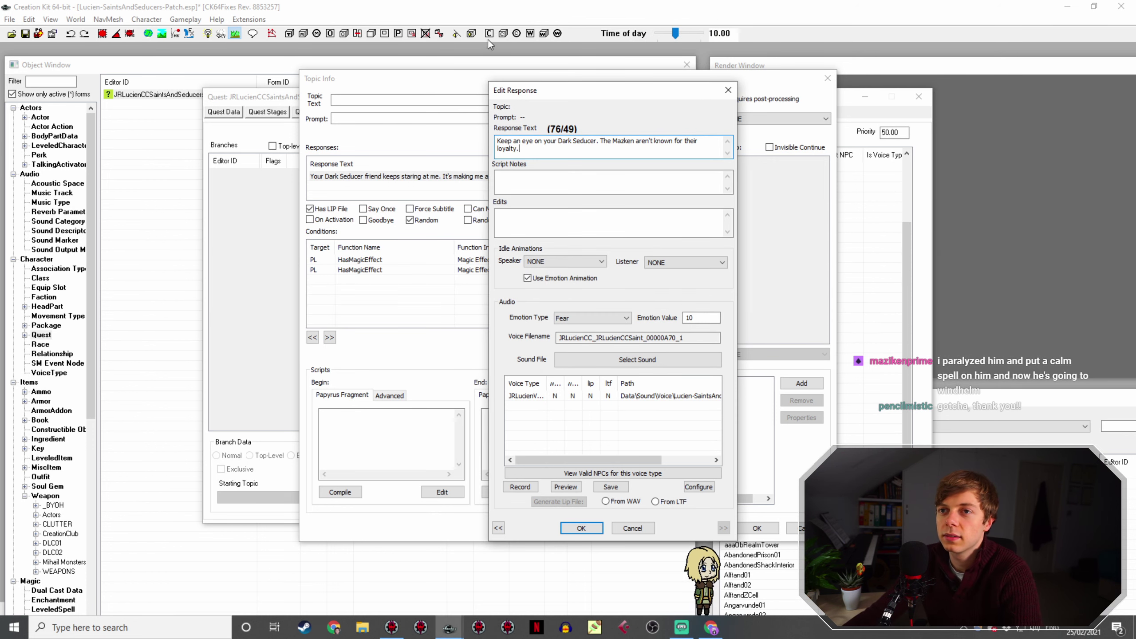
click(712, 628)
click(192, 8)
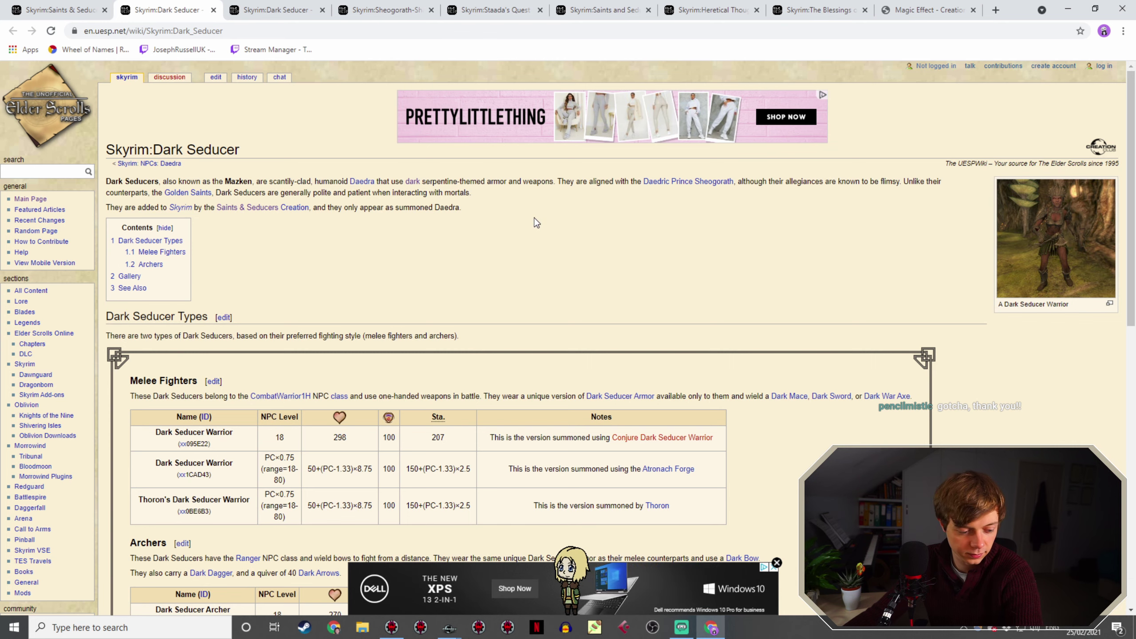
scroll(700, 238, down, 3)
scroll(700, 238, down, 10)
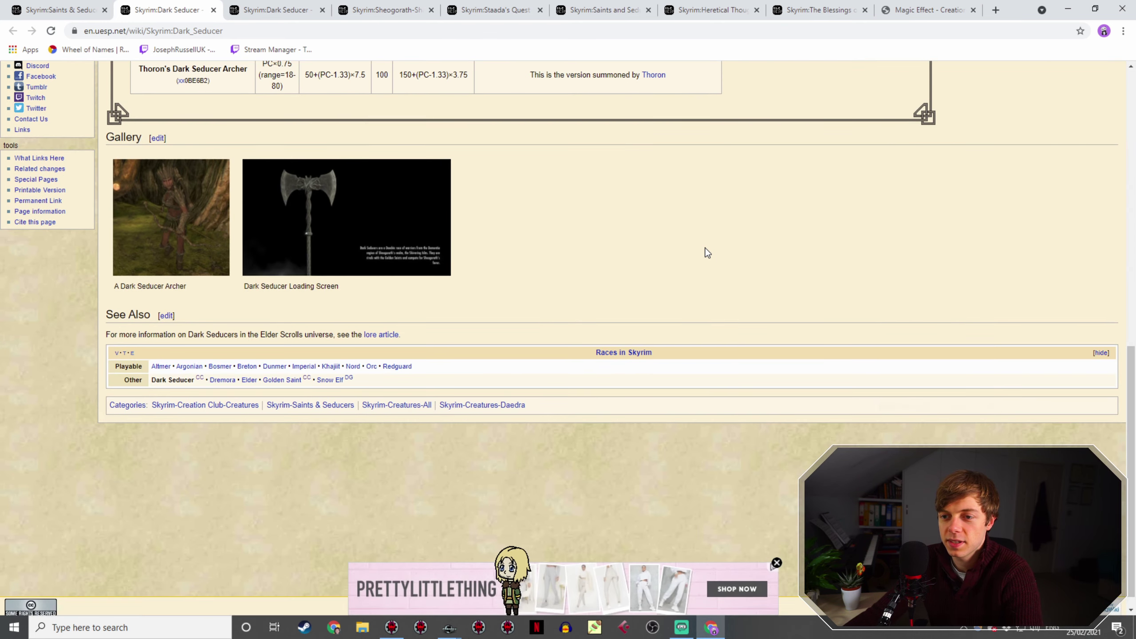
Step: Return to Creation Kit and accept the edited response about the Mazken's loyalty
mouse_move(449, 631)
click(519, 578)
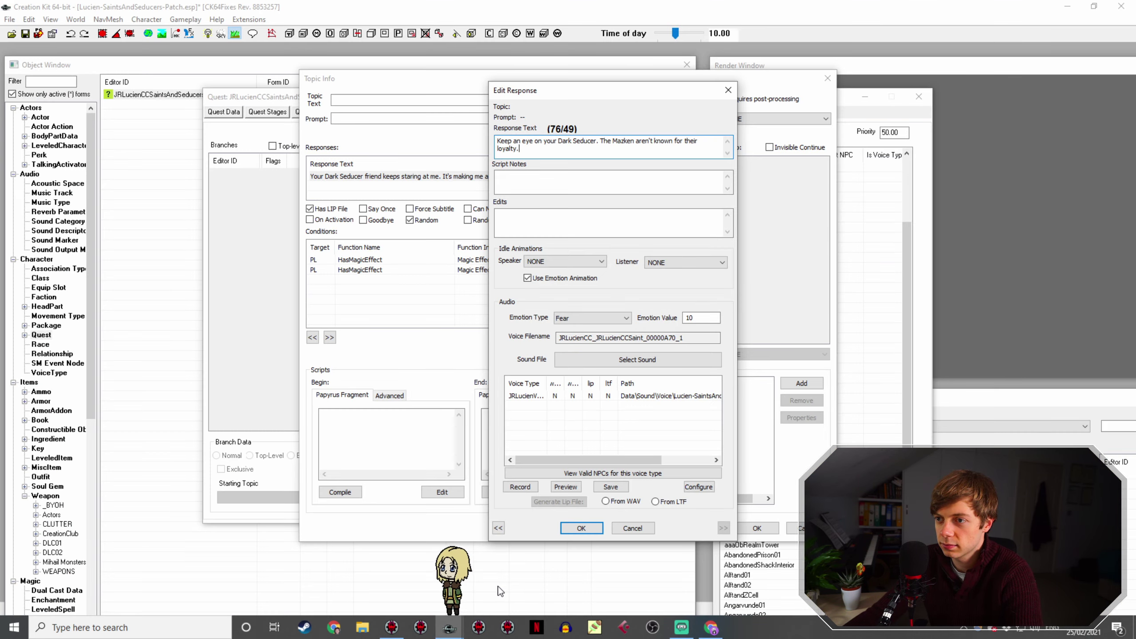
click(592, 528)
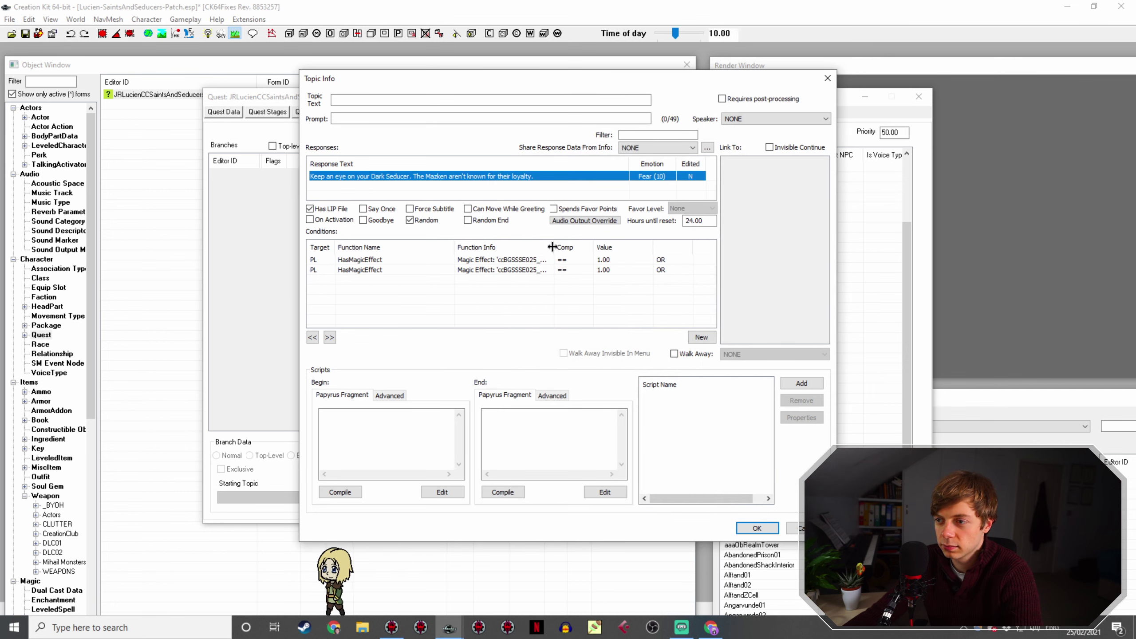
Step: Check the Mazken loyalty line's magic effect conditions, accept the line, and duplicate it, opening the copy
drag(555, 247, 652, 249)
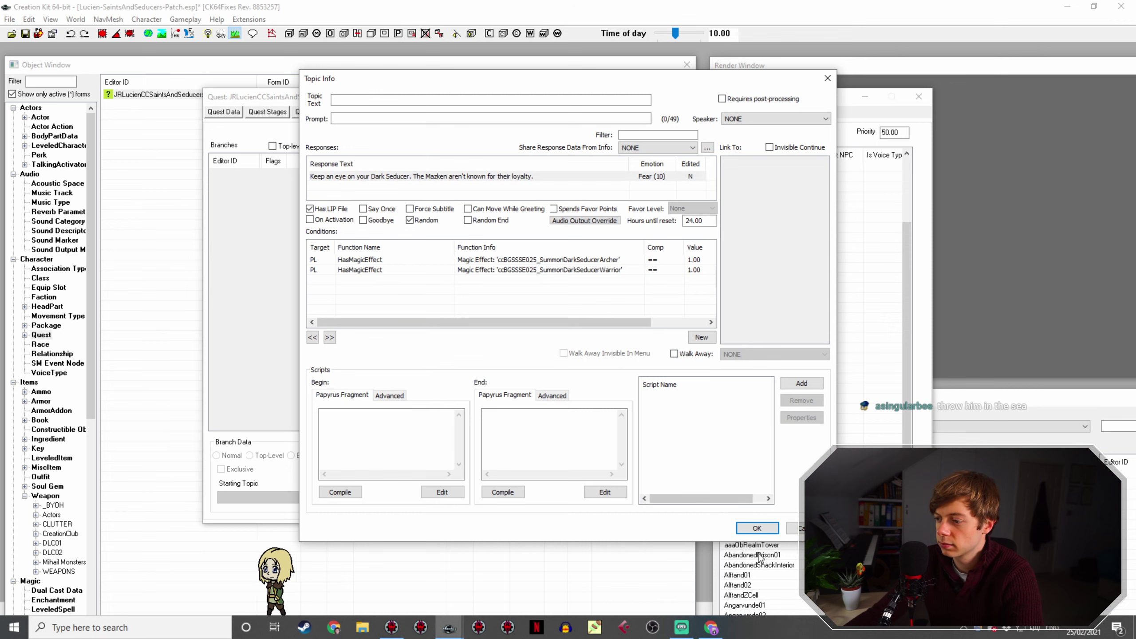
click(757, 528)
right_click(643, 461)
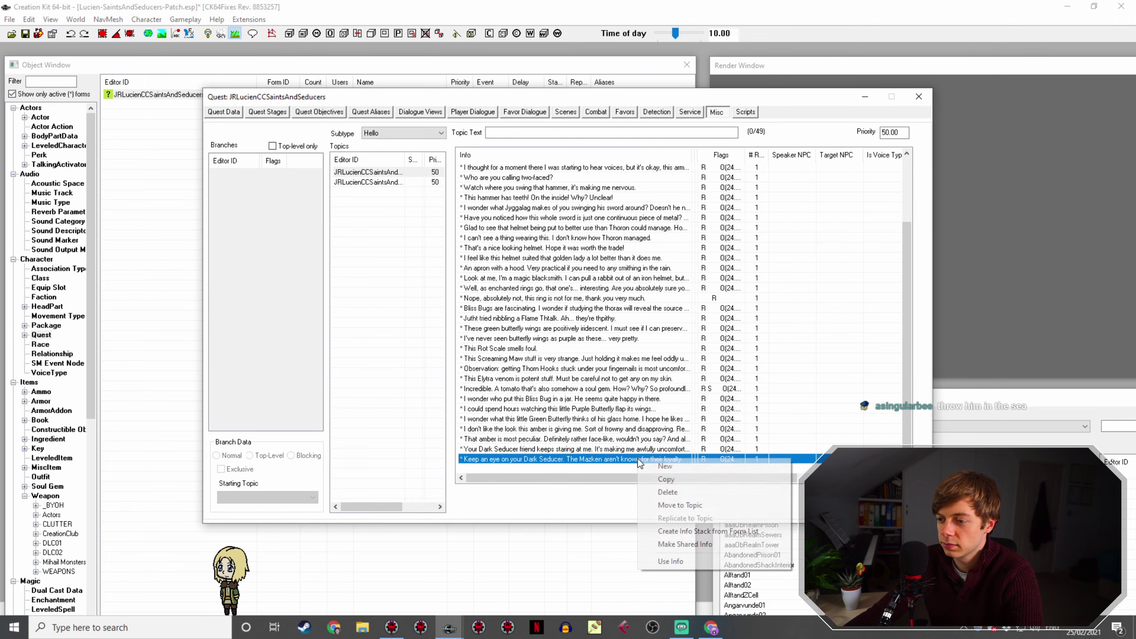
click(678, 480)
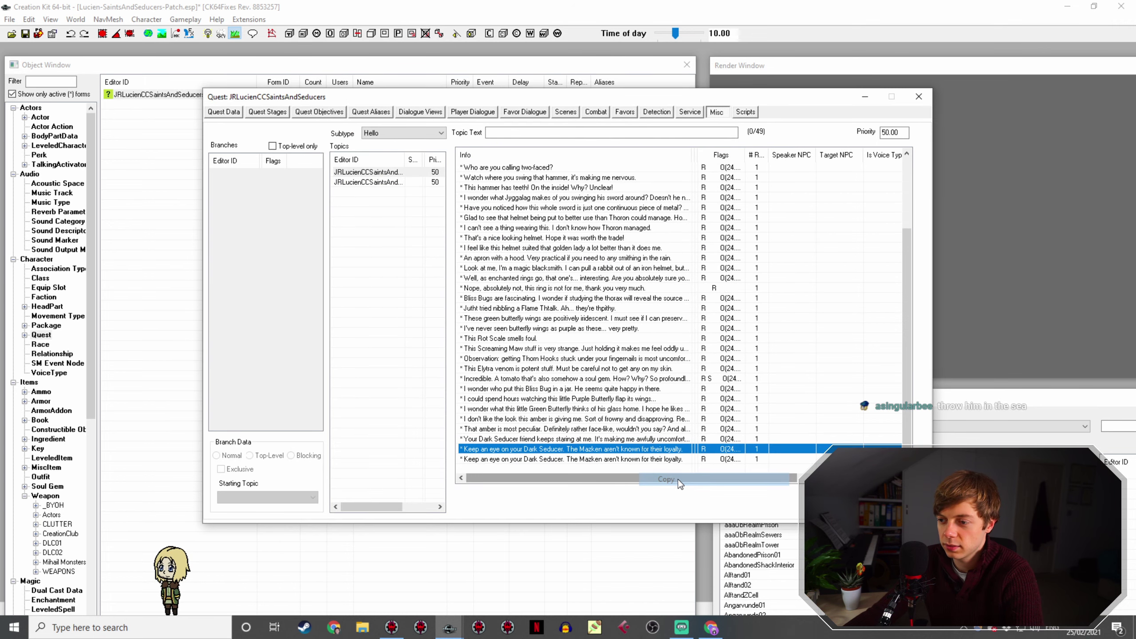
double_click(629, 463)
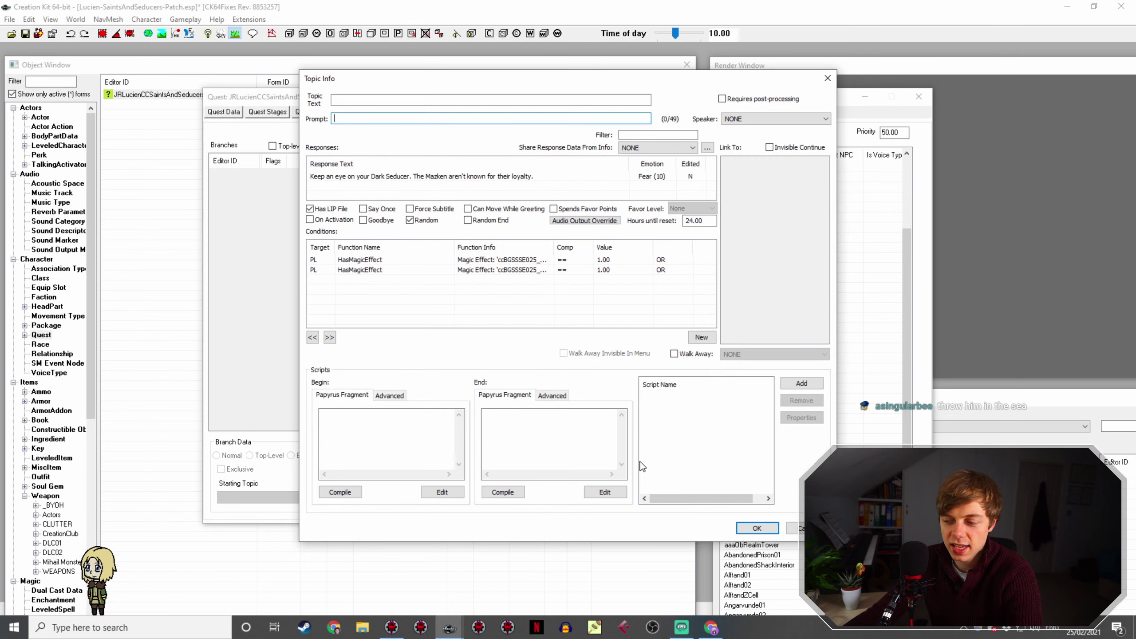
Step: Switch to the browser and read the Golden Saint Archer wiki article in its own tab
click(708, 626)
click(64, 10)
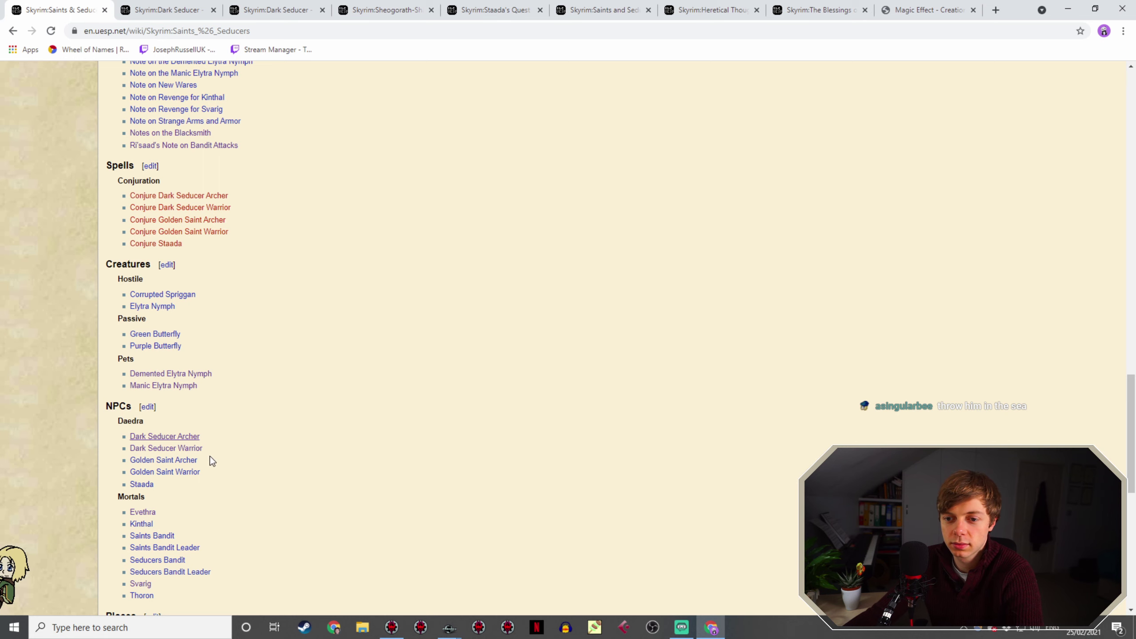
right_click(185, 464)
click(211, 472)
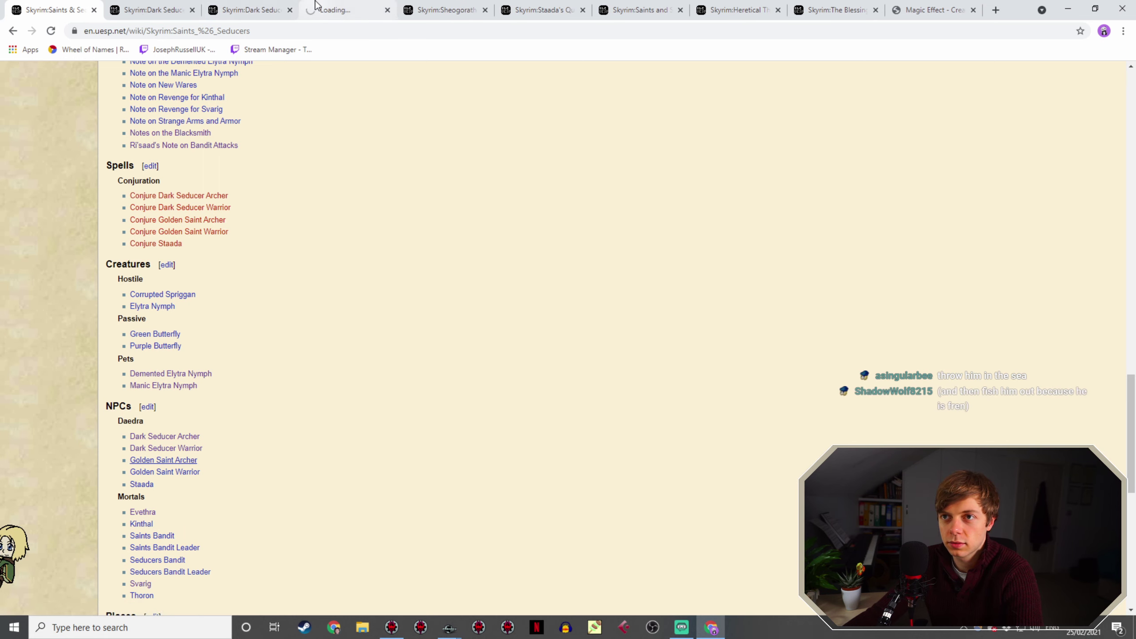
click(339, 6)
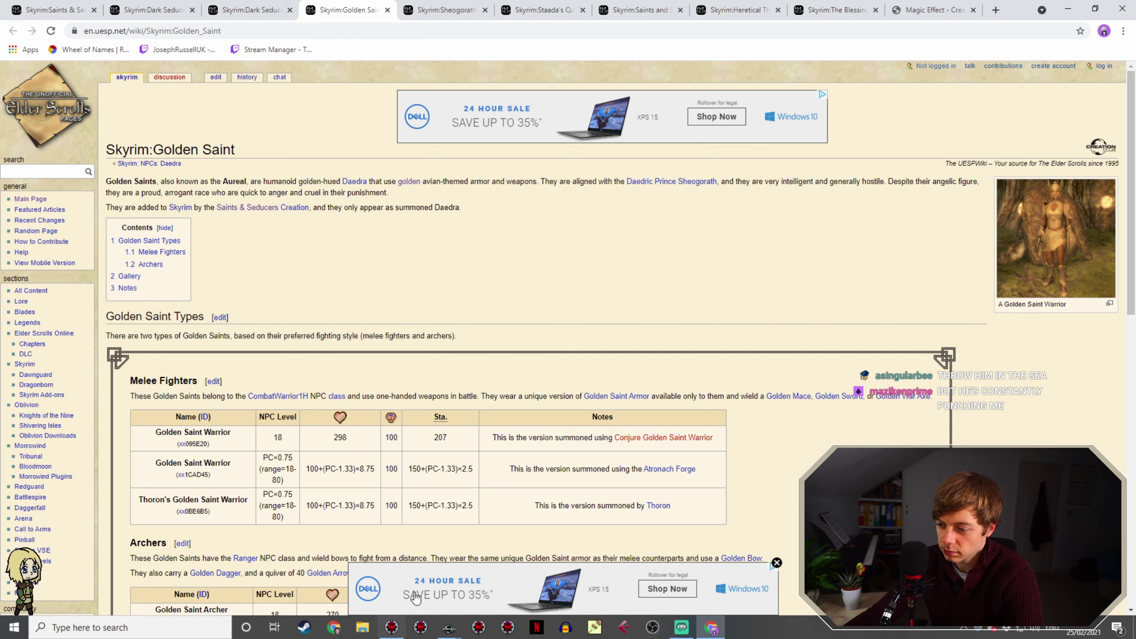
Step: Return to Creation Kit and rewrite the copied response as "I wish your Golden Saint would stop looking down her nose at me."
mouse_move(450, 628)
click(479, 582)
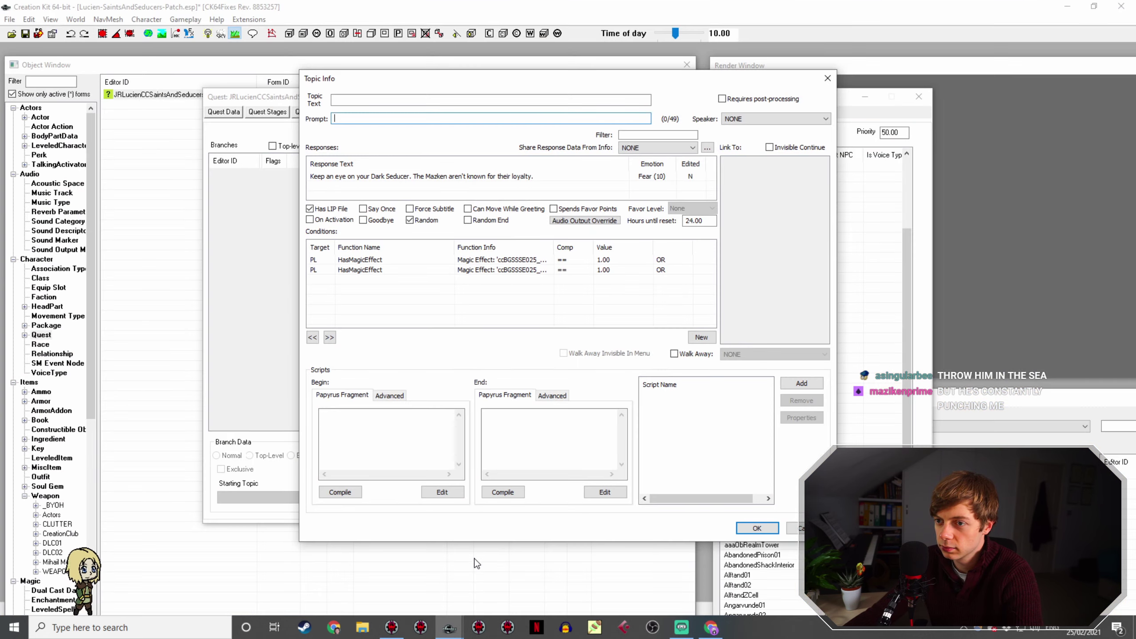
drag(525, 94, 432, 140)
double_click(392, 222)
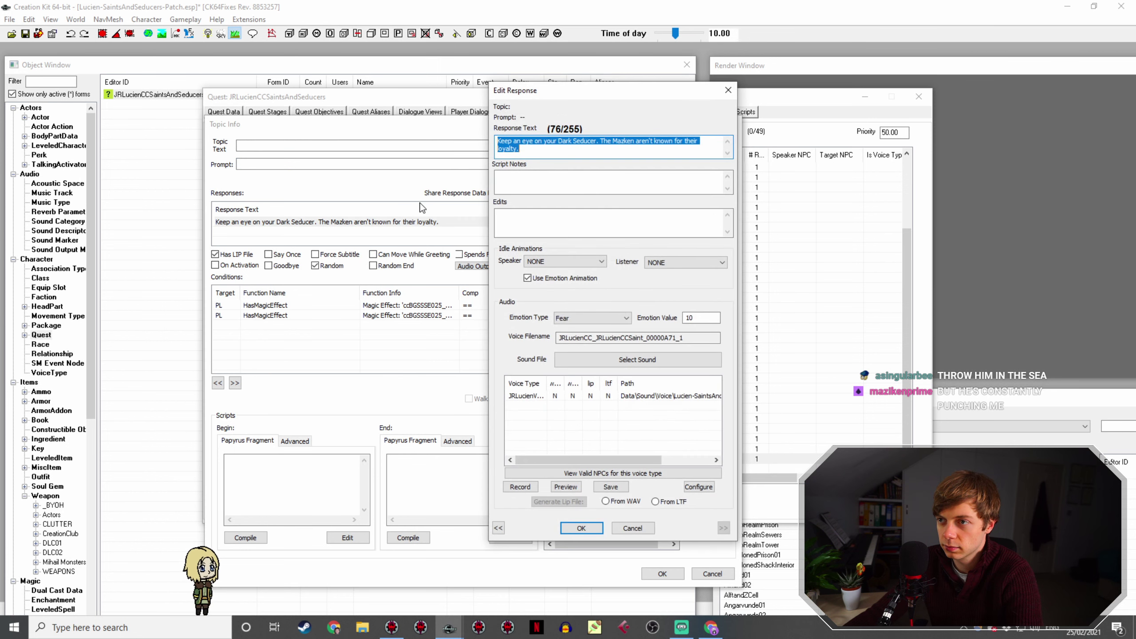
text(I wish your )
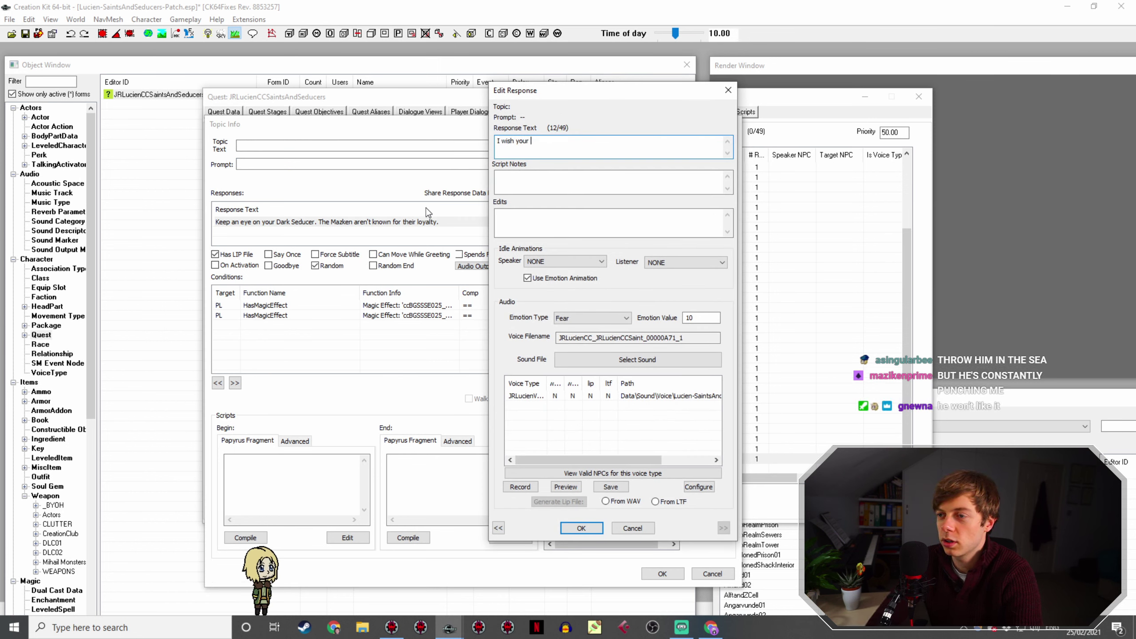
text(Golden Saint would stop looking down)
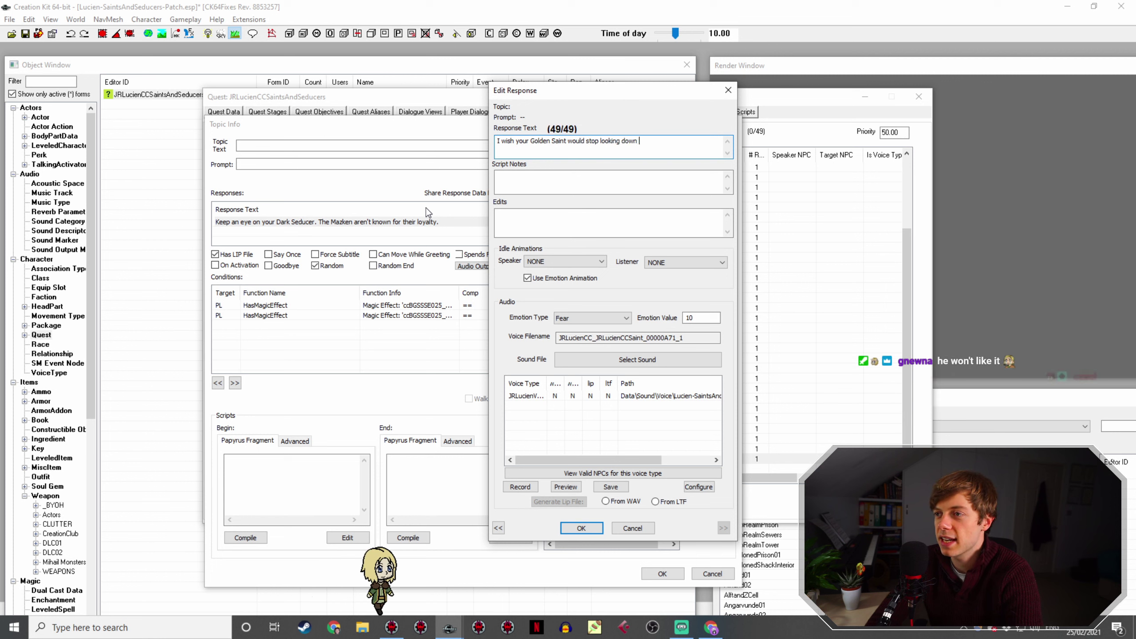
text( her nose at me.)
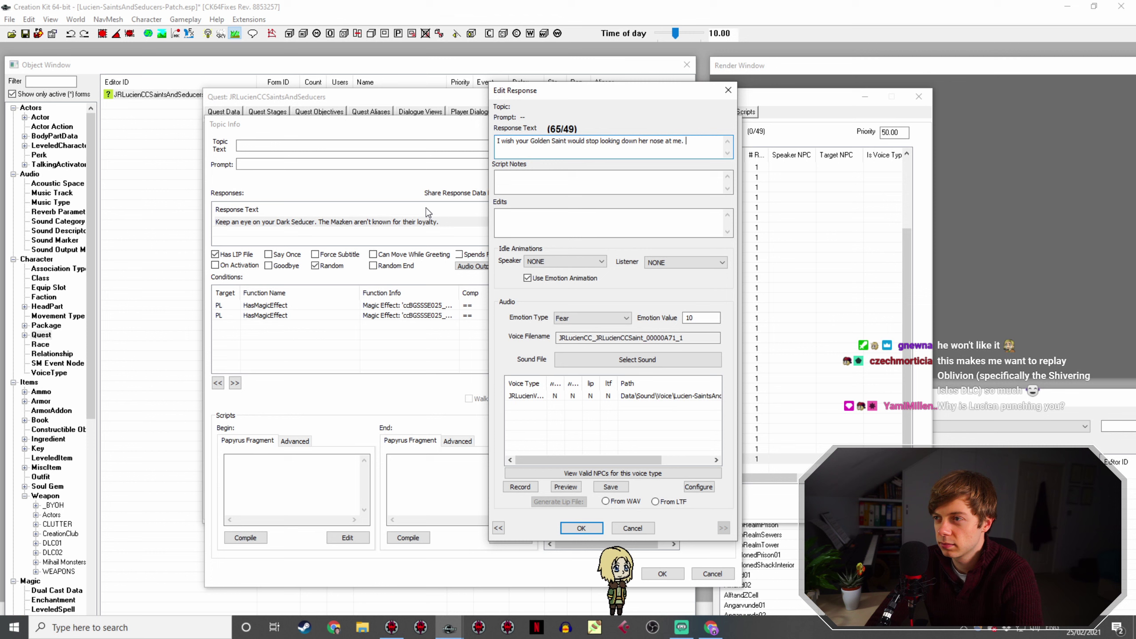
text(J)
key(BackSpace)
key(BackSpace)
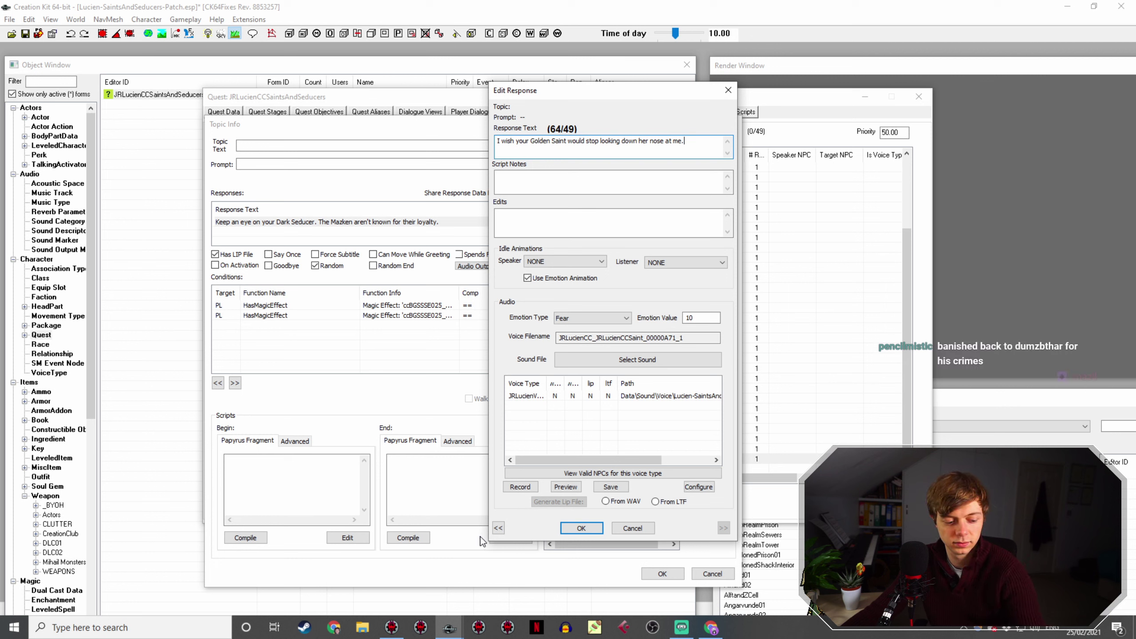
Step: Set the Golden Saint response's emotion type to Anger and accept the new line
click(620, 319)
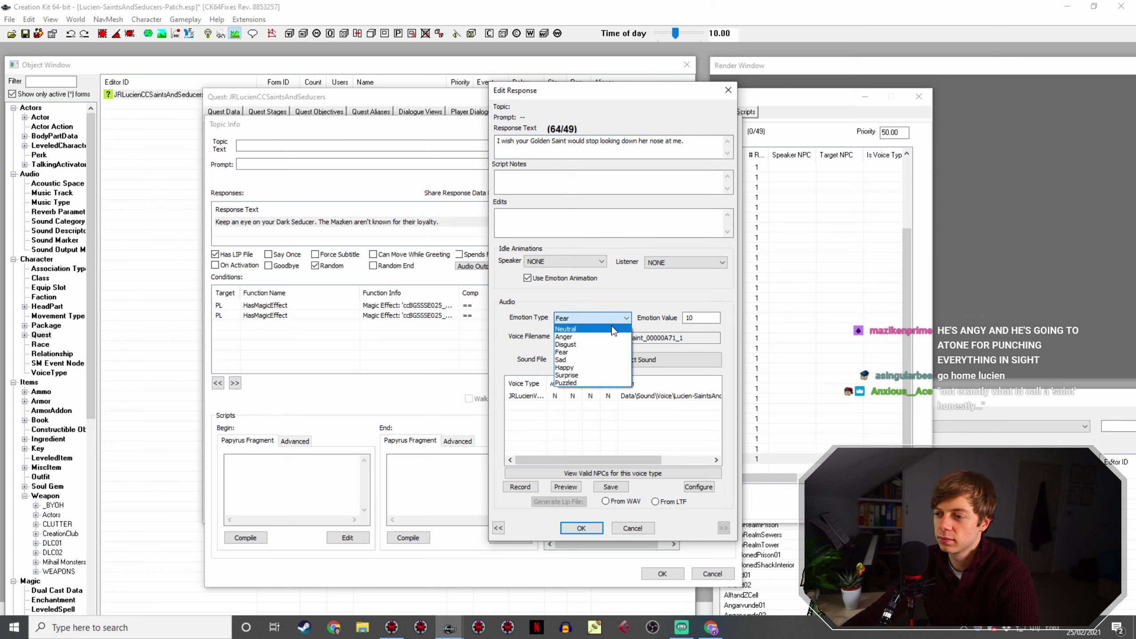
click(604, 340)
click(581, 528)
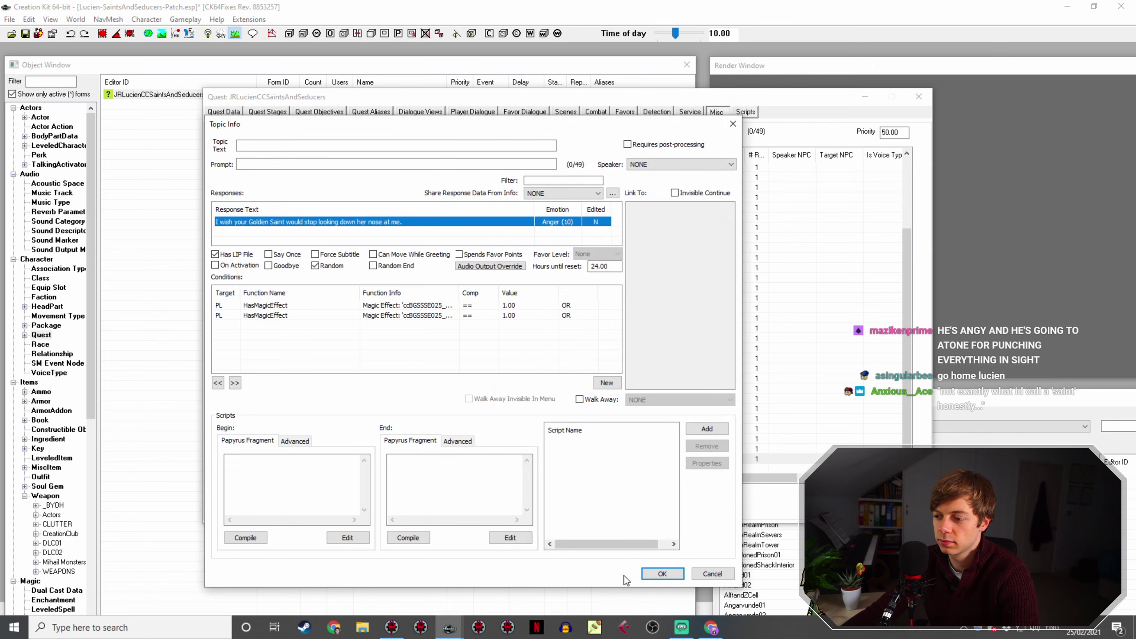
click(660, 574)
Step: Change the emotion type of the Dark Seducer line about the Mazken's loyalty to Neutral
double_click(536, 449)
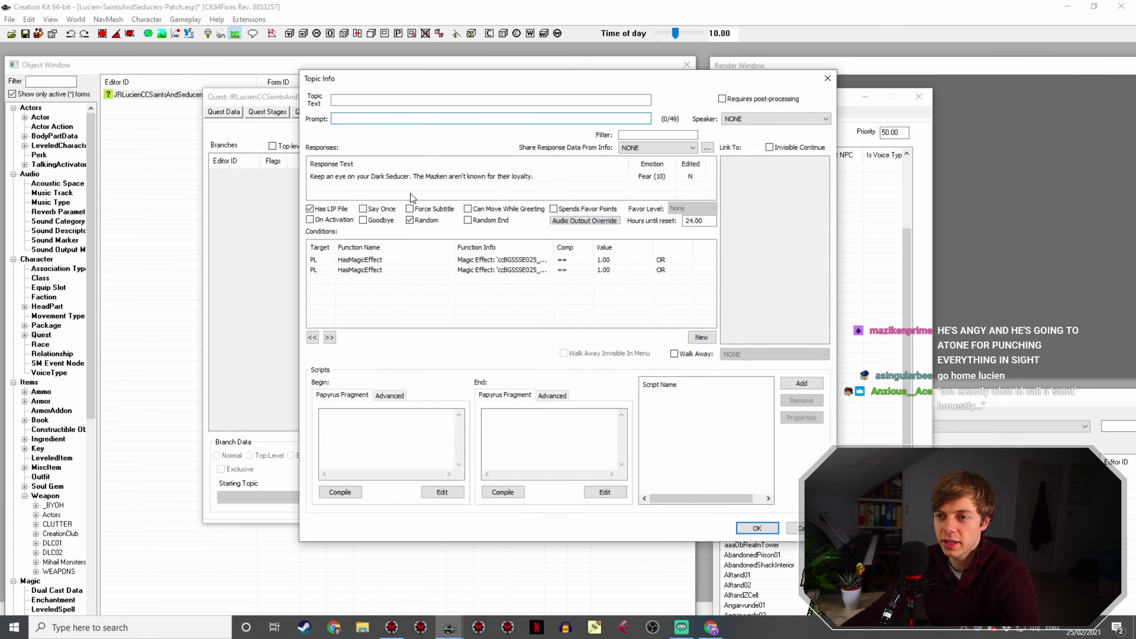
double_click(428, 176)
click(590, 318)
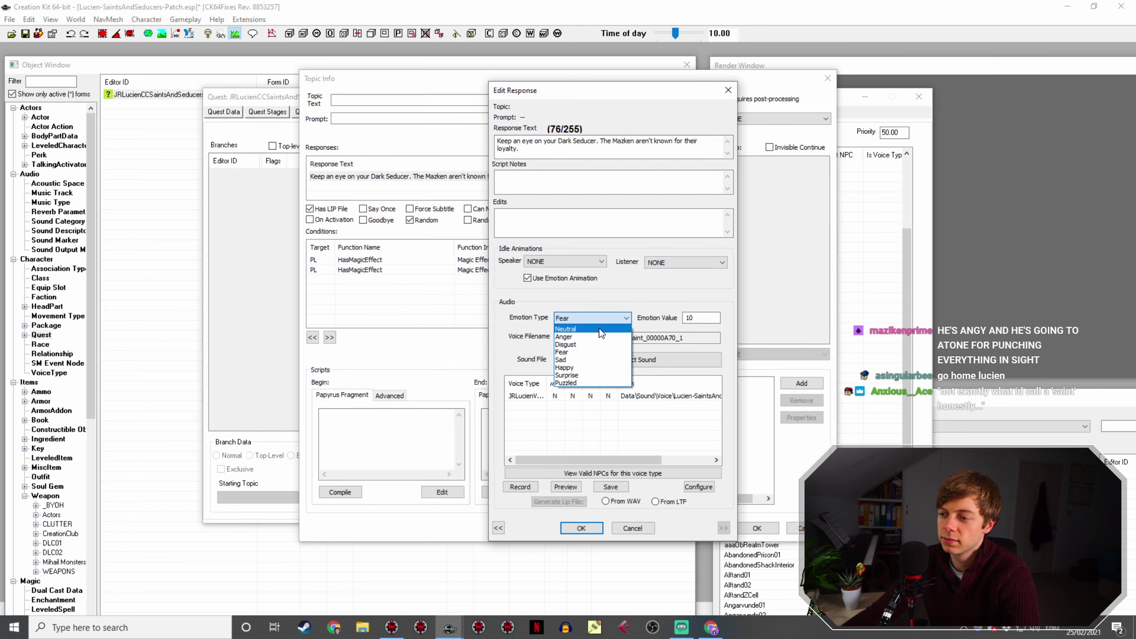
click(582, 330)
click(581, 528)
click(755, 527)
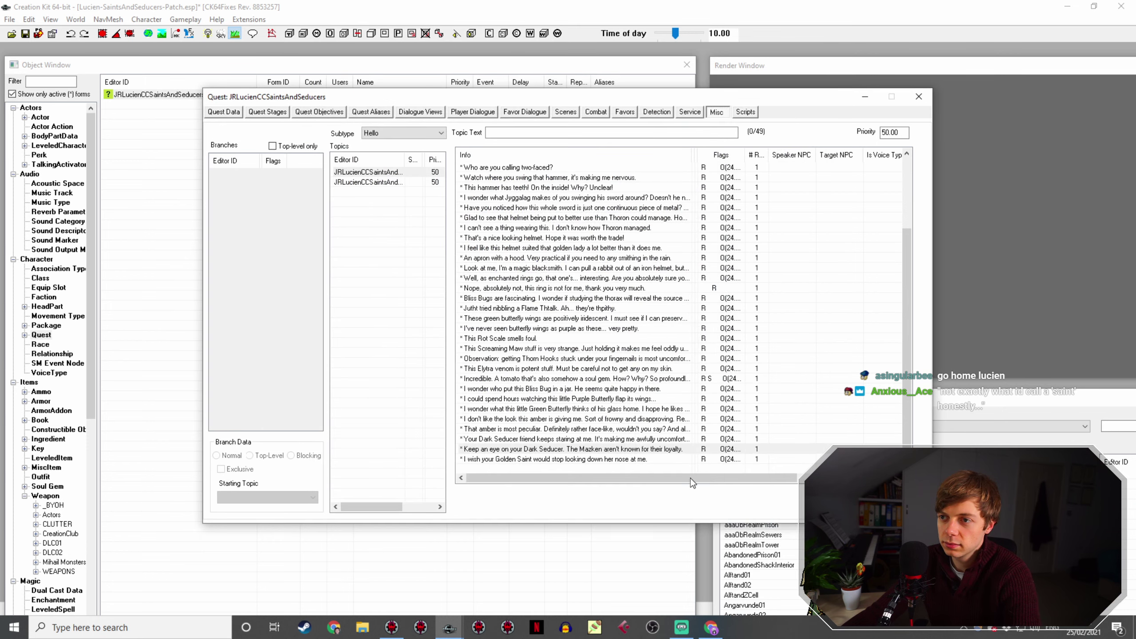
Step: Set the Dark Seducer Archer condition on the Golden Saint line to the Conjure Golden Saint Archer magic effect
double_click(530, 460)
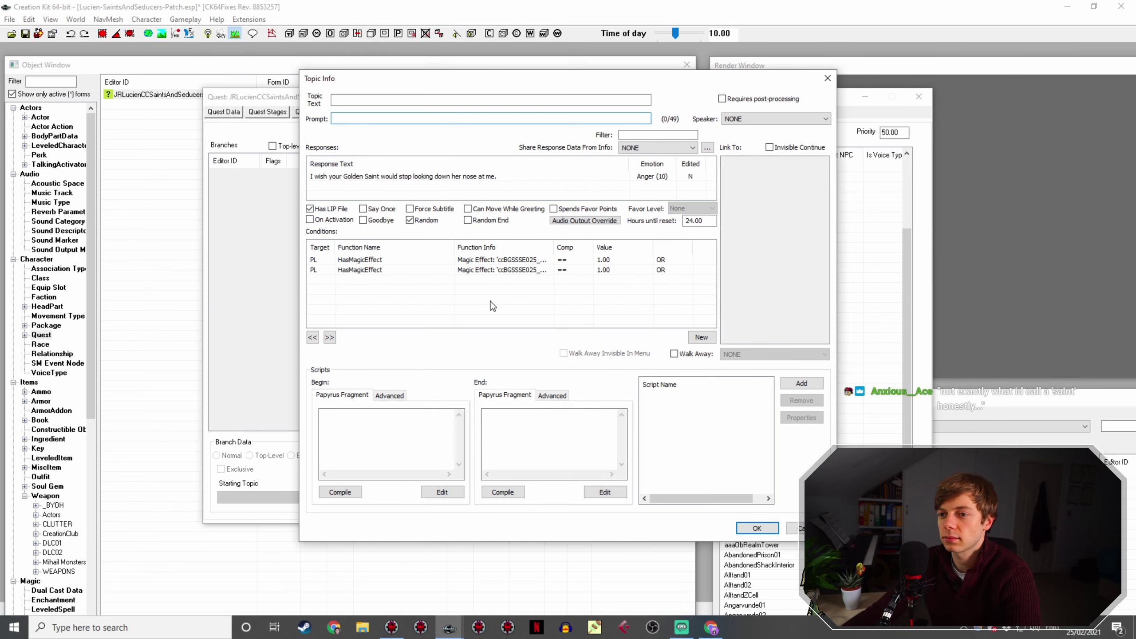
double_click(499, 270)
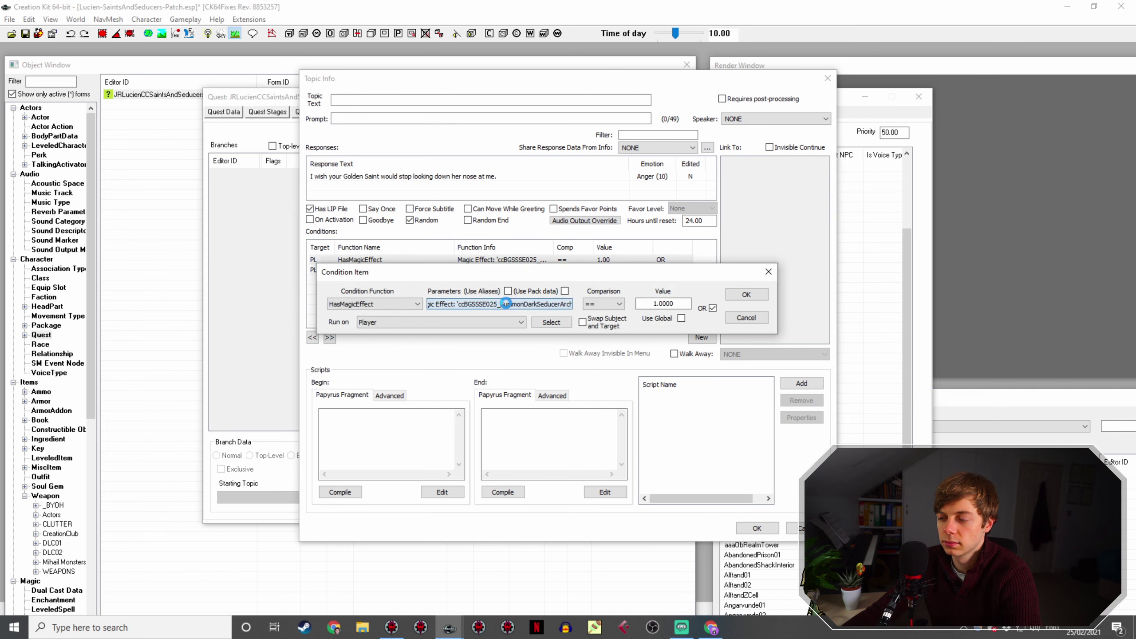
click(506, 304)
click(495, 343)
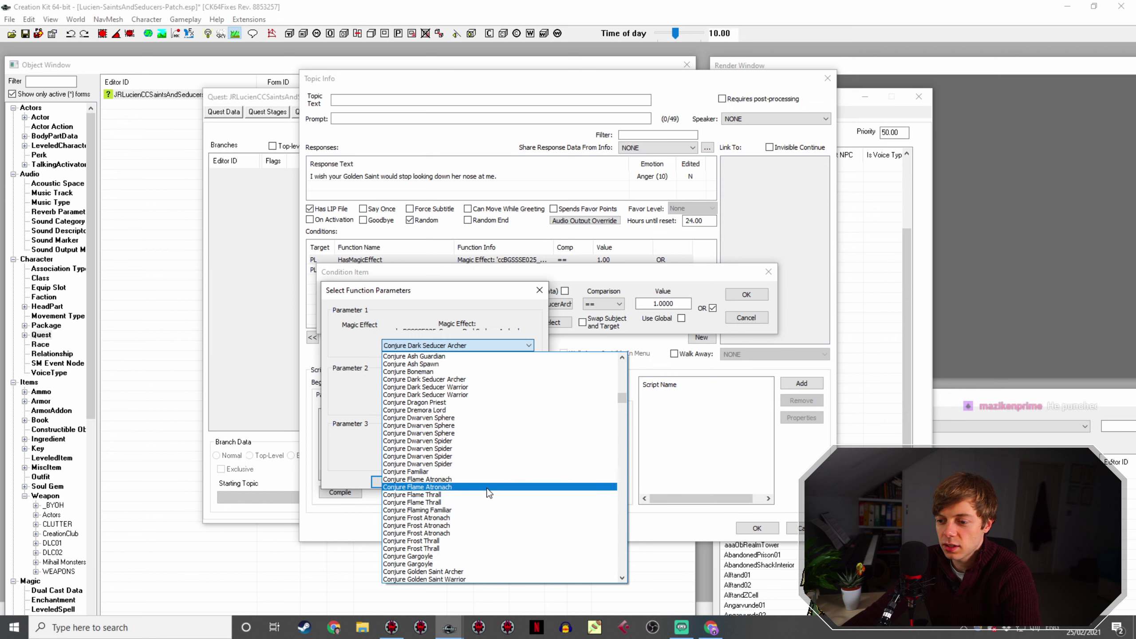
scroll(490, 497, down, 2)
click(489, 527)
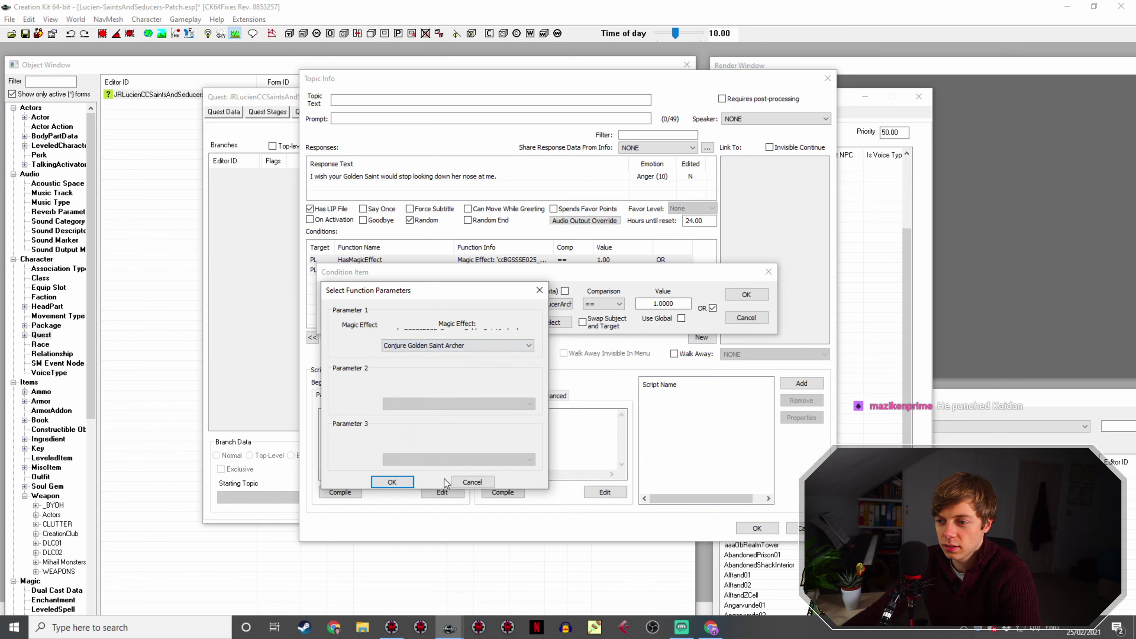
key(Return)
click(746, 295)
Step: Set the Golden Saint line's second condition to Conjure Golden Saint Warrior, check both effects, and accept the line
double_click(537, 270)
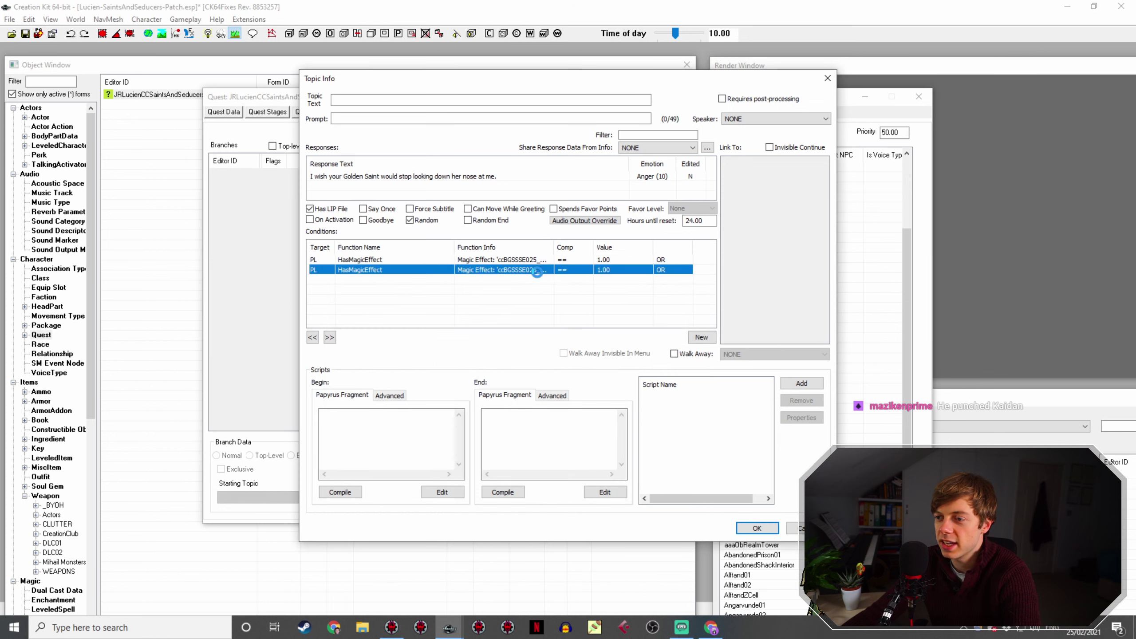
click(519, 319)
click(479, 360)
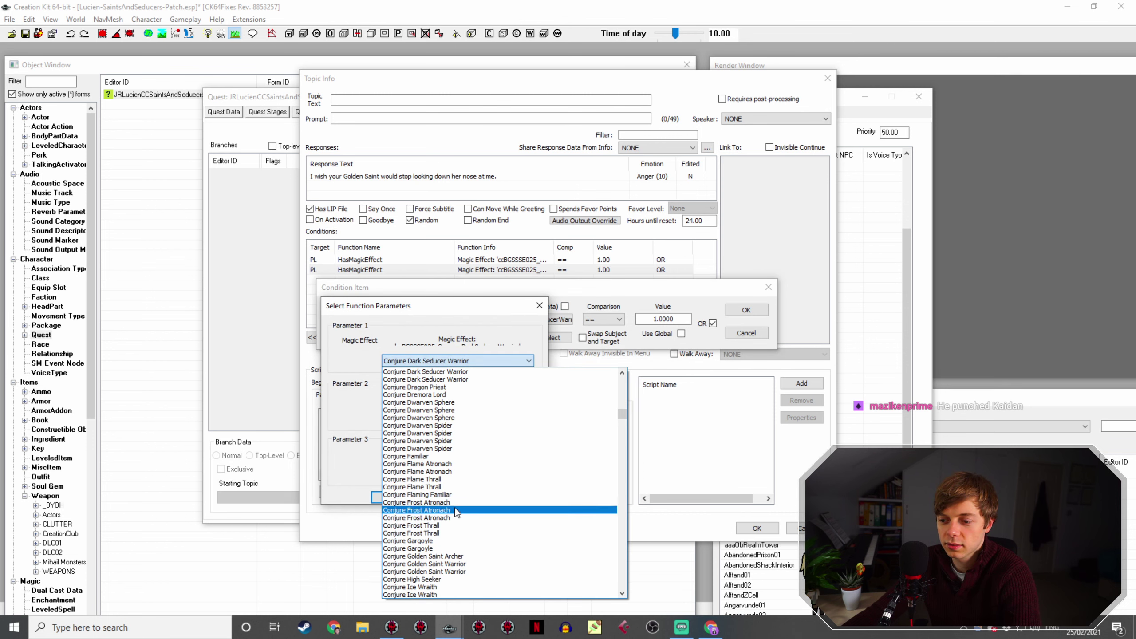
click(430, 564)
click(392, 497)
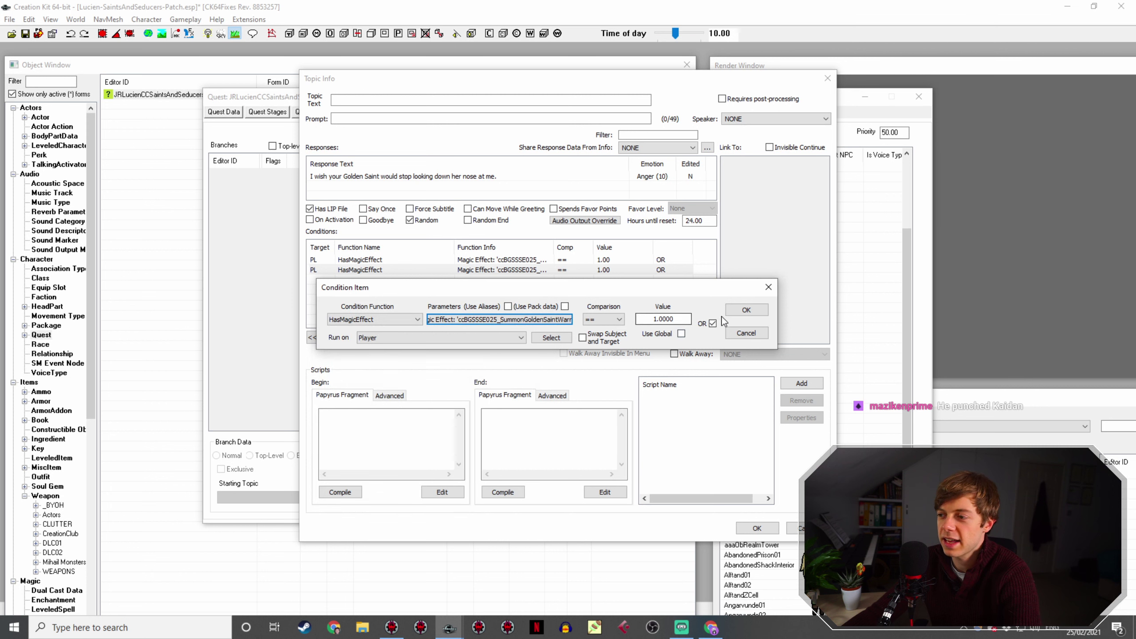
click(746, 310)
drag(558, 246, 629, 340)
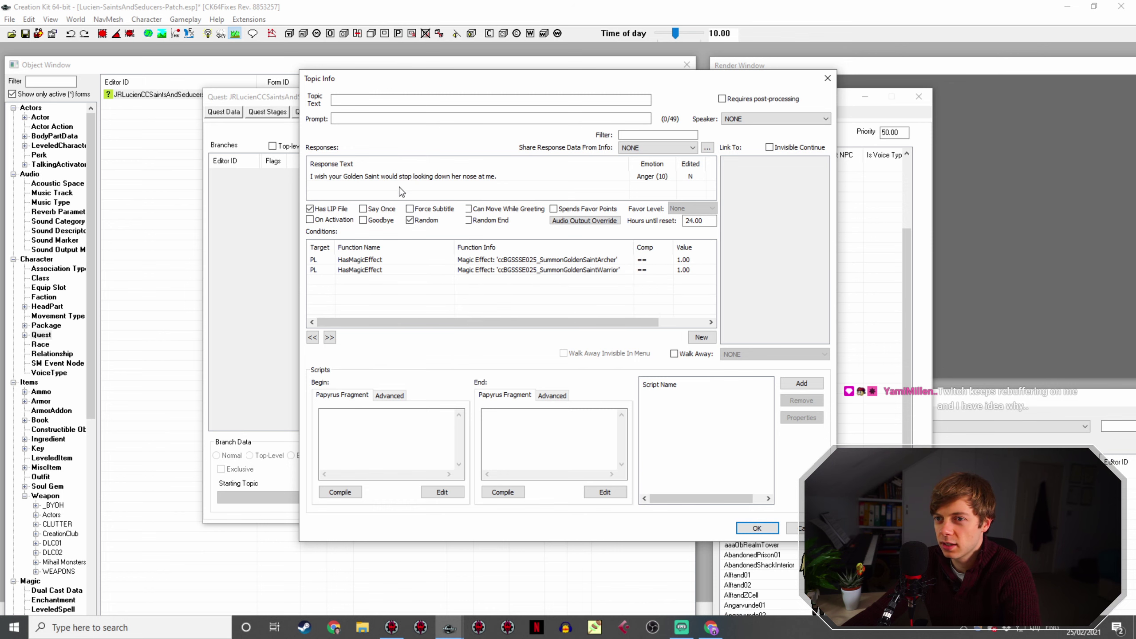
click(743, 528)
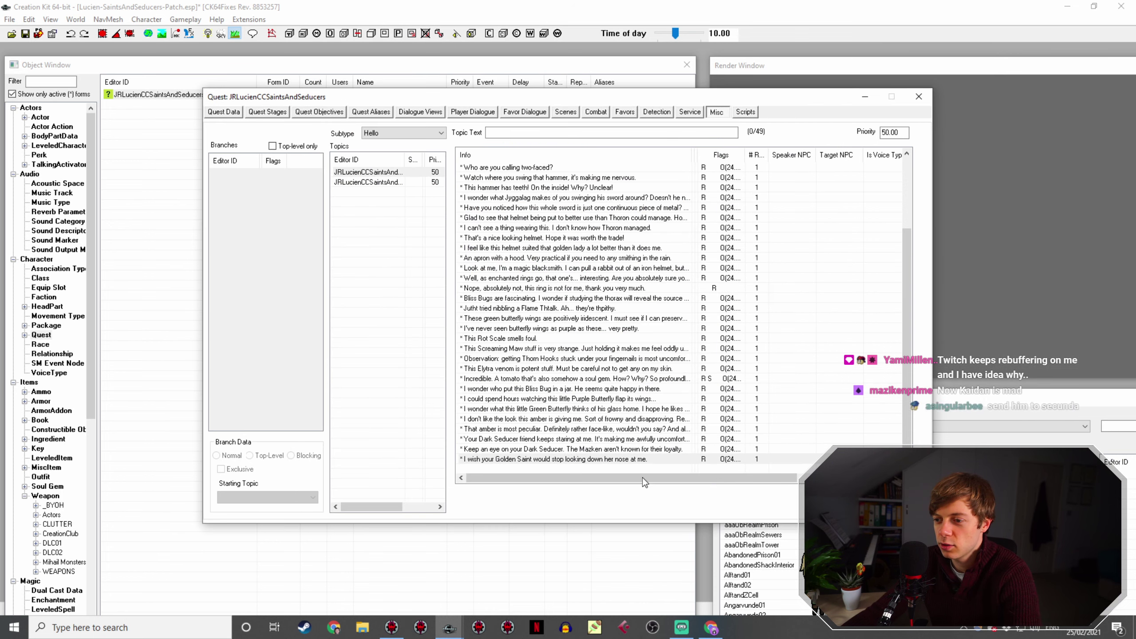
Step: Duplicate the Golden Saint line in the Hello topic and open the copy
right_click(563, 463)
click(595, 467)
double_click(596, 466)
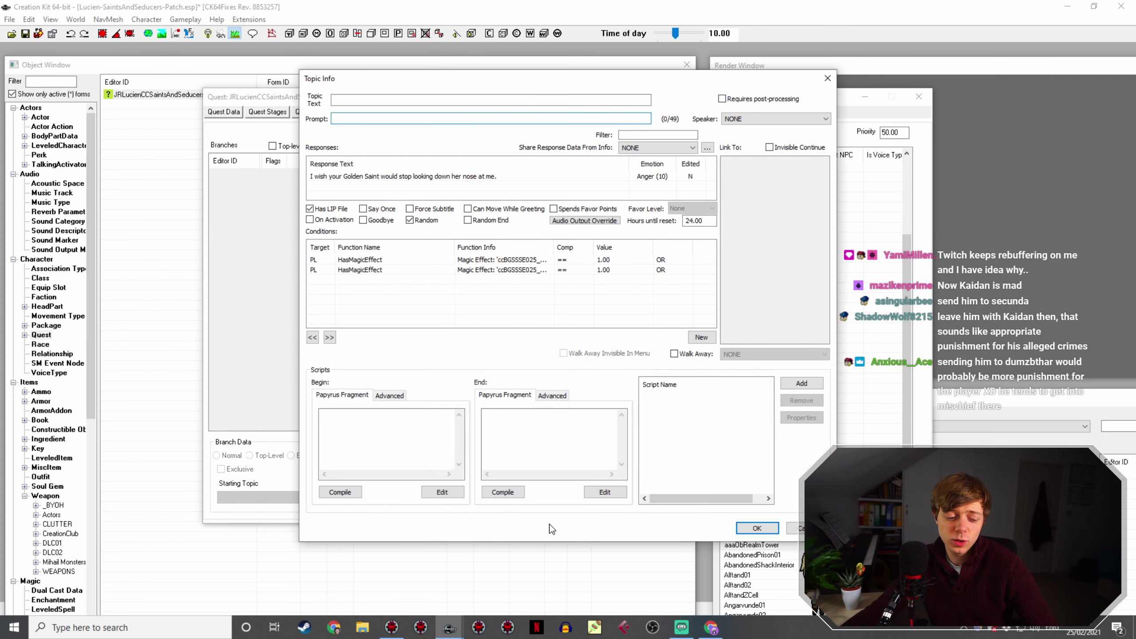
Step: Change the copied line's response text to "Your Golden Saint is awfully mean for someone so... shiny." and accept the line
double_click(469, 180)
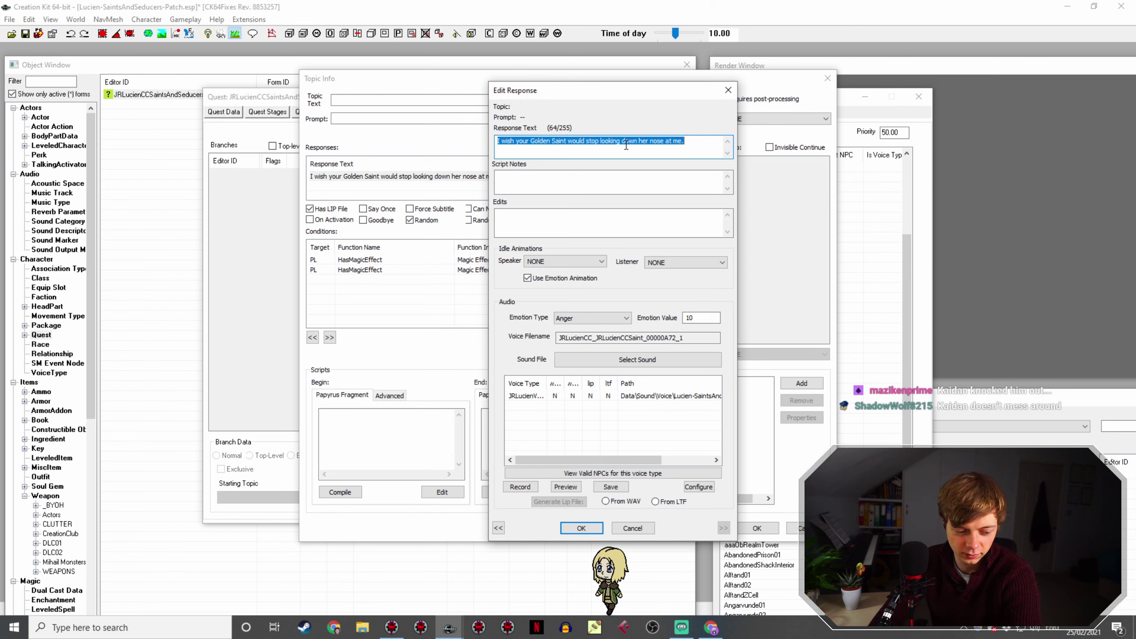
text(Your Golode)
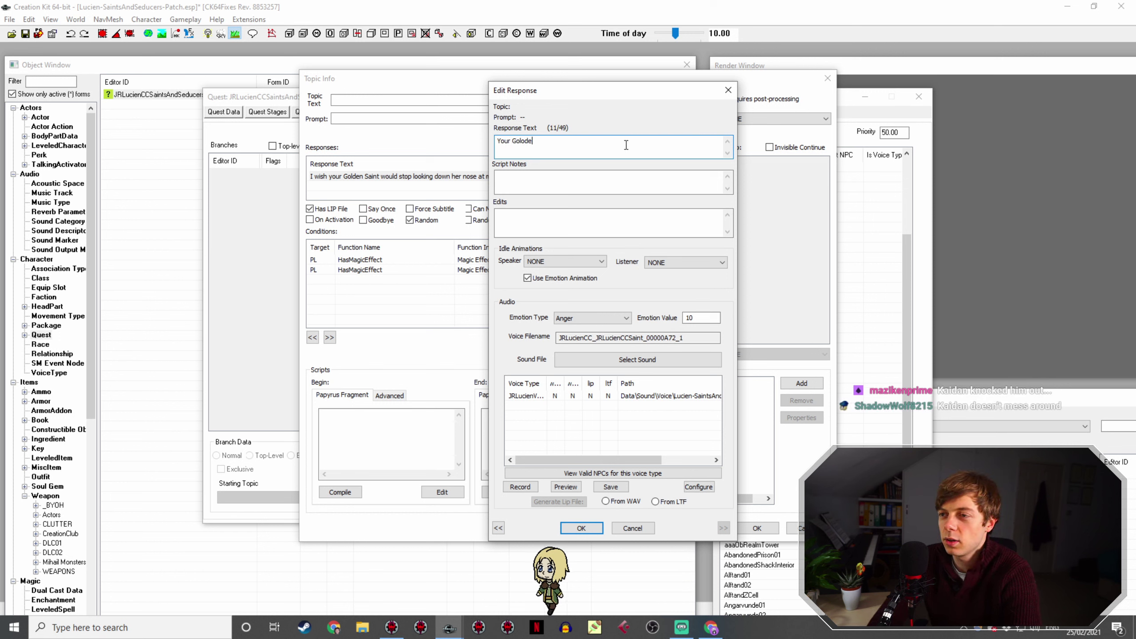
key(BackSpace)
key(BackSpace)
key(BackSpace)
text(den Sa)
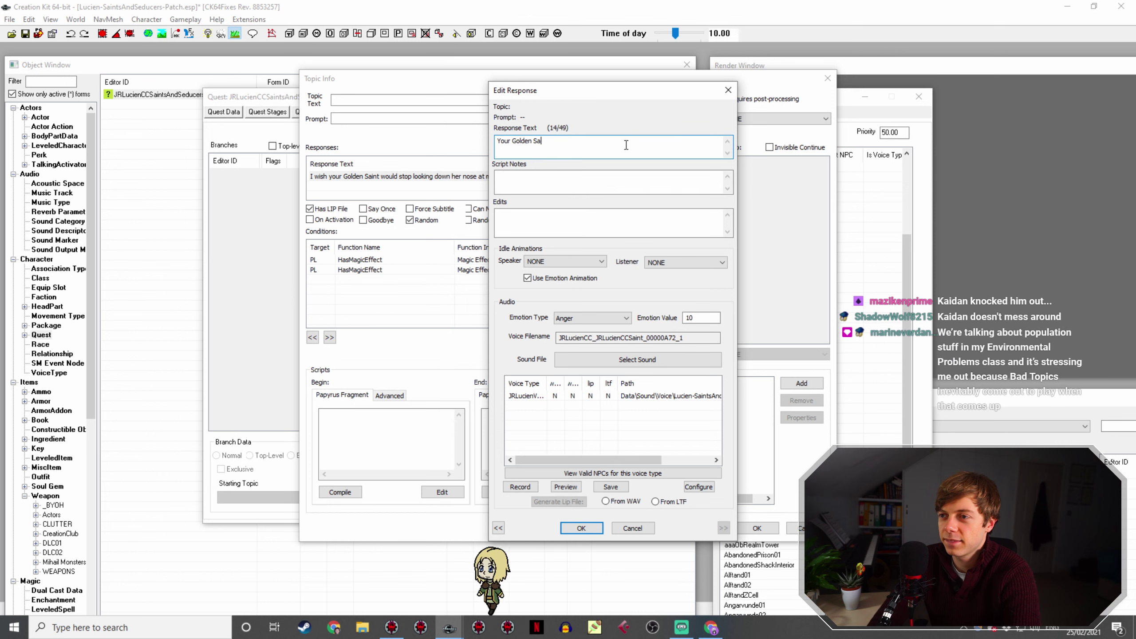
text(int is awf)
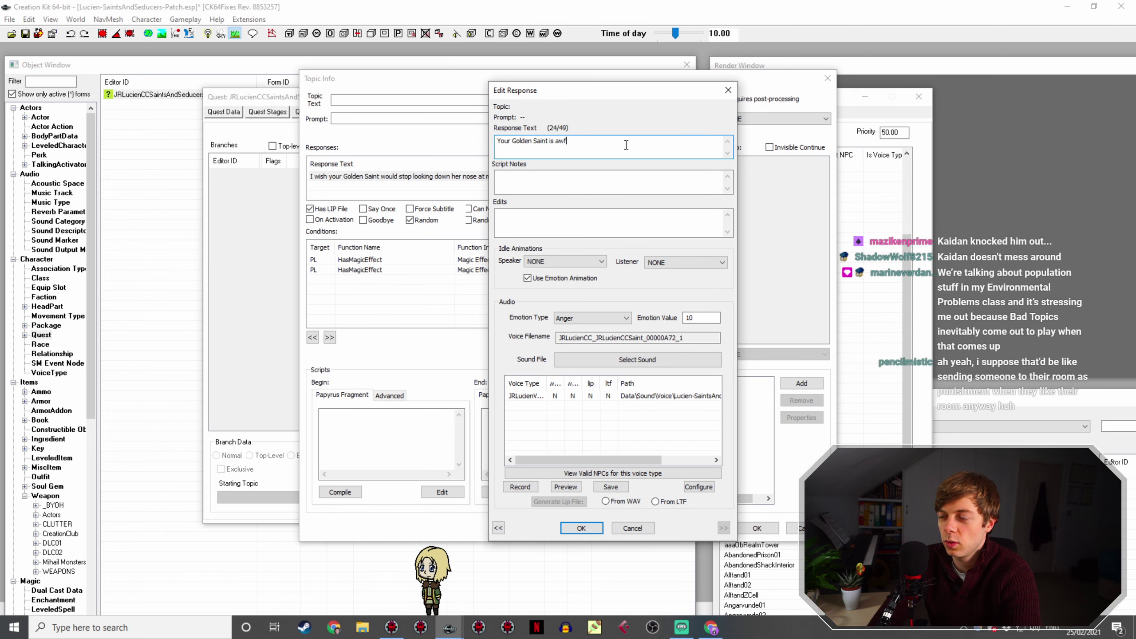
text(ully mean )
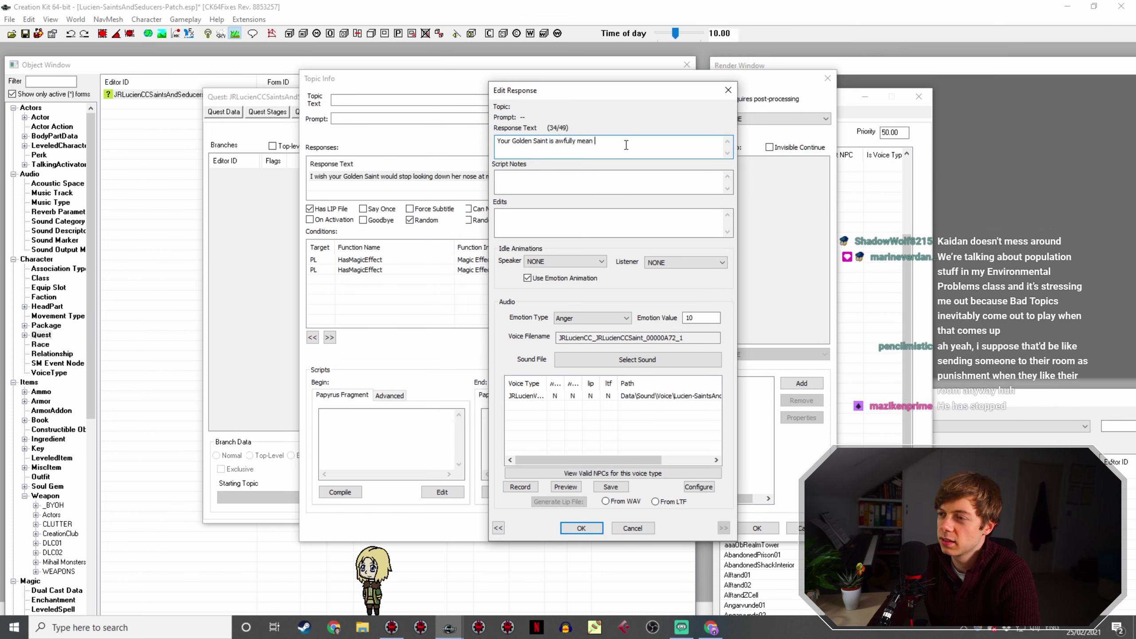
text(for someone )
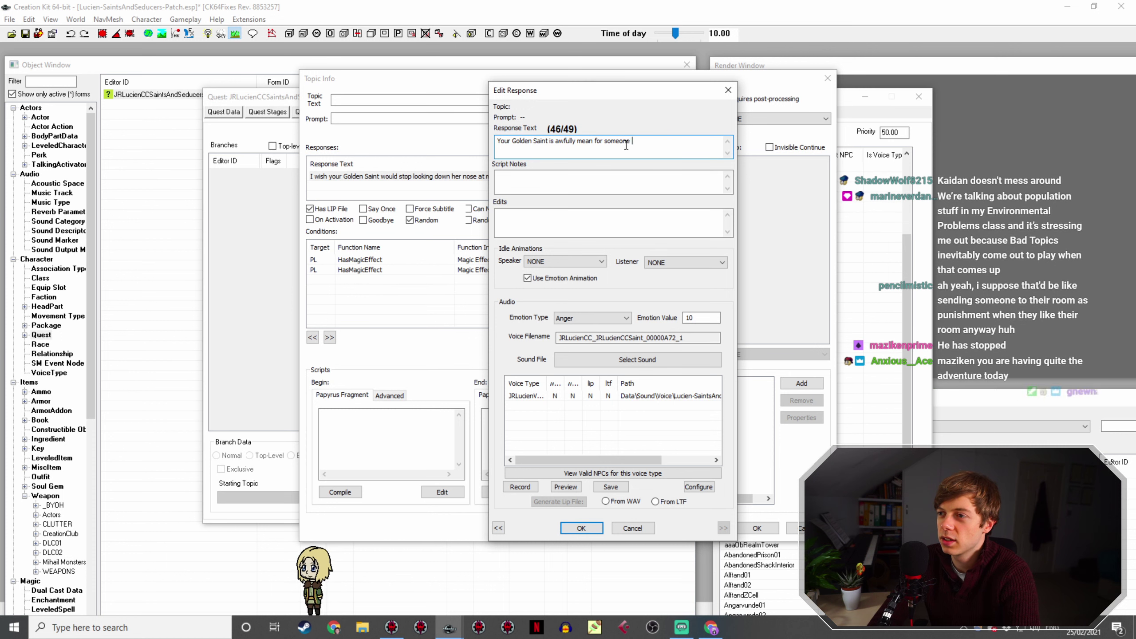
text(so sh)
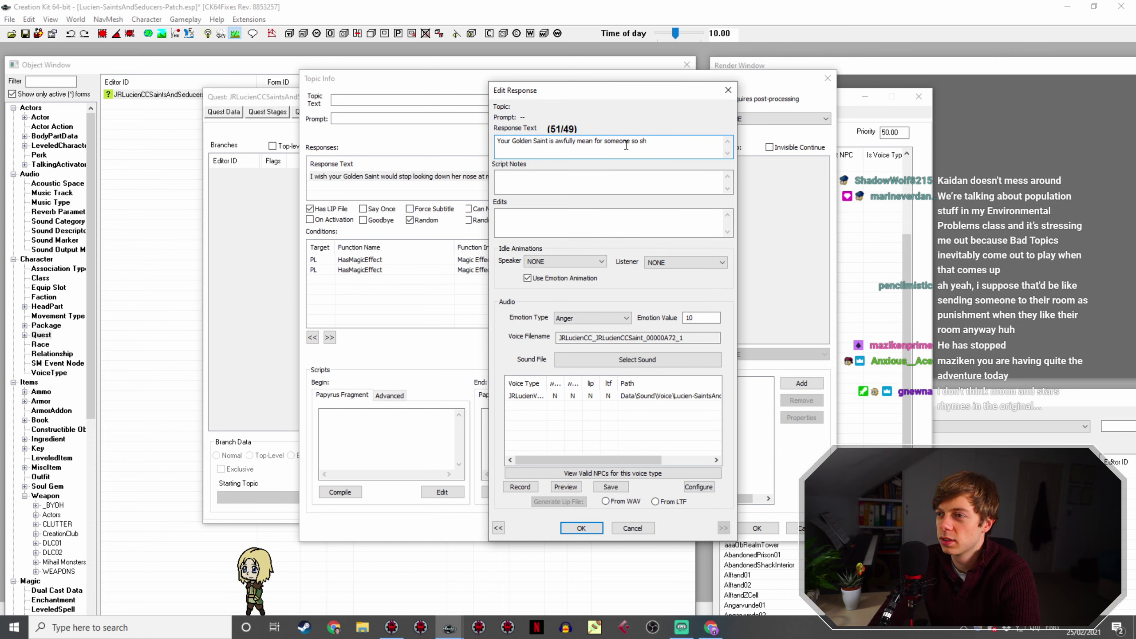
key(BackSpace)
key(BackSpace)
key(BackSpace)
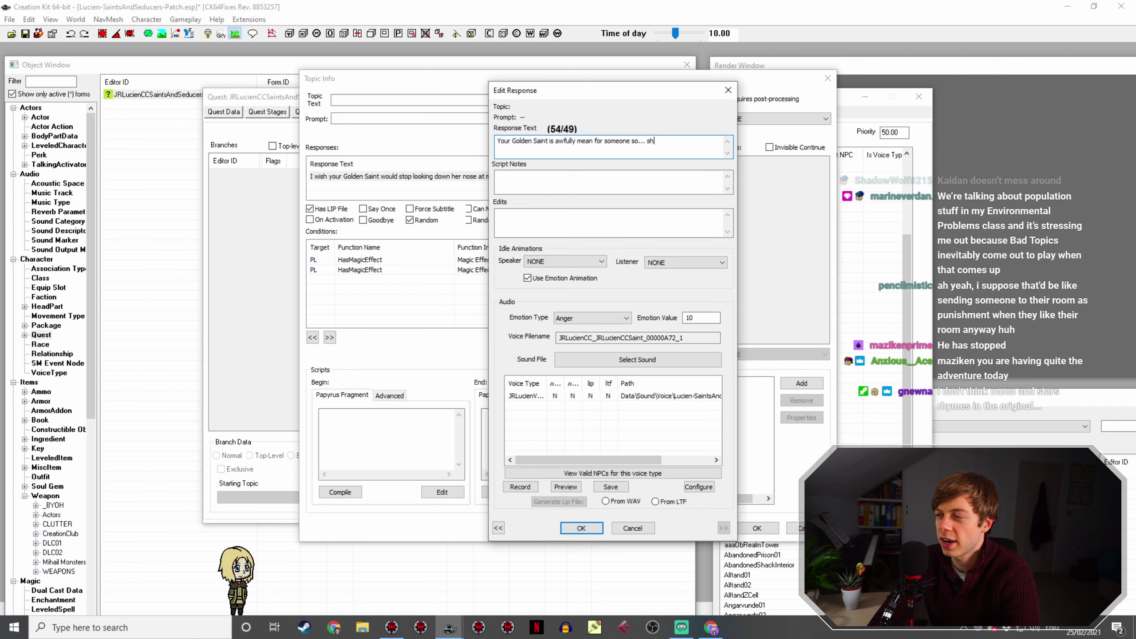
text(... shiny.)
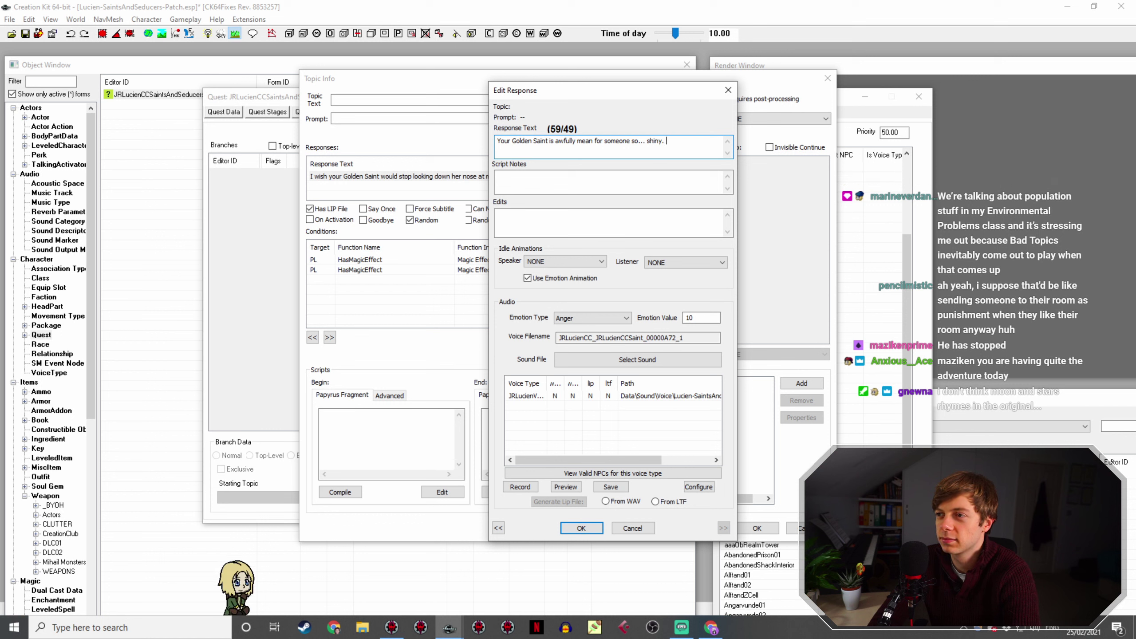
key(Return)
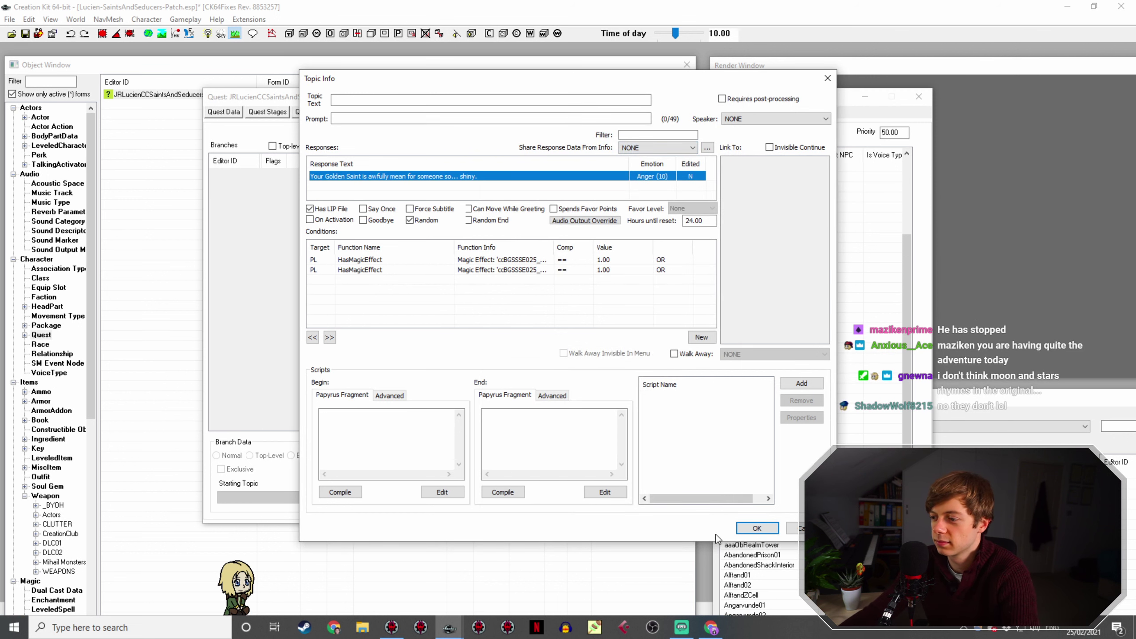
click(756, 529)
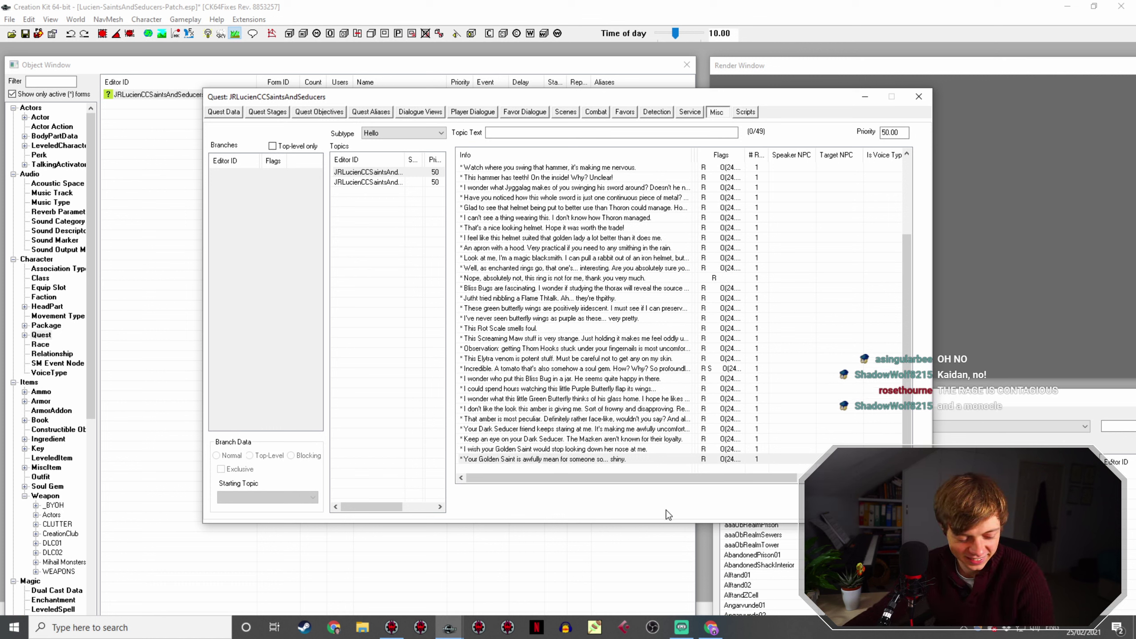
Step: Switch to the browser, open the Staada page from the Saints & Seducers wiki article in a new tab, and read it
mouse_move(715, 635)
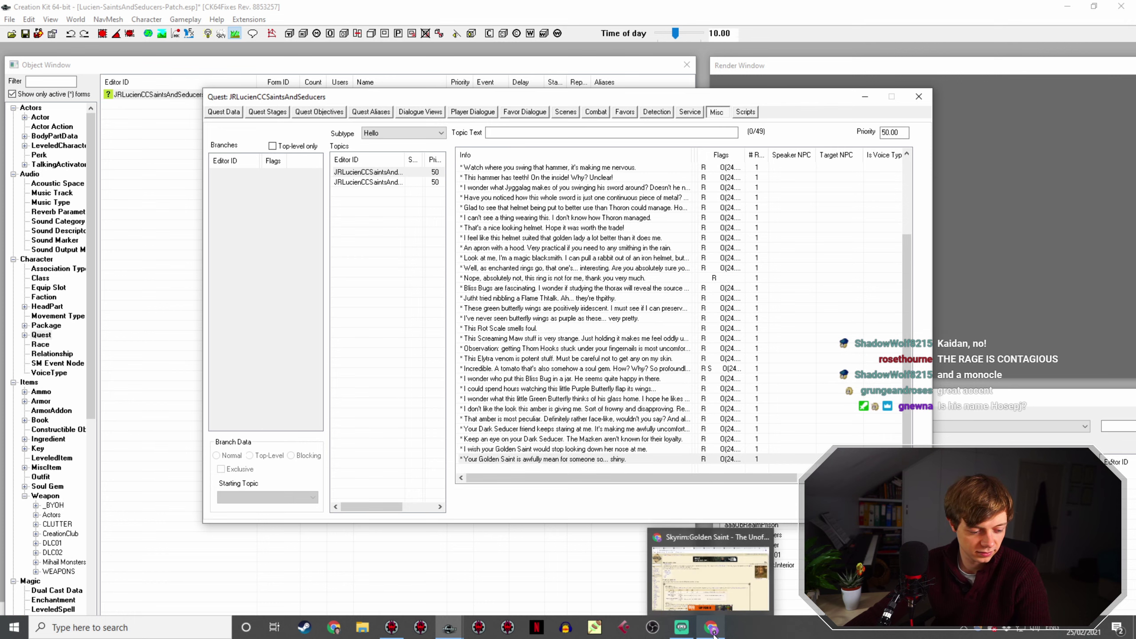
click(715, 633)
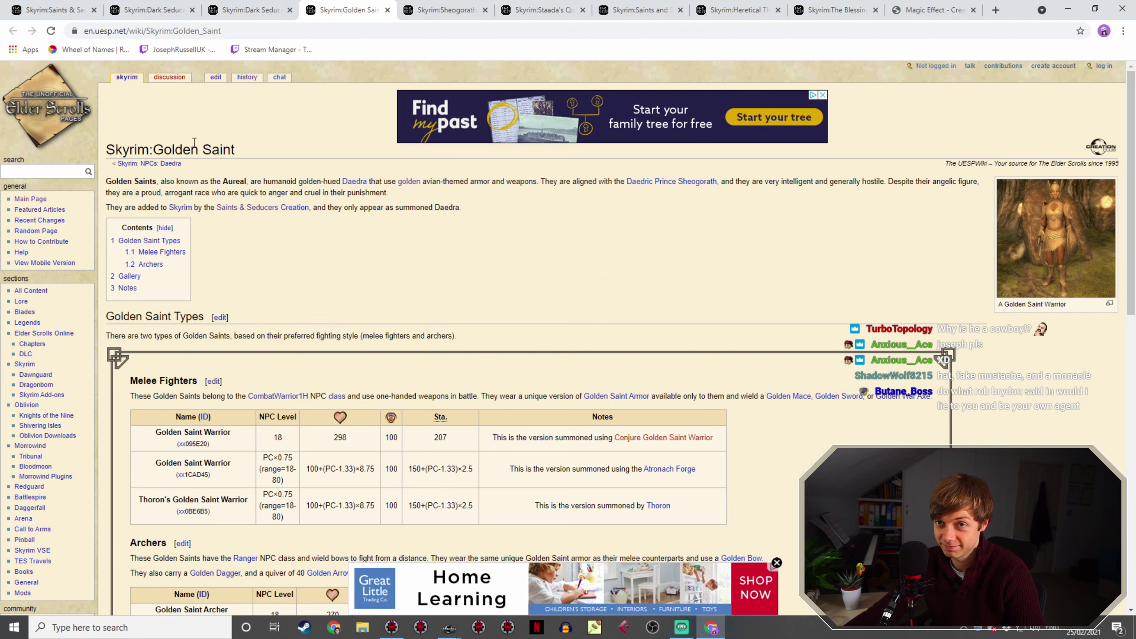
click(63, 5)
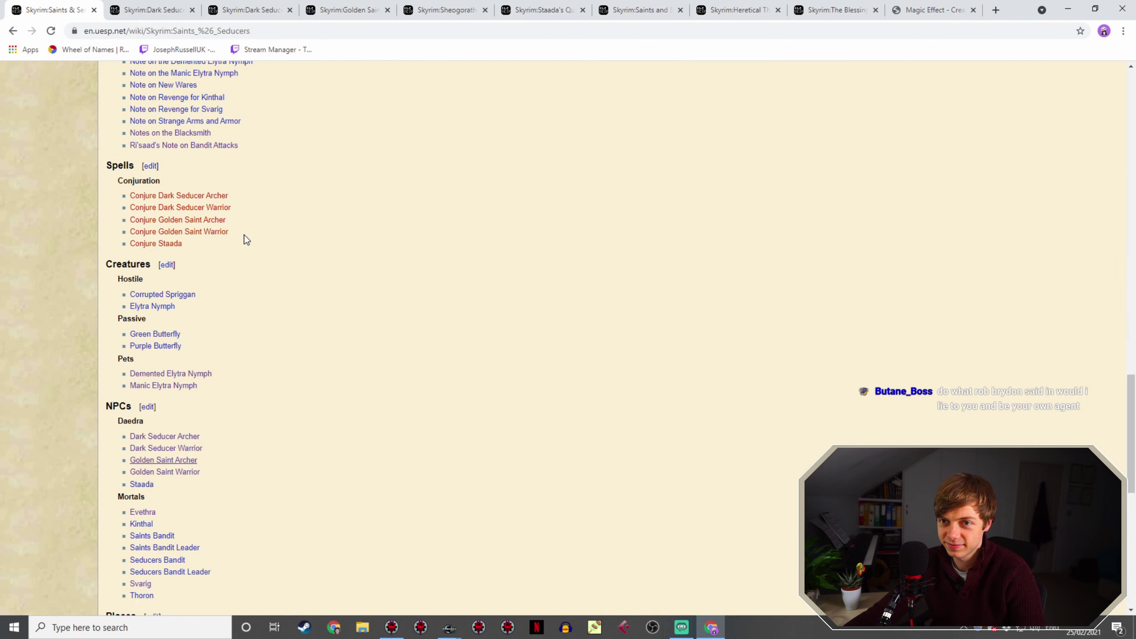
scroll(233, 253, down, 1)
right_click(147, 431)
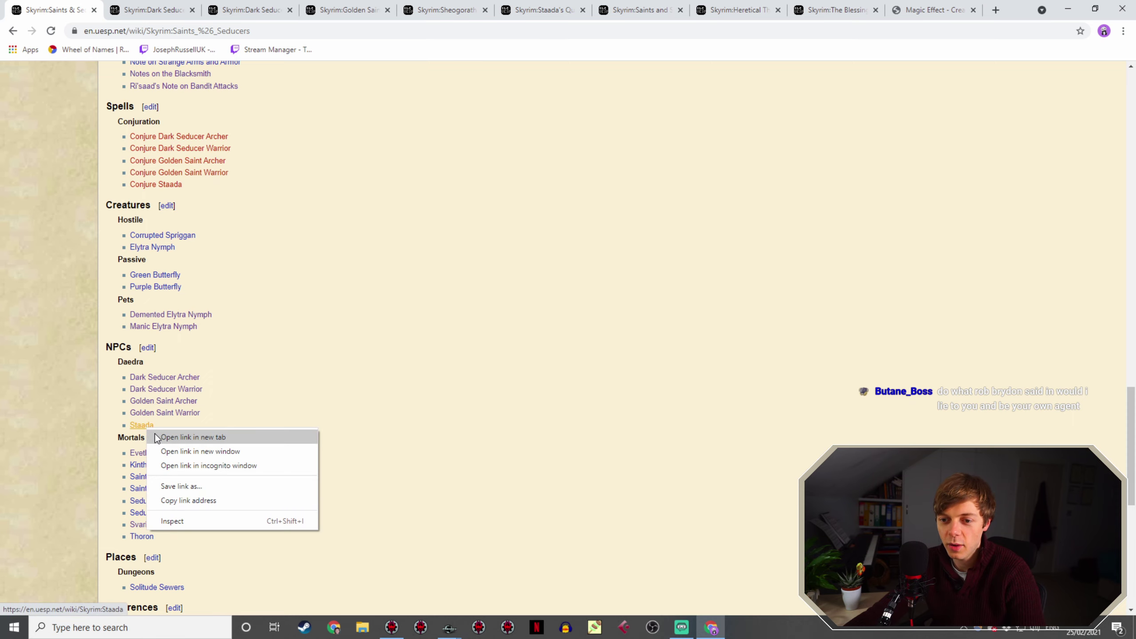
click(188, 439)
click(402, 10)
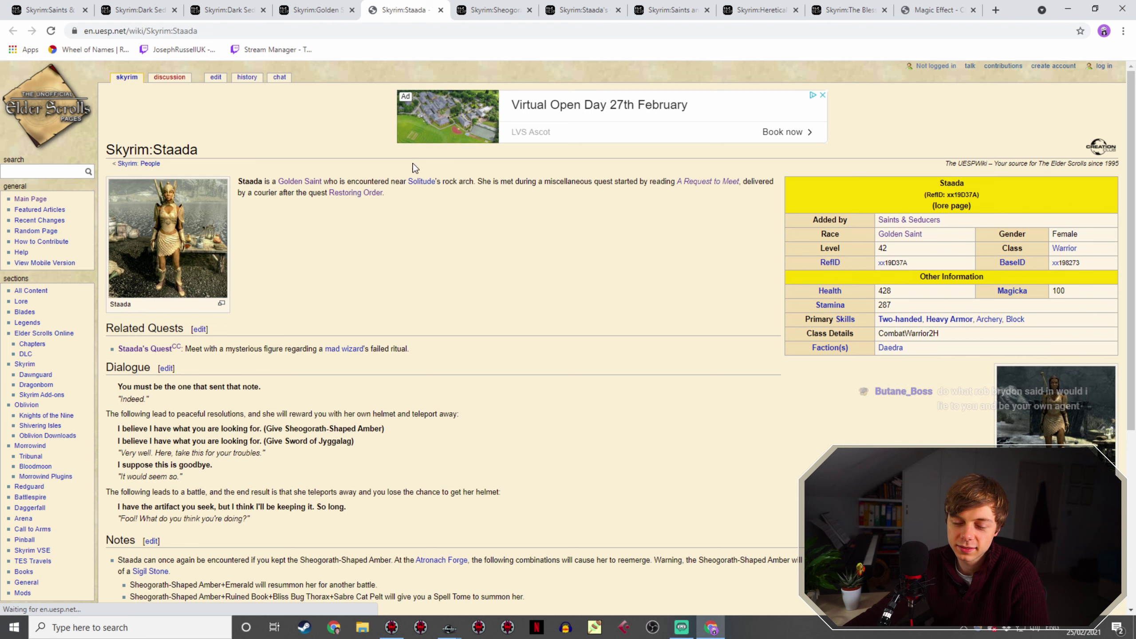
scroll(450, 281, down, 1)
scroll(453, 276, up, 2)
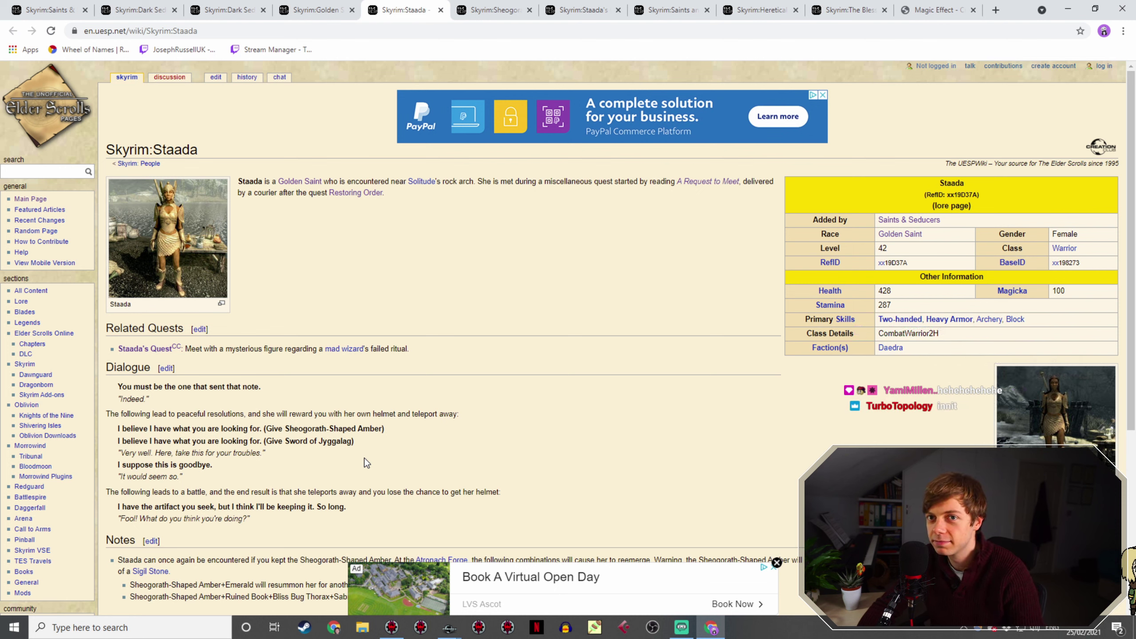
Step: Return to the Creation Kit, duplicate the "shiny" Golden Saint line, and open the copy's response for editing
key(alt+Tab)
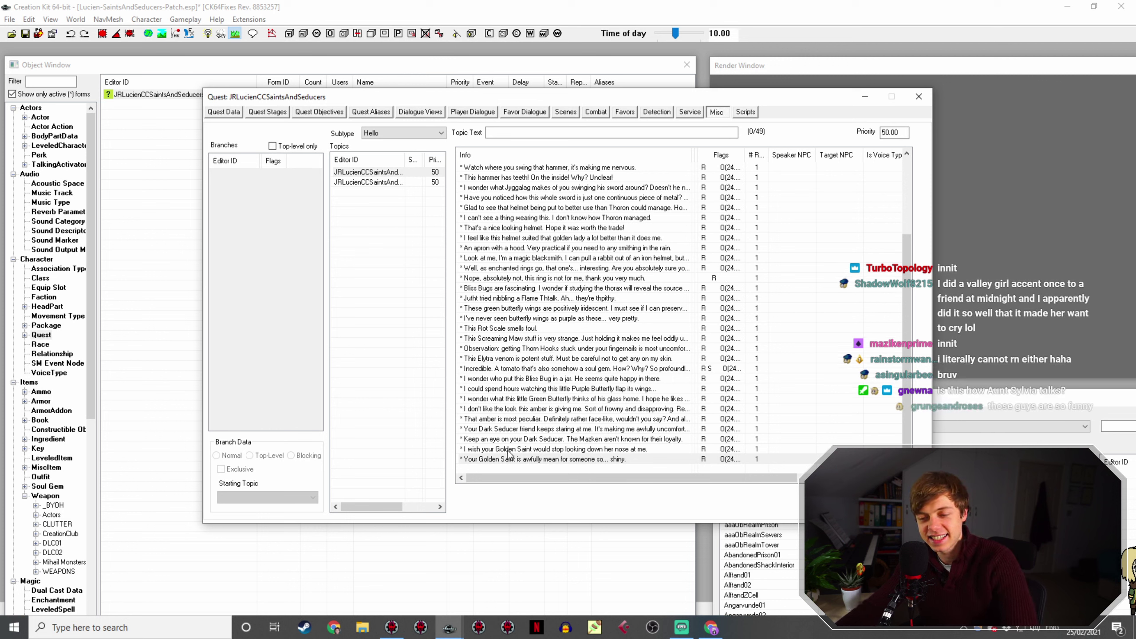
right_click(587, 460)
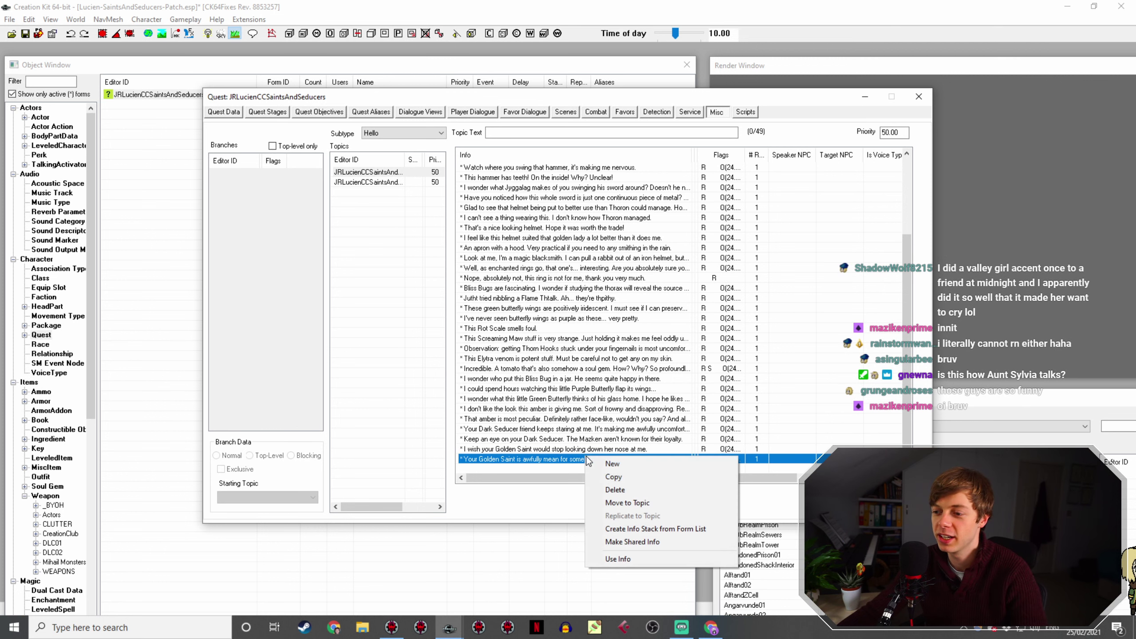
click(610, 478)
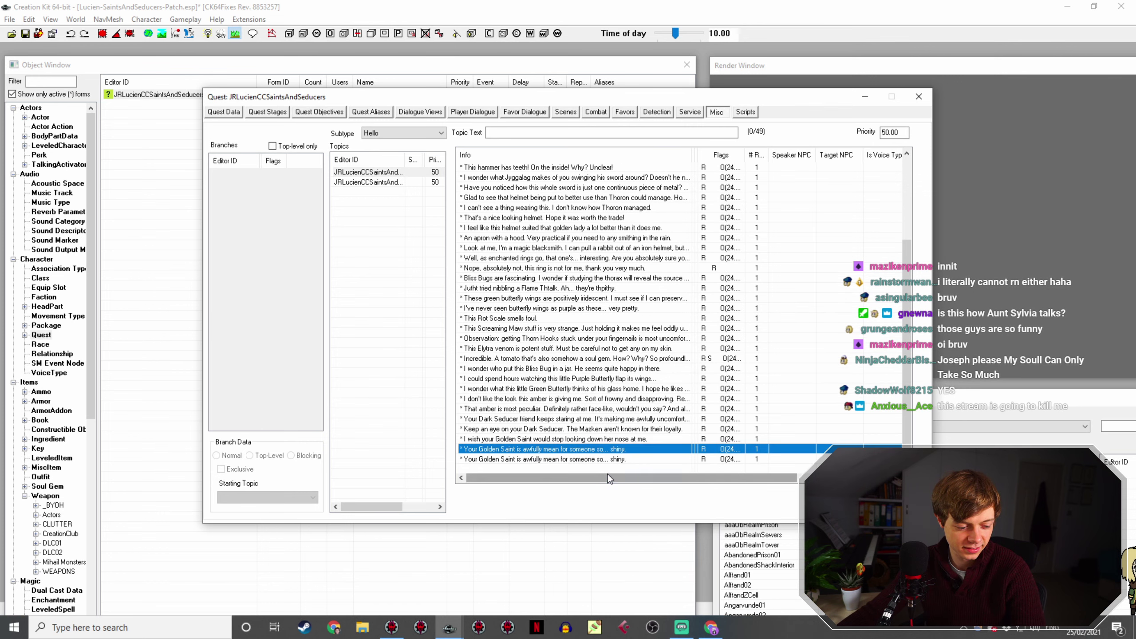
double_click(501, 460)
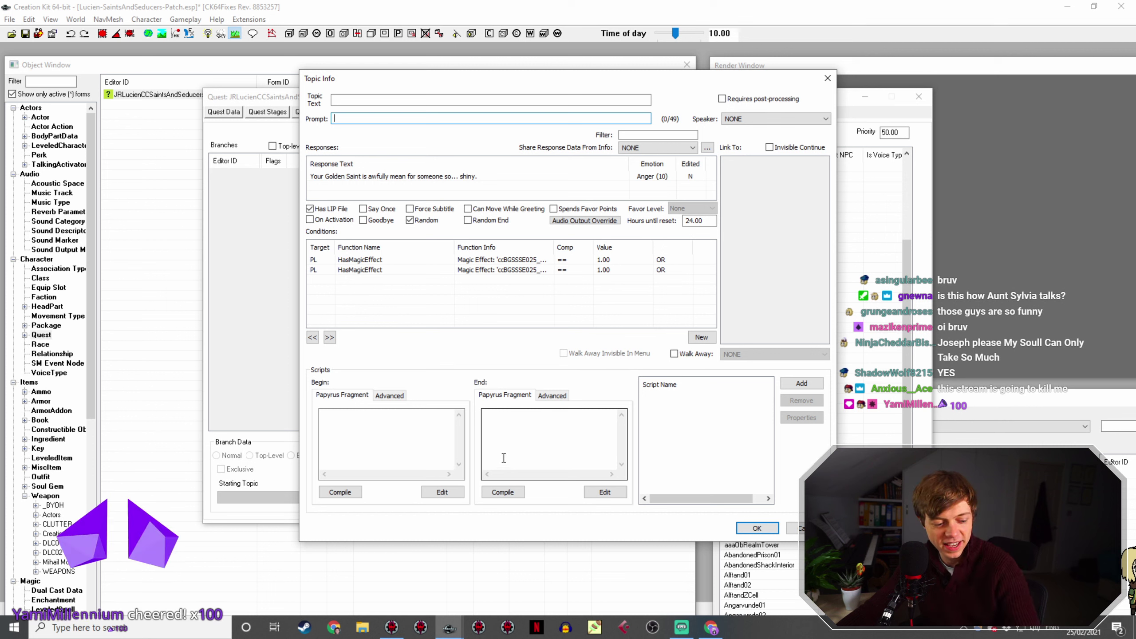
double_click(451, 175)
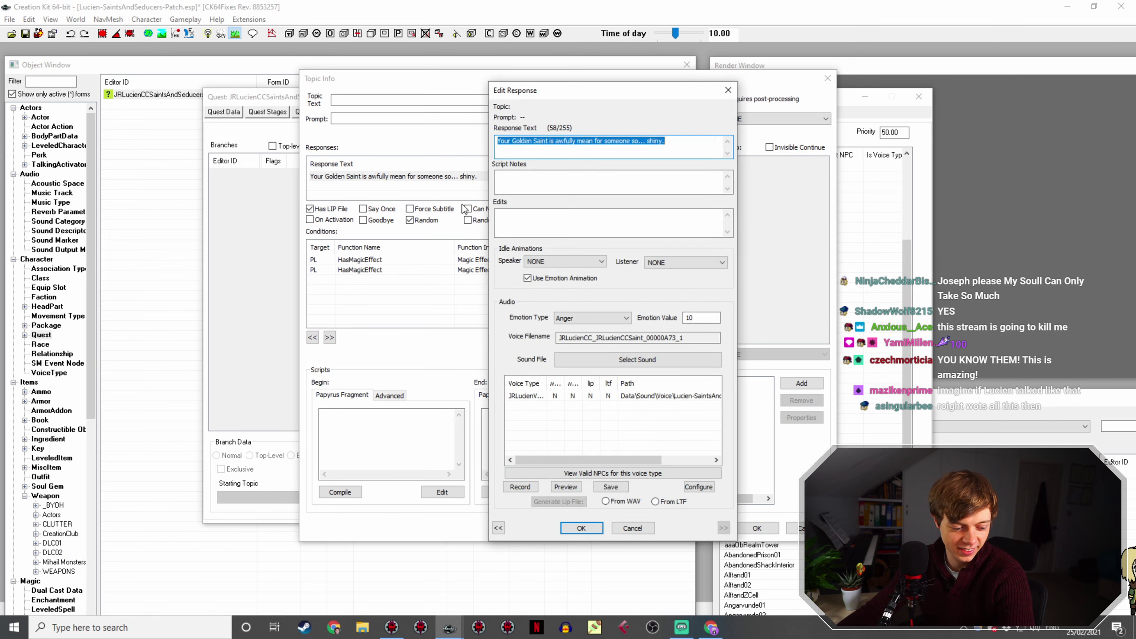
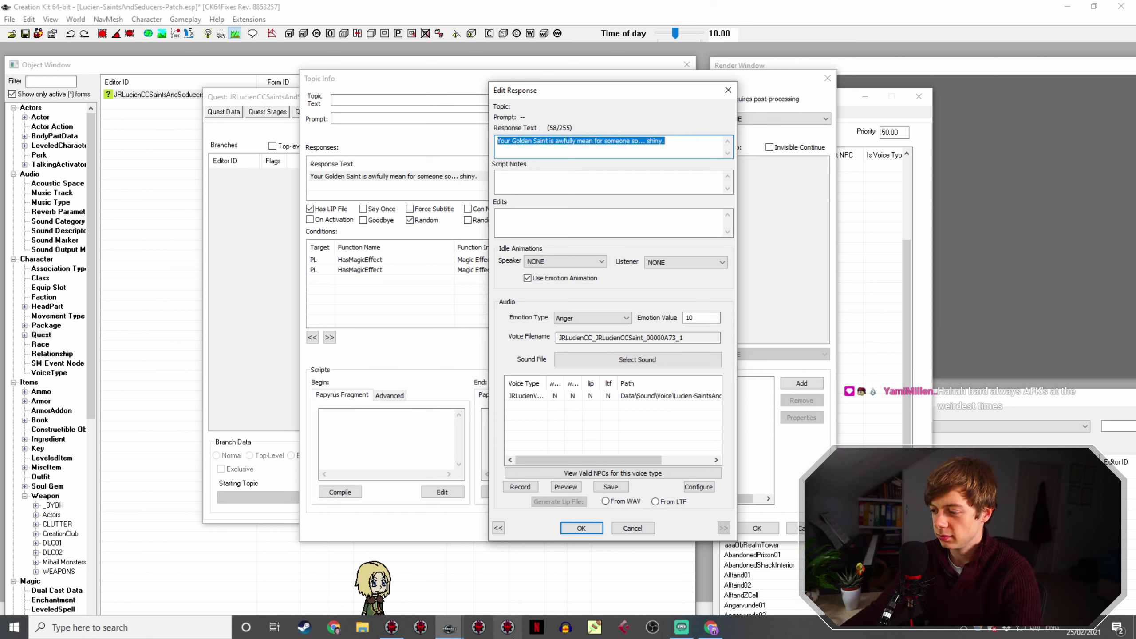
Step: Review the dialogue and notes on Staada's wiki page in the browser and return to the open response in the Creation Kit
click(711, 628)
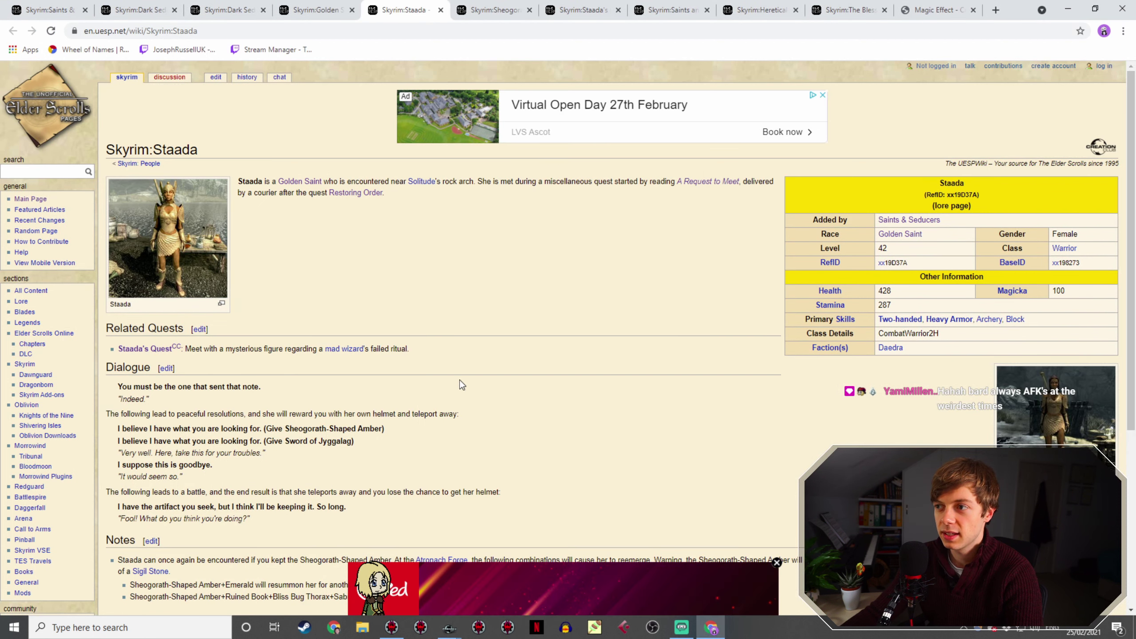
scroll(464, 343, down, 2)
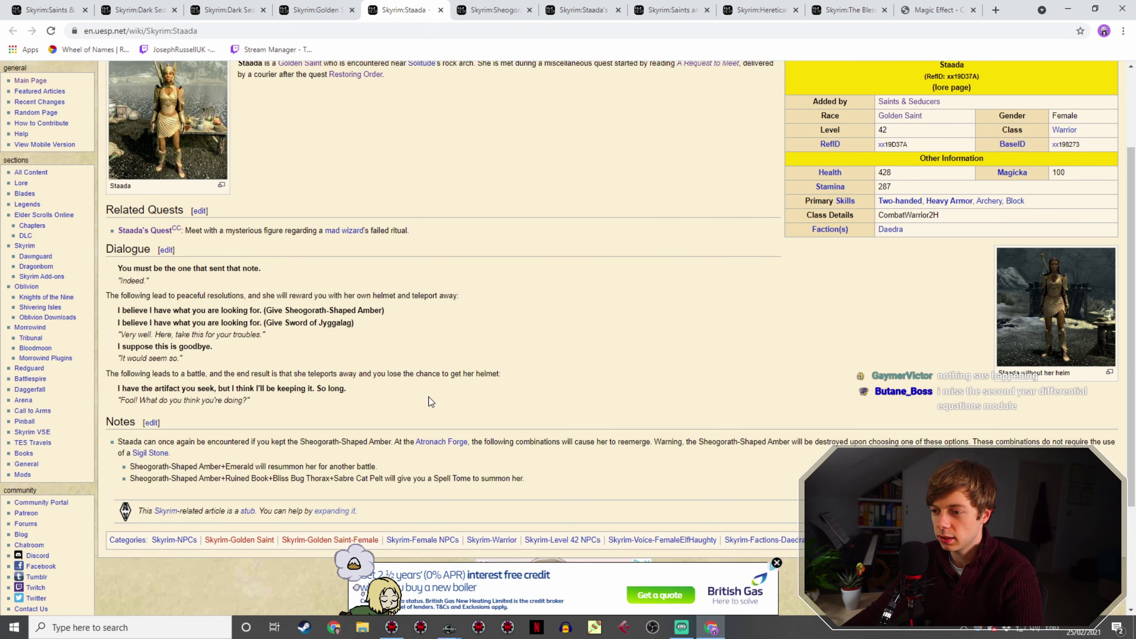
scroll(429, 397, up, 3)
scroll(430, 396, down, 5)
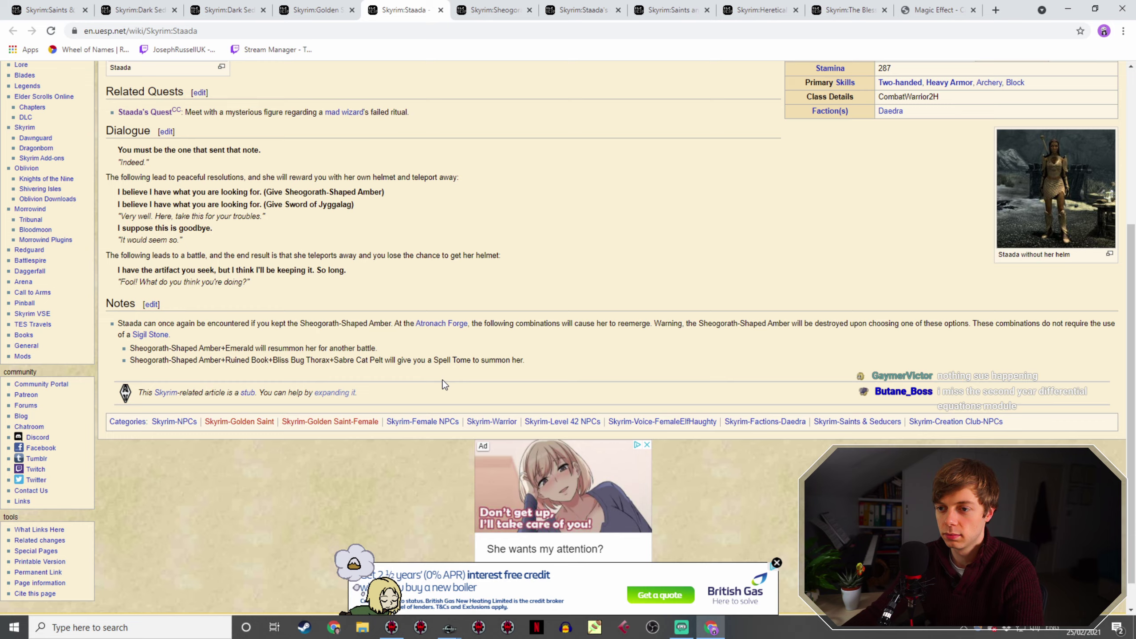
scroll(445, 385, up, 4)
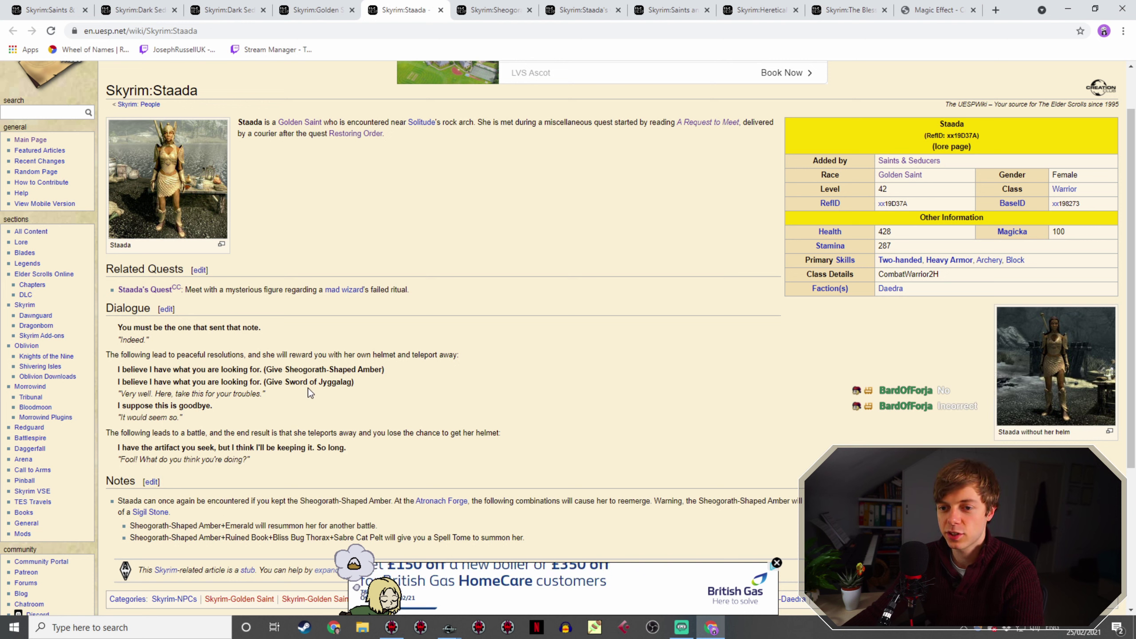
scroll(375, 386, down, 2)
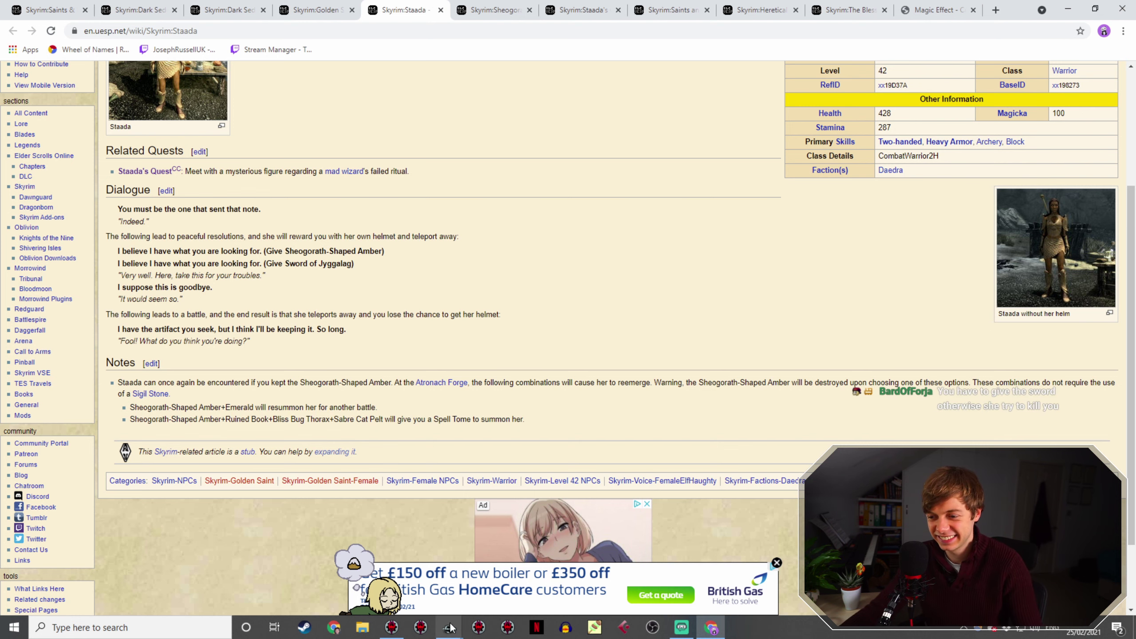
mouse_move(450, 627)
click(488, 550)
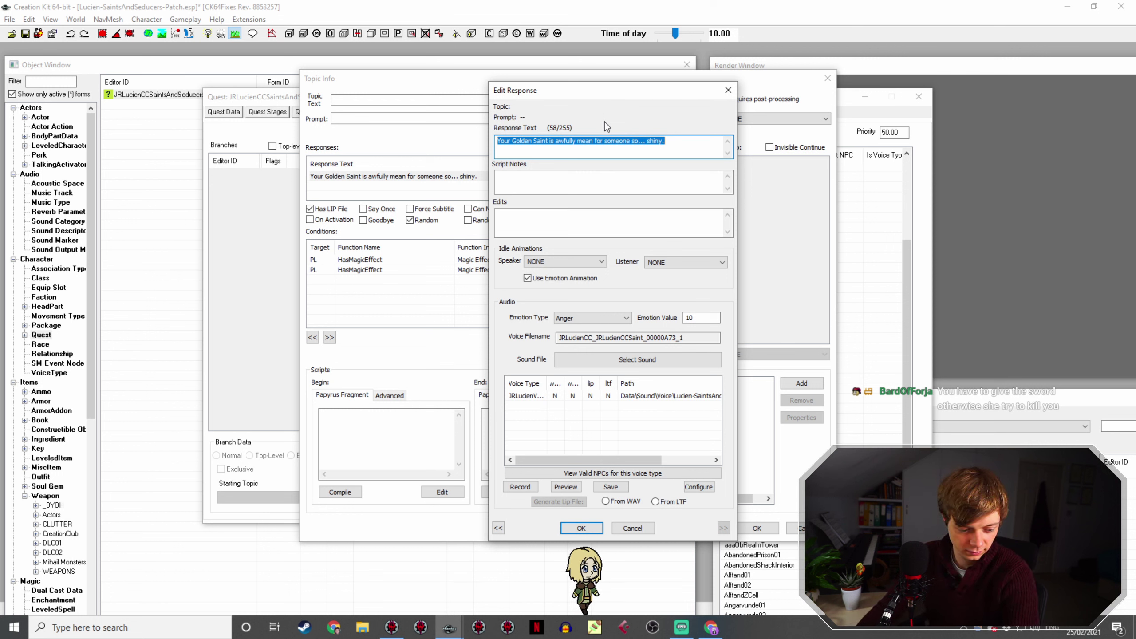
key(alt+Tab)
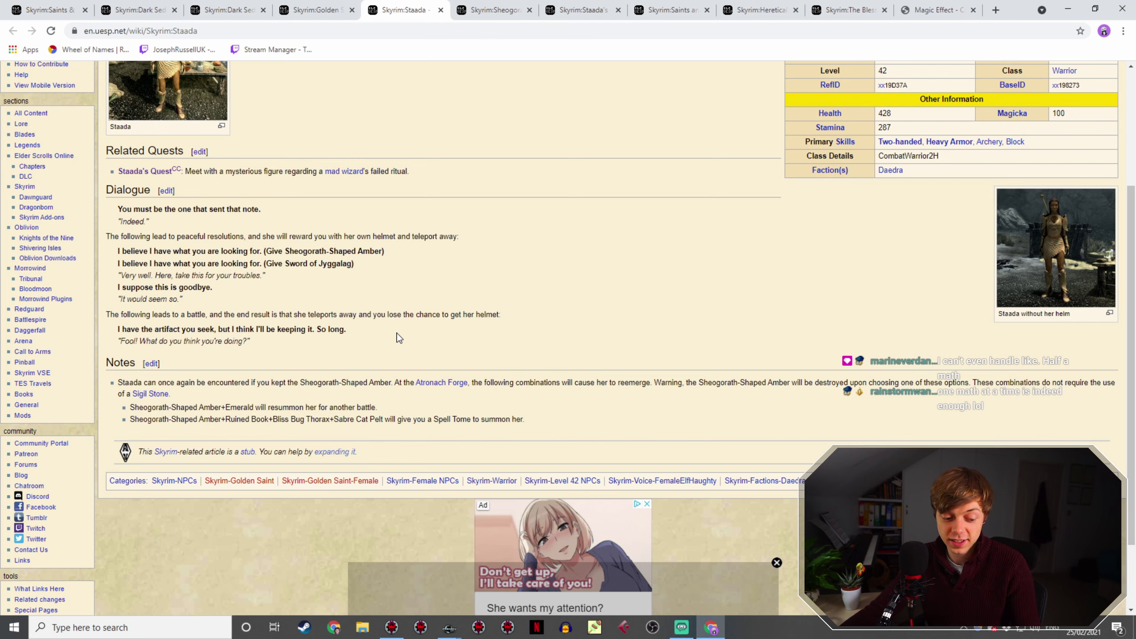
scroll(397, 328, up, 3)
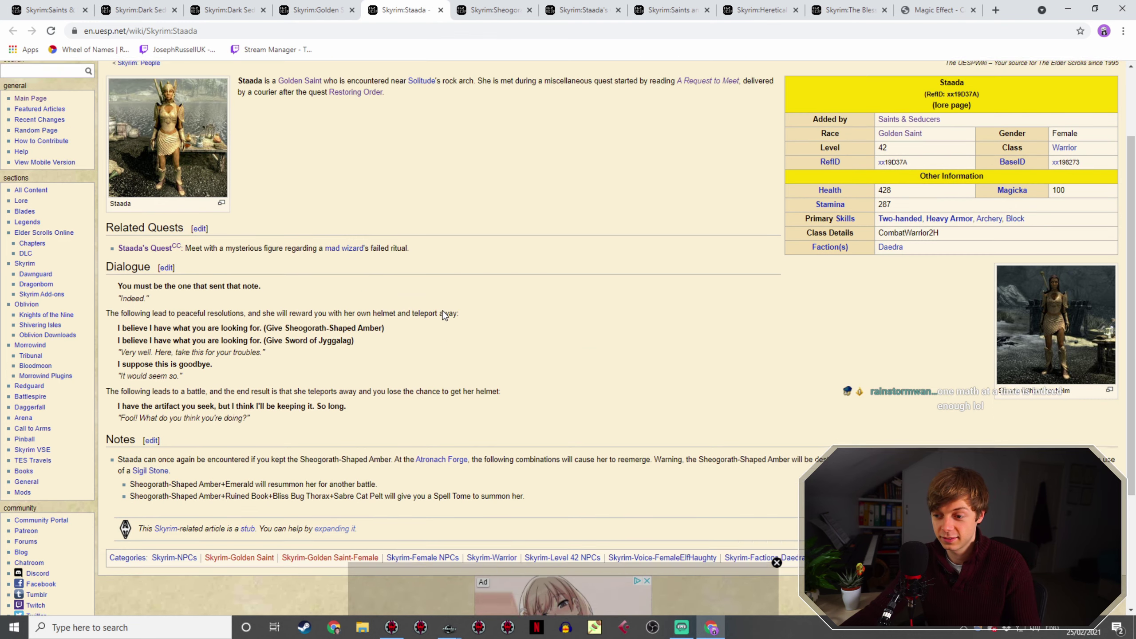
mouse_move(450, 627)
click(499, 558)
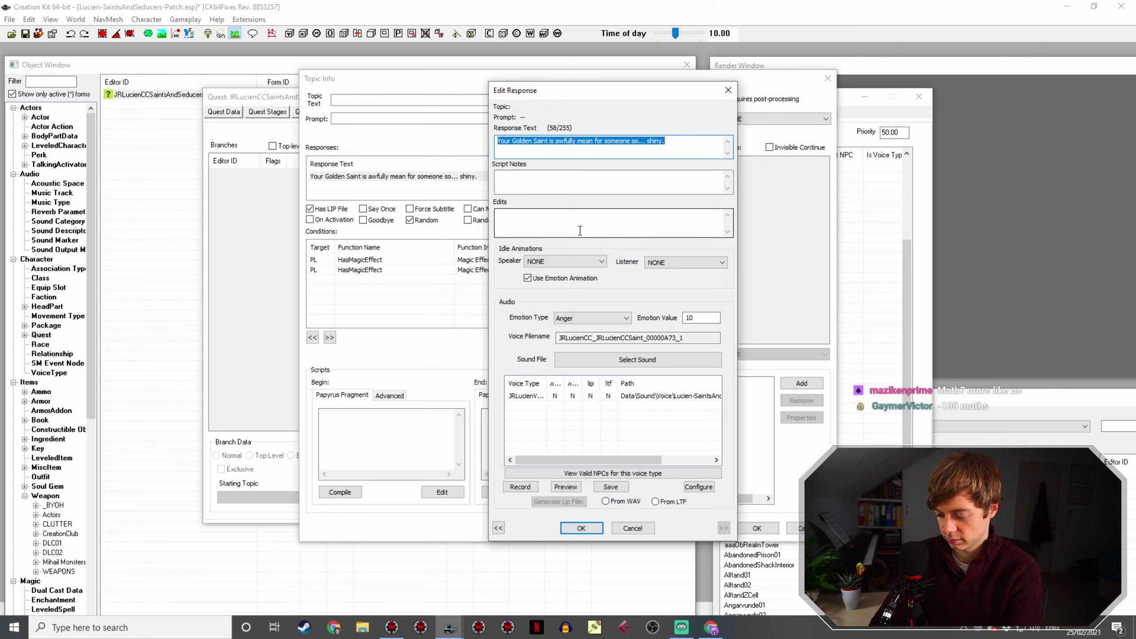
Step: Change the copied line's response text to "I really don't think Staada likes me." and accept the line
text(St)
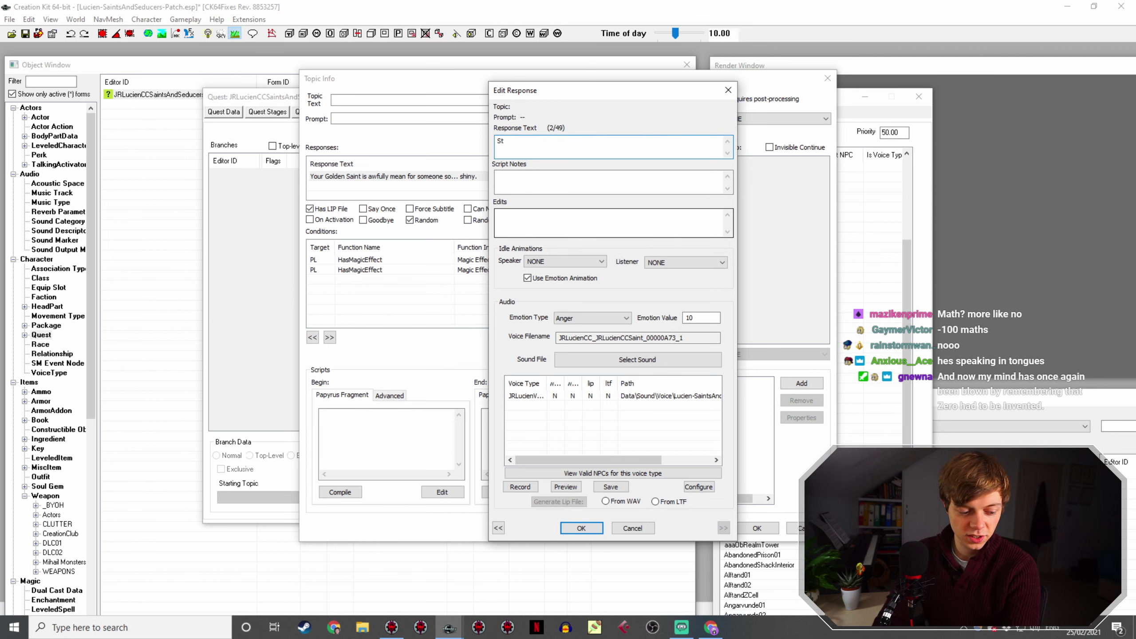
text(aada se)
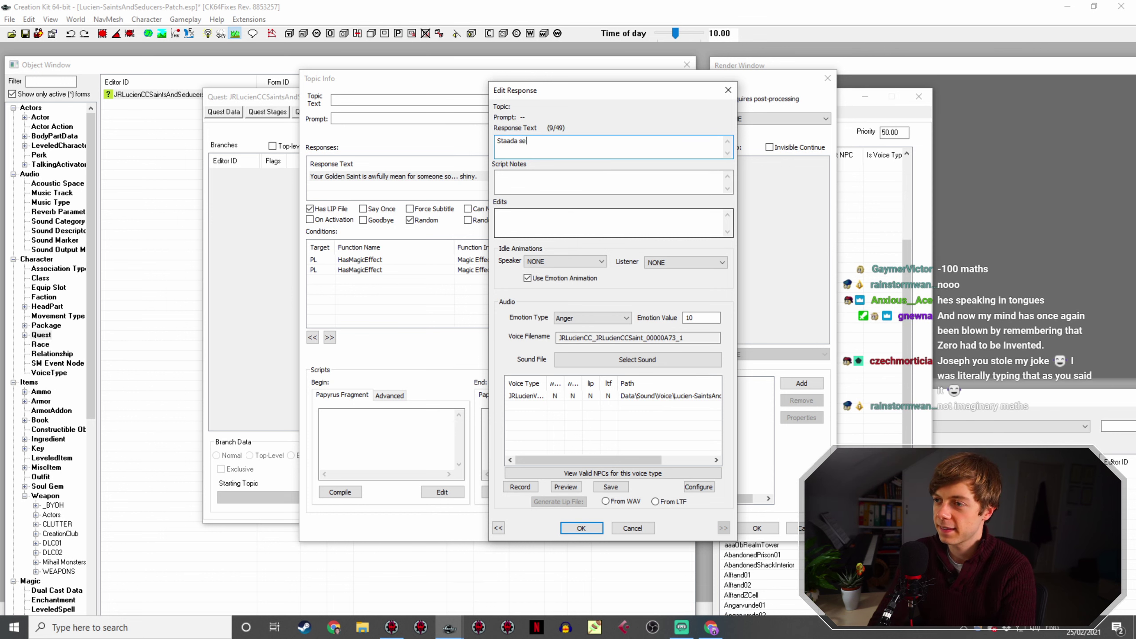
text(e)
key(BackSpace)
key(BackSpace)
key(BackSpace)
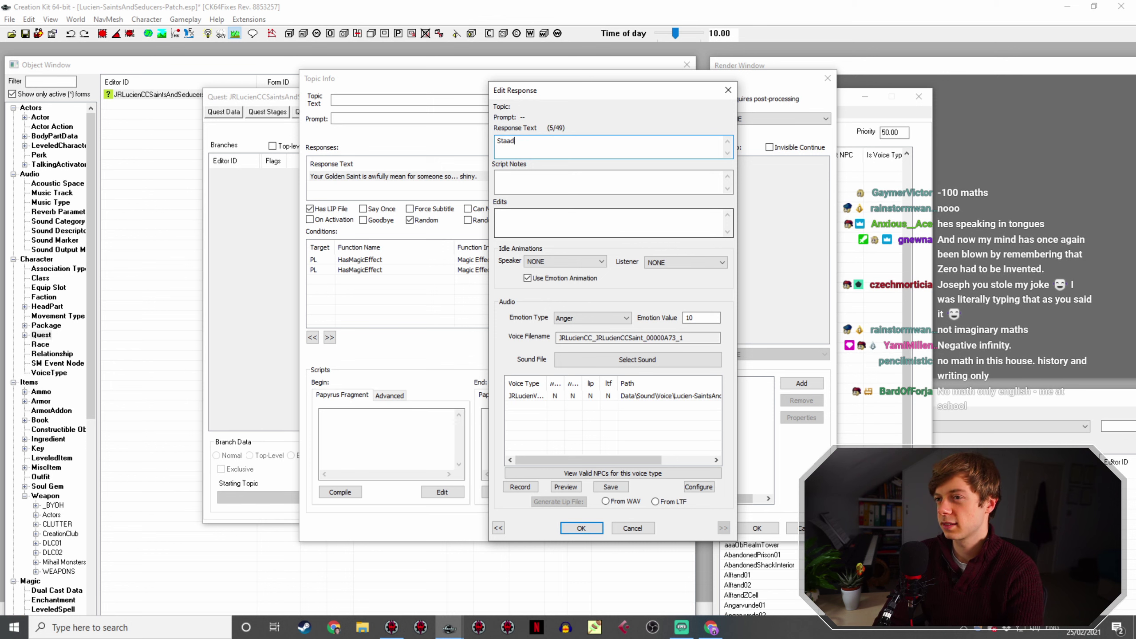
text(don't th)
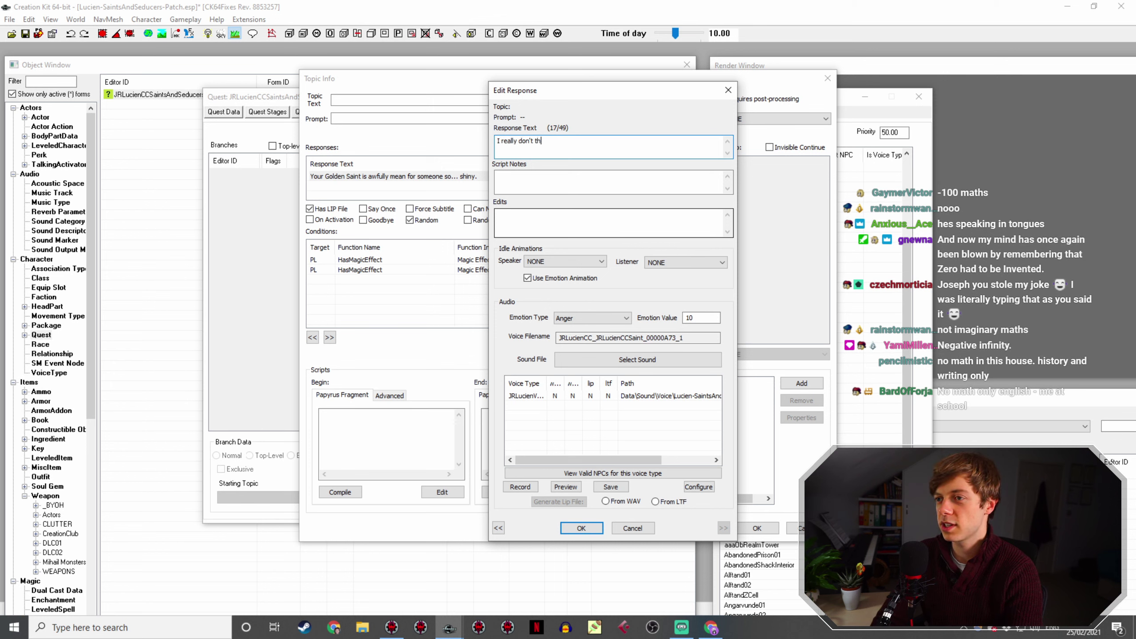
text(ink Staada likes me.)
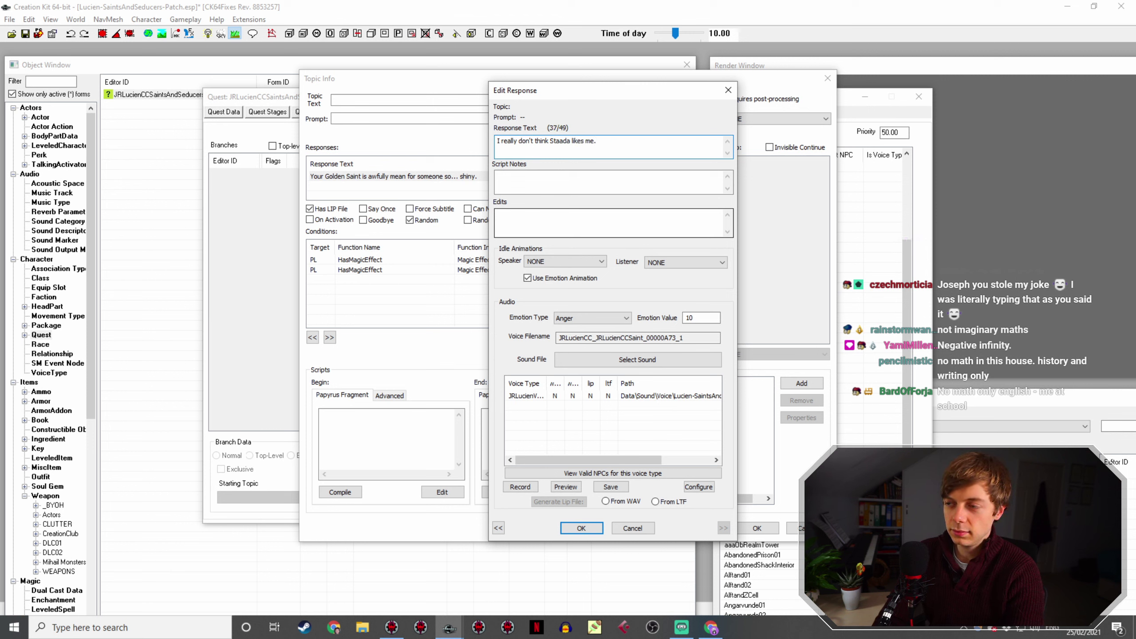
key(Return)
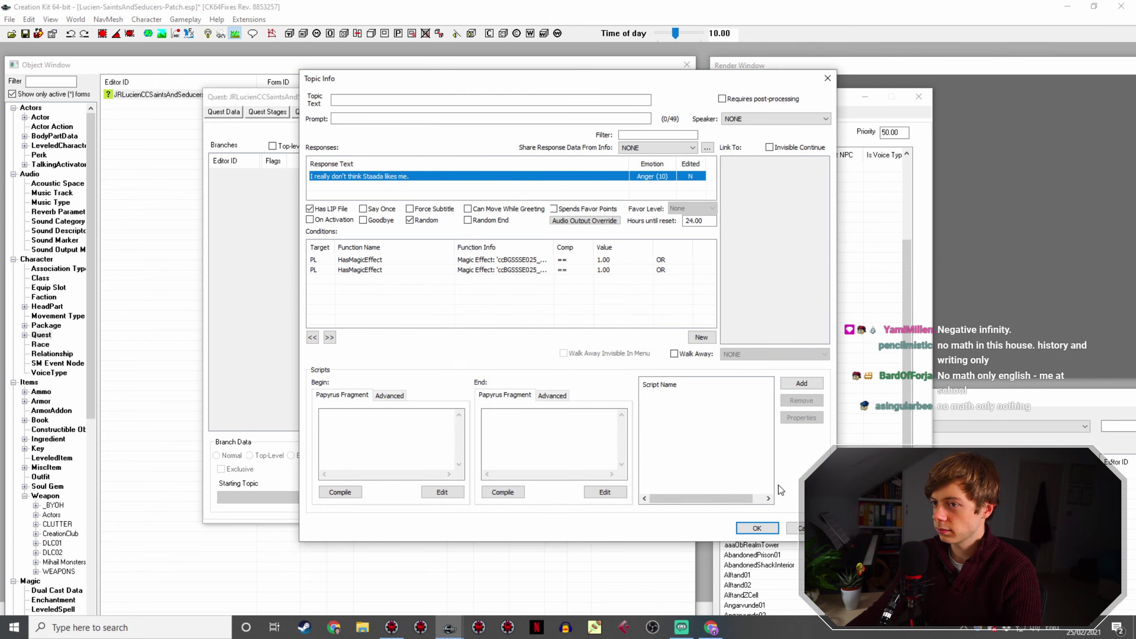
click(756, 527)
Step: Duplicate the "I really don't think Staada likes me." line and open the copy's response for editing
right_click(597, 460)
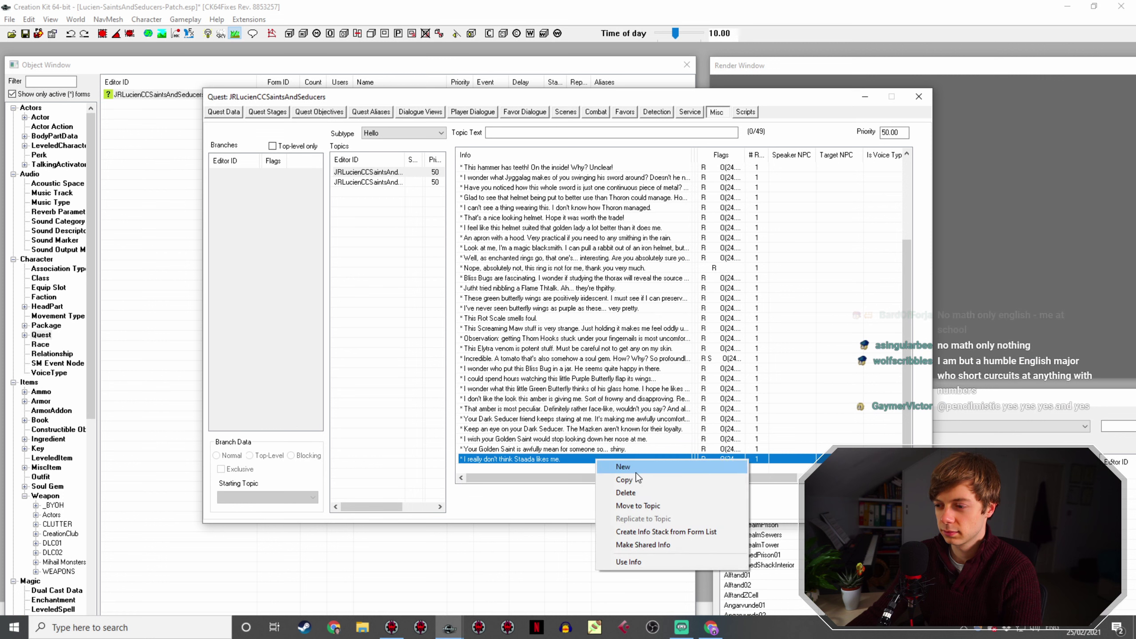
click(641, 480)
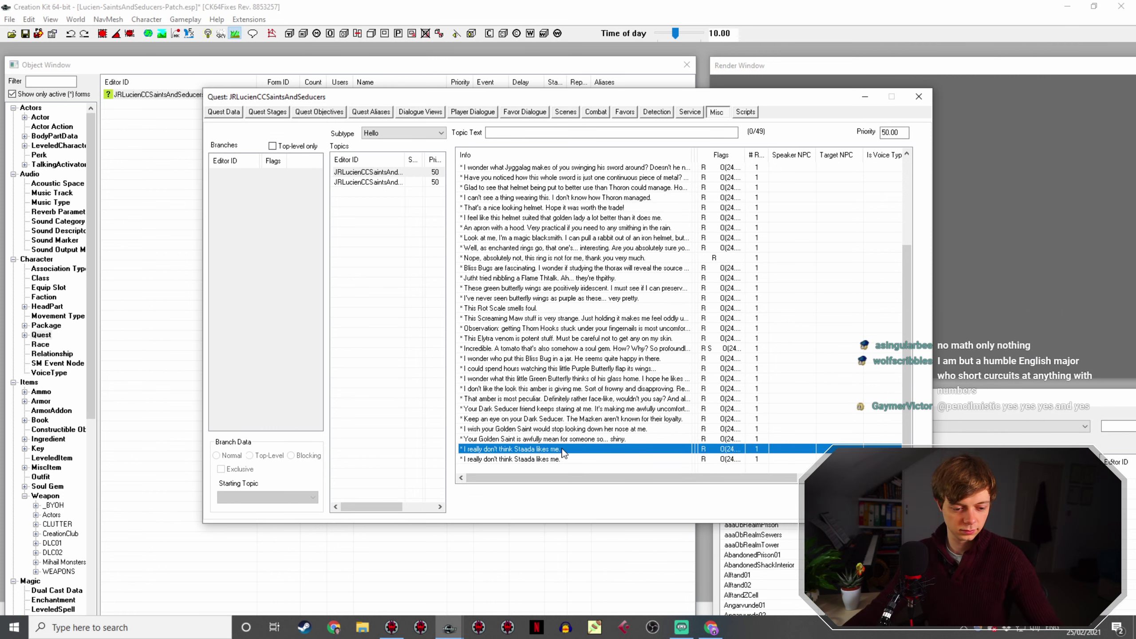
click(506, 460)
double_click(506, 460)
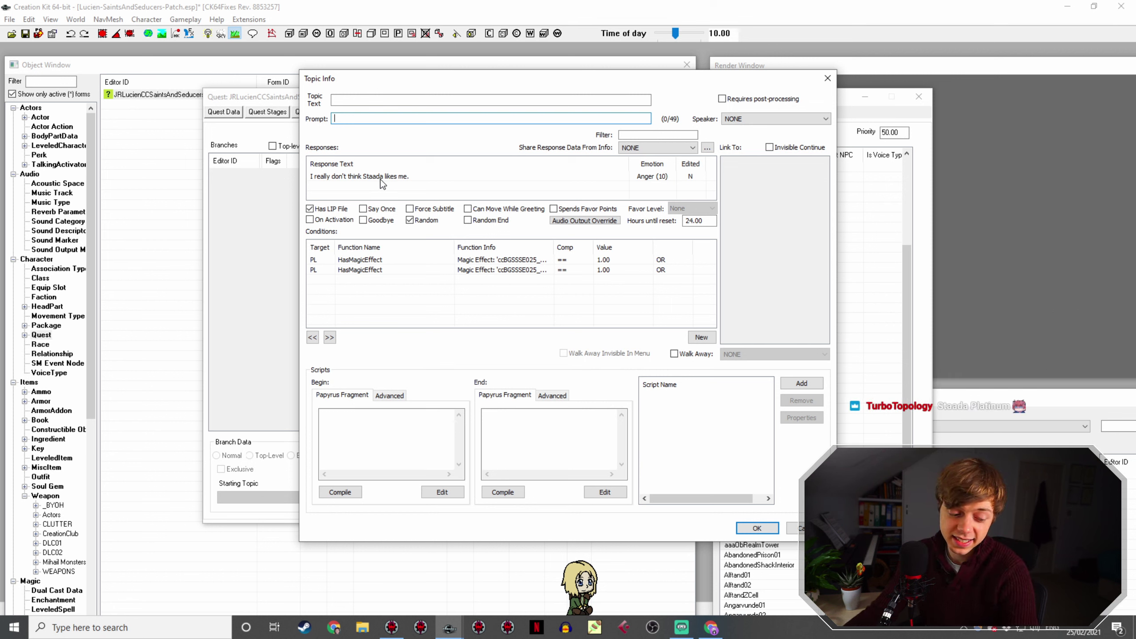
drag(472, 83, 450, 38)
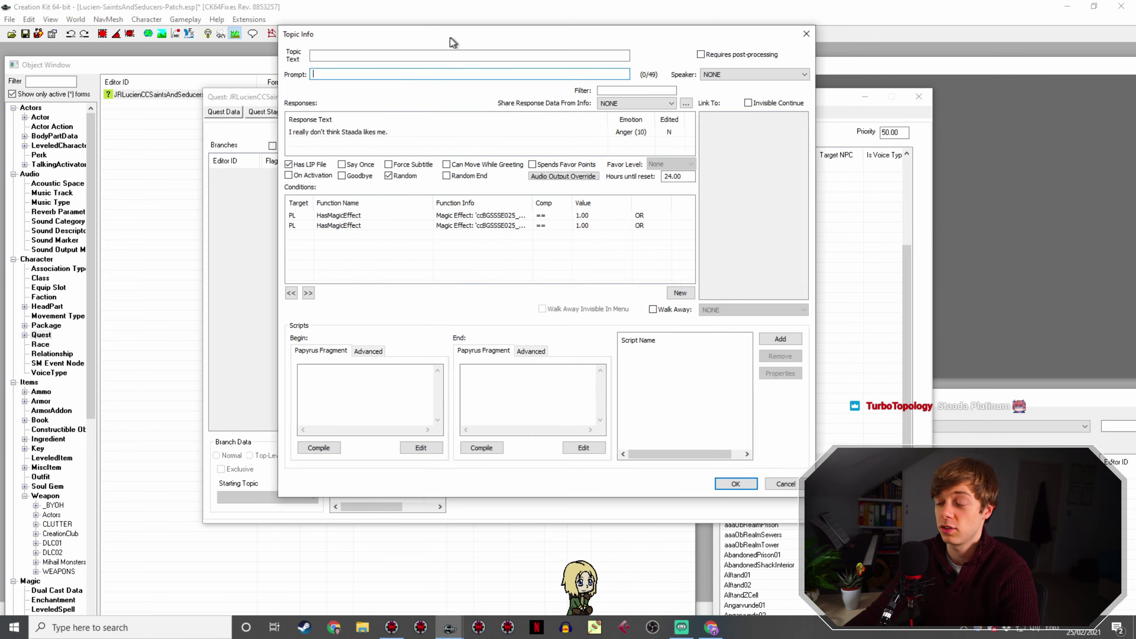
double_click(334, 132)
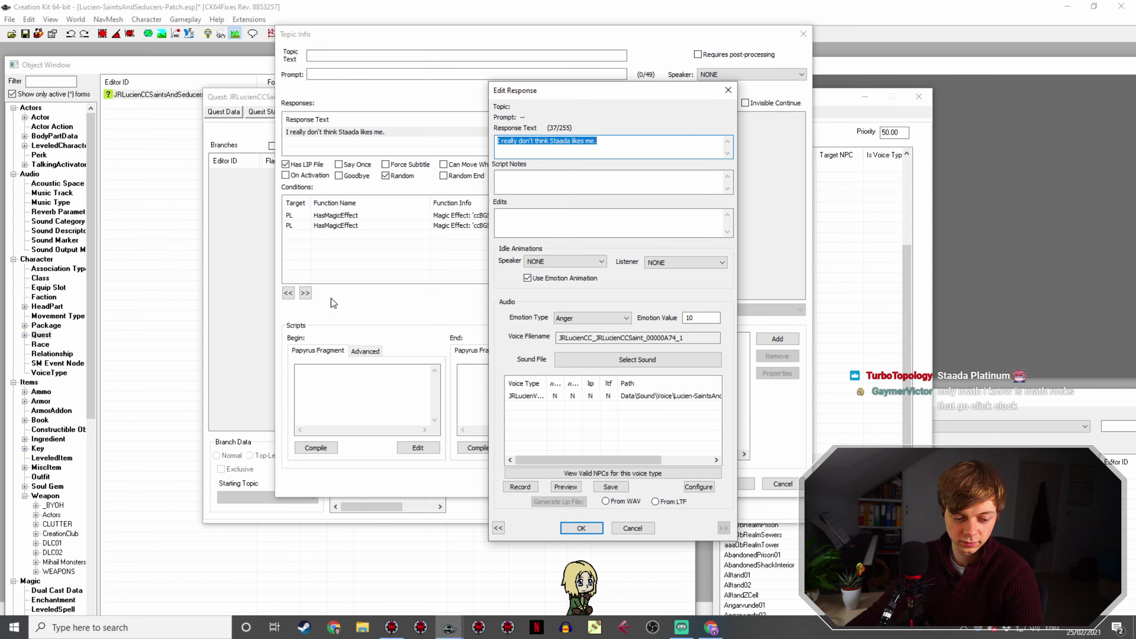
Step: Switch to the browser, reread the dialogue and notes on Staada's wiki page, and return to the open response in the Creation Kit
click(715, 628)
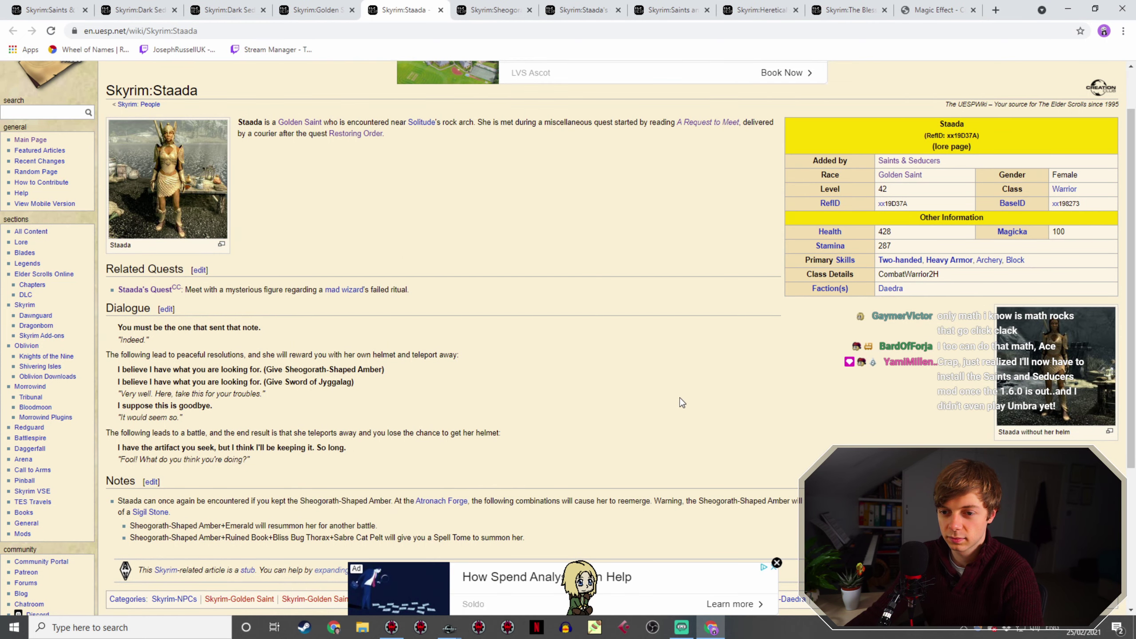
scroll(680, 398, down, 1)
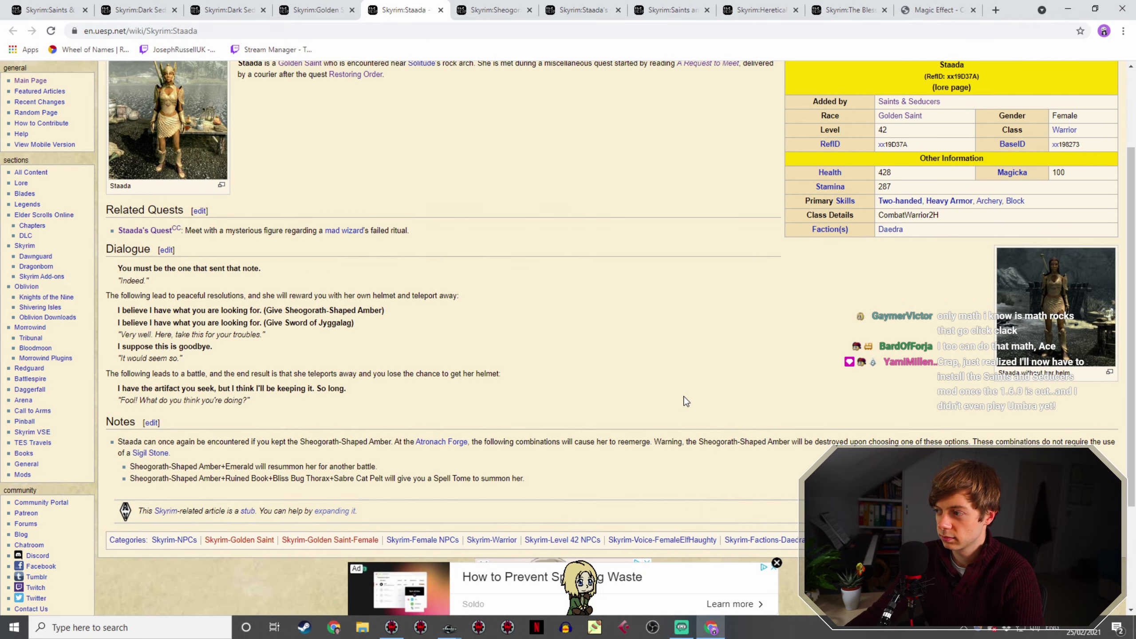
scroll(686, 401, up, 1)
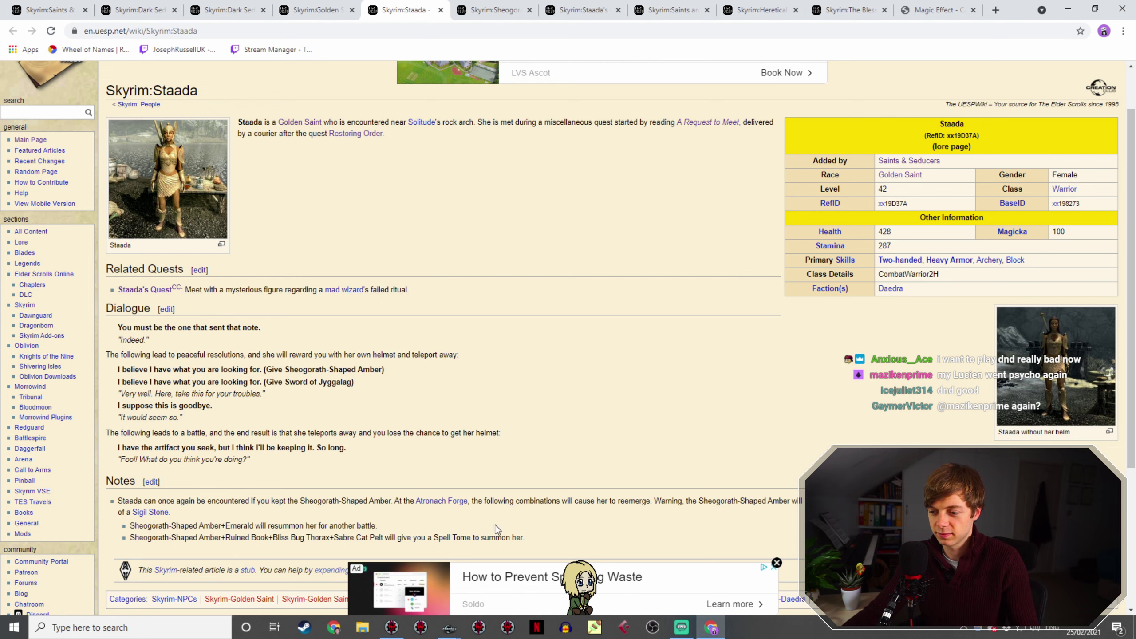
click(449, 628)
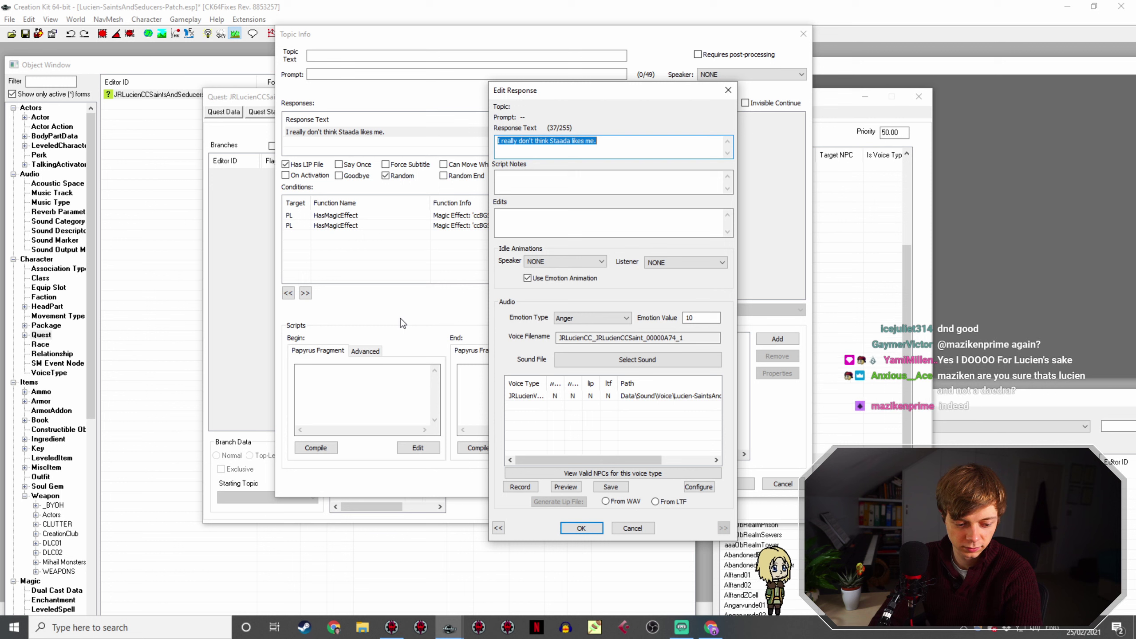
Step: Replace the copied response with "I really think Staada could do with a nice afternoon by a fire with a cup of tea and a good book."
text(I)
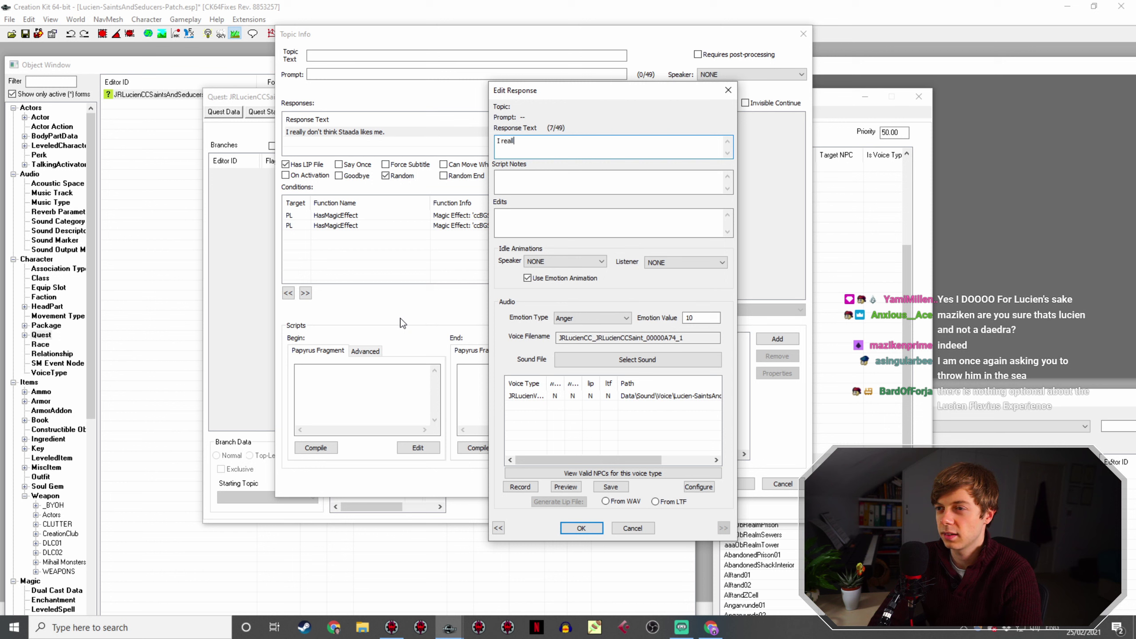
text(really think Staada)
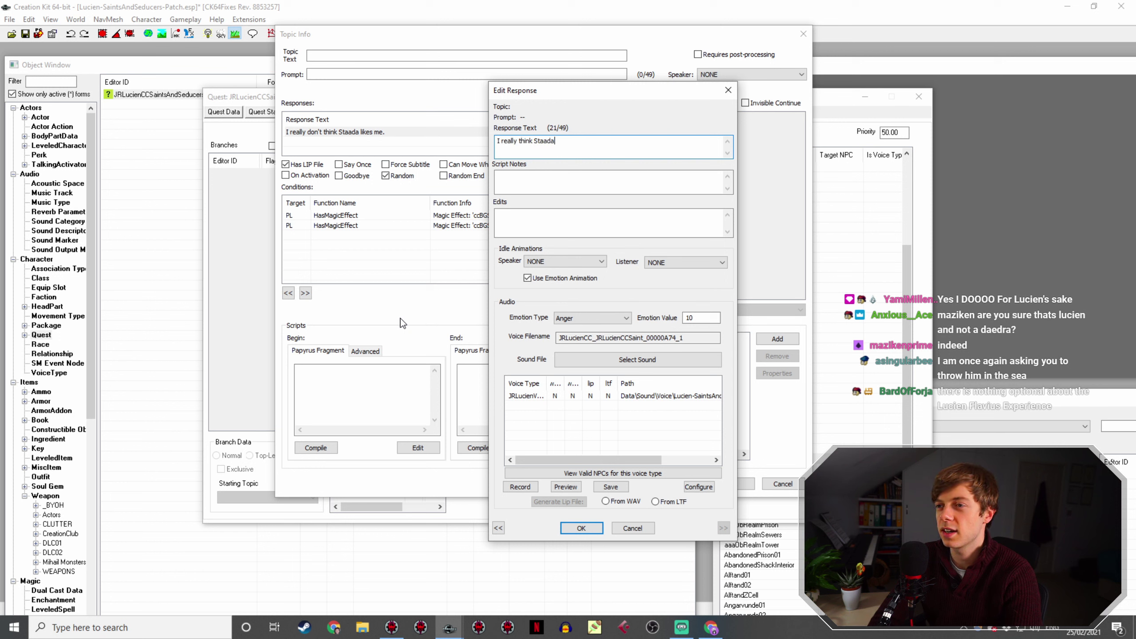
text( could do with a ni)
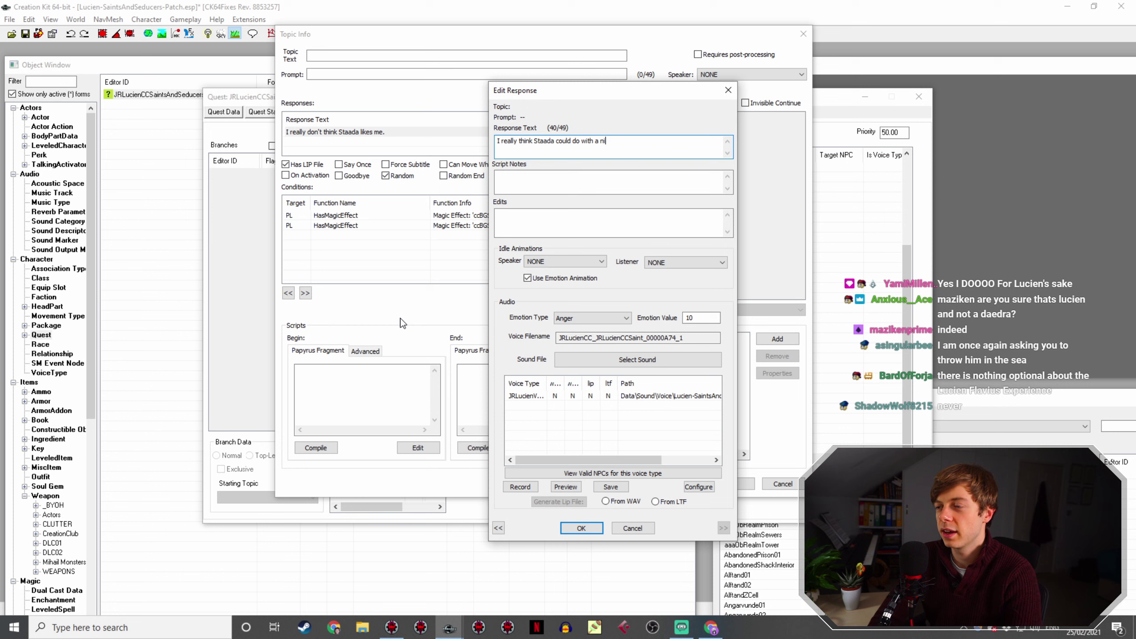
text(ce aftero)
key(BackSpace)
key(BackSpace)
key(BackSpace)
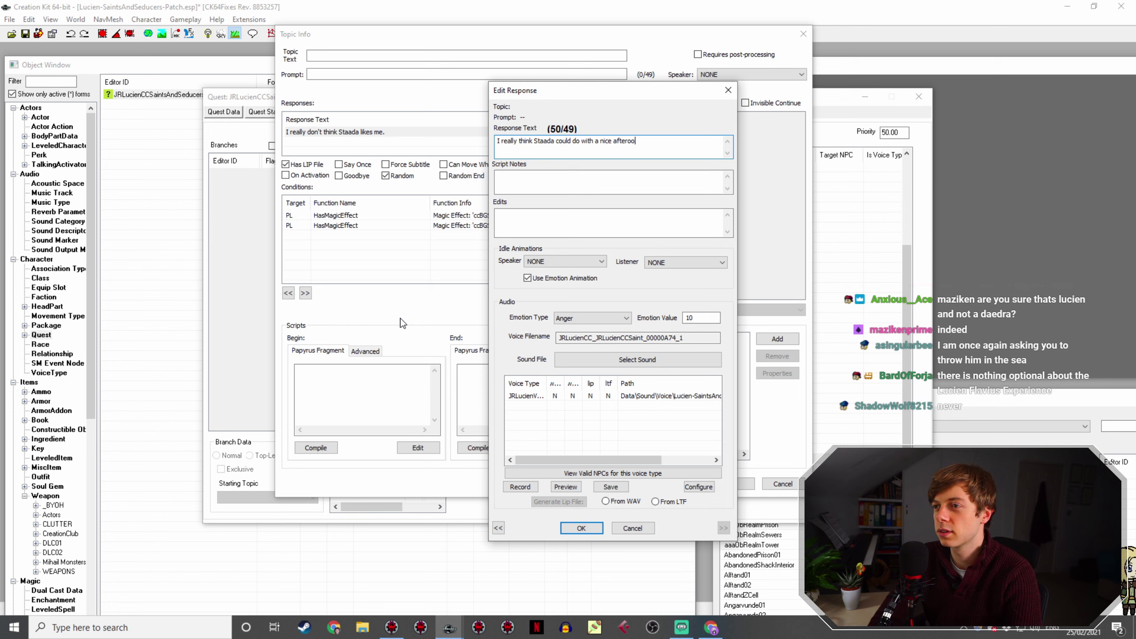
text(on by a )
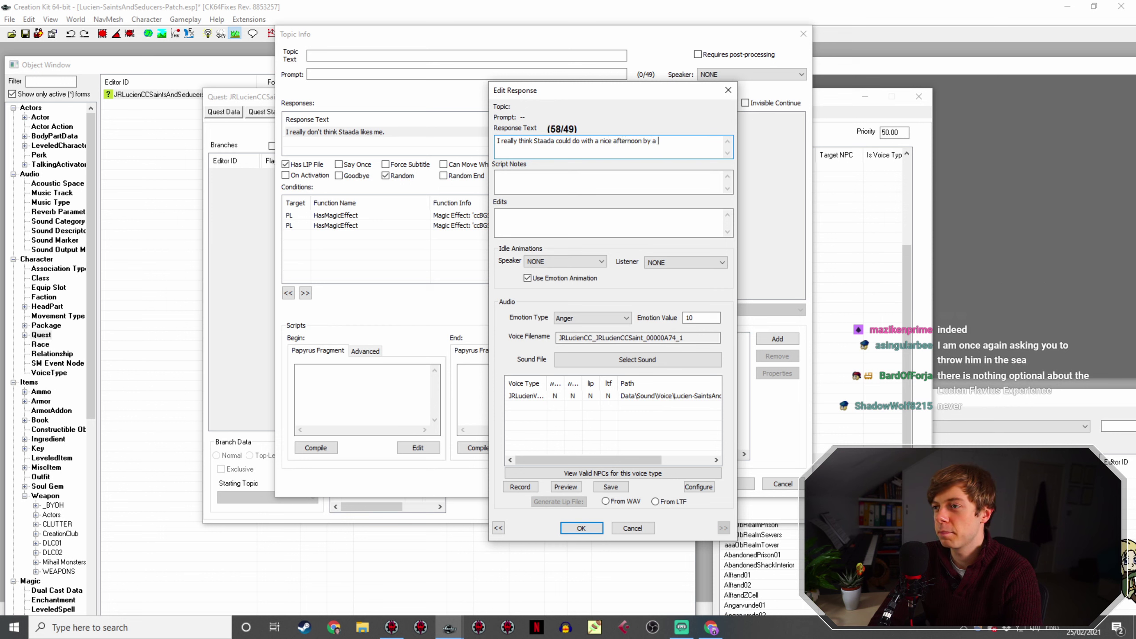
text(fire with a cup o)
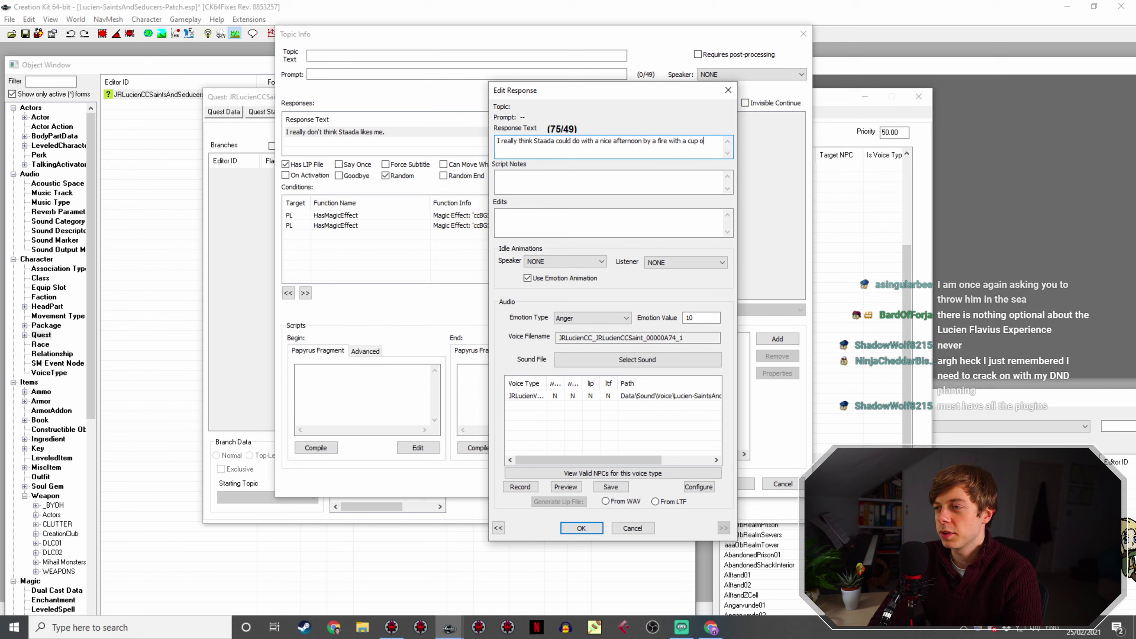
text(f  aa and a go)
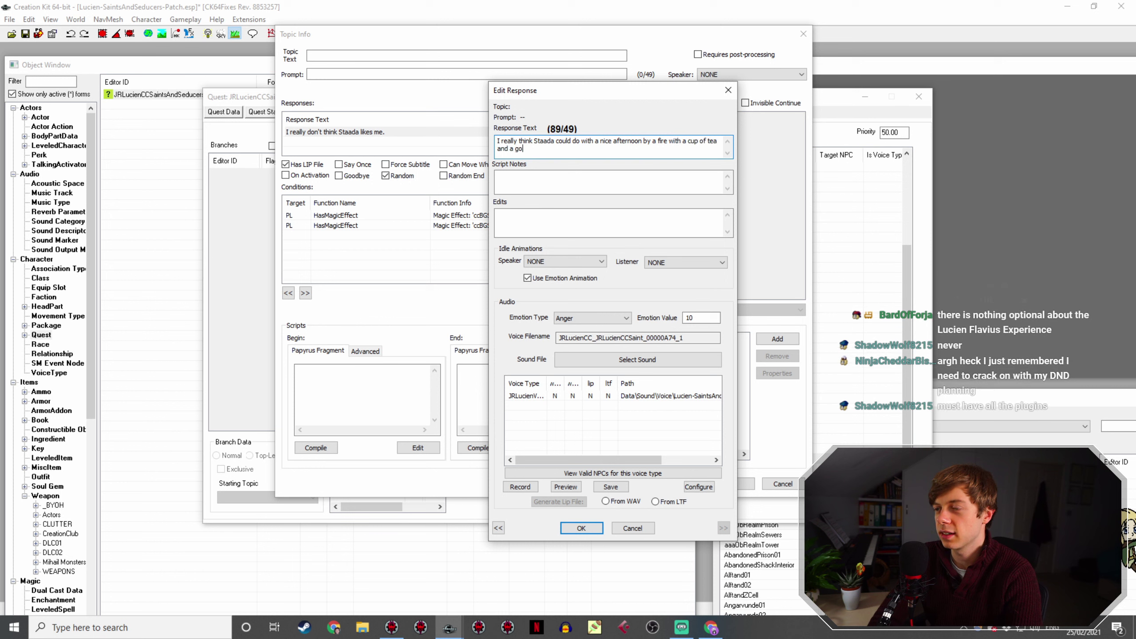
text(od book. W)
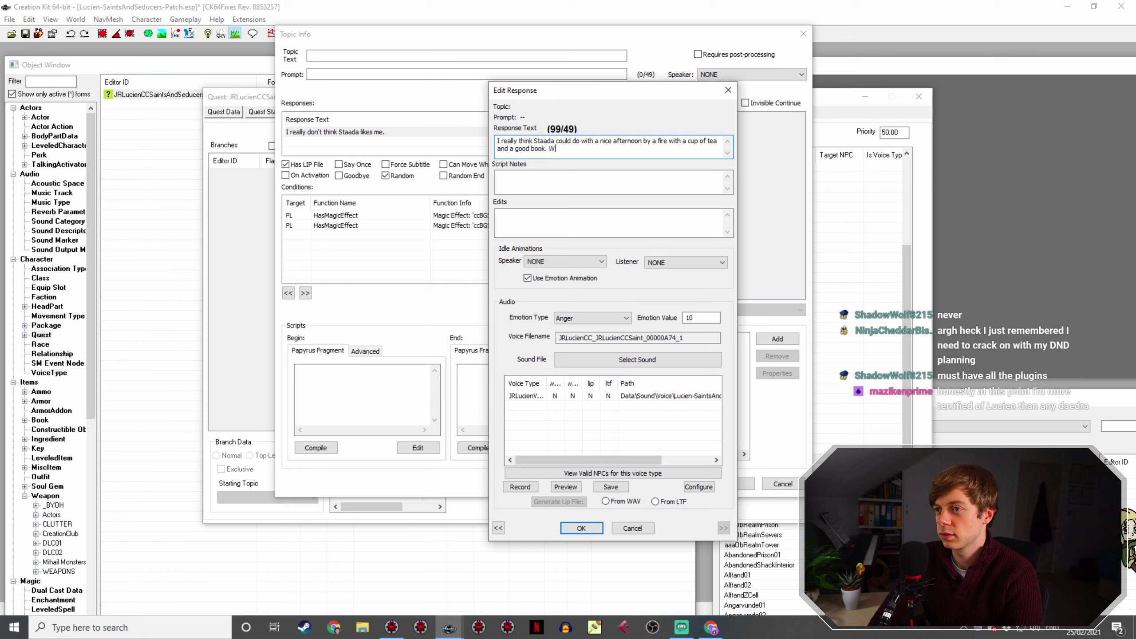
Step: Finish the response with "Works wonders for me when I'm that grumpy." and set its emotion type to Happy, accepting the line
text(ers for me when I'm)
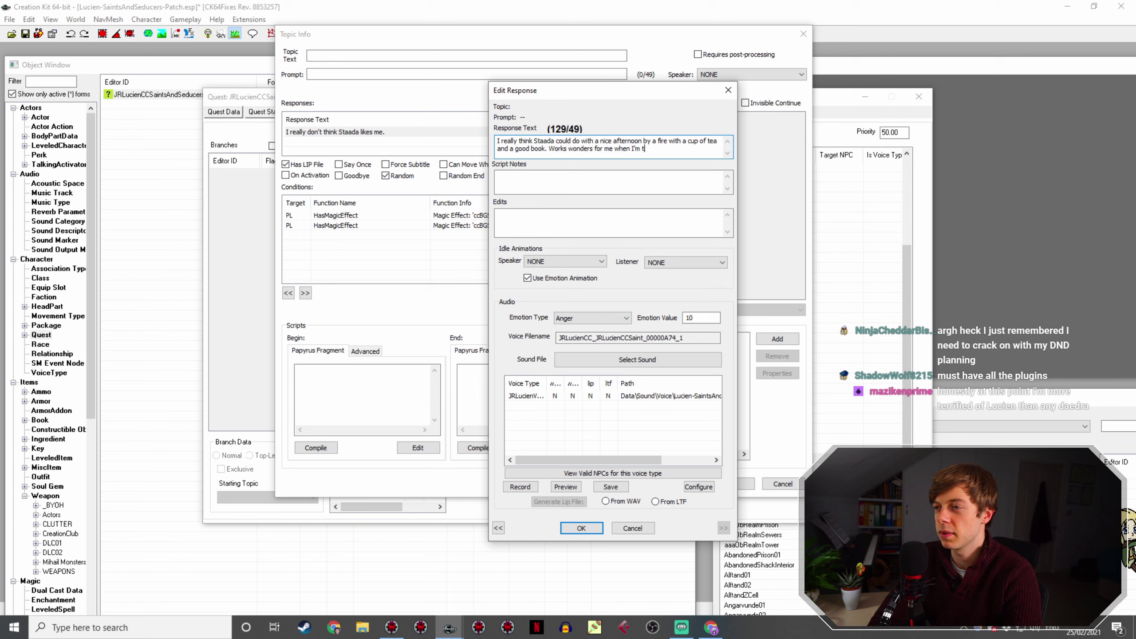
text(t )
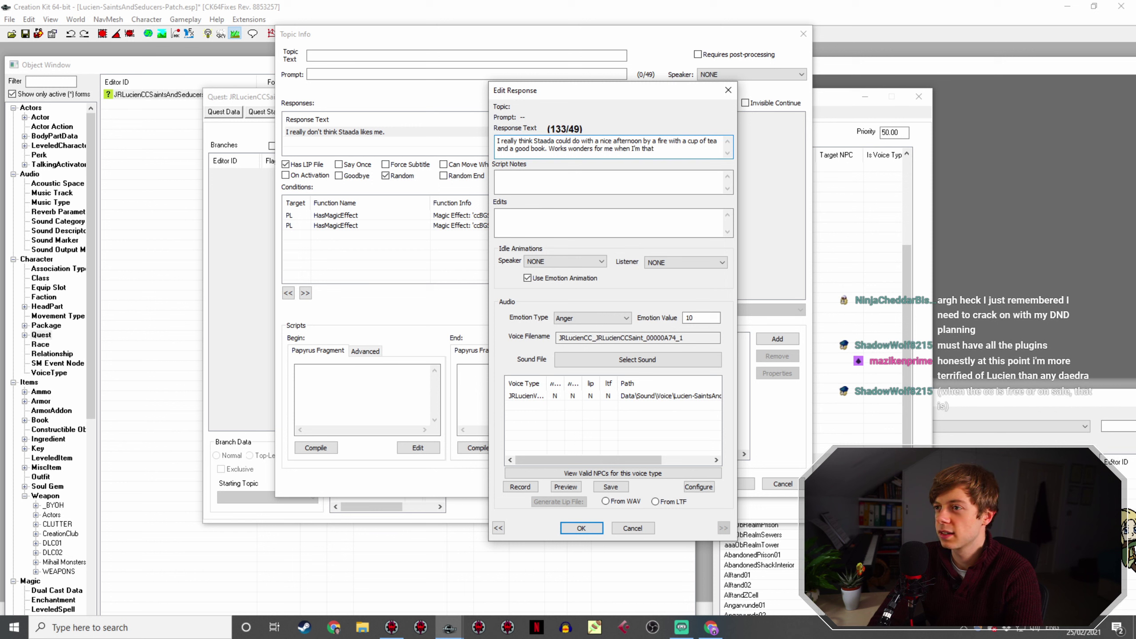
text(grumpy.)
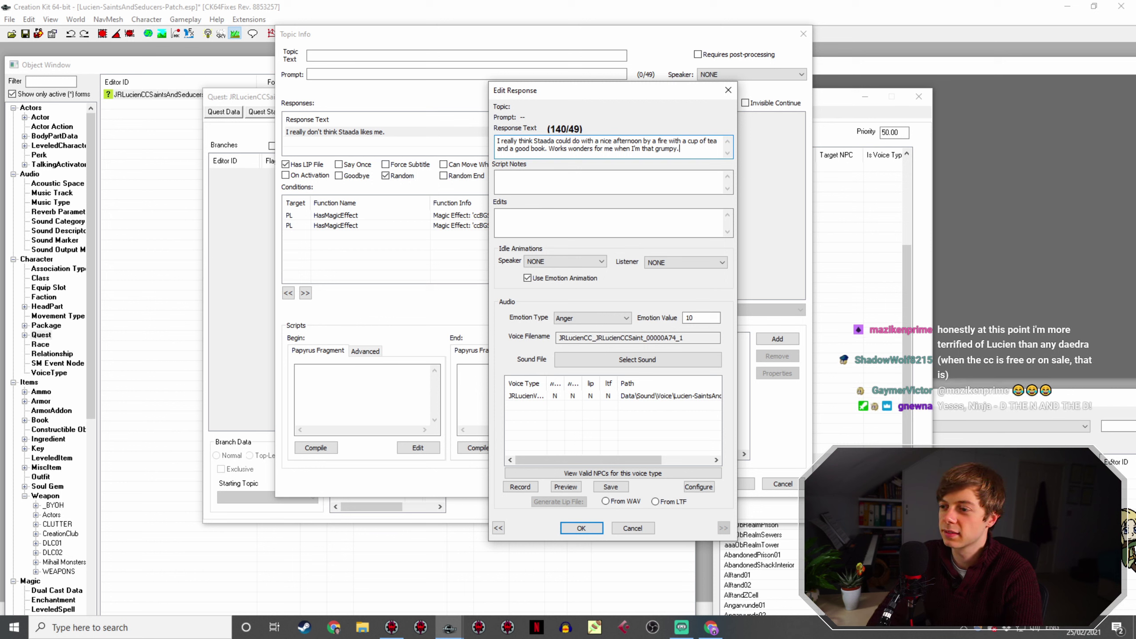
click(630, 318)
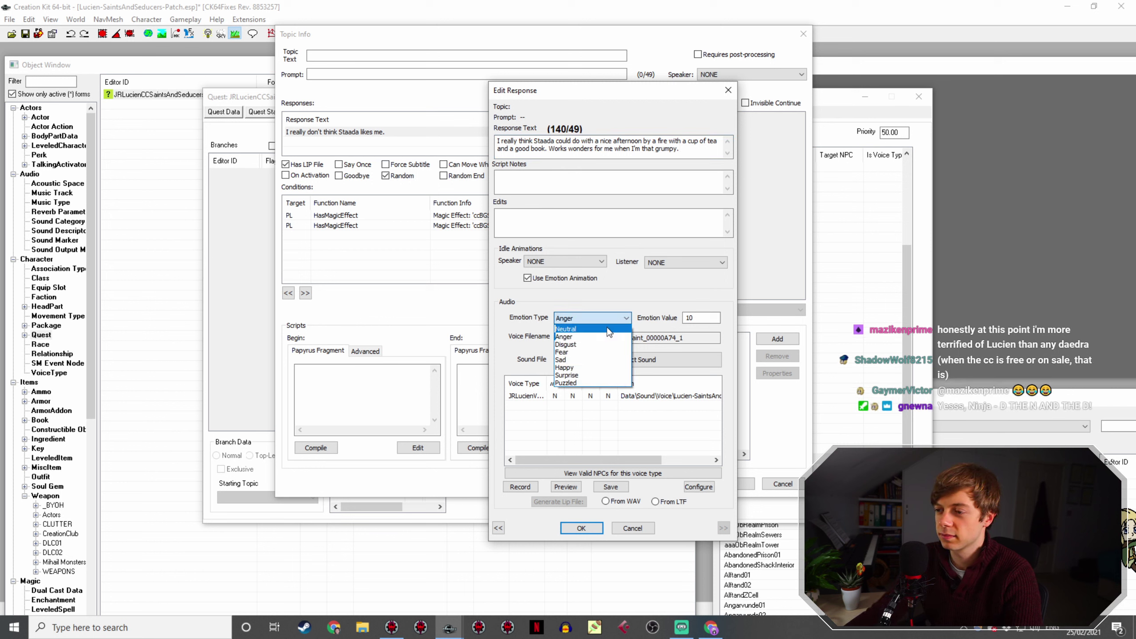
click(577, 367)
click(581, 528)
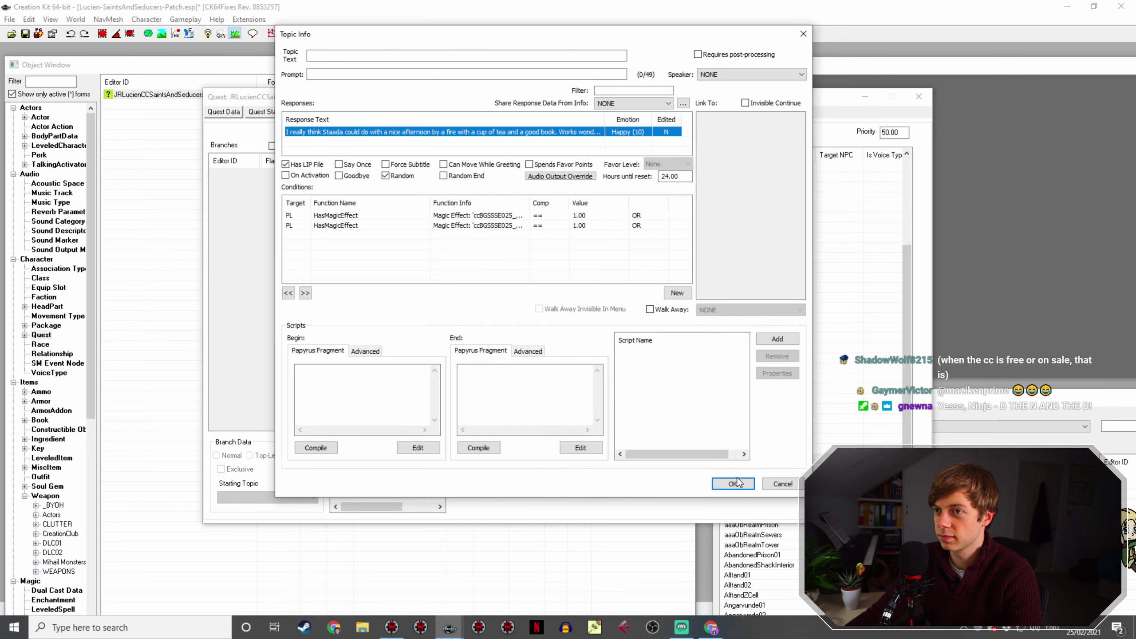
click(733, 484)
Step: Set the emotion type of the "I really don't think Staada likes me." response to Sad and accept the line
double_click(481, 288)
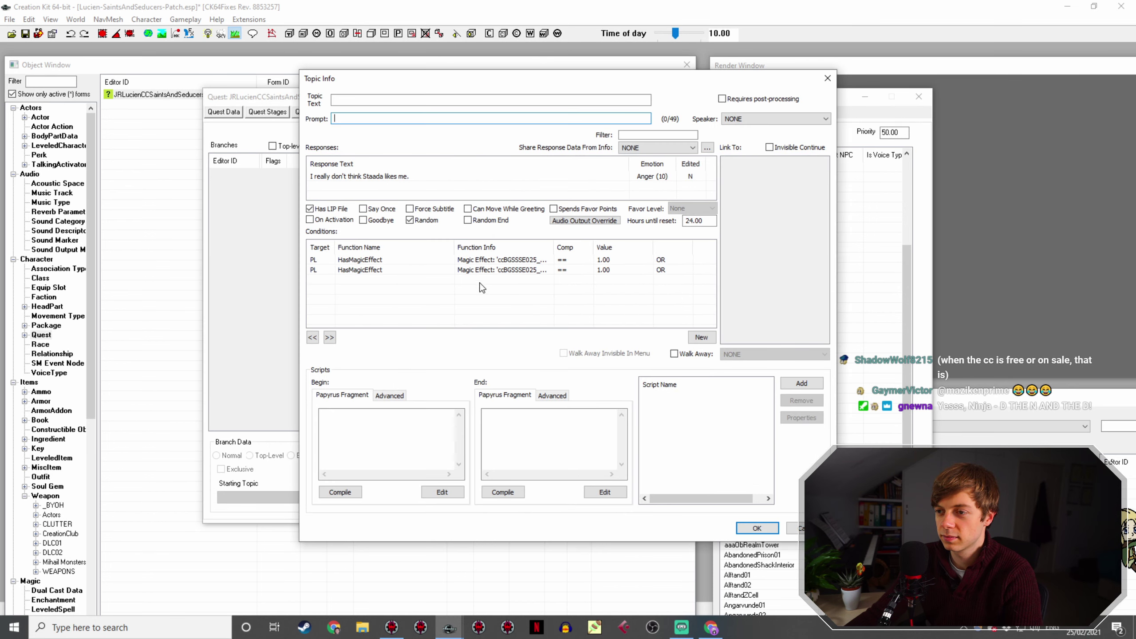
double_click(482, 176)
click(588, 318)
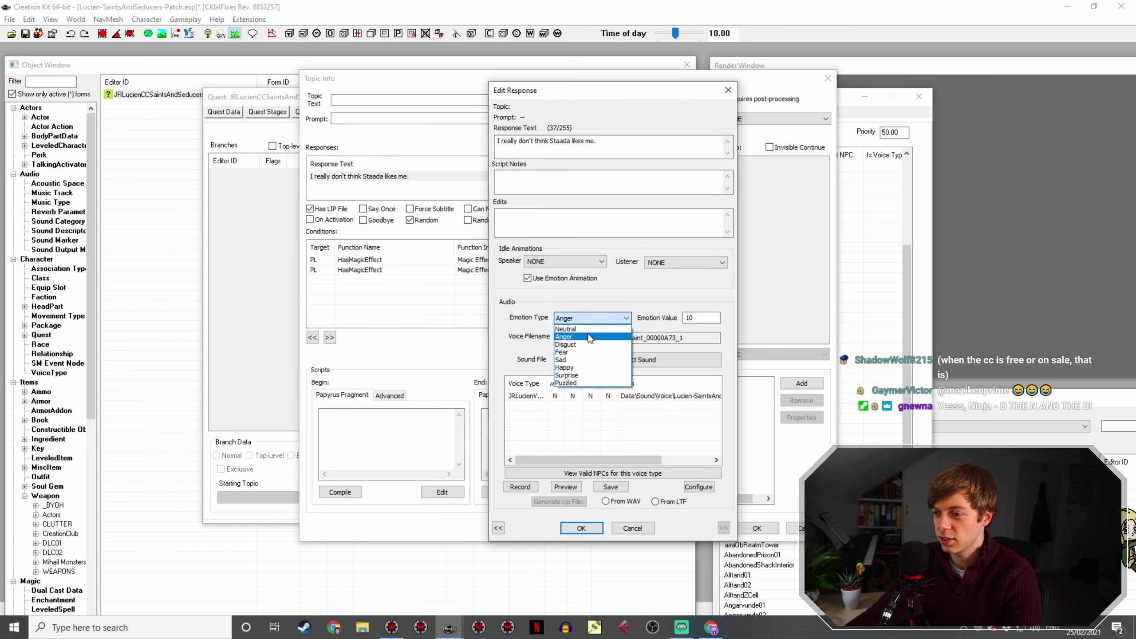
click(582, 360)
click(589, 526)
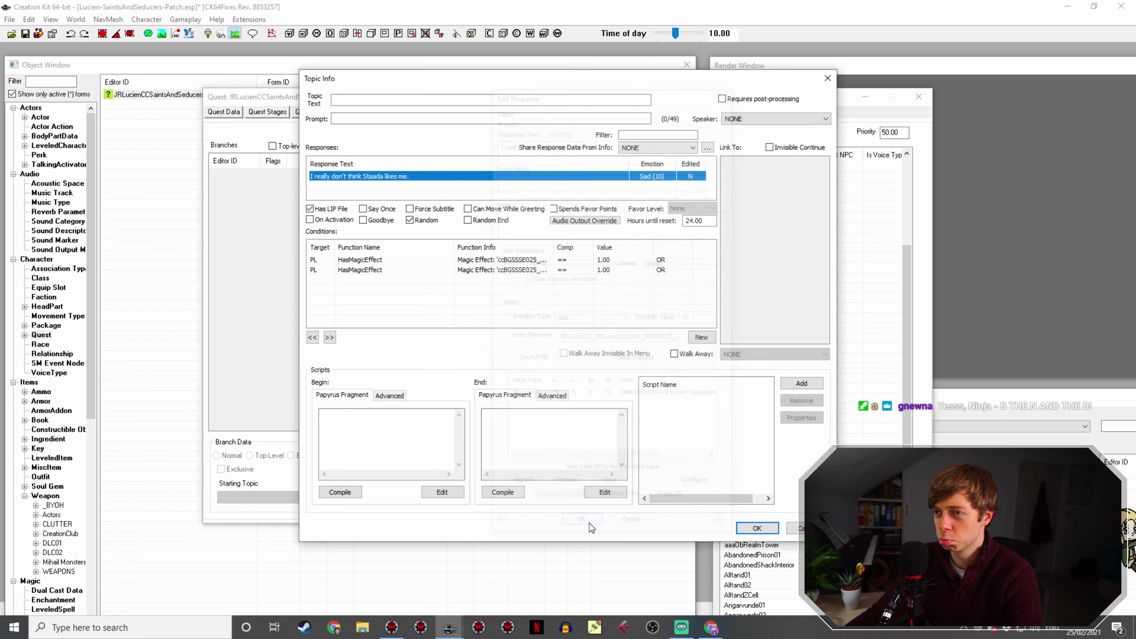
click(756, 528)
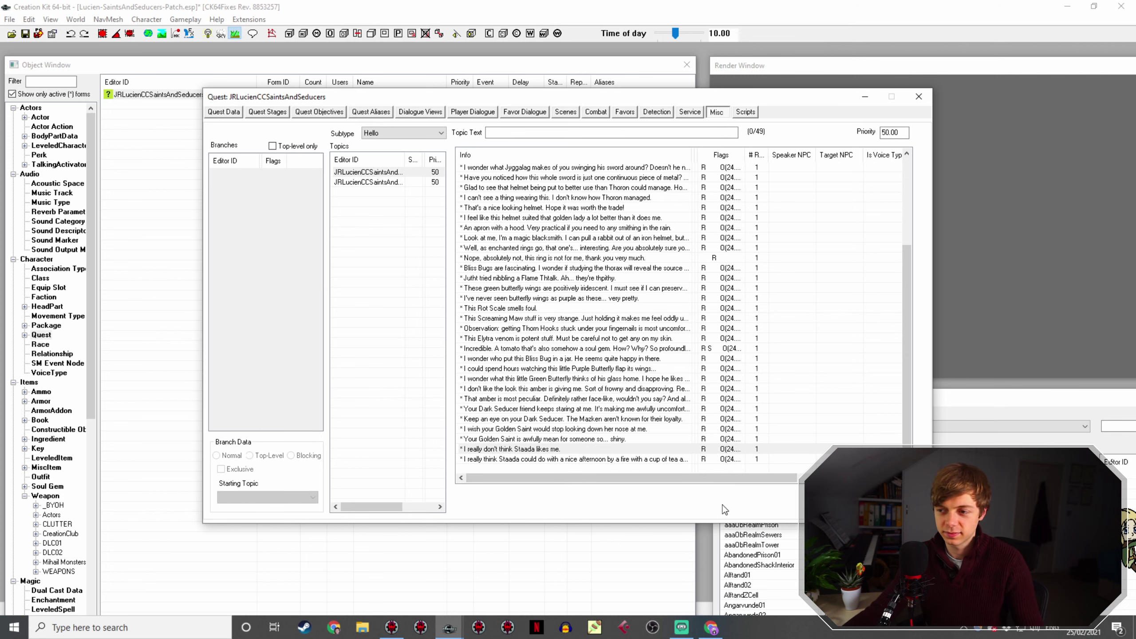
Step: Close and reopen the JRLucienCCSaintsAndSeducers quest and review the last entries in its Hello line list
key(Escape)
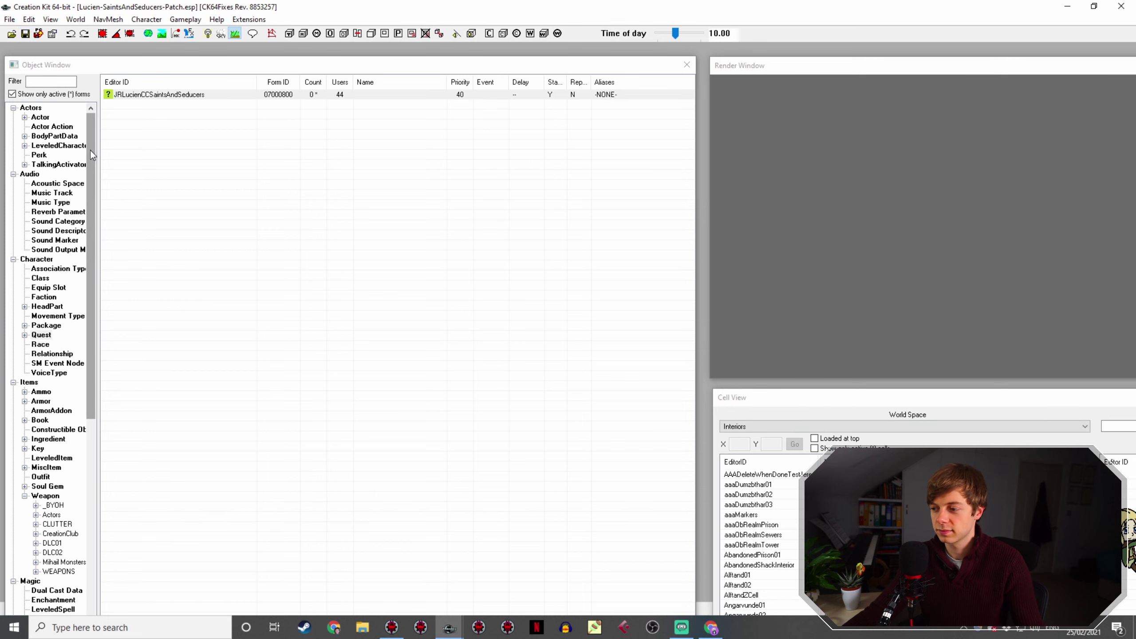
click(159, 94)
key(Return)
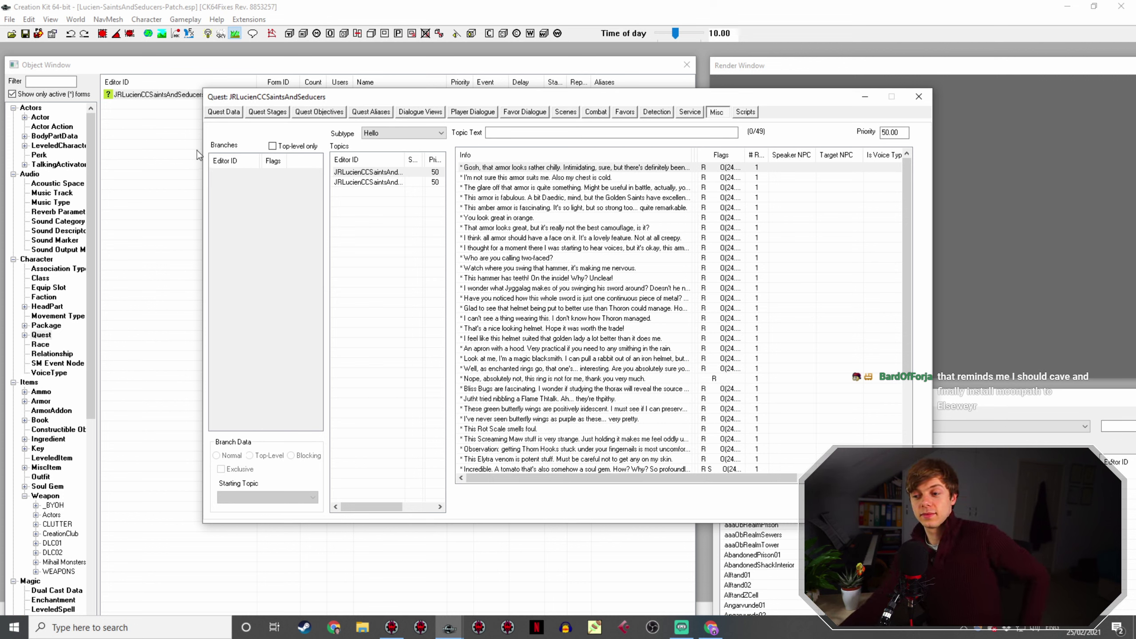
scroll(494, 265, down, 4)
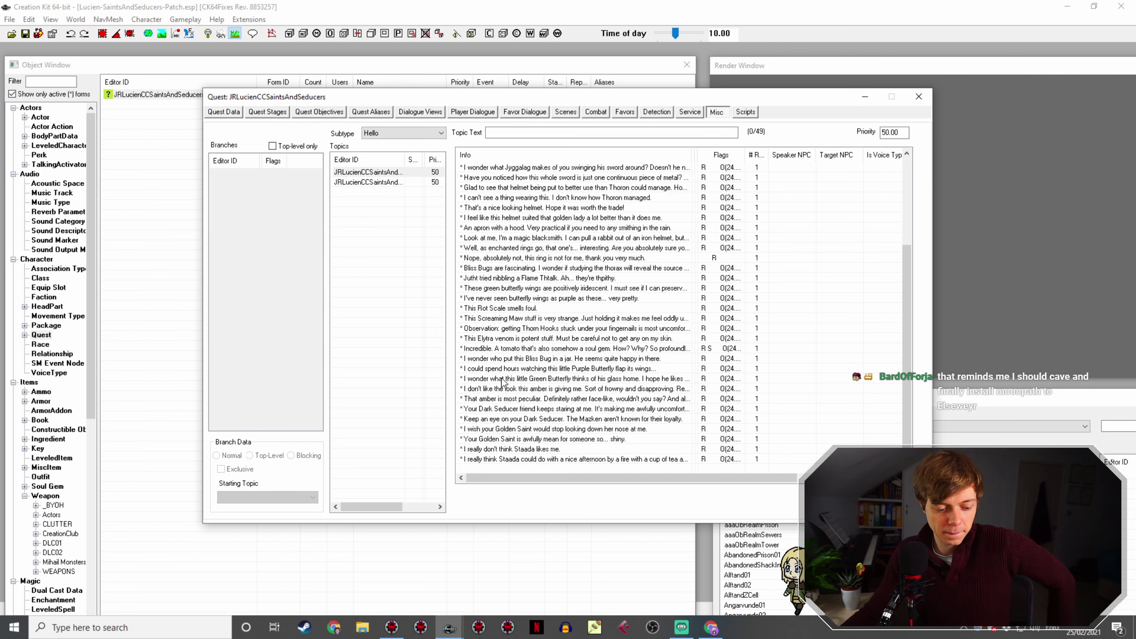
Step: Switch to Chrome and review the spells, creatures, NPCs and differences on the Saints & Seducers wiki page, closing the last Staada line's info
double_click(490, 459)
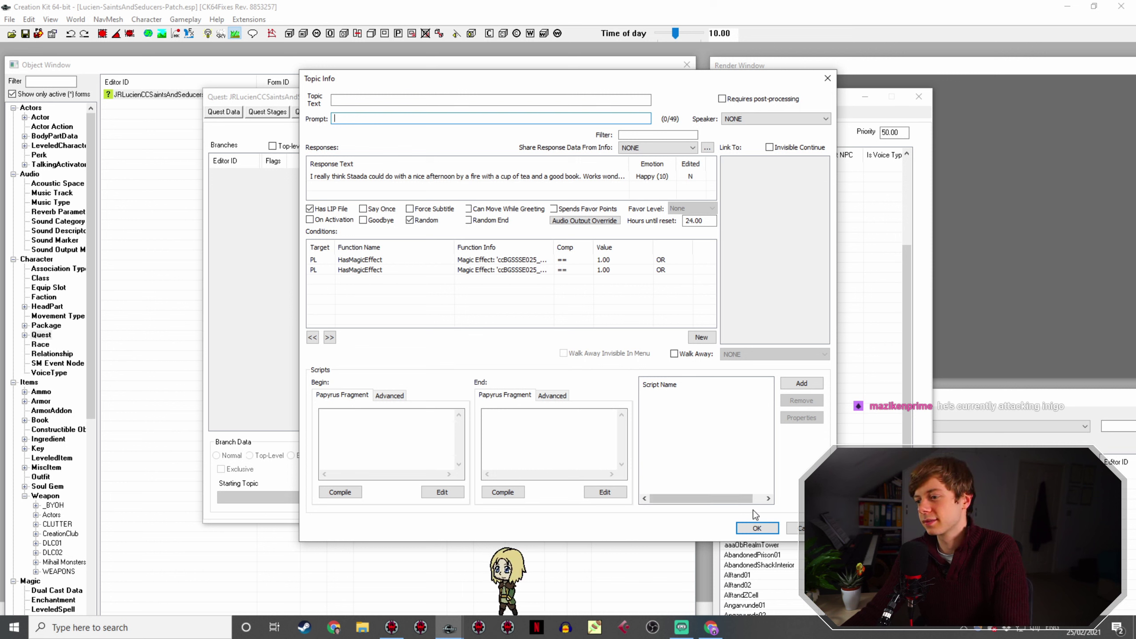
click(712, 627)
key(ctrl+1)
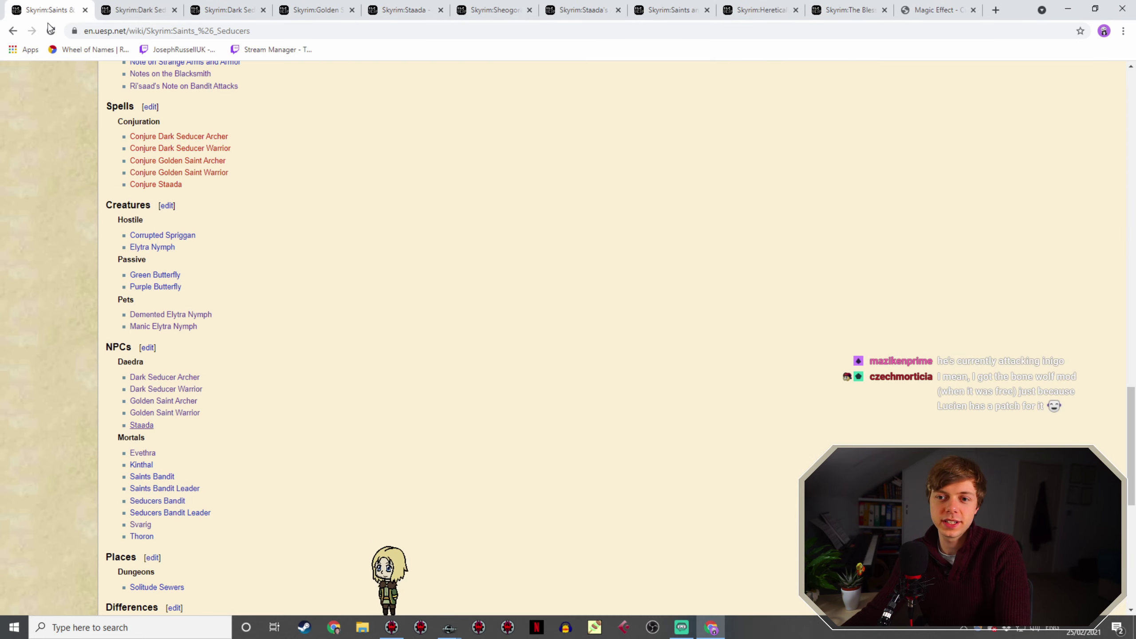
scroll(254, 135, down, 4)
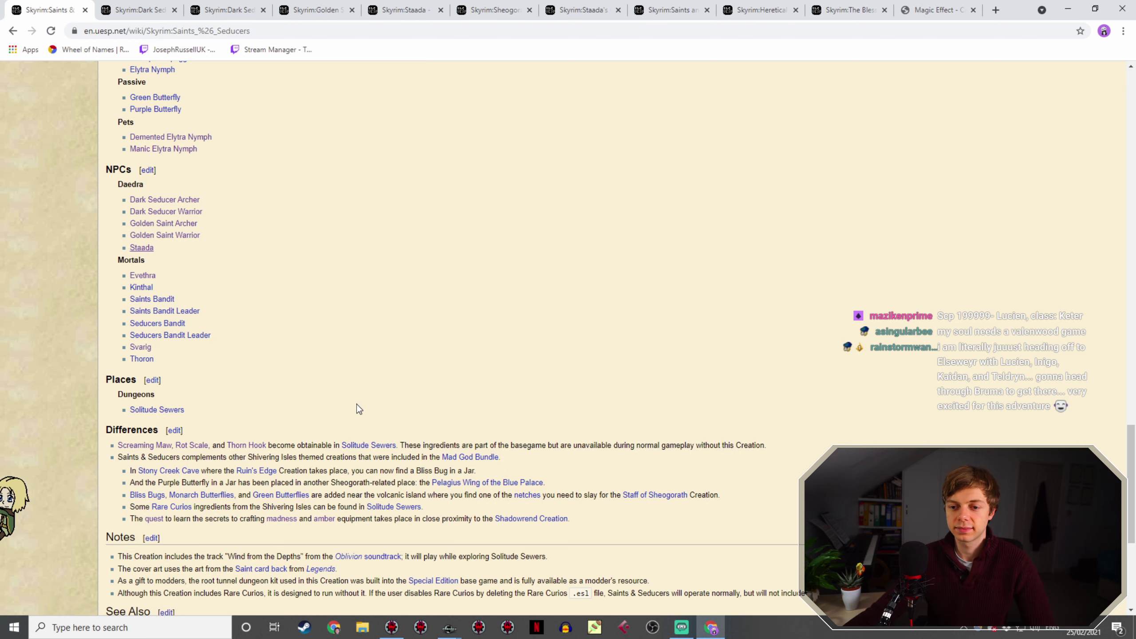
scroll(356, 405, down, 3)
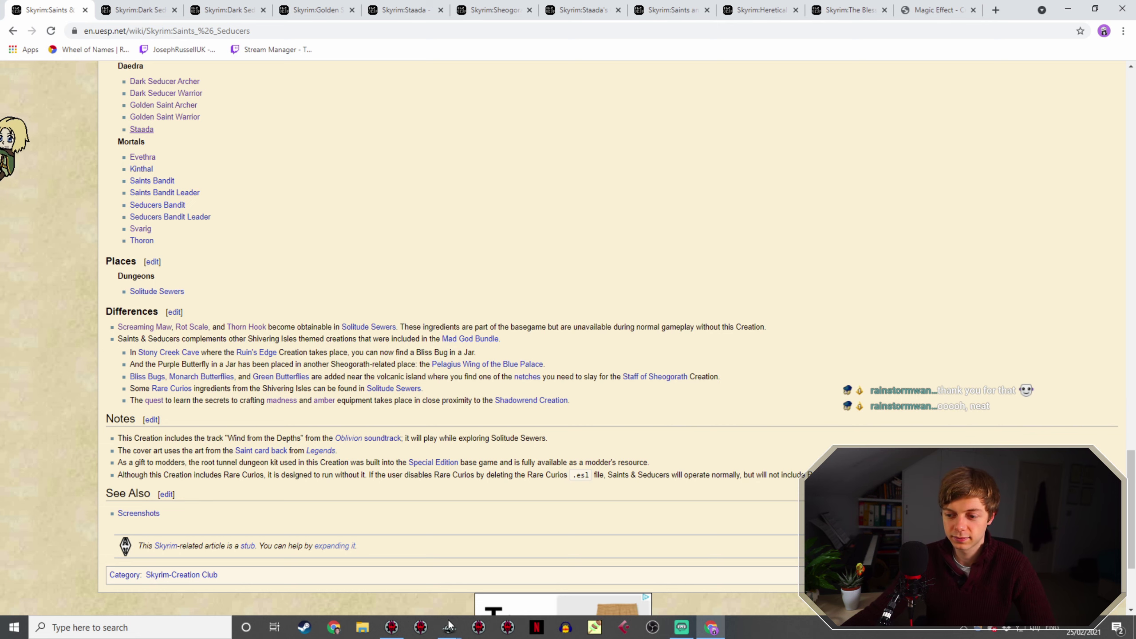
mouse_move(449, 625)
click(493, 577)
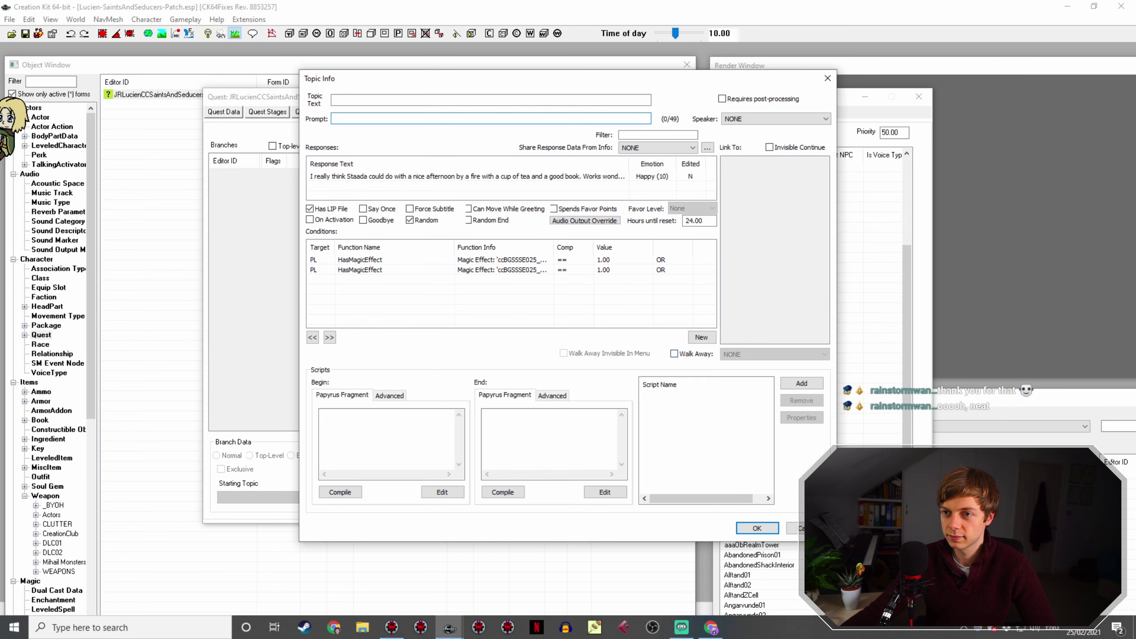
click(757, 531)
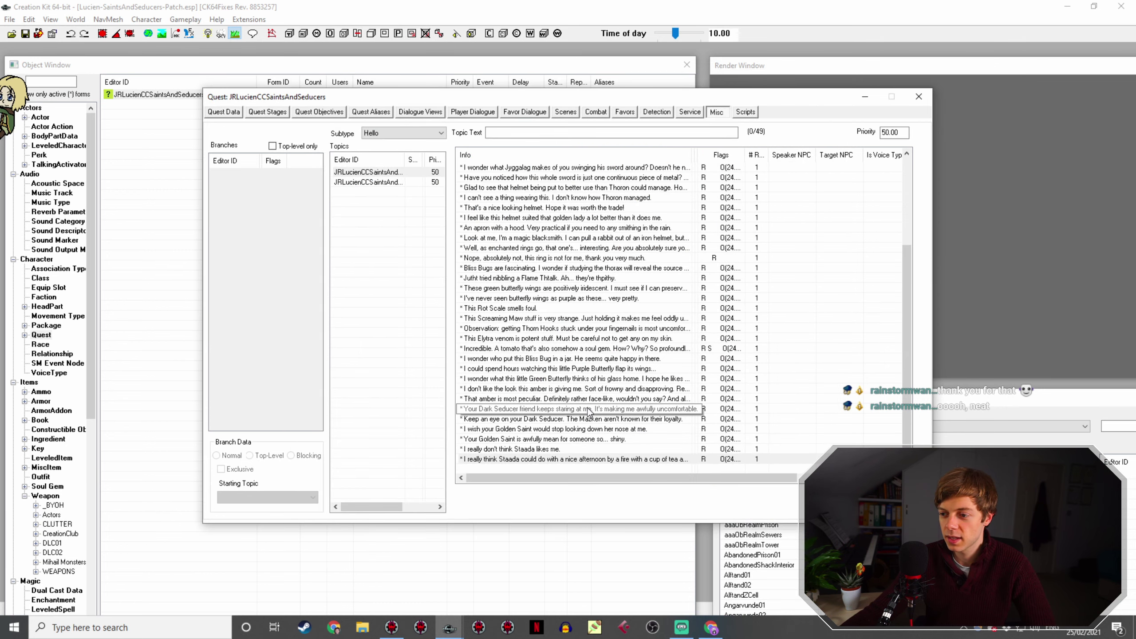
click(712, 627)
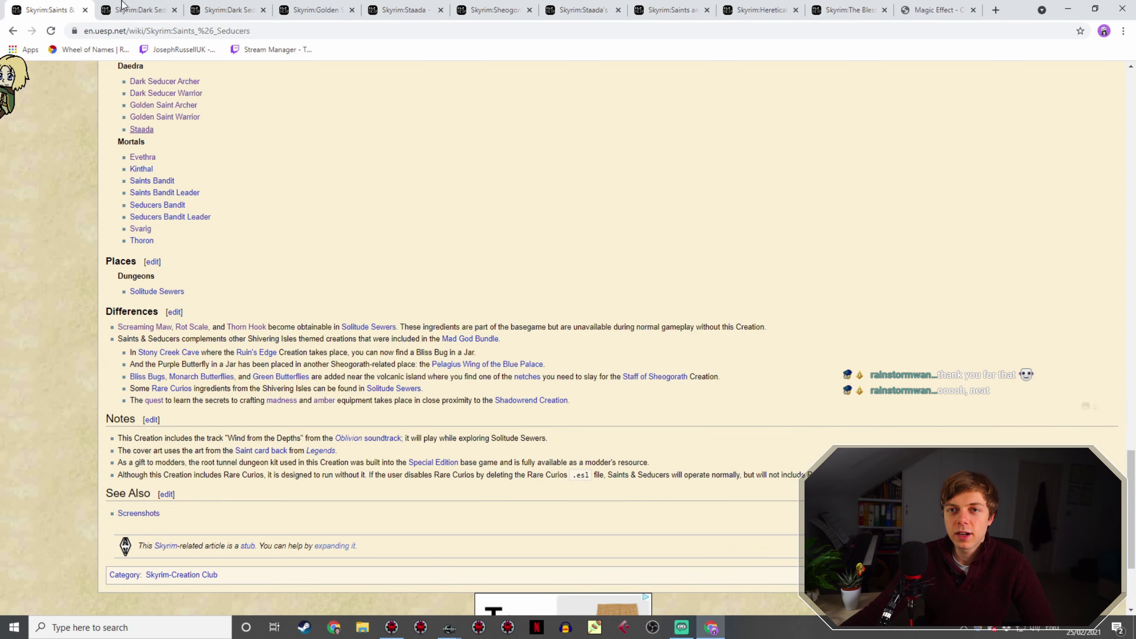
scroll(308, 210, up, 6)
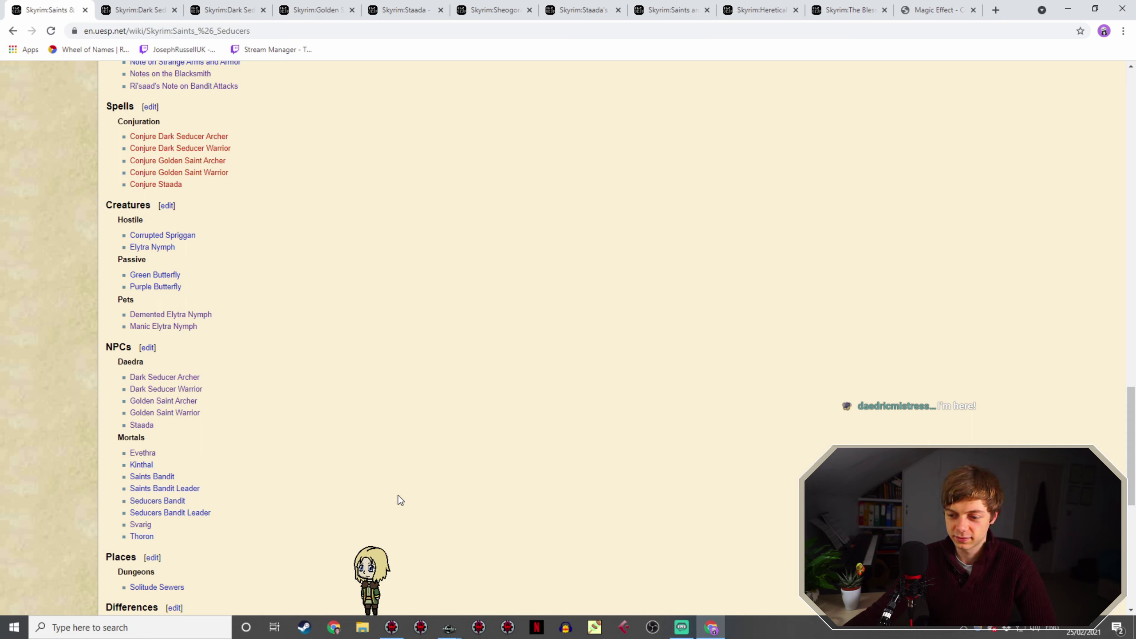
Step: Return to the Creation Kit and add a new info to the quest's combat Taunt topic
mouse_move(449, 627)
click(498, 571)
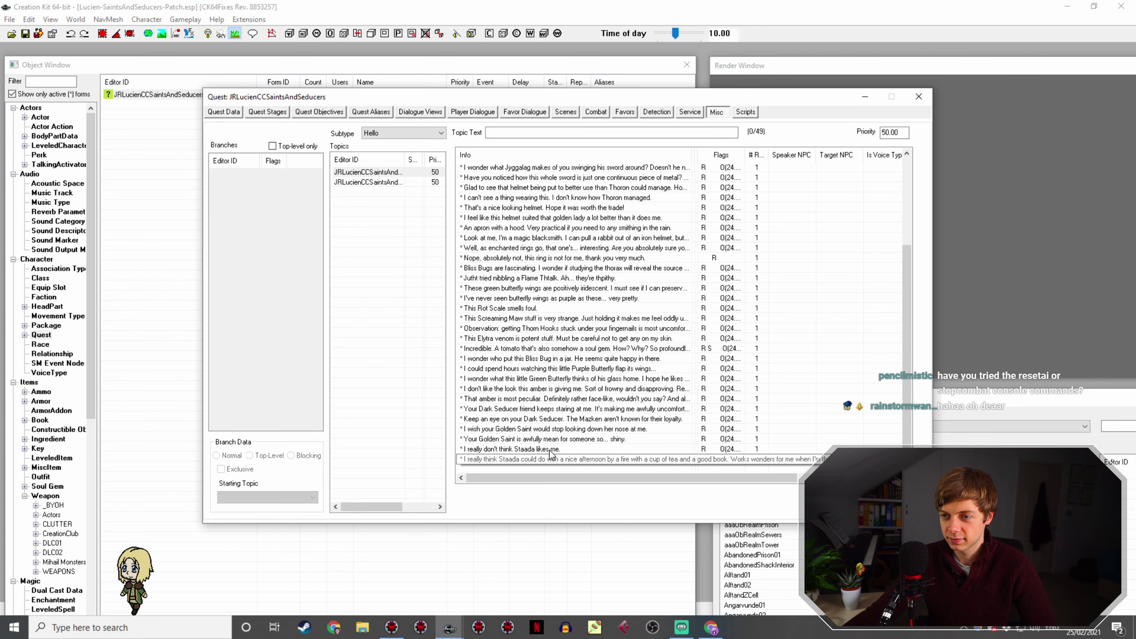
click(386, 182)
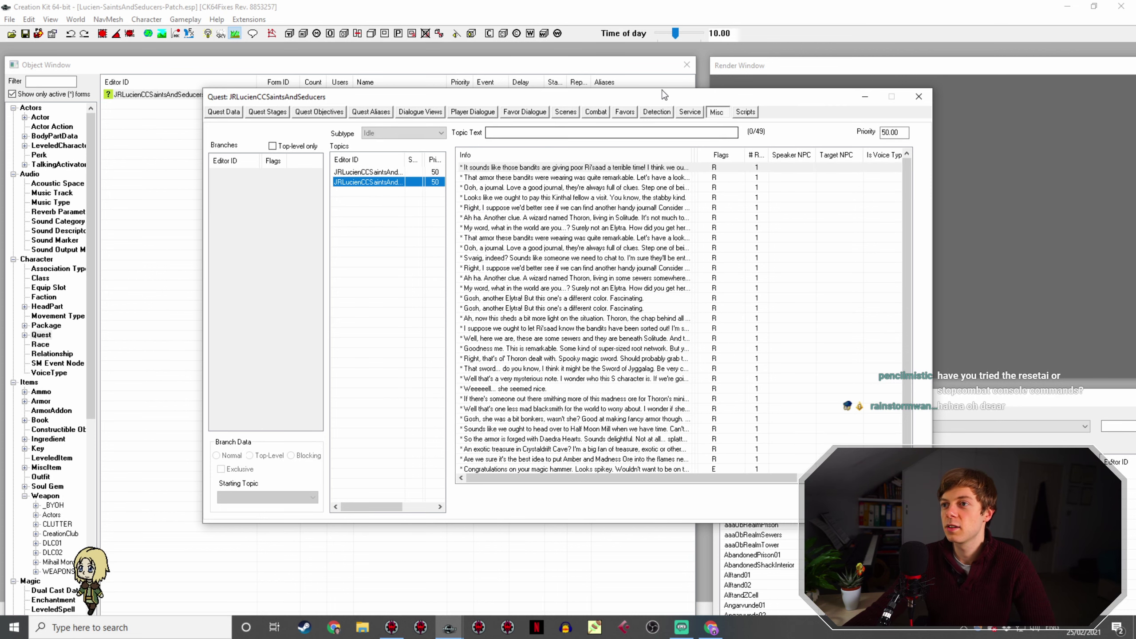
click(597, 112)
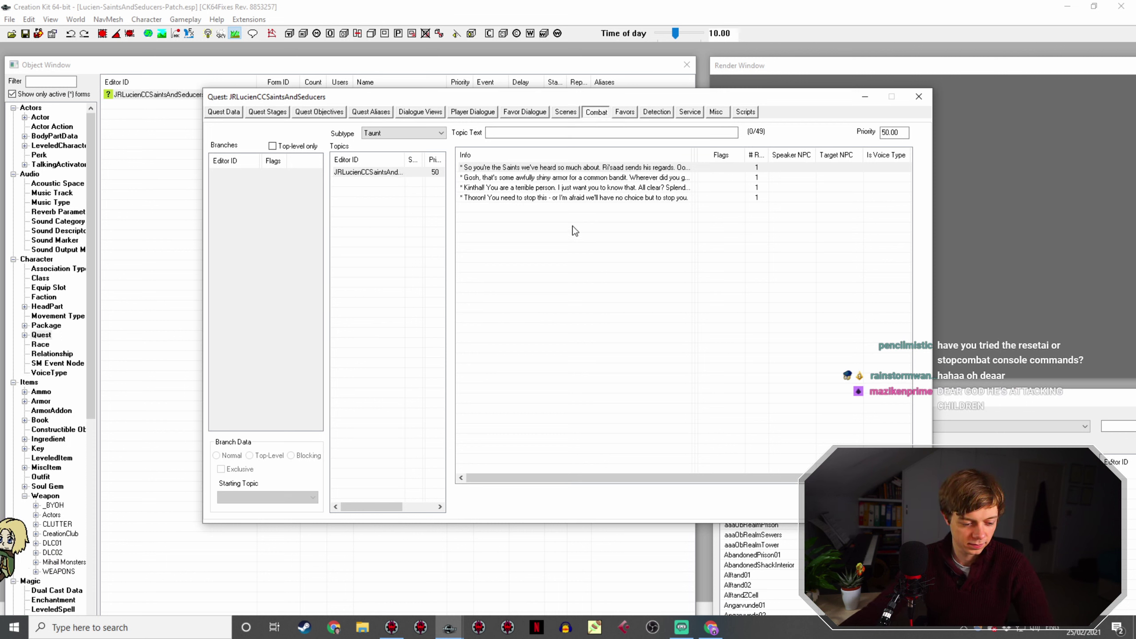
right_click(502, 208)
click(529, 215)
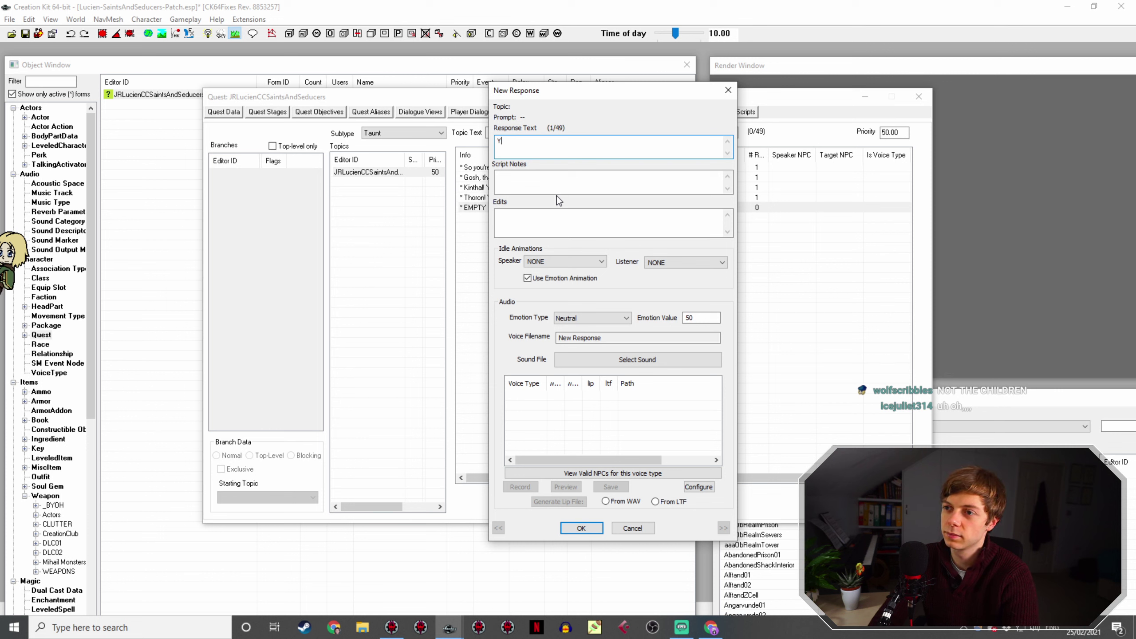
text(You)
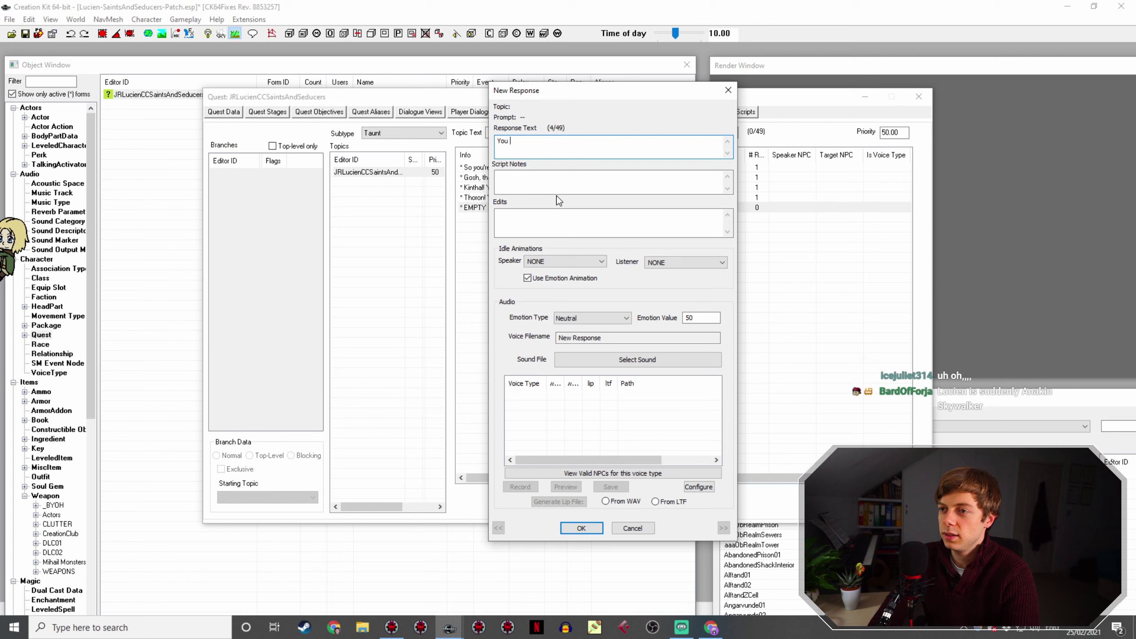
text( really don't seem as)
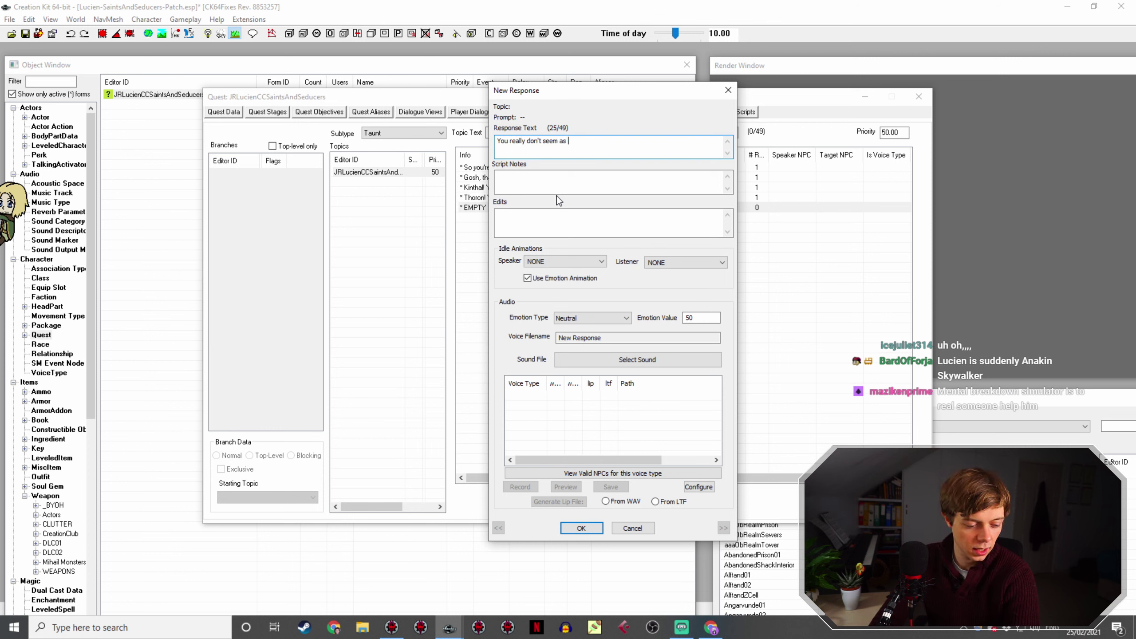
key(BackSpace)
key(BackSpace)
key(BackSpace)
key(BackSpace)
key(BackSpace)
key(BackSpace)
key(BackSpace)
key(BackSpace)
key(BackSpace)
key(BackSpace)
key(BackSpace)
key(BackSpace)
key(BackSpace)
key(BackSpace)
key(BackSpace)
key(BackSpace)
key(BackSpace)
key(BackSpace)
key(BackSpace)
key(BackSpace)
Step: Recheck the creatures and NPCs on the Saints & Seducers wiki page in Chrome and close the new taunt without a response
key(alt+Tab)
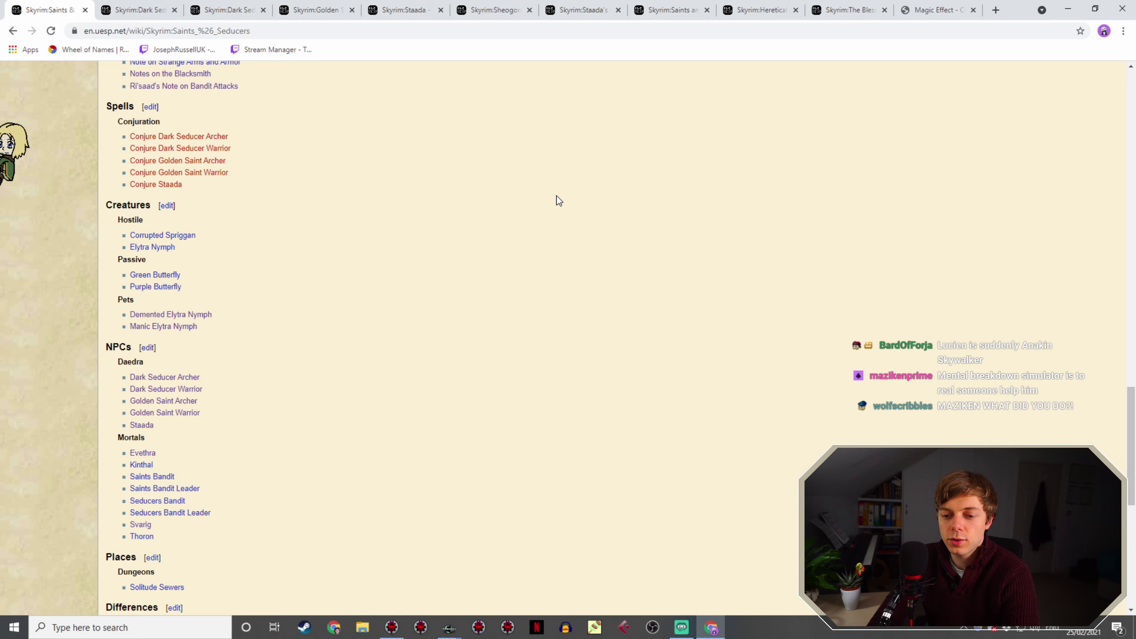
scroll(475, 286, down, 4)
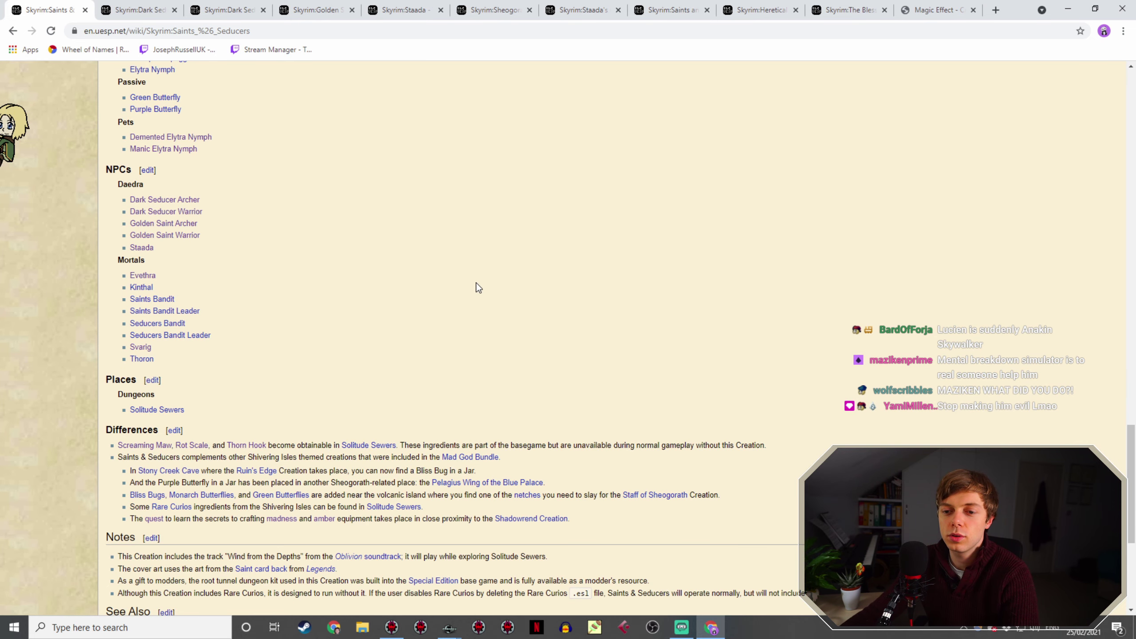
scroll(452, 291, up, 3)
mouse_move(450, 628)
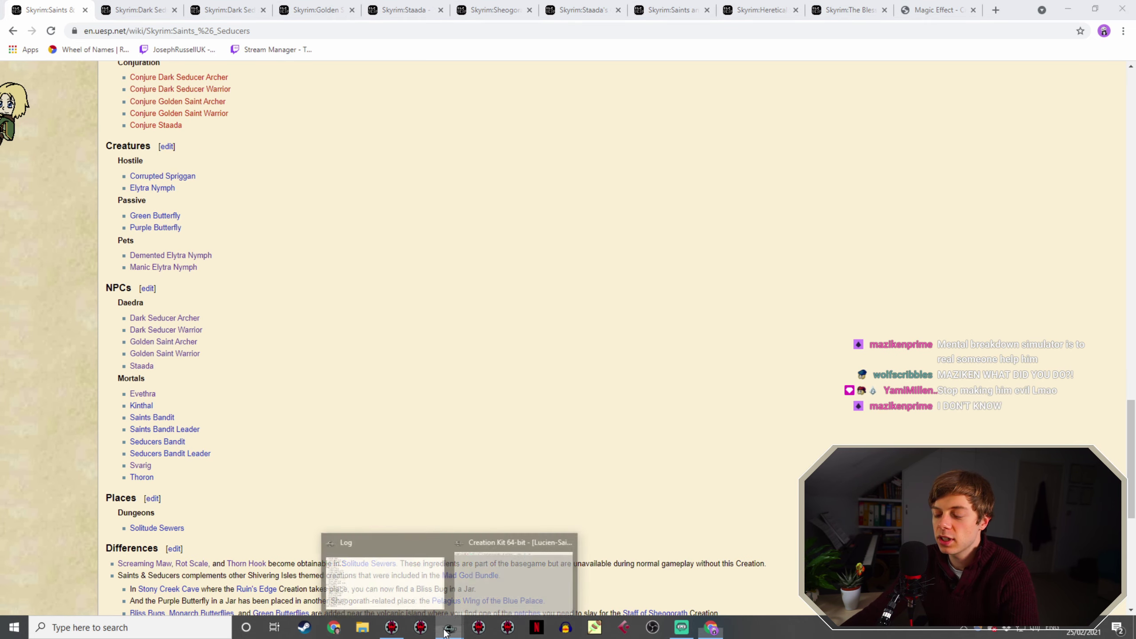
click(484, 594)
key(Escape)
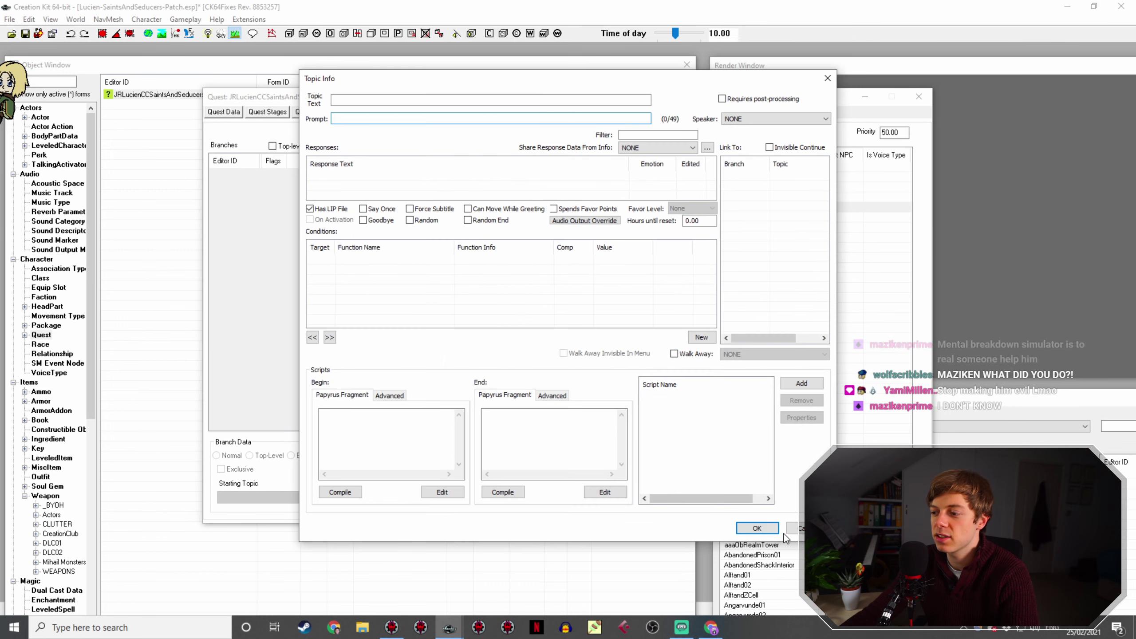
key(Escape)
Step: Copy the bandit faction and Golden Saint armor conditions, without the GetStageDone ones, from the "So you're the Saints" taunt, discarding changes to that taunt
double_click(562, 169)
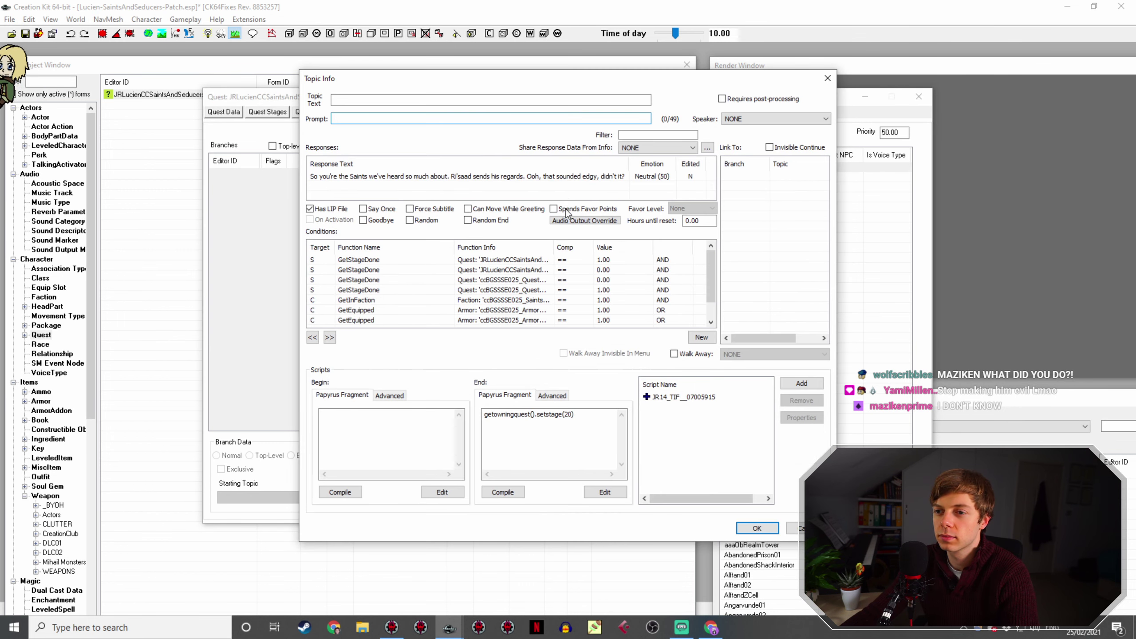
scroll(502, 286, down, 1)
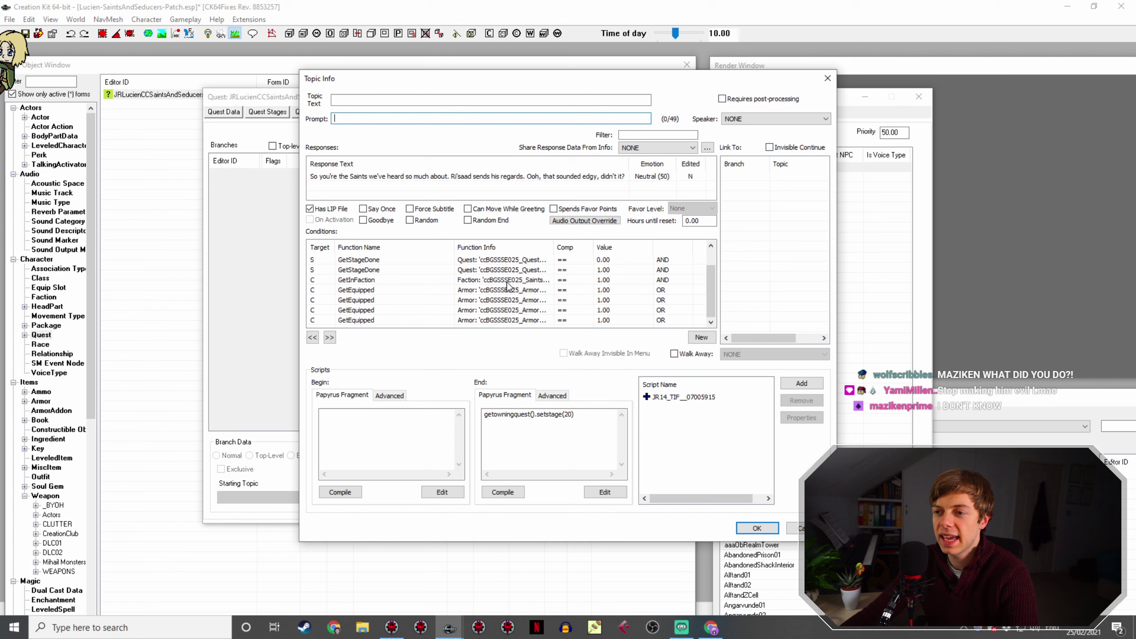
click(506, 280)
drag(555, 248, 646, 249)
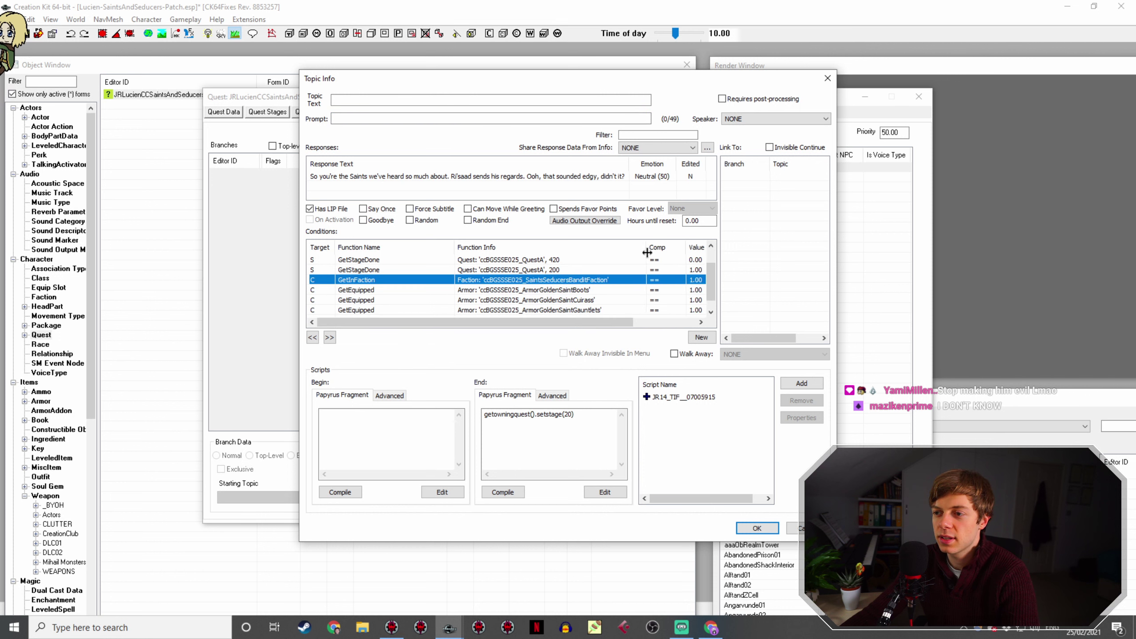
scroll(613, 291, down, 1)
scroll(587, 313, up, 3)
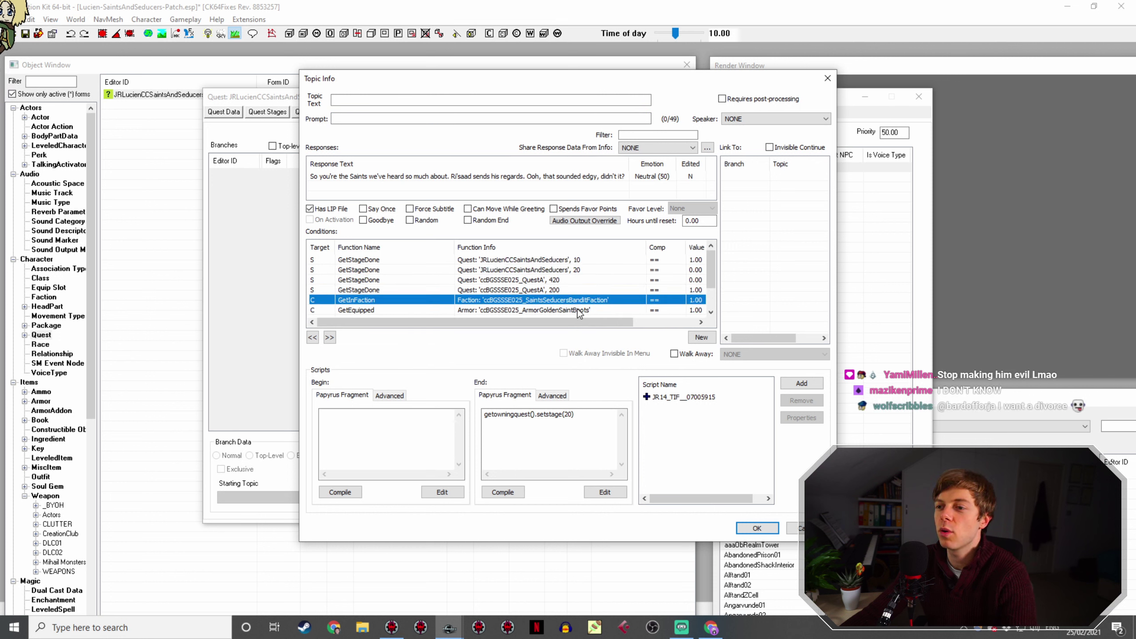
click(587, 259)
scroll(586, 264, down, 4)
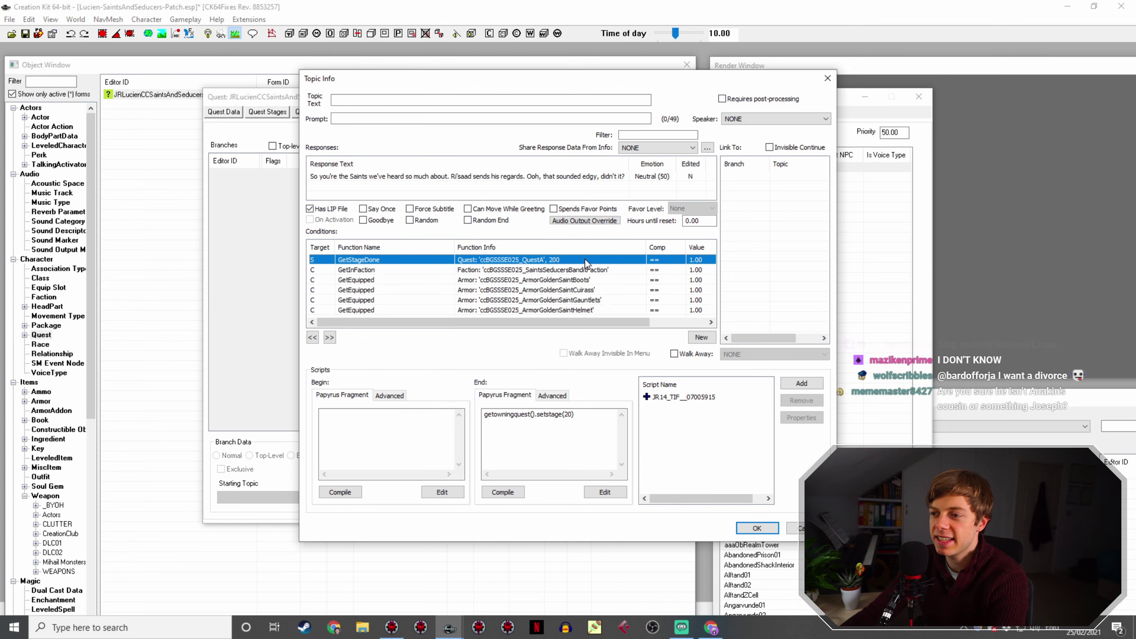
right_click(586, 269)
click(637, 329)
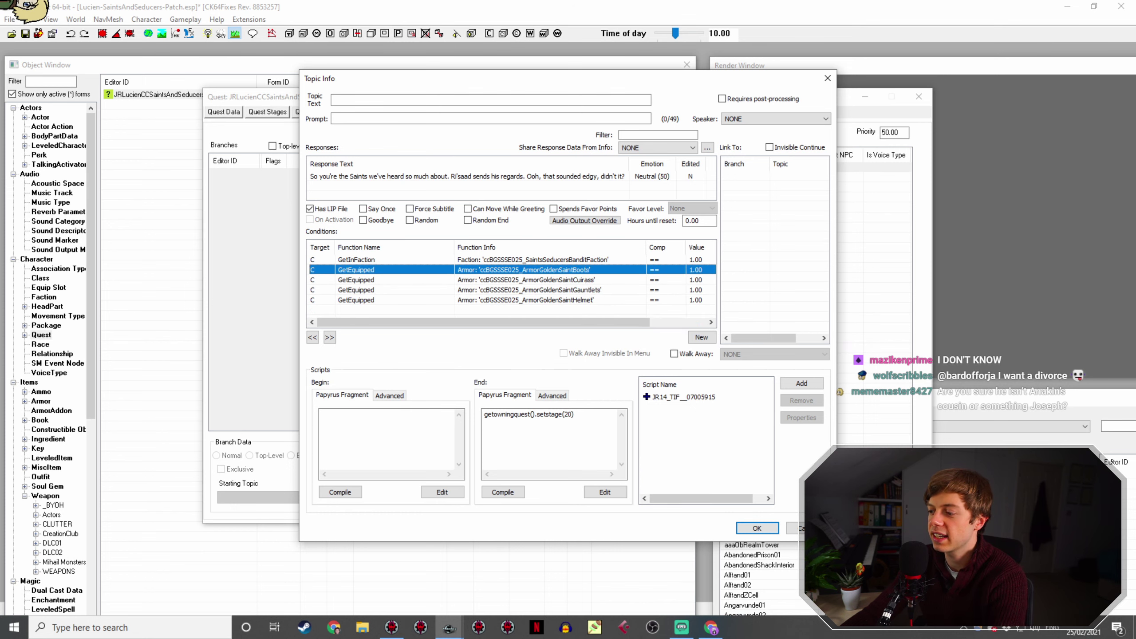
click(757, 528)
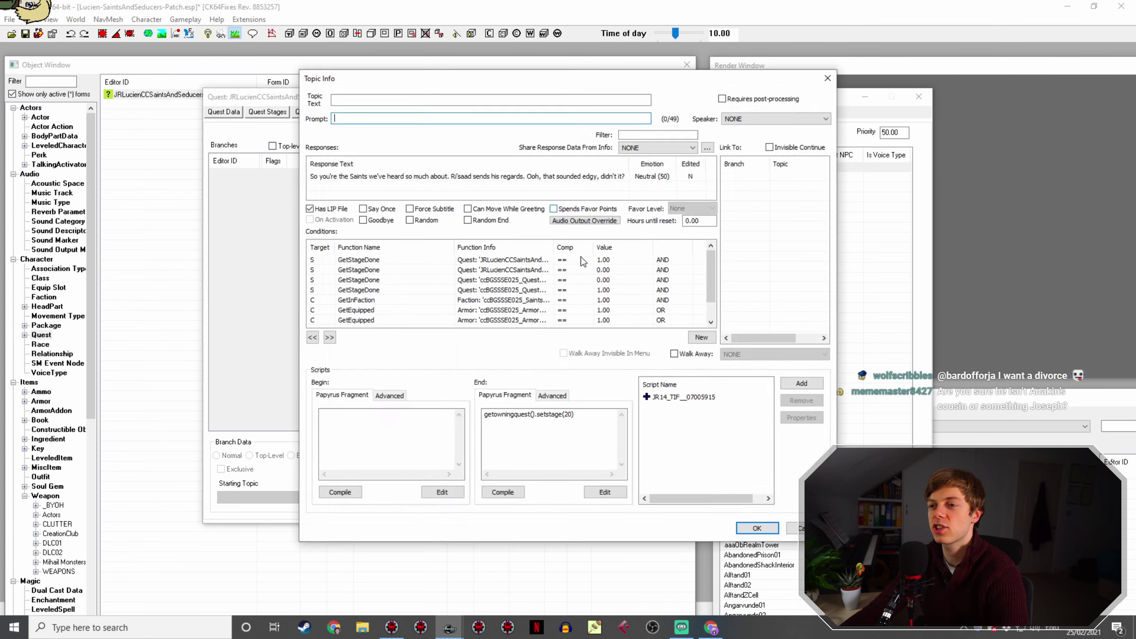
click(750, 532)
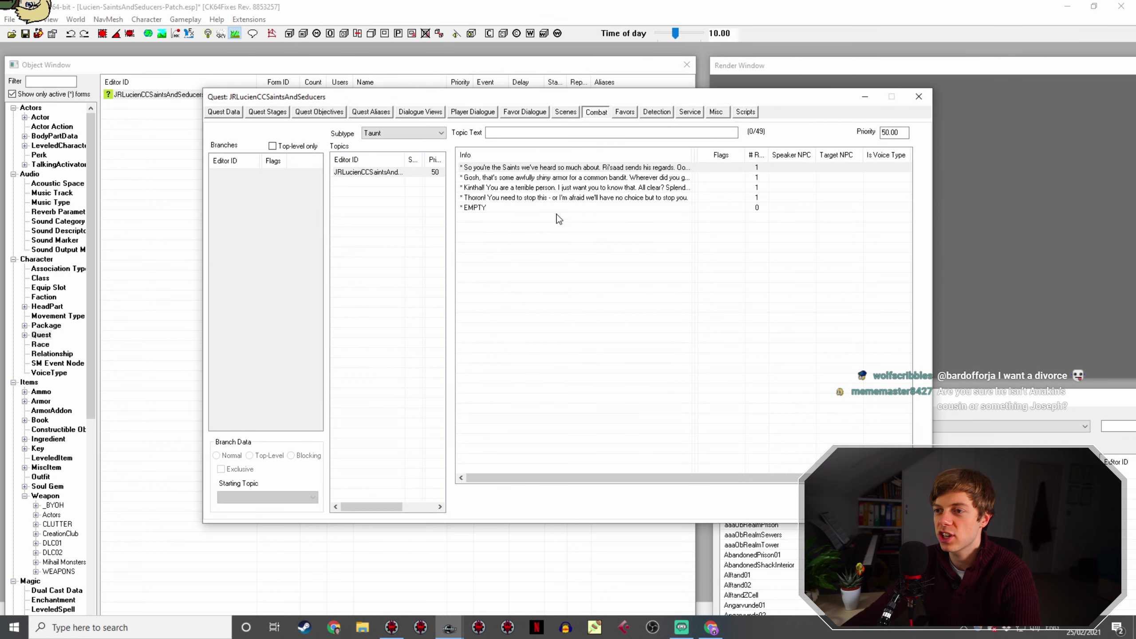
Step: Write the empty taunt's response as "You really don't seem as saintly as your name implies."
double_click(498, 208)
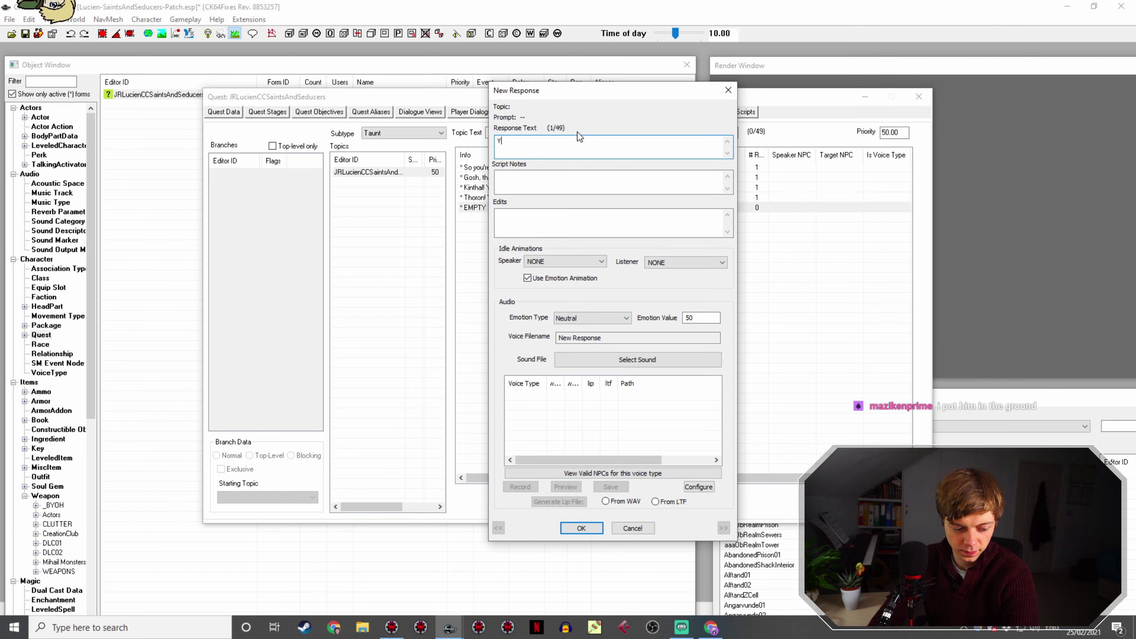
text(i)
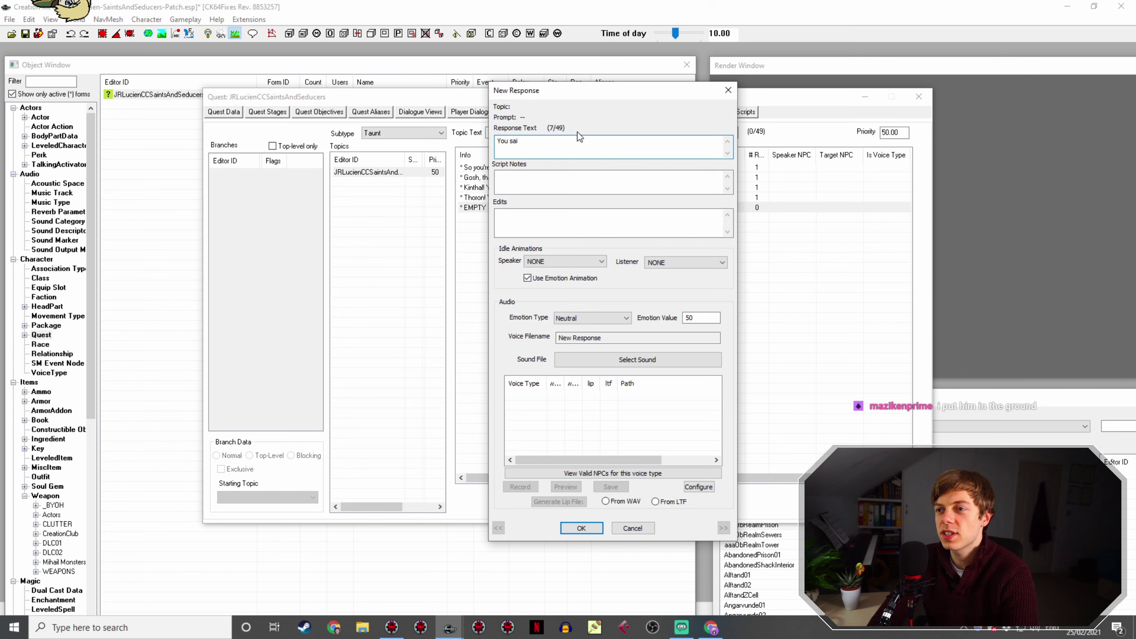
text(n)
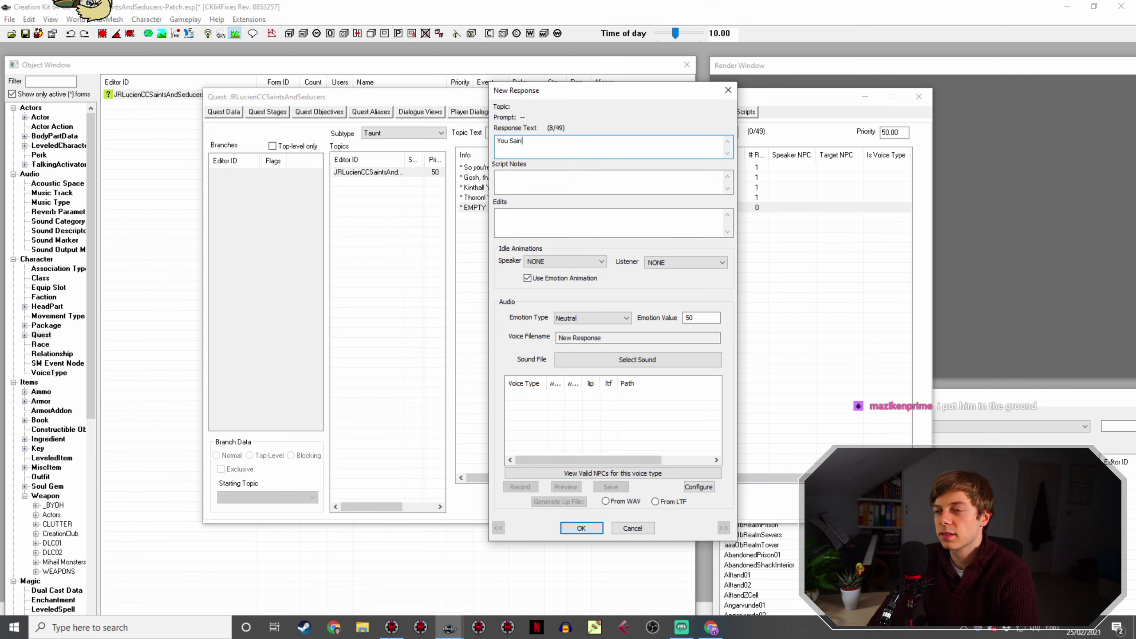
text(ts really)
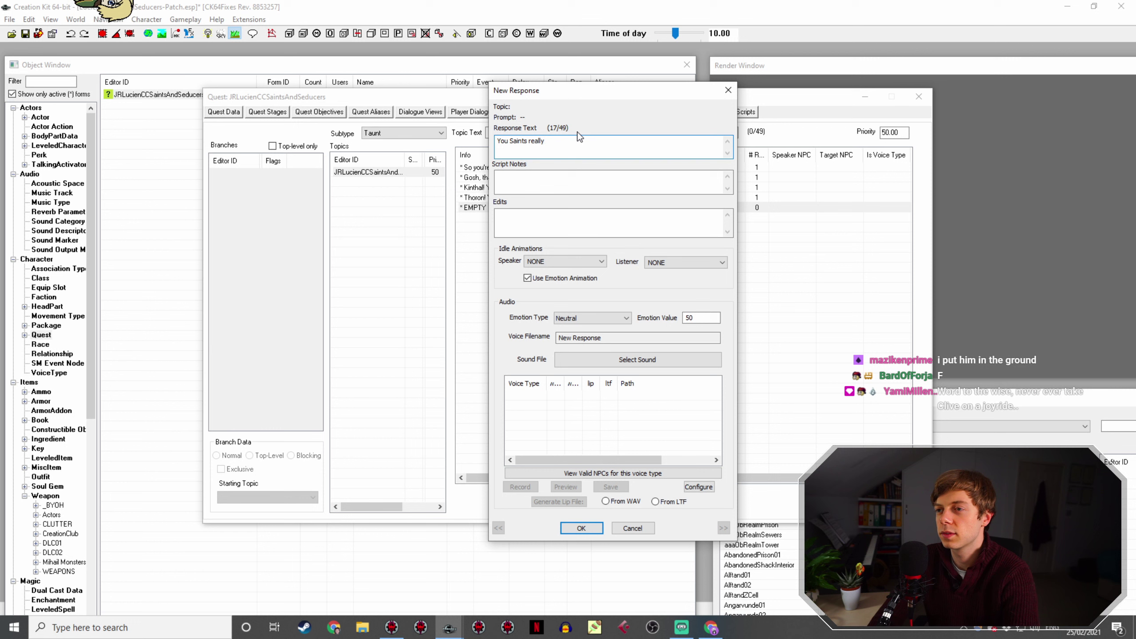
key(BackSpace)
key(BackSpace)
key(BackSpace)
text(really don't seem as saintly as your nam)
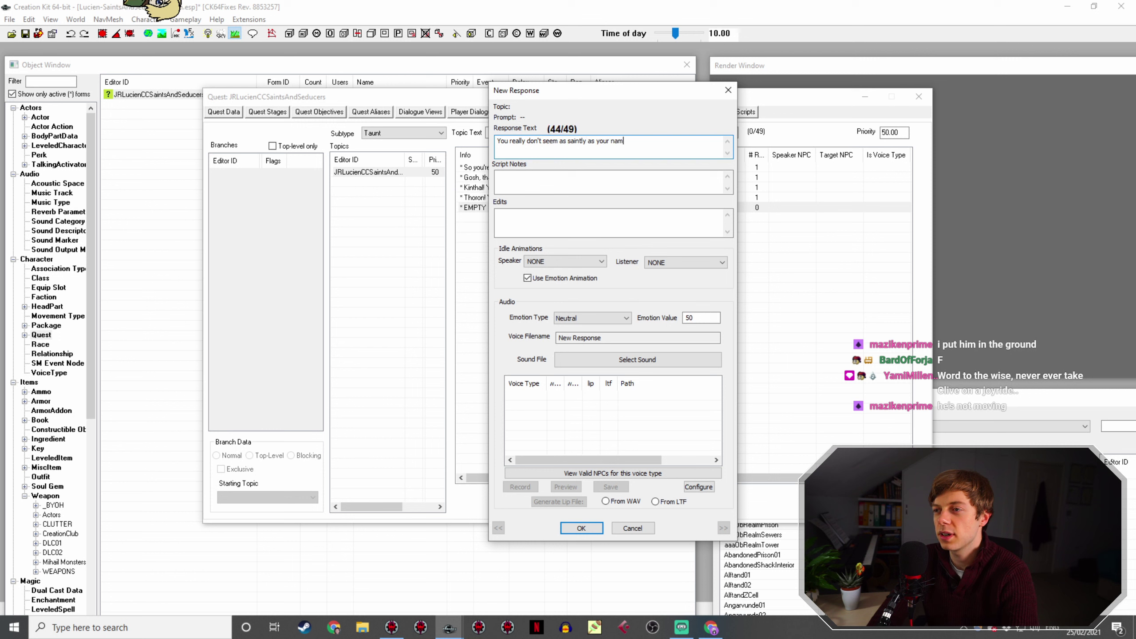
text(implies.)
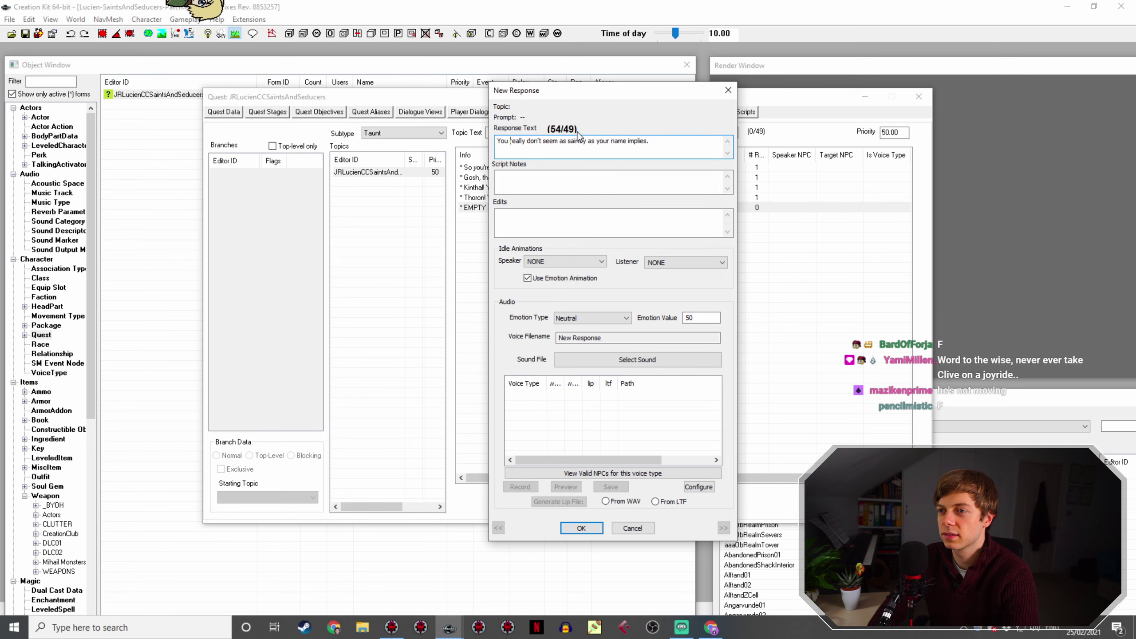
Step: Change the response's opening to "You know, you really", paste the copied faction and armor conditions into the taunt and mark it Random
key(Home)
key(ctrl+Right)
text(know, you)
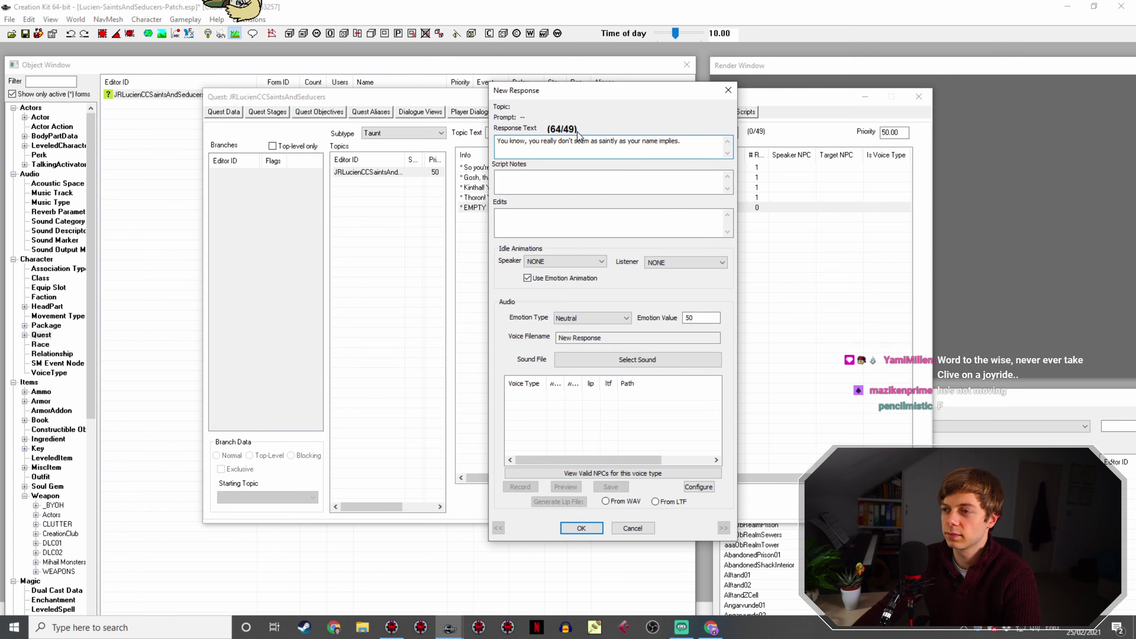
key(Return)
right_click(448, 268)
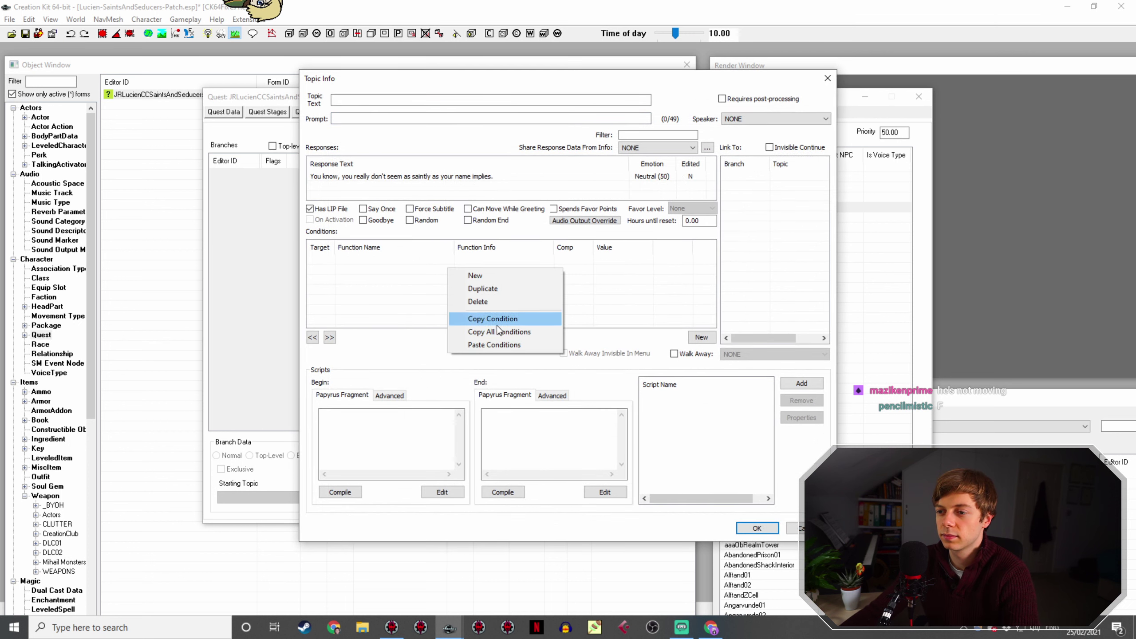
click(501, 345)
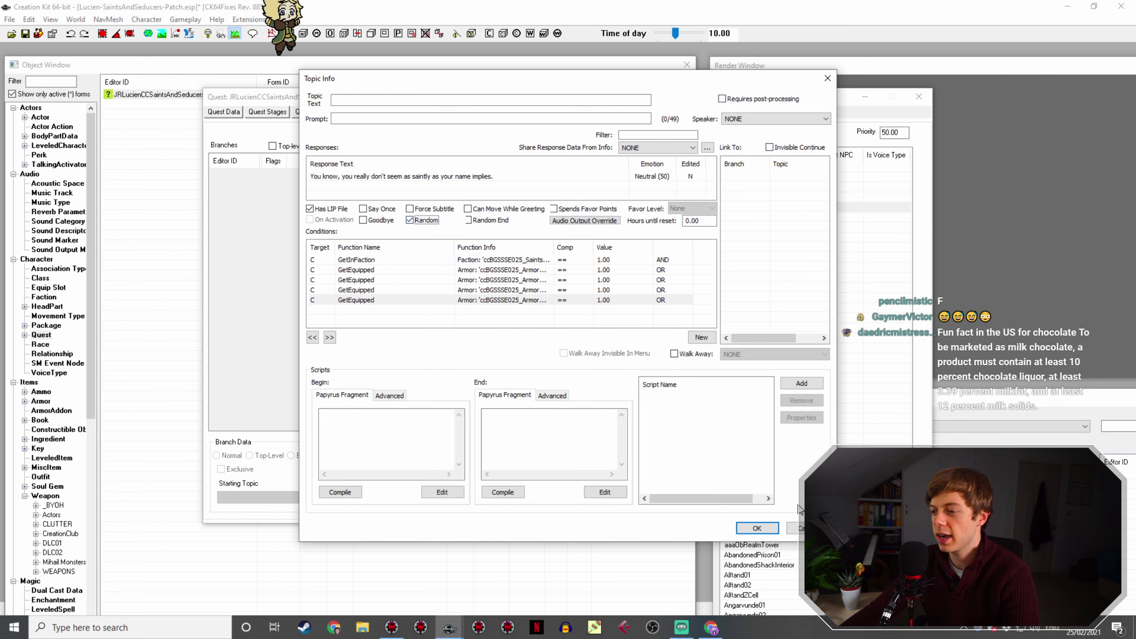
Step: Save the "You know, you really don't seem as saintly" taunt and set its hours until reset to 24
click(755, 528)
right_click(618, 209)
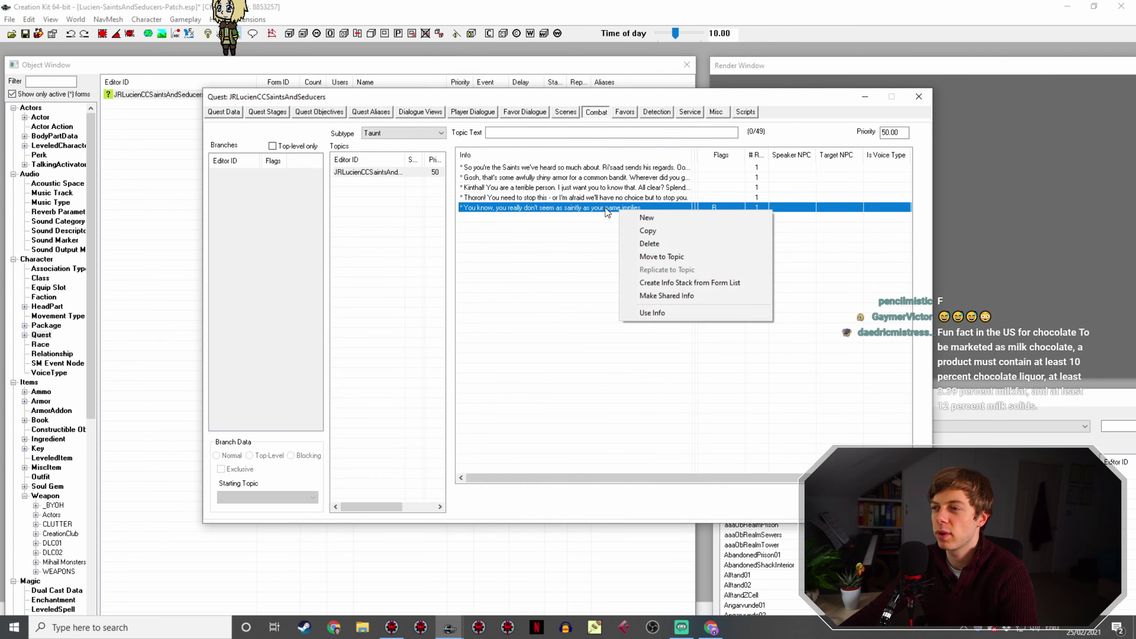
click(613, 224)
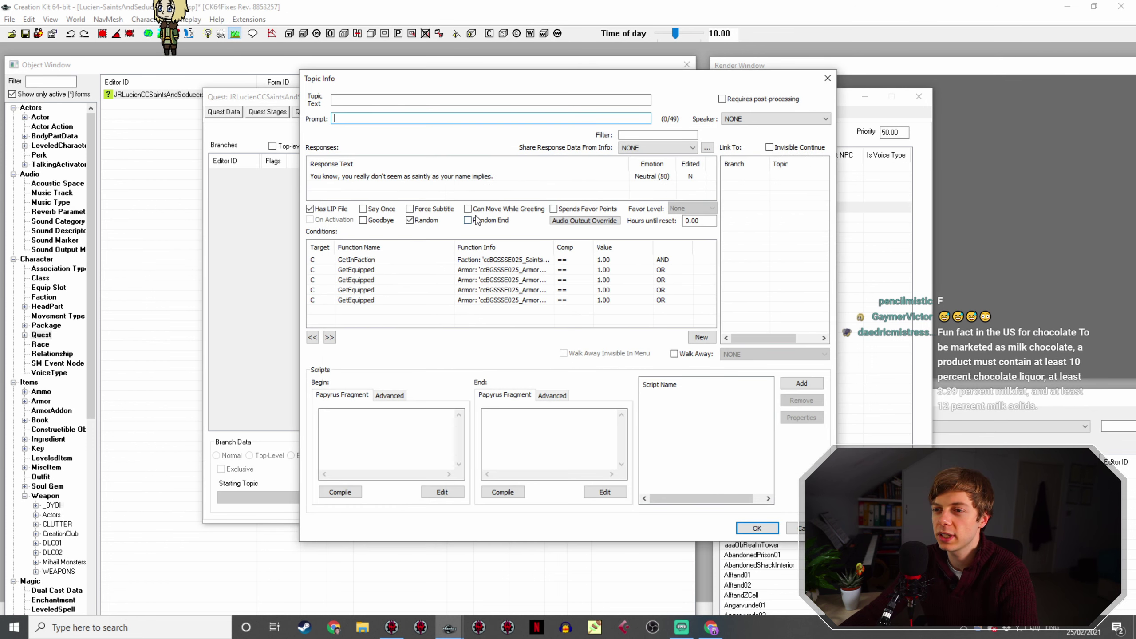
click(688, 220)
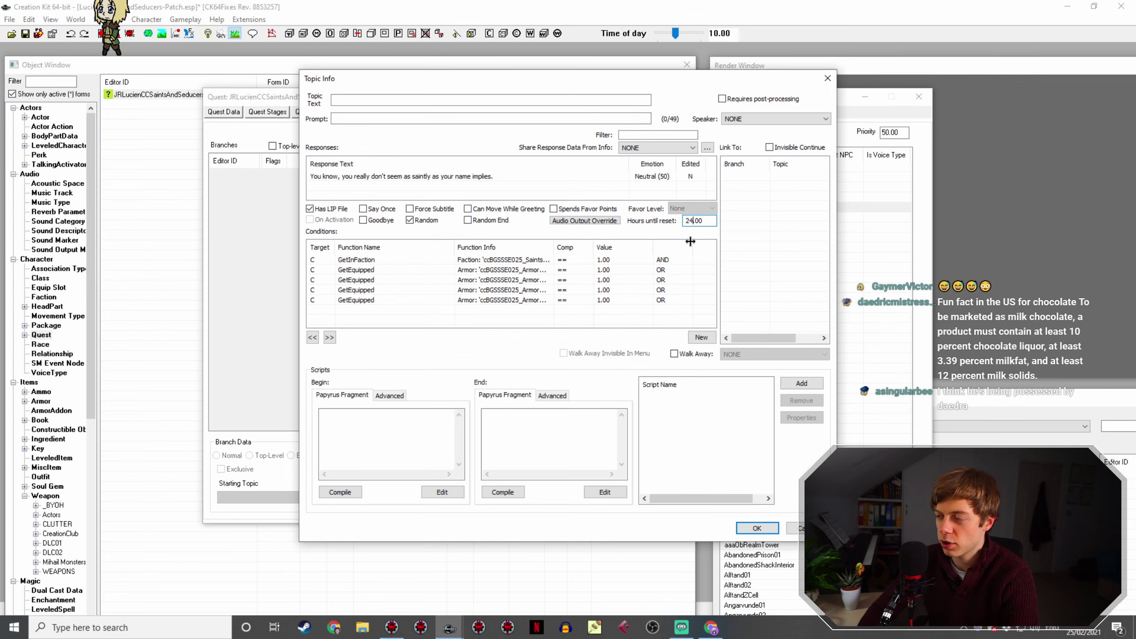
key(Return)
Step: Review the quest's existing Hello and Idle lines, and return to the combat taunts to check the "saintly" line
click(716, 112)
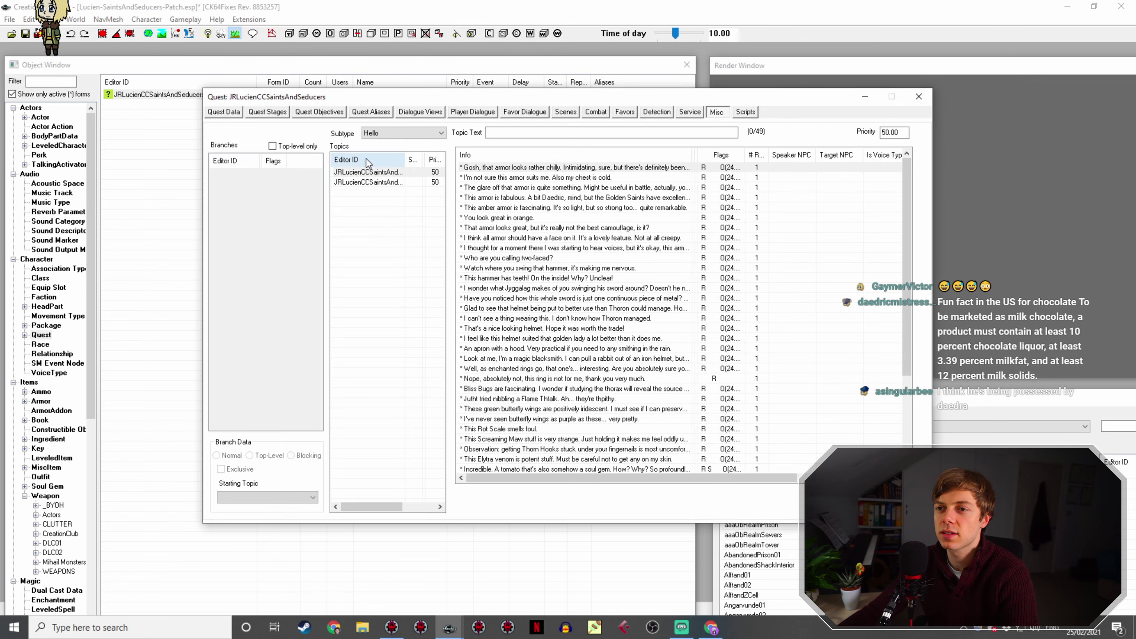
click(368, 171)
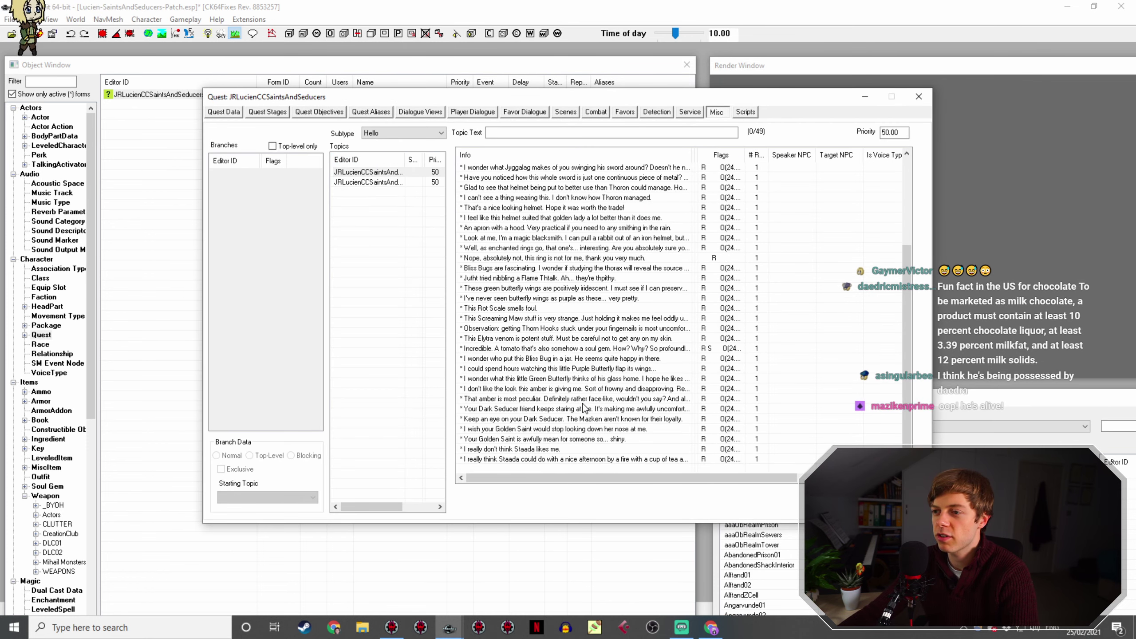
click(589, 258)
scroll(589, 269, up, 4)
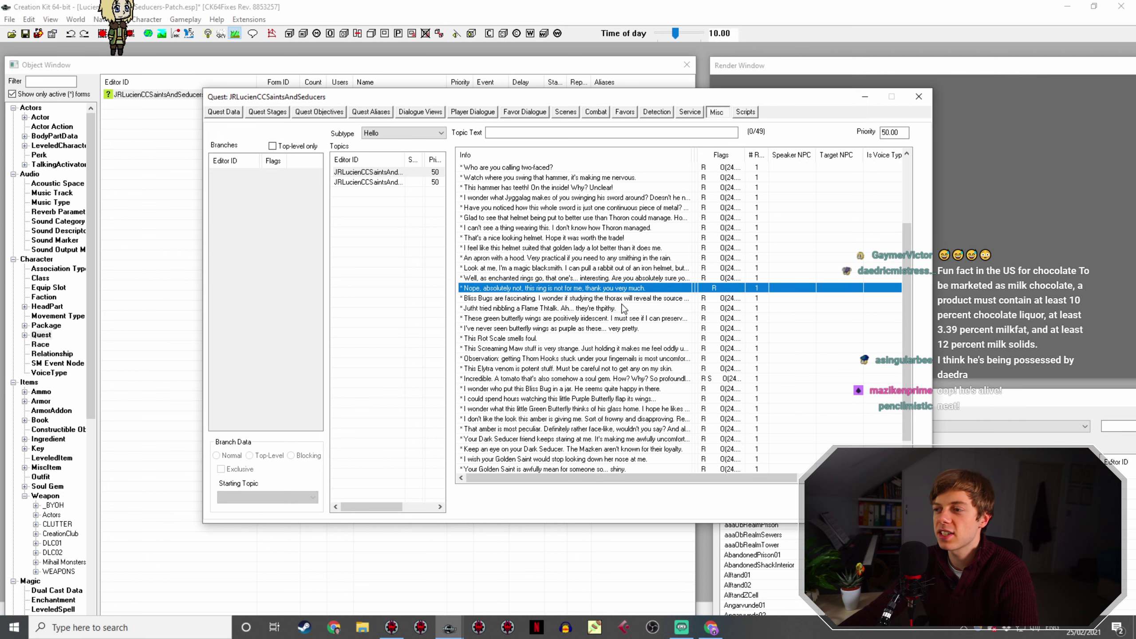
click(390, 183)
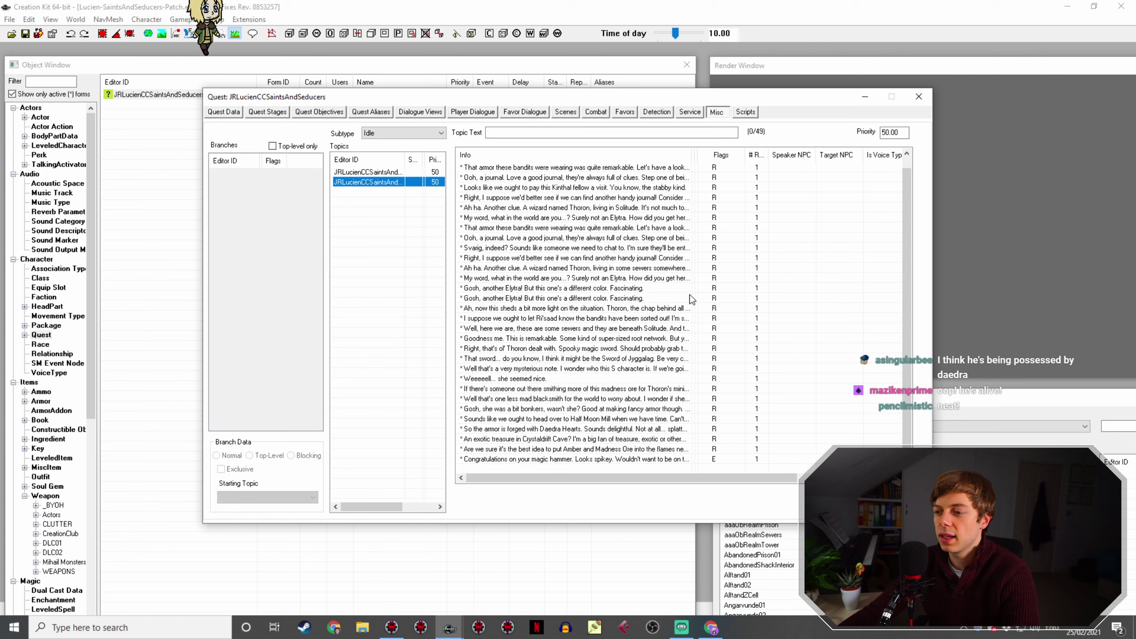
drag(688, 152, 686, 210)
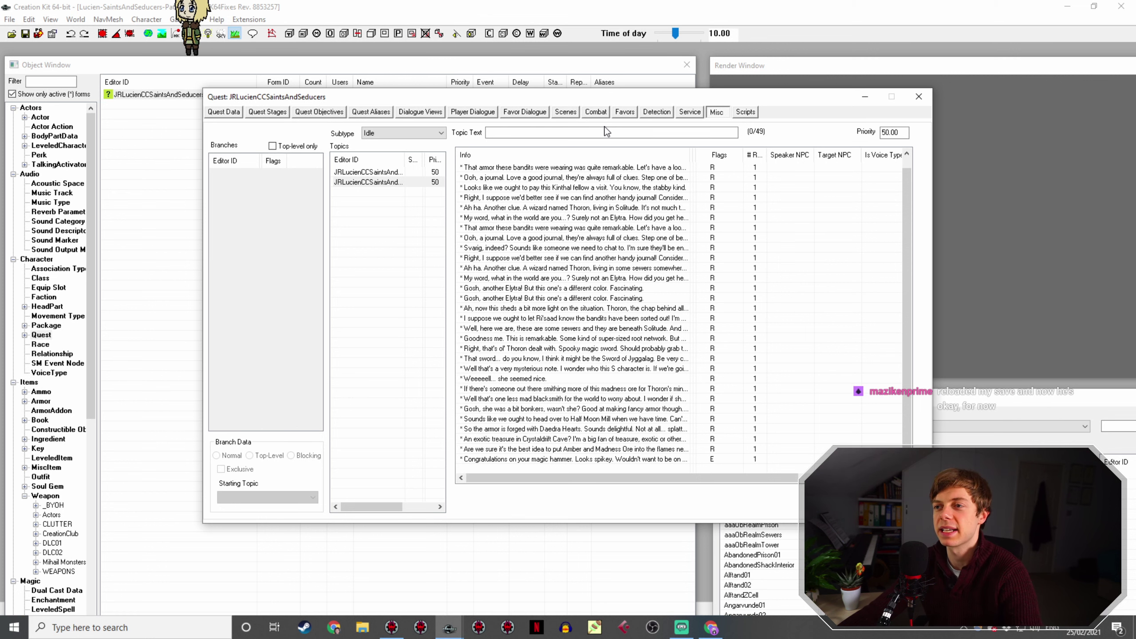
click(565, 112)
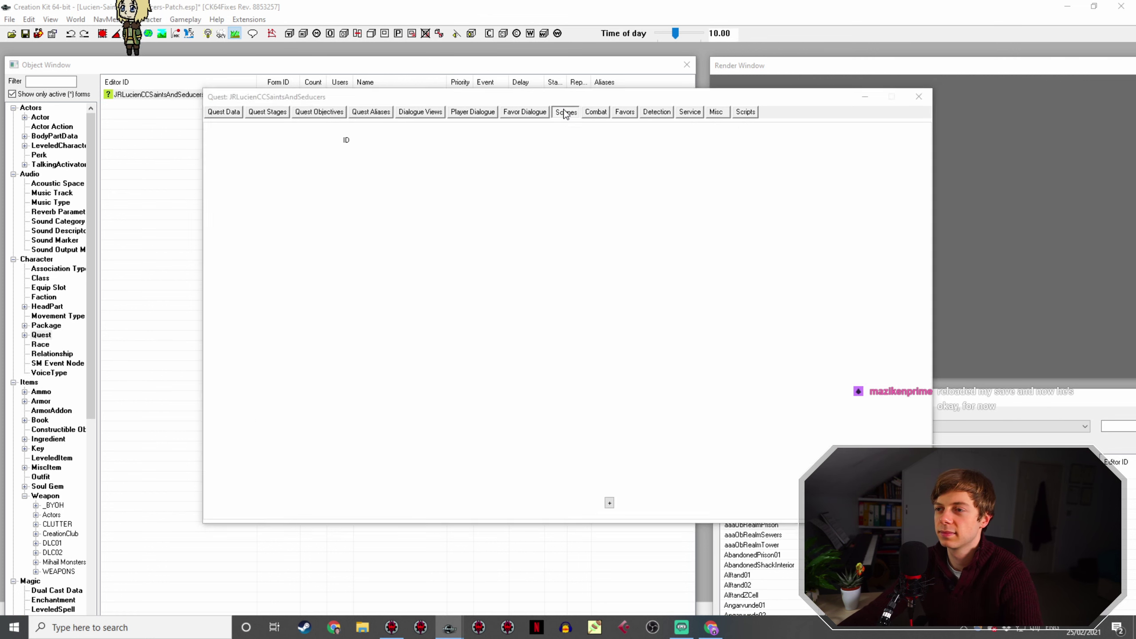
click(593, 114)
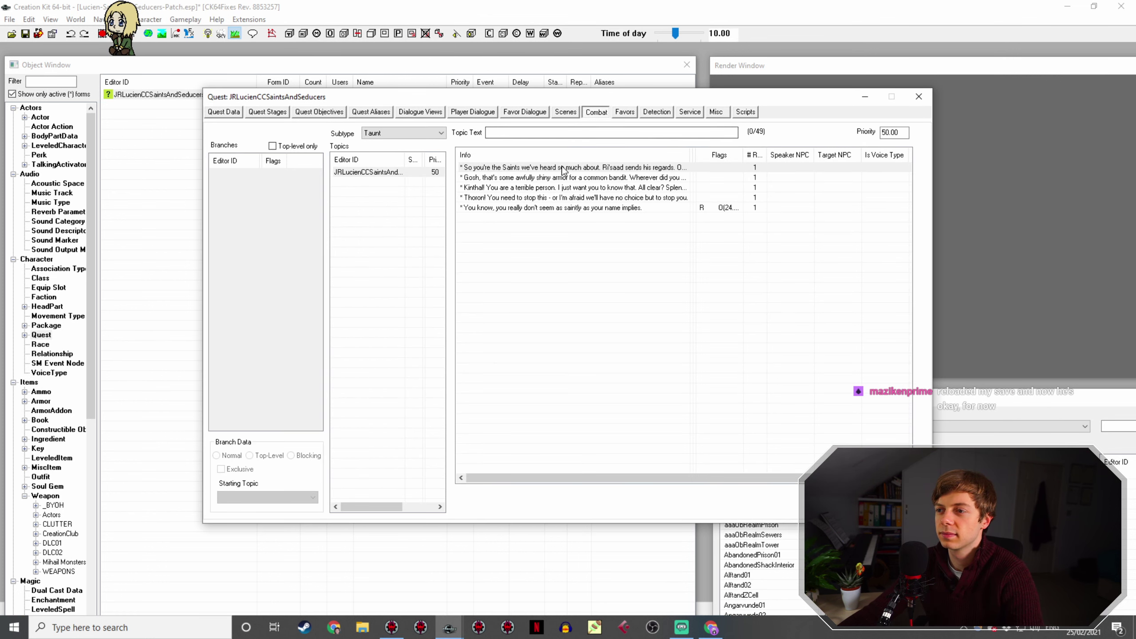
click(577, 208)
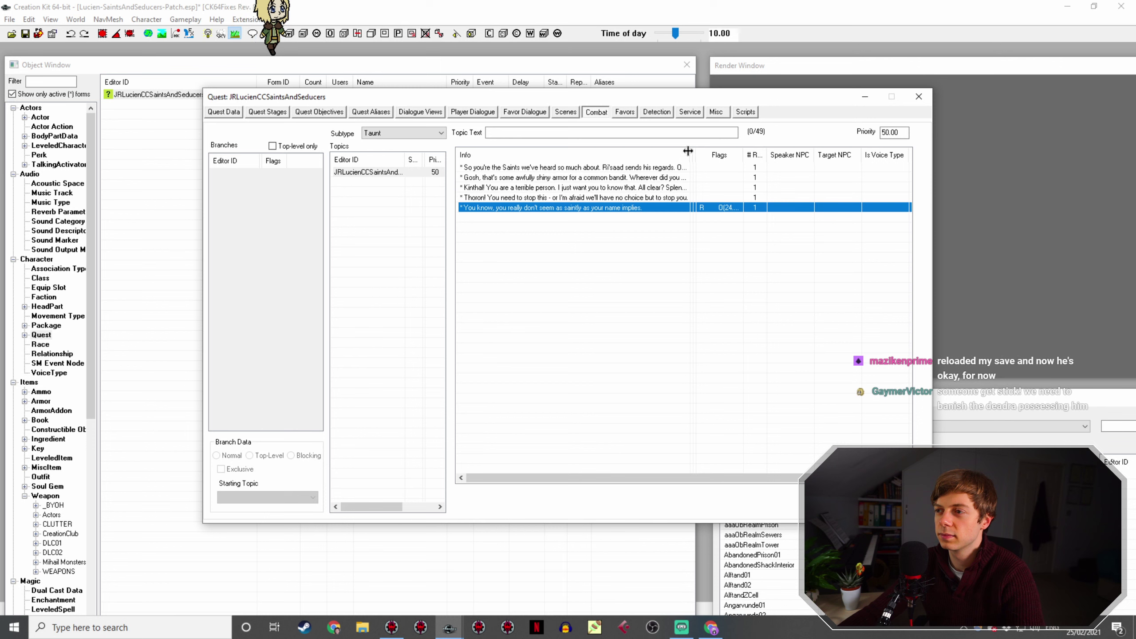
Step: Duplicate the taunt line "You know, you really don't seem as saintly as your name implies." and open the copy
drag(692, 151, 785, 149)
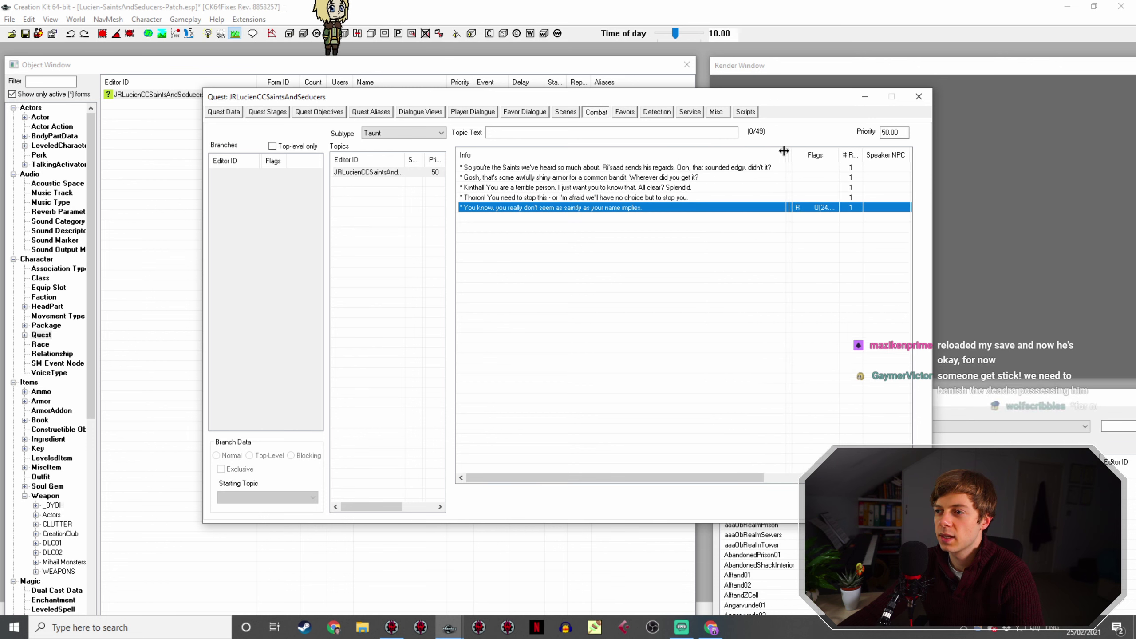
right_click(590, 208)
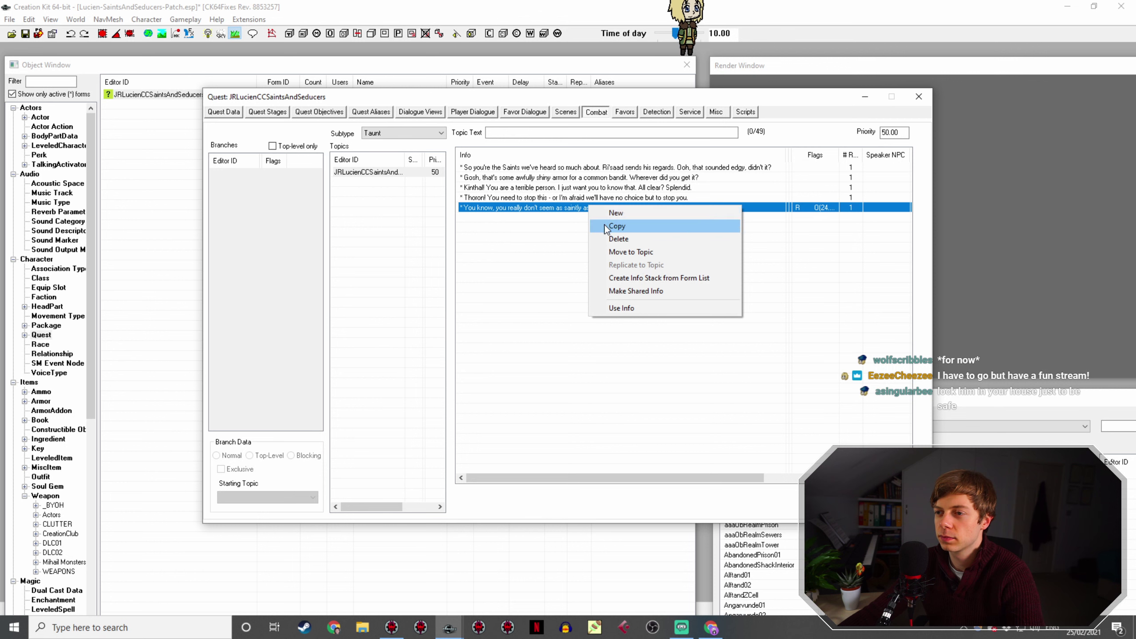
click(605, 224)
double_click(573, 218)
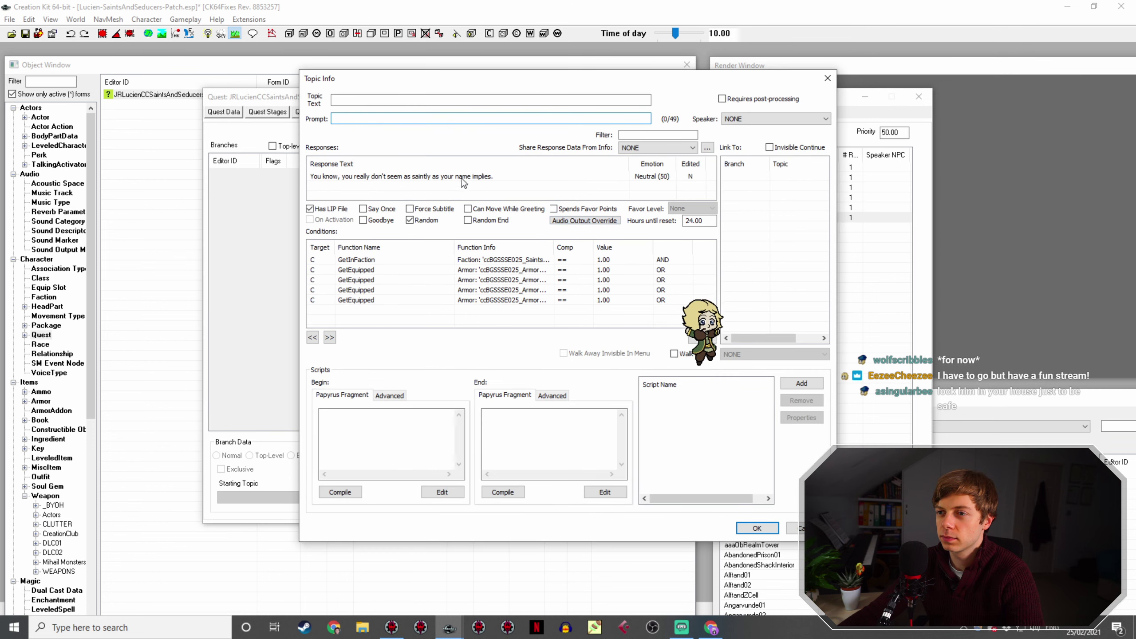
Step: Replace the copied line's response text with "So at what point here is the dark seduction supposed to start?"
double_click(515, 175)
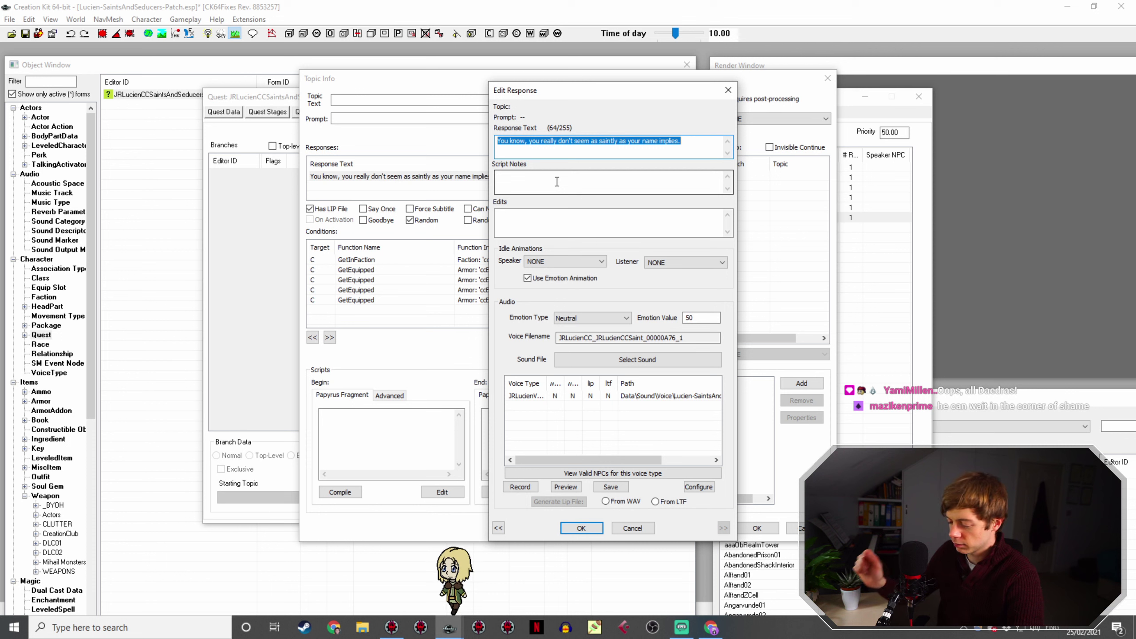
text(so)
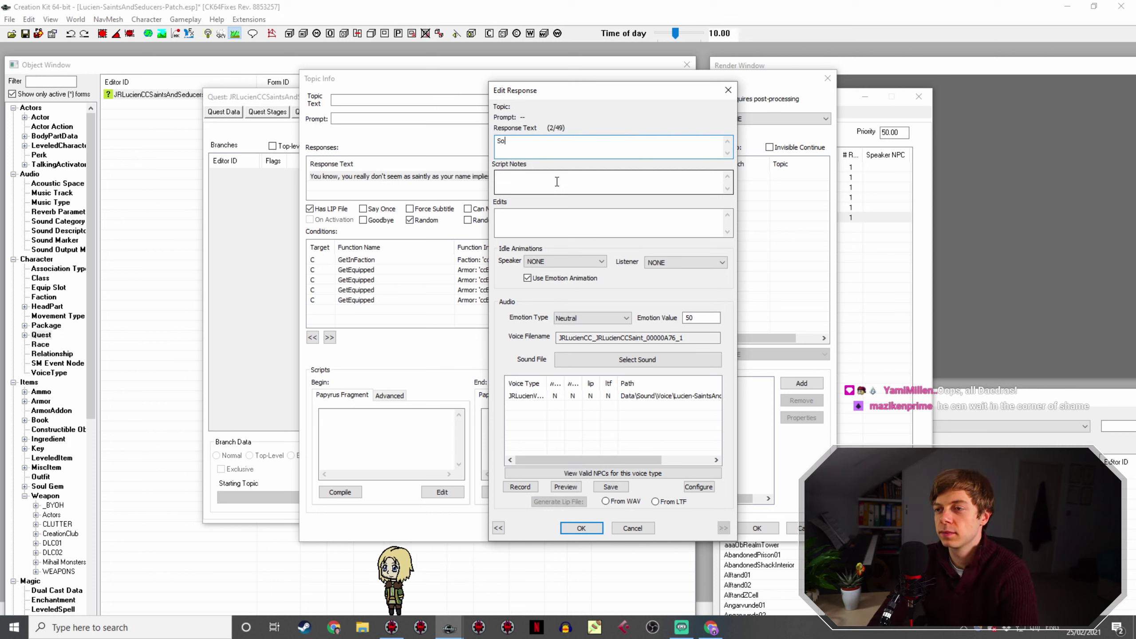
text( at what point am I supposed)
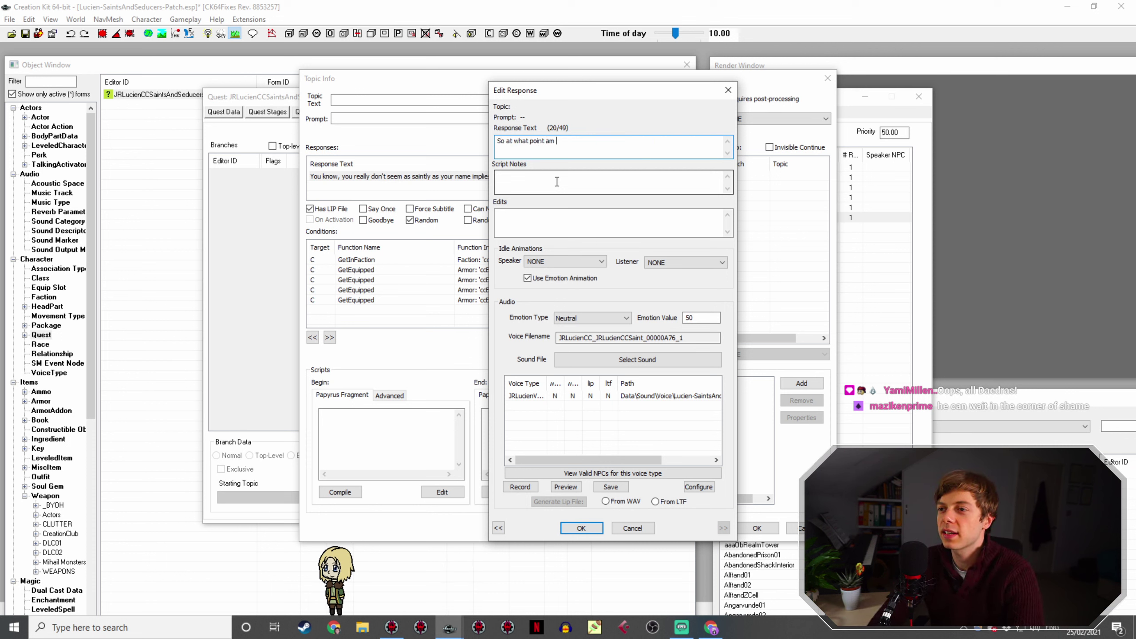
key(BackSpace)
key(BackSpace)
key(BackSpace)
key(BackSpace)
key(BackSpace)
key(BackSpace)
key(BackSpace)
key(BackSpace)
key(BackSpace)
key(BackSpace)
key(BackSpace)
key(BackSpace)
key(BackSpace)
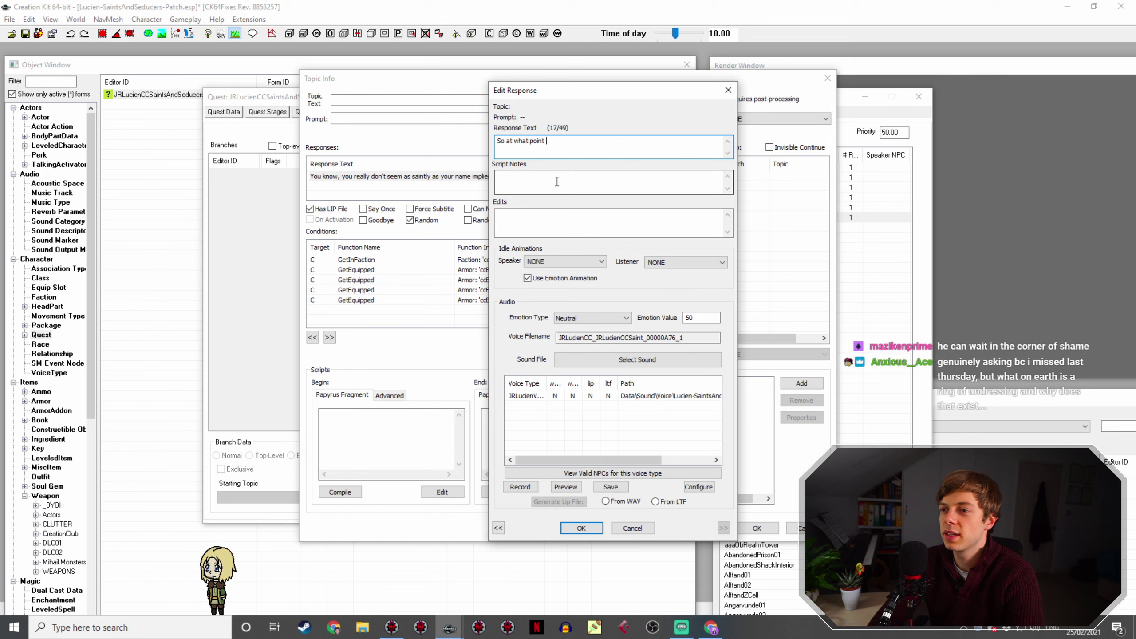
text(here is the dark se)
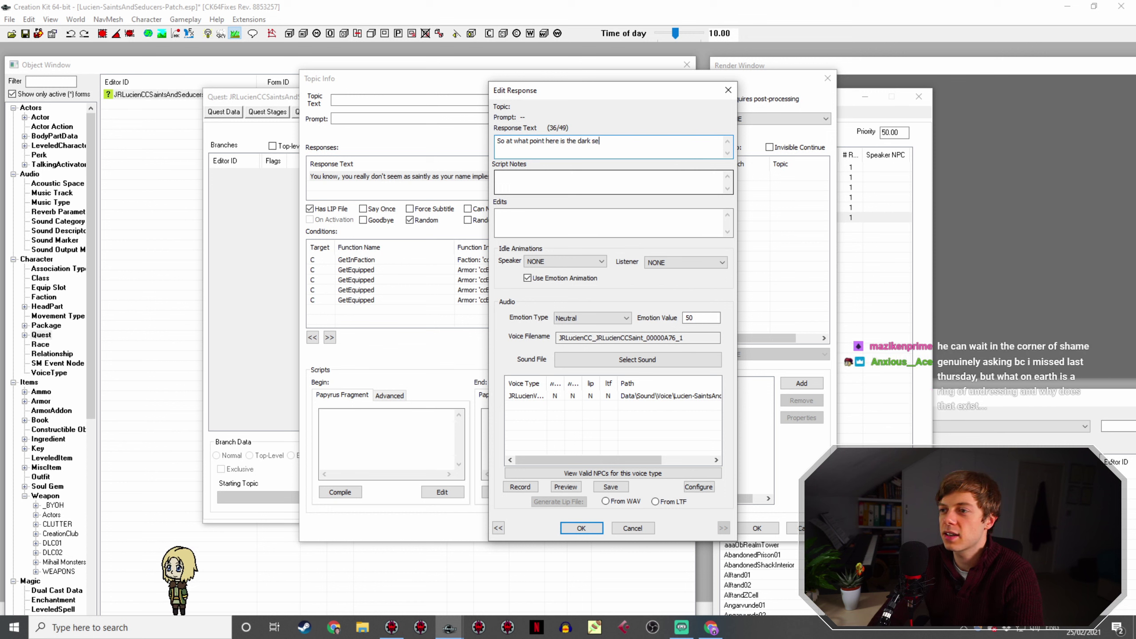
text(duction supposed to start?)
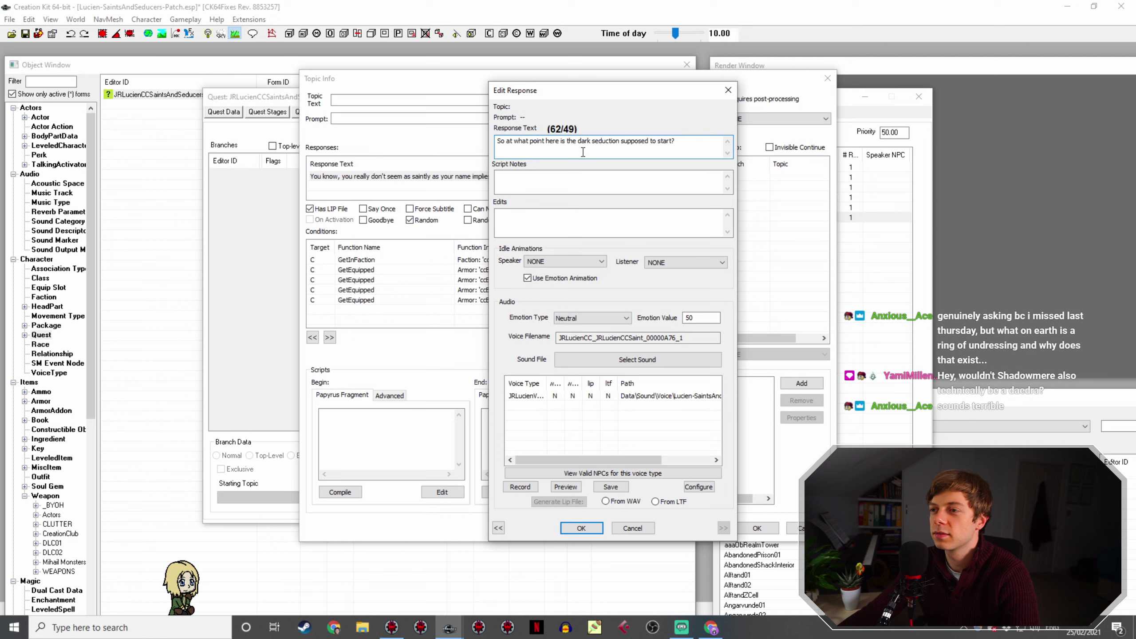
click(581, 529)
Step: Set the armor in the GetEquipped condition for the Golden Saint boots to ccBGSSSE025_ArmorDarkSeducerBoots
double_click(543, 260)
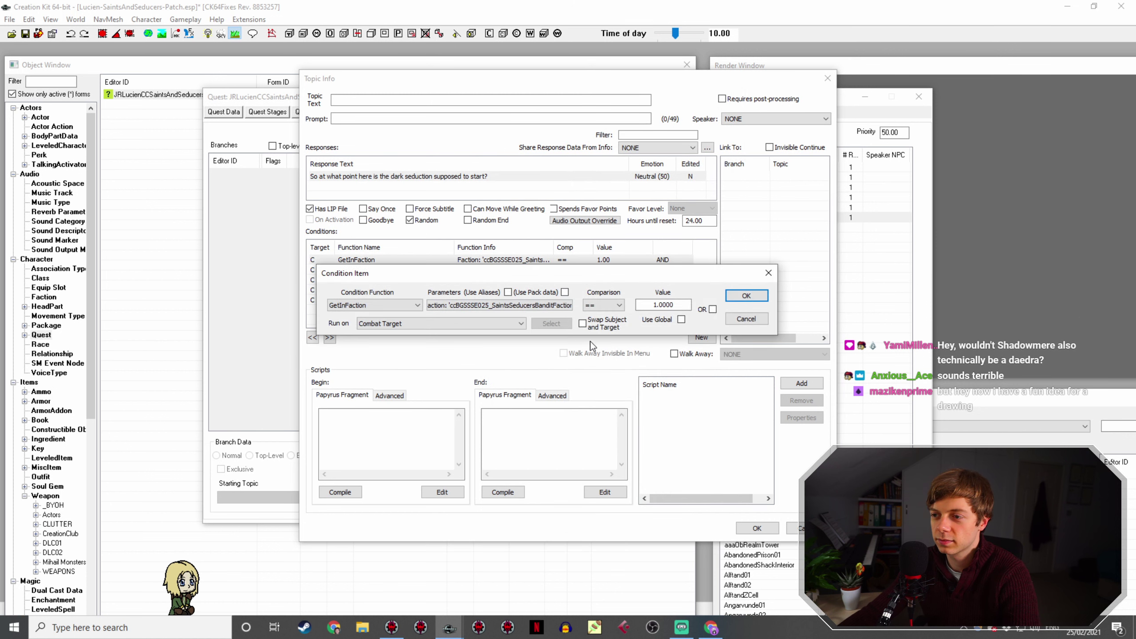
key(Escape)
drag(554, 246, 638, 247)
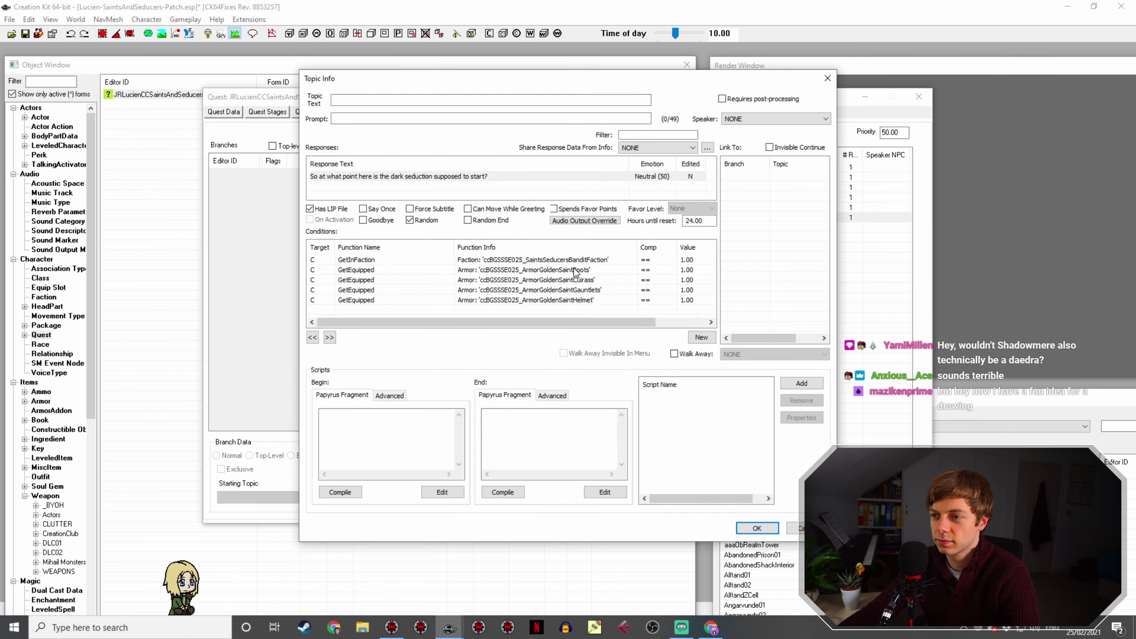
click(577, 270)
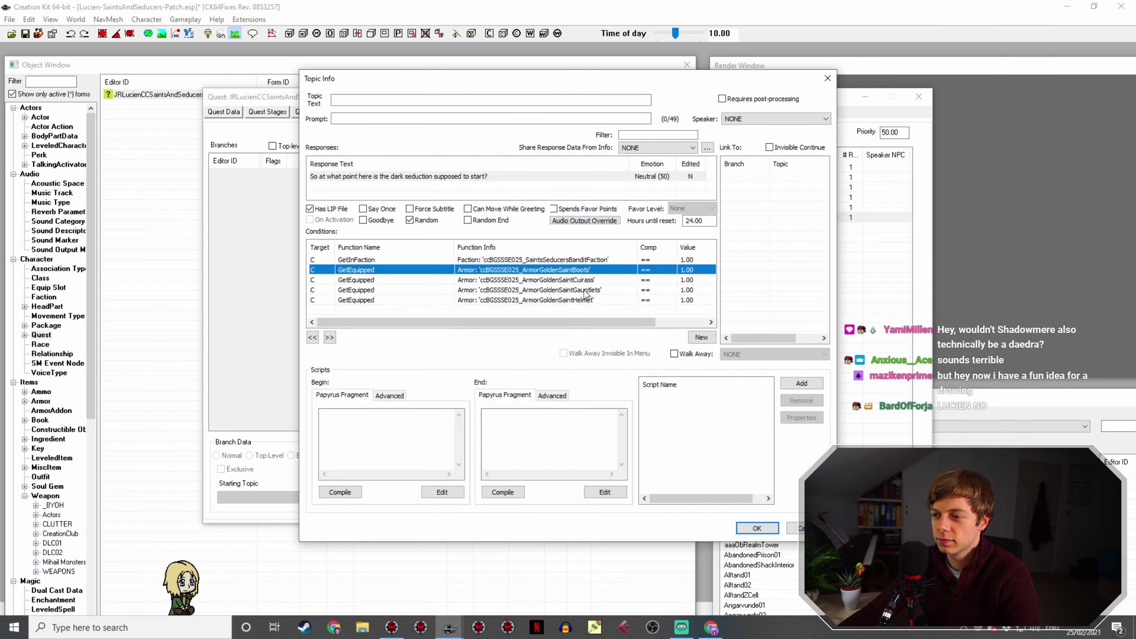
double_click(563, 270)
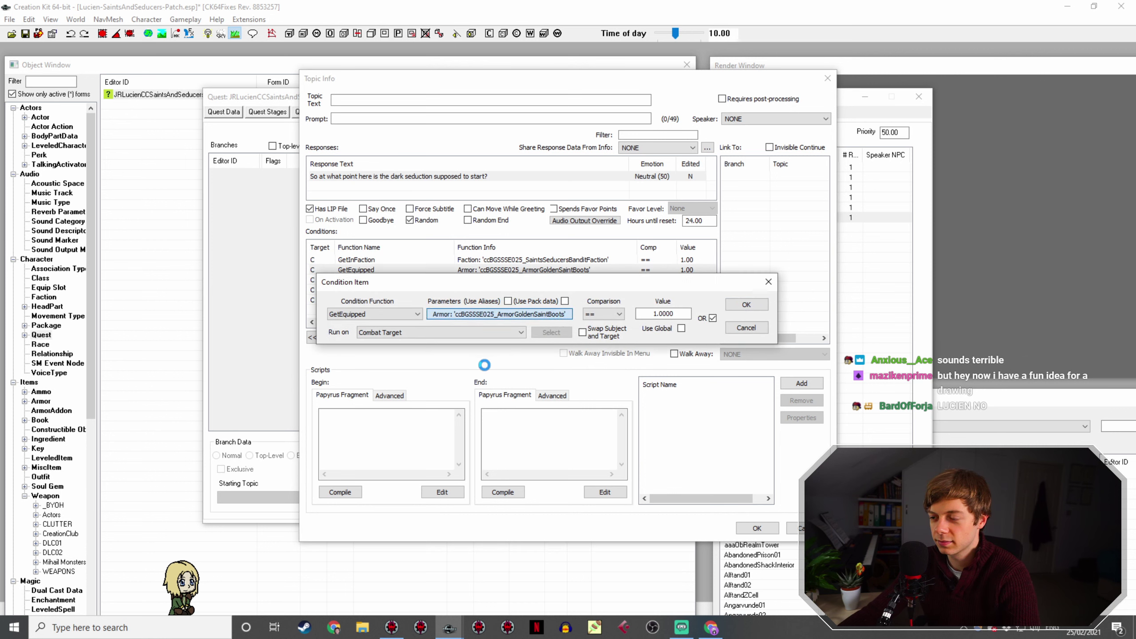
click(499, 357)
scroll(506, 381, up, 4)
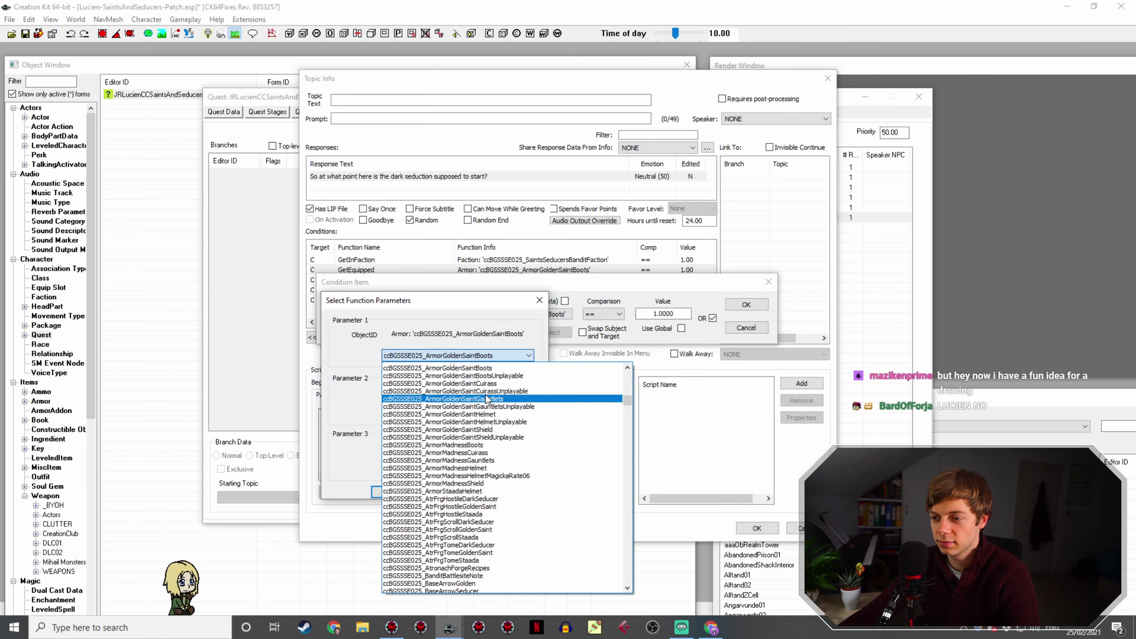
click(510, 382)
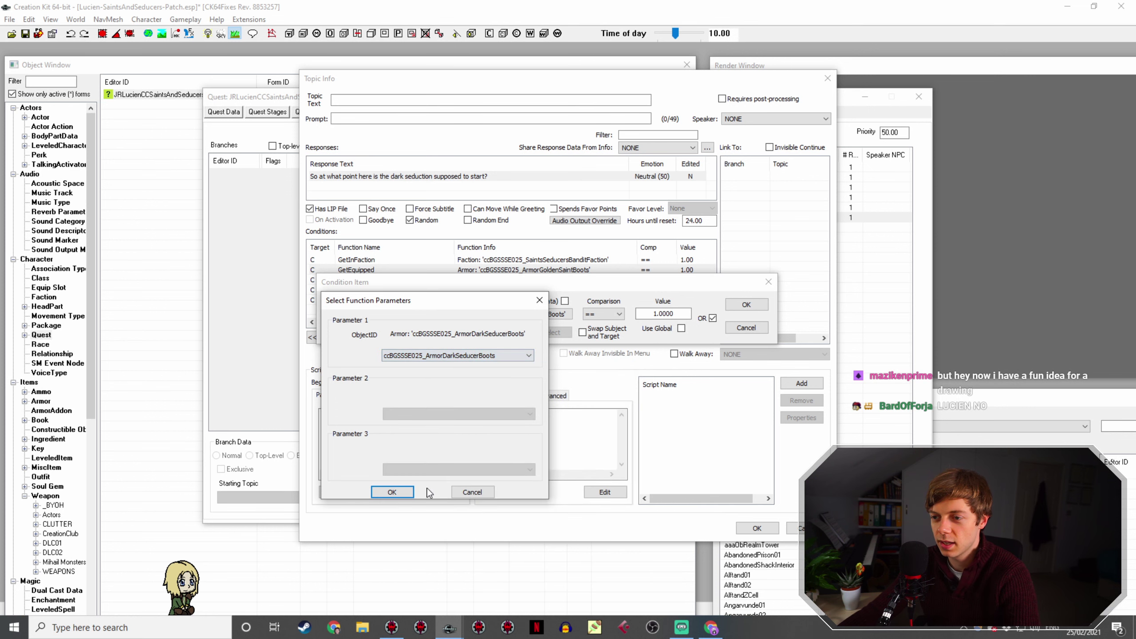
click(392, 492)
click(733, 306)
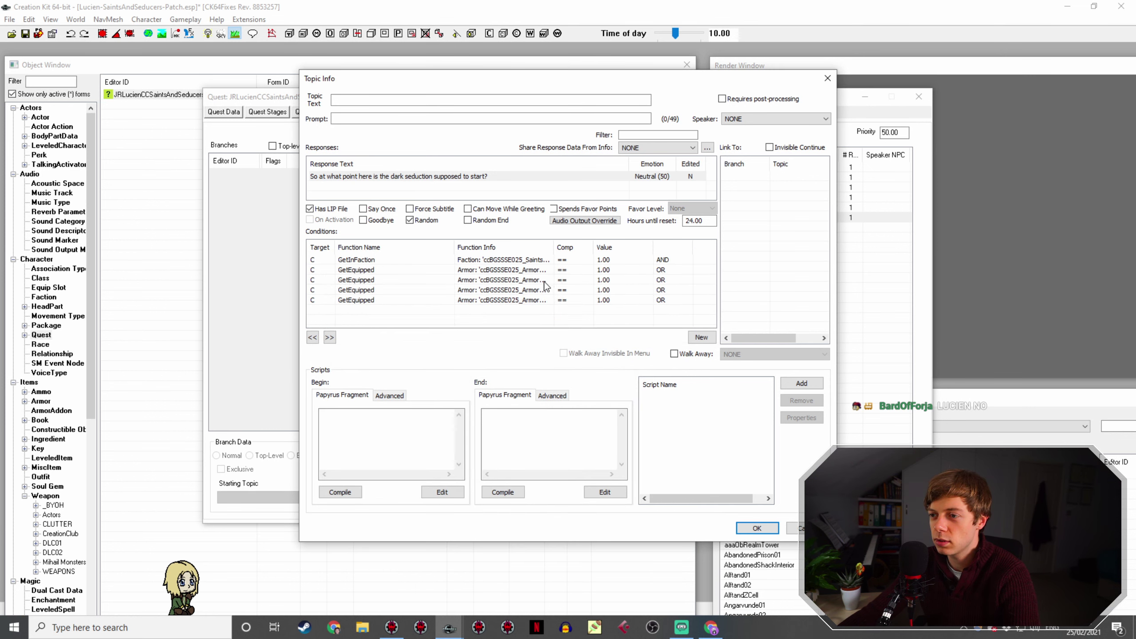
Step: Change the Golden Saint cuirass GetEquipped condition to check for ccBGSSSE025_ArmorDarkSeducerCuirass
drag(551, 250, 646, 243)
double_click(568, 281)
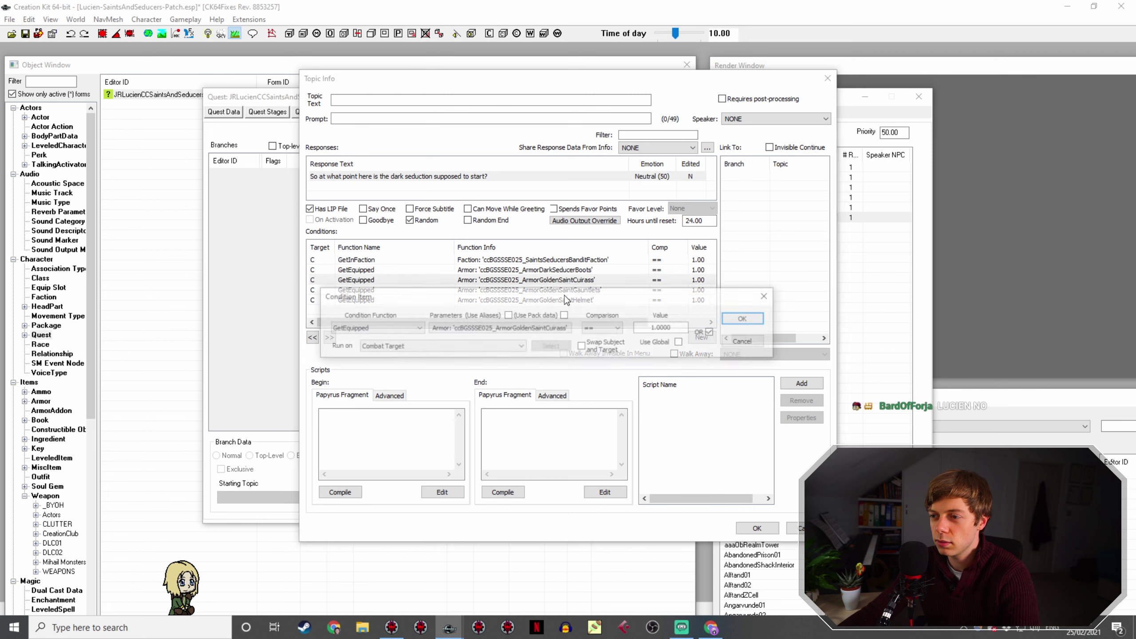
click(512, 329)
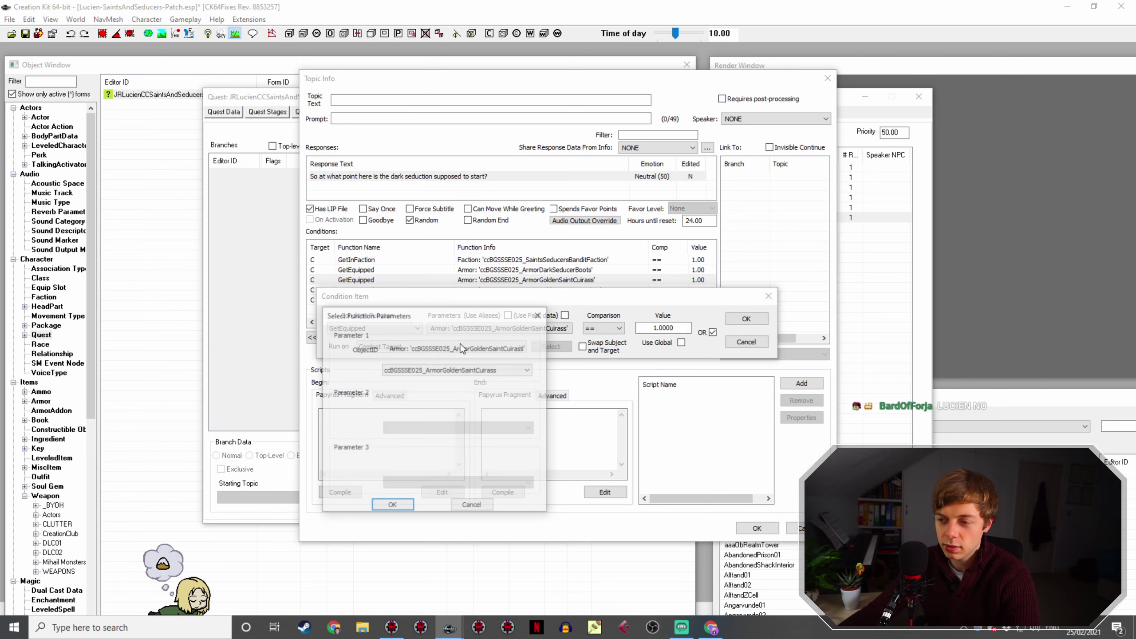
click(447, 369)
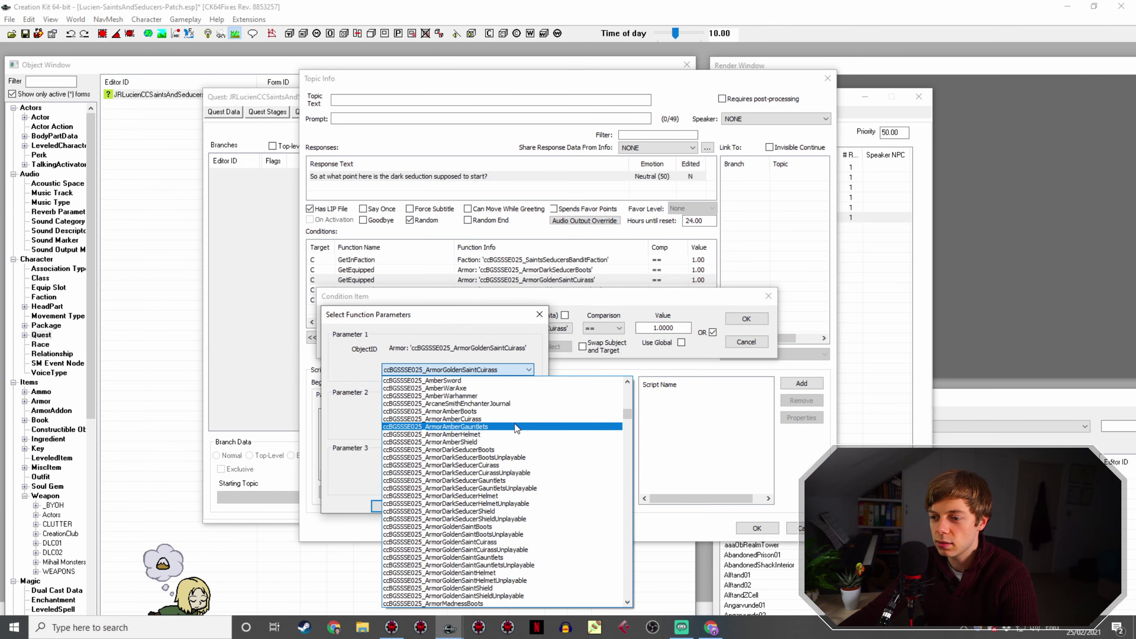
click(447, 441)
click(393, 507)
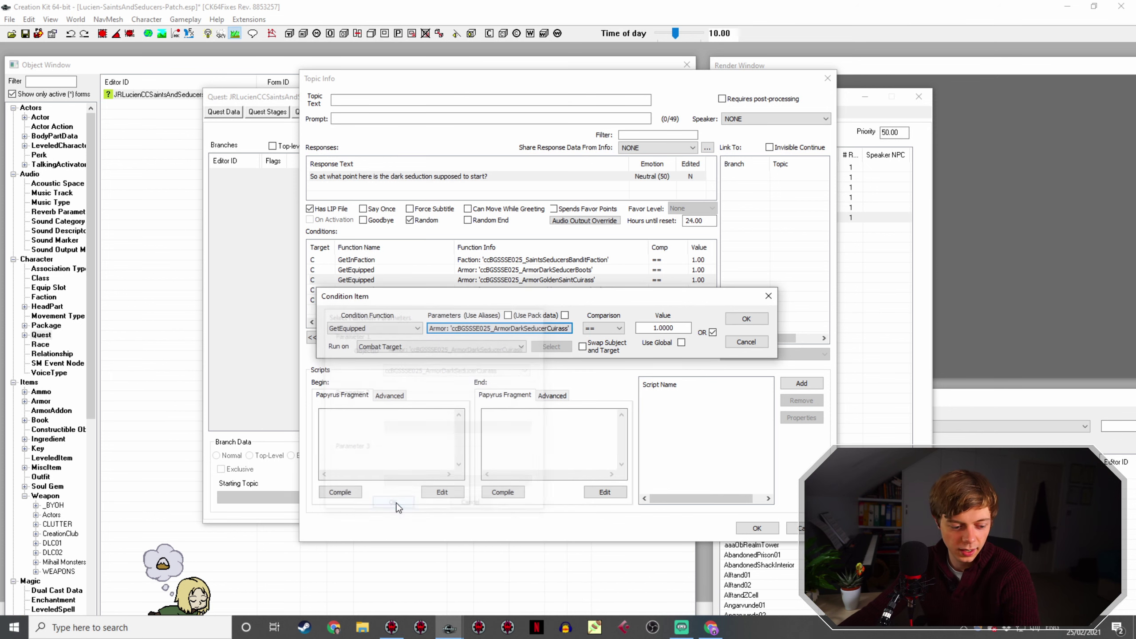
click(751, 318)
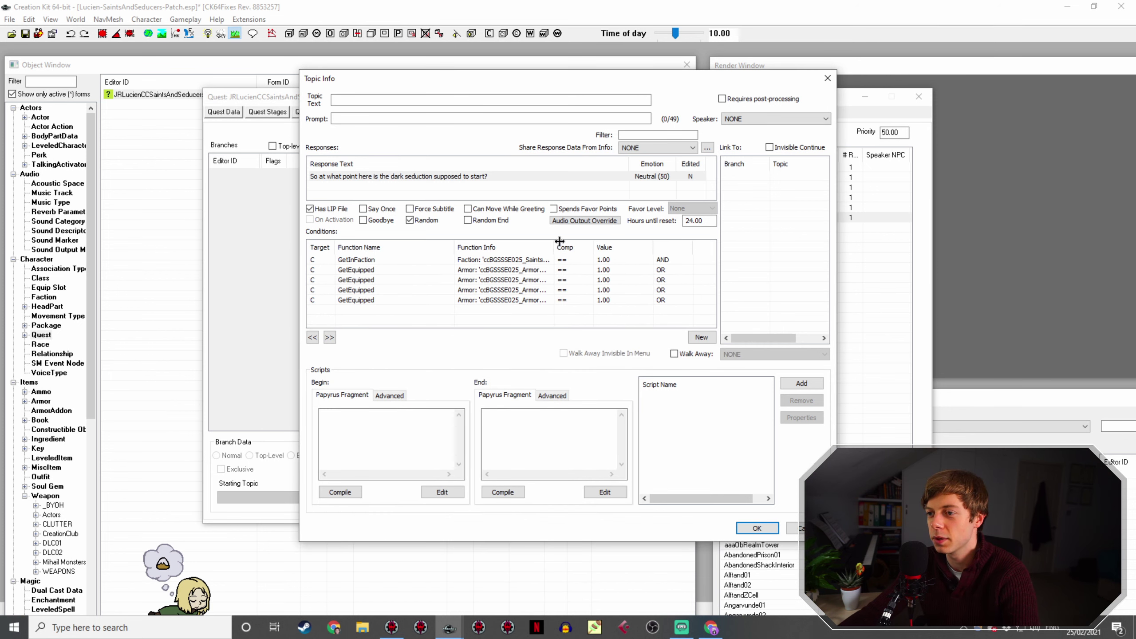
Step: Change the Golden Saint gauntlets GetEquipped condition to check for ccBGSSSE025_ArmorDarkSeducerGauntlets
drag(560, 241, 653, 242)
click(567, 299)
double_click(566, 290)
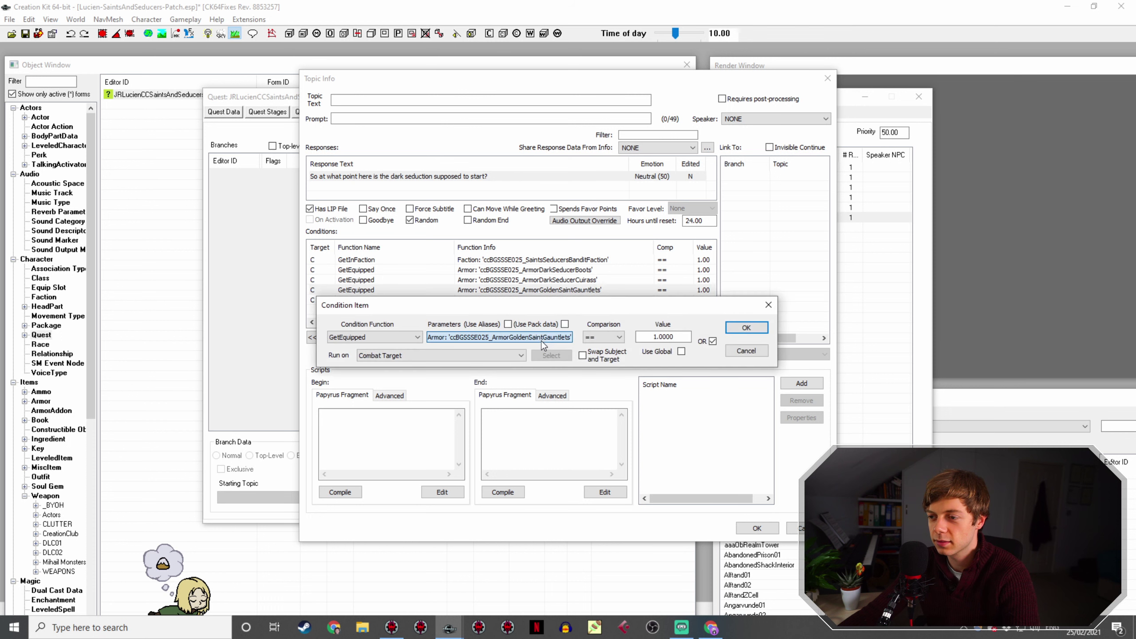
click(542, 339)
click(497, 380)
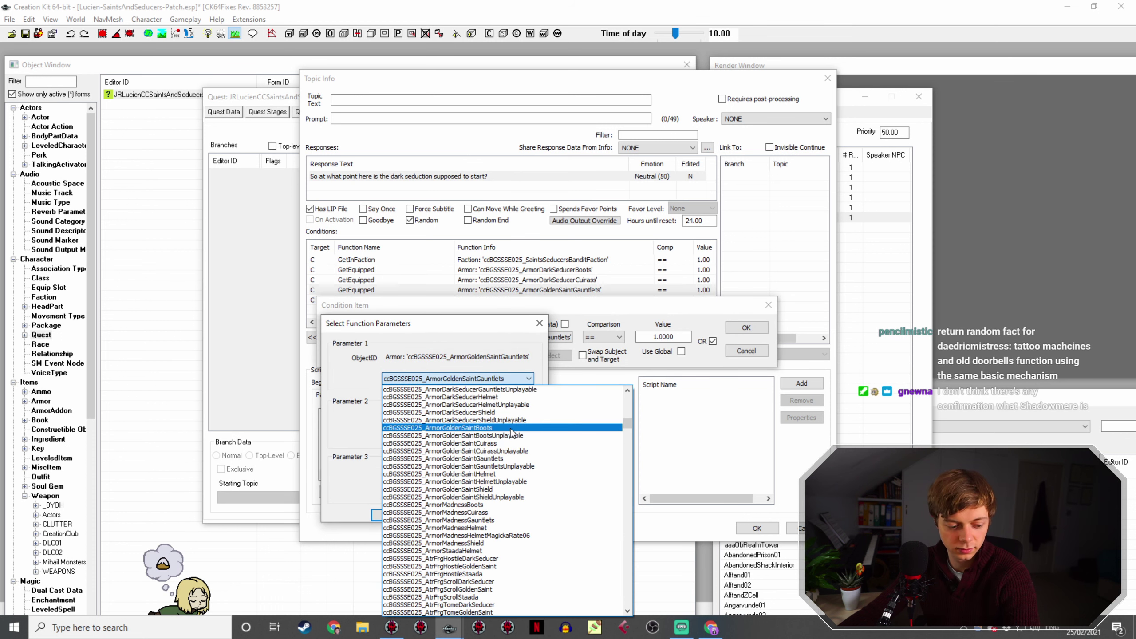
scroll(511, 434, up, 1)
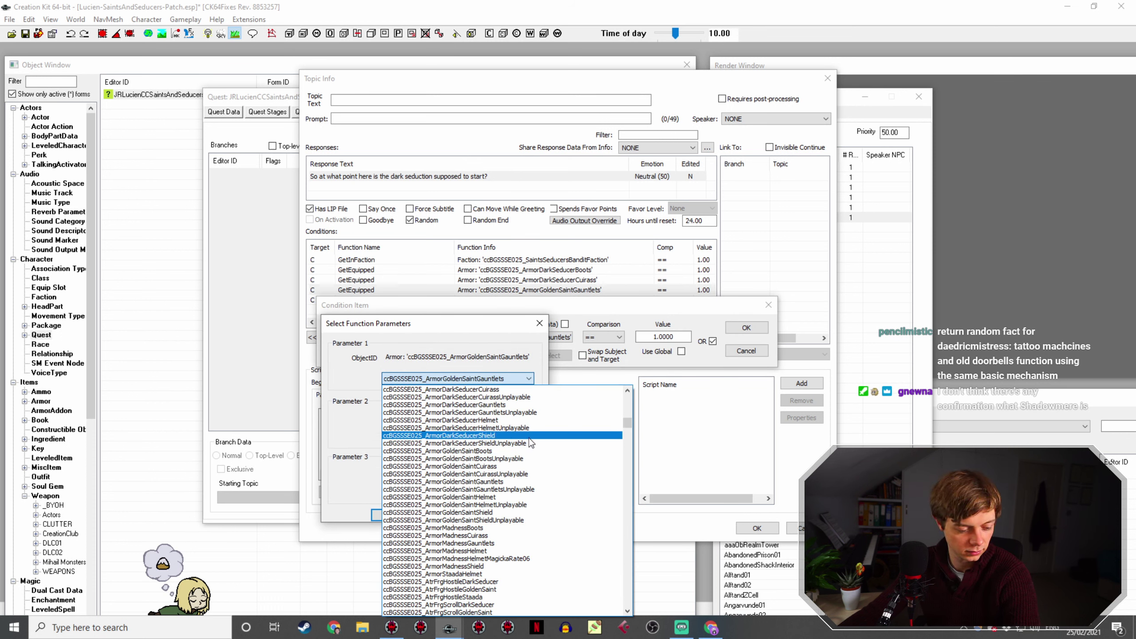
scroll(530, 443, up, 2)
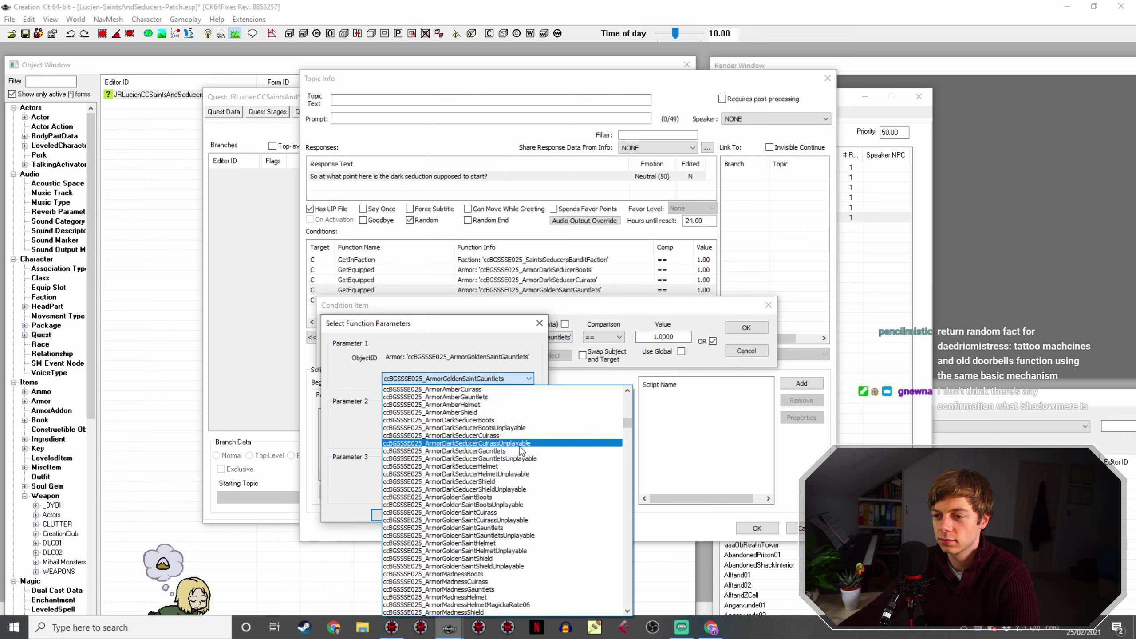
click(533, 450)
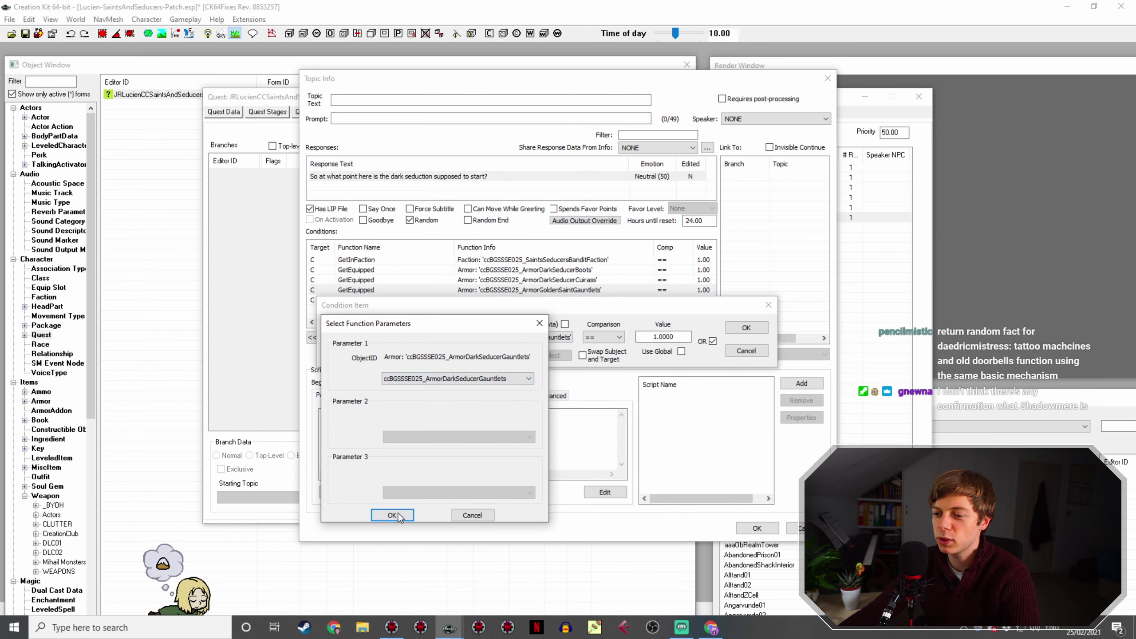
click(393, 517)
click(746, 328)
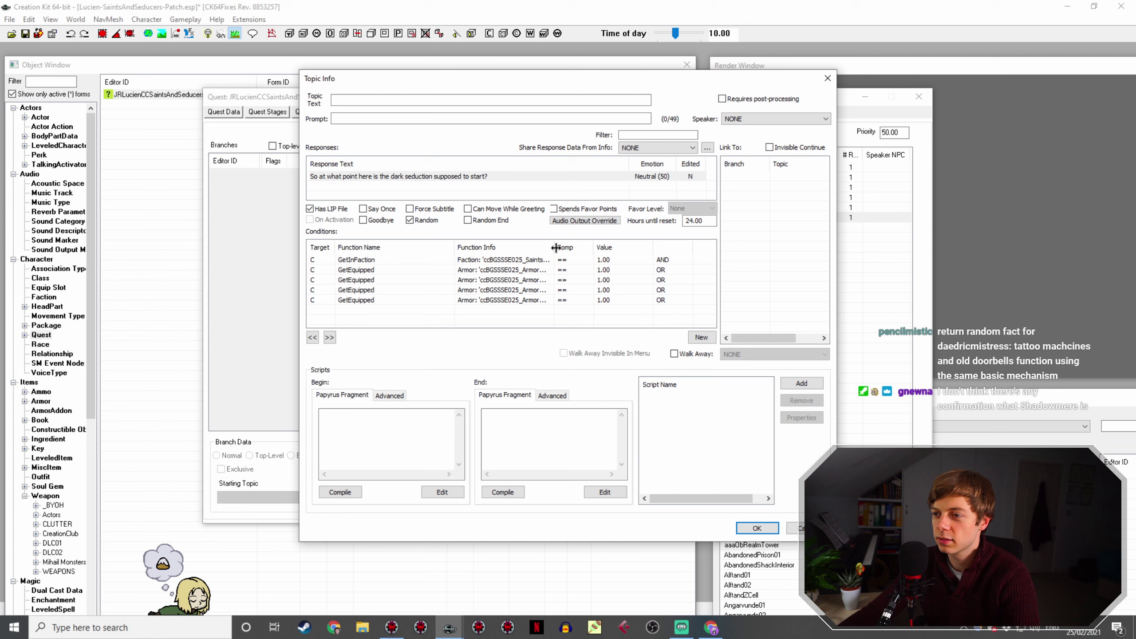
Step: Change the Golden Saint helmet GetEquipped condition to check for ccBGSSSE025_ArmorDarkSeducerHelmet
drag(556, 248, 660, 248)
double_click(582, 300)
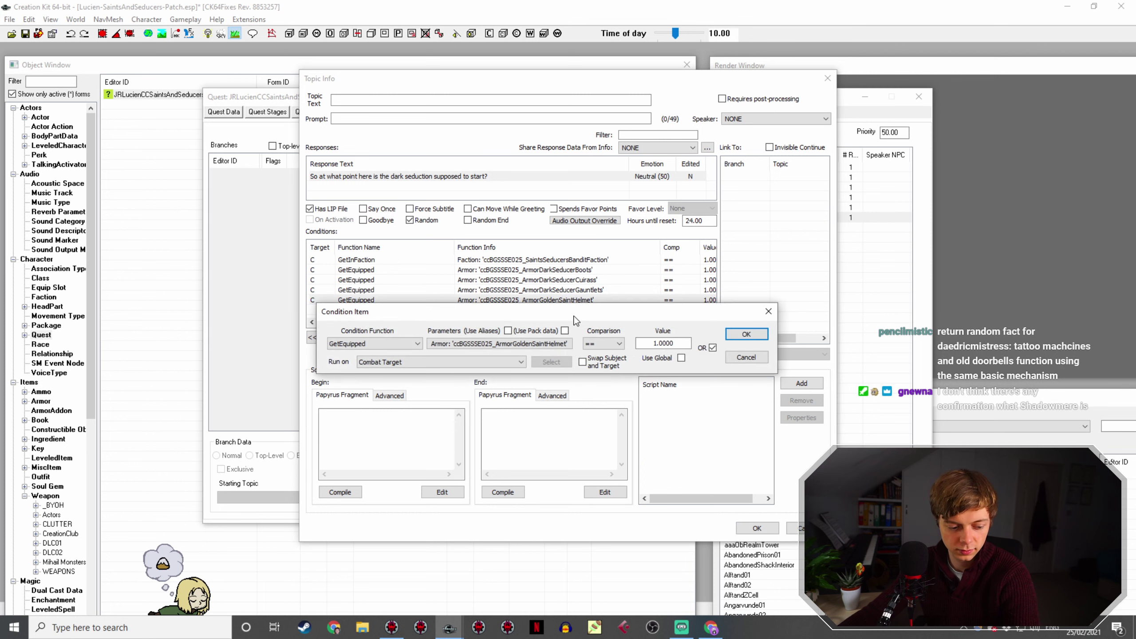
double_click(527, 344)
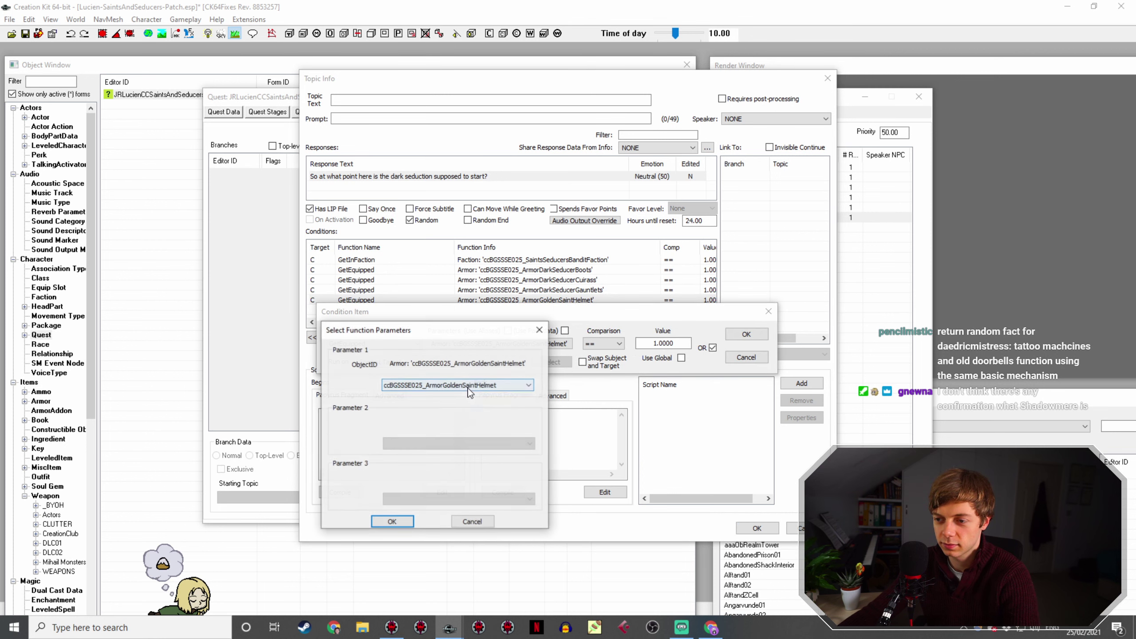
click(470, 385)
scroll(512, 438, up, 2)
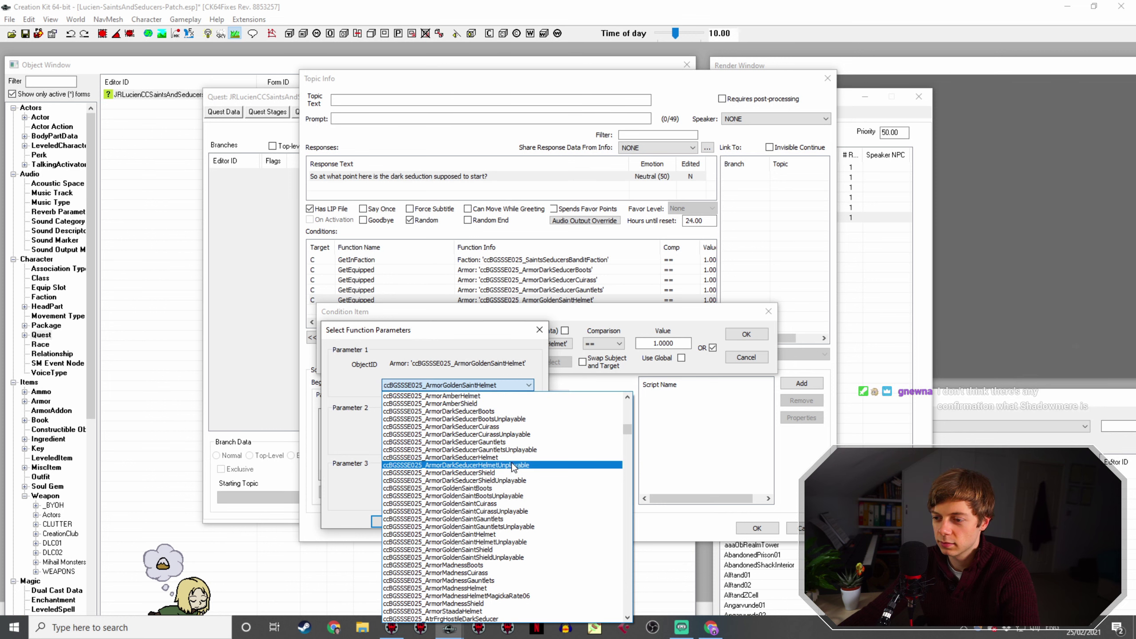
click(492, 462)
click(411, 522)
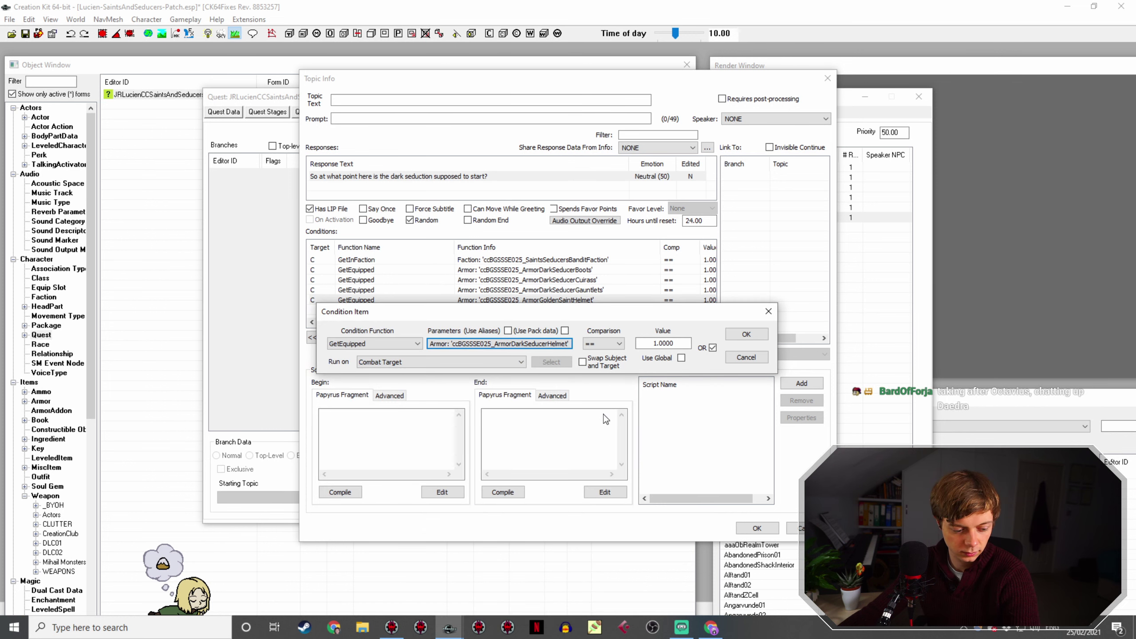
click(758, 336)
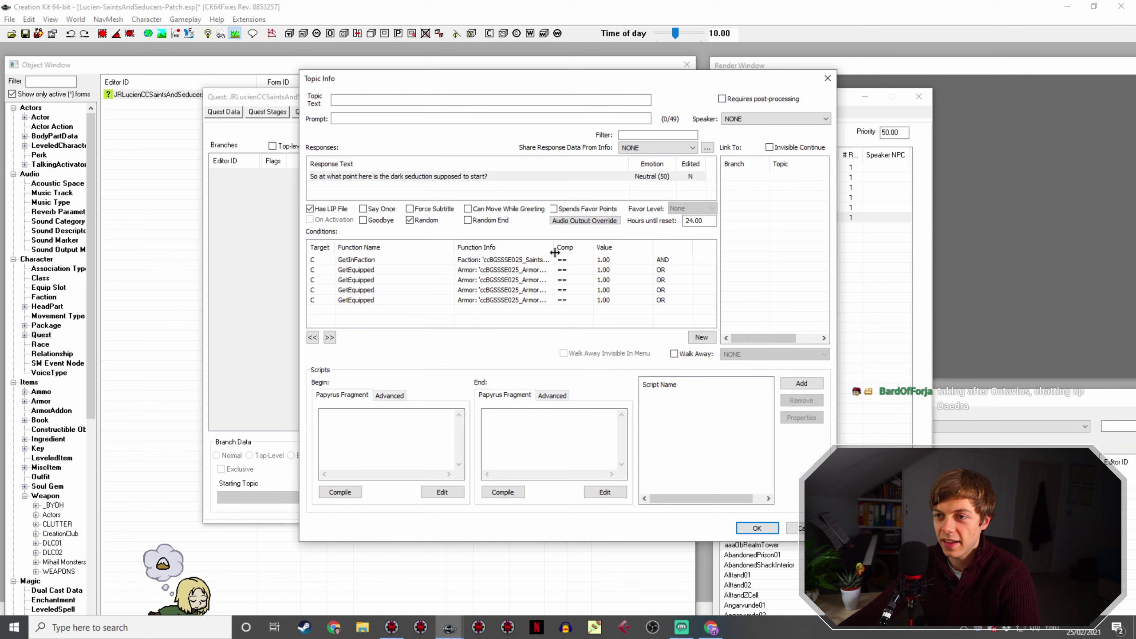
Step: Remove "dark" from the response so it reads "So at what point here is the seduction supposed to start?"
drag(555, 253, 617, 250)
double_click(409, 176)
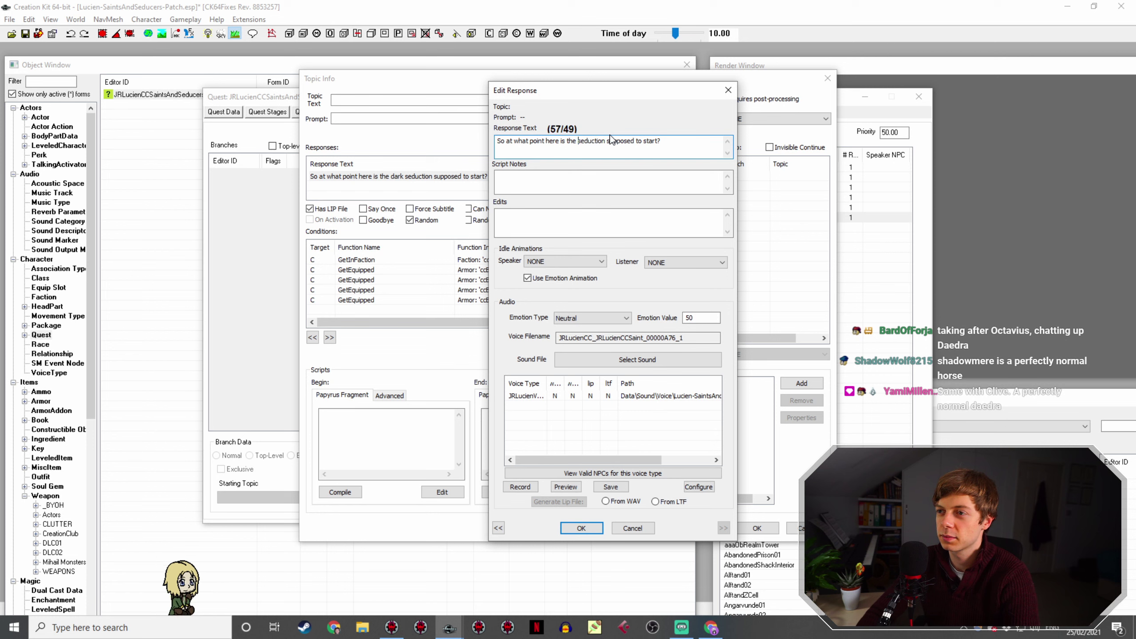
key(Return)
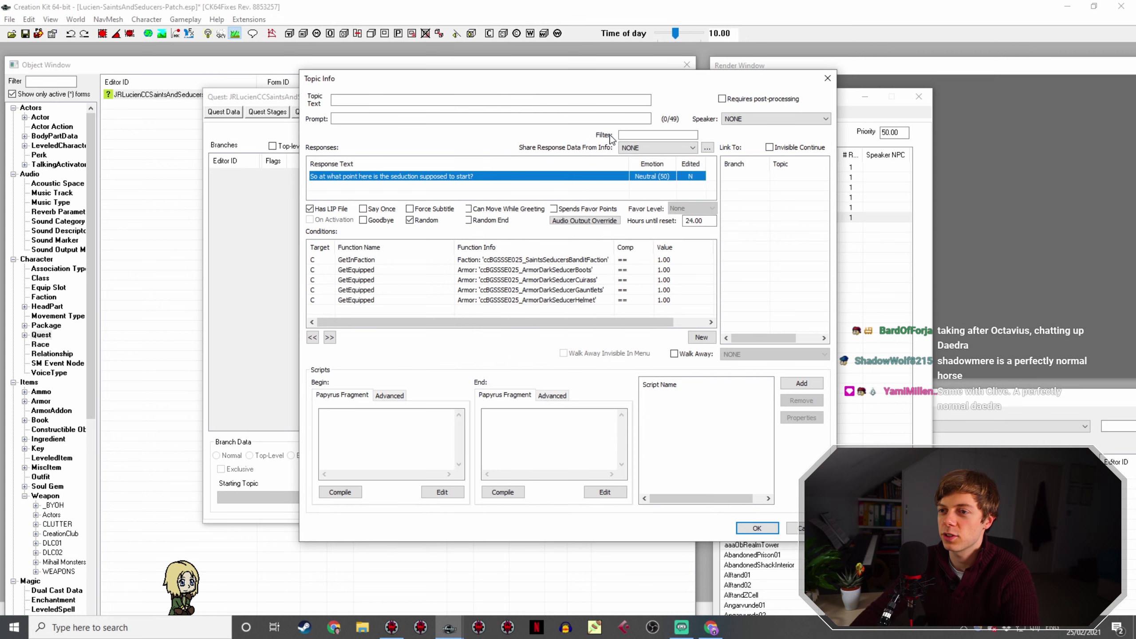
Step: Change the response text to "So if you're Seducers, at what point here is the seduction supposed to start?" and save the topic info
double_click(429, 178)
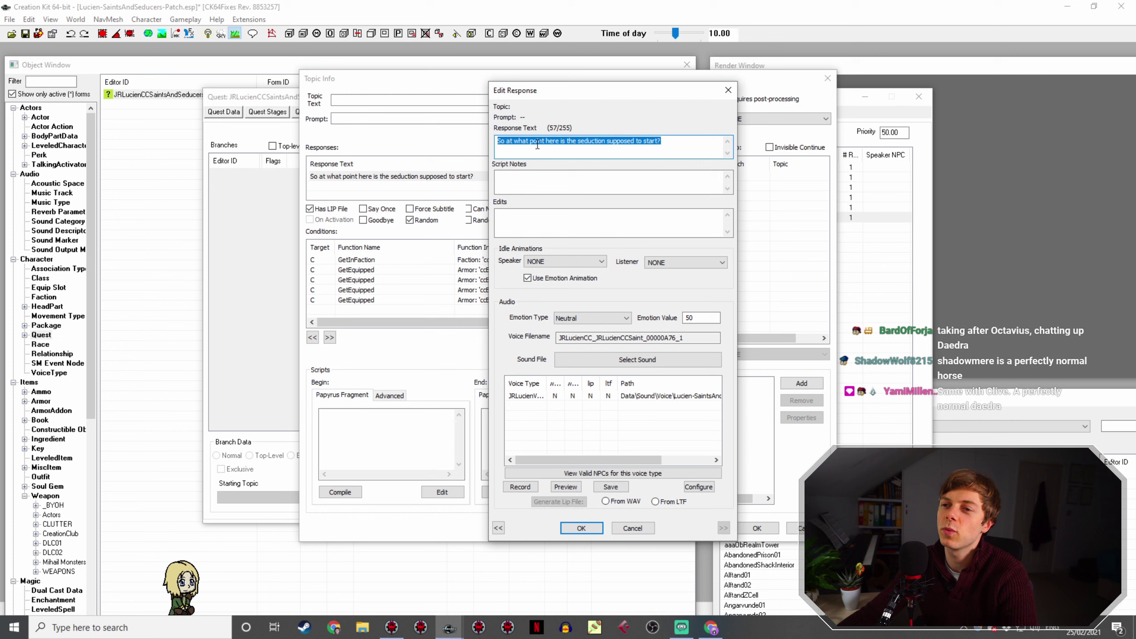
click(508, 141)
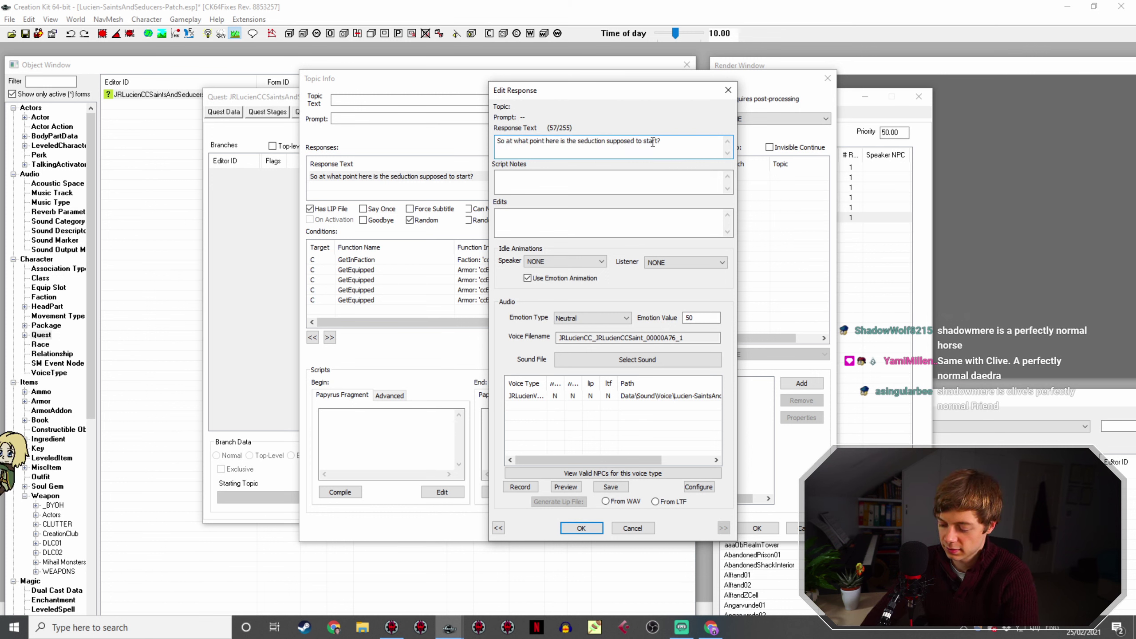
text(if you're Seducers,)
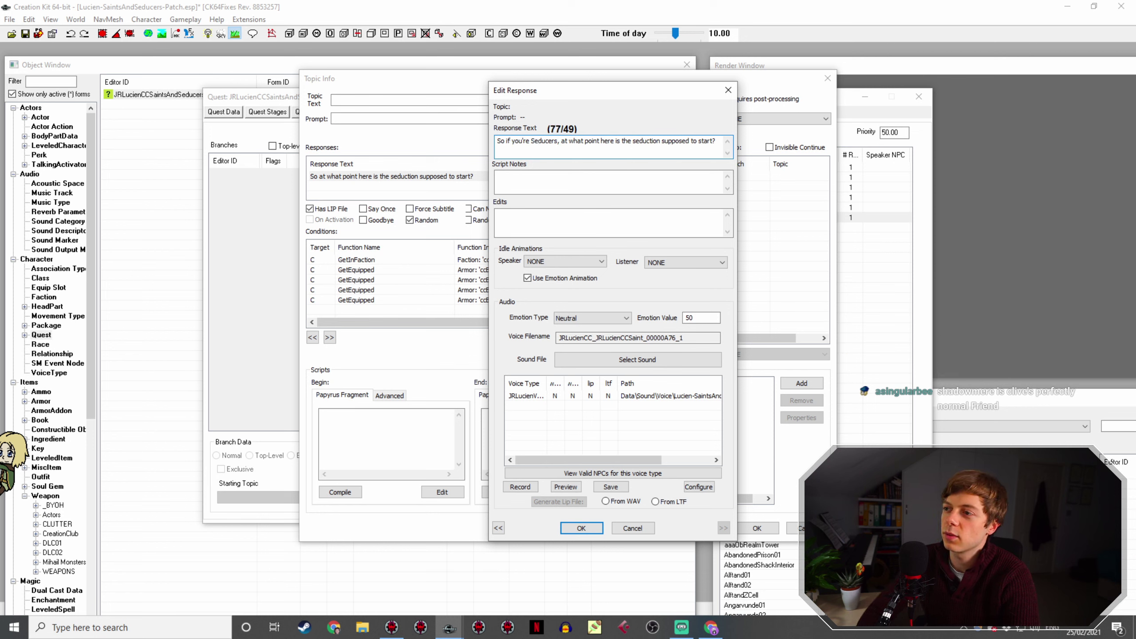
key(Return)
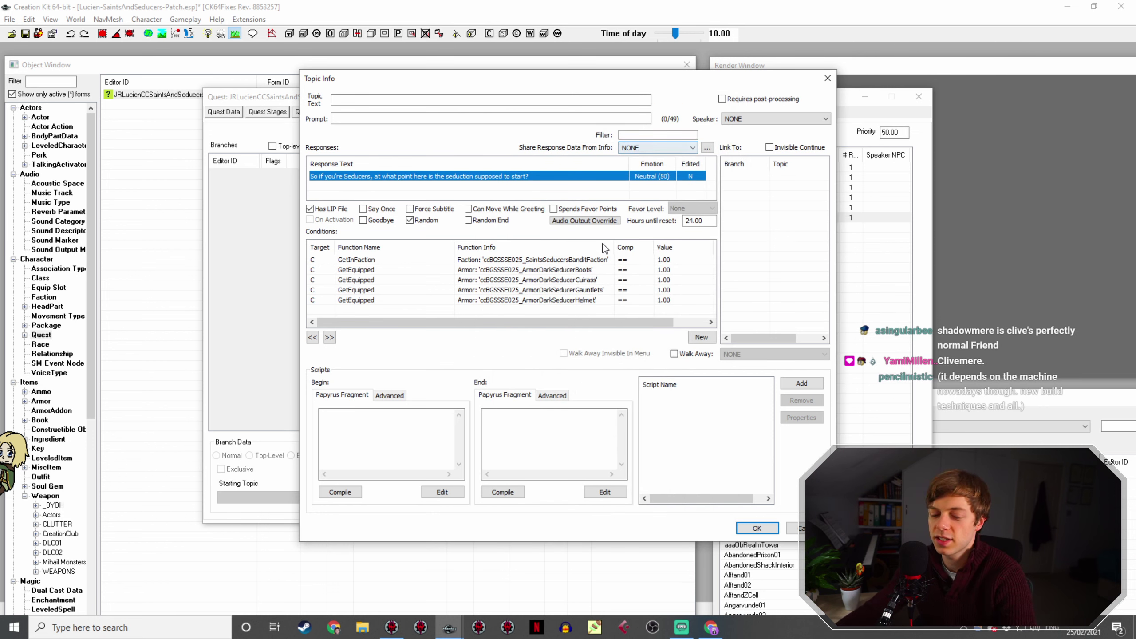
click(778, 531)
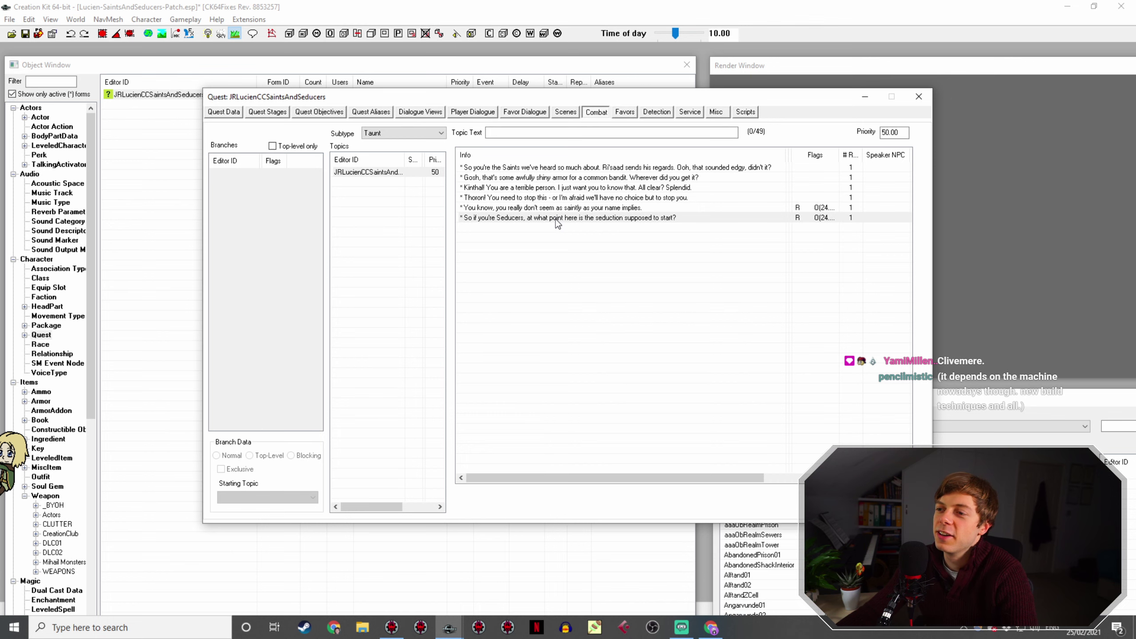
Step: Duplicate the "So if you're Seducers" taunt line and check the copy's response without editing it
right_click(557, 222)
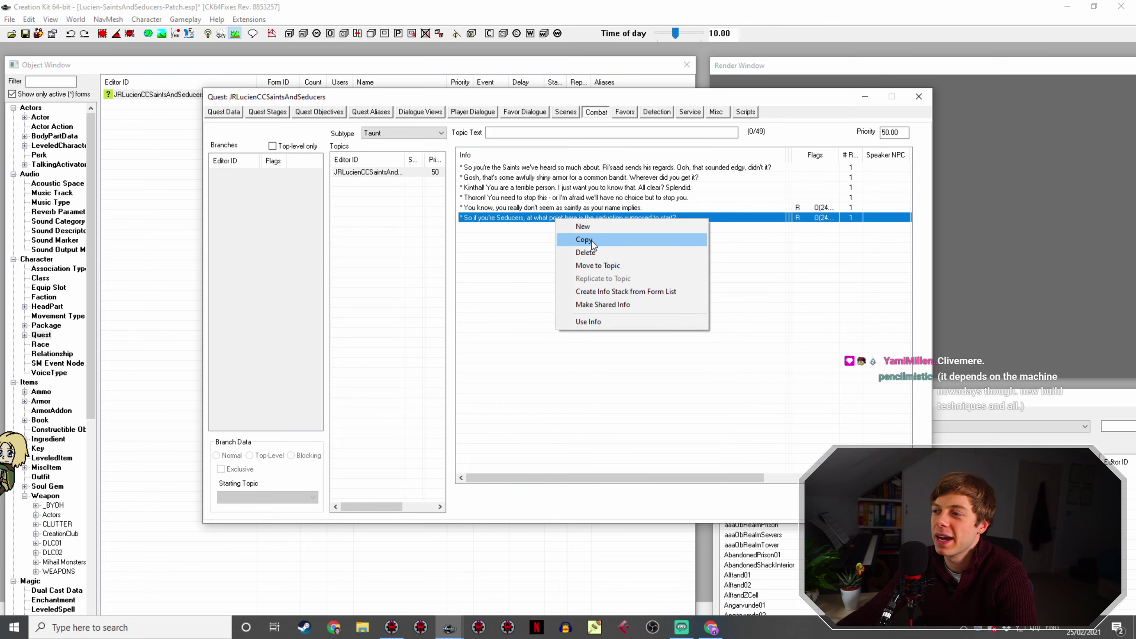
click(592, 242)
double_click(576, 230)
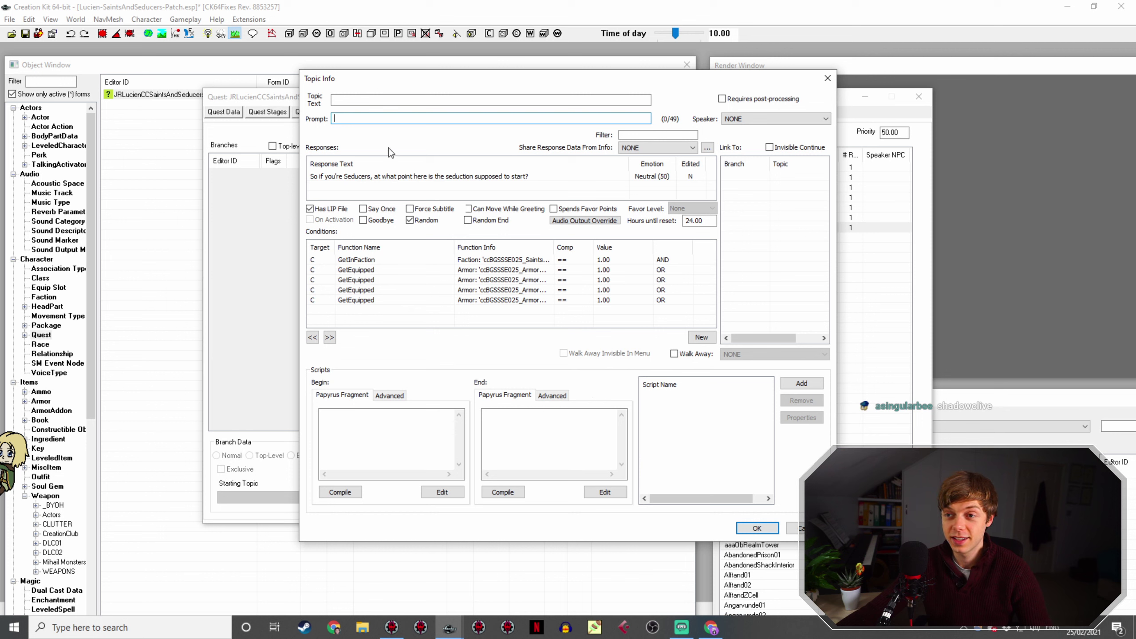
double_click(471, 176)
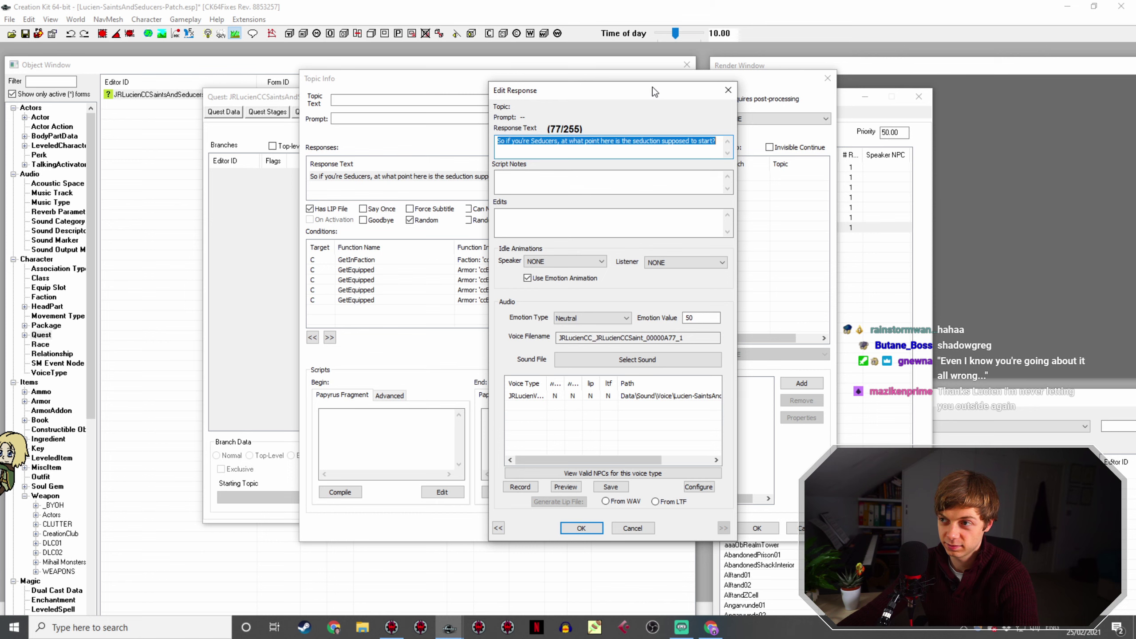
click(633, 528)
click(757, 528)
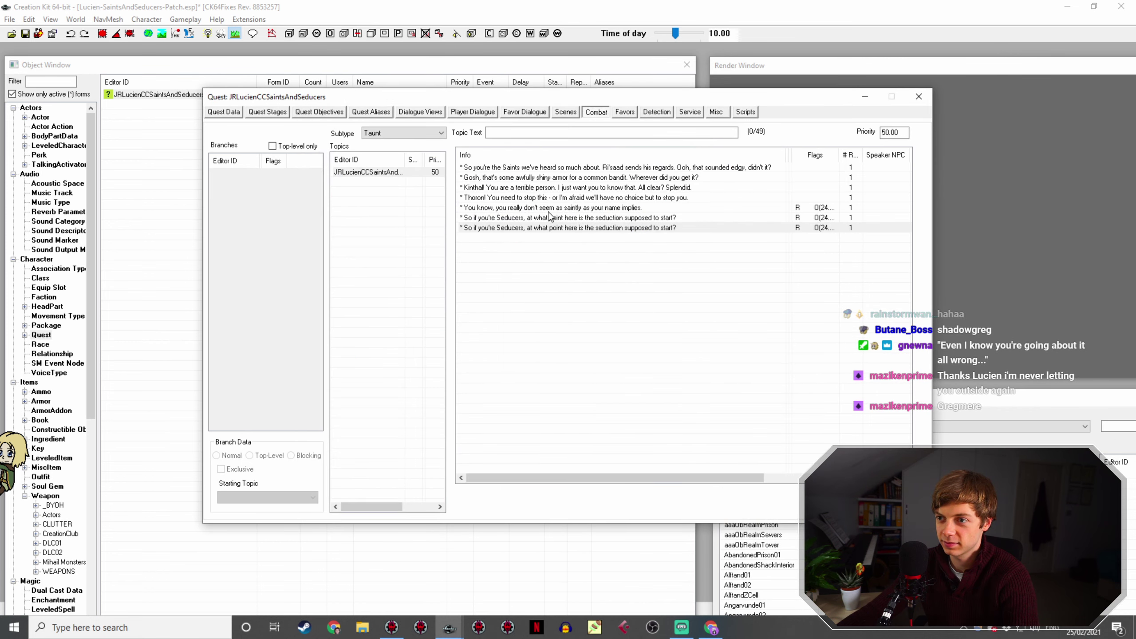
Step: Rewrite the first "So if you're Seducers" taunt's response as "I don't know much about seduction, but I'm pretty sure you're doing it wrong."
double_click(549, 219)
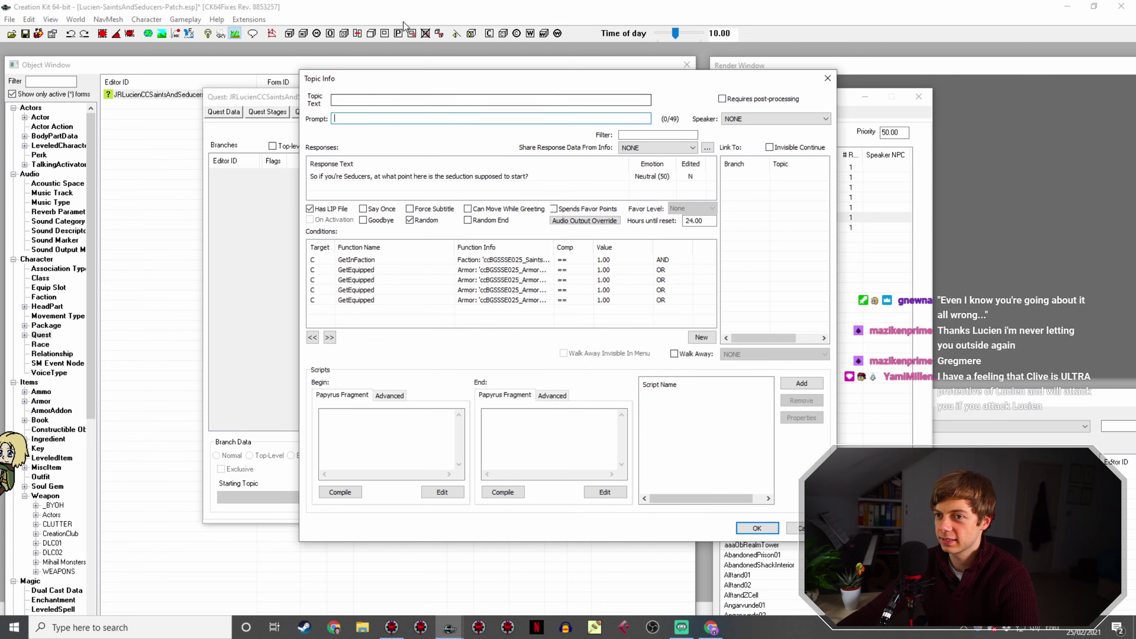
drag(442, 78, 491, 219)
double_click(478, 318)
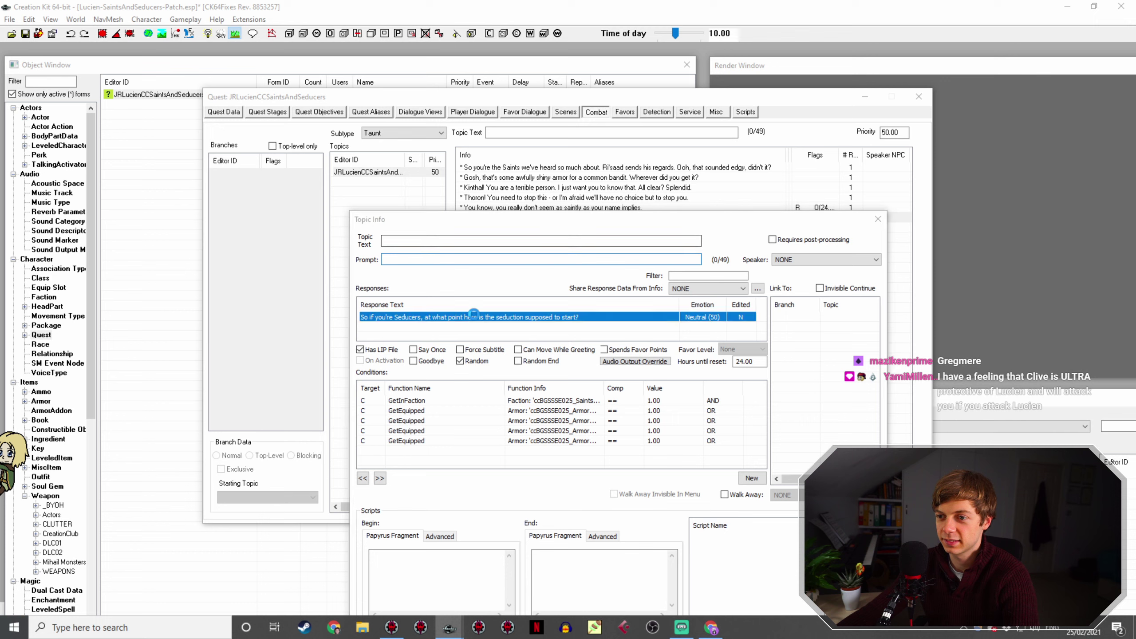
text(I don't)
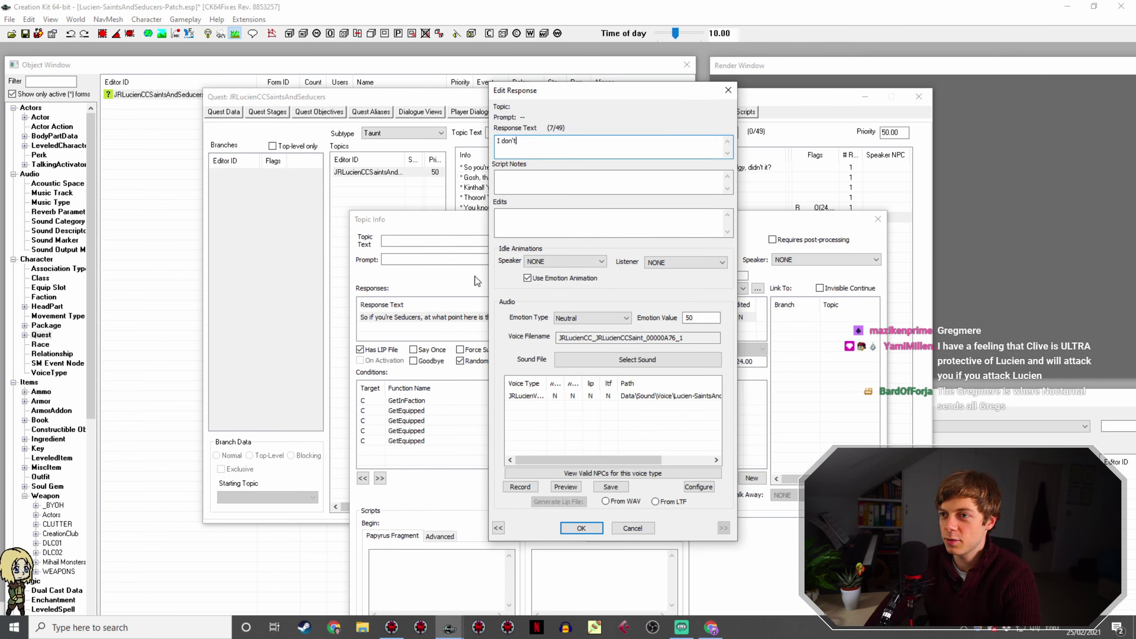
text( know much about sed)
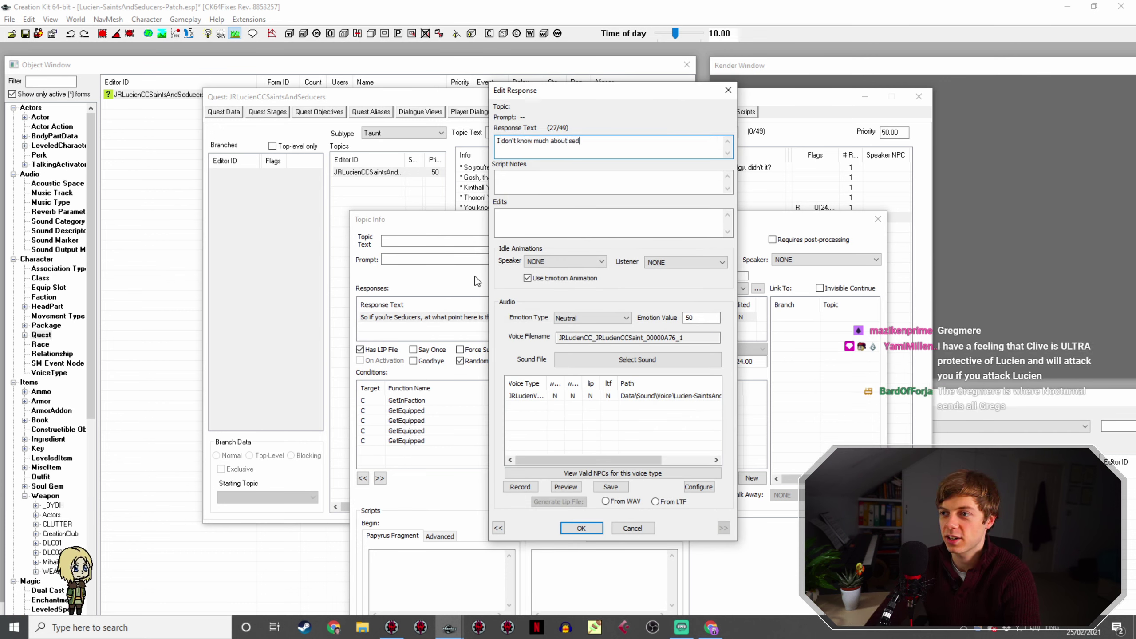
text(uction, but)
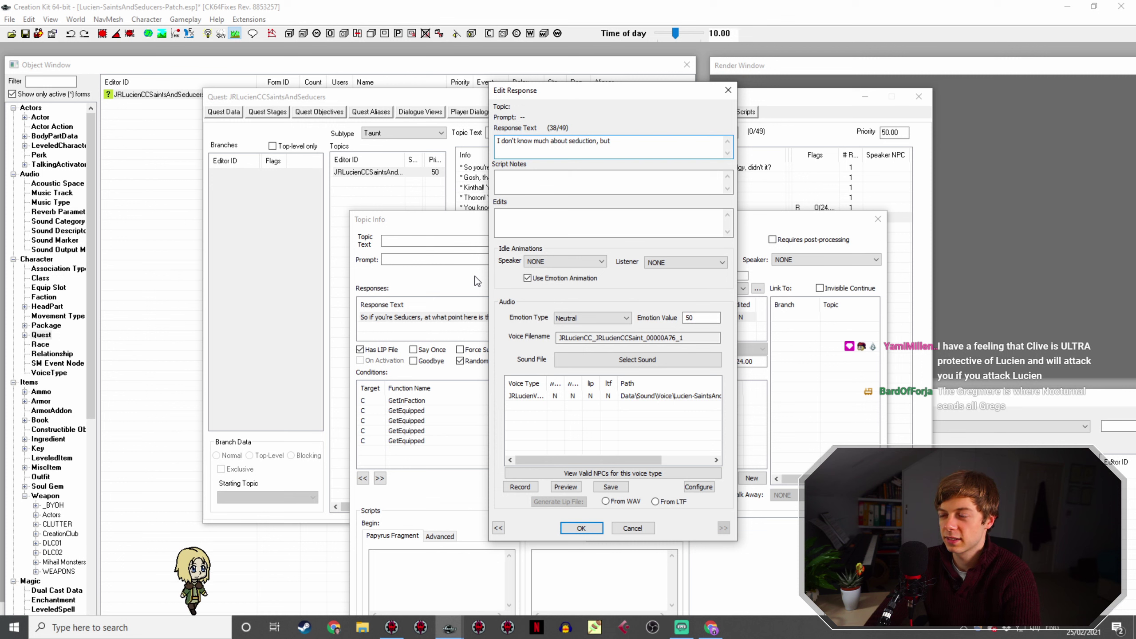
text( I'm pret)
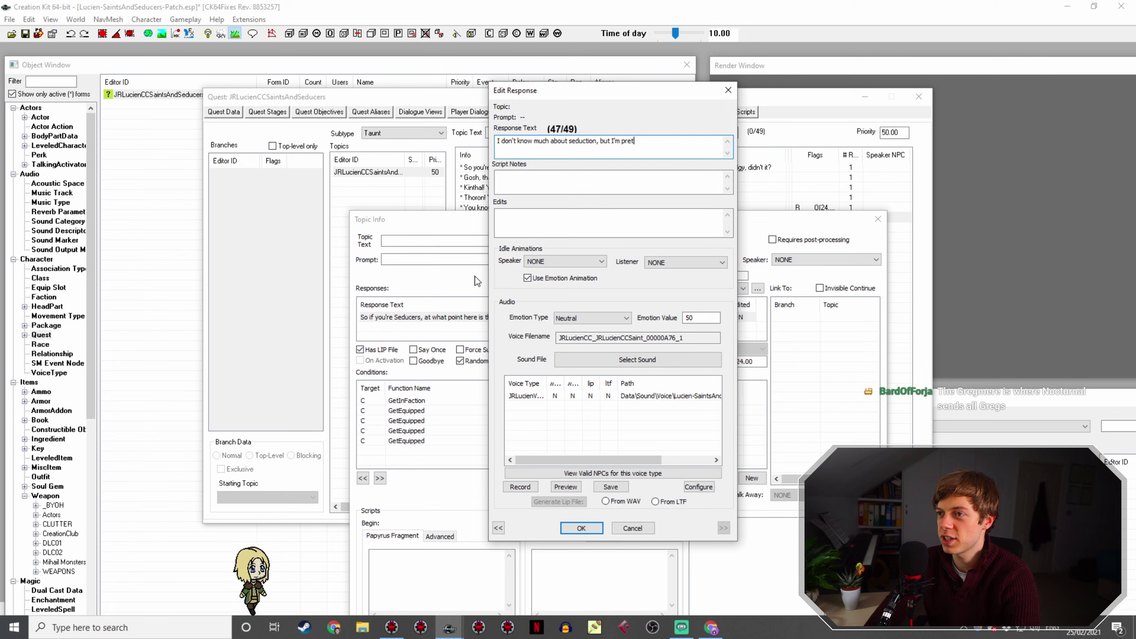
text(ty sure you're doing it wrong.)
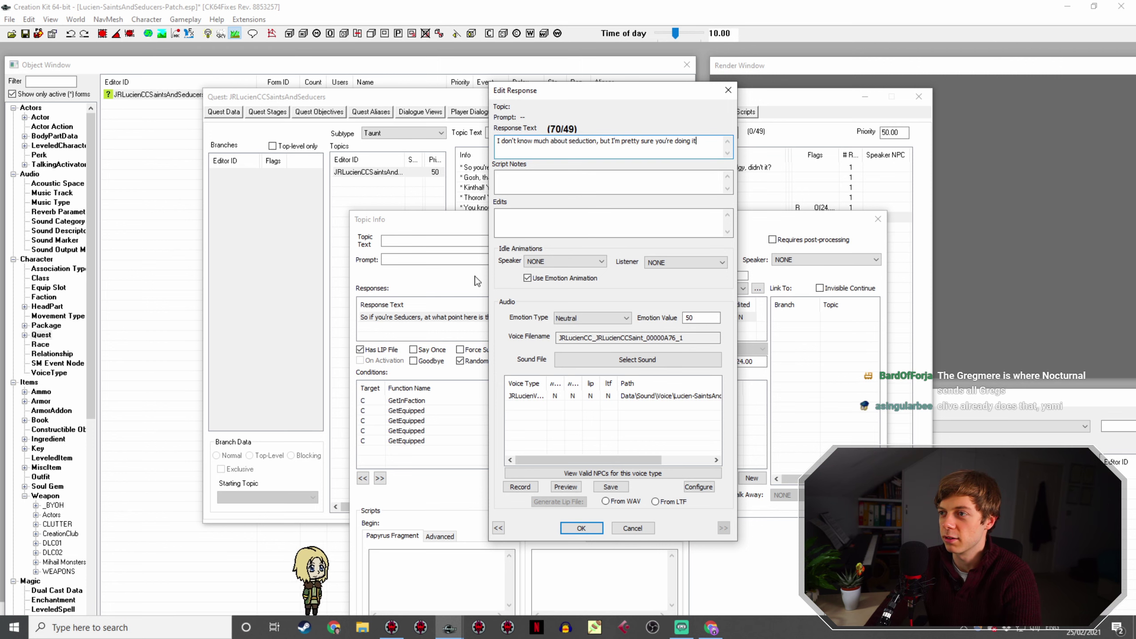
key(Return)
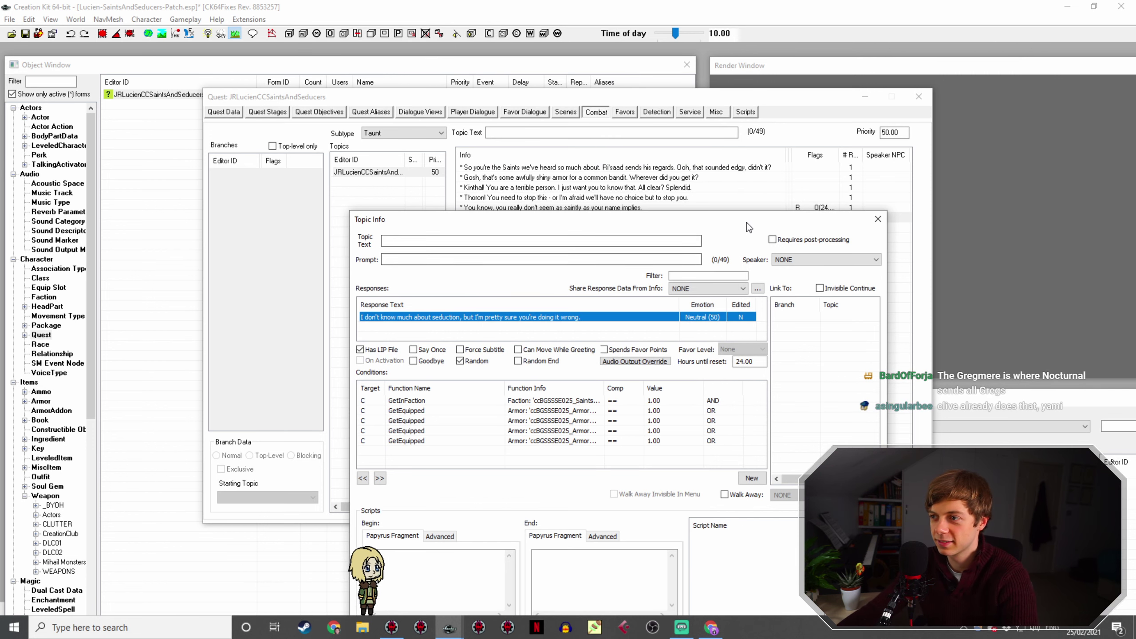
drag(403, 219, 245, 139)
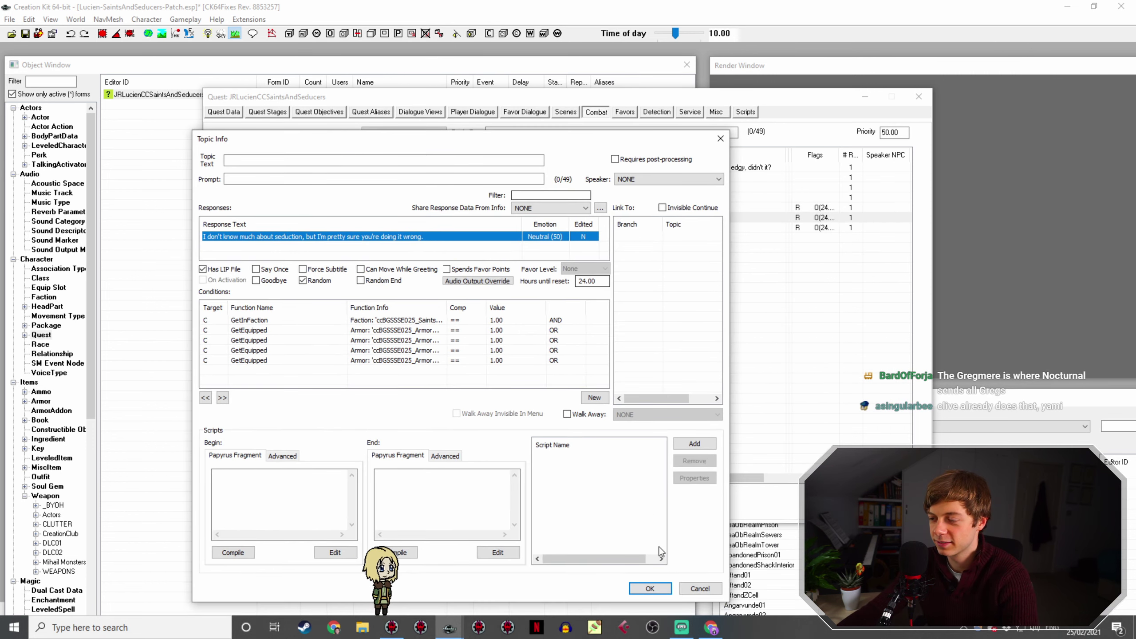
click(651, 589)
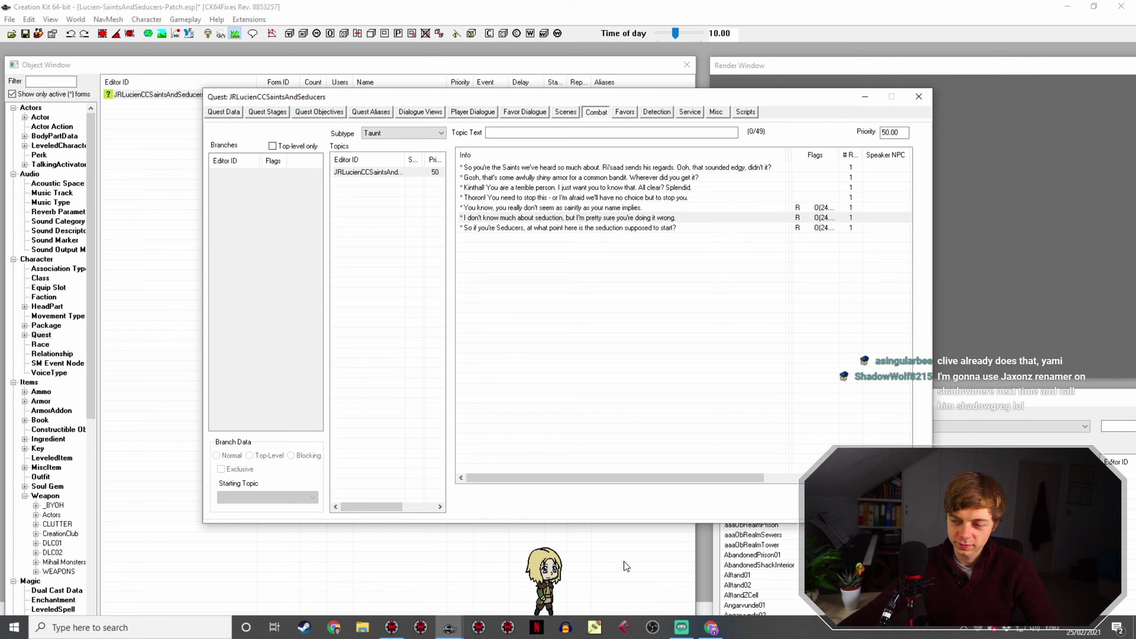
Step: Review the remaining "So if you're Seducers" taunt's response and full condition names, consulting the UESP Saints & Seducers page in the browser
double_click(657, 228)
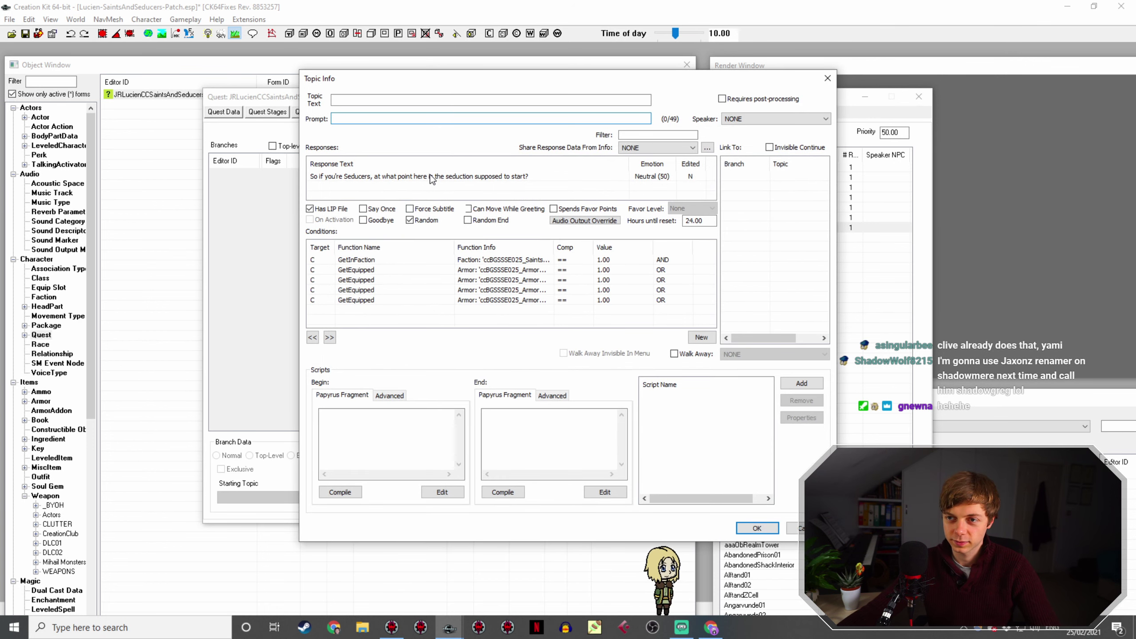
double_click(432, 181)
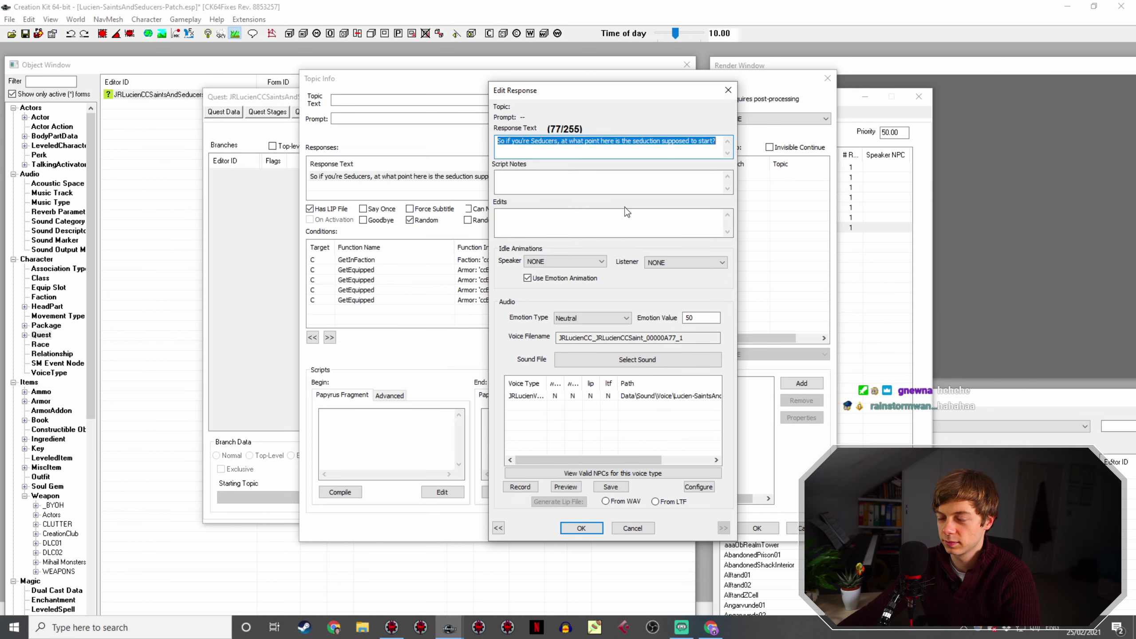
click(712, 628)
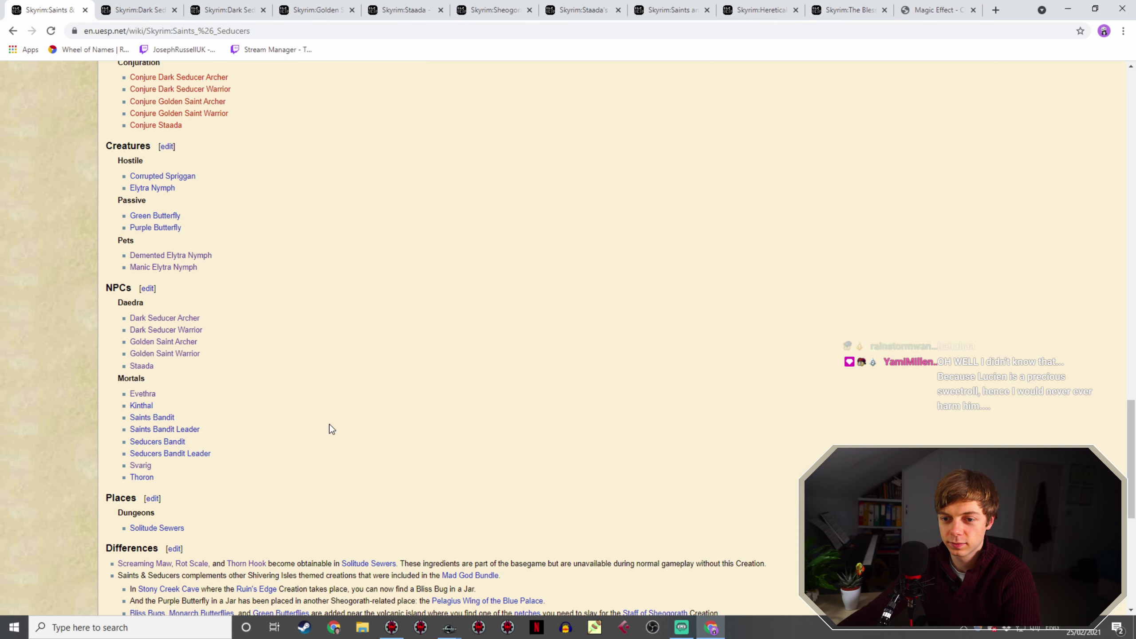
click(722, 632)
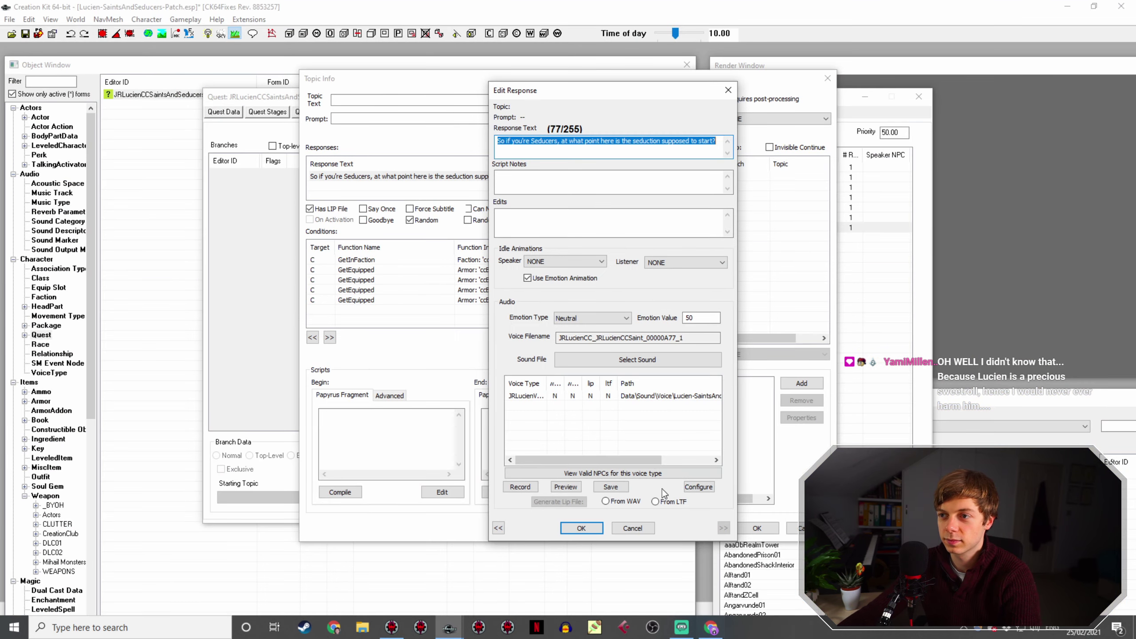
click(582, 529)
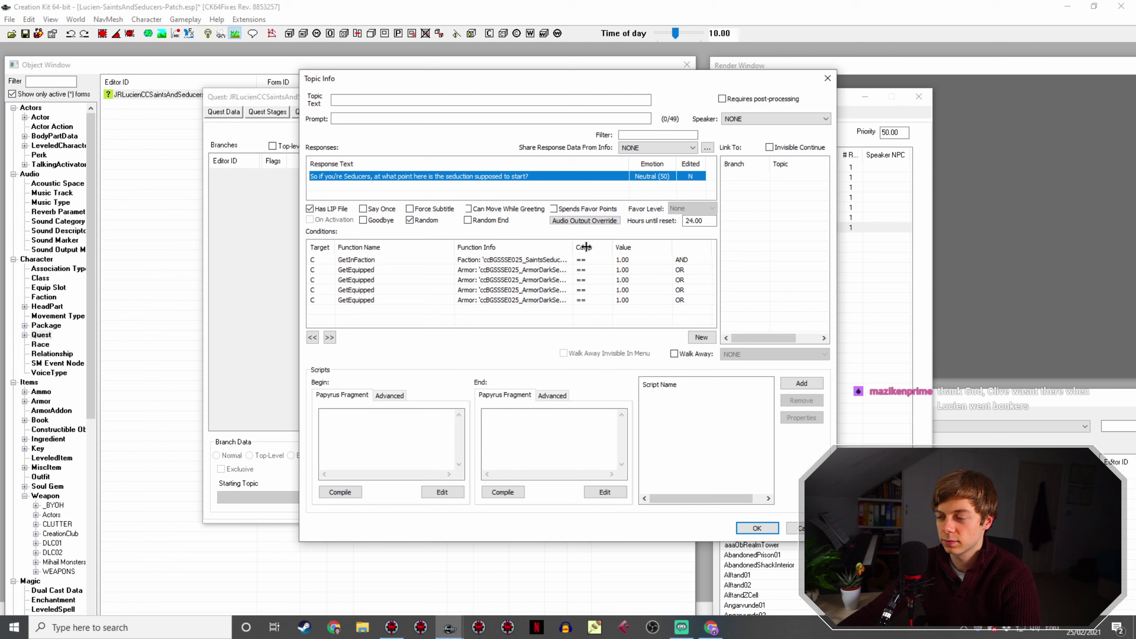
drag(554, 247, 618, 244)
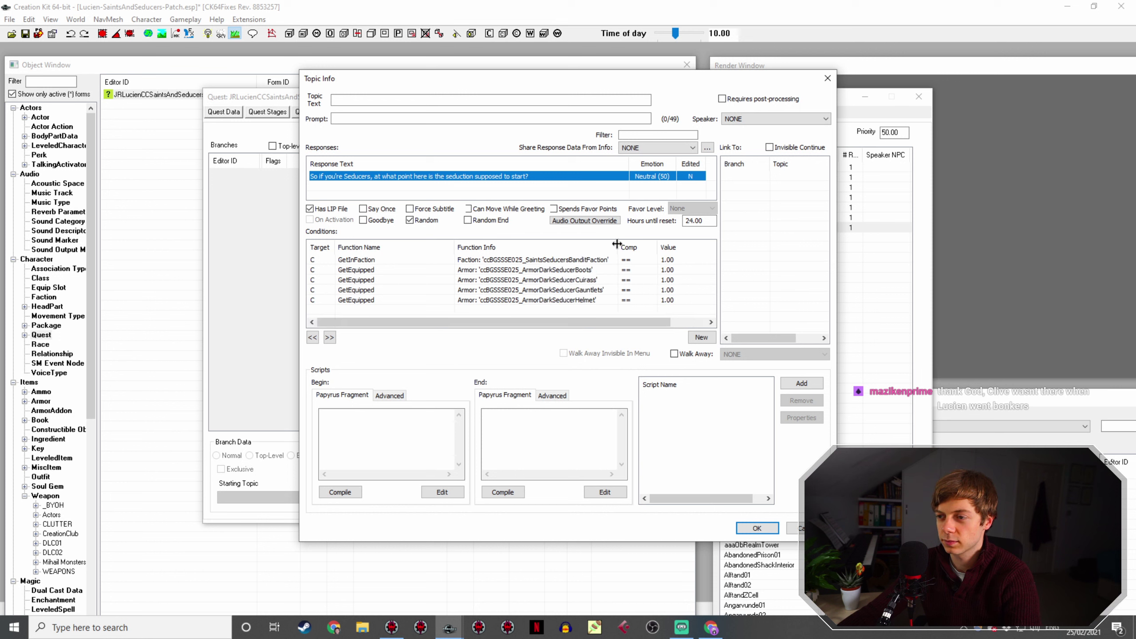
click(487, 178)
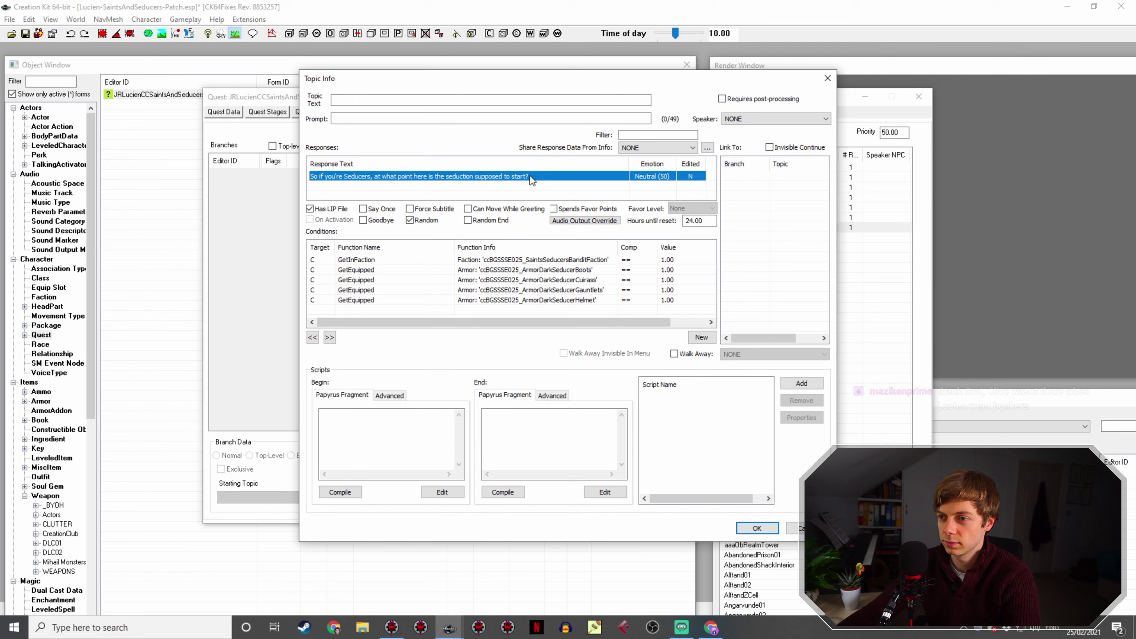
Step: Rewrite the response as "I'm afraid no amount of spooky daedric armor is going to save you now." and set its emotion type to Anger
double_click(531, 176)
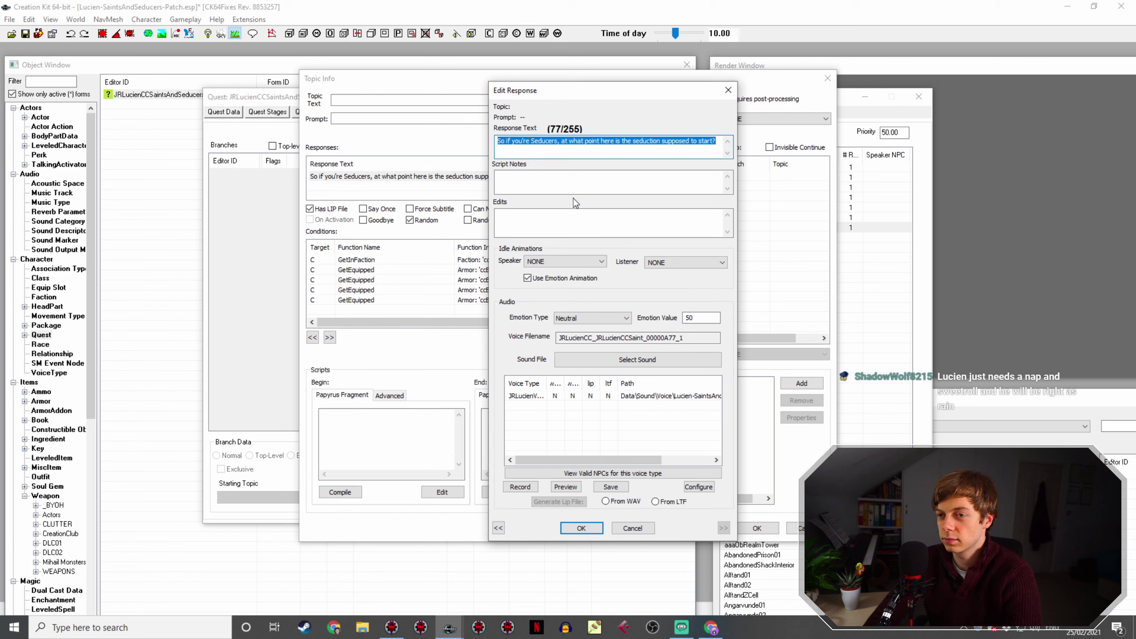
text(I)
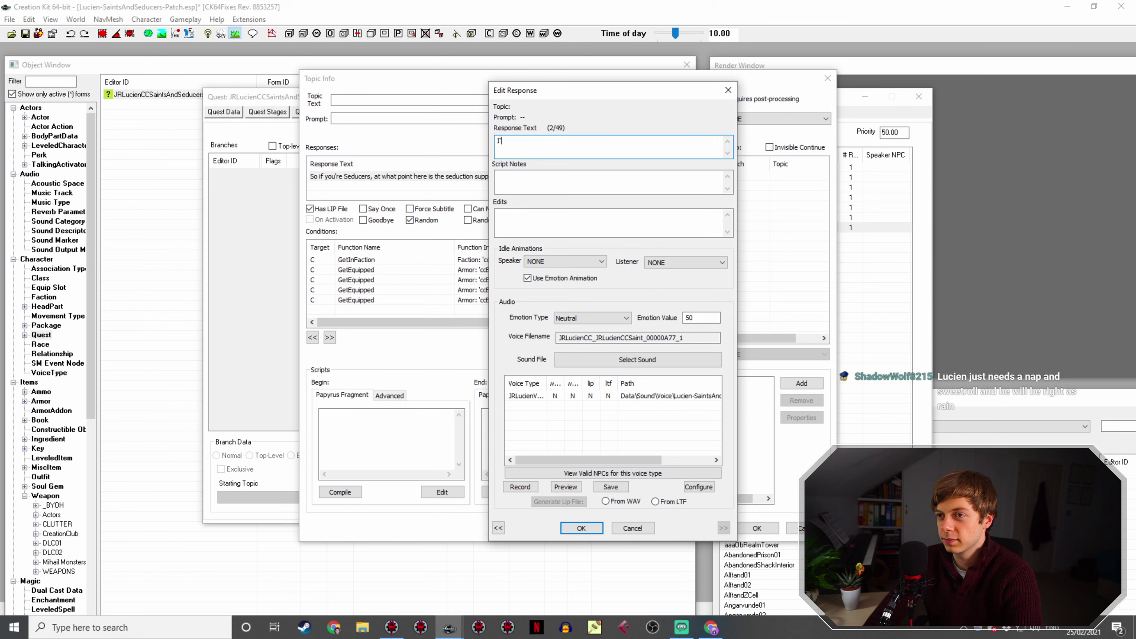
text('m afraid no amount of spooky daedric armor is going to save you now.)
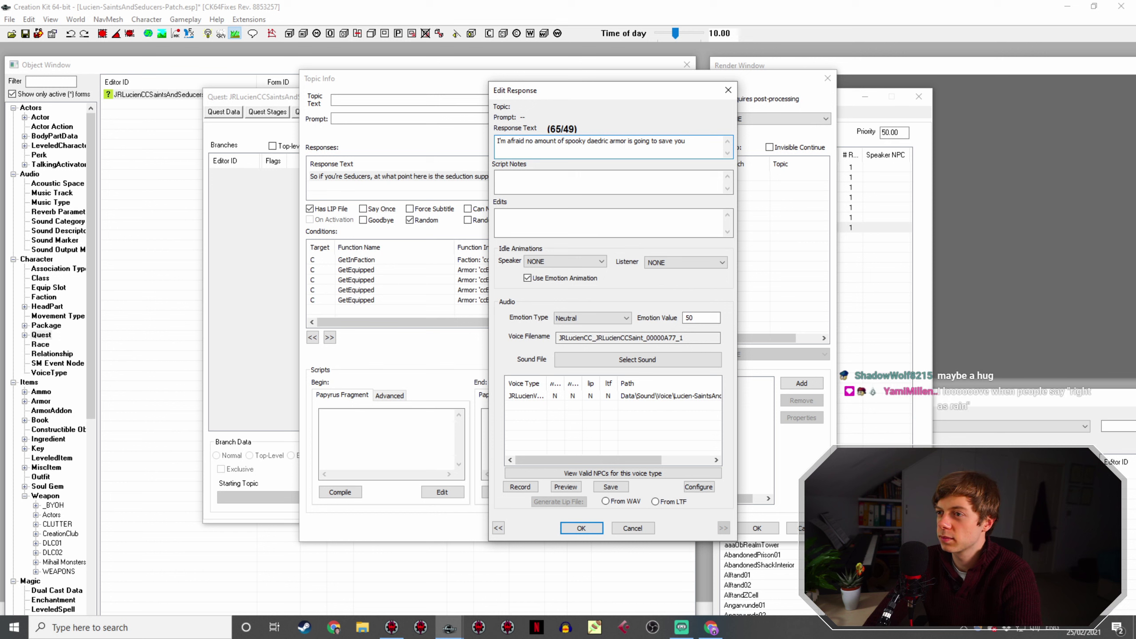
click(593, 319)
click(623, 333)
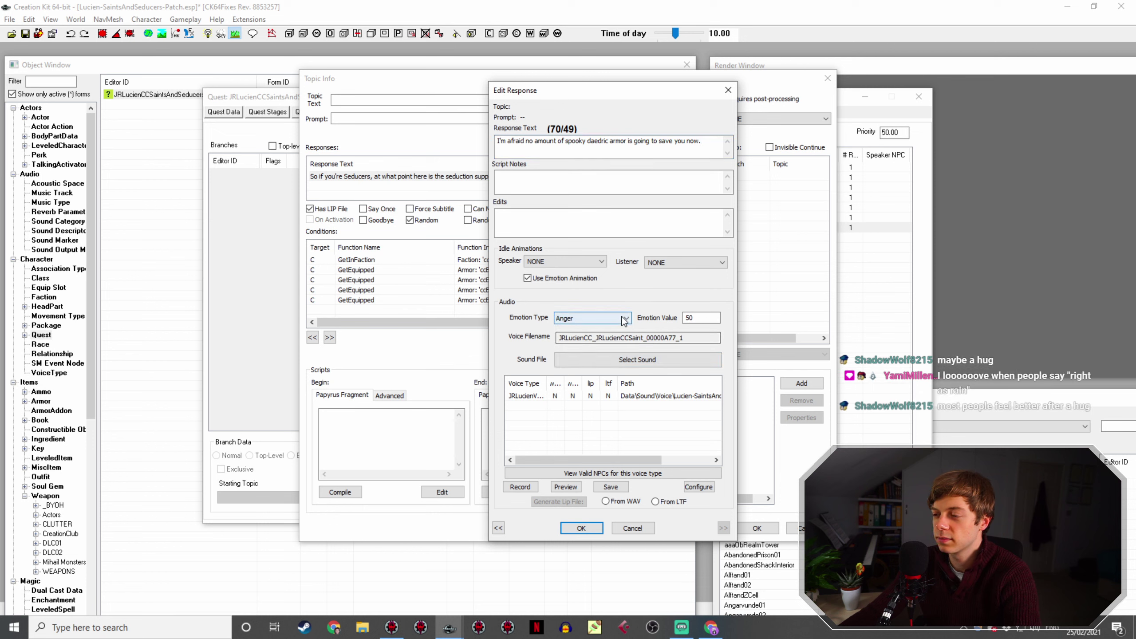
click(581, 528)
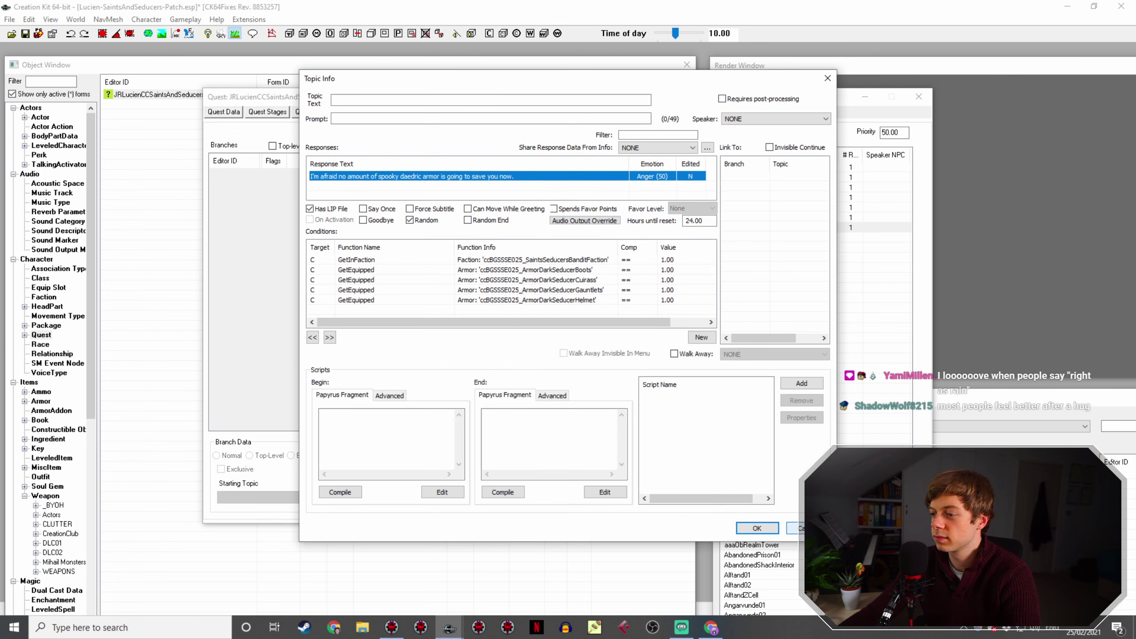
click(757, 529)
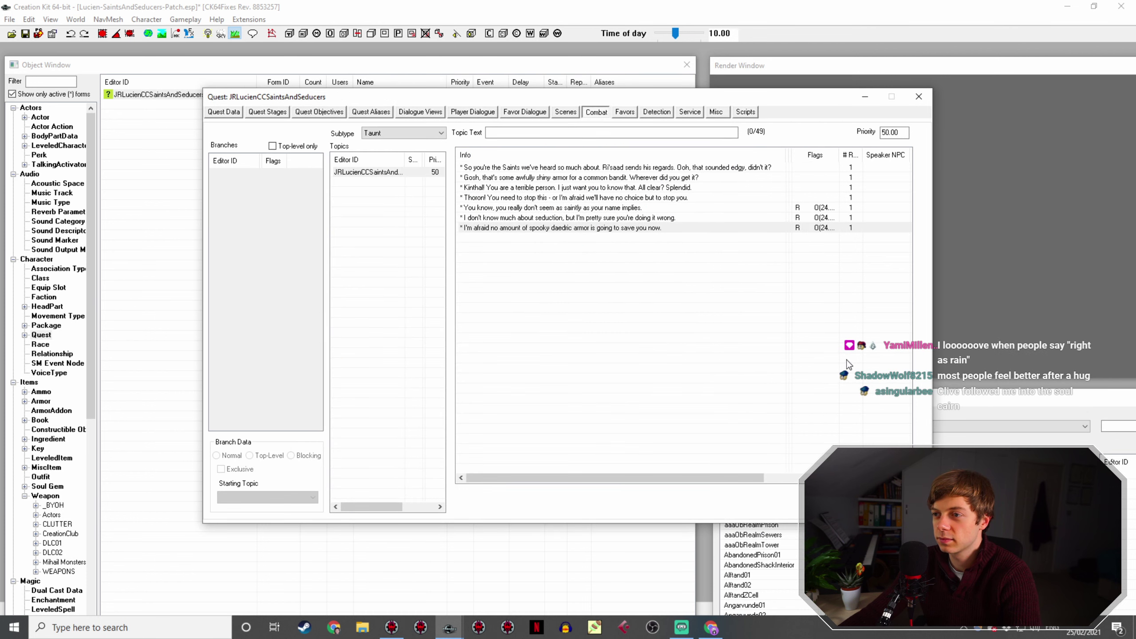
Step: Duplicate the "You know, you really don't seem as saintly as your name implies." taunt and open the copy for editing
click(611, 209)
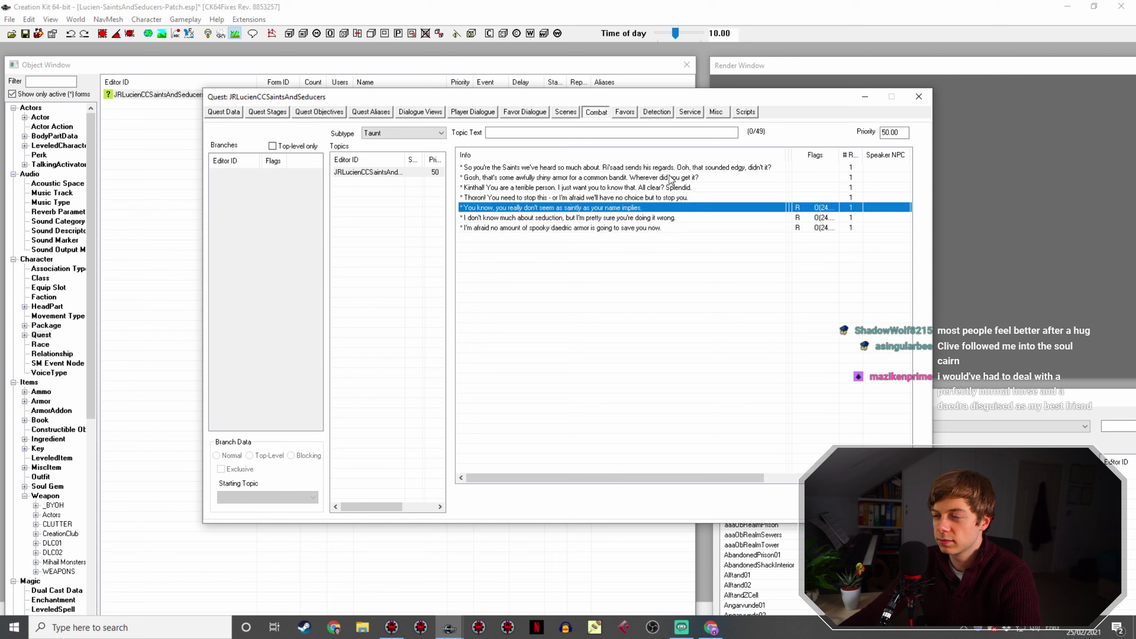
right_click(582, 207)
click(643, 228)
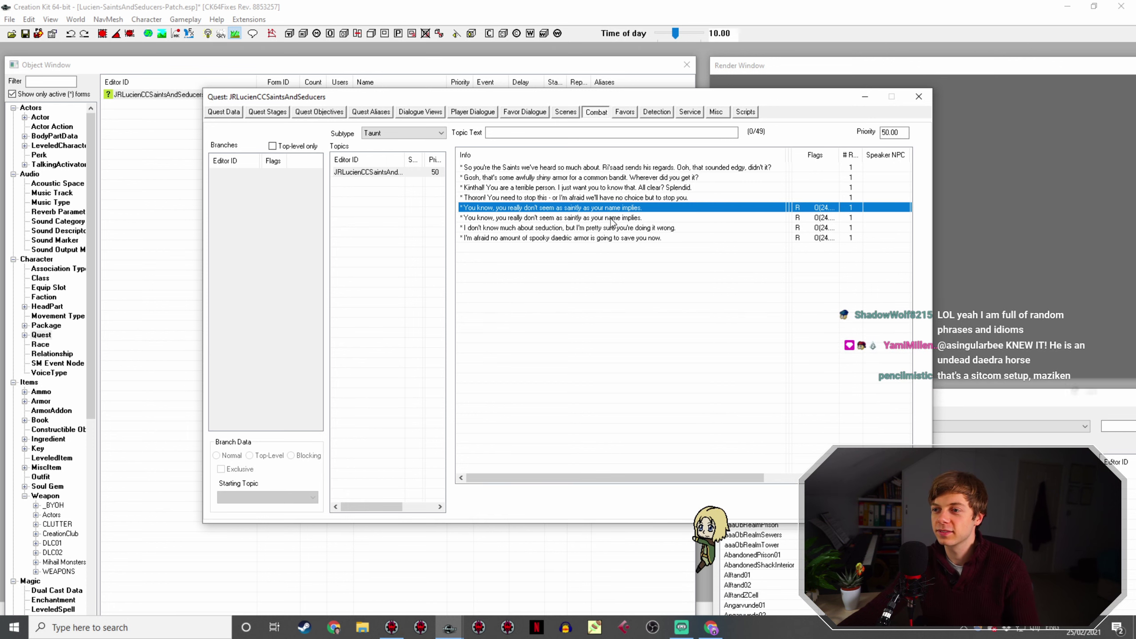
click(611, 217)
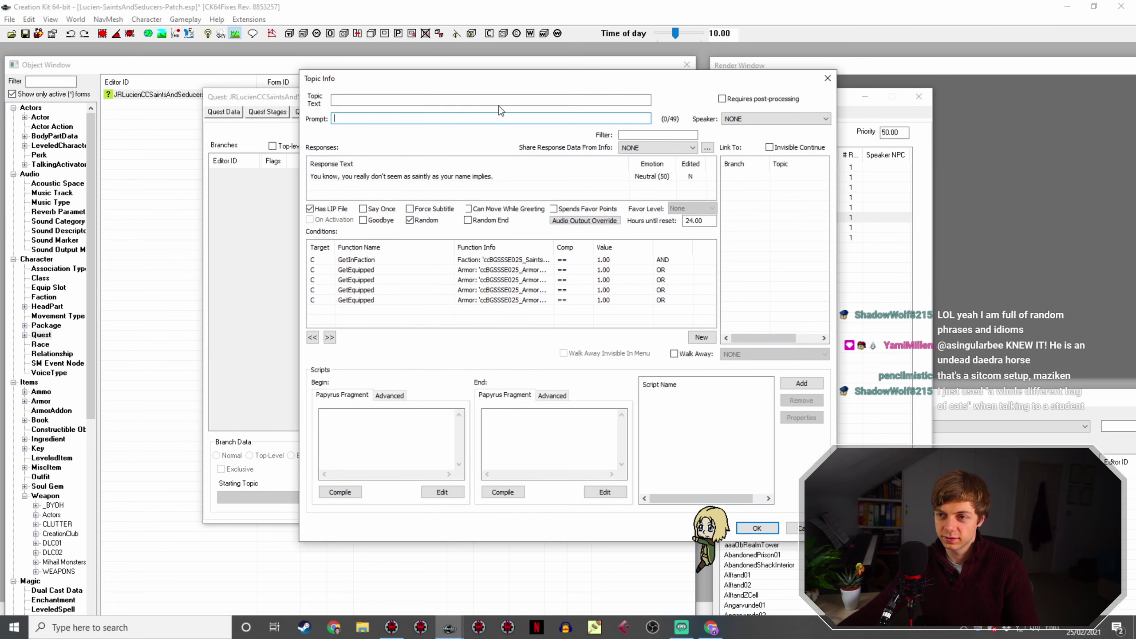
Step: Rewrite the duplicated saintly taunt's response as "The real Golden Saints are far more impressive. You're just playing dress-up."
drag(515, 79, 548, 259)
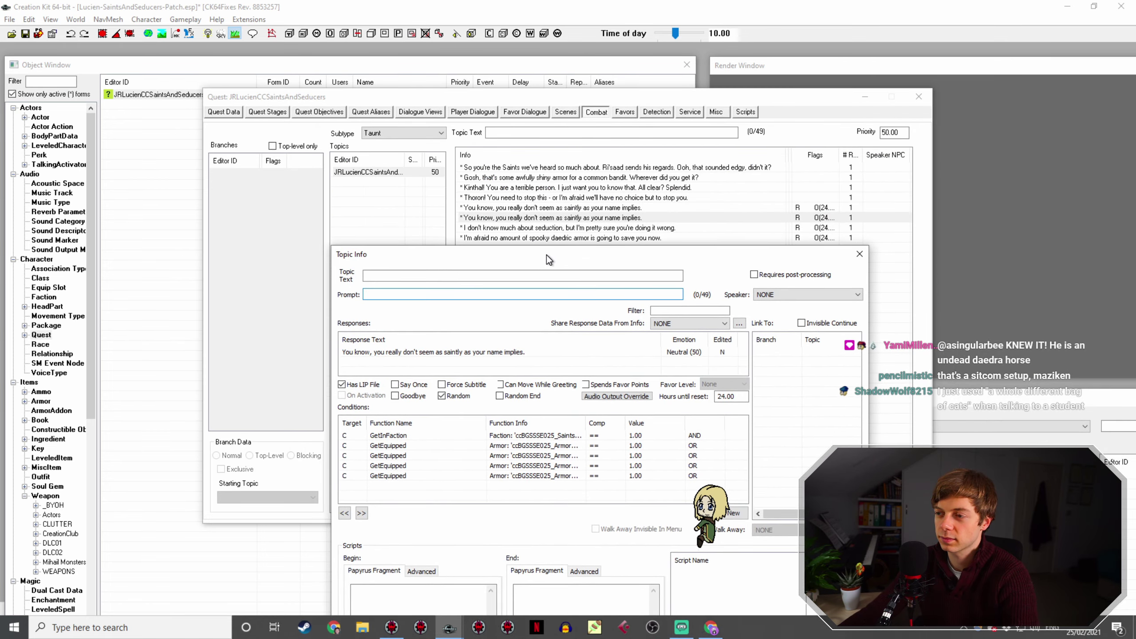
double_click(464, 352)
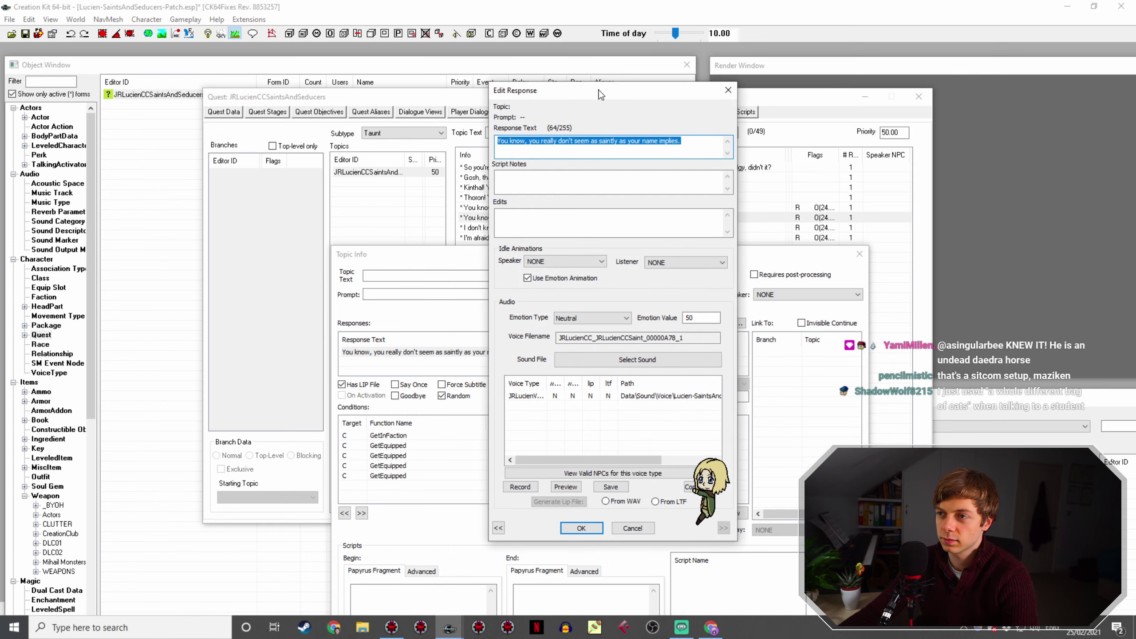
drag(601, 95, 221, 94)
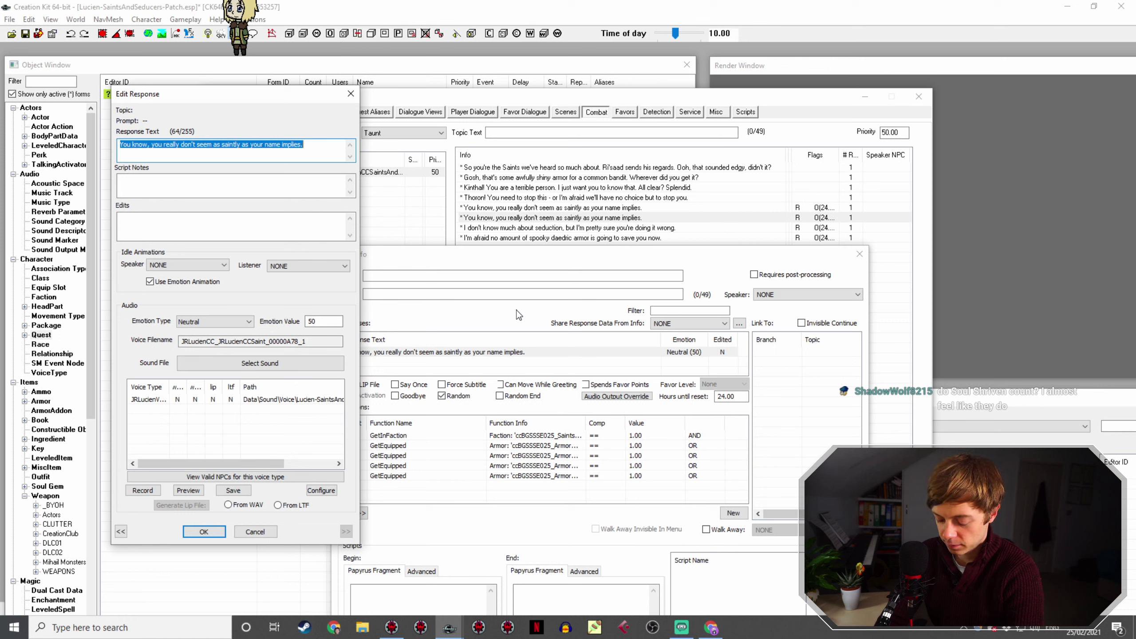
text(T)
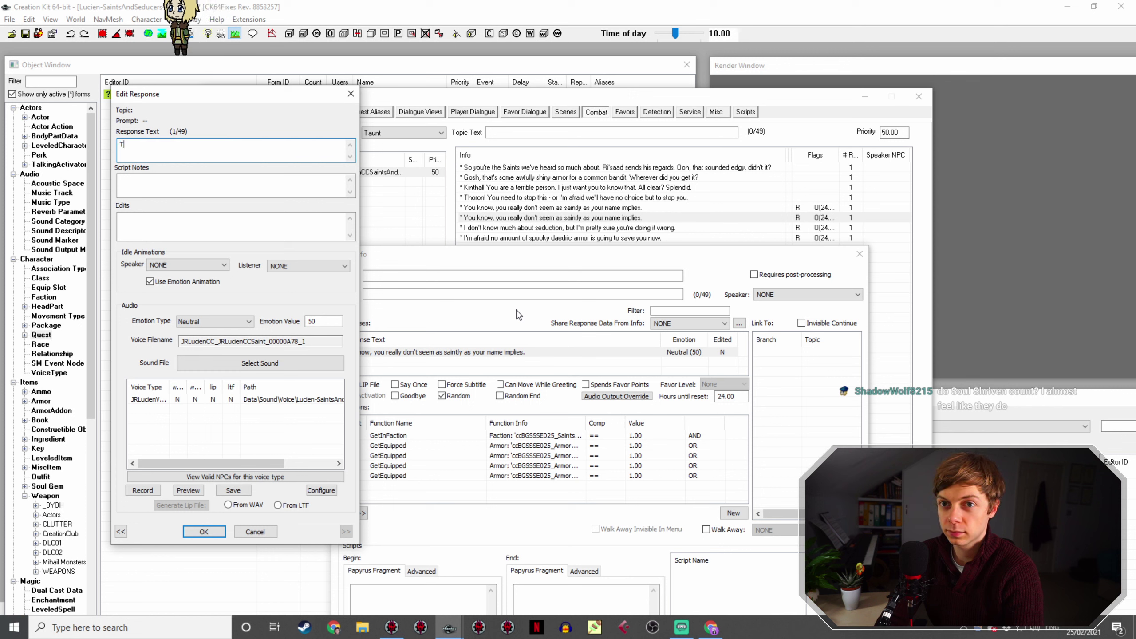
text(he rea)
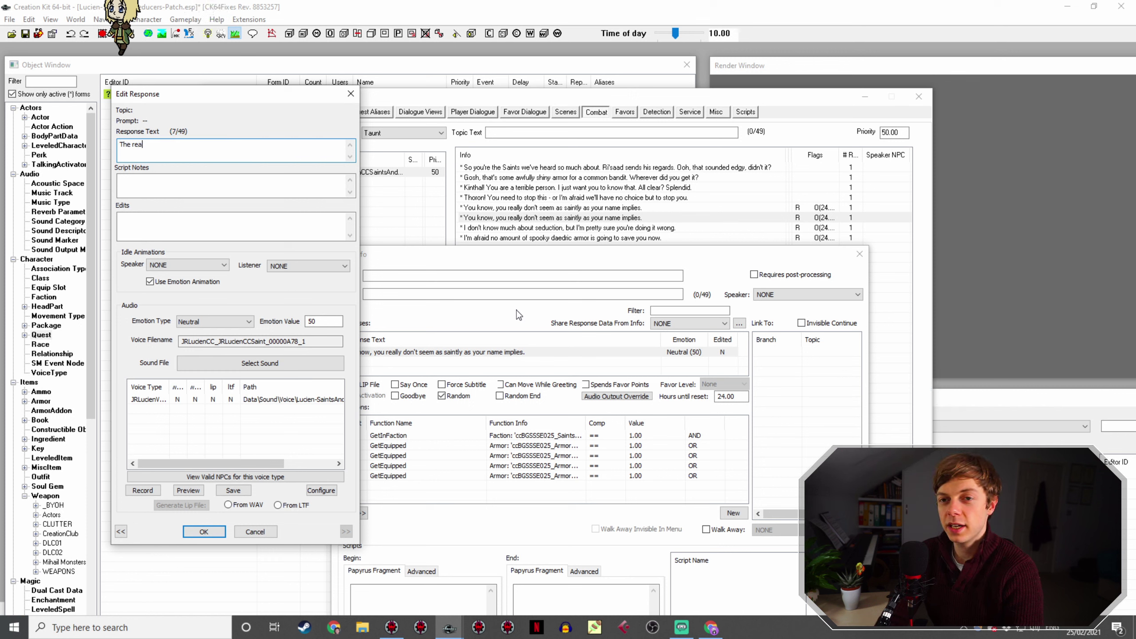
text(l guard)
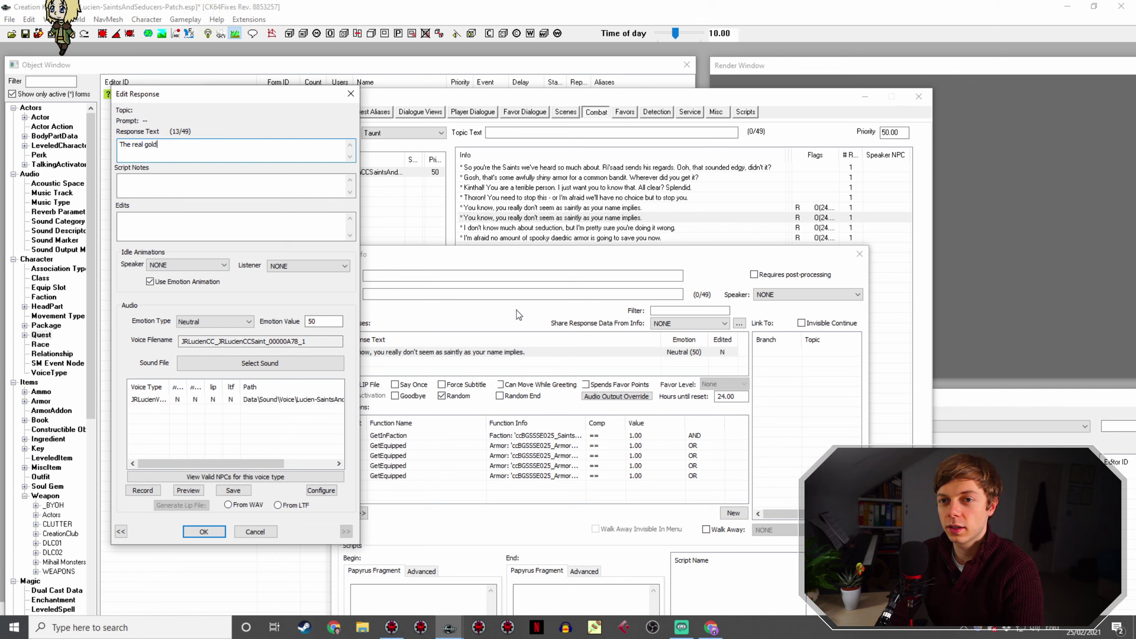
key(BackSpace)
key(BackSpace)
key(BackSpace)
key(BackSpace)
key(BackSpace)
text(Golden Saints are far more impressive,)
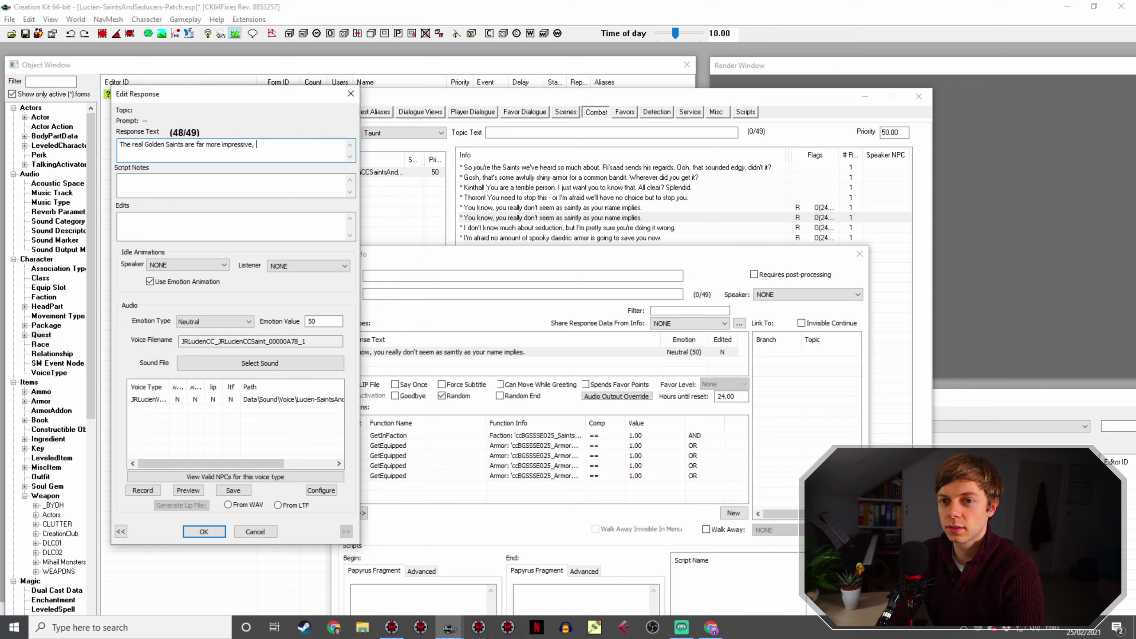
key(BackSpace)
key(BackSpace)
text(. )
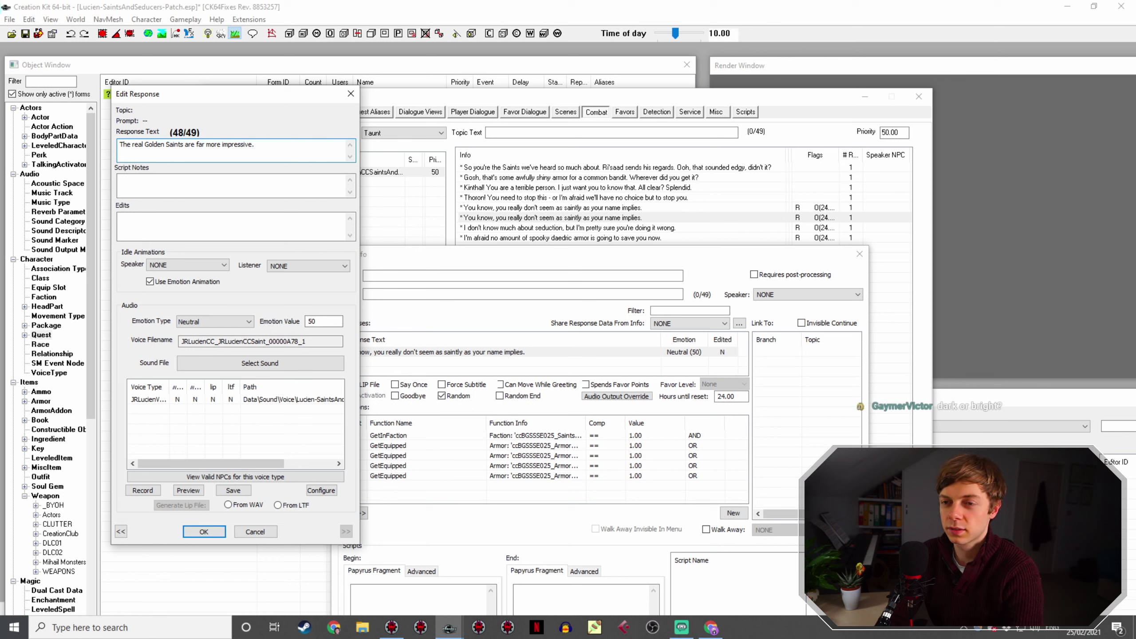
text(Y)
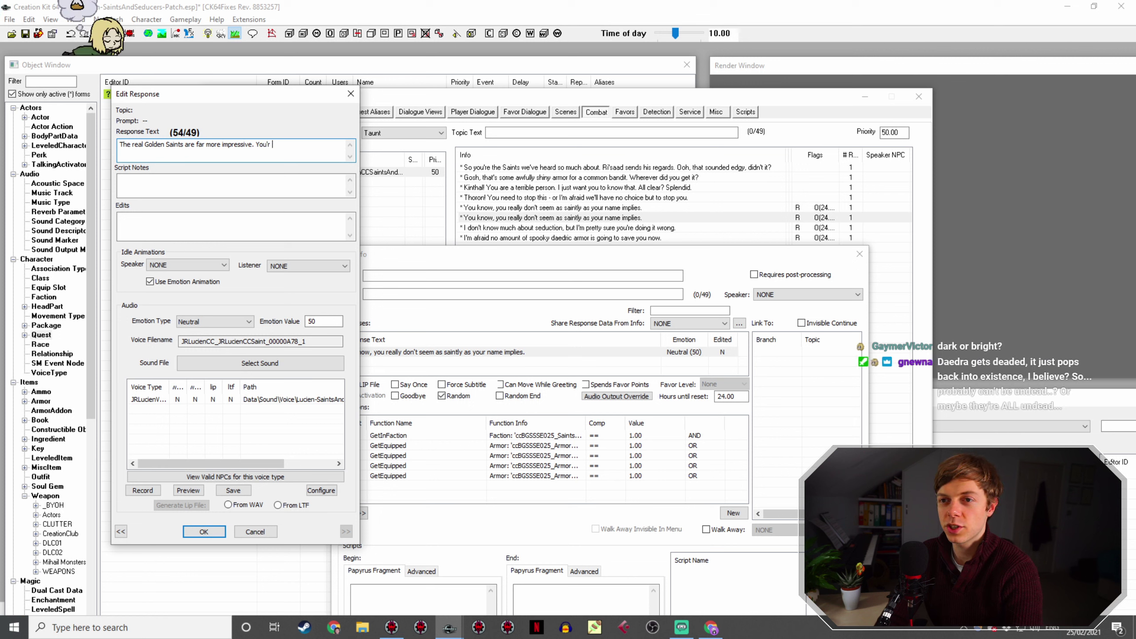
text(ou're just playing dres)
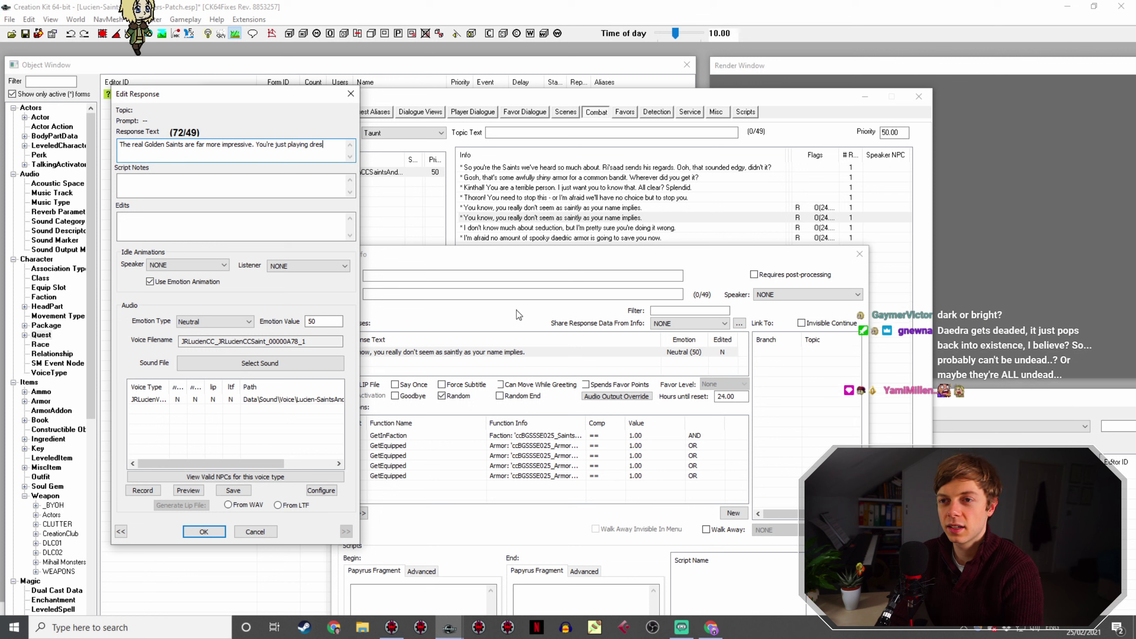
text(s-up.)
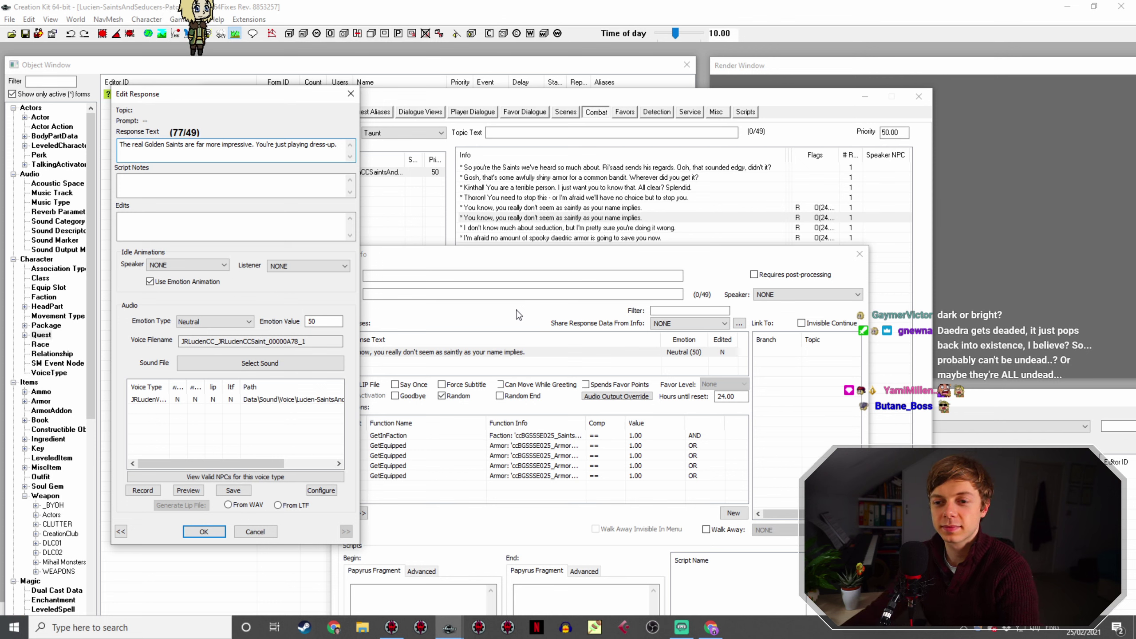
click(203, 532)
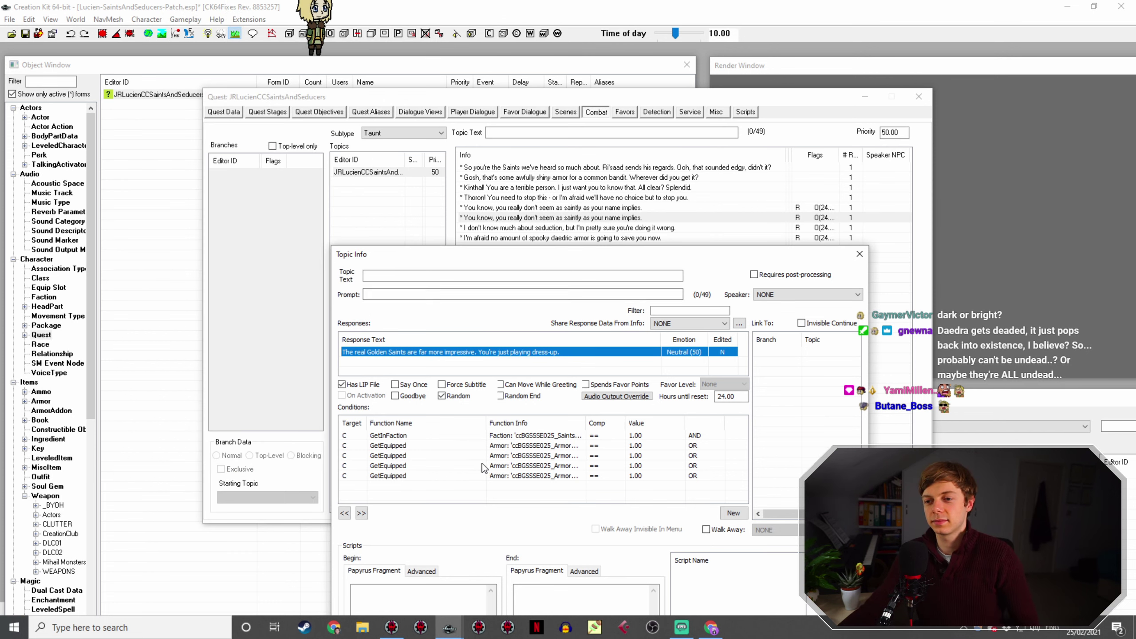
Step: Add a GetVMQuestVariable condition to the taunt, using the JRLucienFollower quest and its ::Bravery_var variable
right_click(406, 485)
click(423, 493)
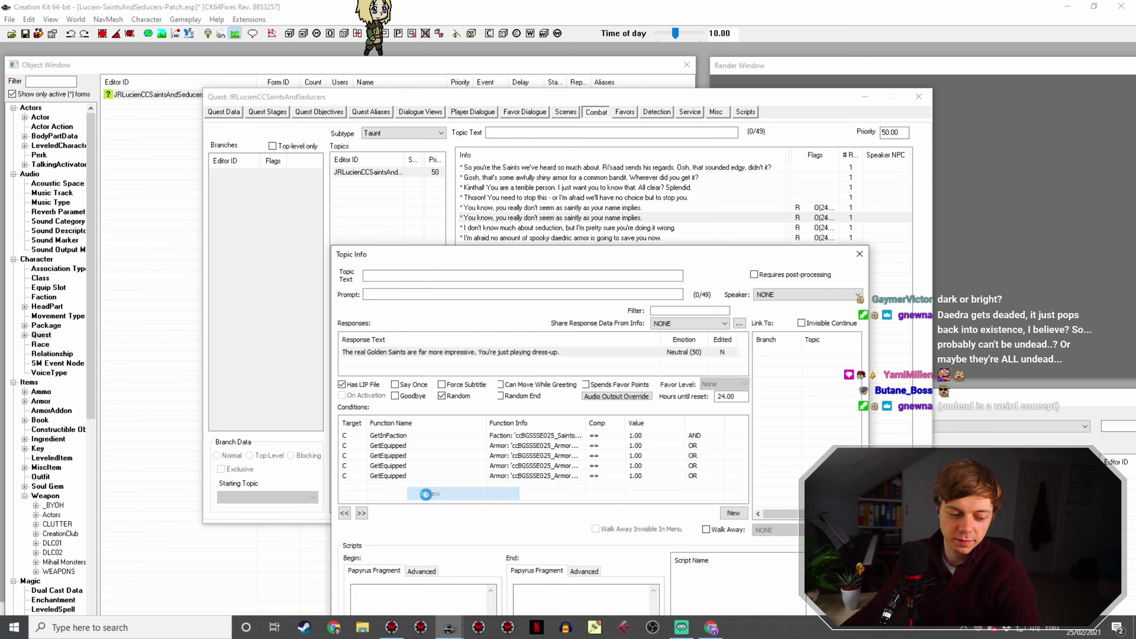
click(408, 543)
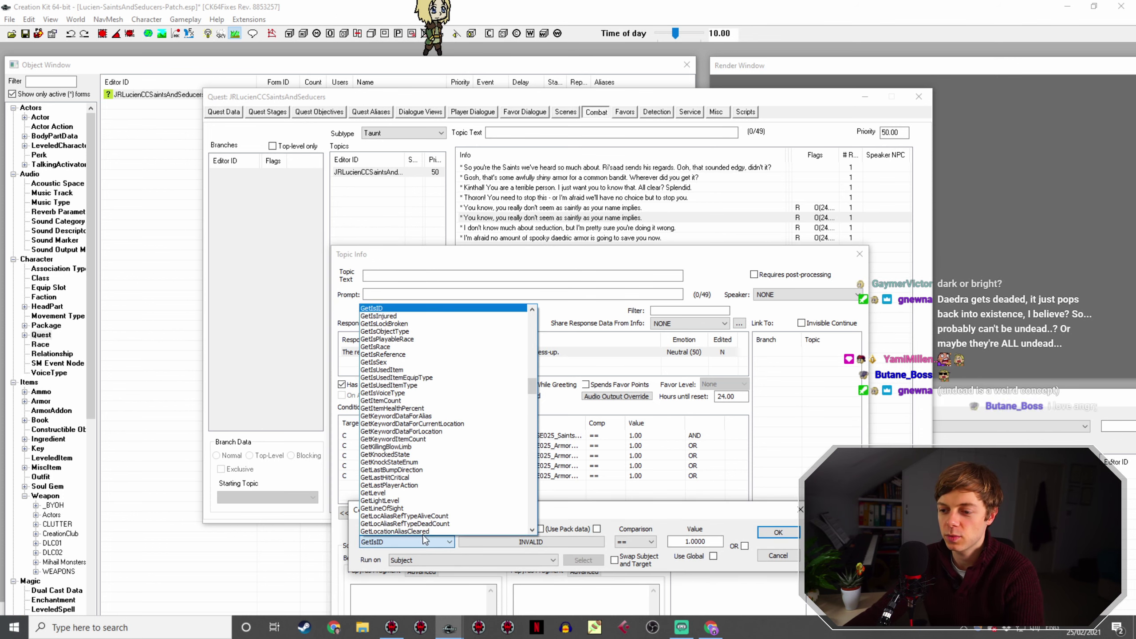
scroll(433, 524, down, 15)
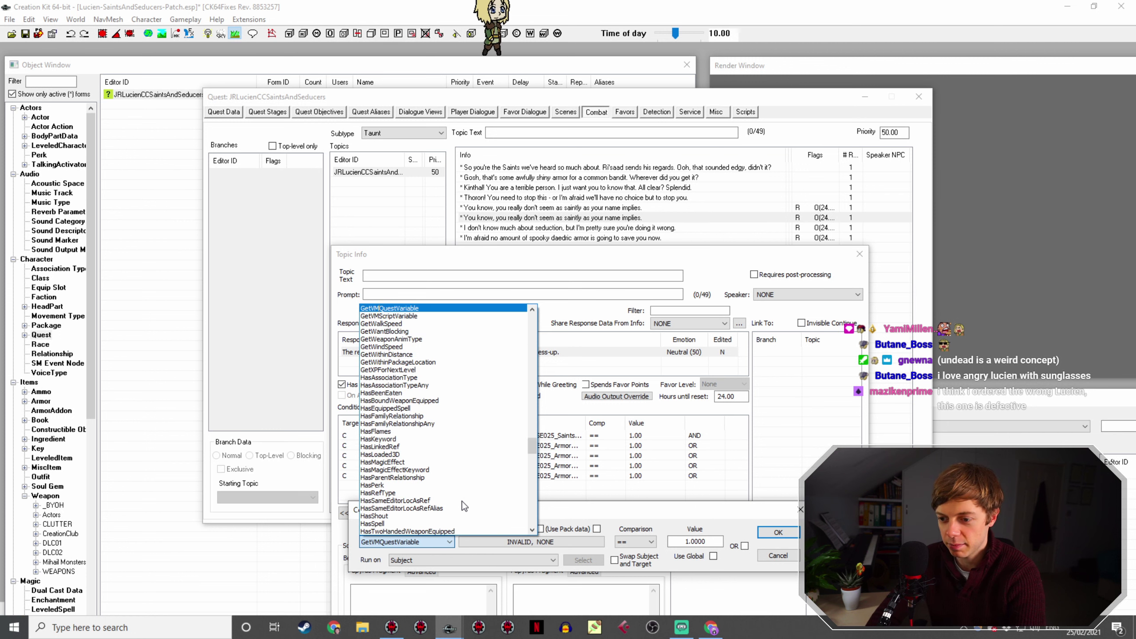
click(463, 505)
click(505, 541)
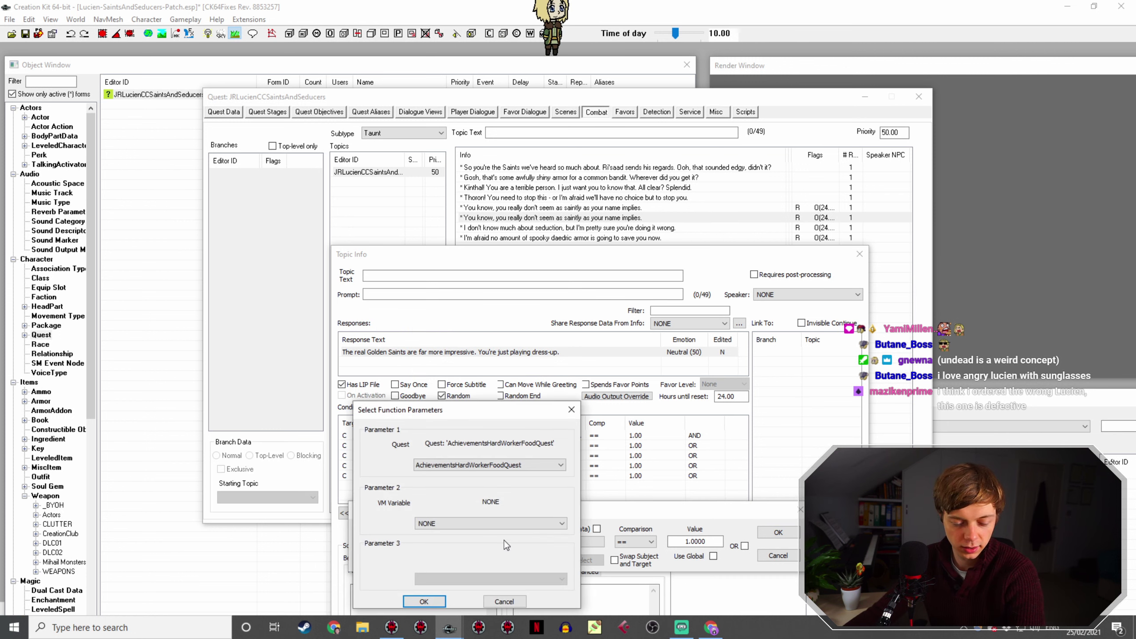
click(493, 468)
text(jrlucienfo)
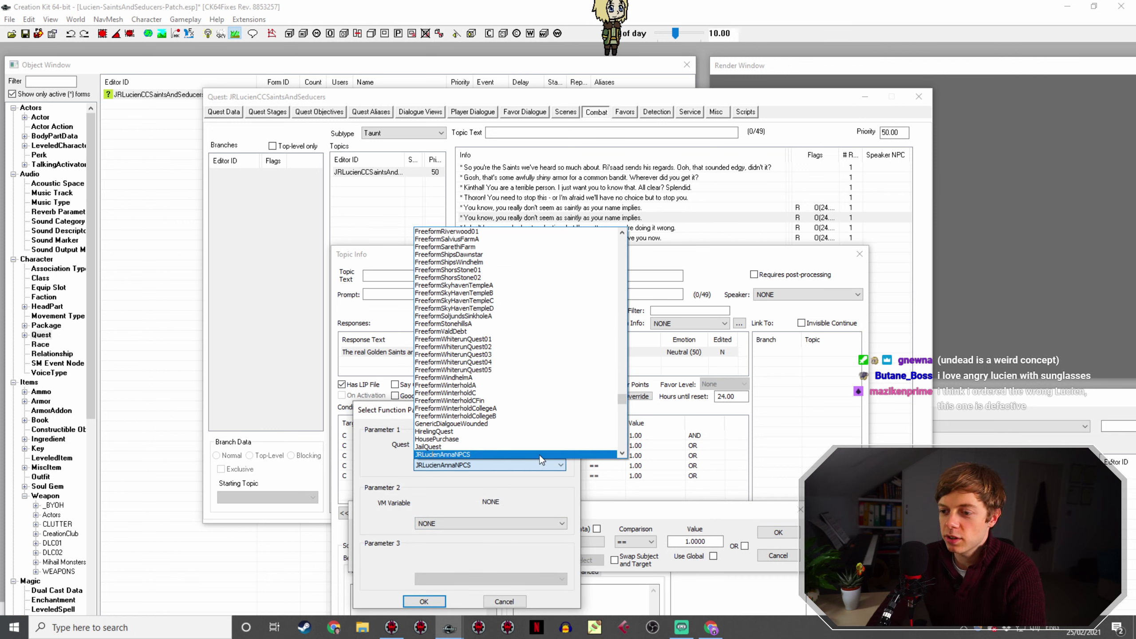
click(539, 455)
click(475, 523)
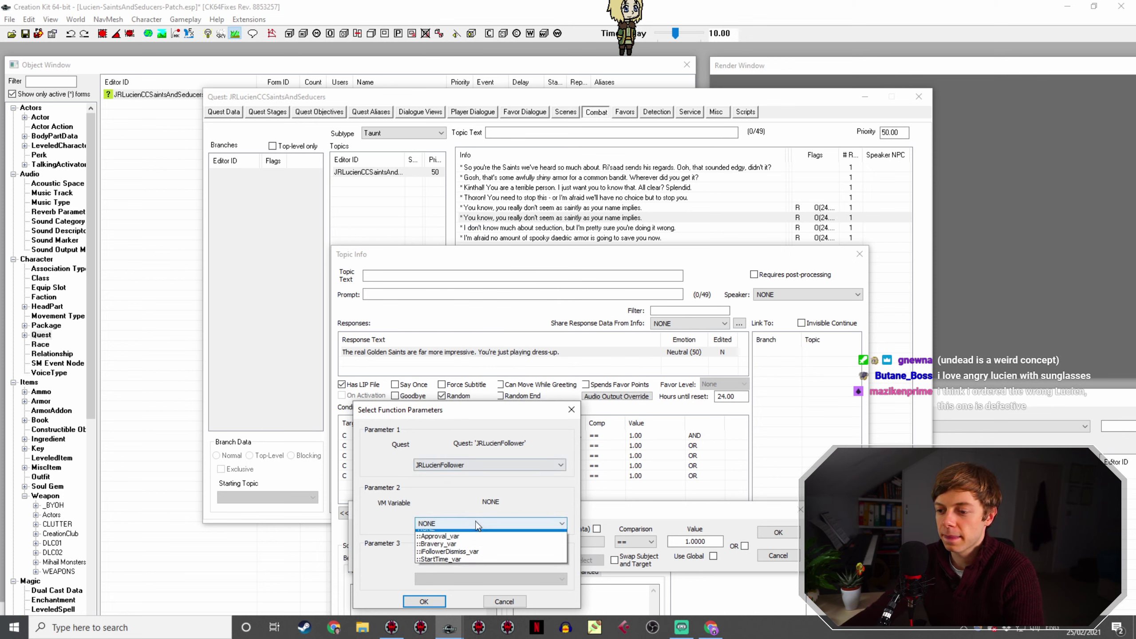
click(469, 550)
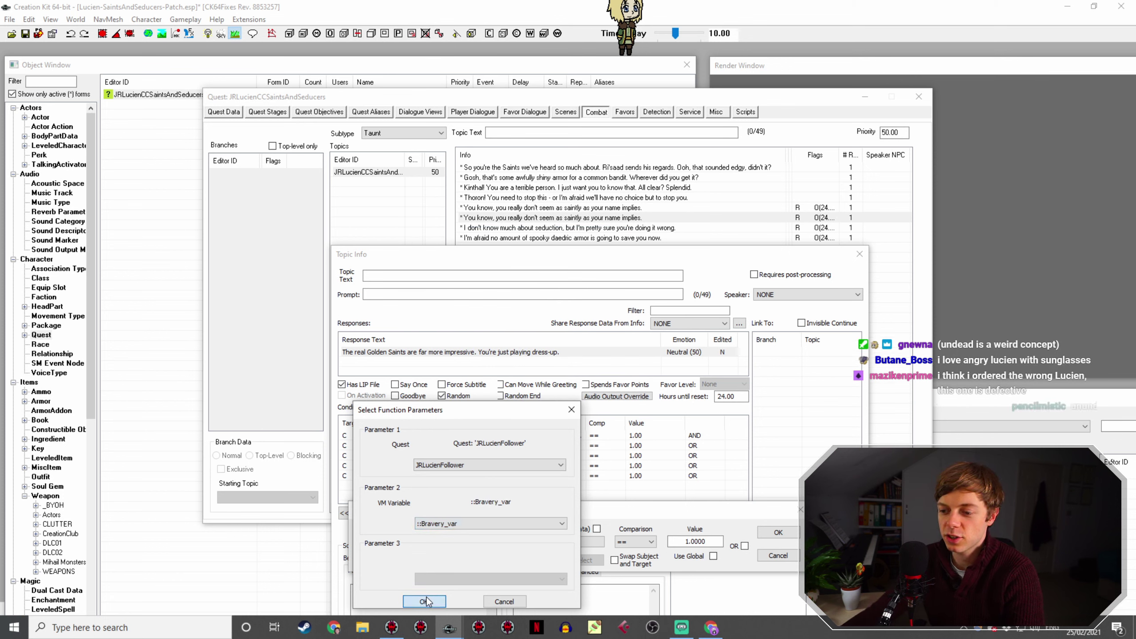
click(430, 601)
Step: Require the bravery variable to be >= 30 and save the Golden Saints dress-up taunt
drag(632, 514, 599, 410)
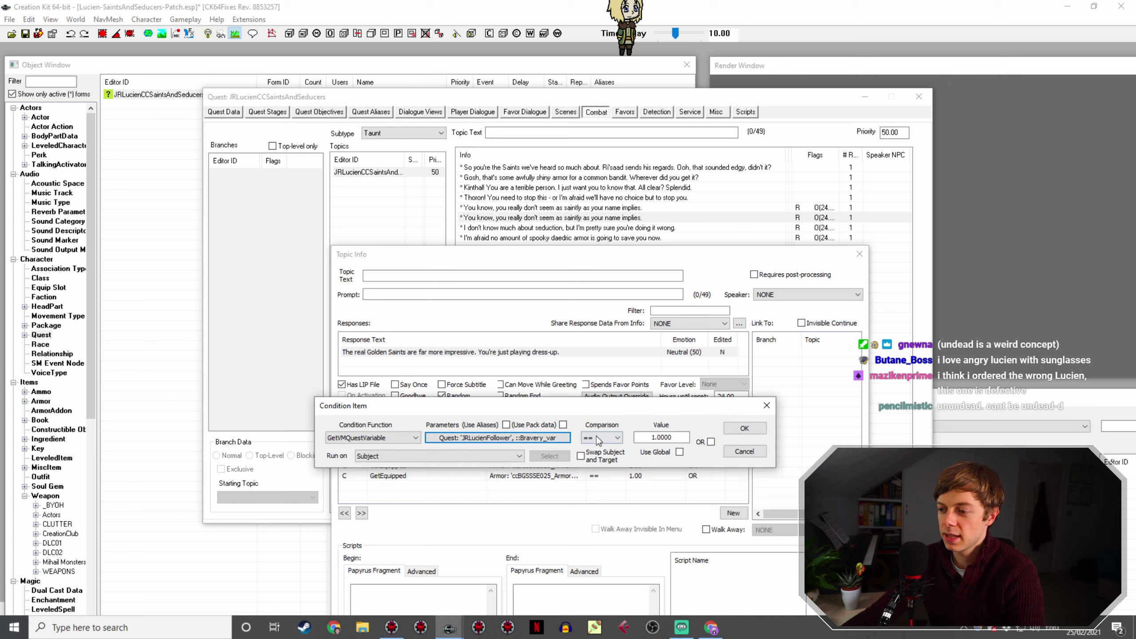
click(597, 436)
click(599, 471)
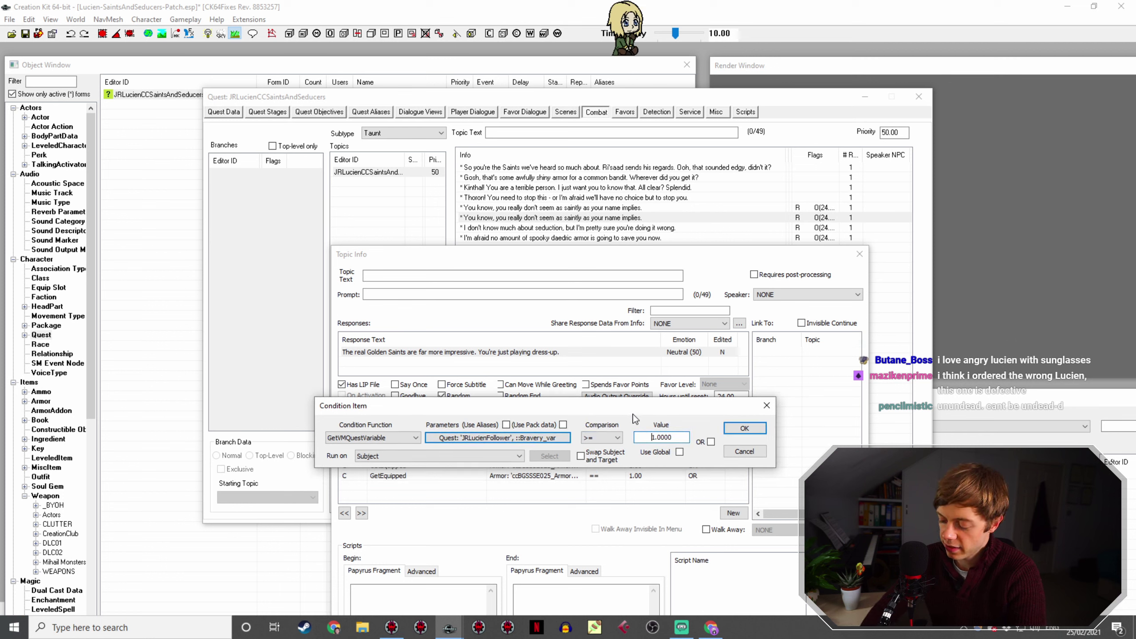
key(Tab)
text(30)
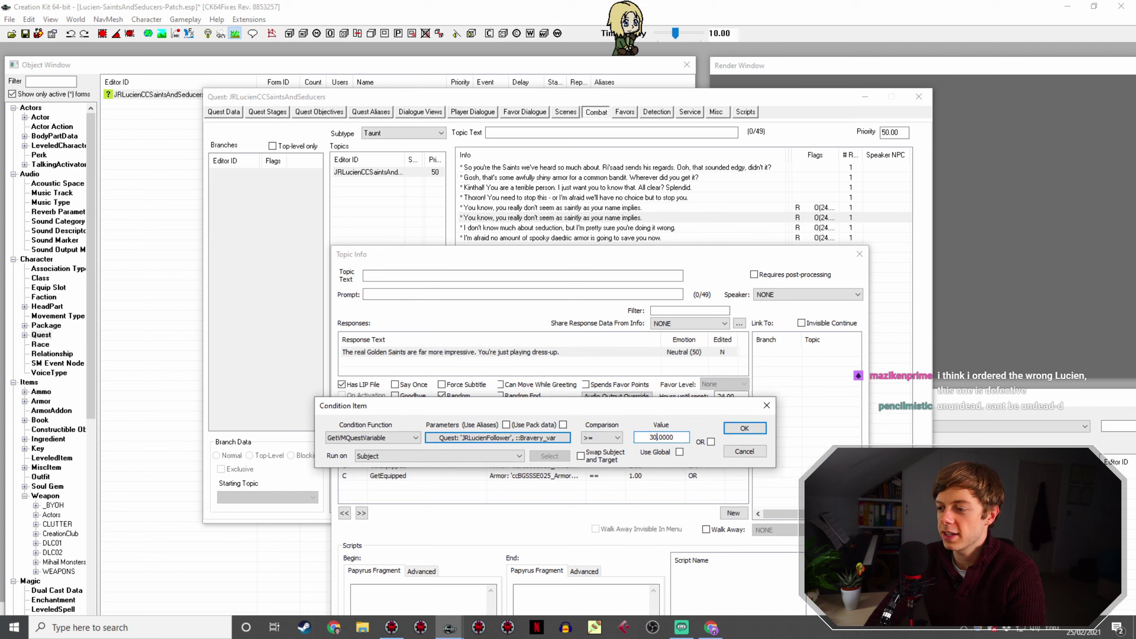
key(Return)
click(629, 438)
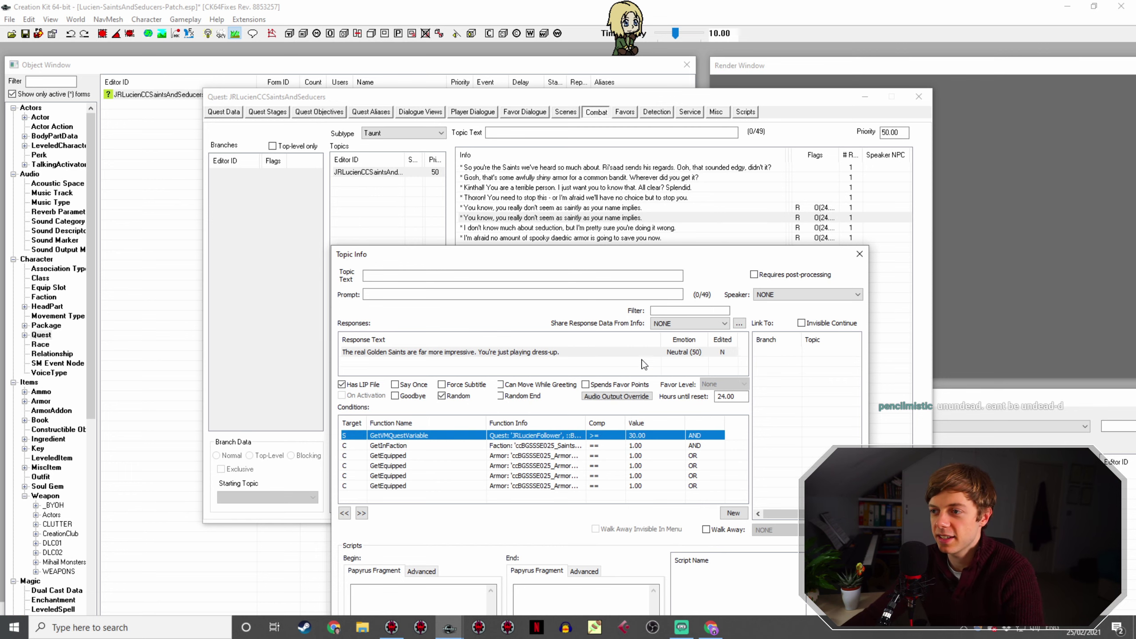
mouse_move(634, 264)
mouse_down()
mouse_move(419, 244)
mouse_move(319, 168)
mouse_move(765, 304)
mouse_move(648, 274)
mouse_up()
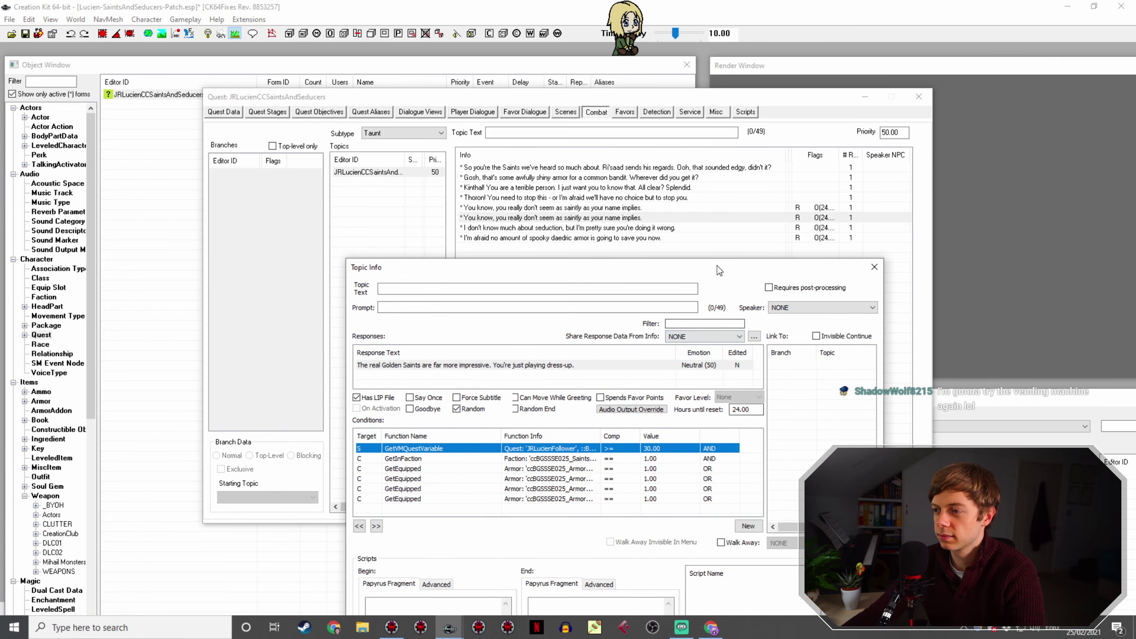
drag(717, 266, 274, 89)
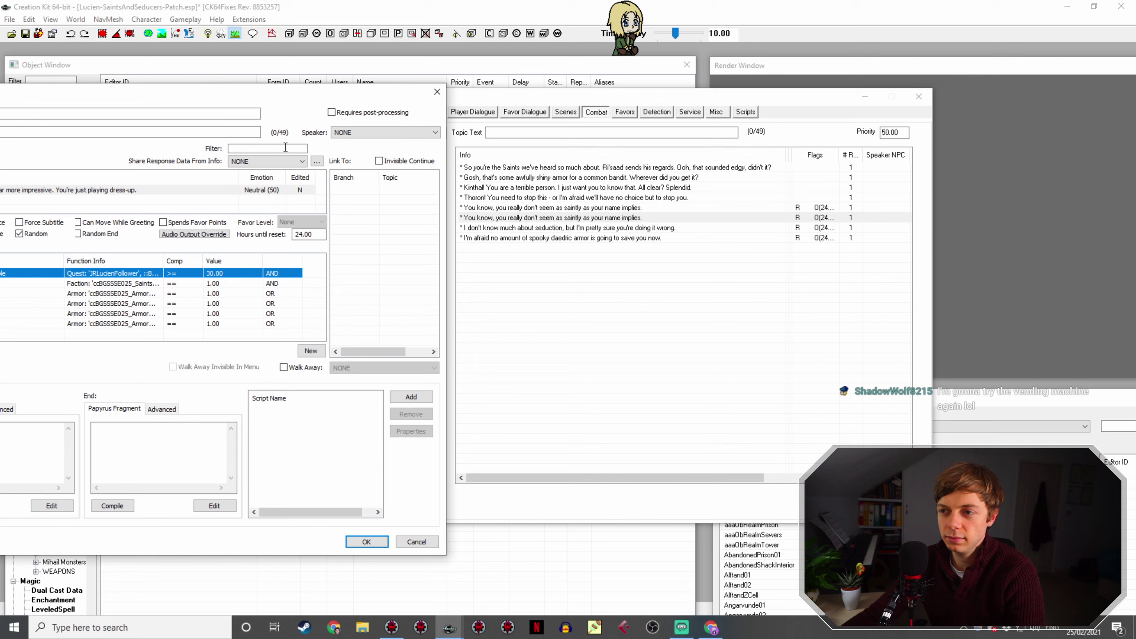
click(361, 541)
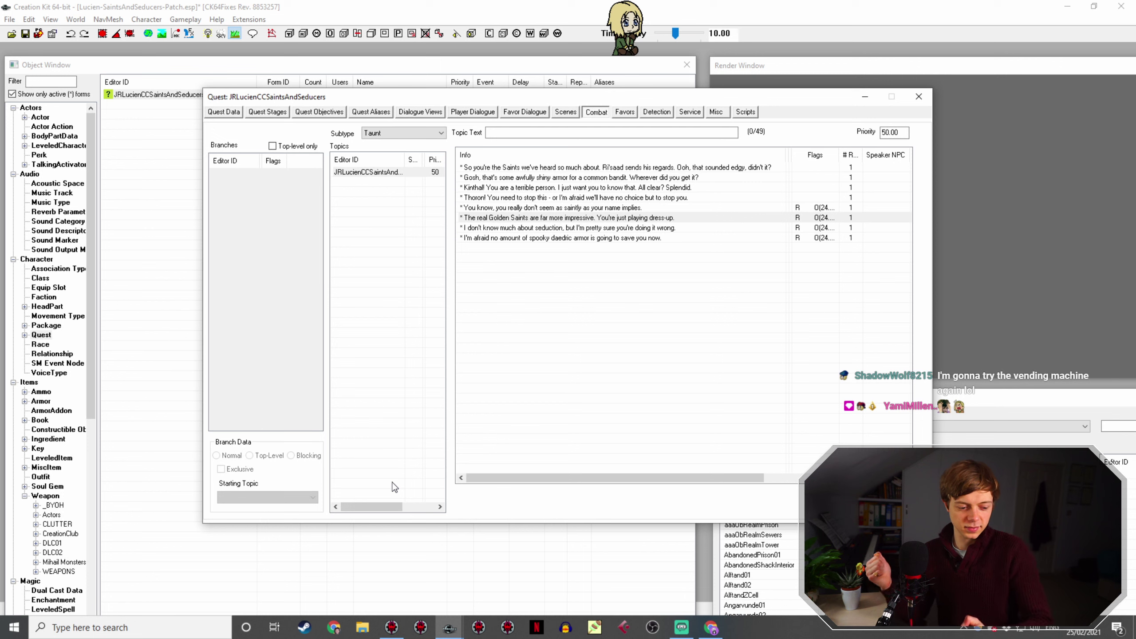
double_click(604, 218)
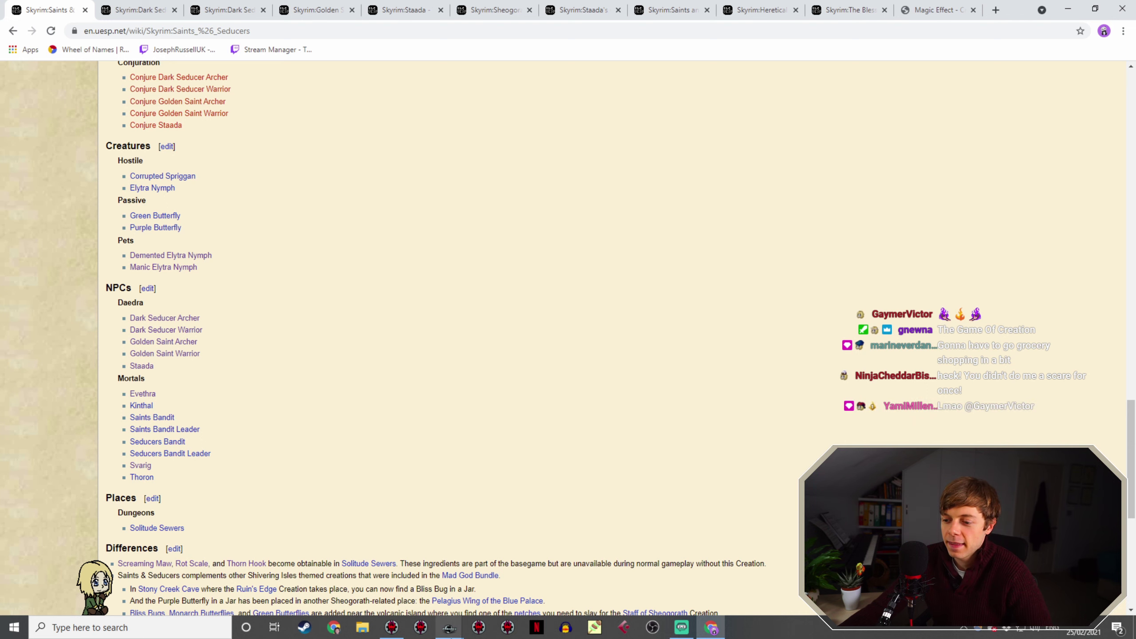
Step: Return to the Creation Kit and create an Attack combat topic with the ID JRLucienCCSaintsAndSeducersAttack
mouse_move(450, 627)
click(507, 587)
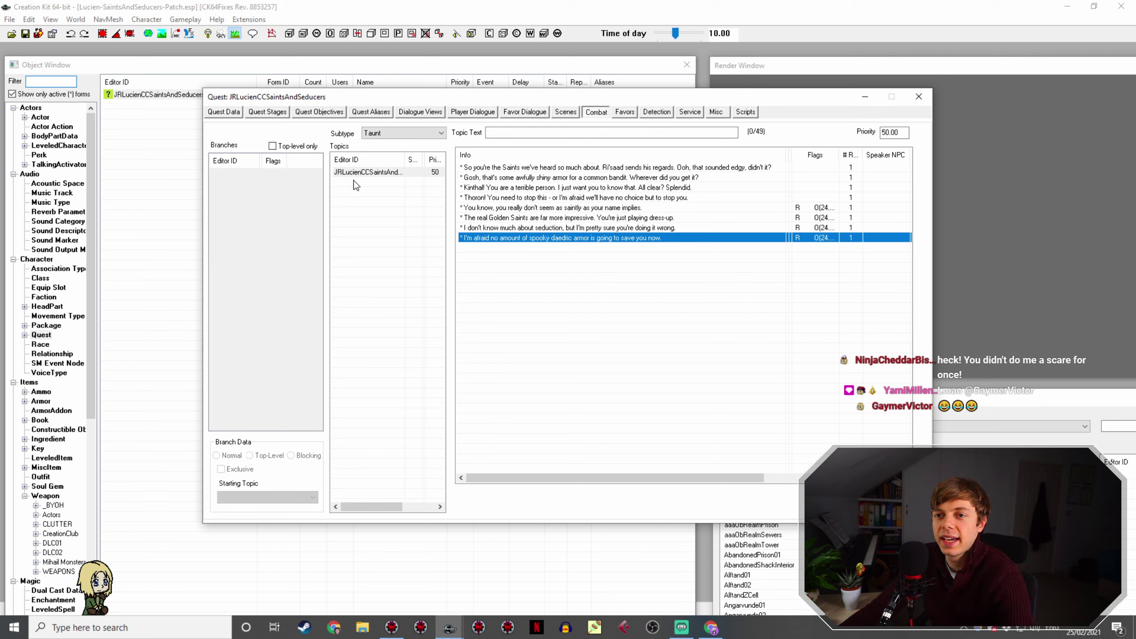
right_click(378, 192)
click(394, 197)
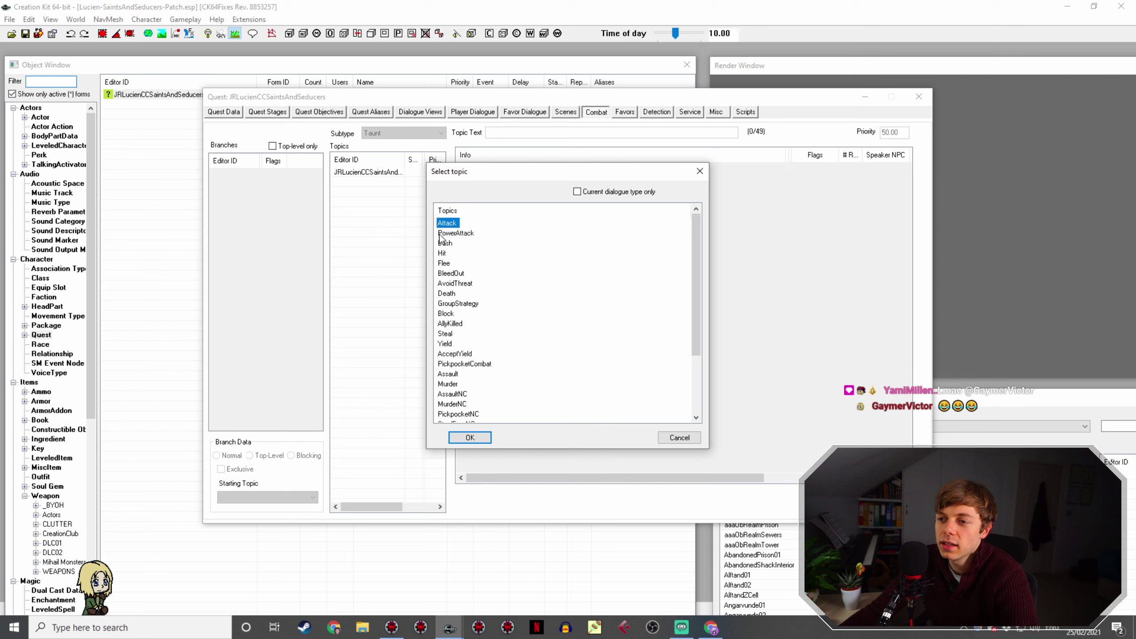
click(476, 436)
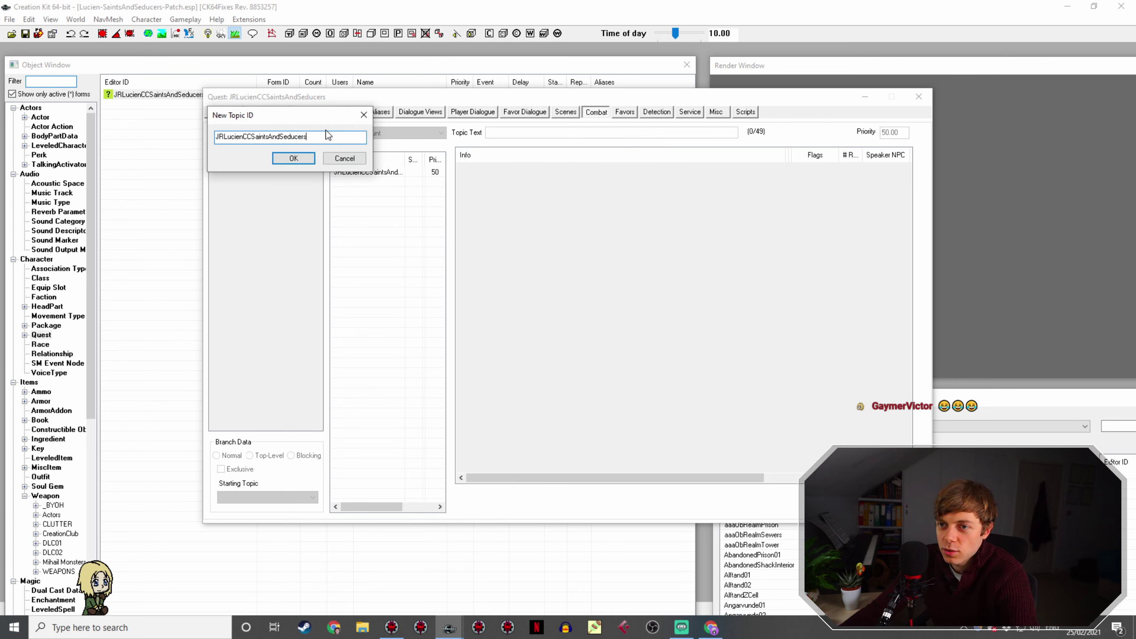
text(Attack)
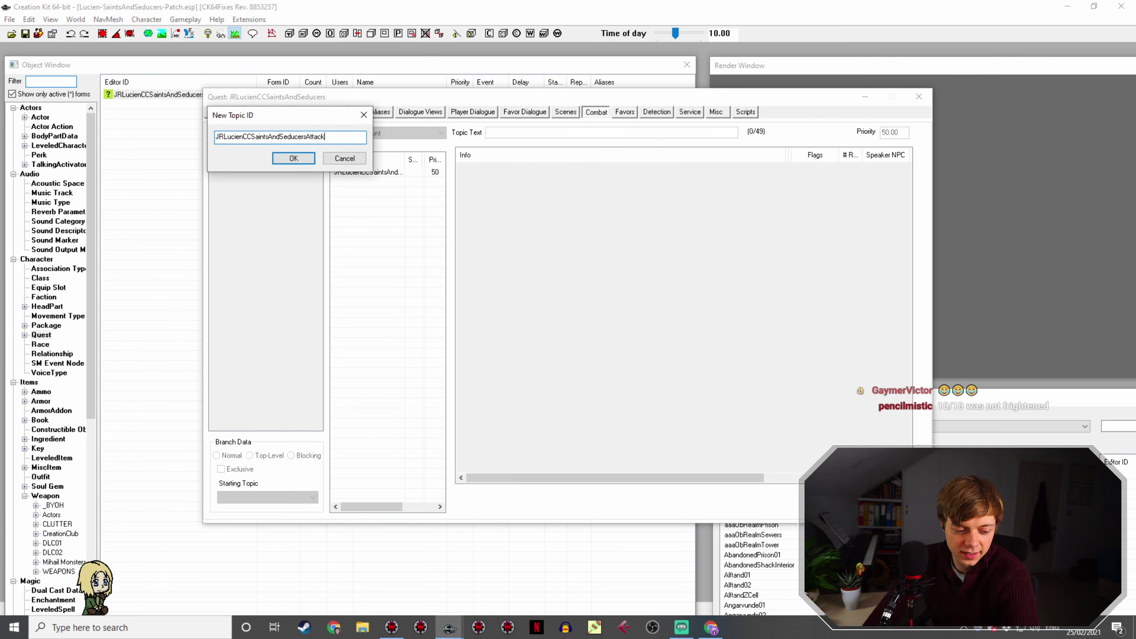
key(Return)
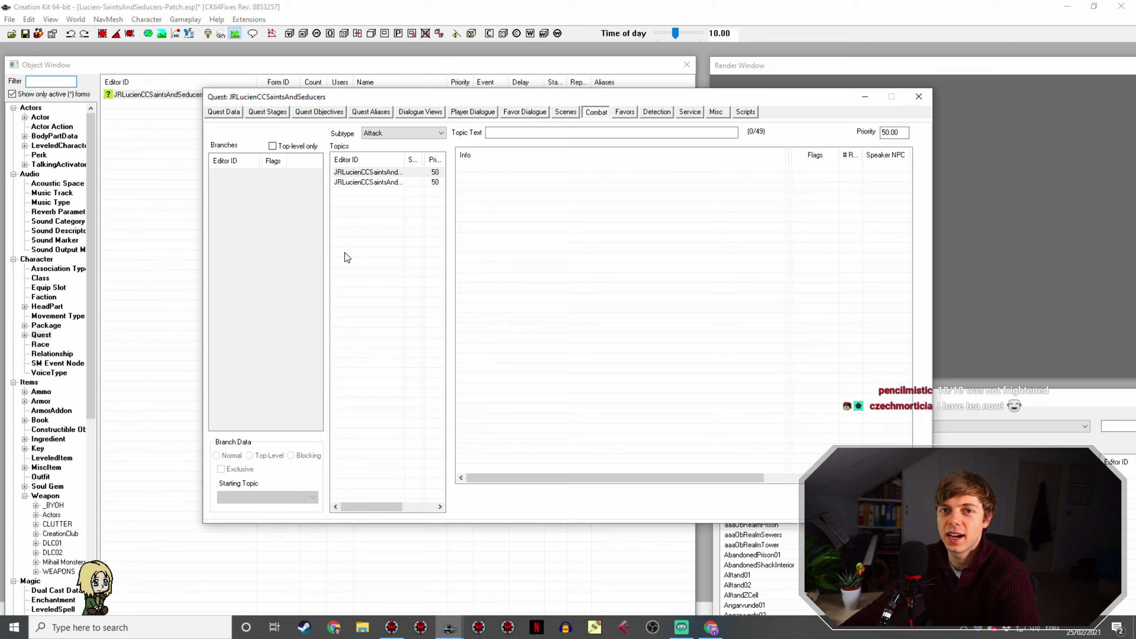
click(394, 183)
click(392, 172)
click(391, 182)
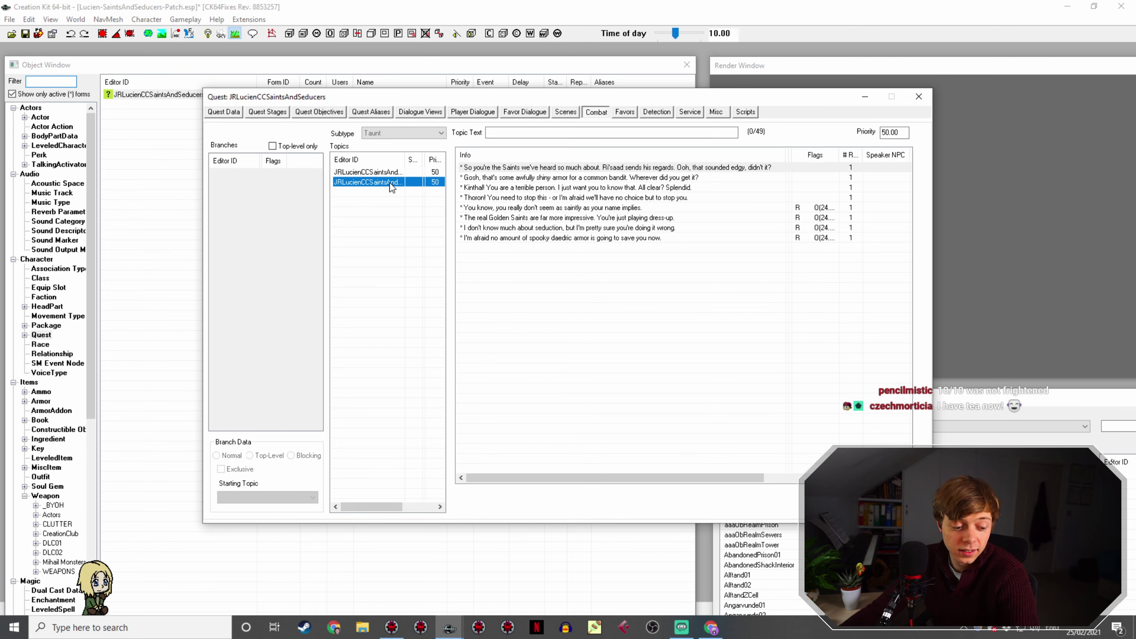
click(385, 172)
click(394, 182)
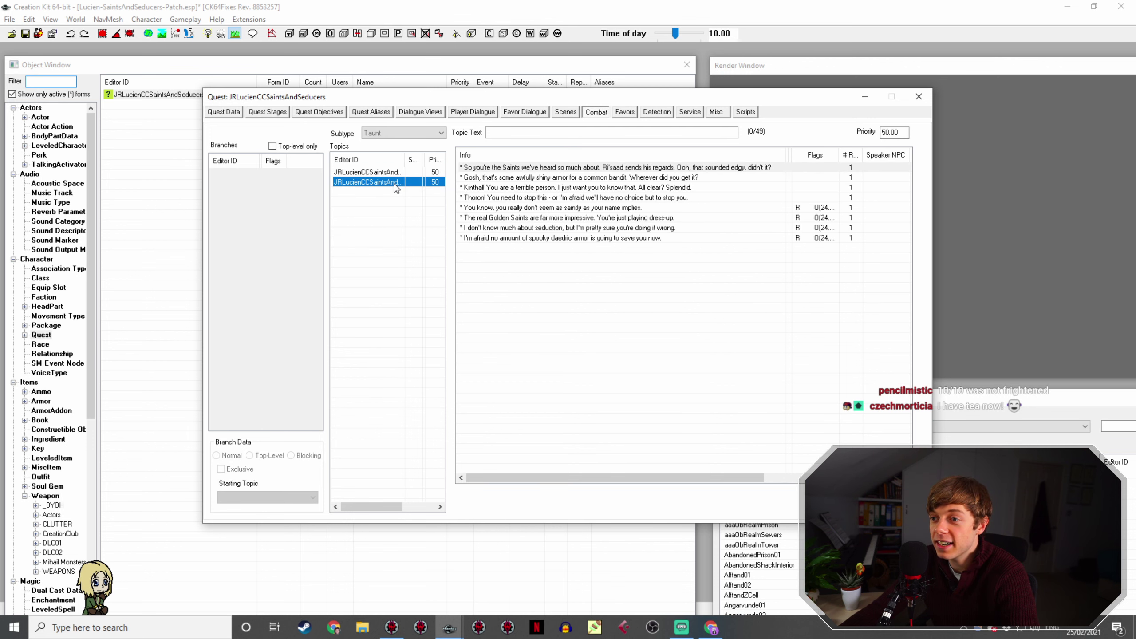
Step: Add a response to the Attack topic reading "Go back to the Shivering Isles!" with the Anger emotion
click(392, 173)
right_click(545, 190)
click(553, 193)
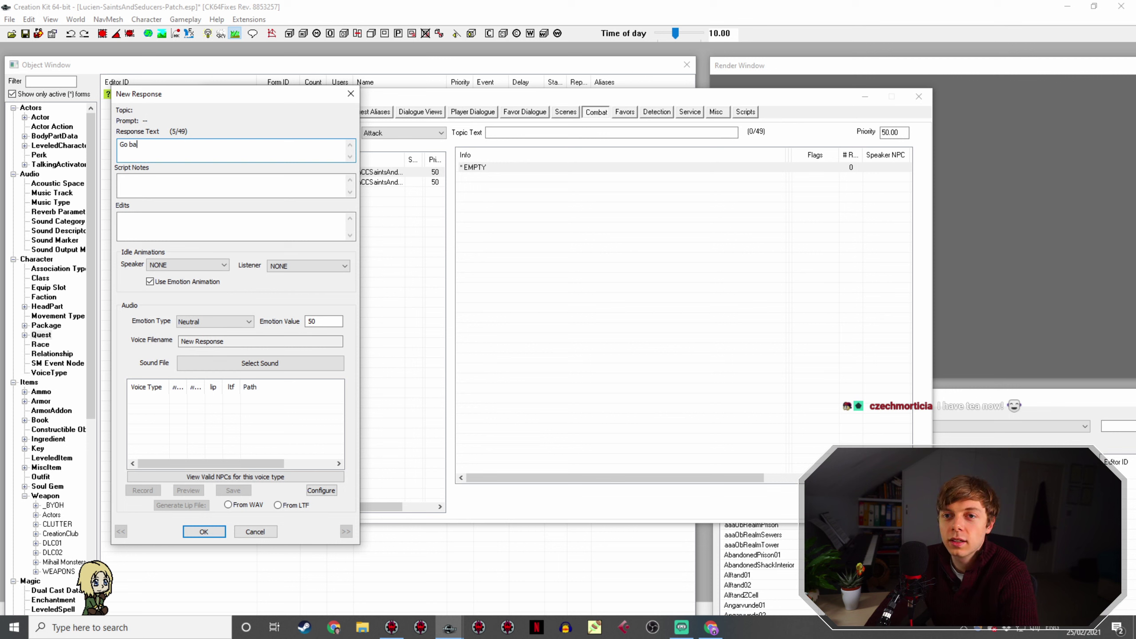
text(Go back to the Shiveri)
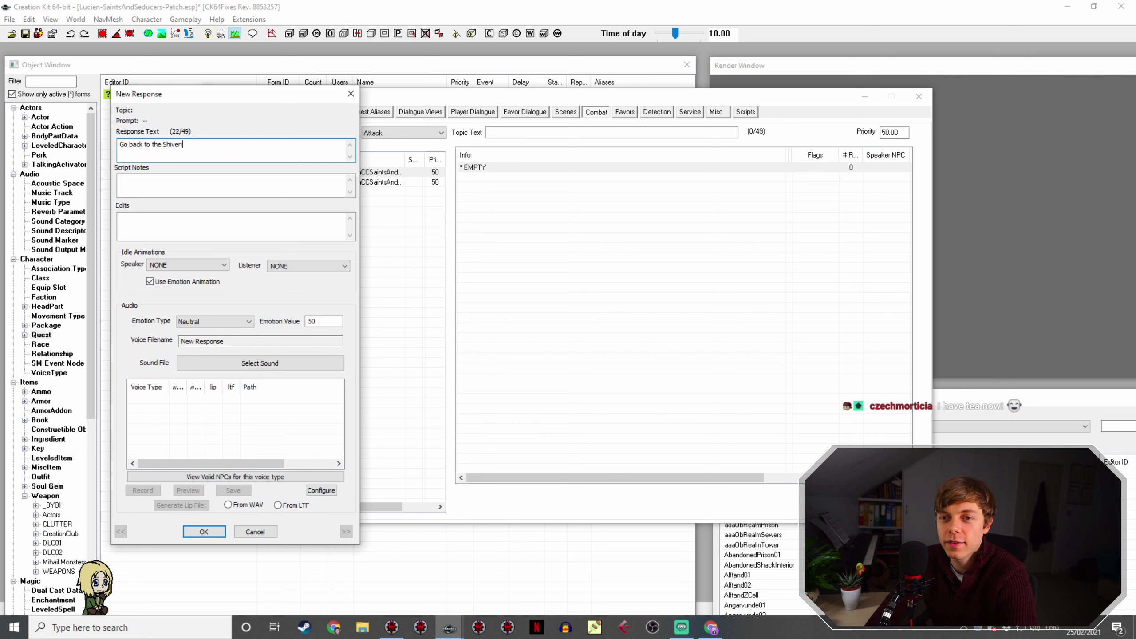
text(ng Isles!)
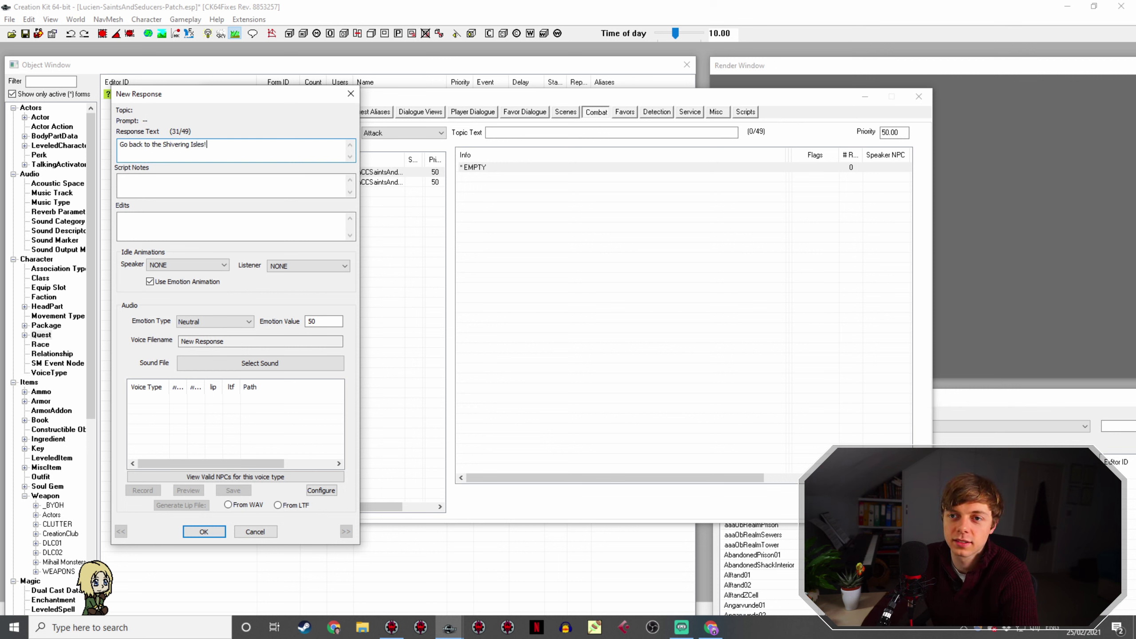
click(211, 321)
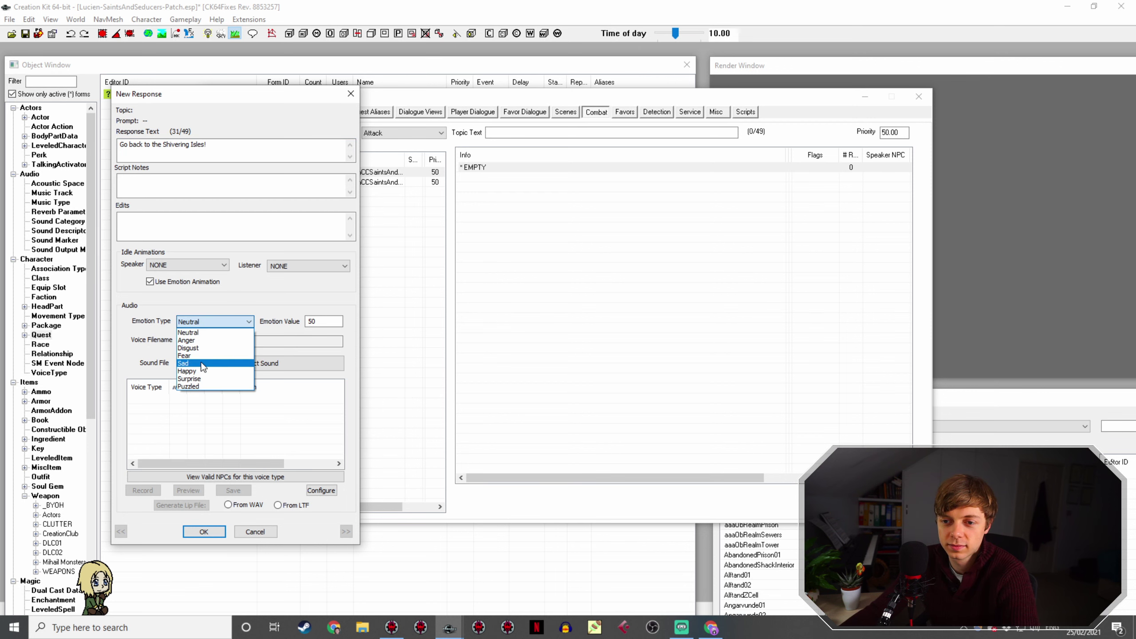
click(223, 341)
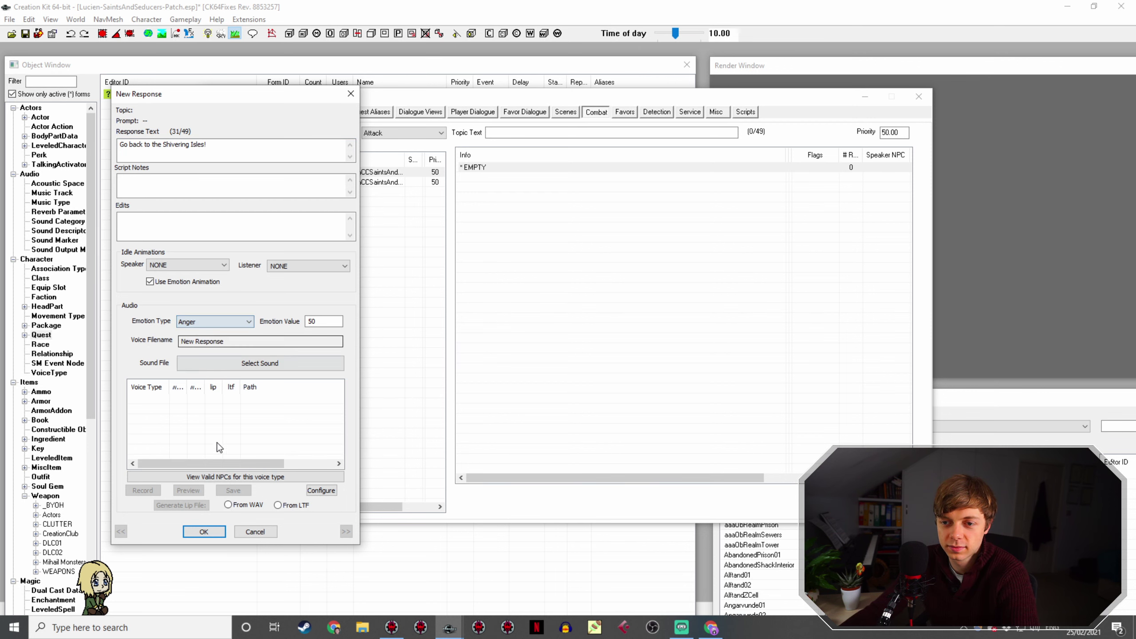
click(208, 532)
Step: Add a GetIsRace condition to the Shivering Isles line, run on the Combat Target
right_click(360, 265)
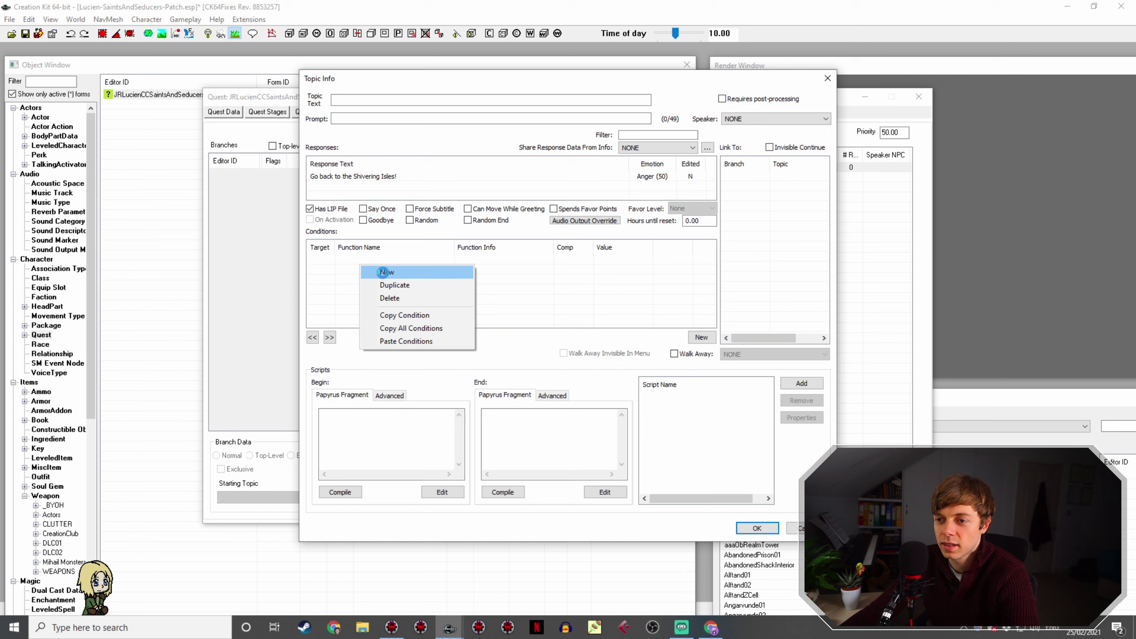
click(378, 272)
click(383, 339)
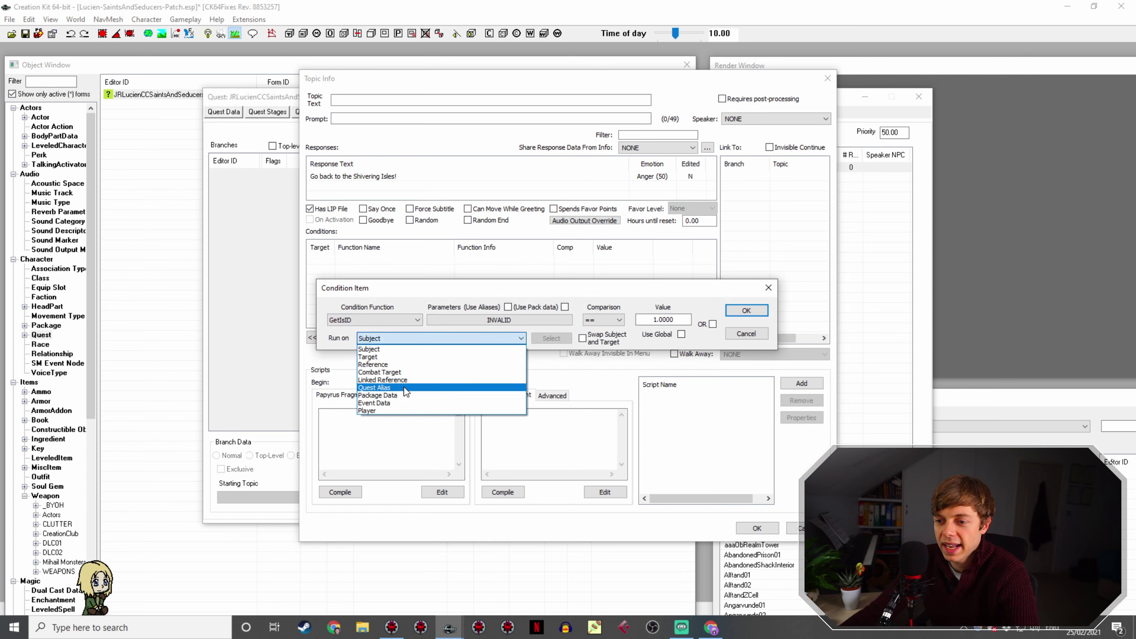
click(383, 372)
click(393, 322)
text(GetIsRace)
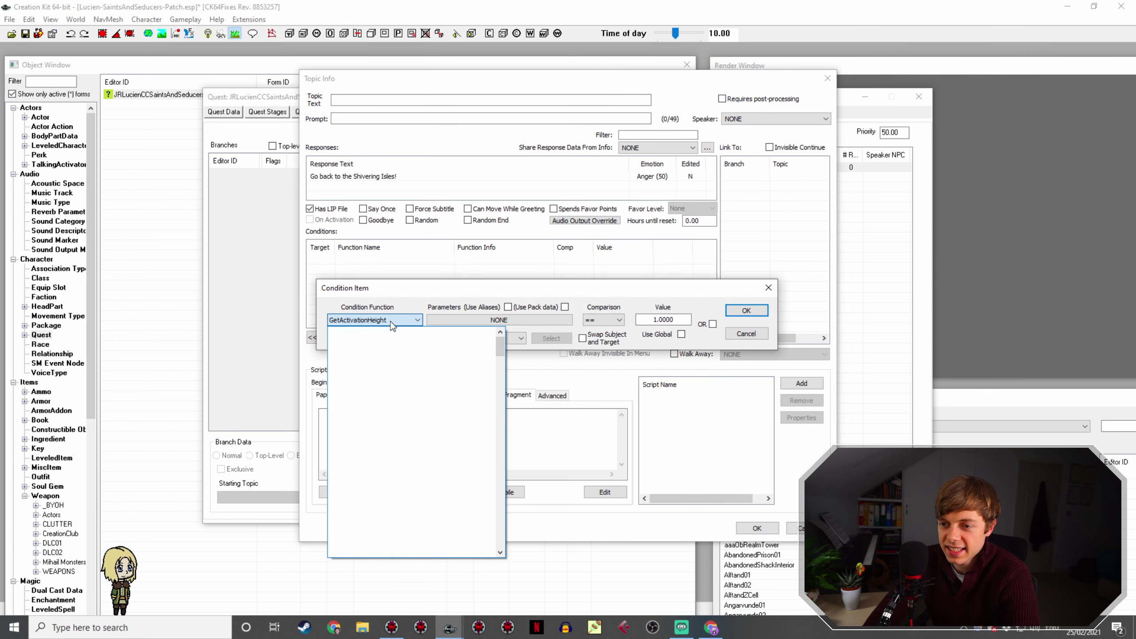
key(Return)
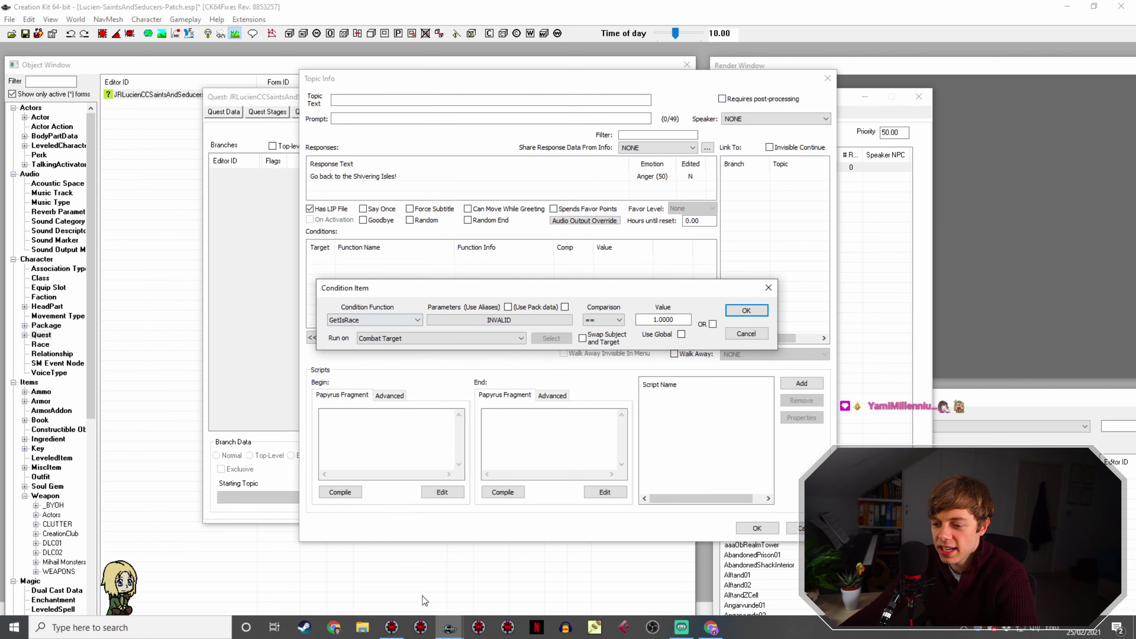
Step: Look up the Race records of ccbgssse025-advdsgs.esm in SSEEdit and return to the Creation Kit
click(392, 627)
scroll(71, 398, down, 3)
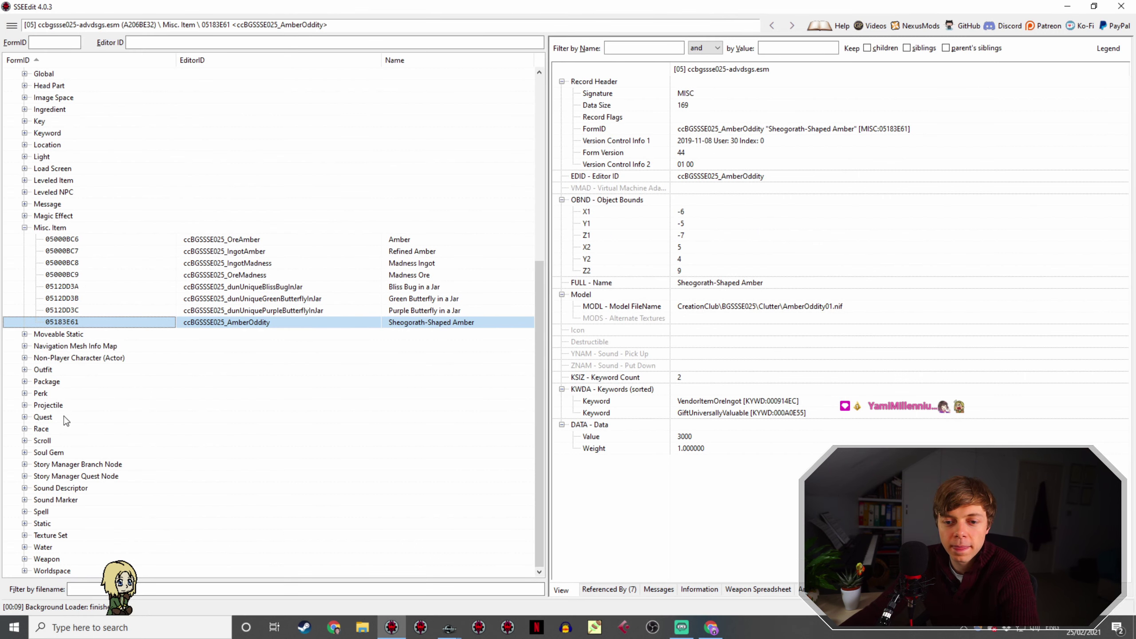
click(25, 429)
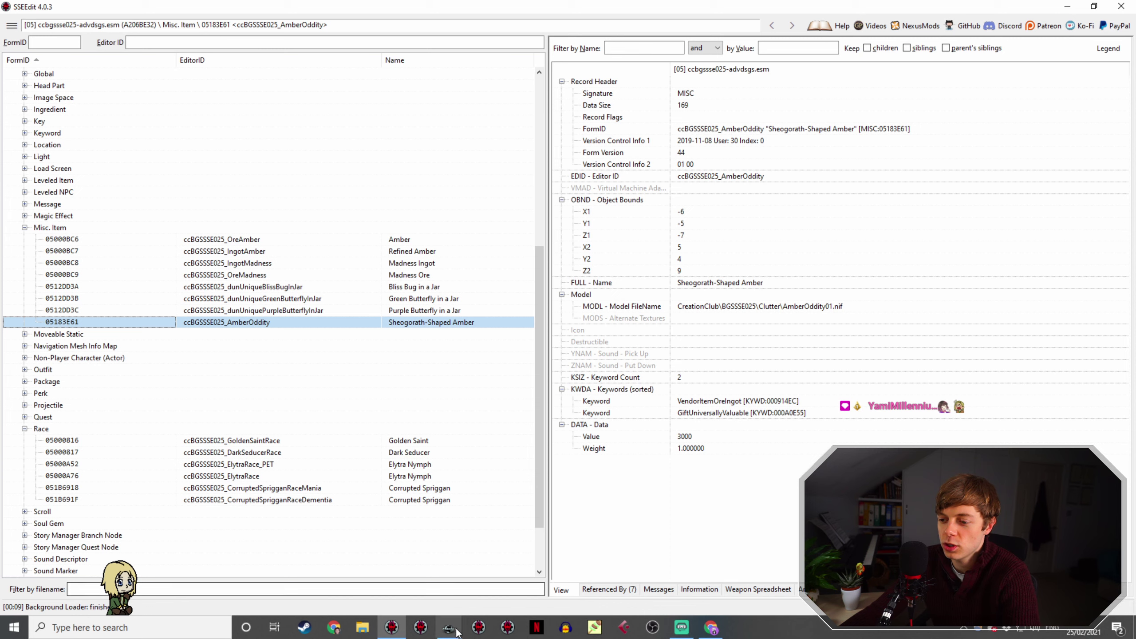
mouse_move(449, 627)
click(497, 566)
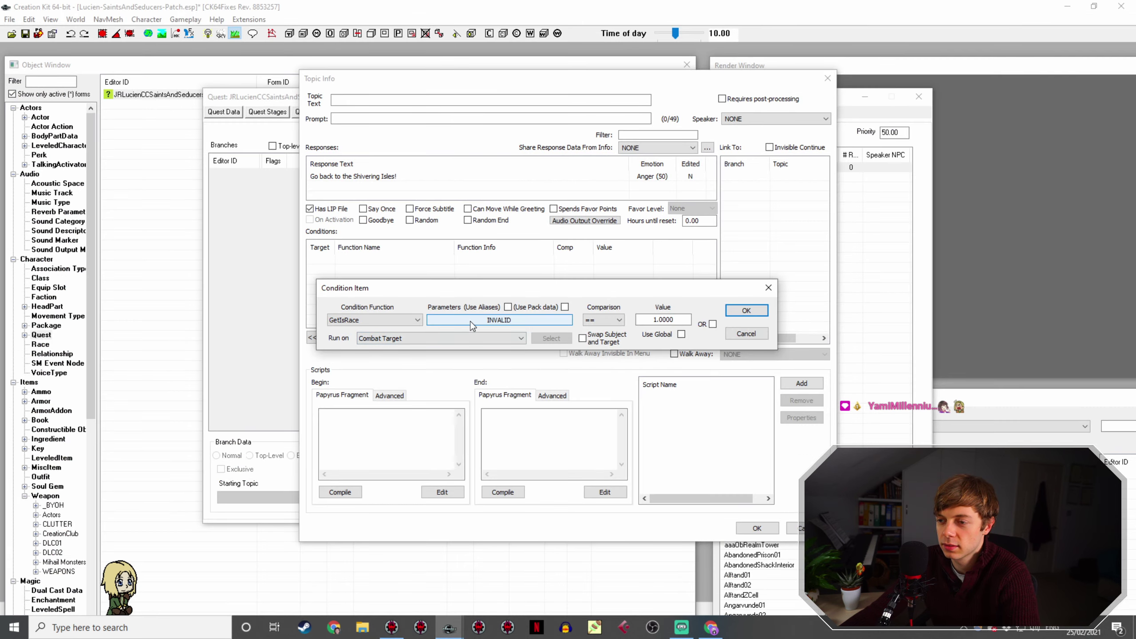
Step: Set the condition's race to ccBGSSSE025_GoldenSaintRace, link it with OR, and save the condition
click(486, 320)
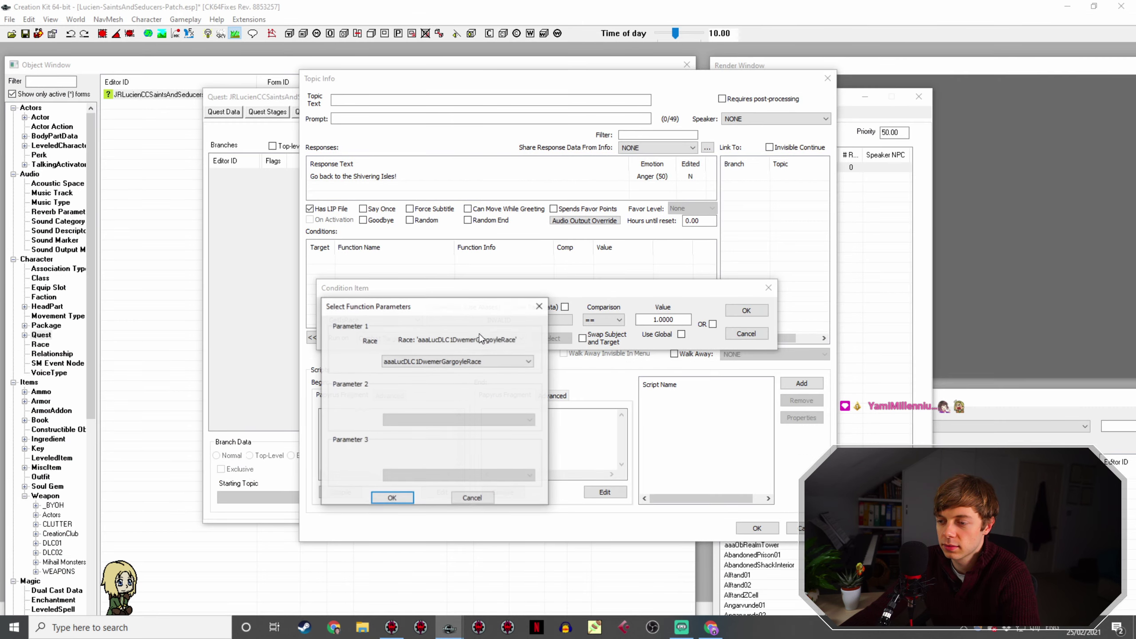
click(393, 632)
click(393, 627)
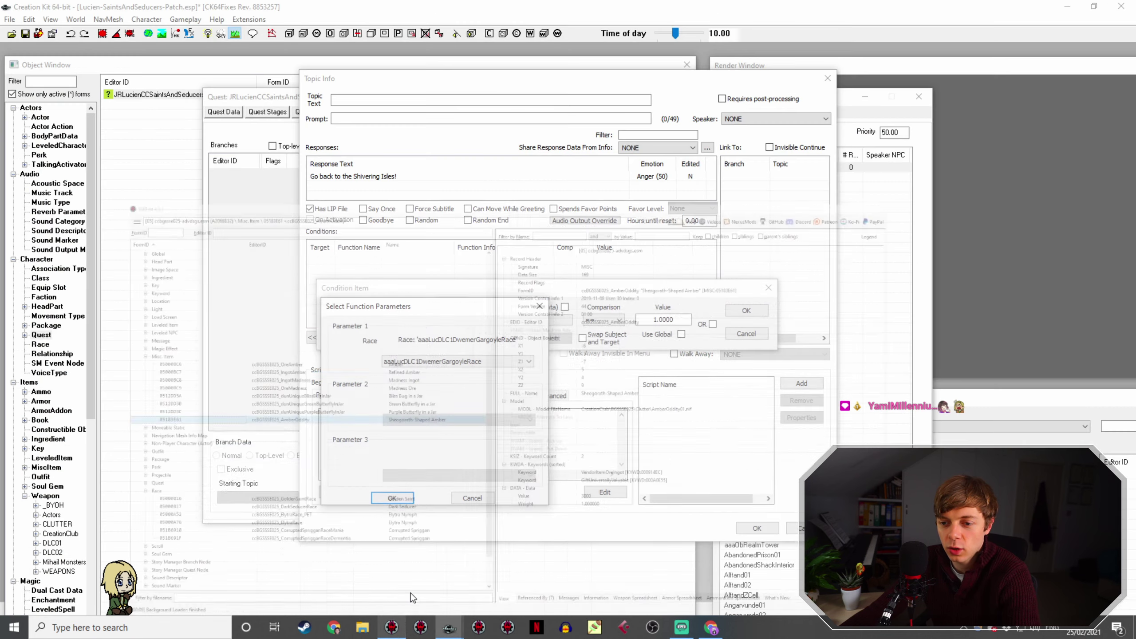
click(467, 361)
text(cc)
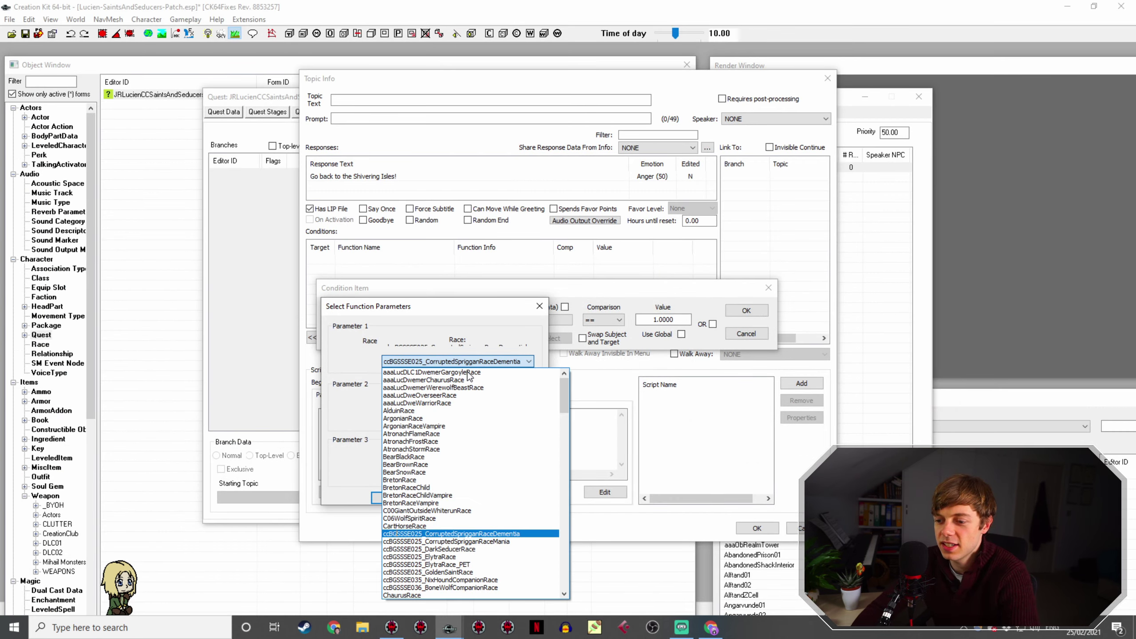
key(Down)
key(Down)
key(Down)
key(Down)
key(Down)
key(Down)
key(Up)
key(Return)
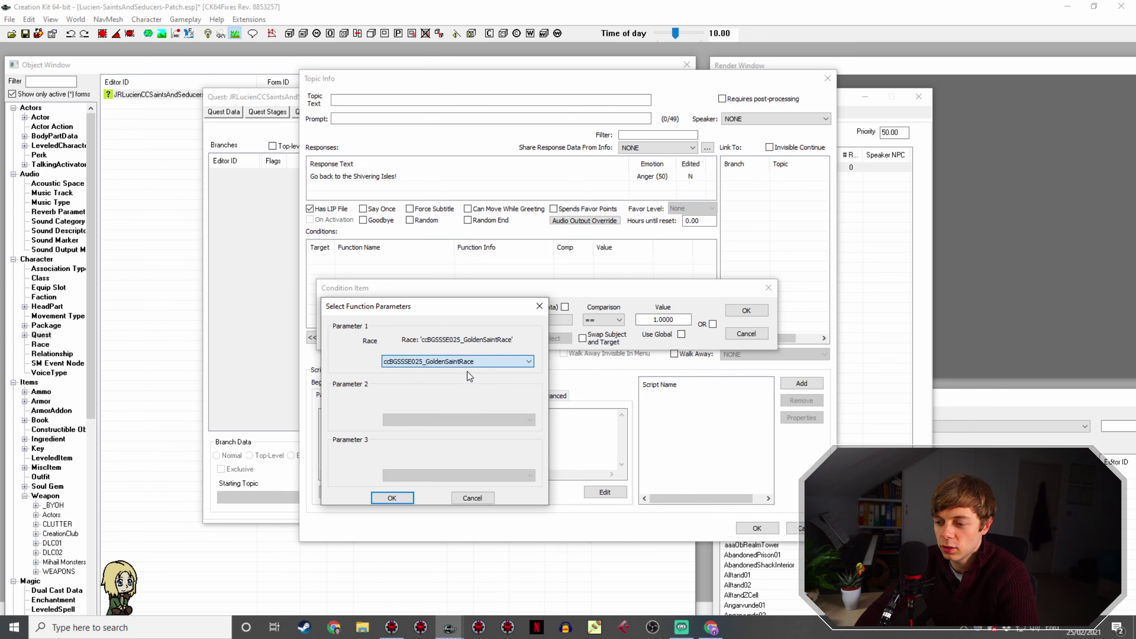
key(Return)
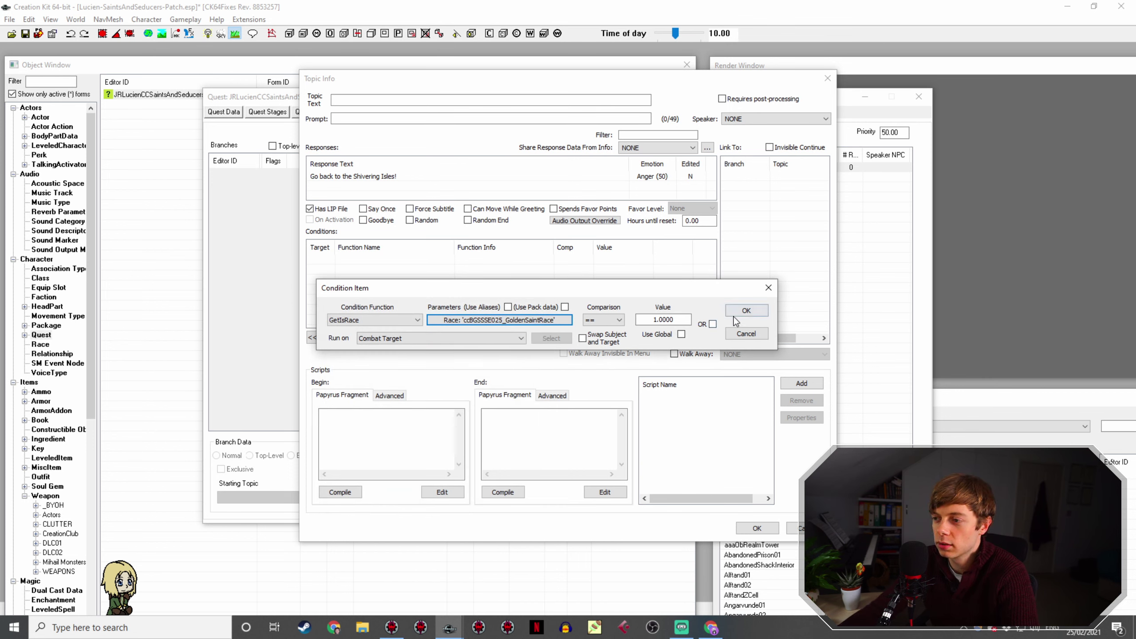
click(734, 312)
Step: Duplicate the race condition, change the copy to ccBGSSSE025_DarkSeducerRace without OR, and save the topic info
right_click(588, 261)
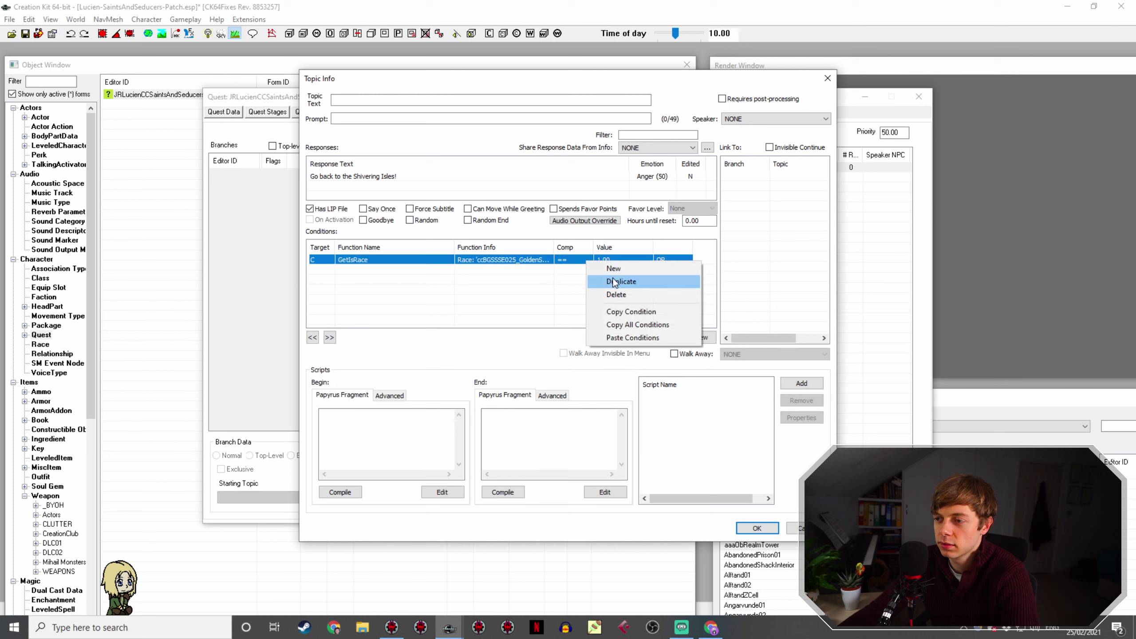
click(591, 275)
double_click(592, 271)
click(510, 336)
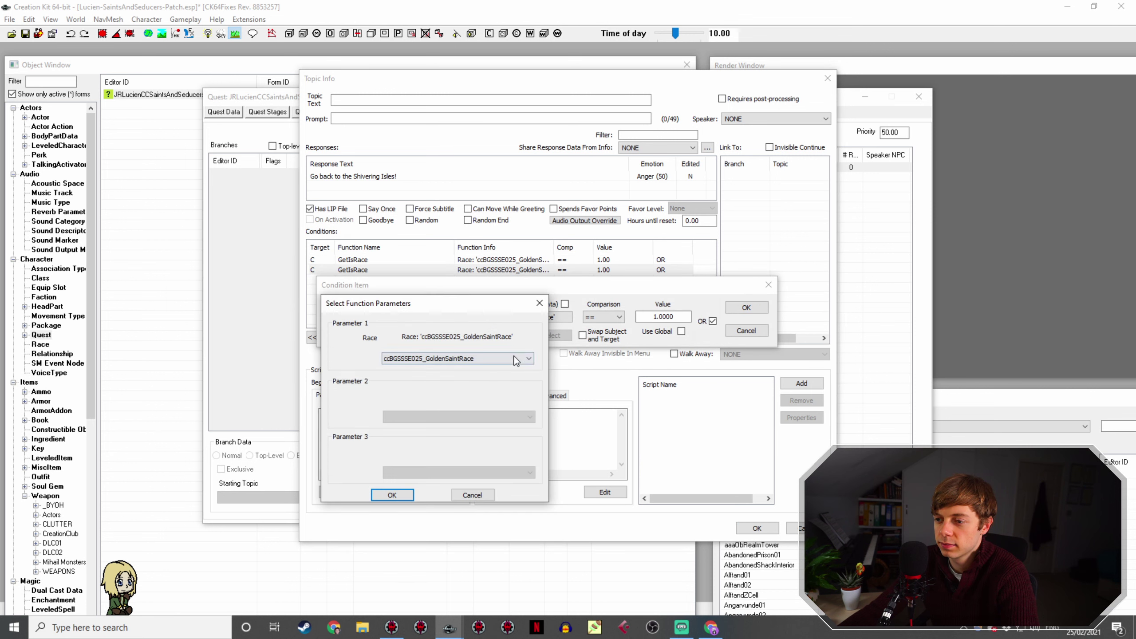
click(514, 357)
scroll(492, 403, up, 3)
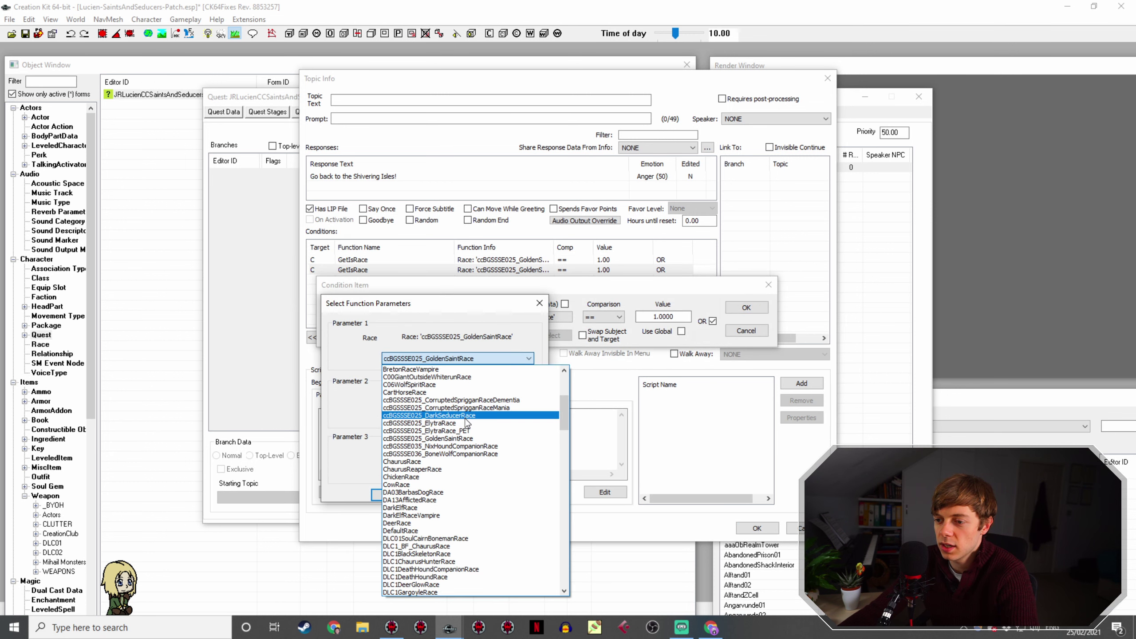
click(469, 418)
click(391, 495)
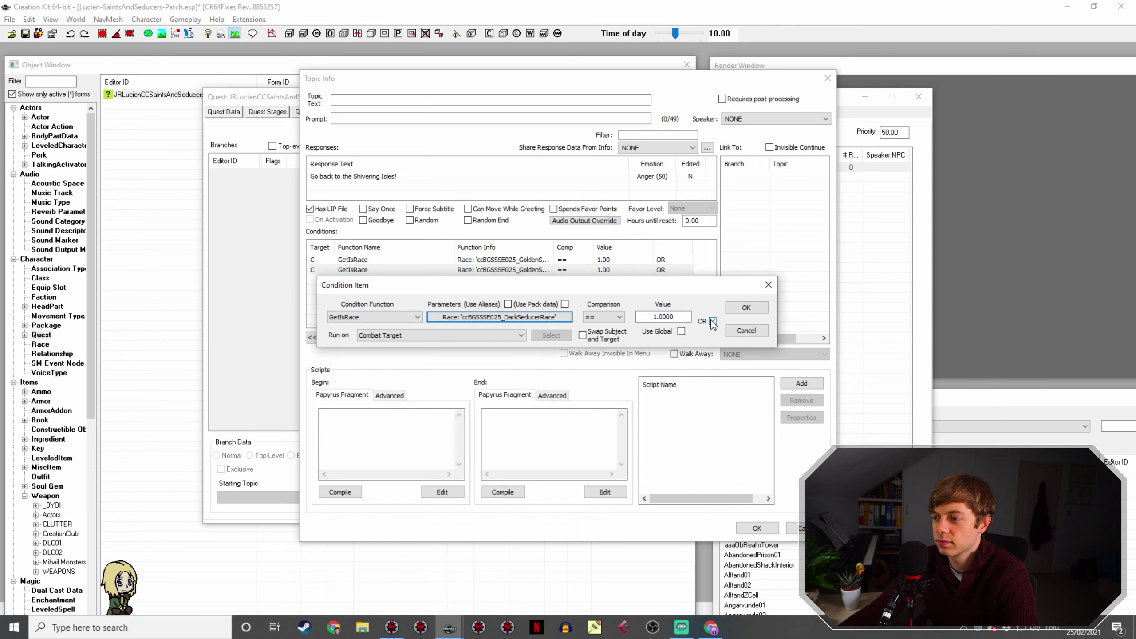
click(746, 308)
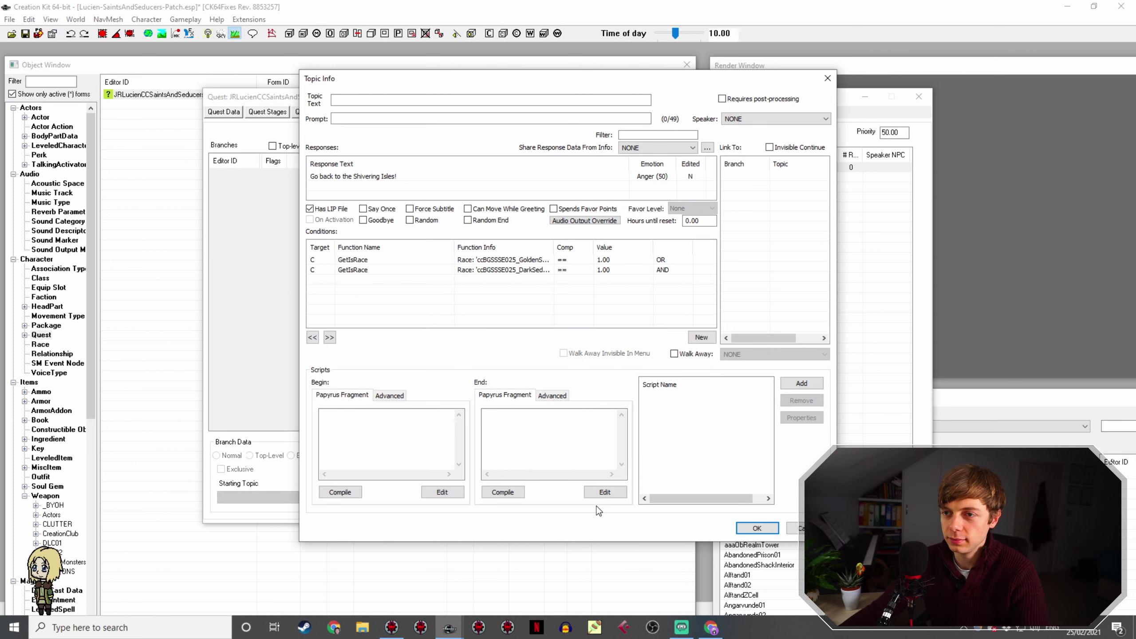
click(761, 530)
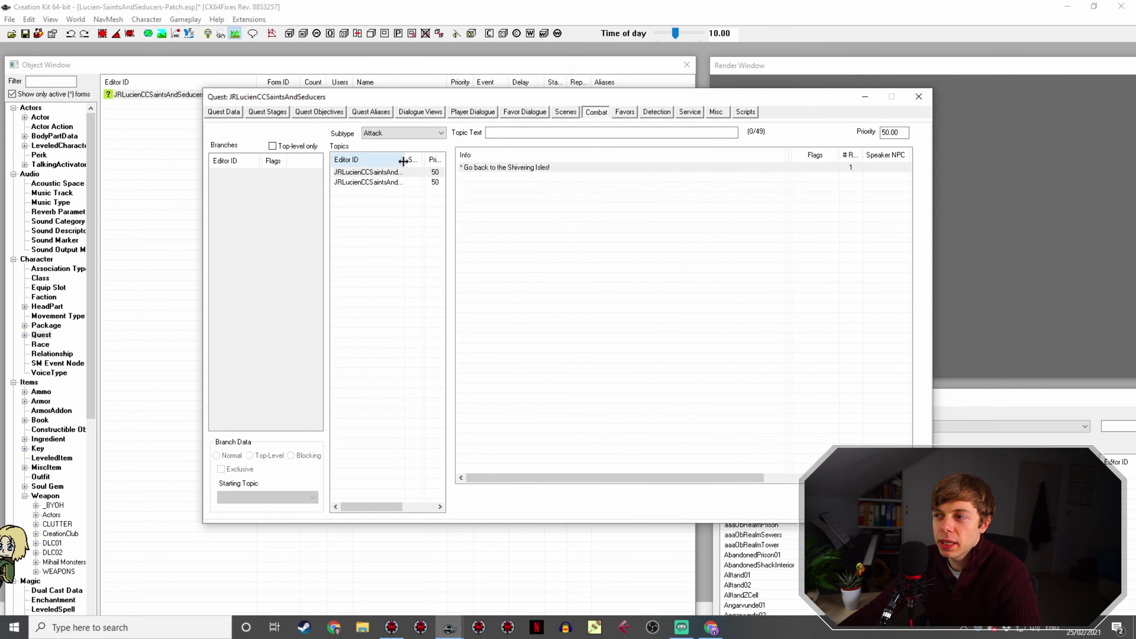
Step: Make the Shivering Isles line Random with a 24-hour reset, and add a GetRandomPercent < 33 condition to it
double_click(526, 167)
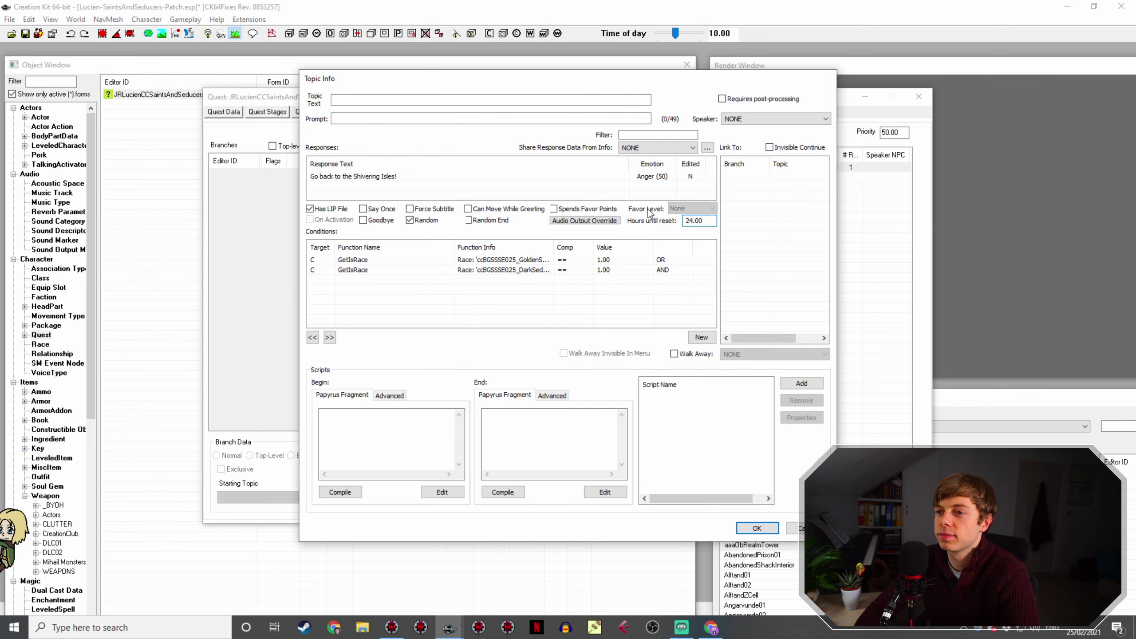
key(Escape)
double_click(509, 166)
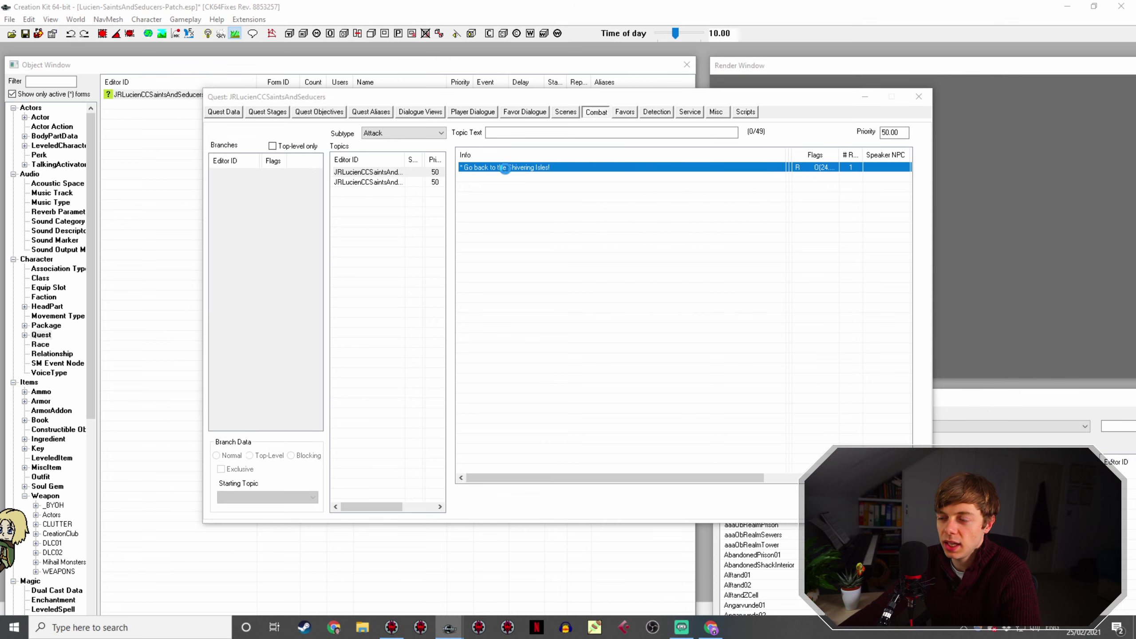
right_click(455, 295)
click(467, 299)
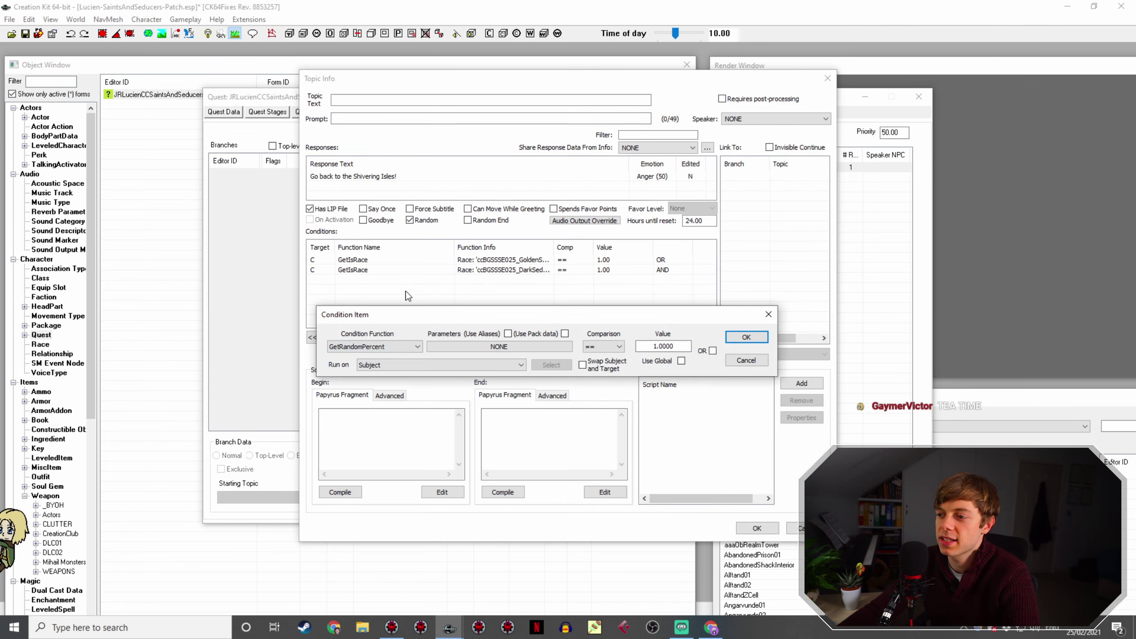
click(603, 346)
click(600, 390)
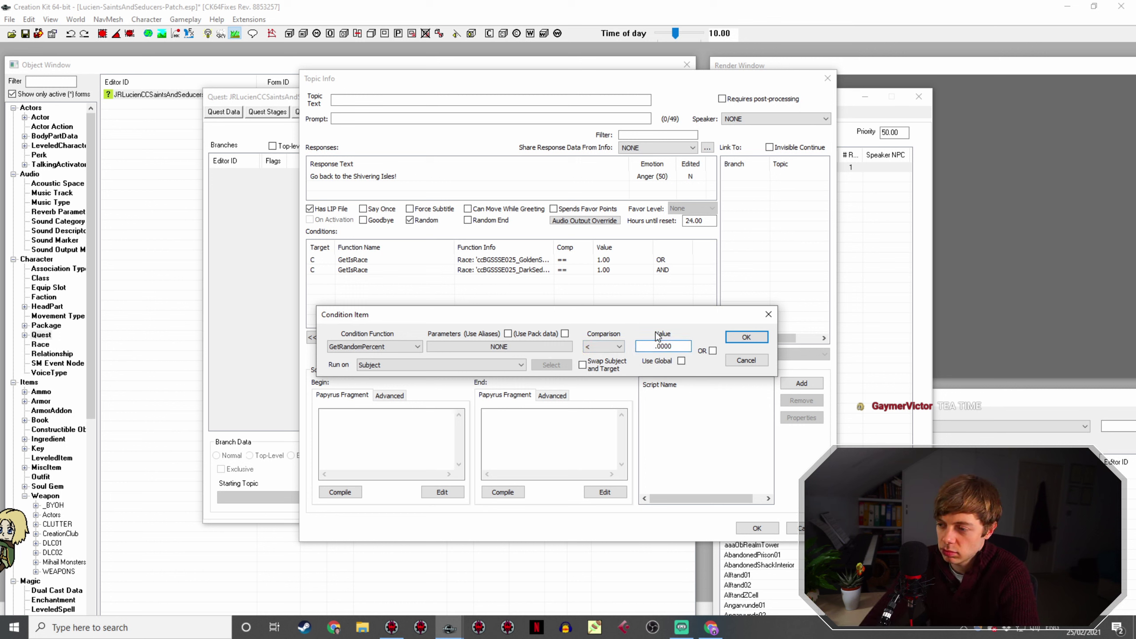
key(Return)
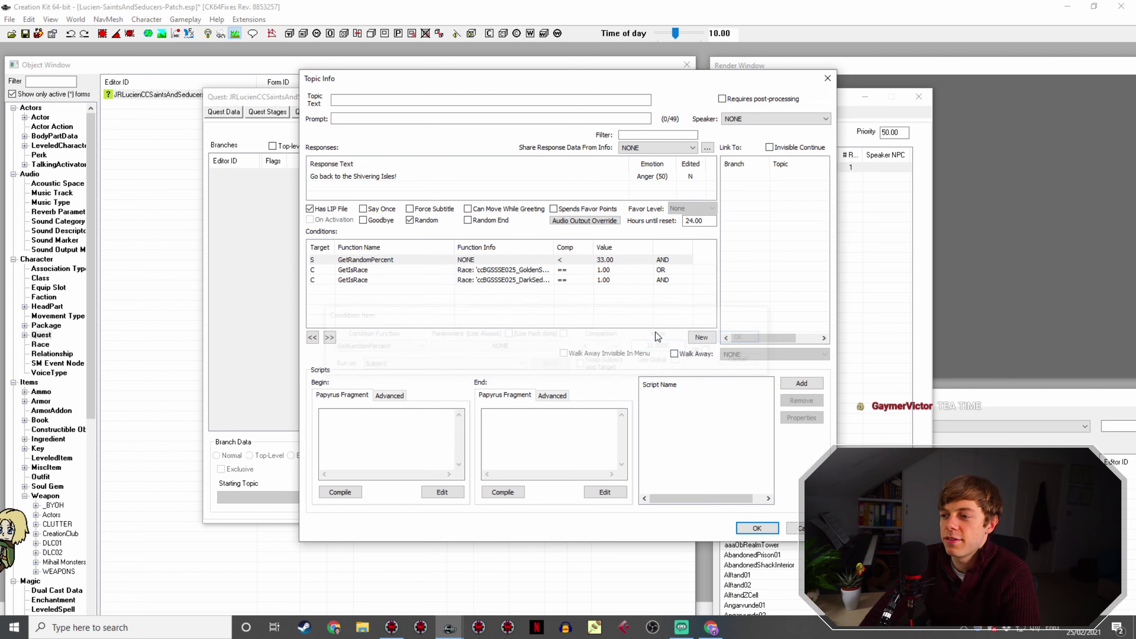
click(645, 263)
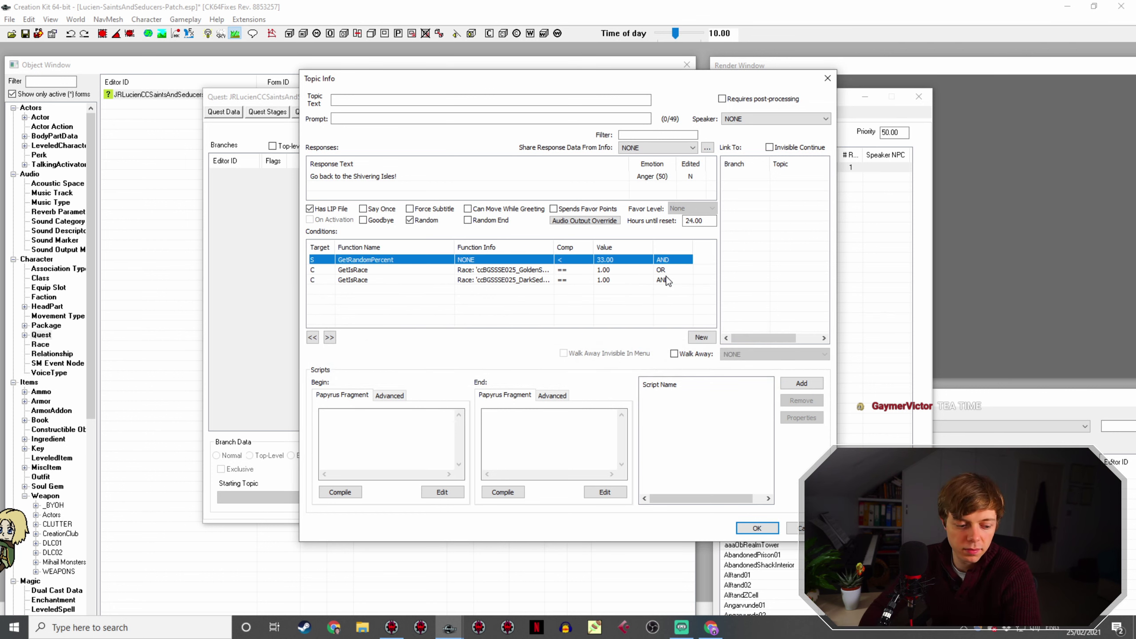
key(Down)
key(Down)
key(Return)
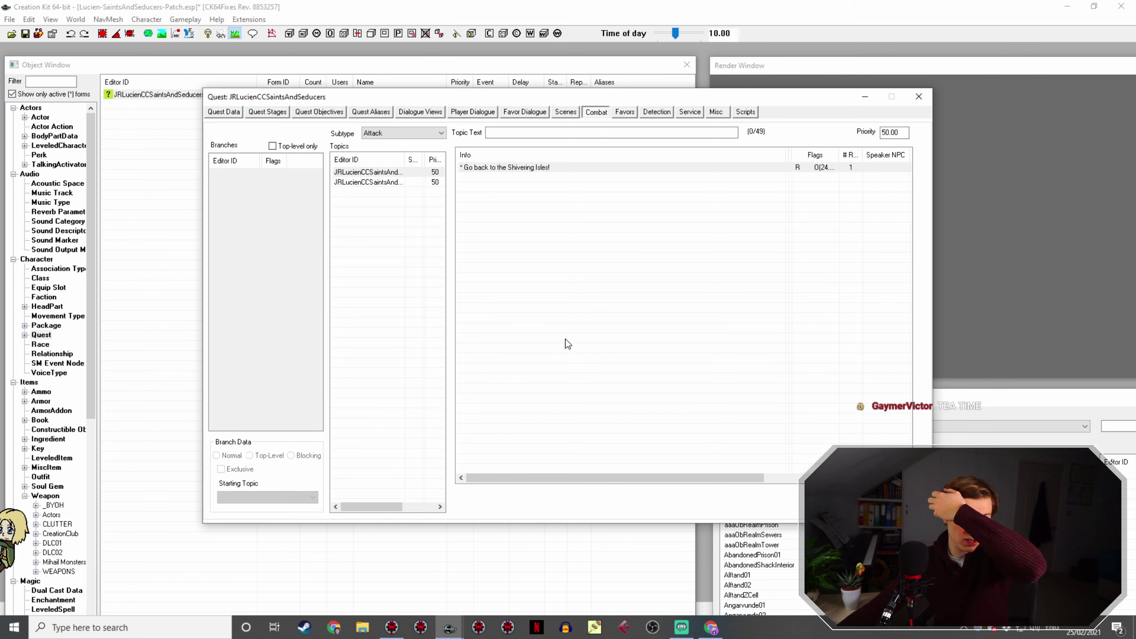
Step: Review the existing lines of the quest's Taunt topic
click(385, 182)
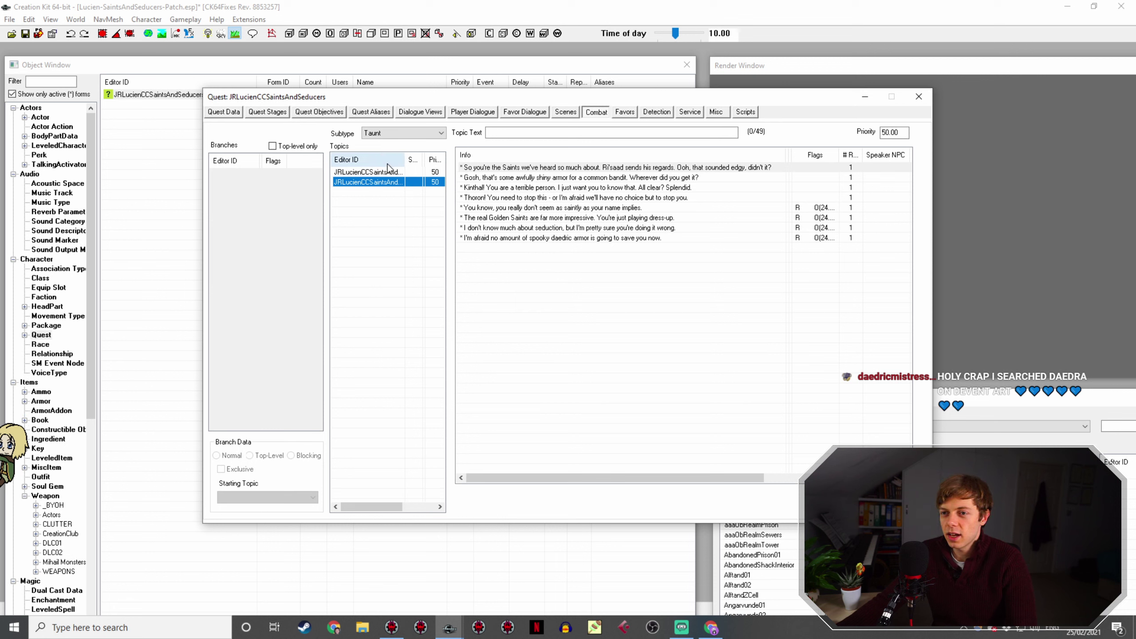
click(377, 174)
click(379, 182)
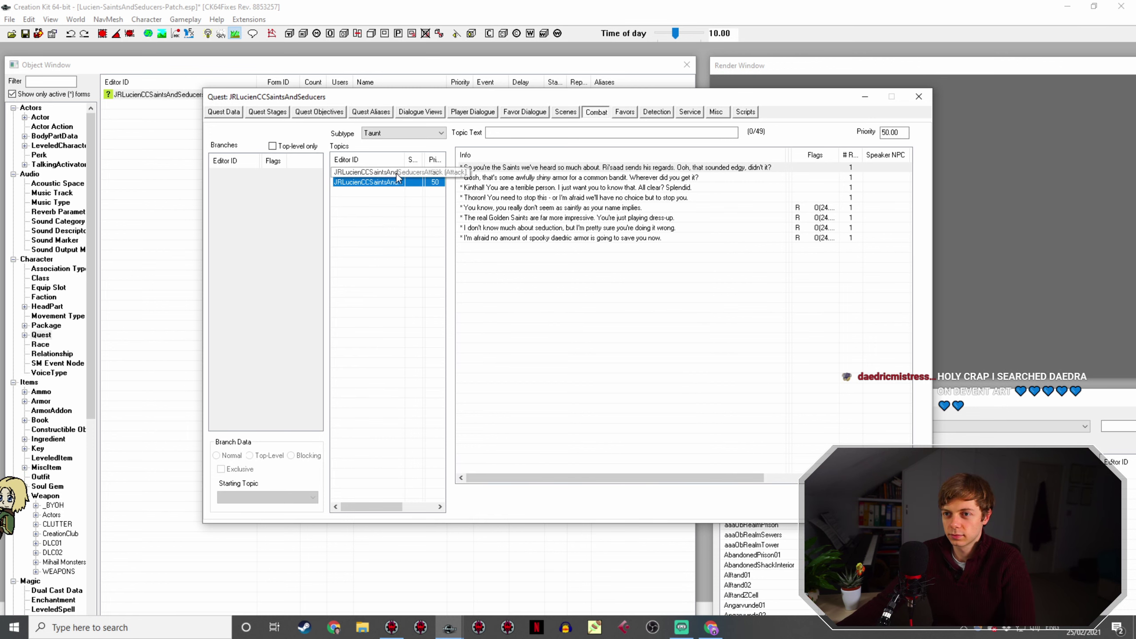
Step: Look up the Dark Seducer lore article on the UESP wiki in Chrome, read its history sections, and return to the Creation Kit
click(711, 627)
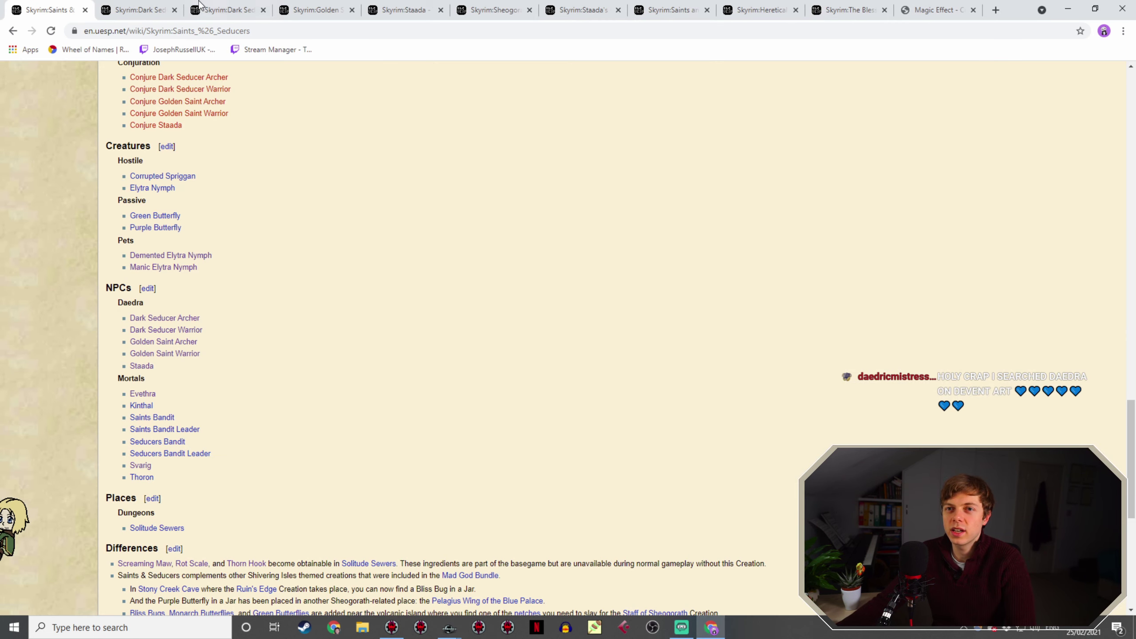
click(138, 9)
scroll(529, 323, up, 5)
scroll(479, 386, down, 4)
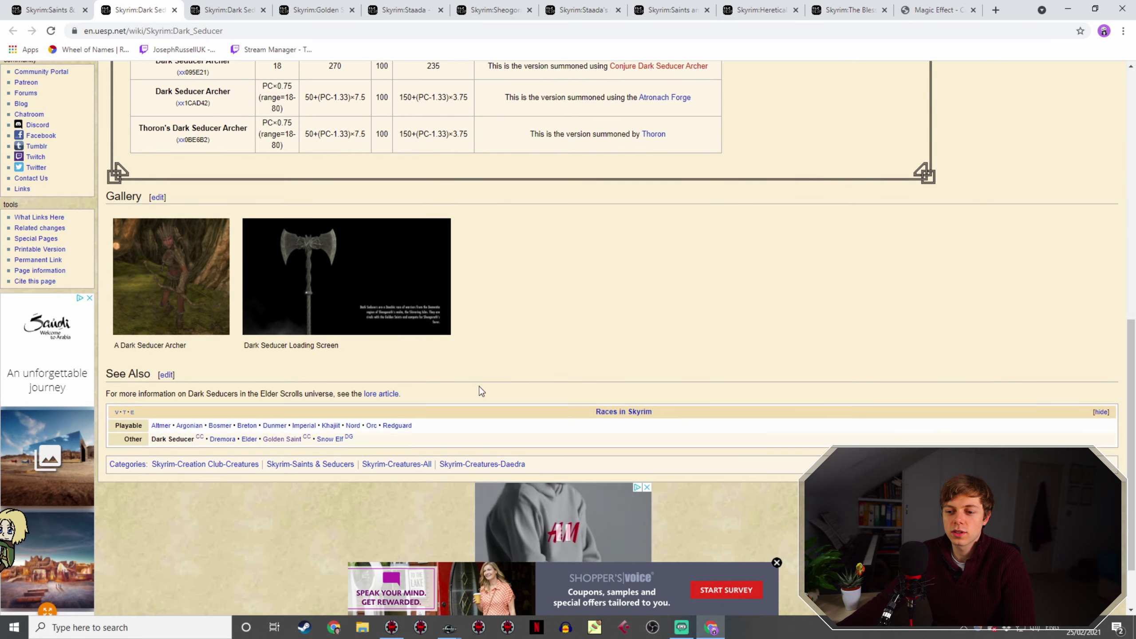
click(372, 395)
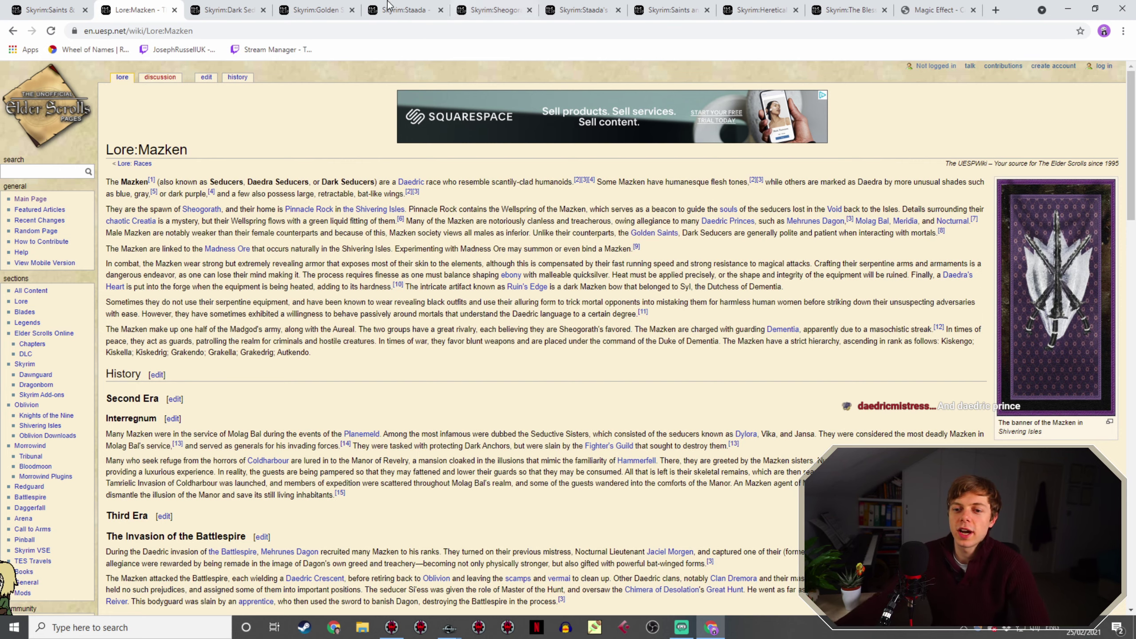
scroll(387, 418, down, 5)
scroll(387, 419, down, 3)
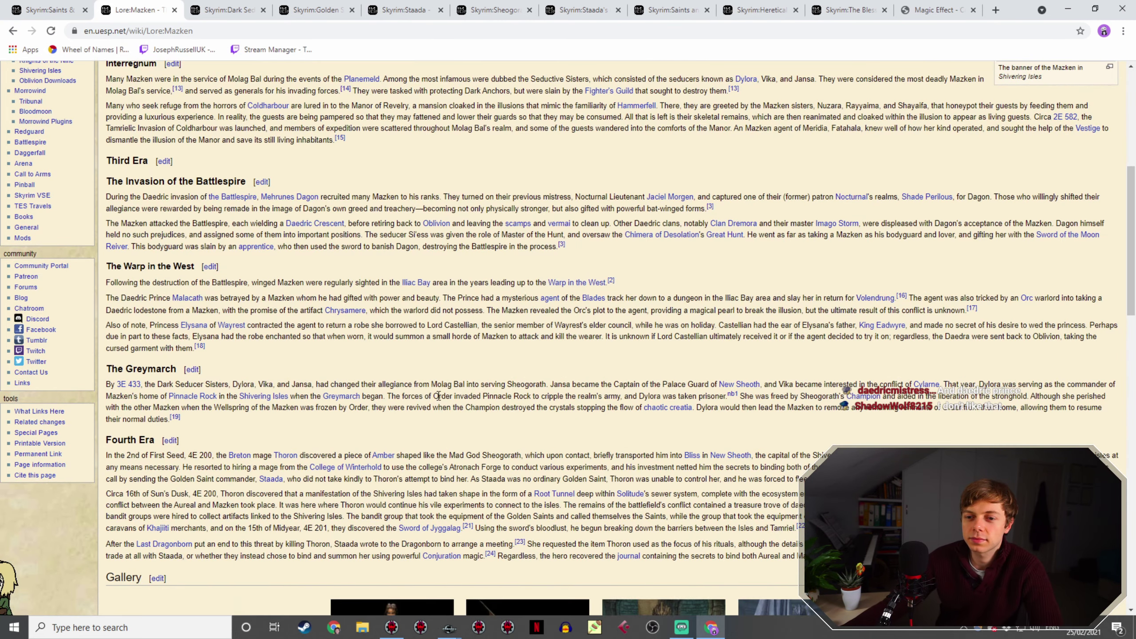
mouse_move(450, 632)
click(520, 568)
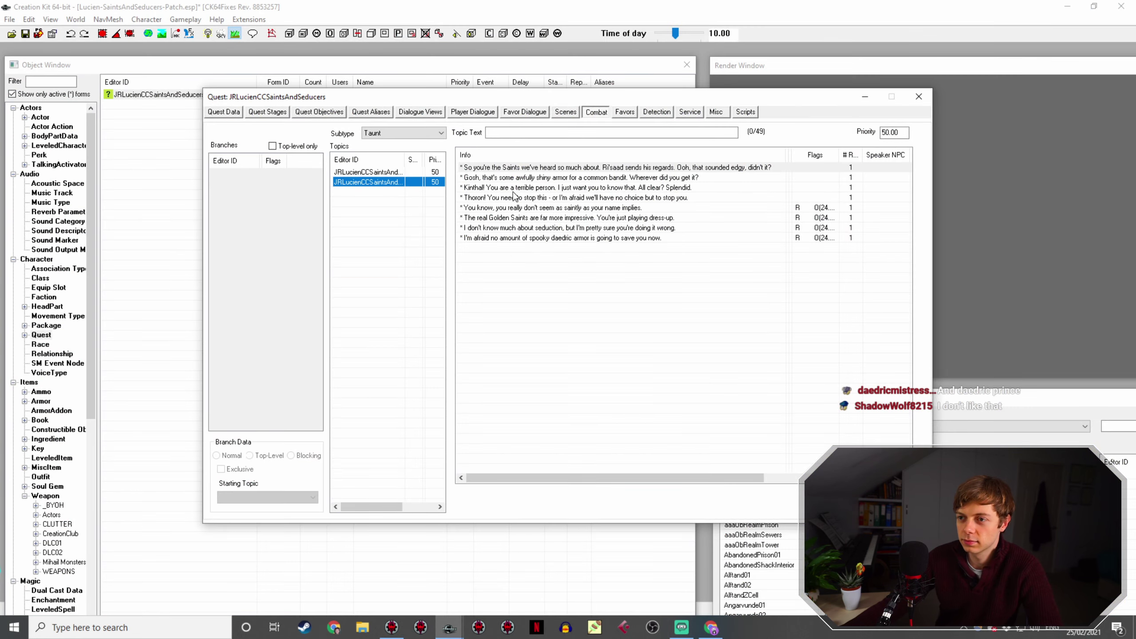
Step: Duplicate the Shivering Isles line in the Attack topic and remove the GetRandomPercent condition from the copy
click(440, 173)
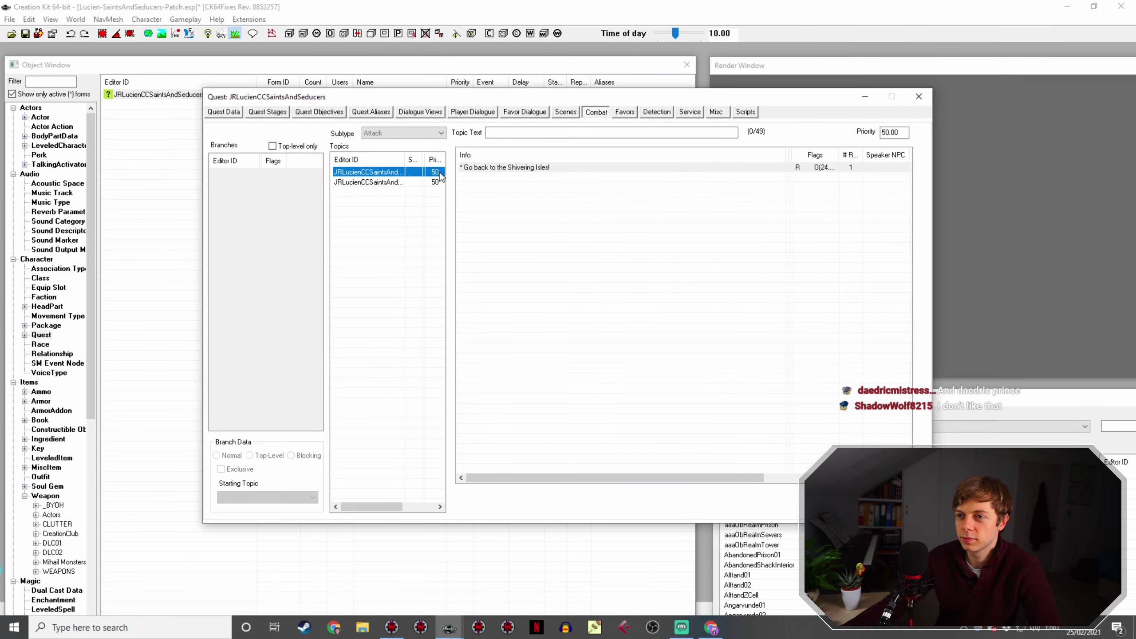
right_click(522, 172)
click(544, 185)
double_click(537, 178)
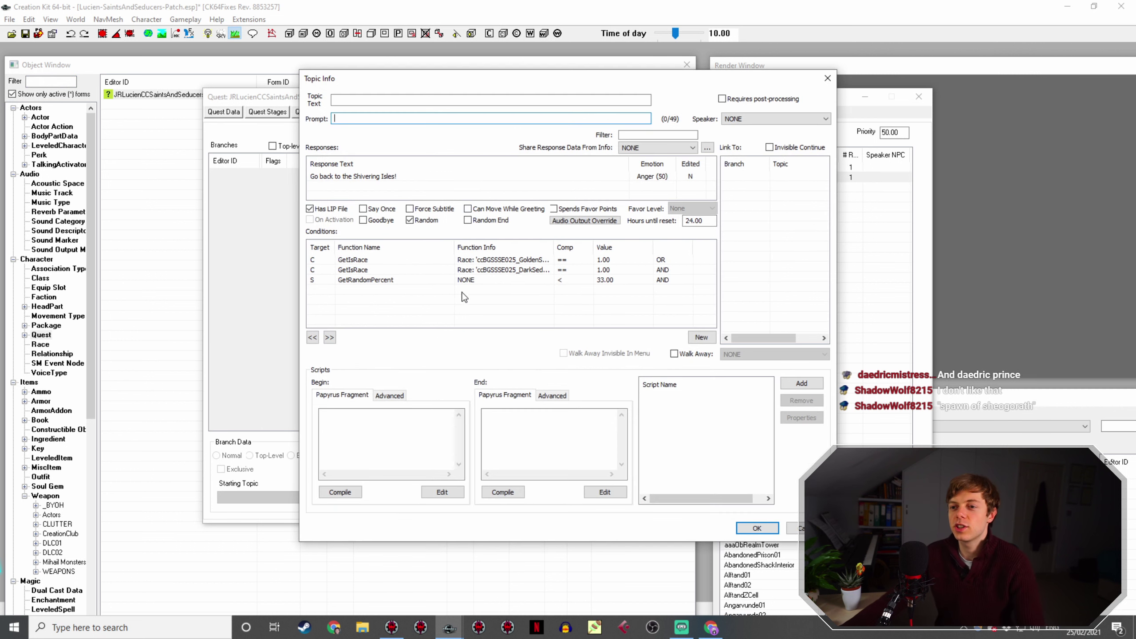
right_click(409, 294)
click(410, 281)
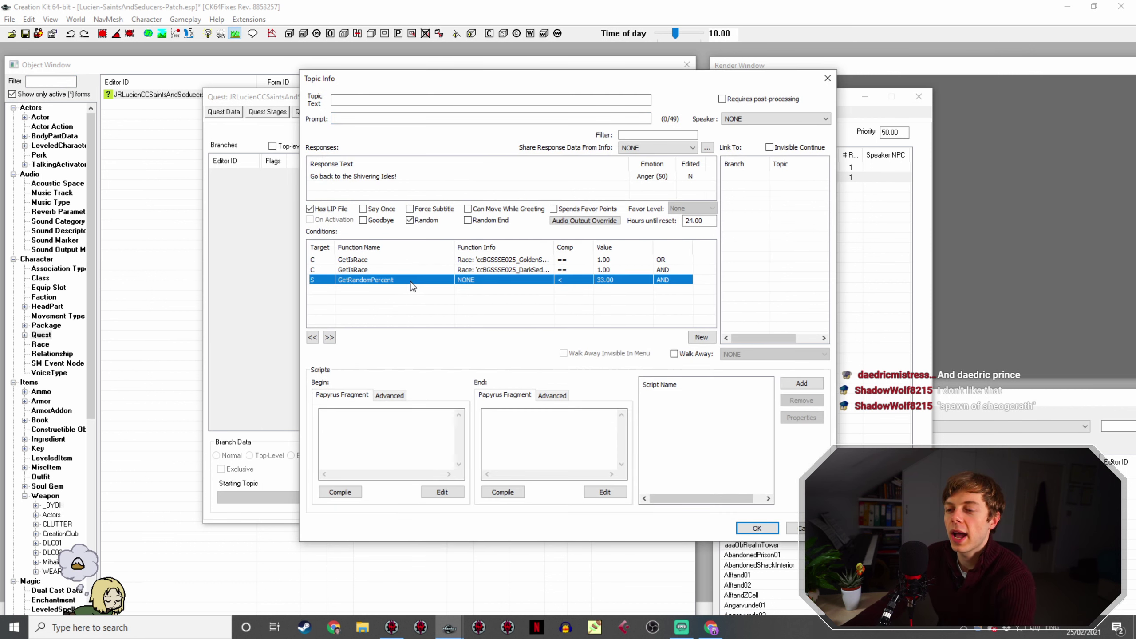
key(Delete)
Step: Start a new condition on the copied line using GetActorValuePercent, run on Combat Target
right_click(401, 287)
click(428, 294)
click(383, 336)
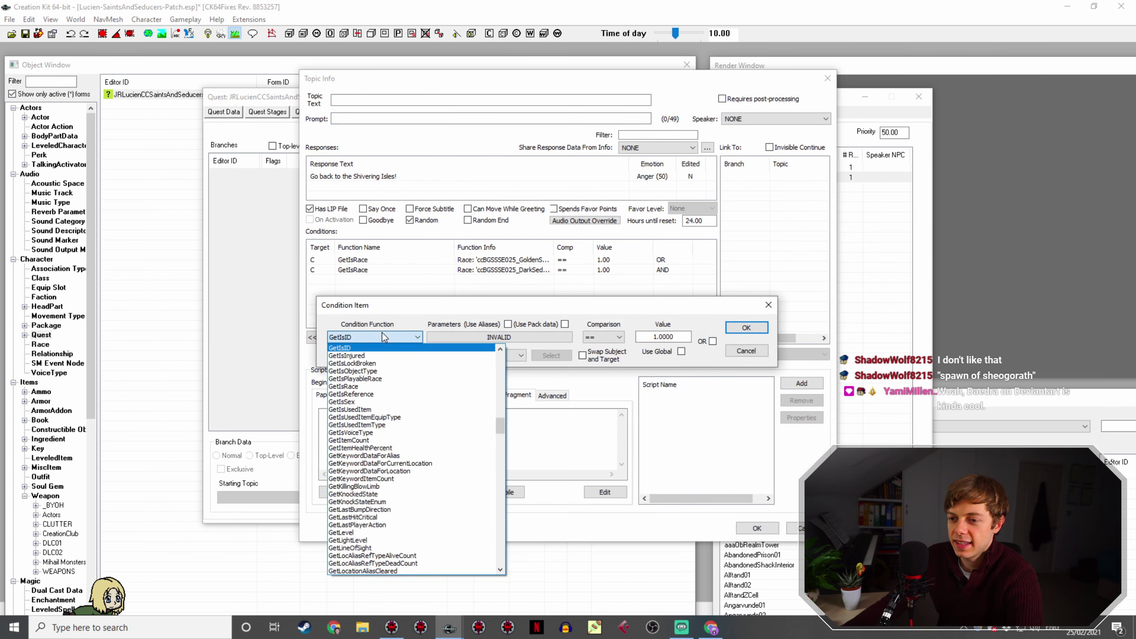
text(getactorvalue)
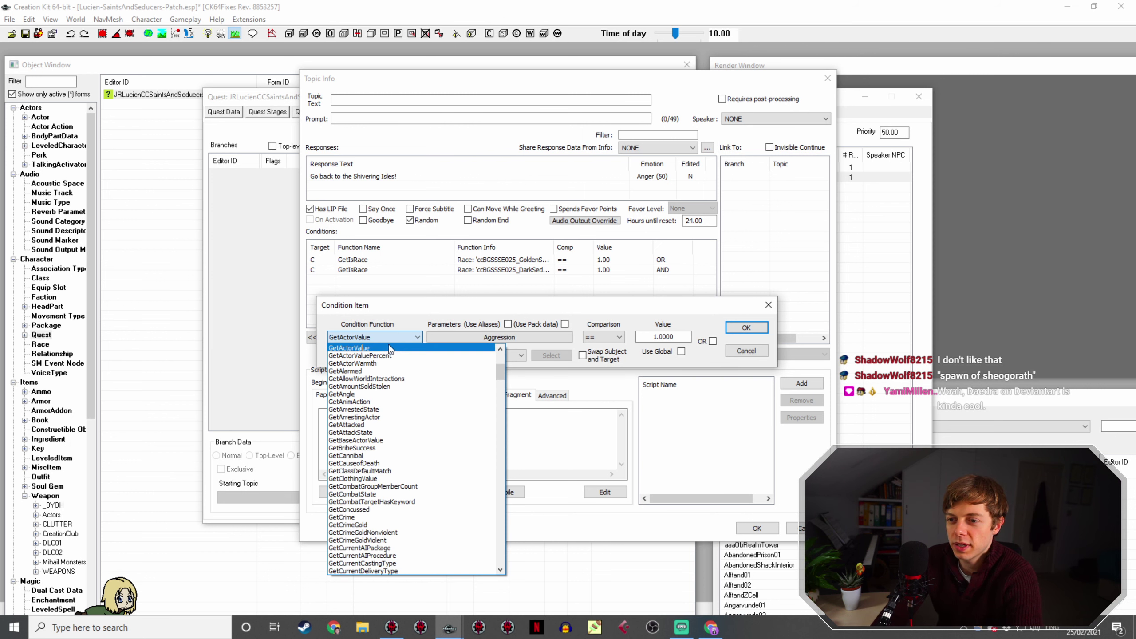
key(Down)
key(Return)
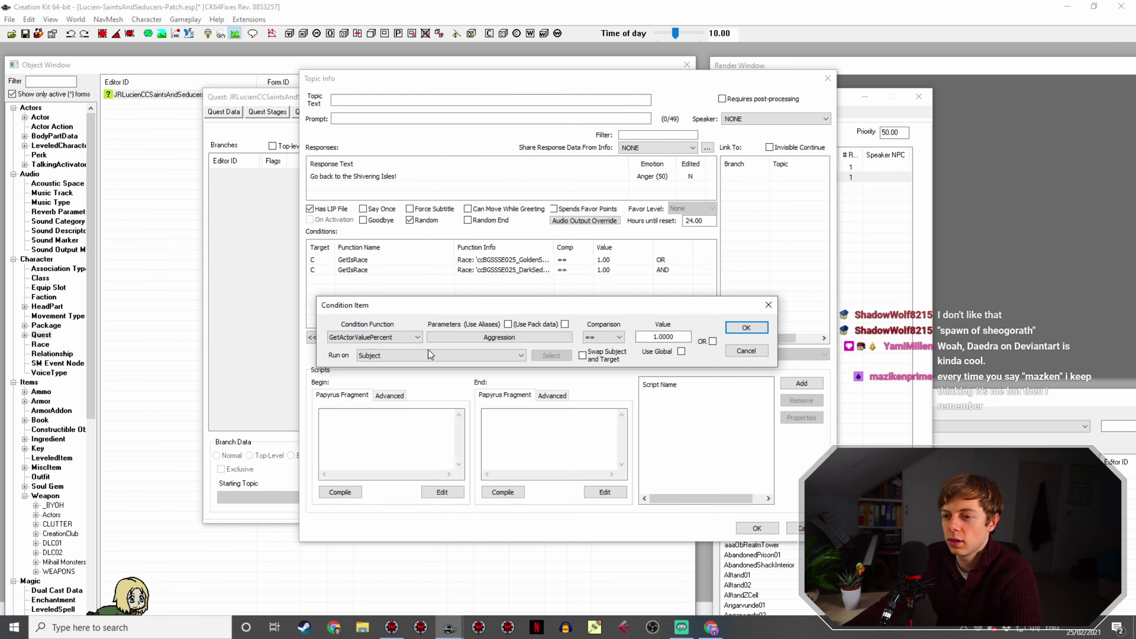
click(442, 356)
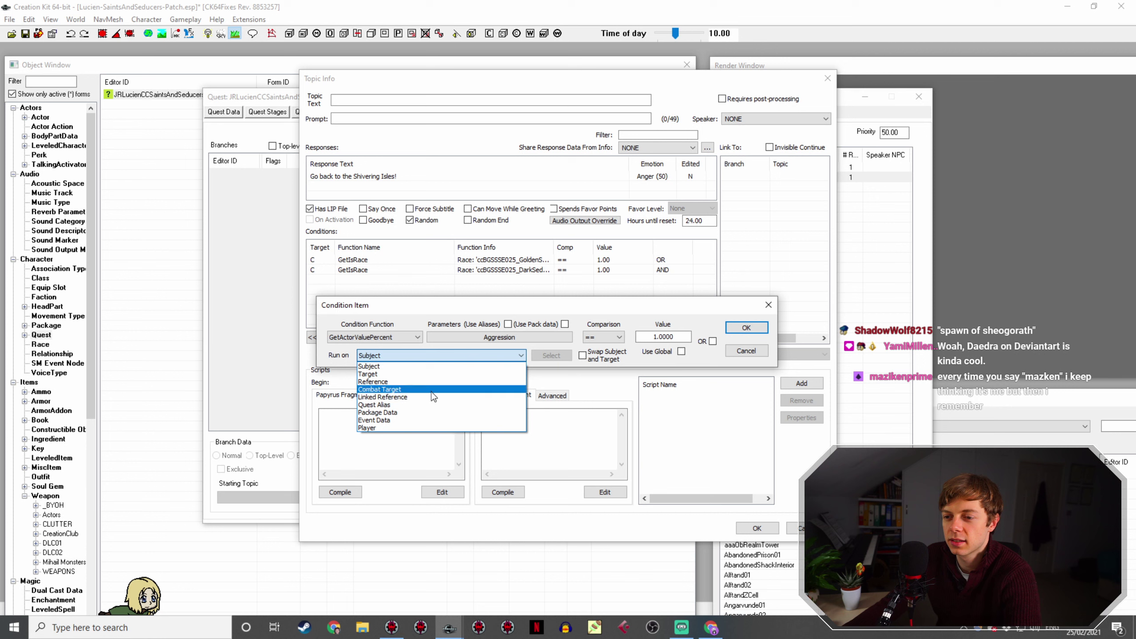
click(488, 385)
Step: Make the new condition check Health < 20, save it, and move it below the two race conditions
click(490, 338)
text(health)
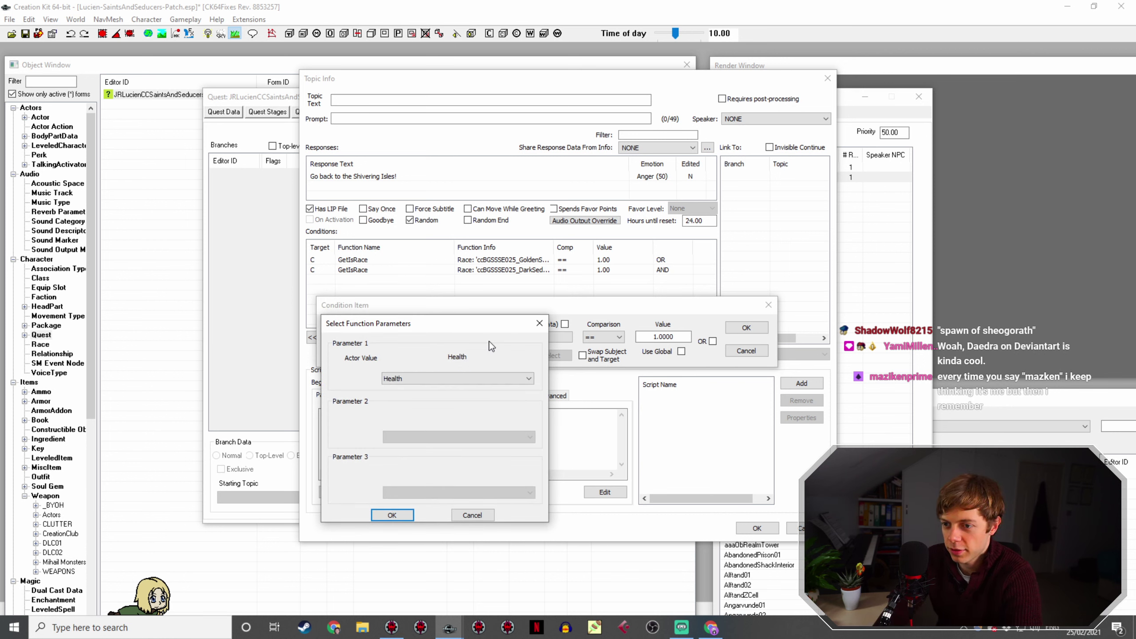
key(Return)
click(604, 337)
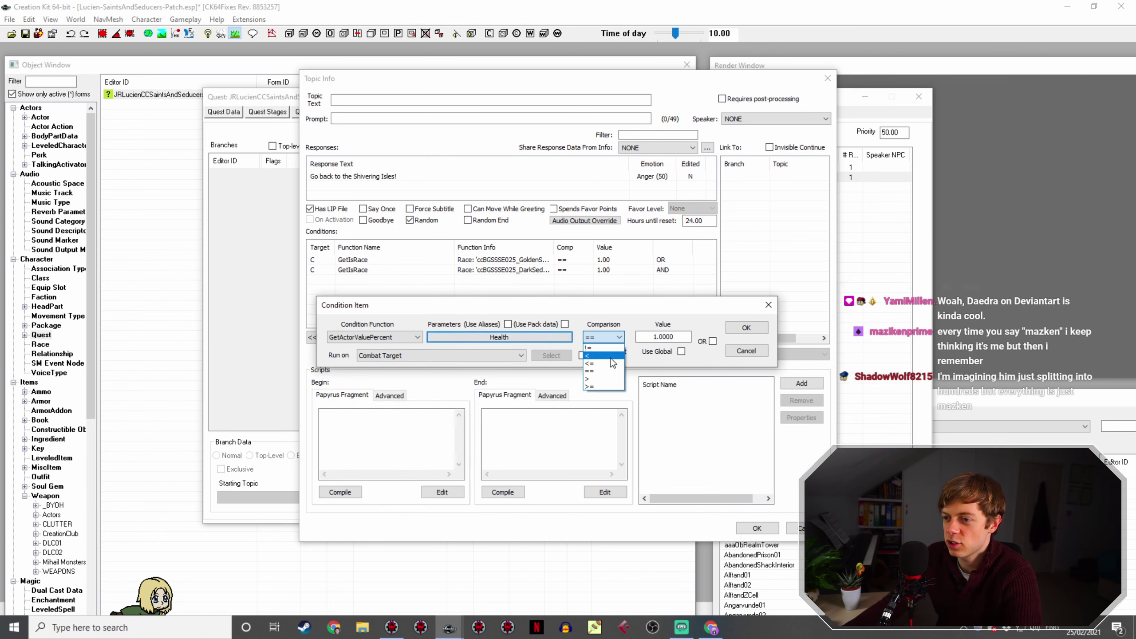
click(600, 375)
click(646, 338)
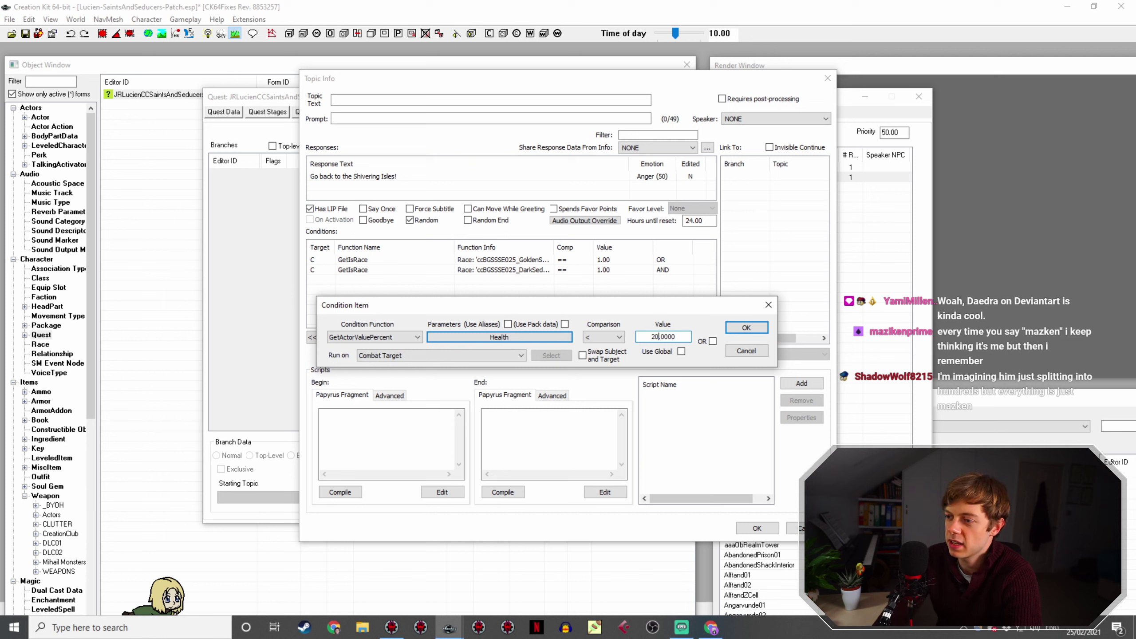
text(20)
key(Return)
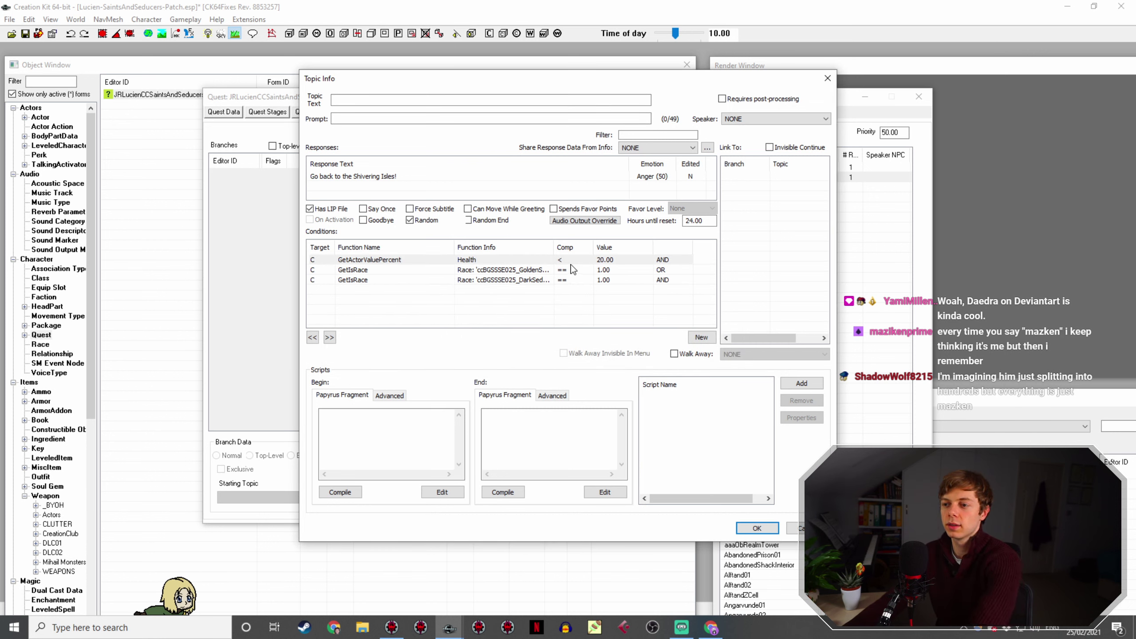
drag(572, 261, 572, 280)
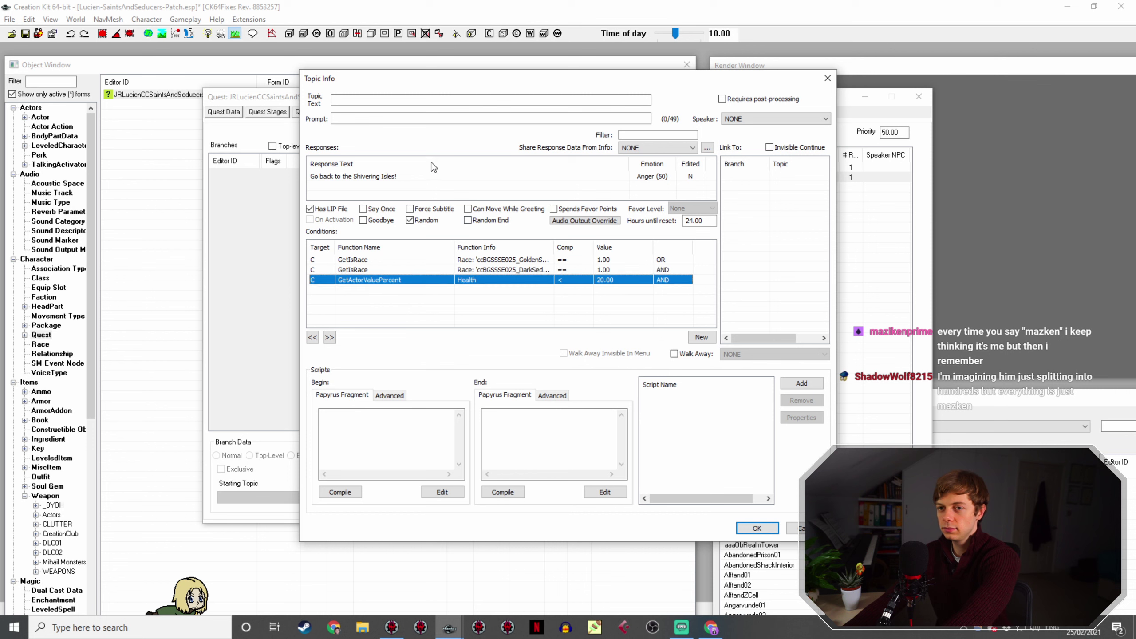
Step: Replace the copied line's response text with "Give Sheogorath our regards"
double_click(389, 175)
text(Give Sheogorath my)
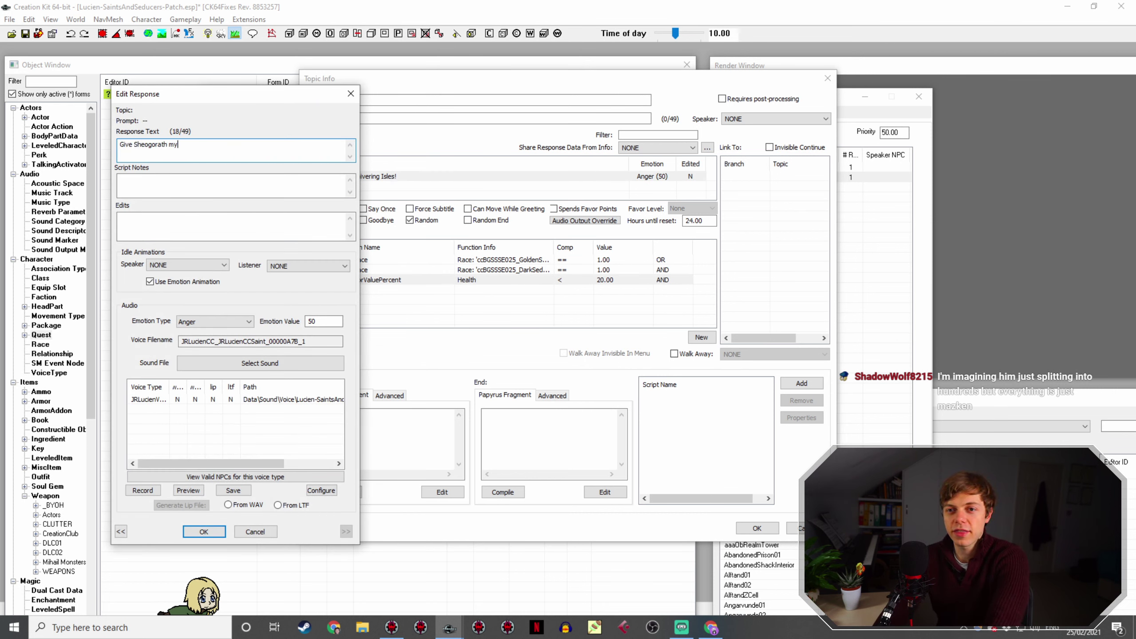
text( regards)
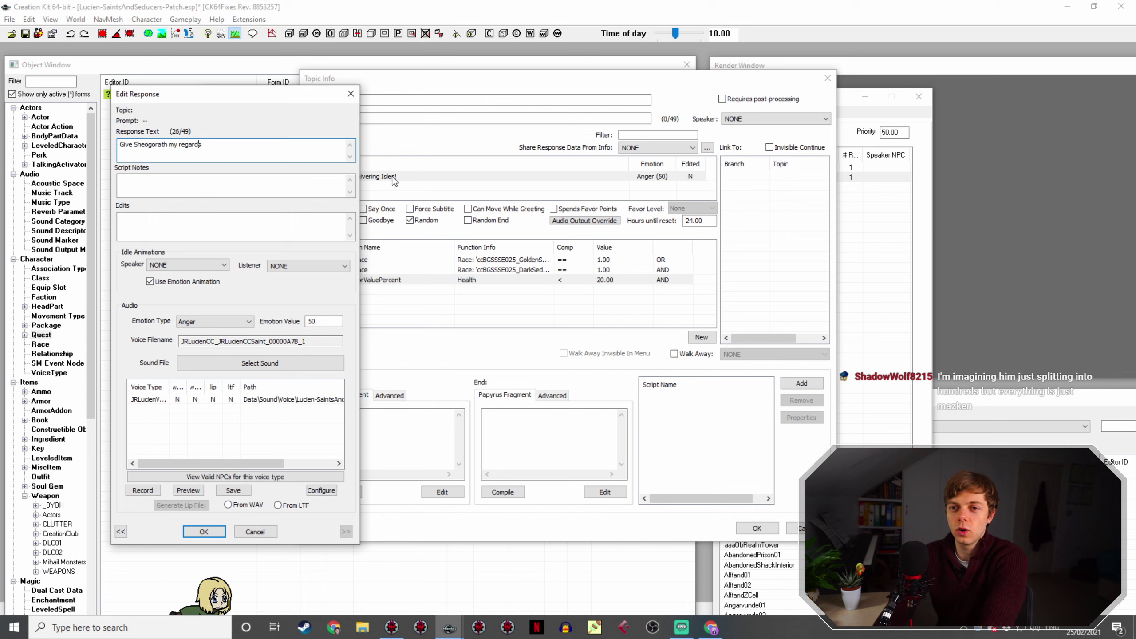
key(BackSpace)
text(our)
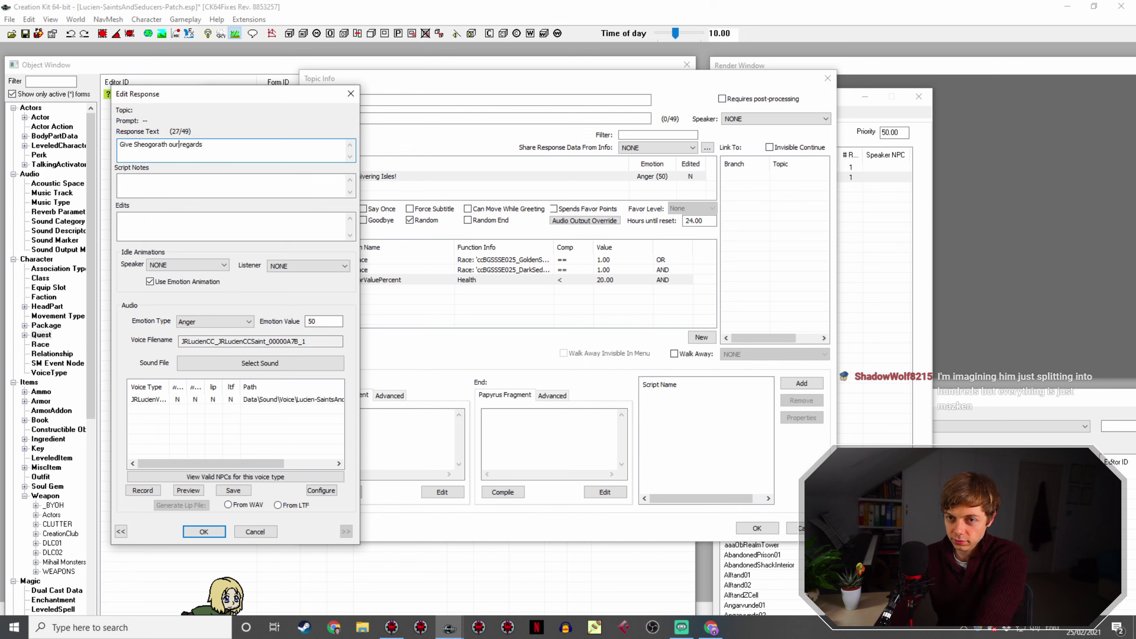
key(Return)
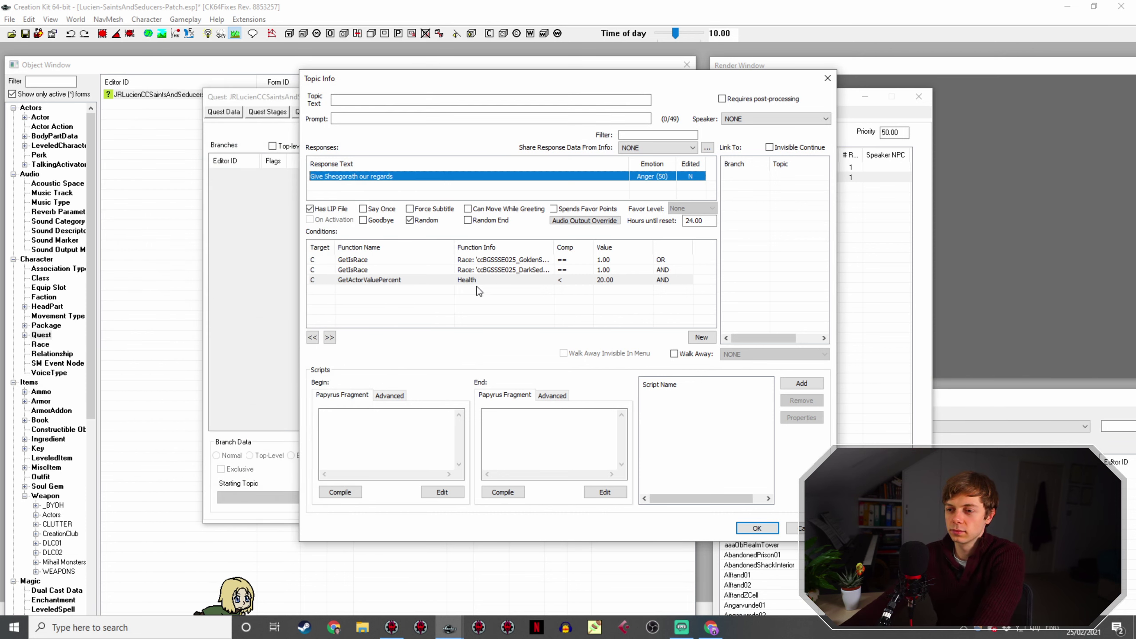
Step: End the Sheogorath response with an exclamation mark, set its emotion type to Happy, and save the topic info
double_click(416, 177)
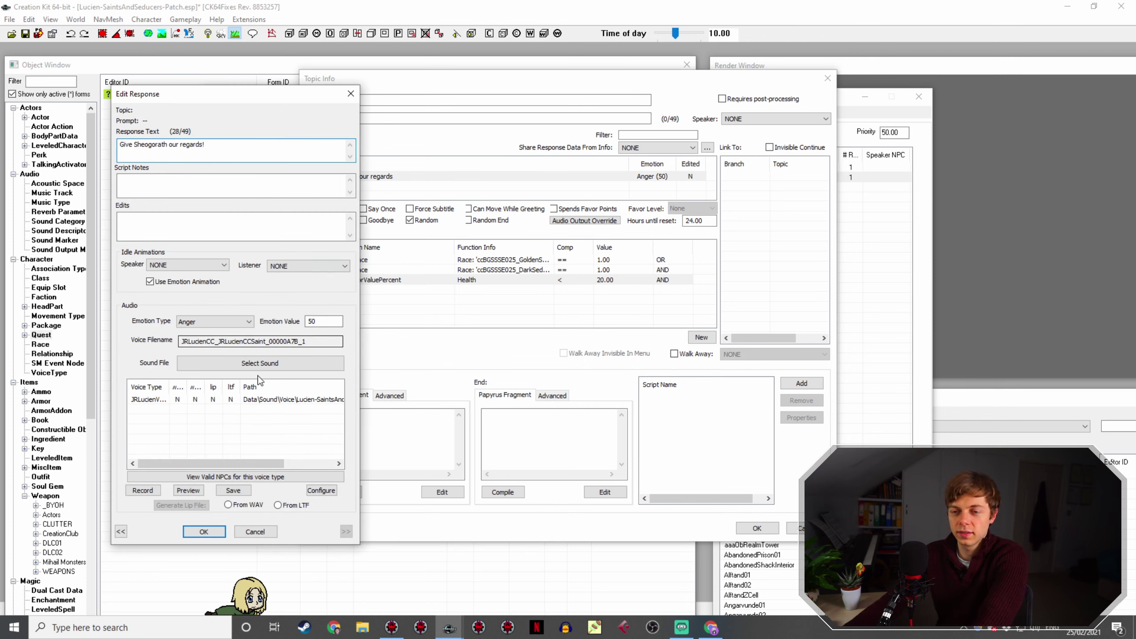
click(224, 322)
click(214, 376)
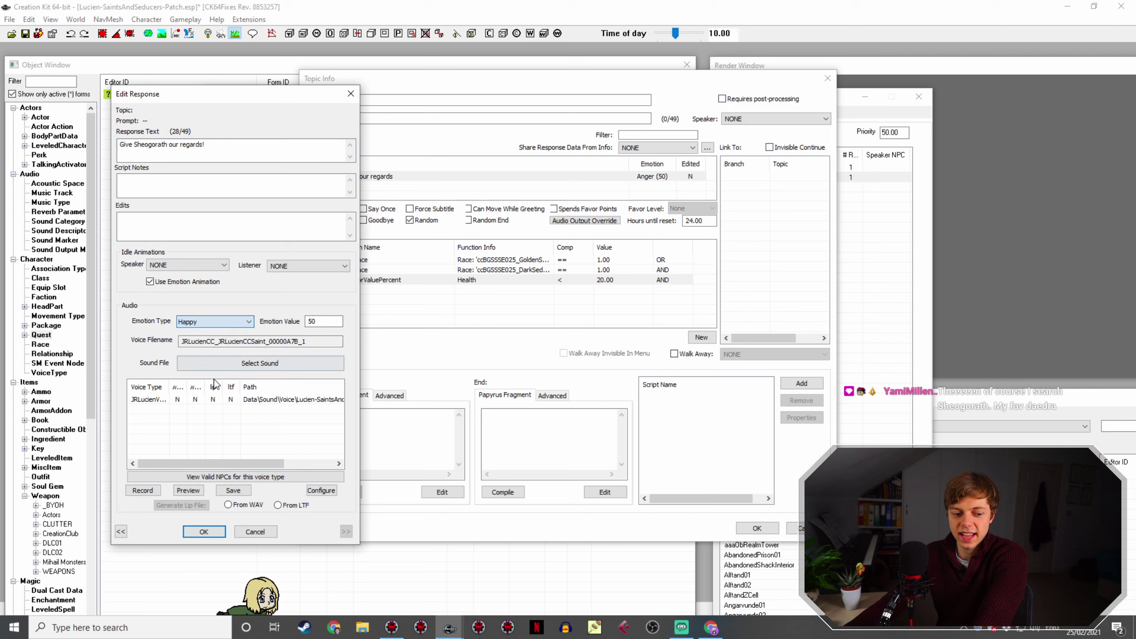
click(205, 531)
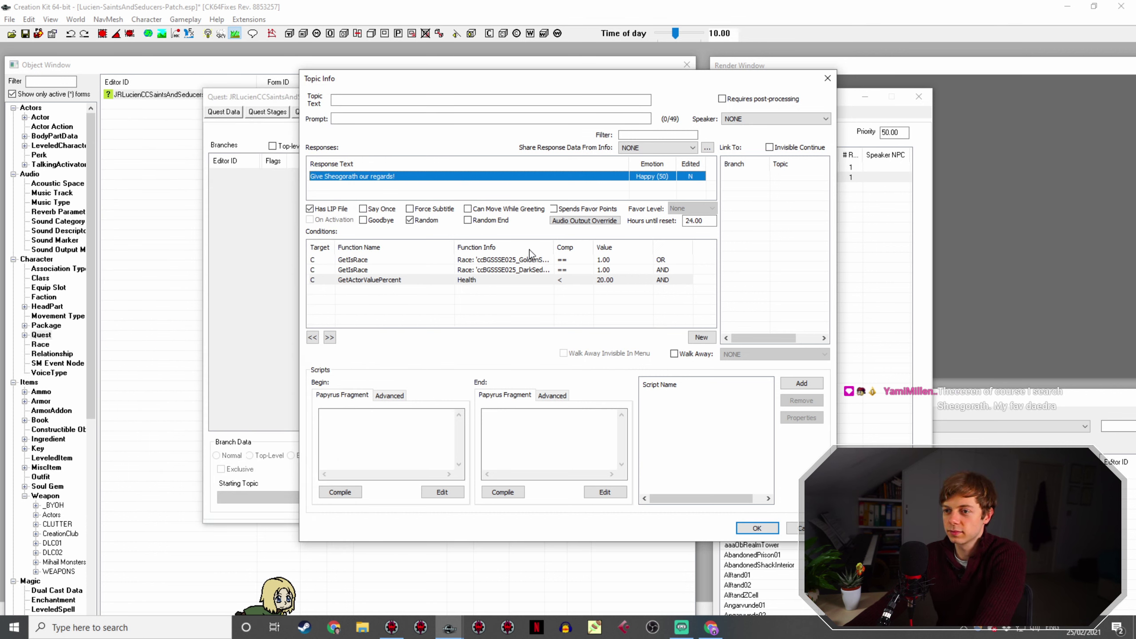
click(757, 528)
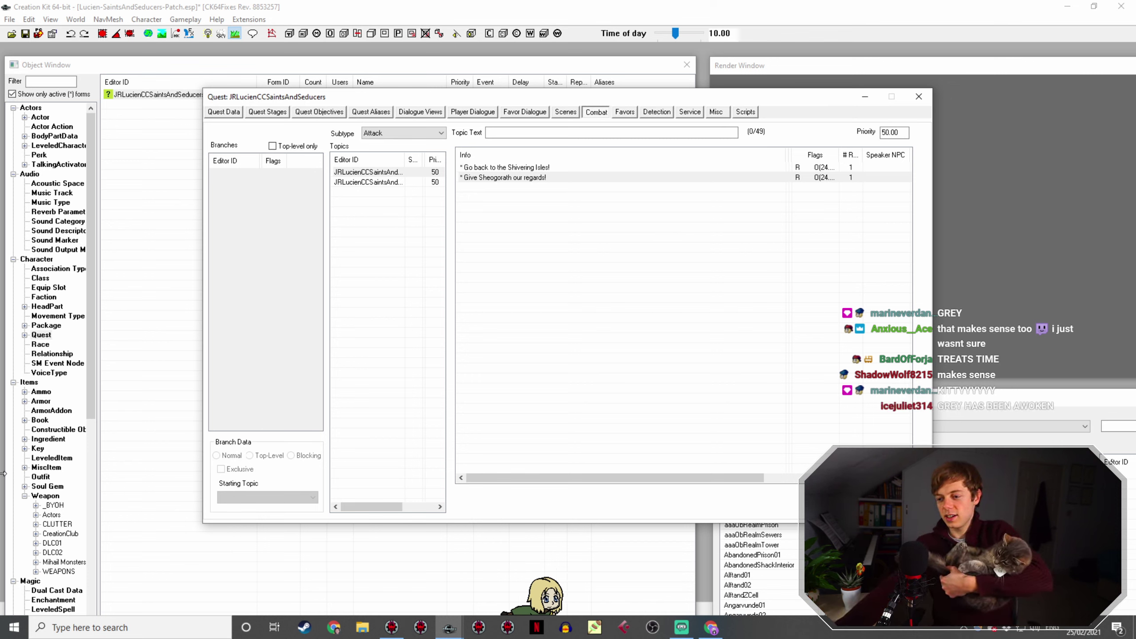
Step: Switch the stream to the Camera scene in Streamlabs OBS and return to the Creation Kit after the break
click(689, 630)
click(145, 508)
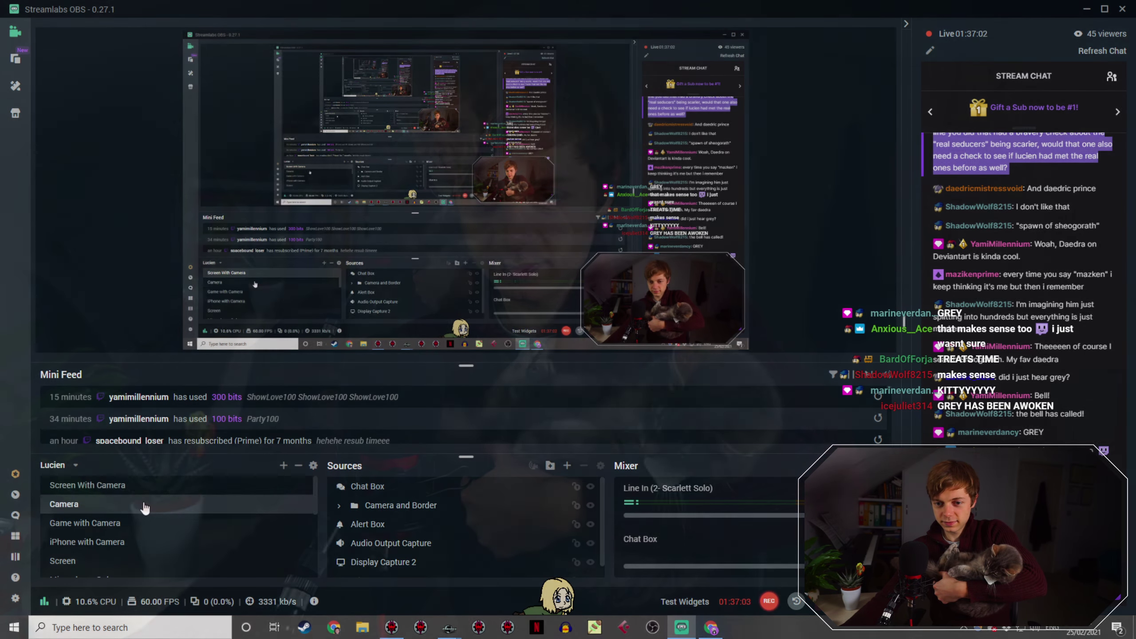
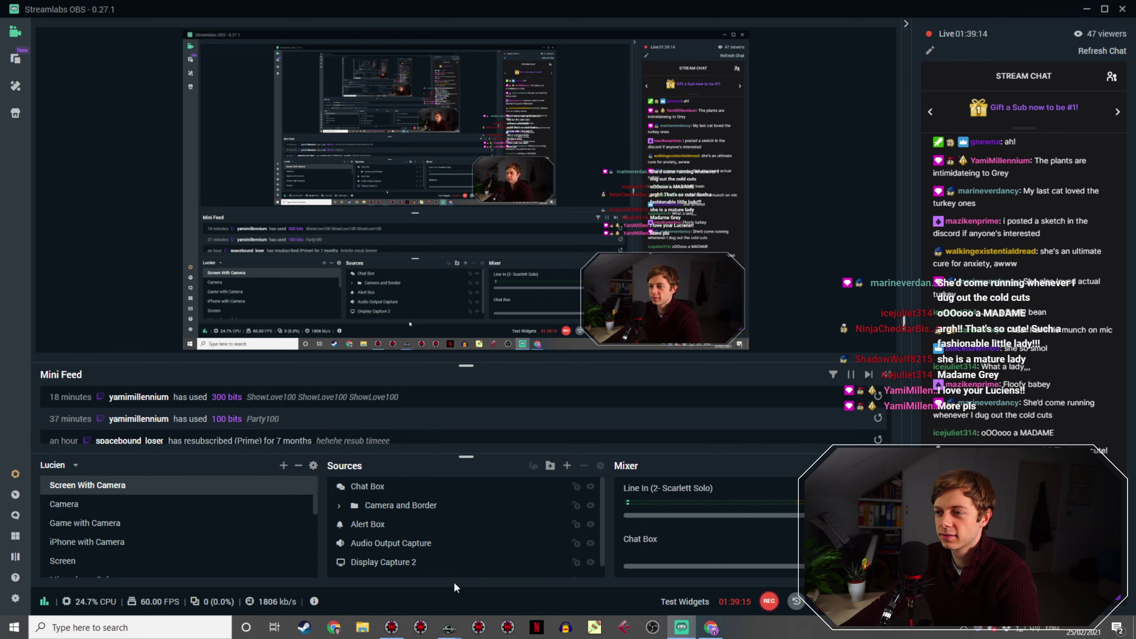
mouse_move(447, 627)
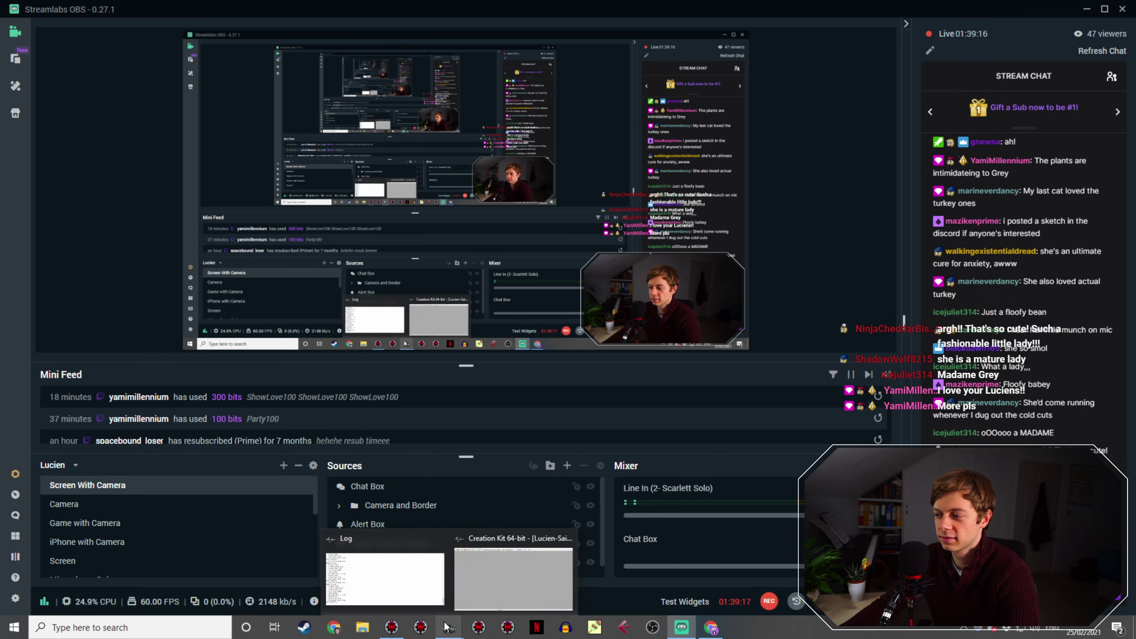
click(509, 596)
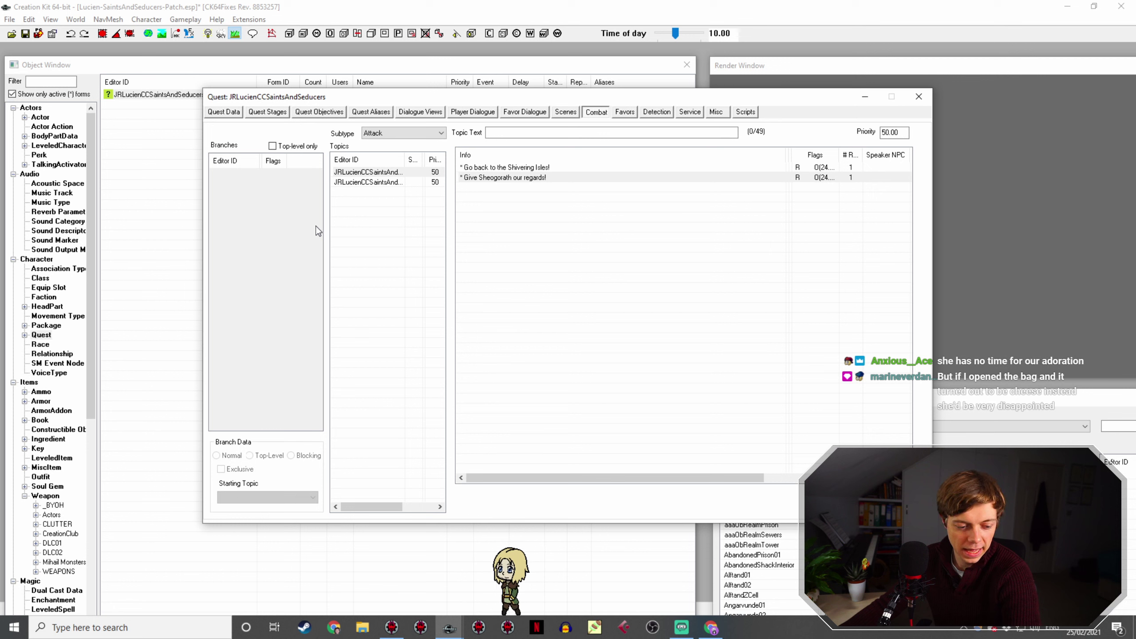
Step: Review the lines in the quest's Taunt and Attack topics
click(371, 182)
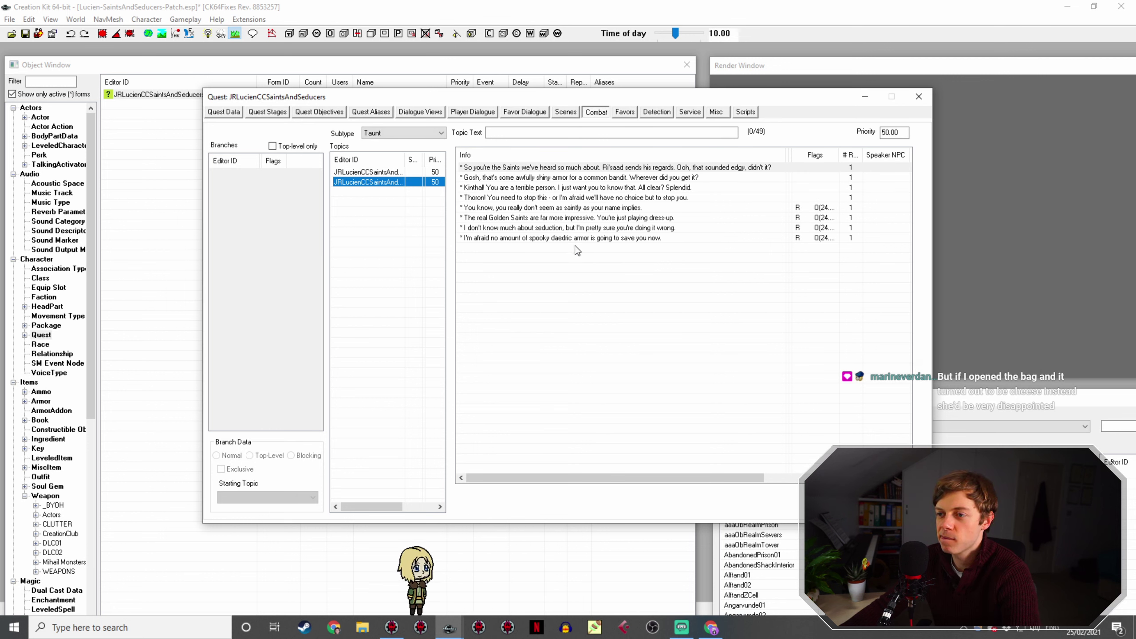
click(367, 173)
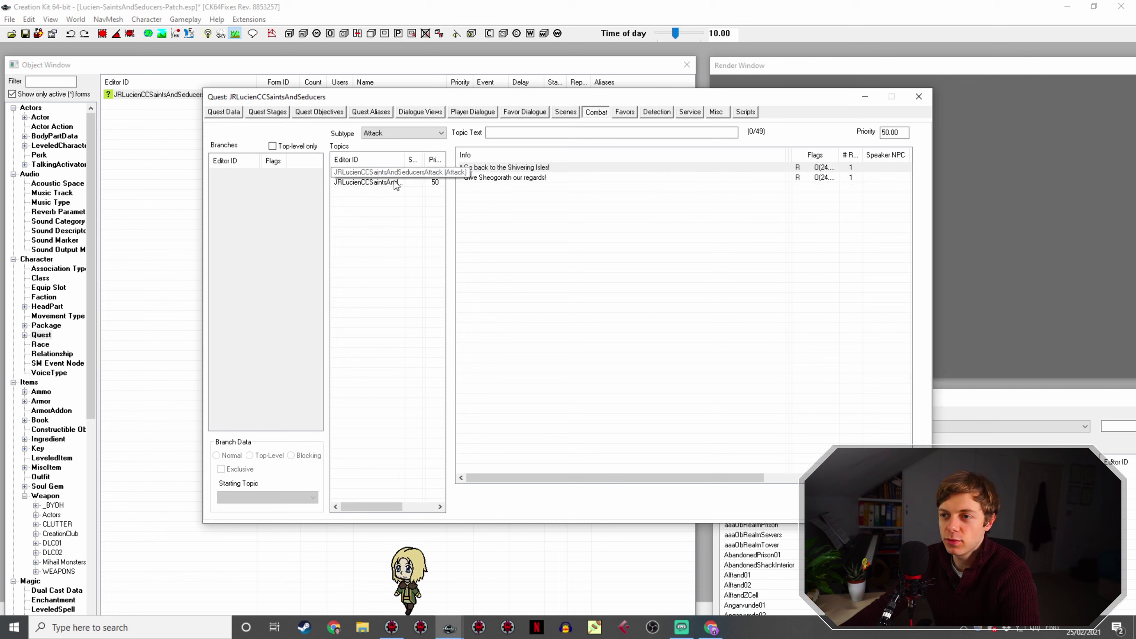
click(360, 182)
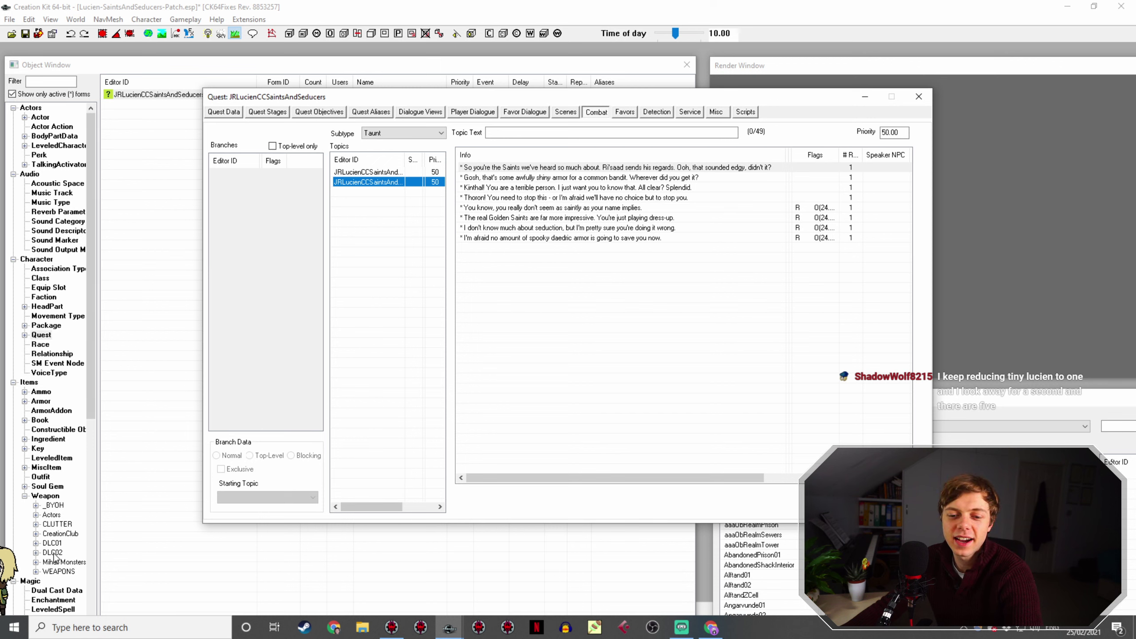
right_click(8, 562)
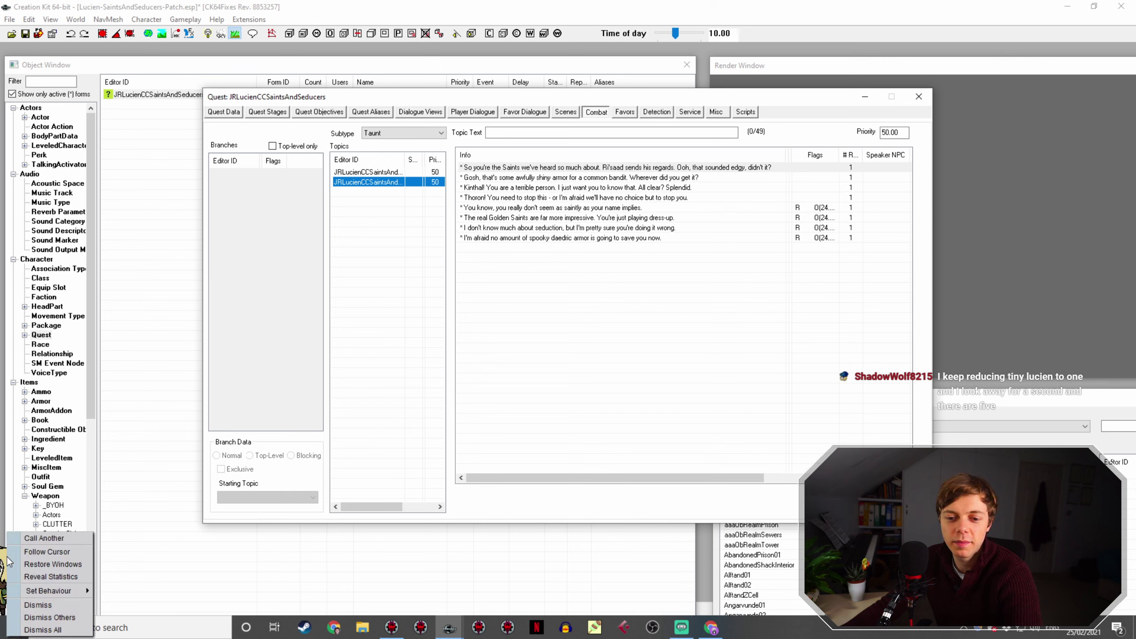
mouse_move(50, 592)
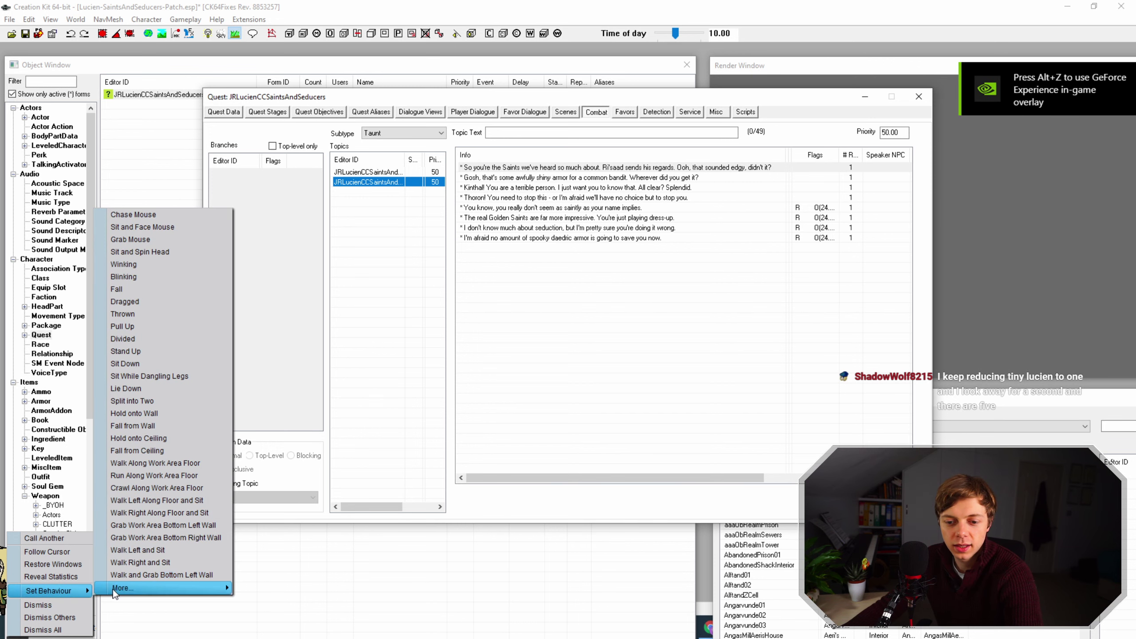
mouse_move(112, 587)
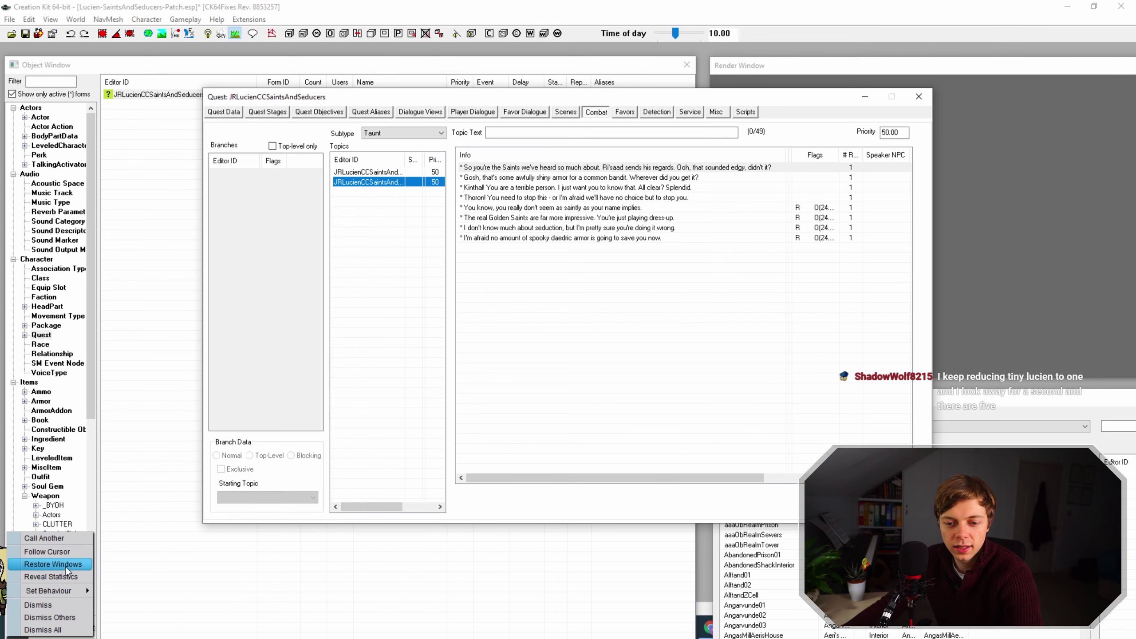
click(166, 534)
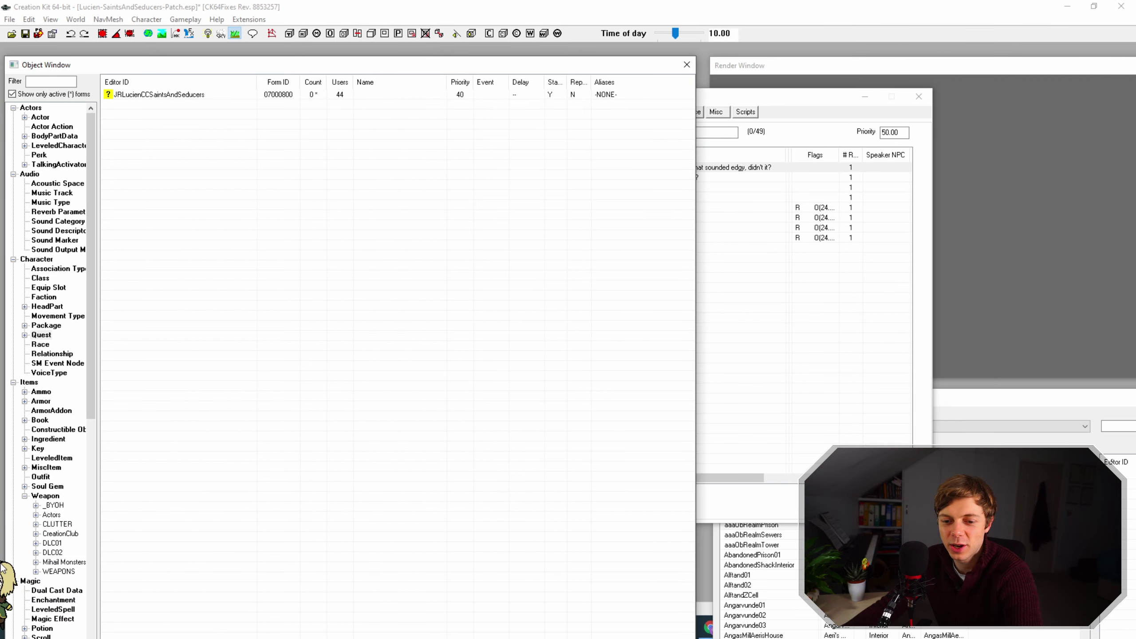
click(795, 98)
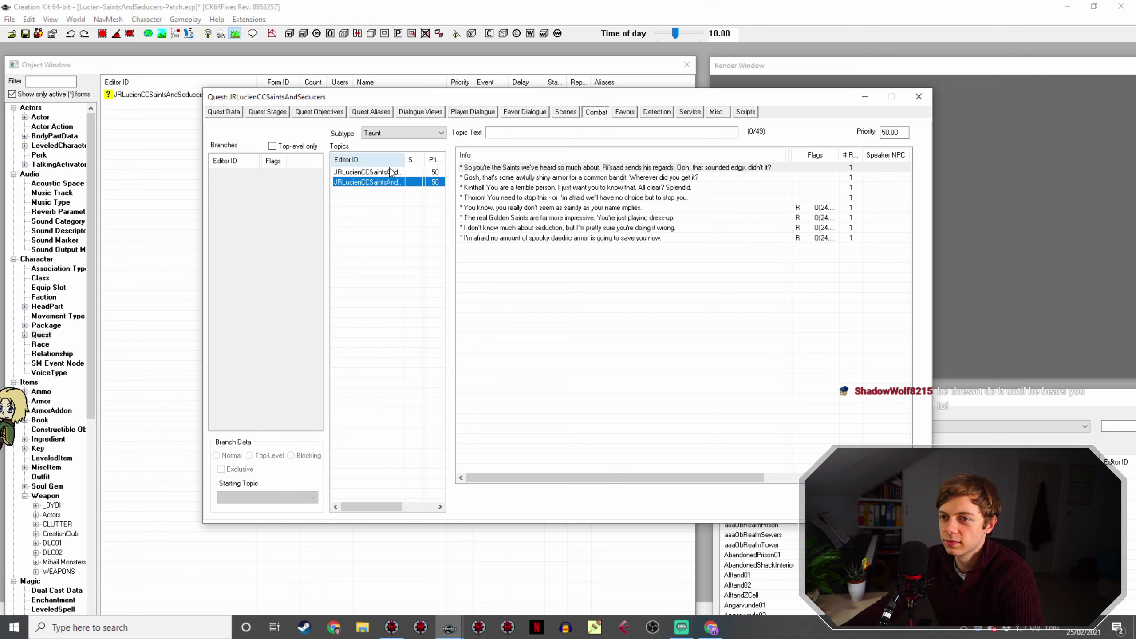
Step: Duplicate the "Give Sheogorath our regards!" line in the Attack topic and move the copy to the Taunt topic
click(372, 172)
click(382, 183)
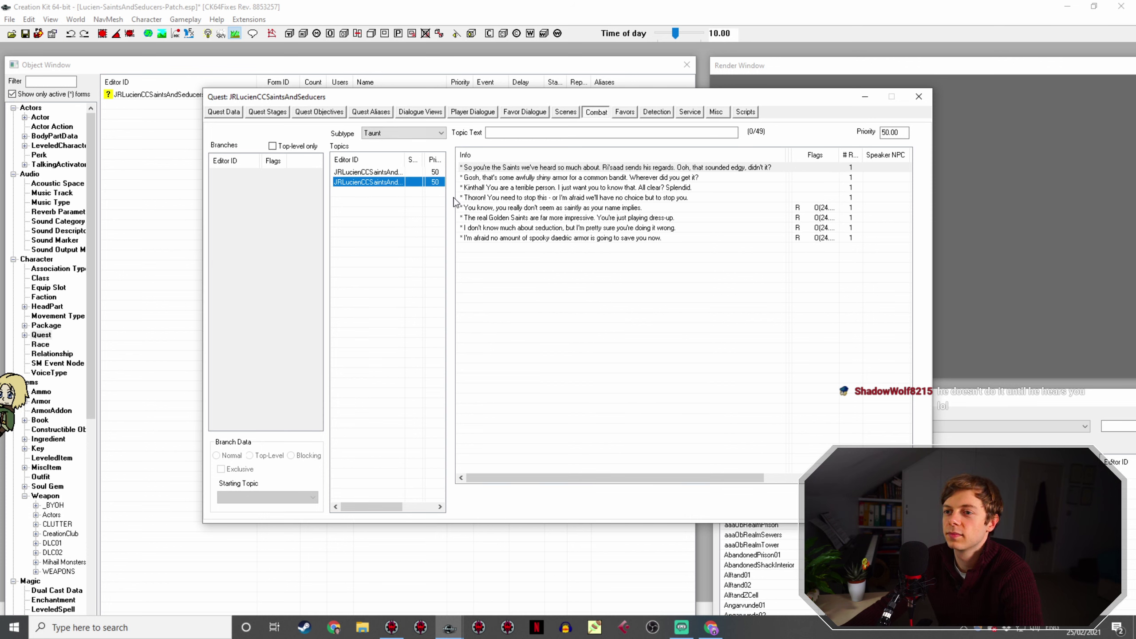
click(406, 173)
right_click(505, 178)
click(534, 198)
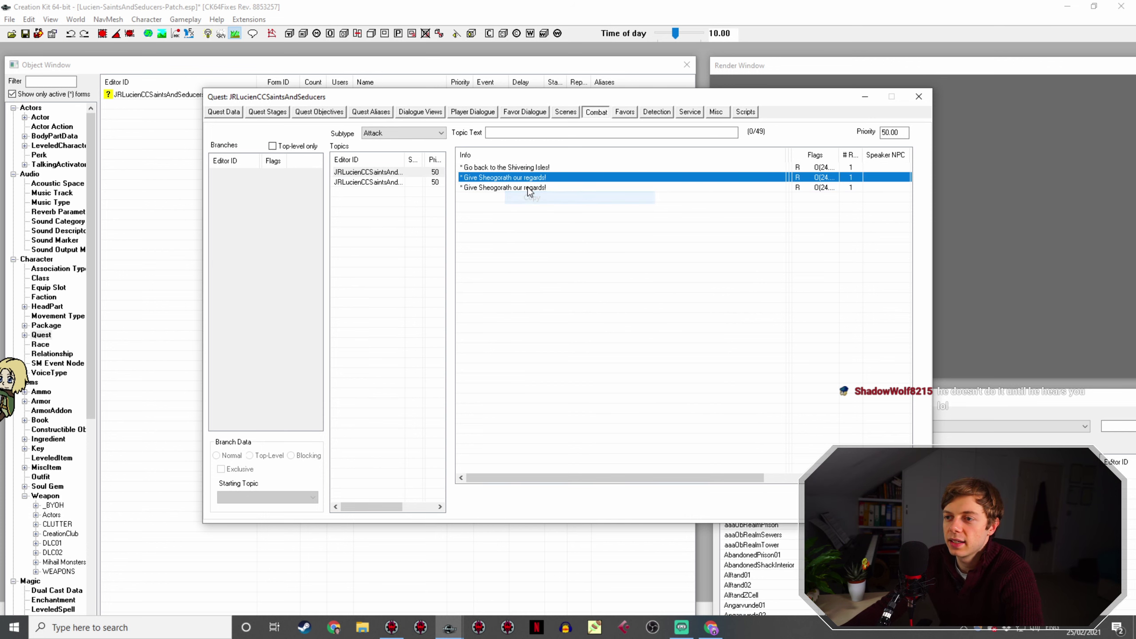
right_click(530, 187)
click(567, 233)
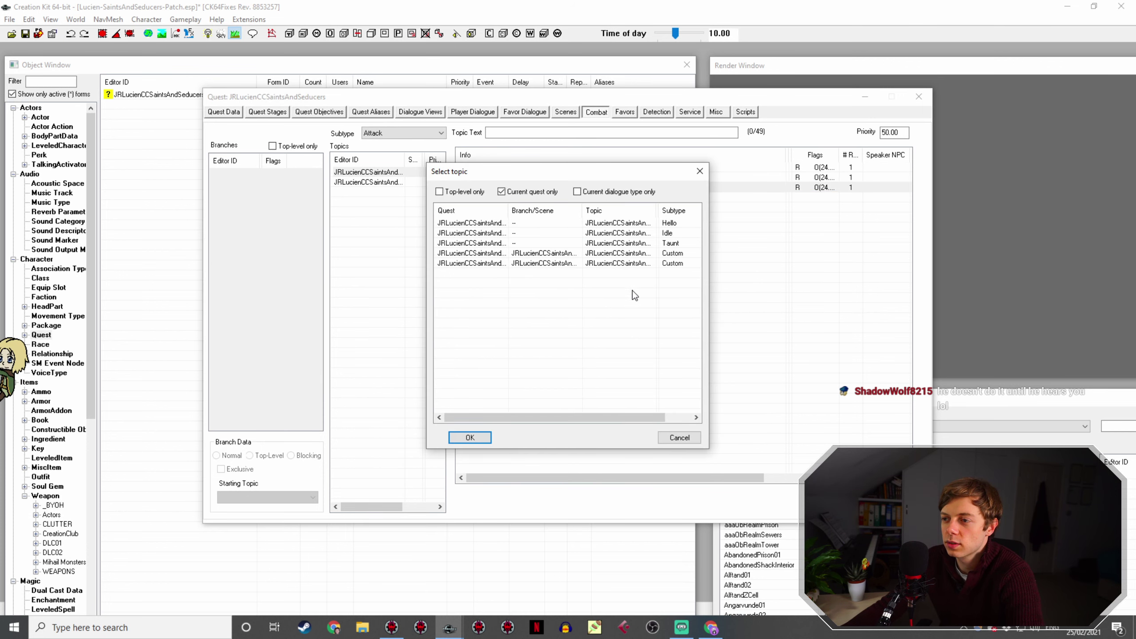
double_click(496, 243)
click(415, 182)
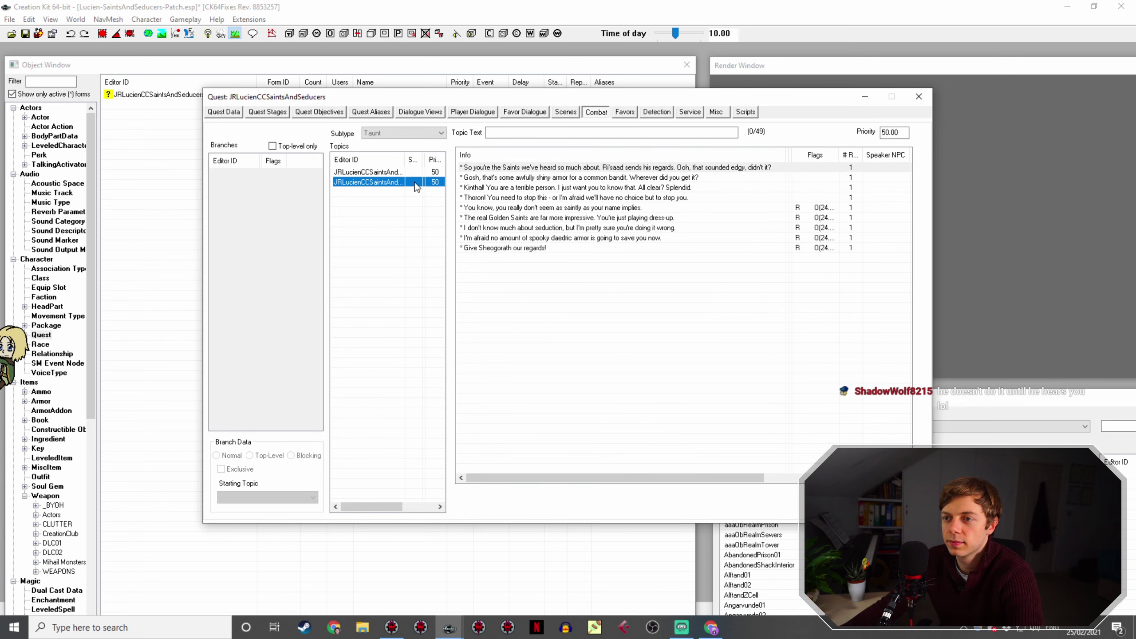
Step: Open the moved taunt's response for editing, and read the Lore:Mazken wiki page in Chrome before returning to the Creation Kit
double_click(516, 249)
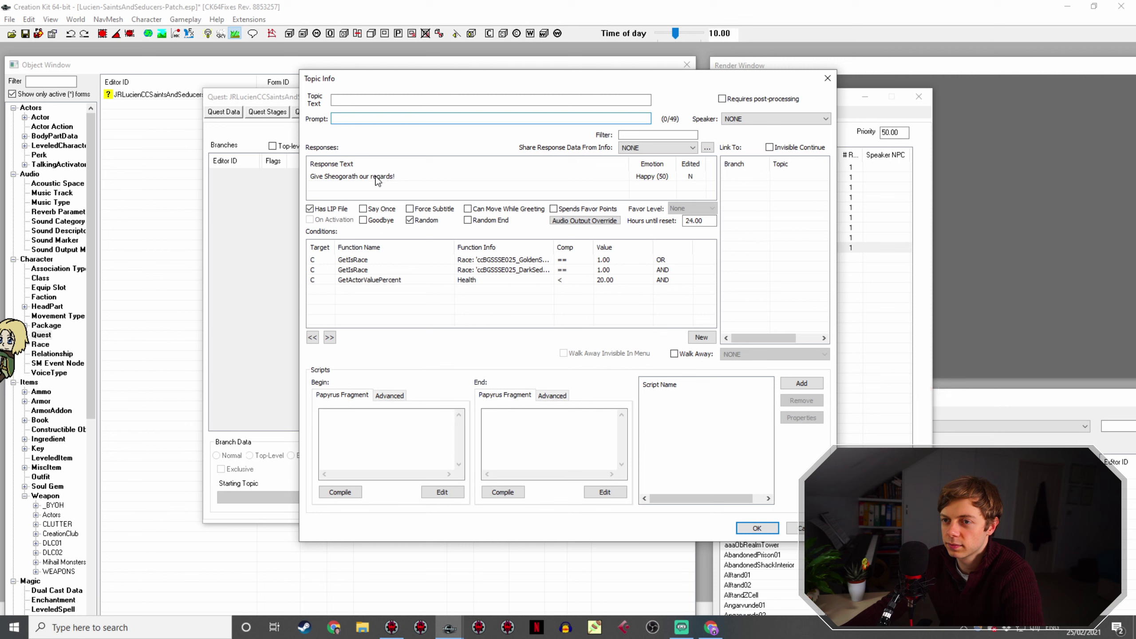
double_click(350, 177)
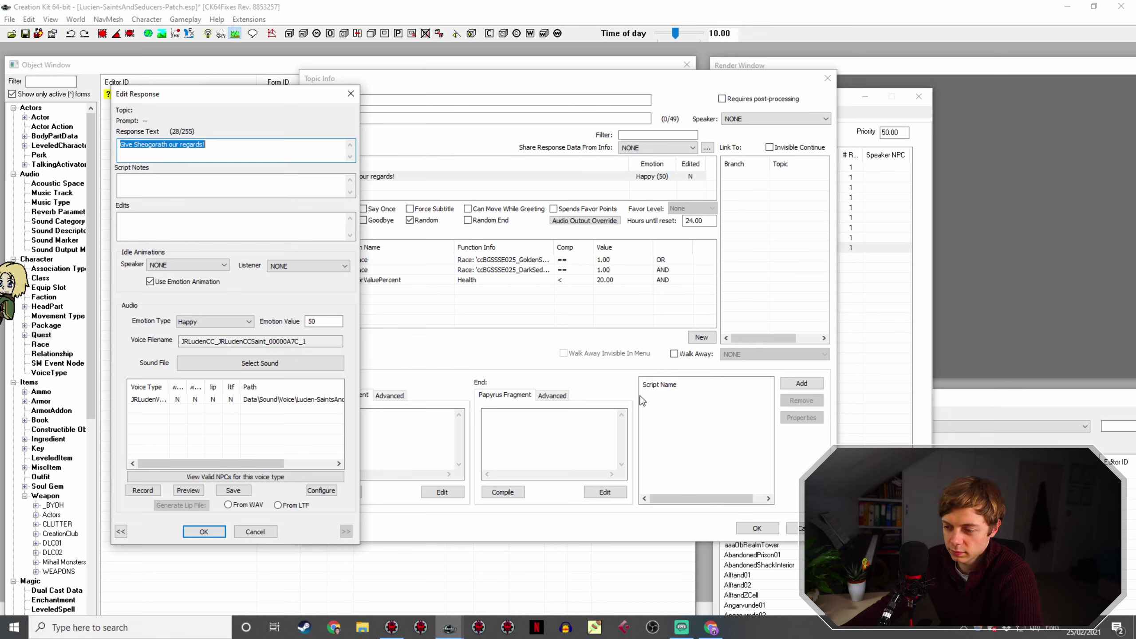
click(711, 627)
scroll(460, 401, up, 6)
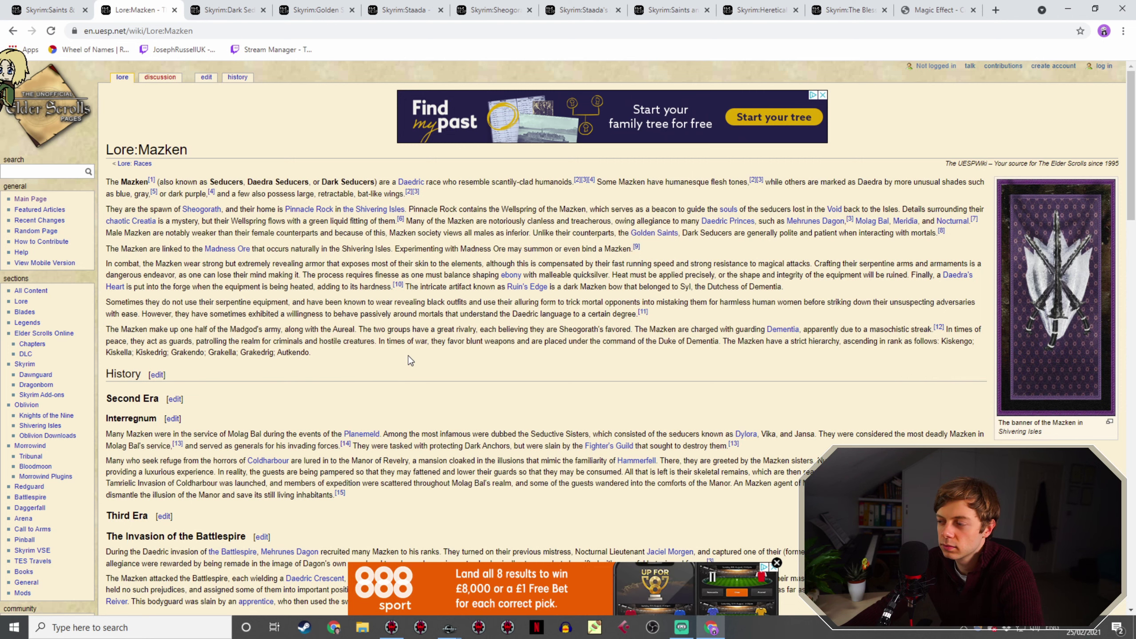
scroll(408, 356, down, 2)
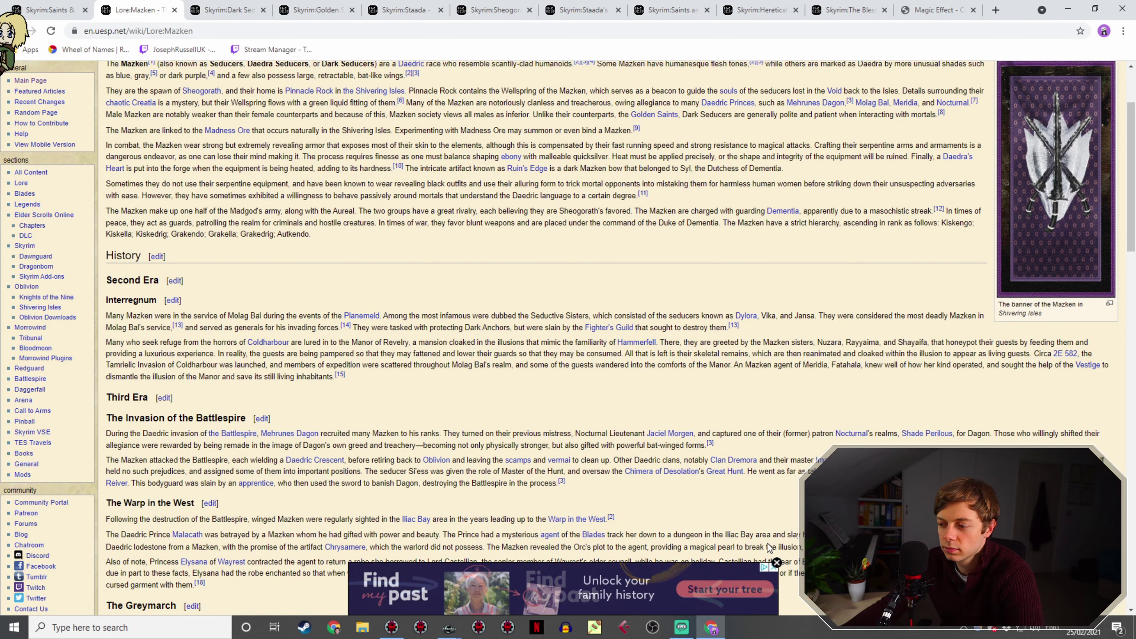
scroll(766, 301, up, 2)
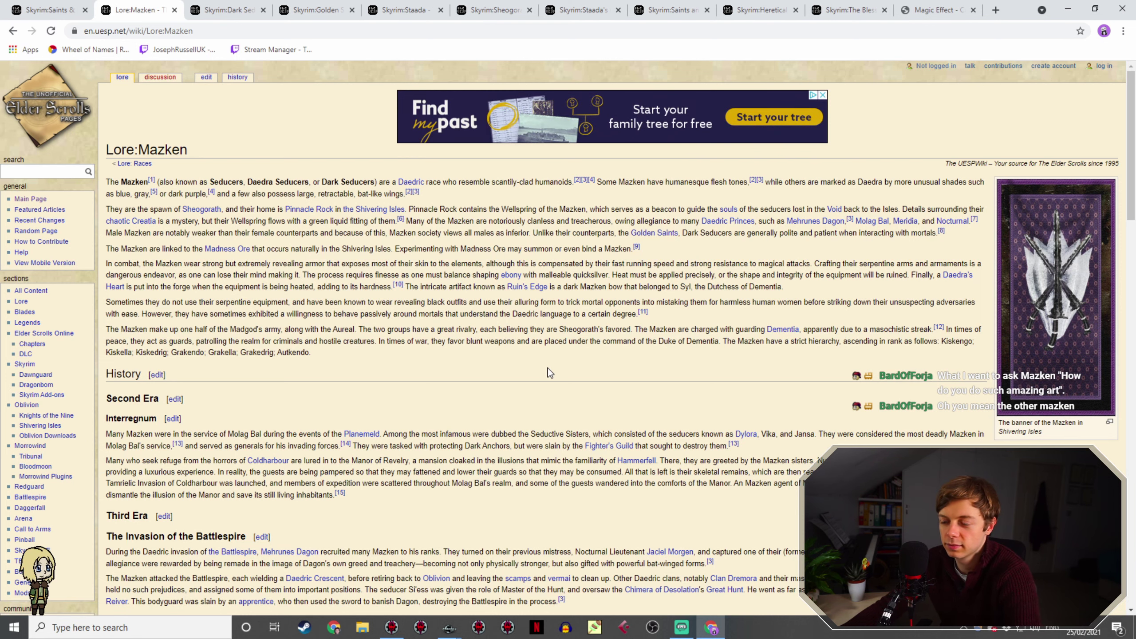
key(alt+Tab)
text(W)
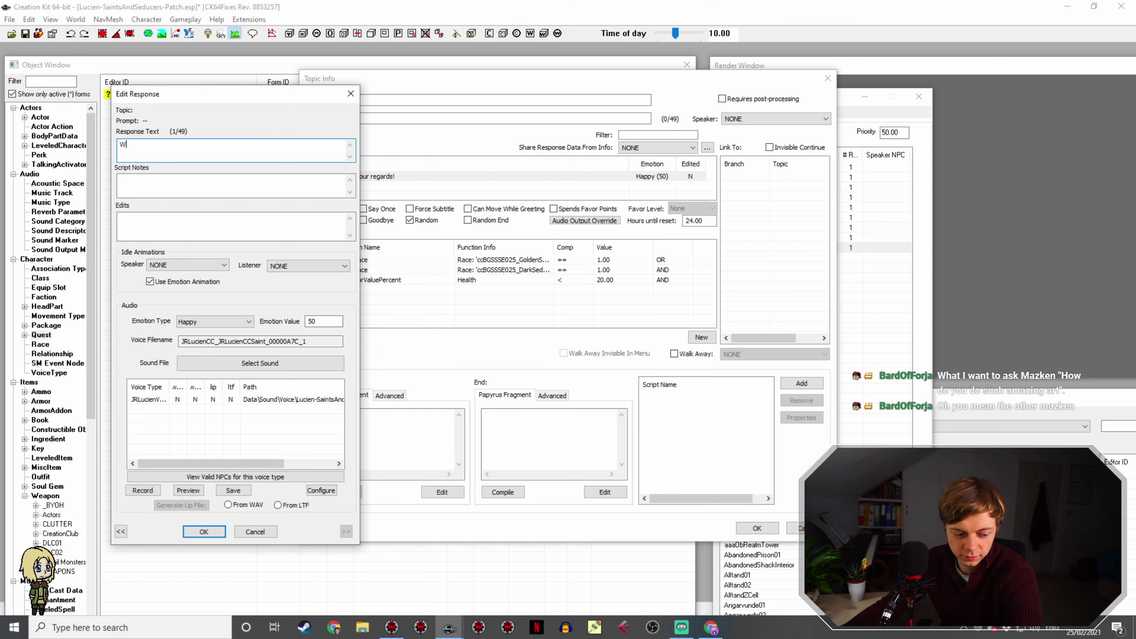
text(hat's )
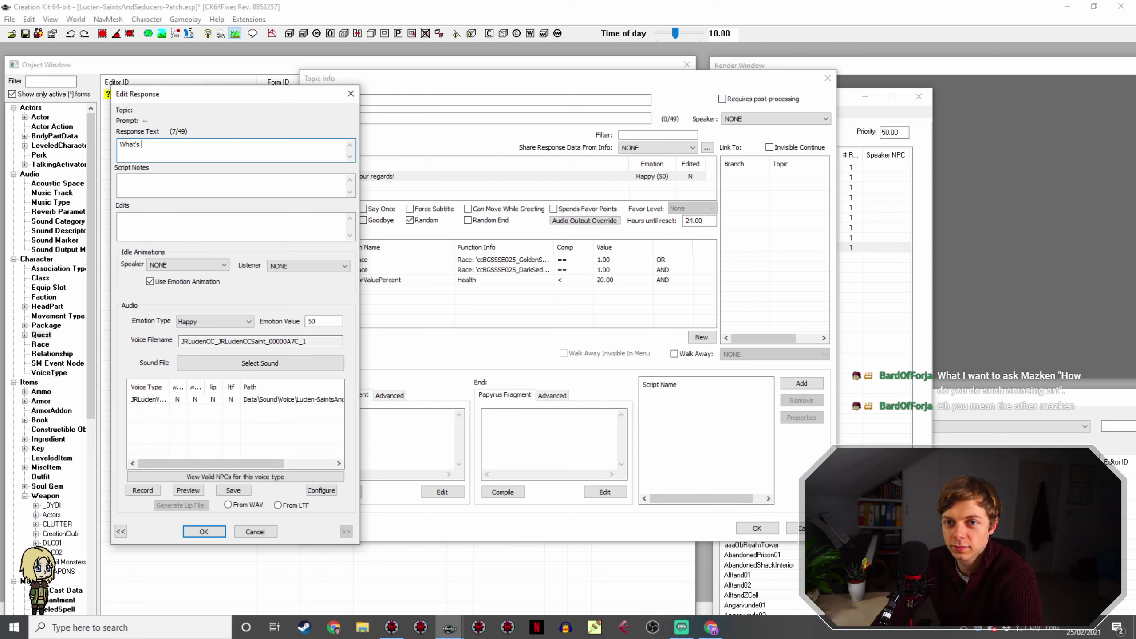
text(Demen)
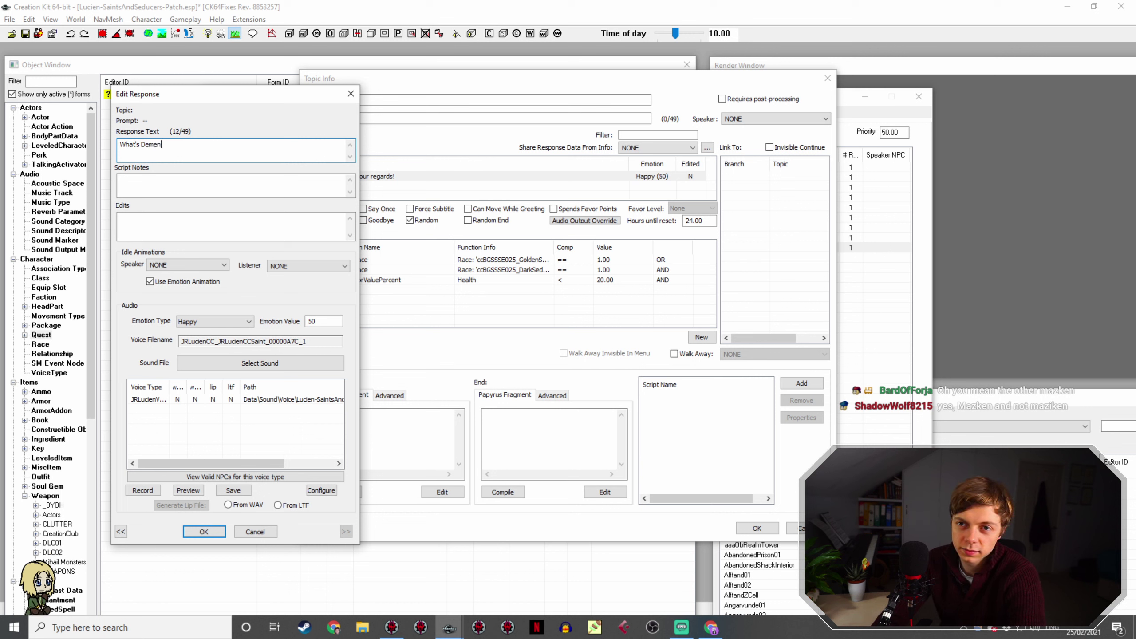
text(t)
key(BackSpace)
key(BackSpace)
key(BackSpace)
key(BackSpace)
key(BackSpace)
key(BackSpace)
key(BackSpace)
key(BackSpace)
key(BackSpace)
key(BackSpace)
key(BackSpace)
key(BackSpace)
key(BackSpace)
Step: Set the taunt's response text to "So what's Dementia like, then?"
text(S)
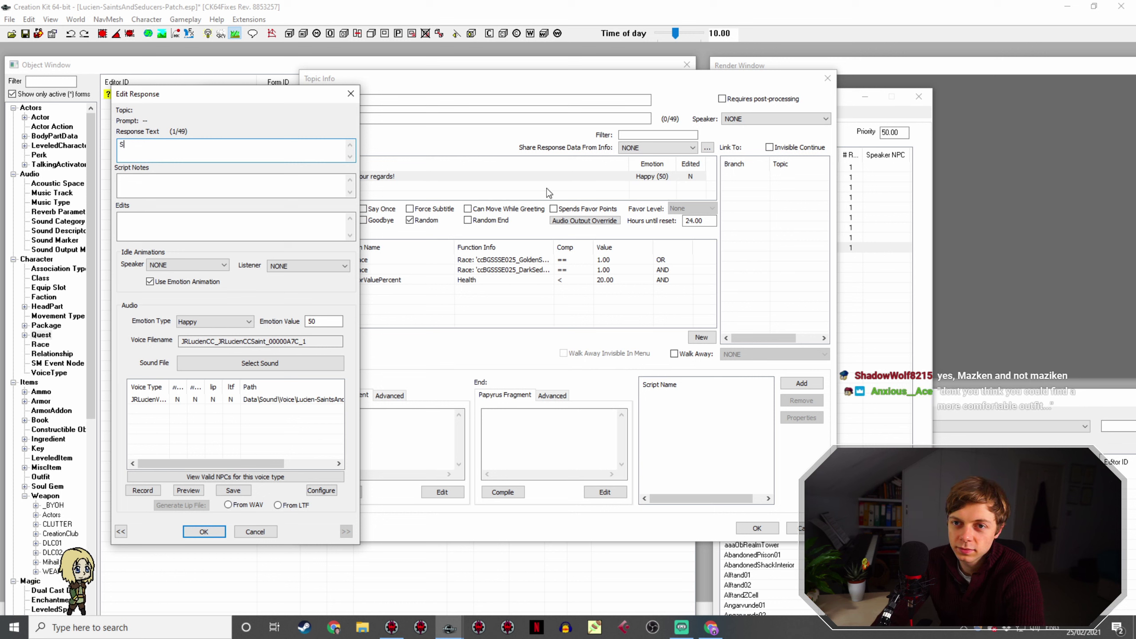
text(o what's De)
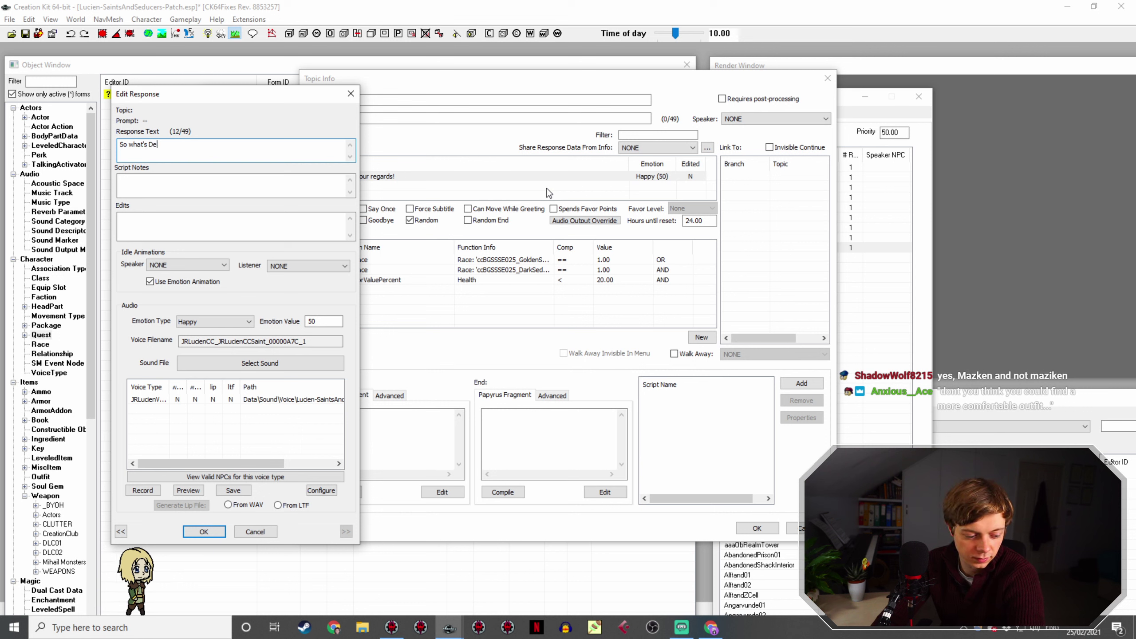
text(mentia )
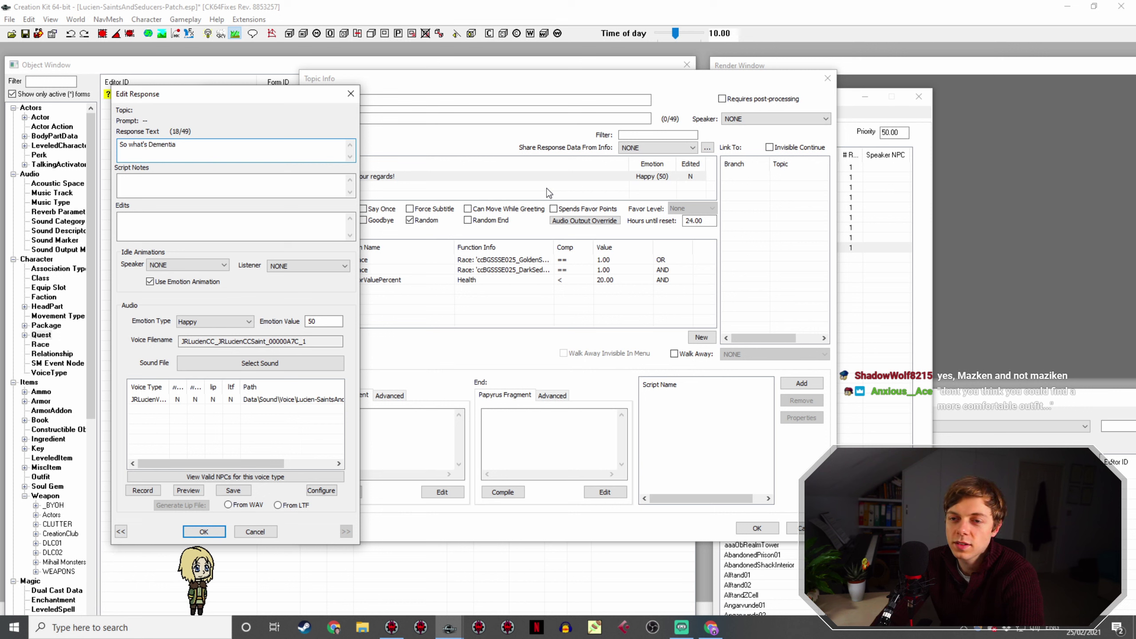
text(like,)
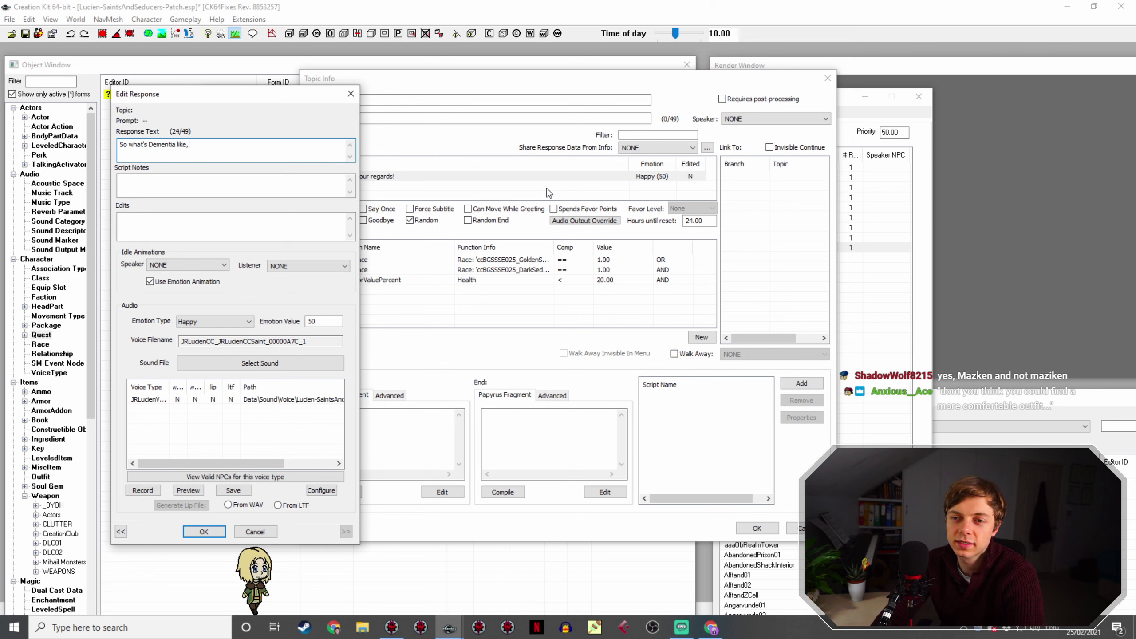
text( then?)
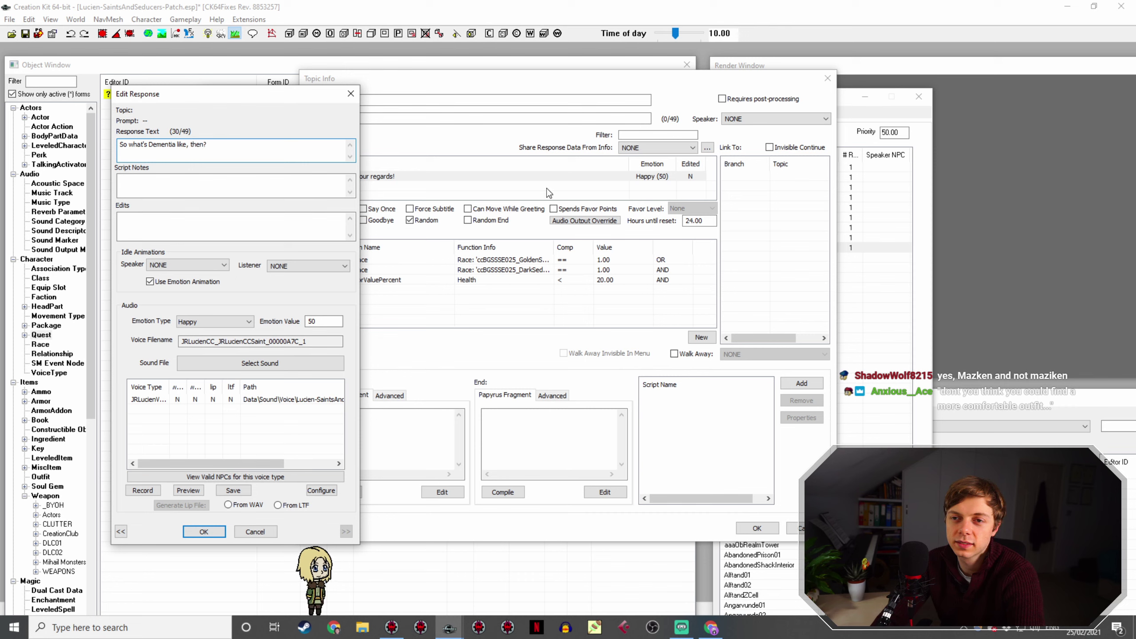
Step: Read the Dementia page linked from the Mazken article in a new Chrome tab, and return to the Creation Kit
key(alt+Tab)
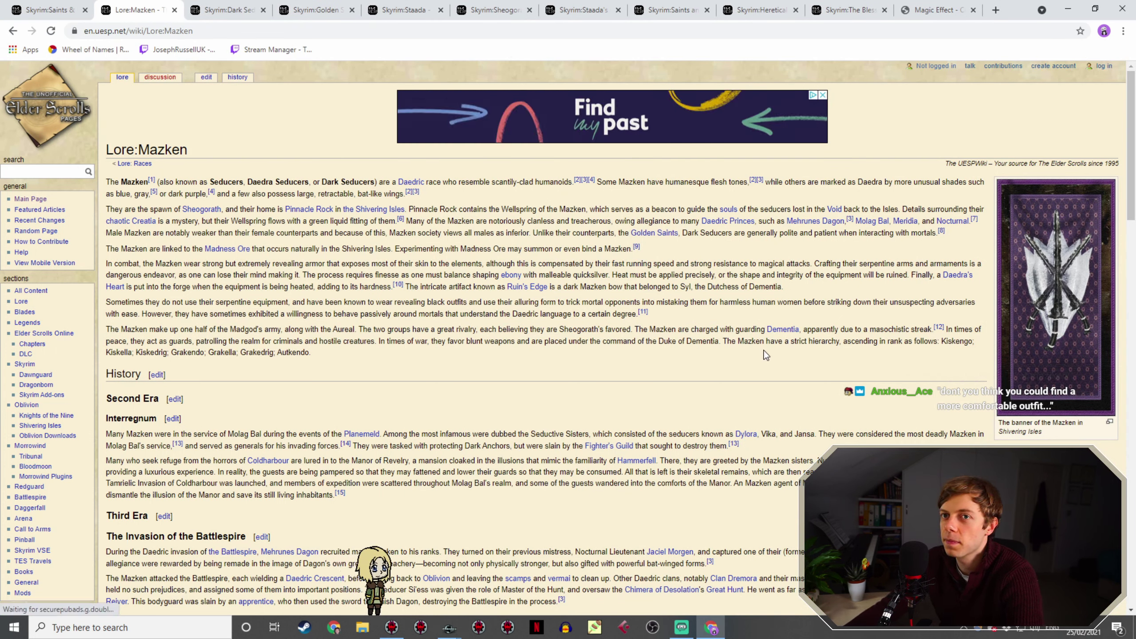
right_click(783, 330)
click(809, 338)
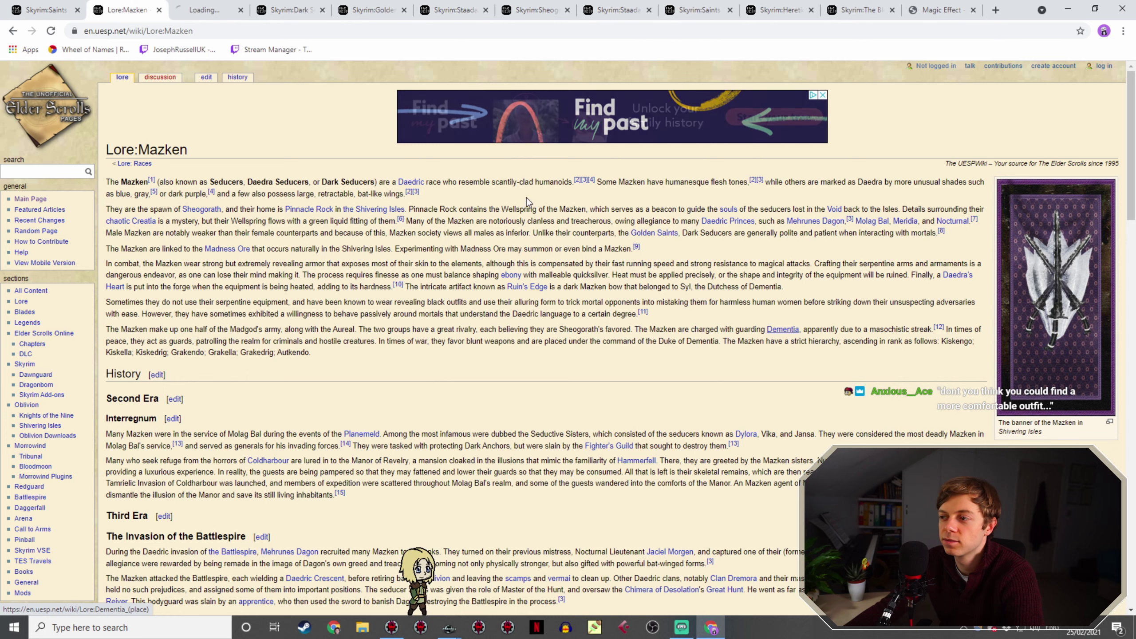
click(216, 4)
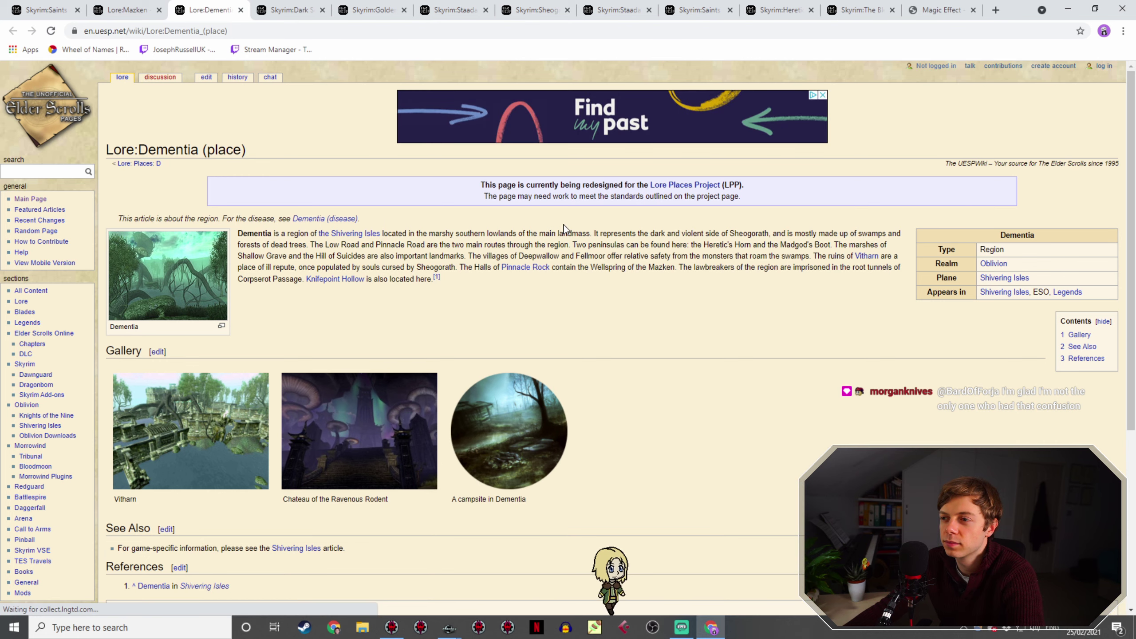
key(alt+Tab)
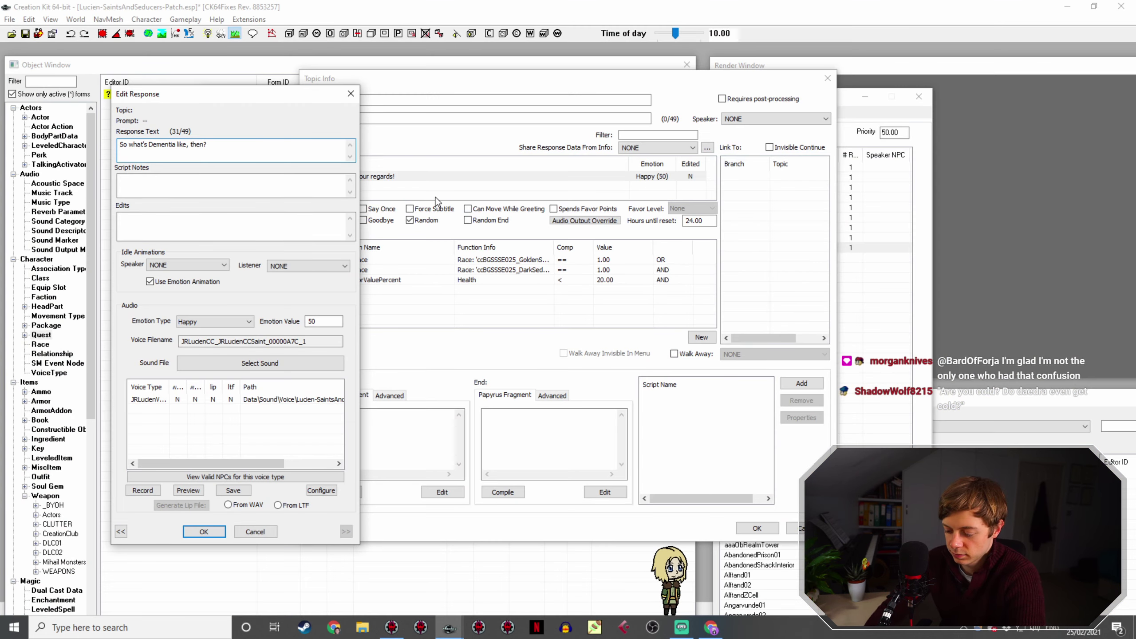
Step: Extend the response text with "Is it as spooky as the books say? Any thoughts? No?"
text(Is it as spoo)
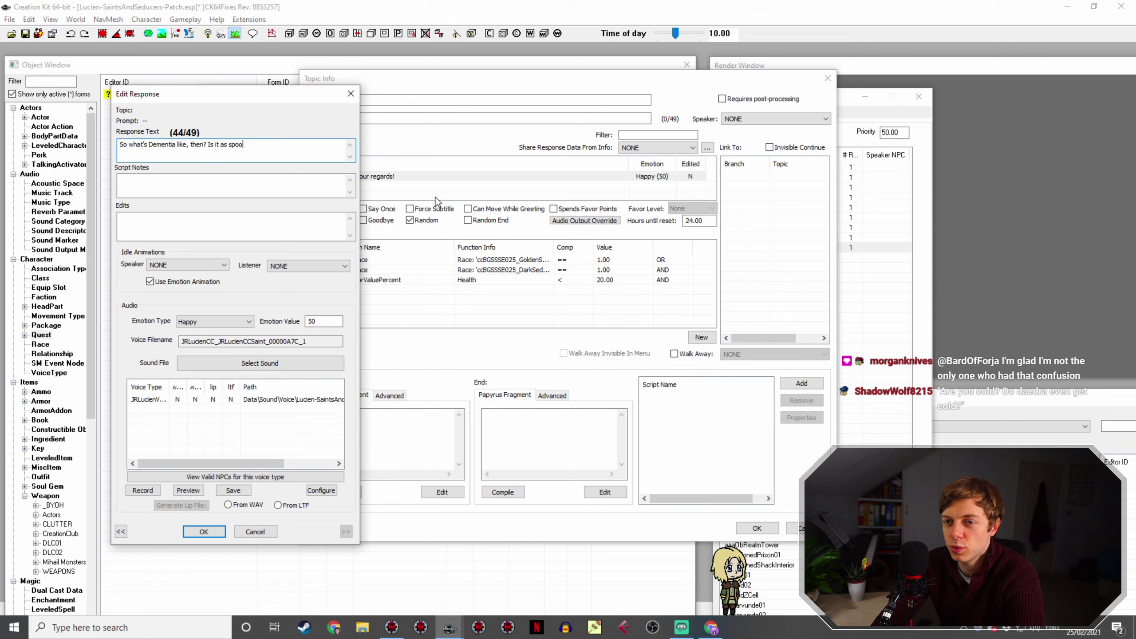
text(ky as it looks in the pictures?)
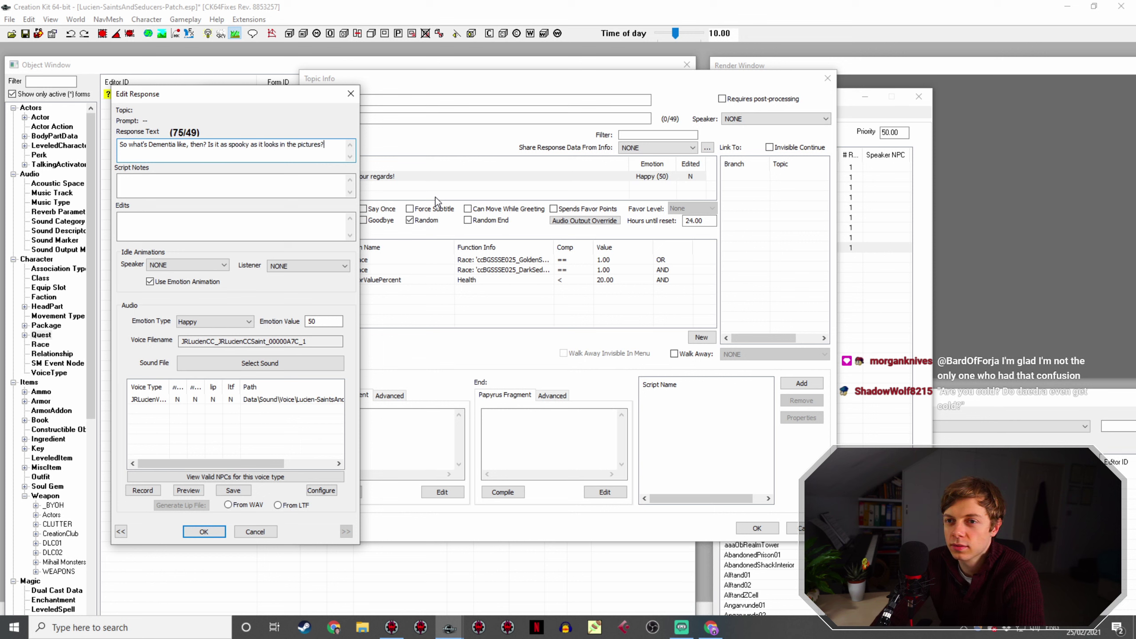
key(BackSpace)
key(BackSpace)
key(BackSpace)
key(BackSpace)
key(BackSpace)
key(BackSpace)
key(BackSpace)
key(BackSpace)
key(BackSpace)
key(BackSpace)
key(BackSpace)
key(BackSpace)
key(BackSpace)
key(BackSpace)
key(BackSpace)
key(BackSpace)
key(BackSpace)
key(BackSpace)
key(BackSpace)
key(BackSpace)
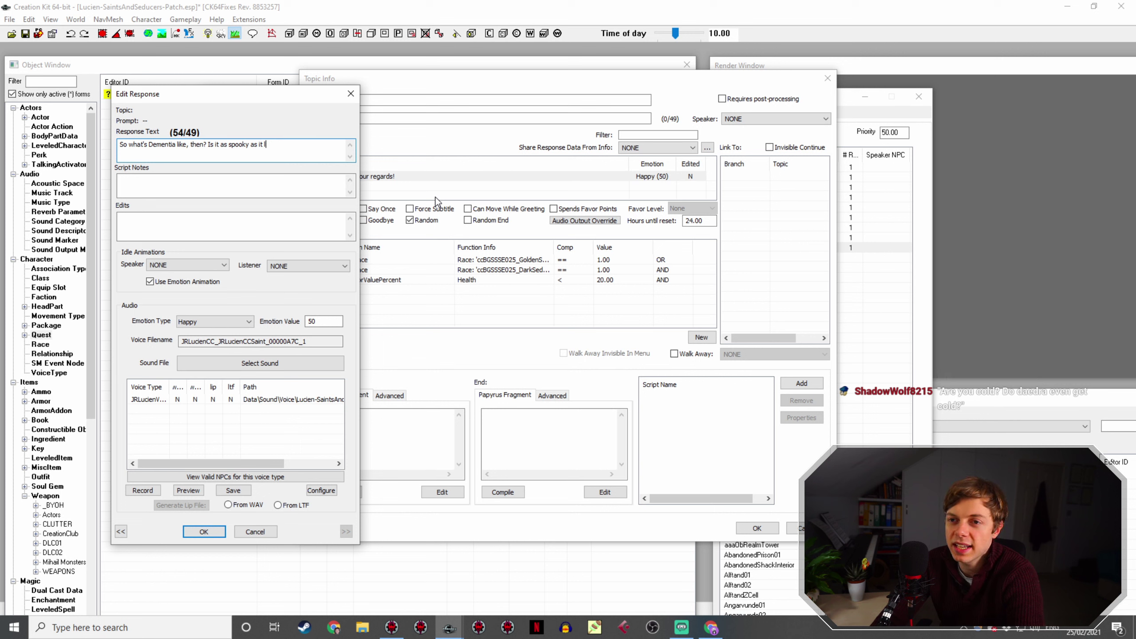
key(BackSpace)
text(the books say)
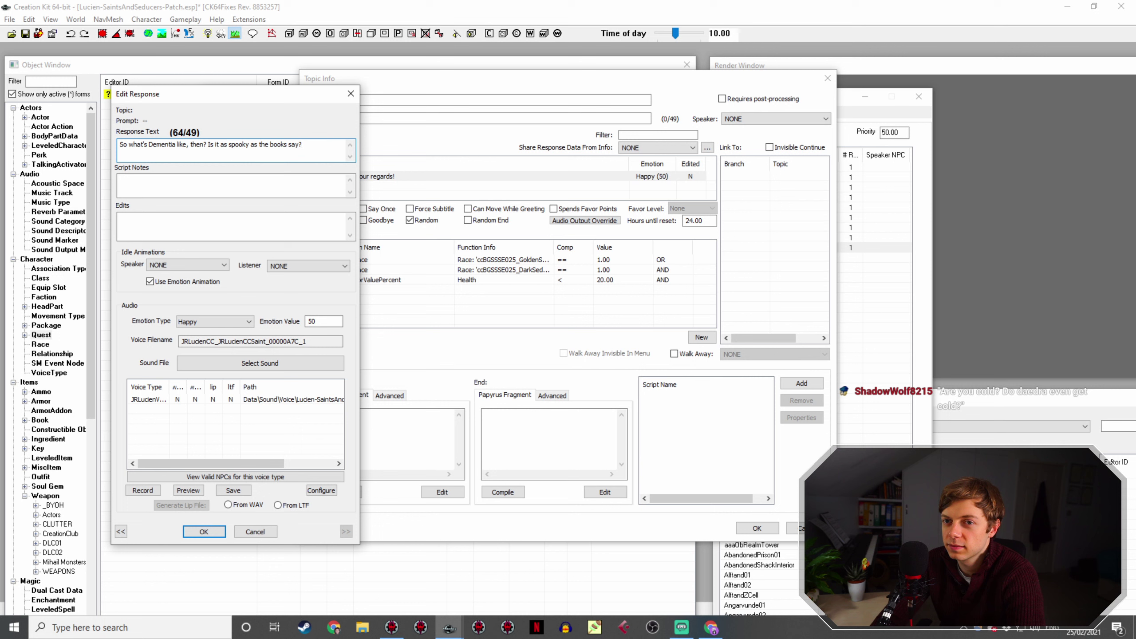
text(? Any t)
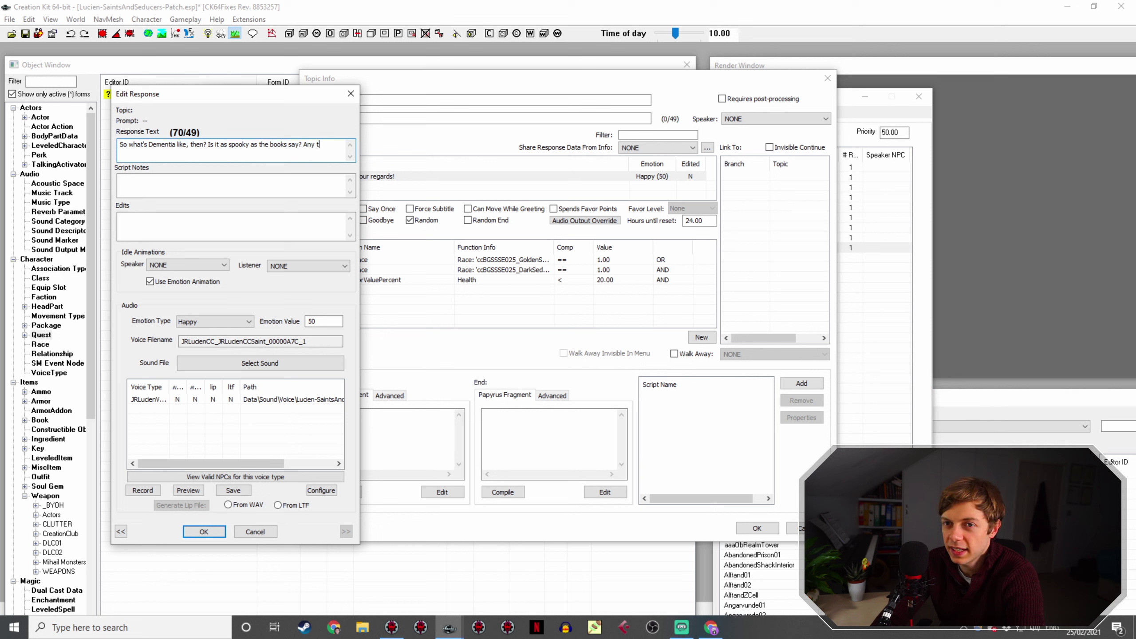
text(houghts? No?)
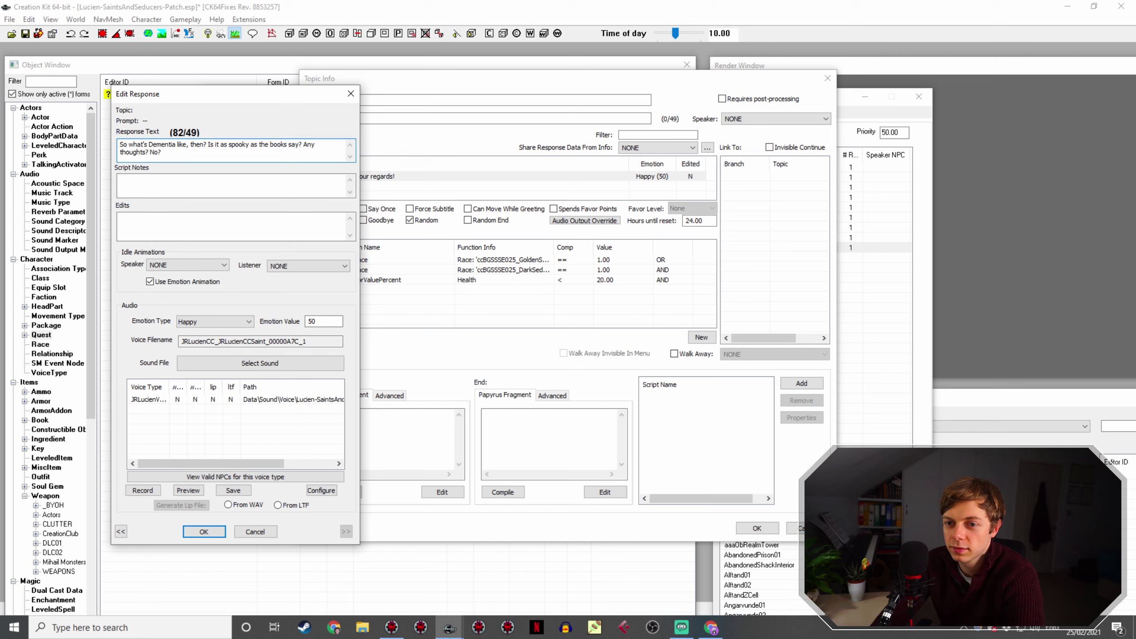
Step: Set the Dementia response's emotion type to Neutral and save the response
click(211, 322)
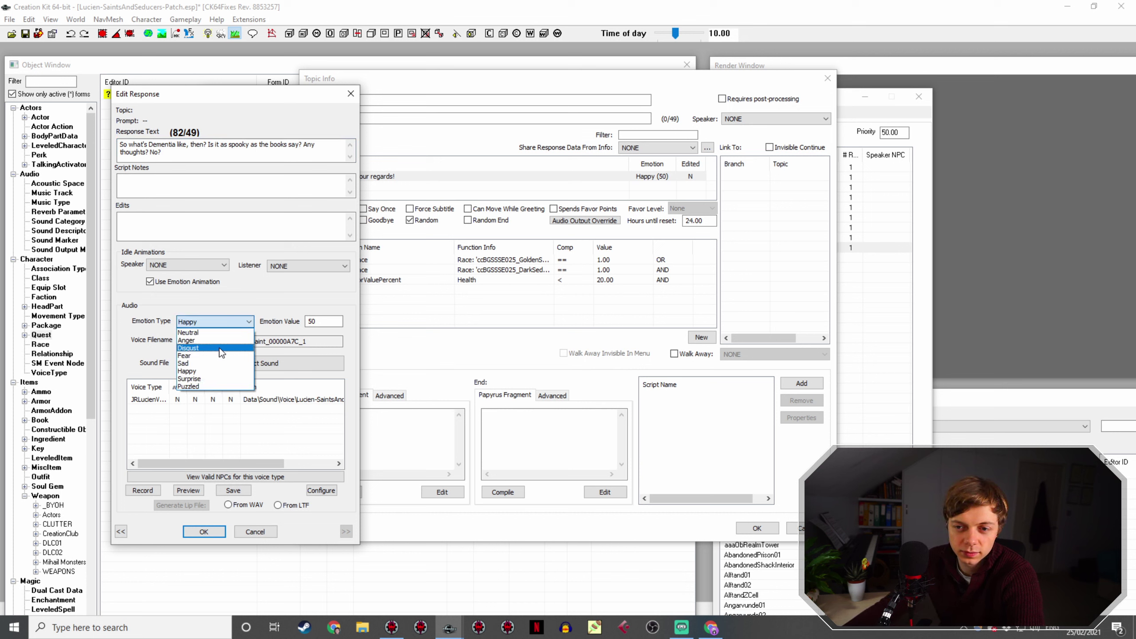
click(221, 333)
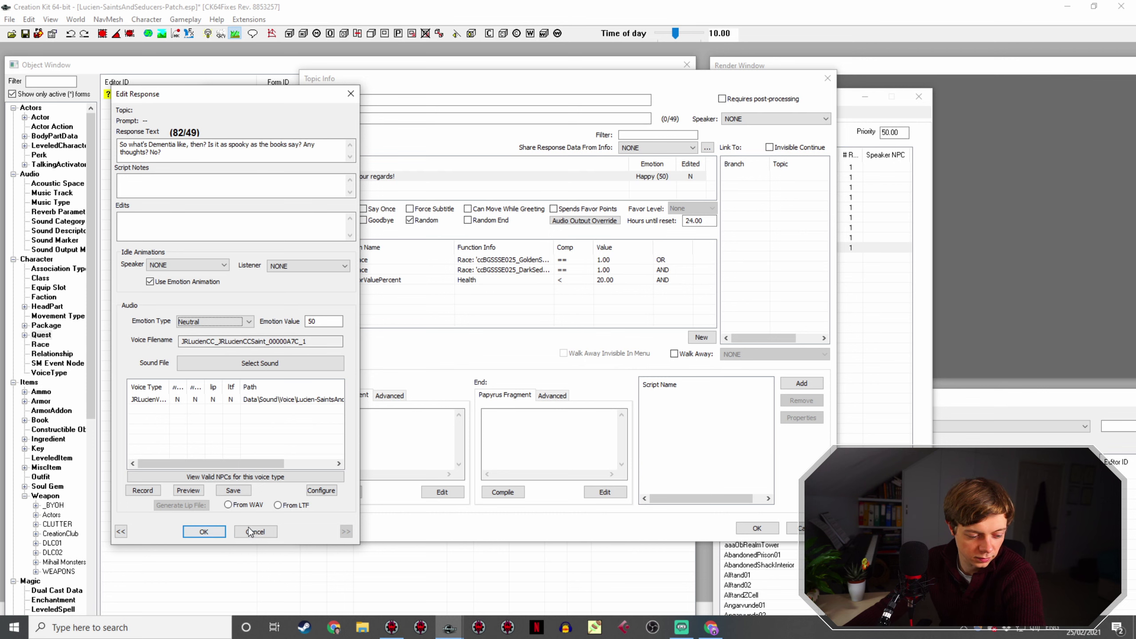
click(205, 531)
Step: Remove the Health percentage and Golden Saint race conditions from the Dementia taunt, and save its topic info
click(447, 281)
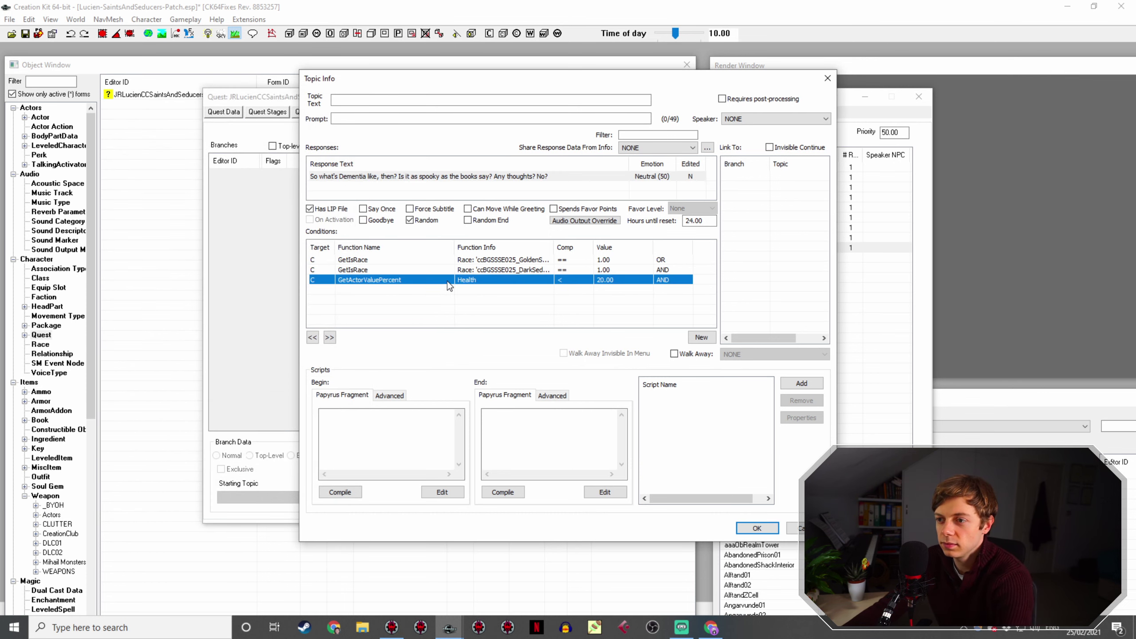
key(Delete)
click(501, 263)
click(757, 528)
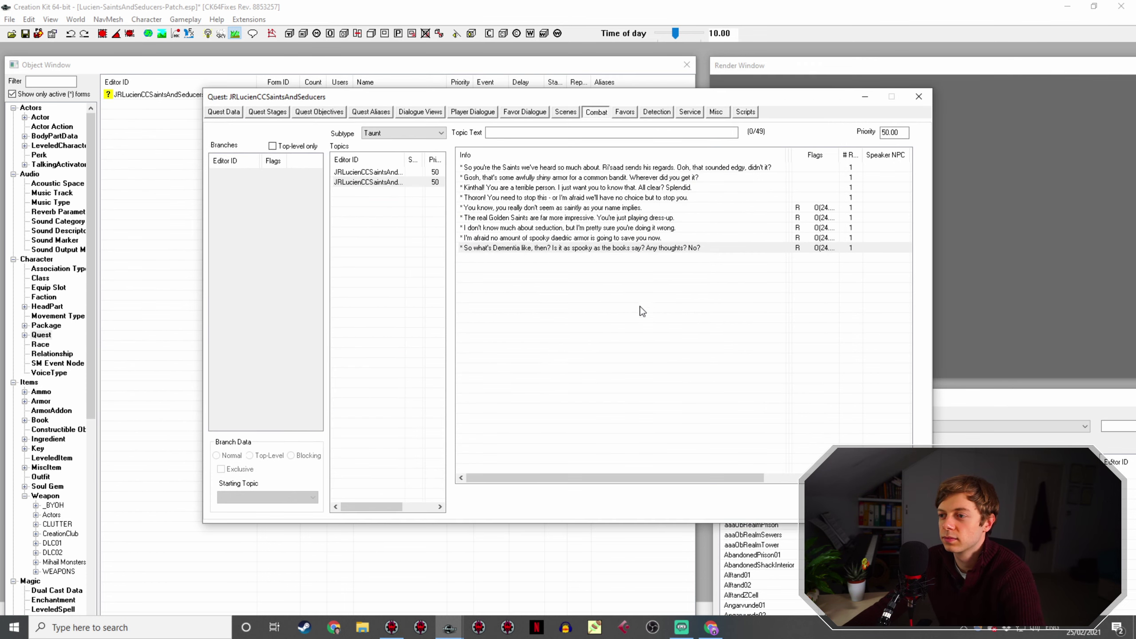
Step: Duplicate the Dementia taunt and set the copy's response text to "Aren't you cold in that outfit?"
right_click(620, 249)
click(663, 264)
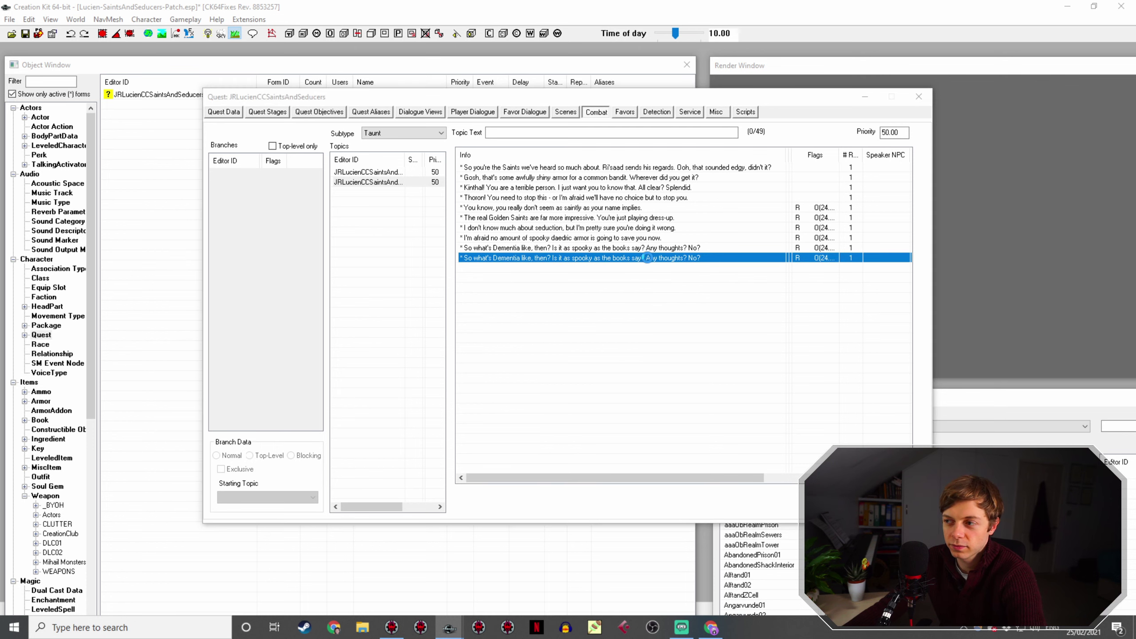
double_click(559, 258)
double_click(477, 178)
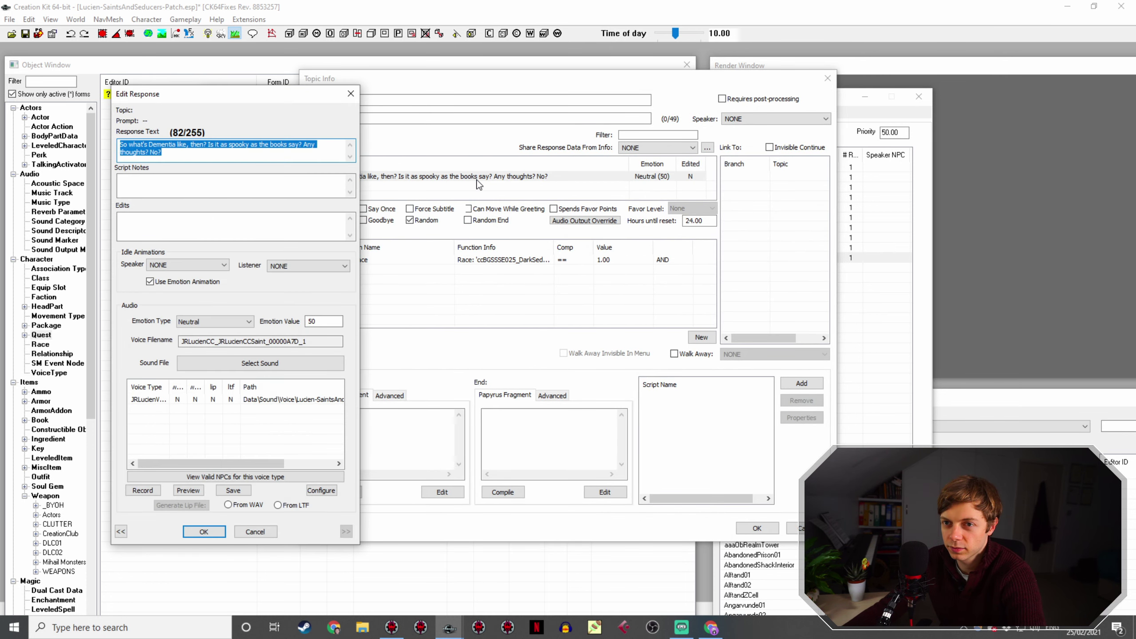
text(Aren't you cold in t)
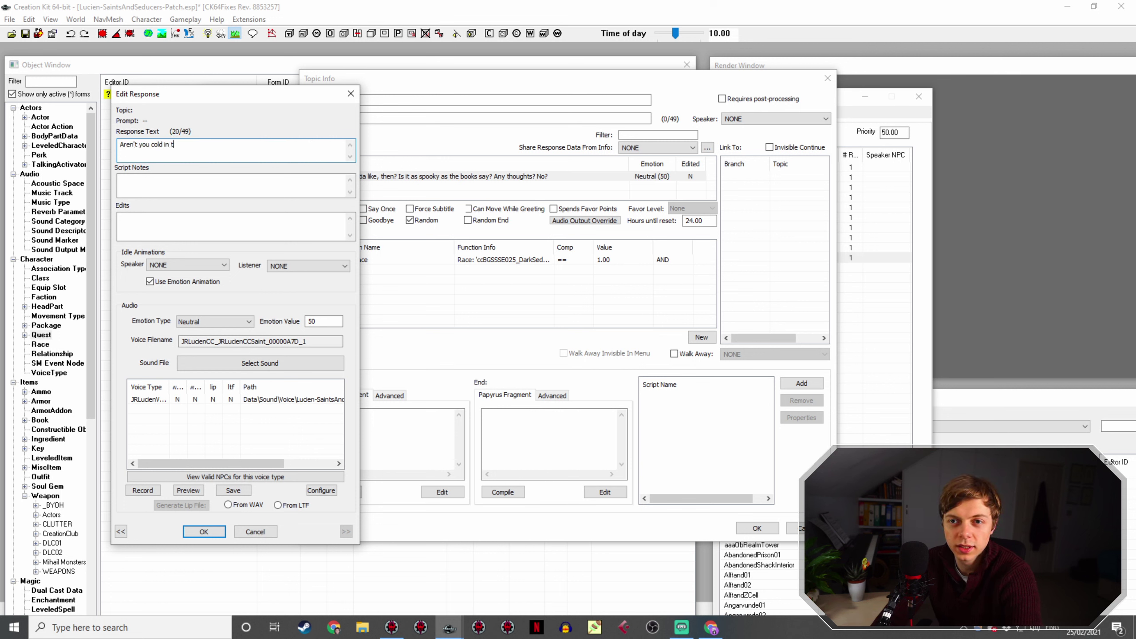
text(hat outfit?)
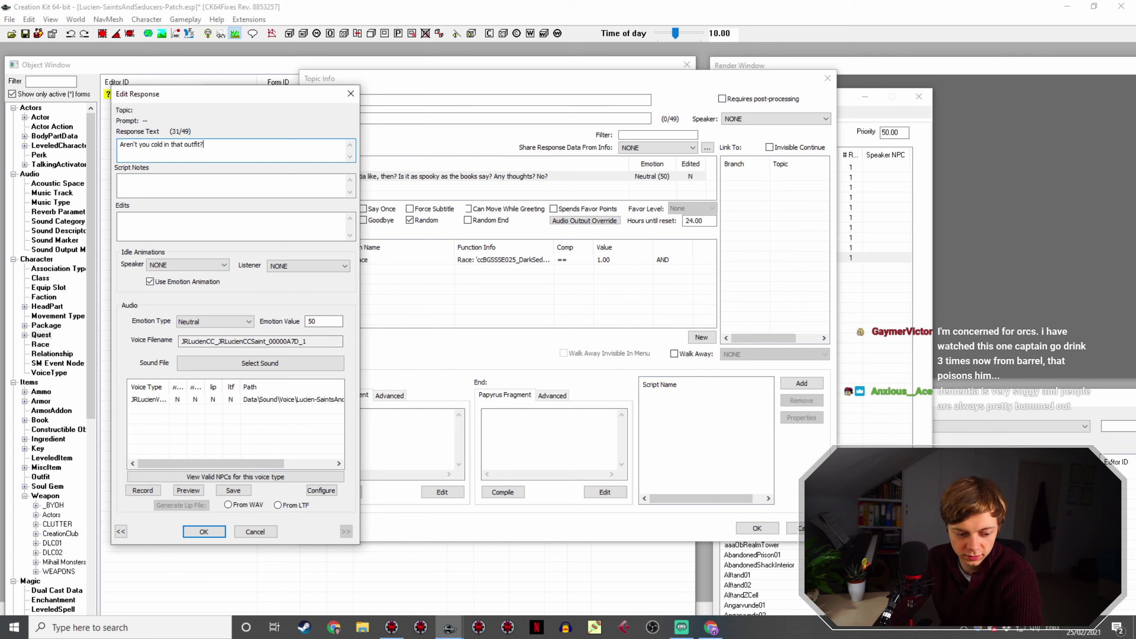
Step: Extend the response text with "Do Daedra even get cold? That must be handy in winter." and save the taunt
text( Do)
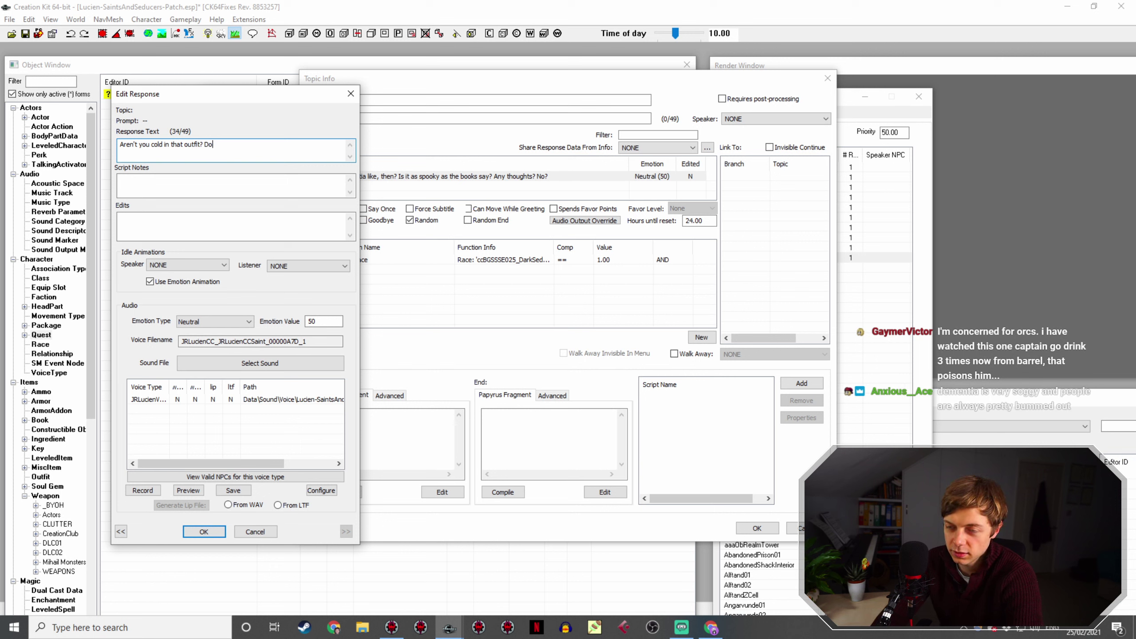
text( Daedra even ge)
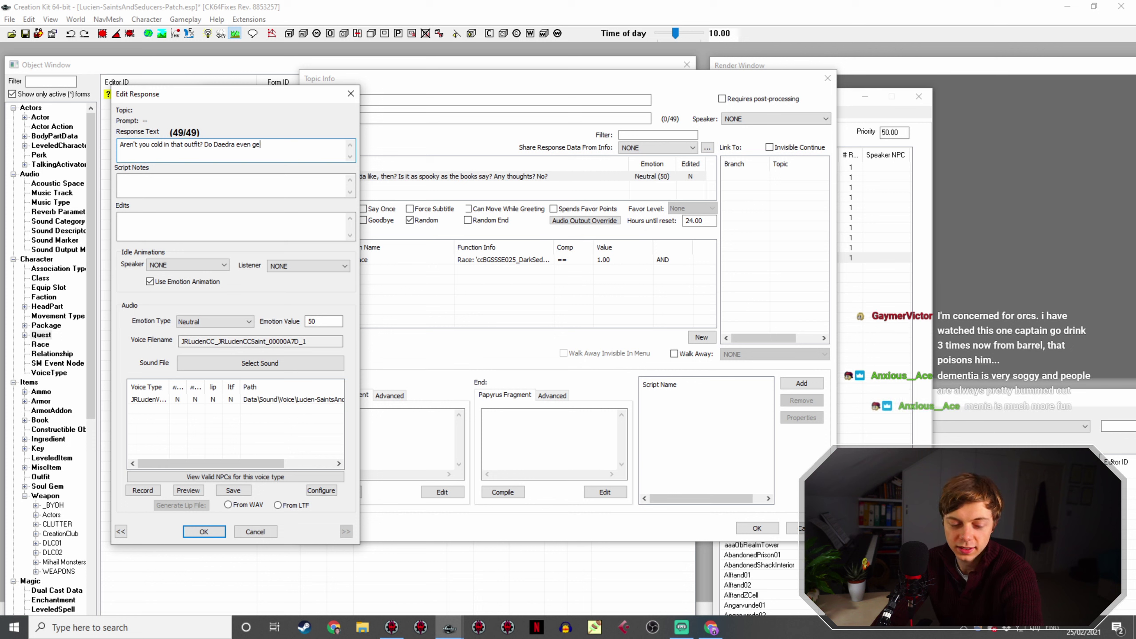
text(t gcold)
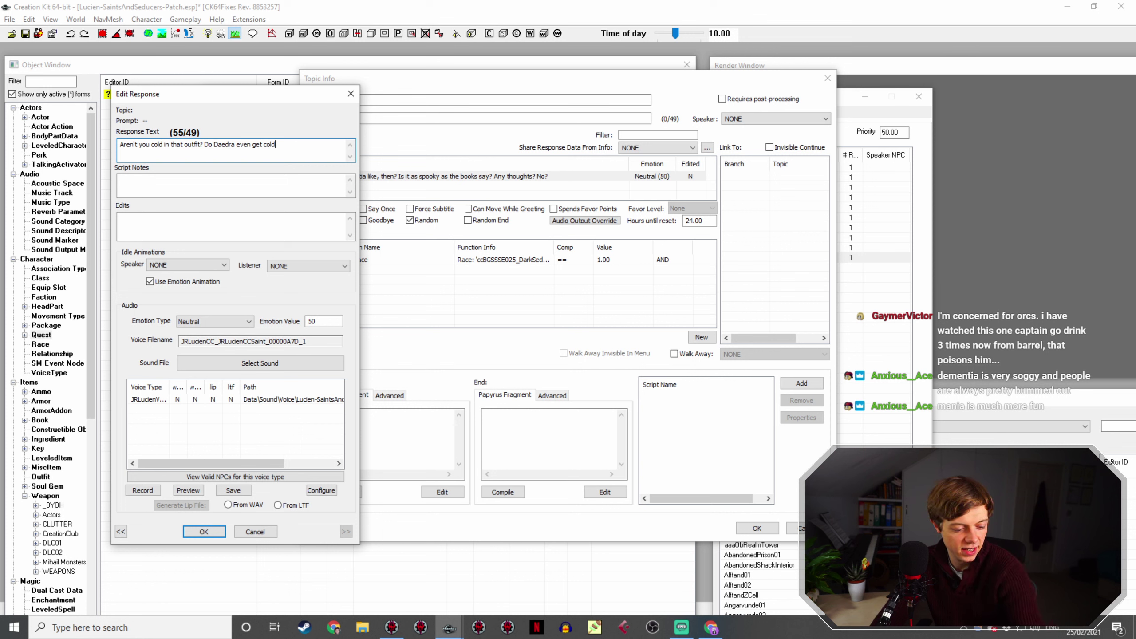
text(? )
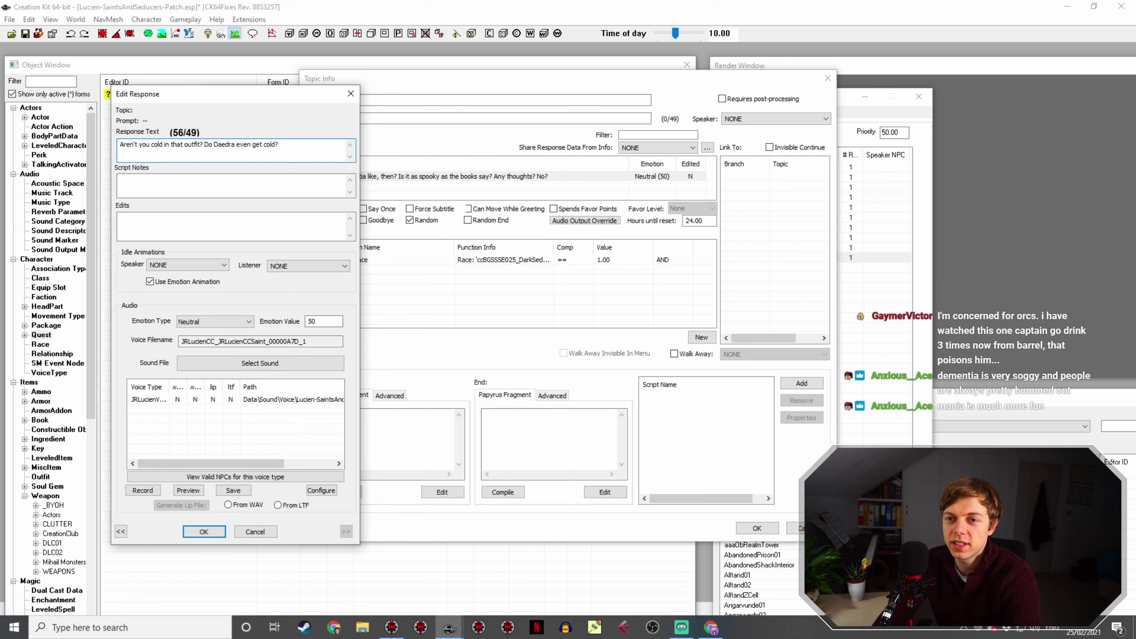
text(That must be handy)
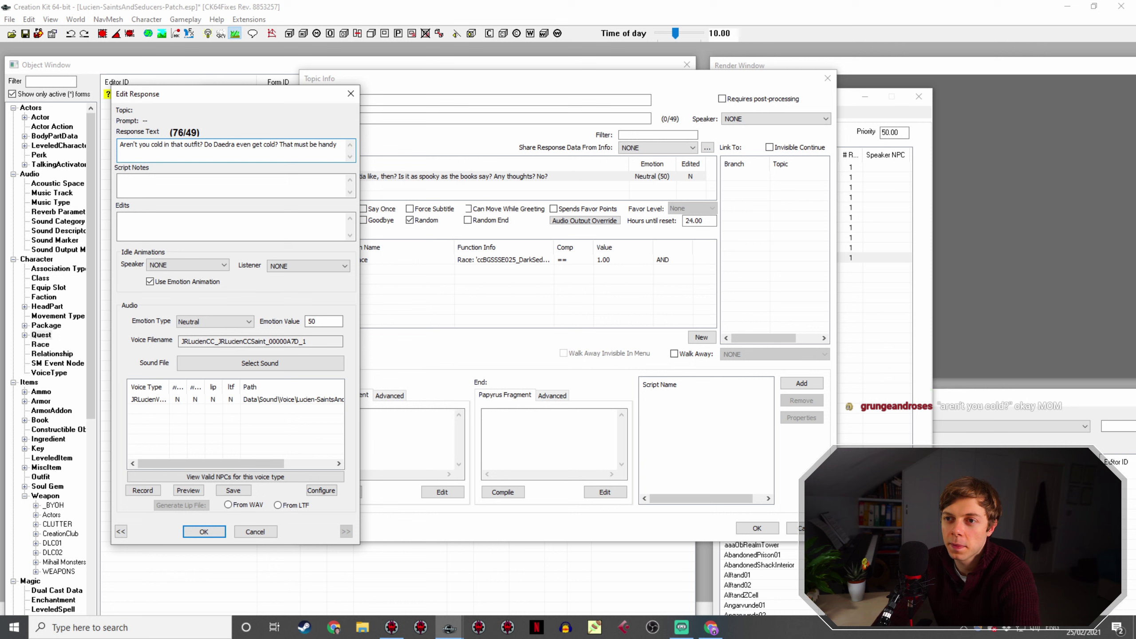
text(winter.)
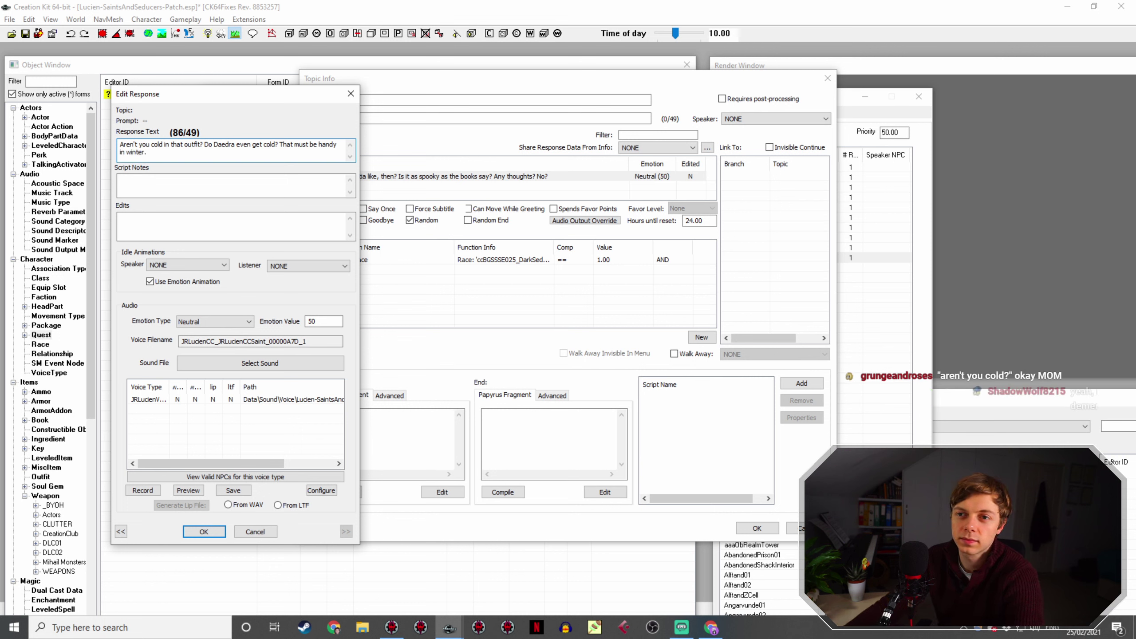
click(199, 533)
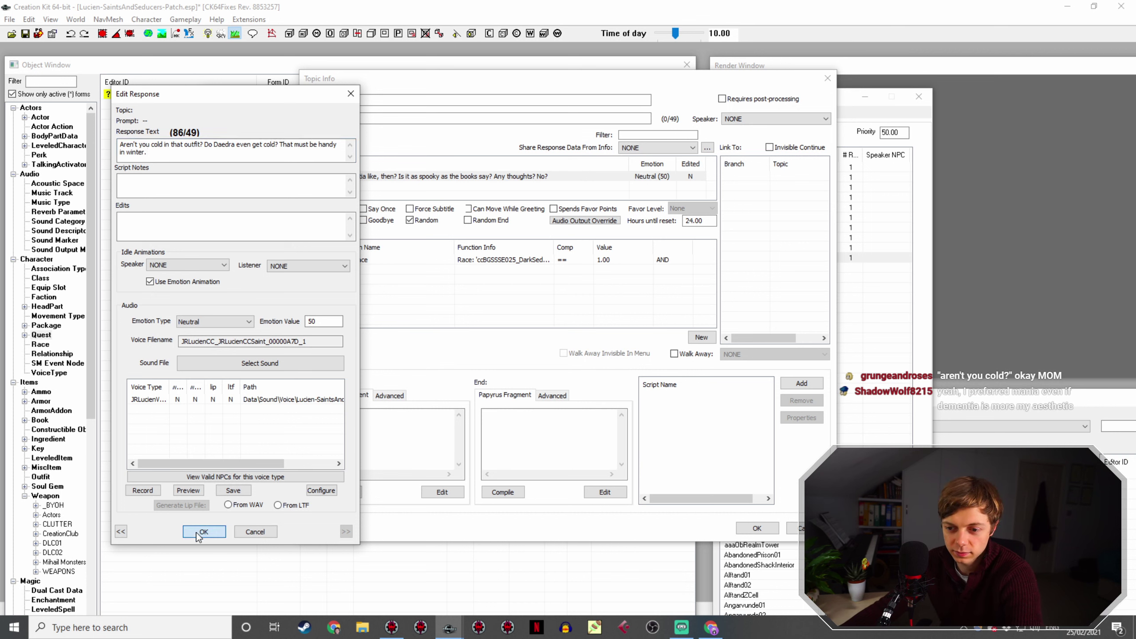
click(757, 529)
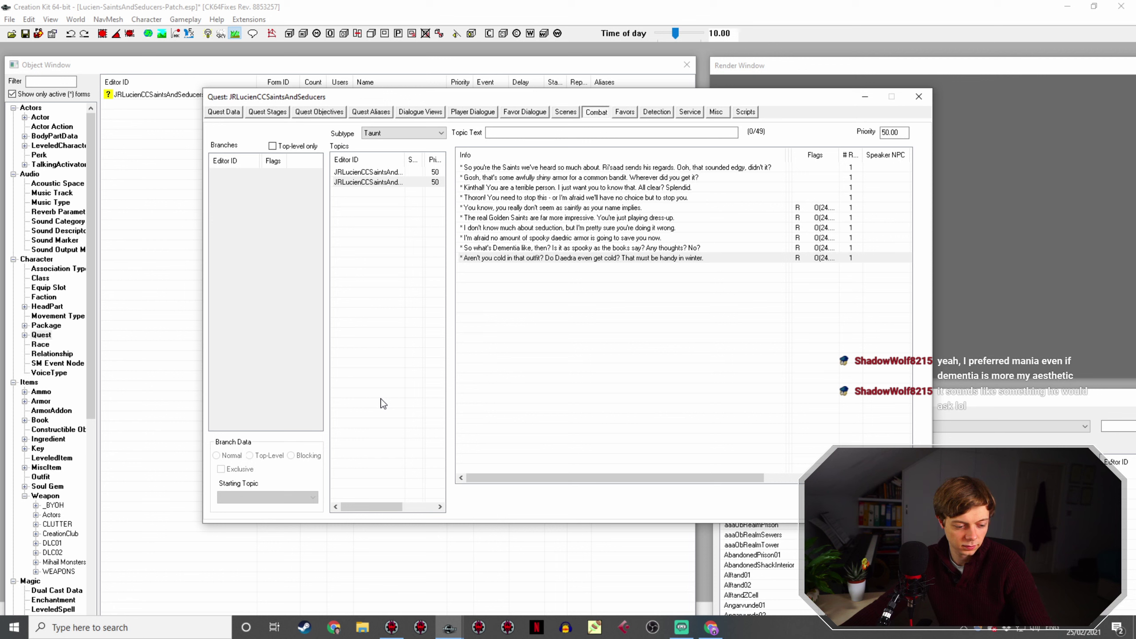
Step: Duplicate the "Aren't you cold in that outfit?" taunt and open the copy's topic info
right_click(526, 259)
click(553, 279)
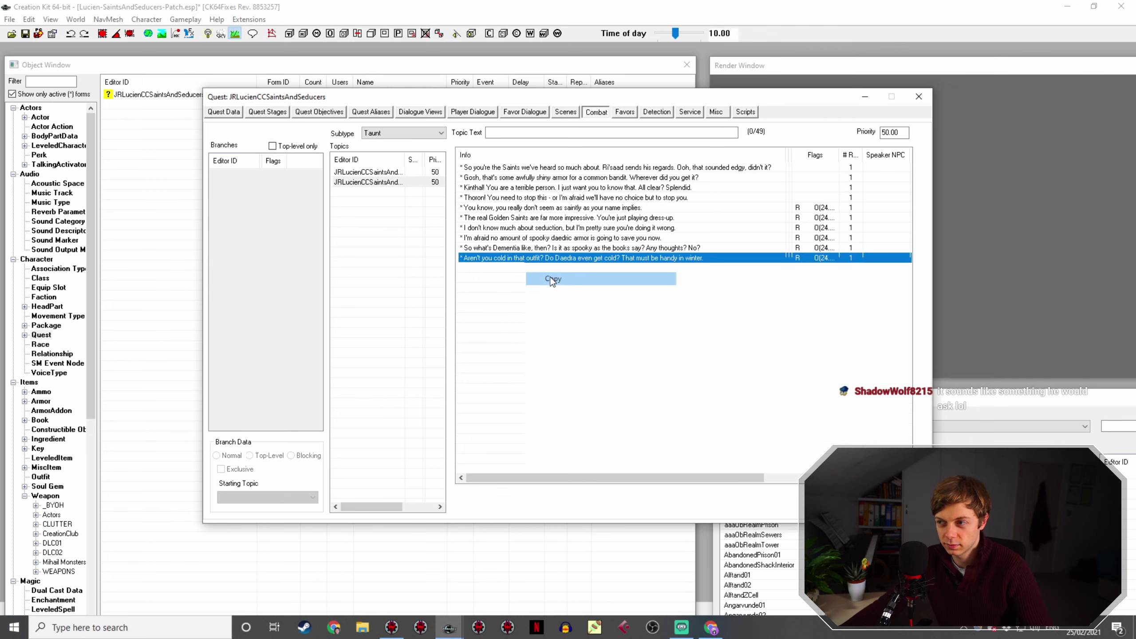
double_click(550, 268)
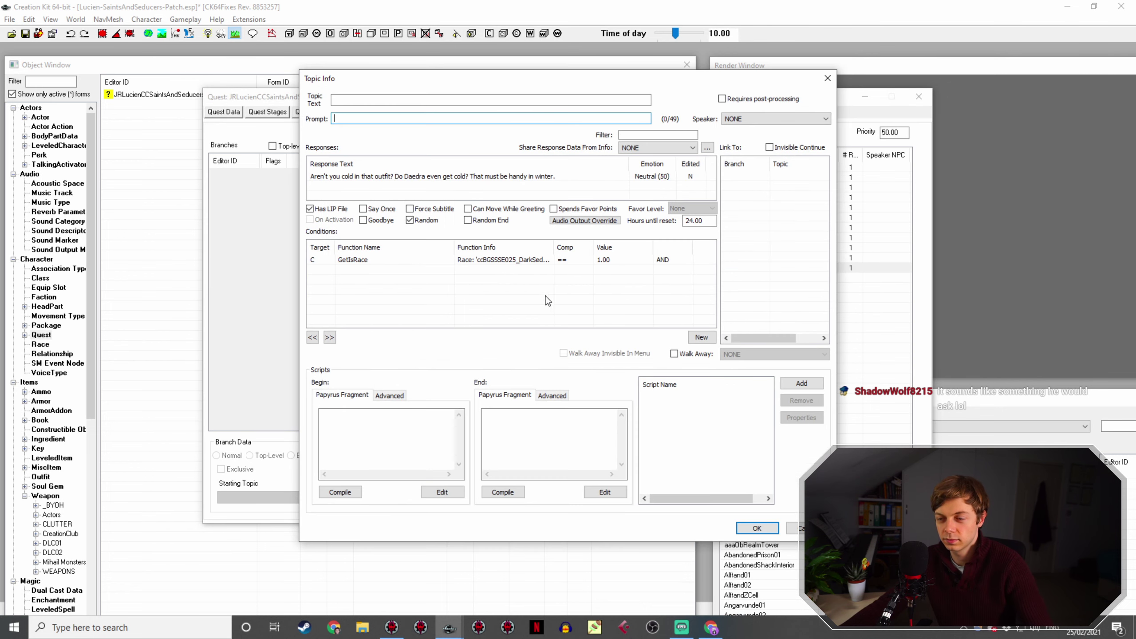
double_click(484, 177)
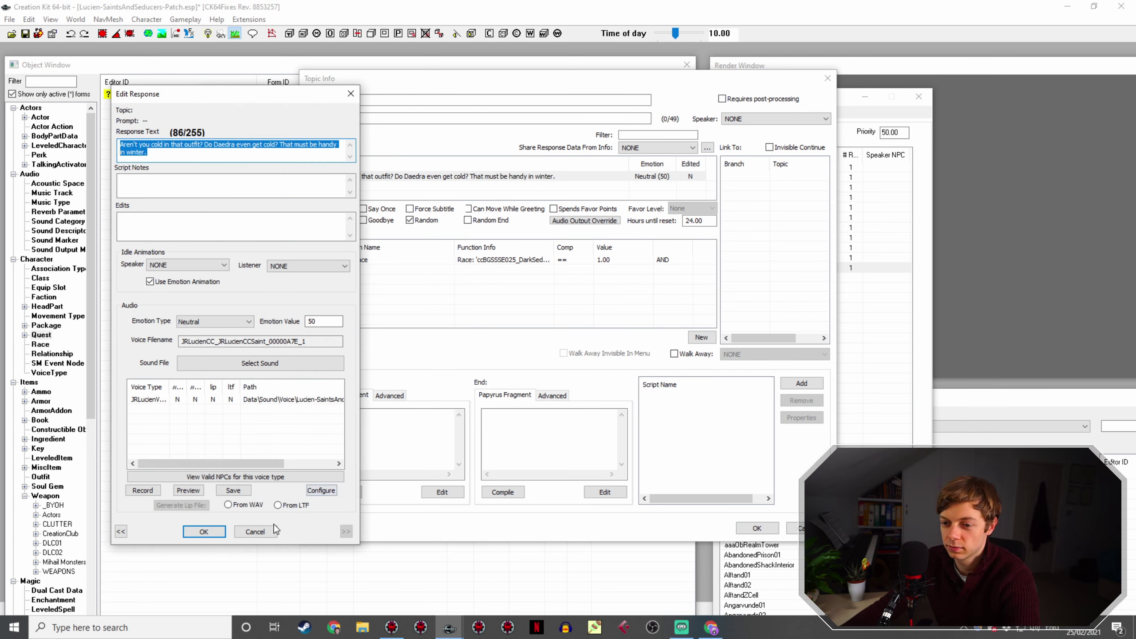
click(261, 531)
Step: Change the race in the copied taunt's GetIsRace condition to ccBGSSSE025_GoldenSaintRace
click(446, 261)
double_click(447, 264)
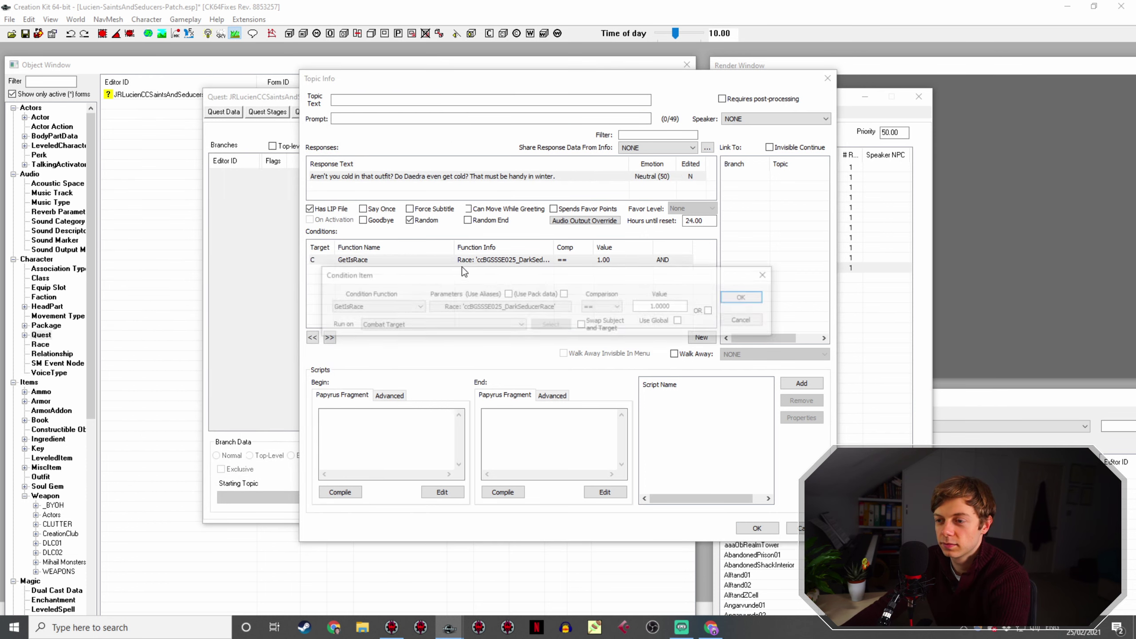
click(521, 305)
click(490, 349)
scroll(484, 394, up, 2)
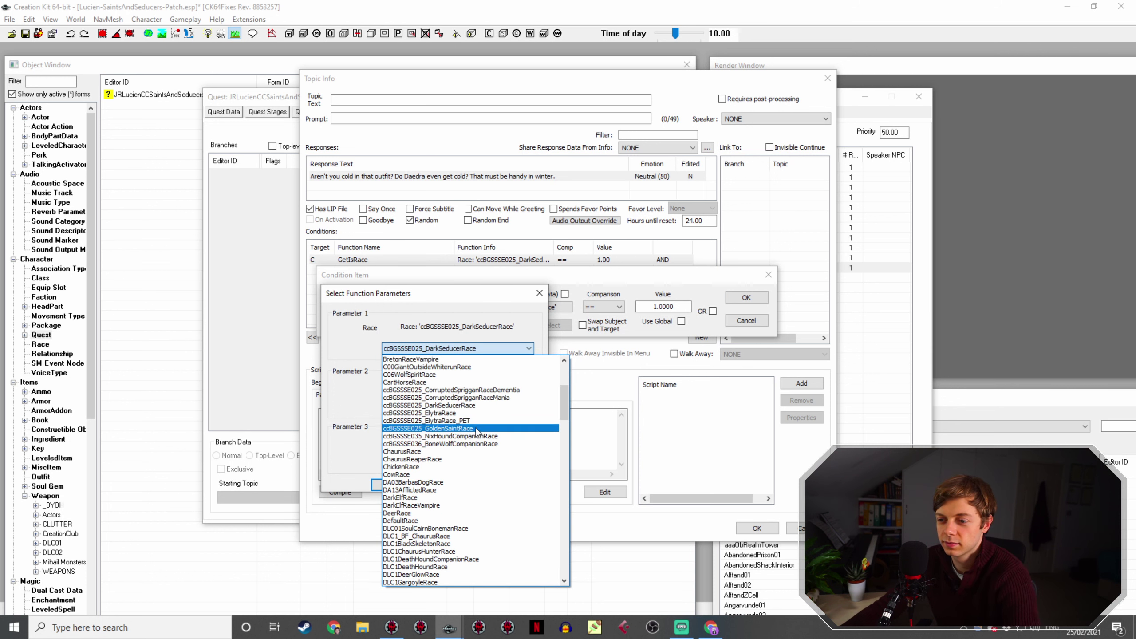
click(447, 428)
click(380, 489)
click(746, 298)
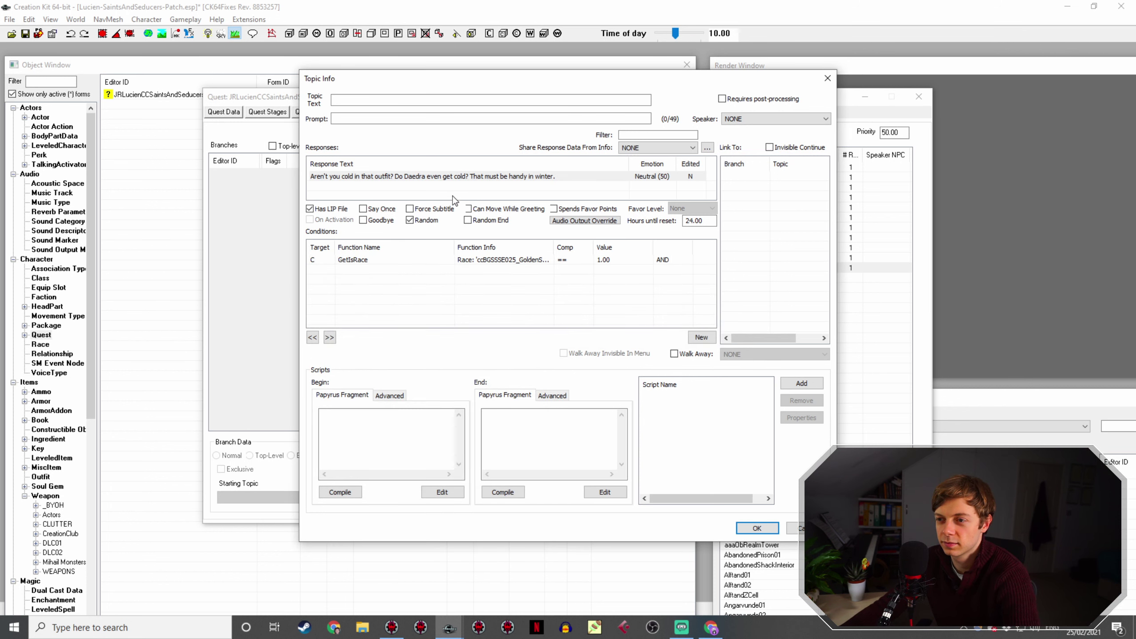
Step: Set the copy's response text to "So tell me, is it true that the rain in Mania falls mainlier on the planier?"
double_click(429, 176)
text(So tell me, is it true that the rain )
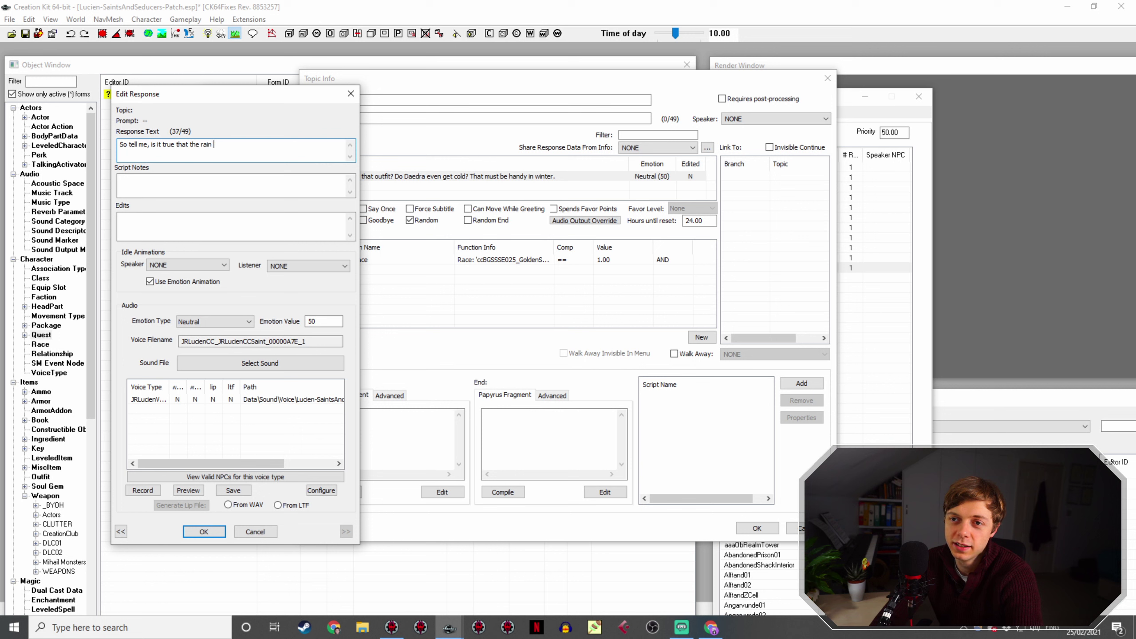
text(in Mania falls manlier)
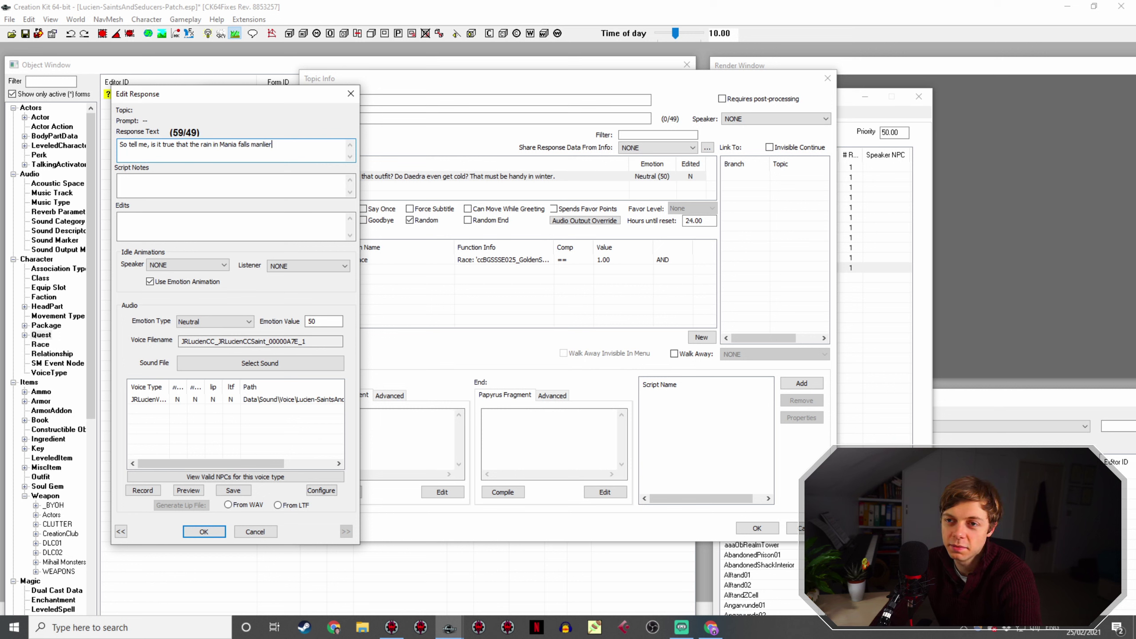
text( on the planier?)
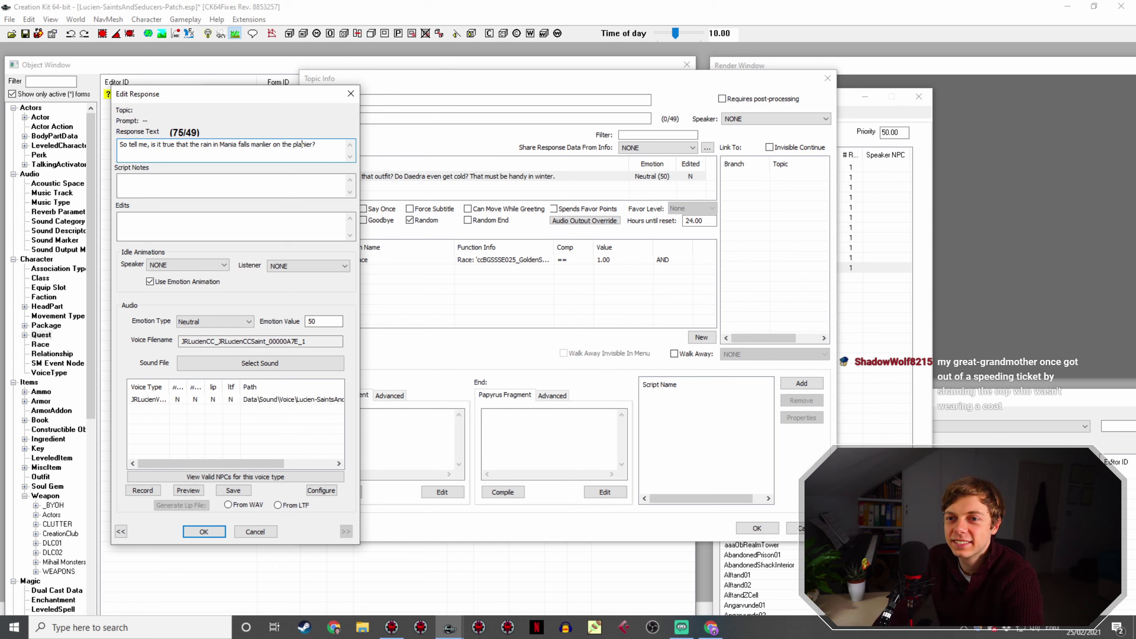
click(260, 144)
text(i)
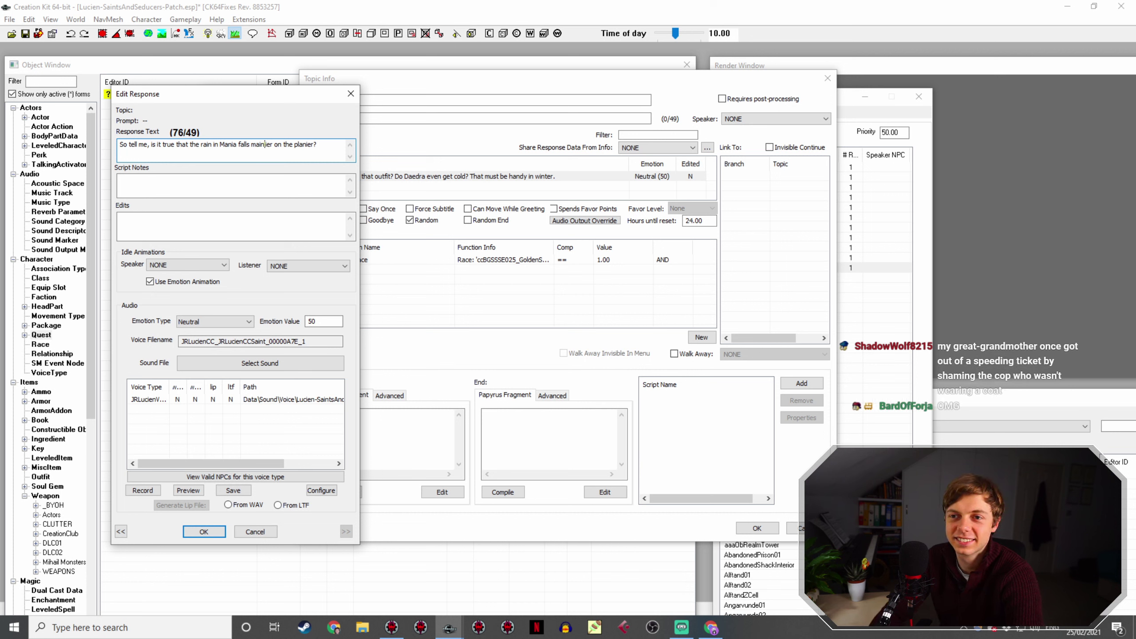
key(End)
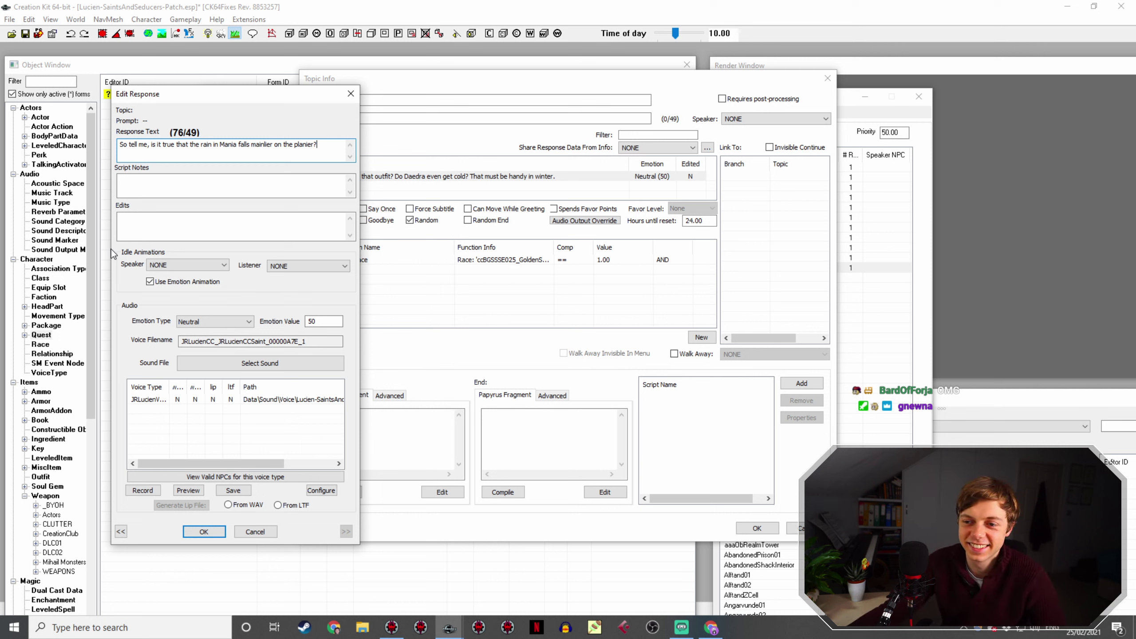
Step: Set the Mania response's emotion type to Happy with an emotion value of 20, and save the response
click(199, 320)
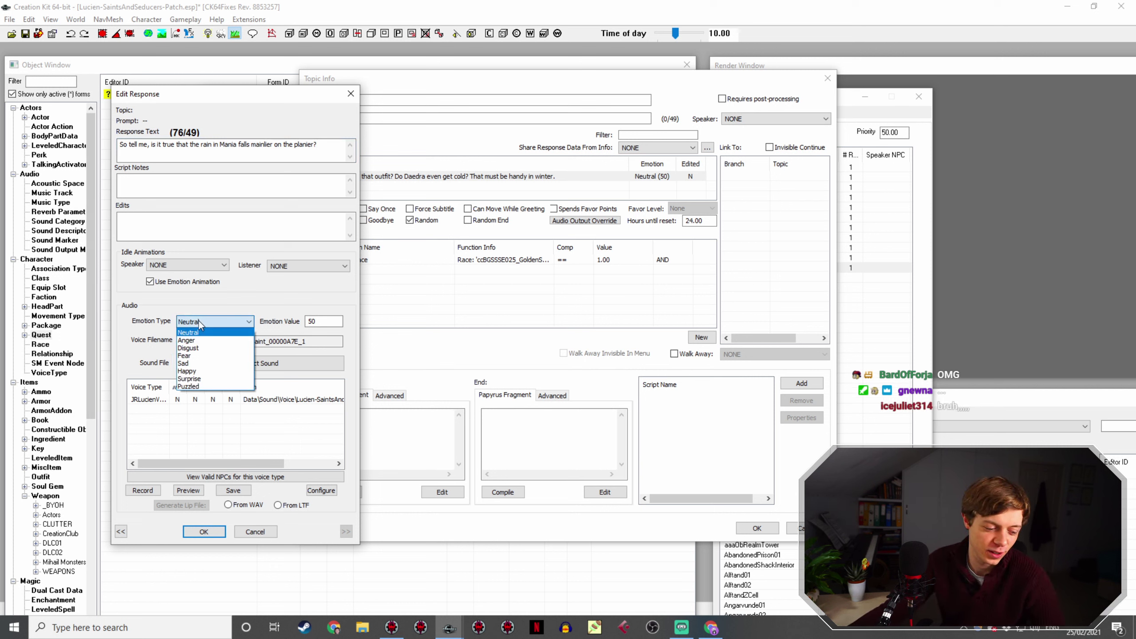
click(190, 371)
double_click(305, 320)
text(1)
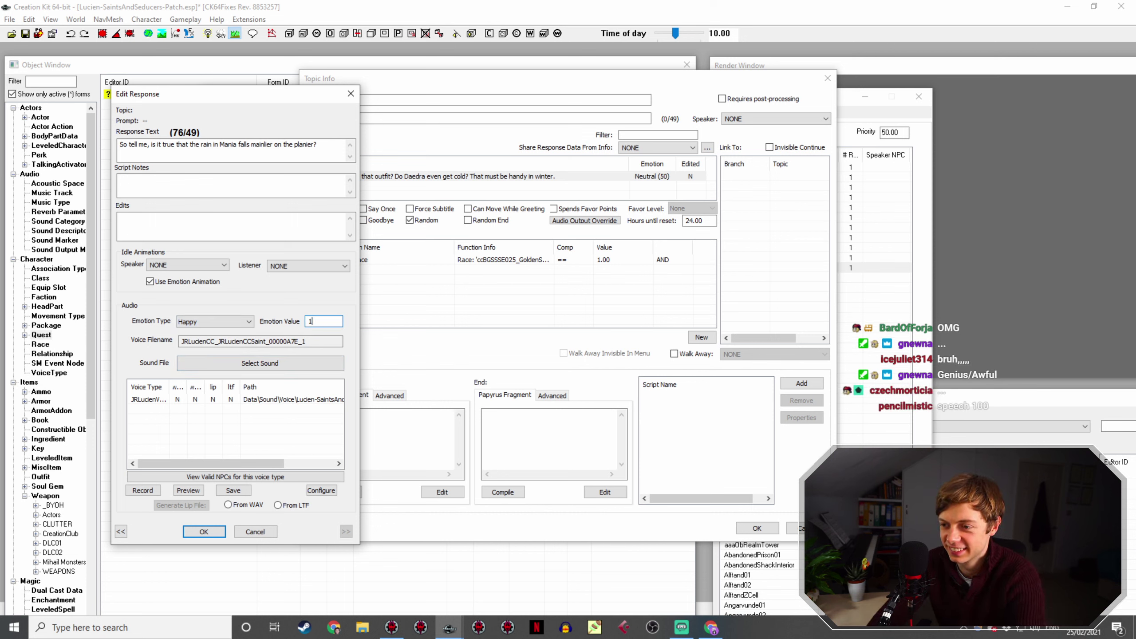
text(0)
key(Return)
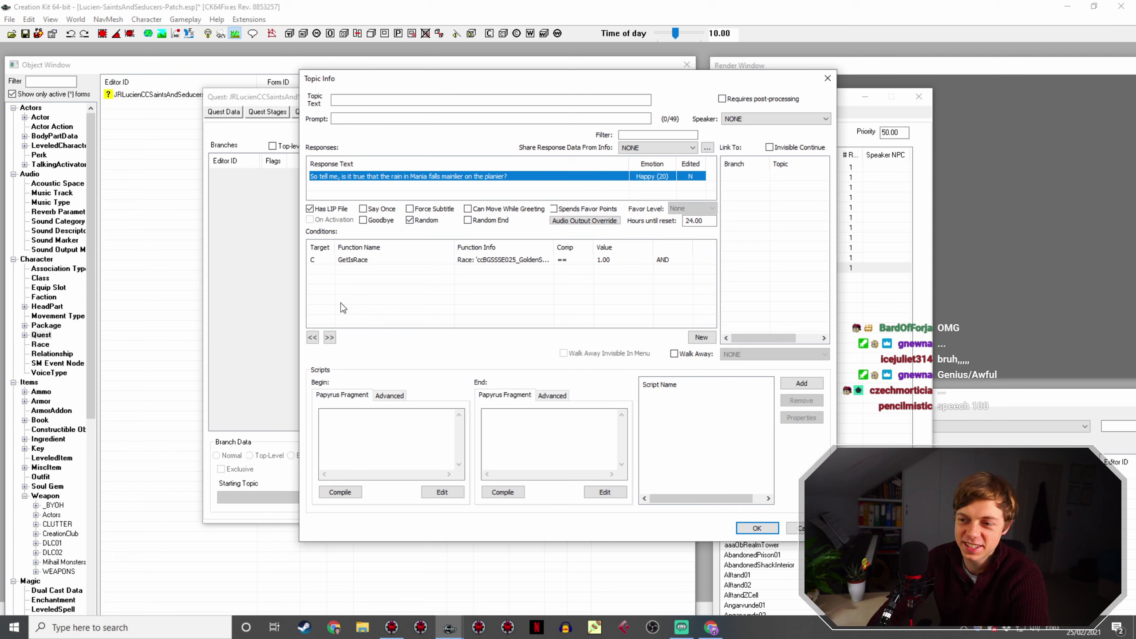
Step: Set the Mania response's emotion value to 50, then save the response and its topic info
double_click(479, 176)
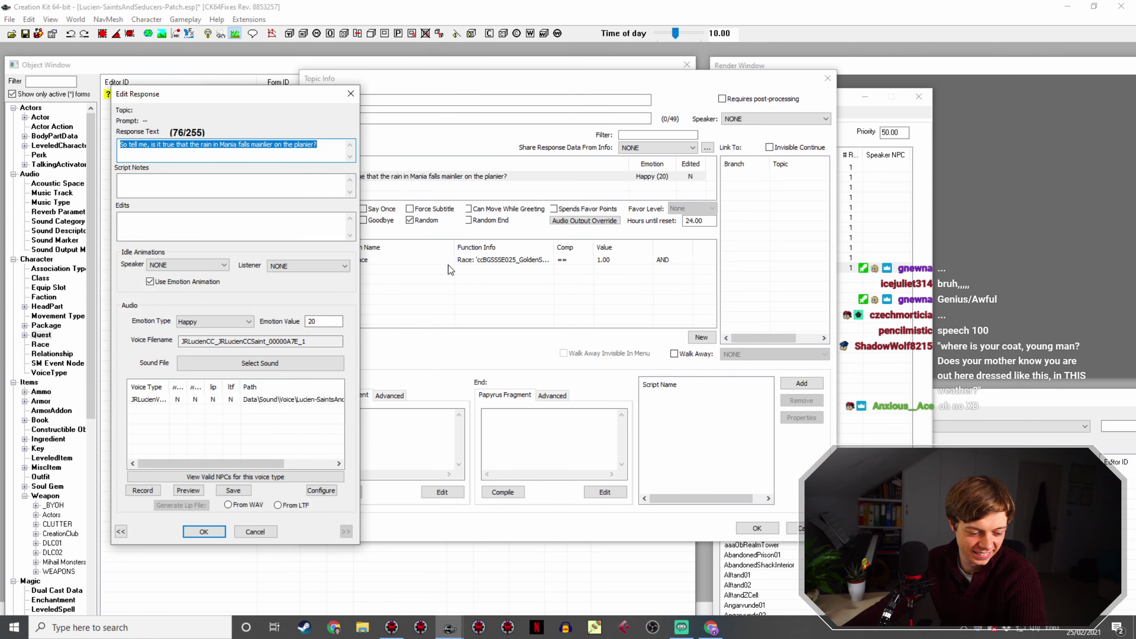
double_click(319, 321)
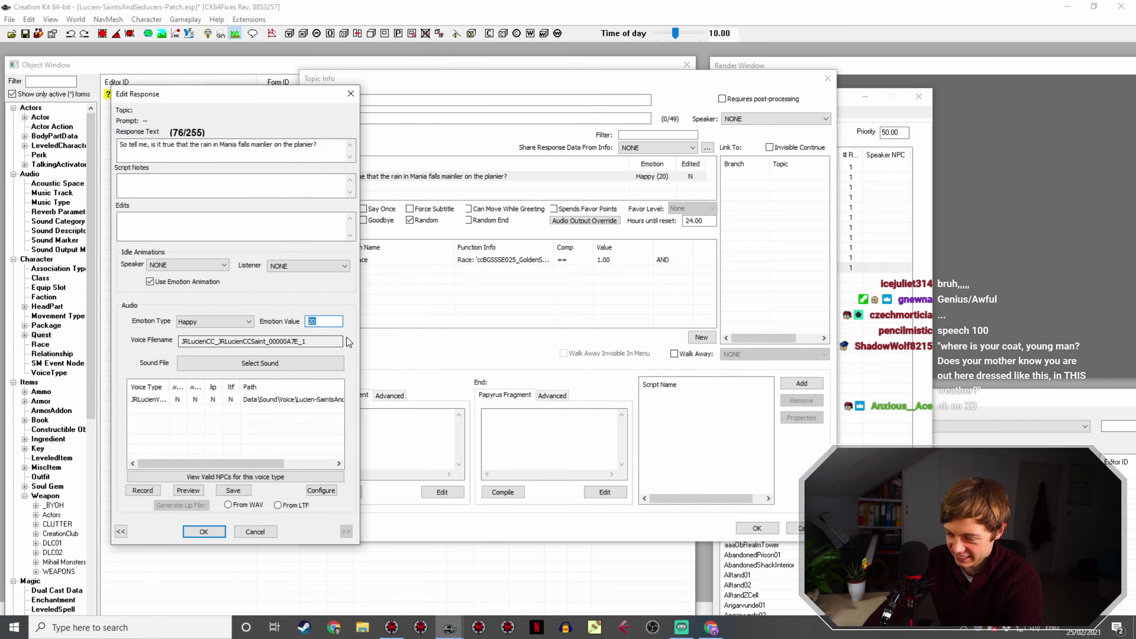
text(50)
key(Return)
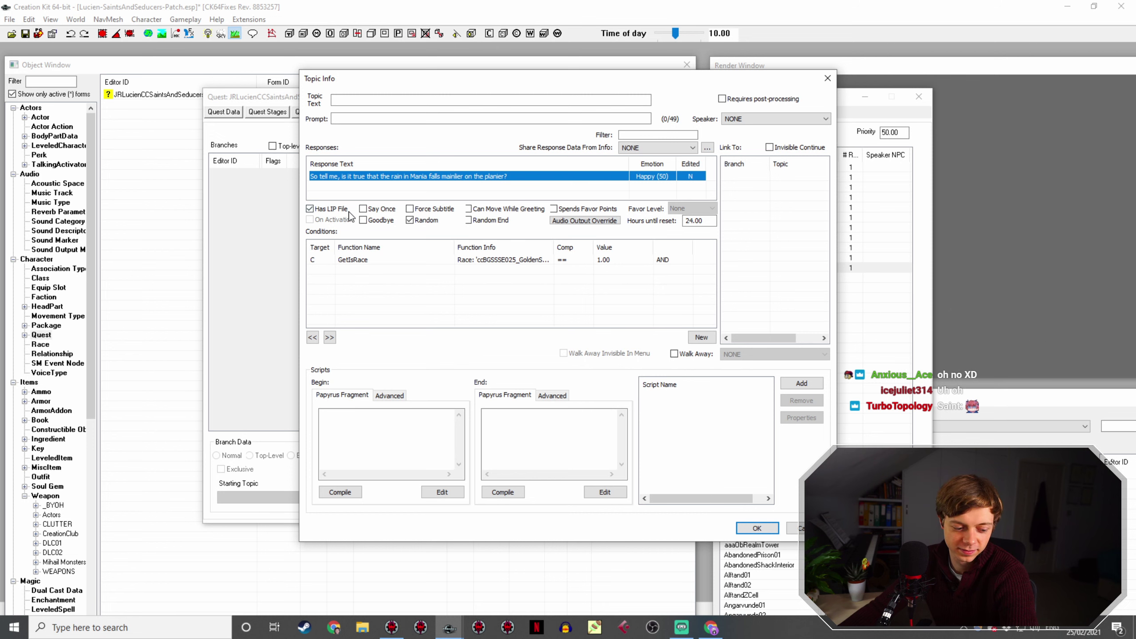
click(760, 529)
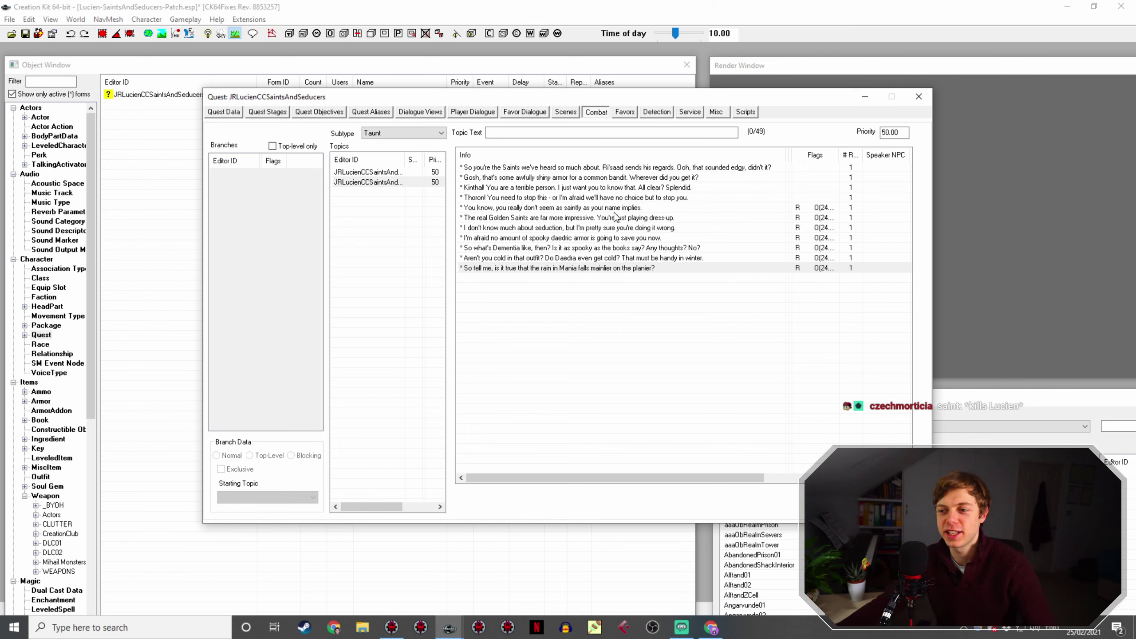
Step: Duplicate the taunt about the rain in Mania and open the copy's response for editing
right_click(628, 269)
click(654, 287)
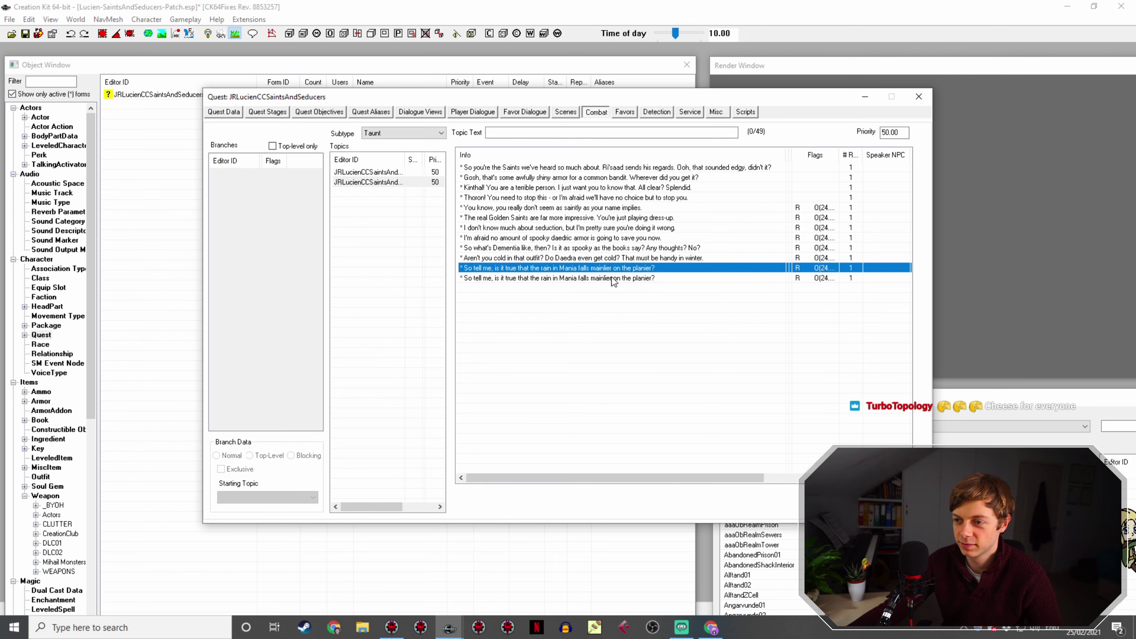
double_click(613, 278)
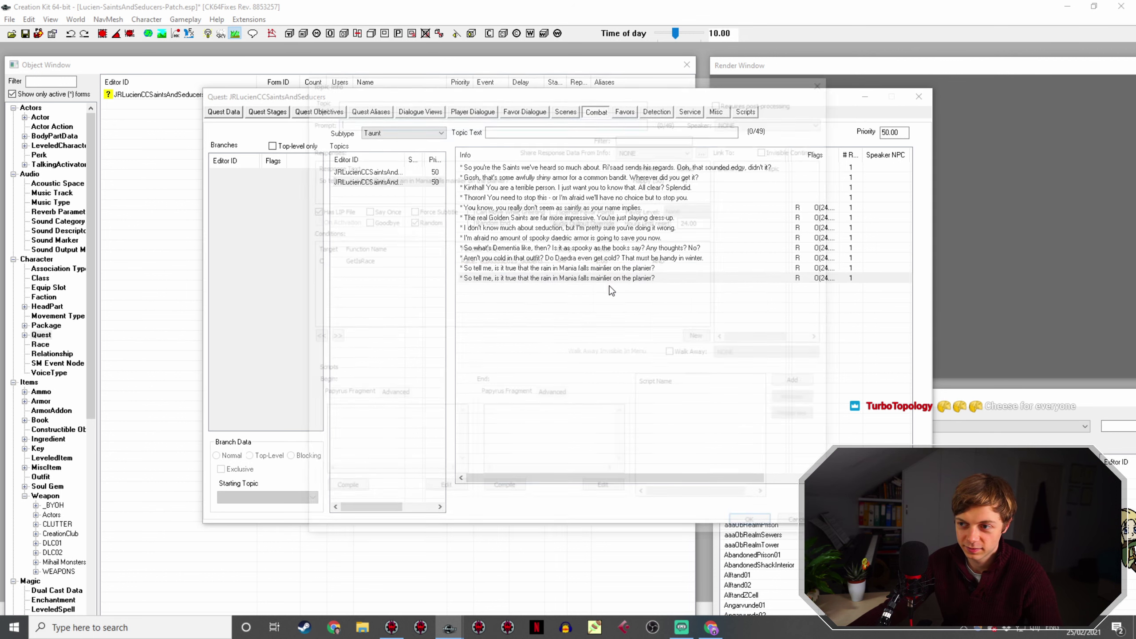
double_click(408, 176)
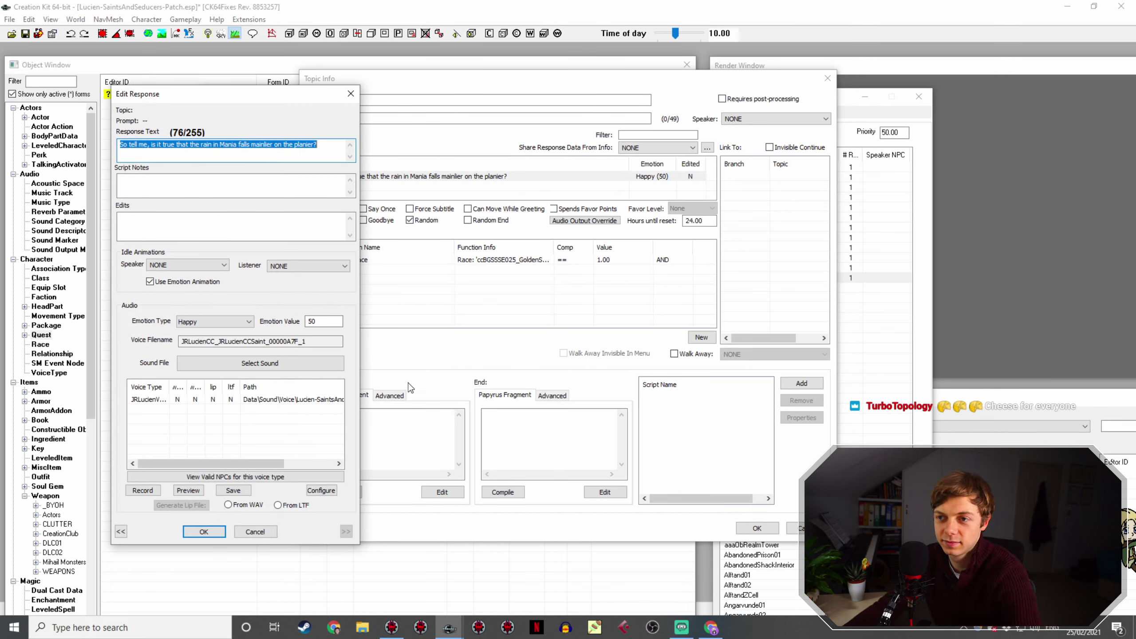
Step: Switch to the browser and consult the UESP Shivering Isles pages on Dementia and Mania for taunt ideas
click(712, 628)
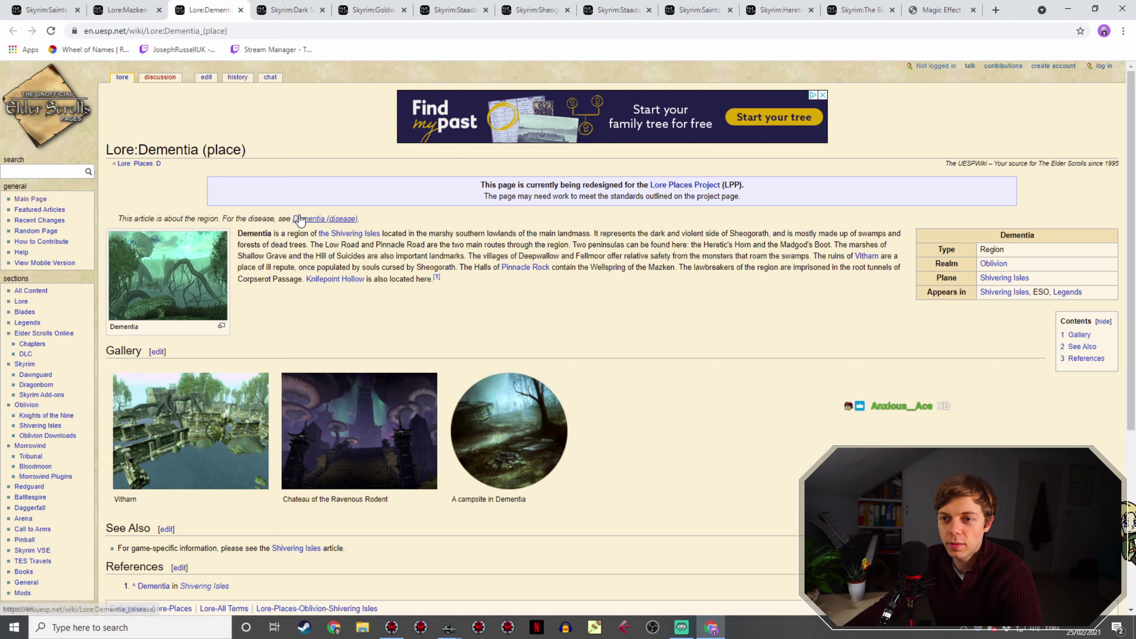
click(296, 548)
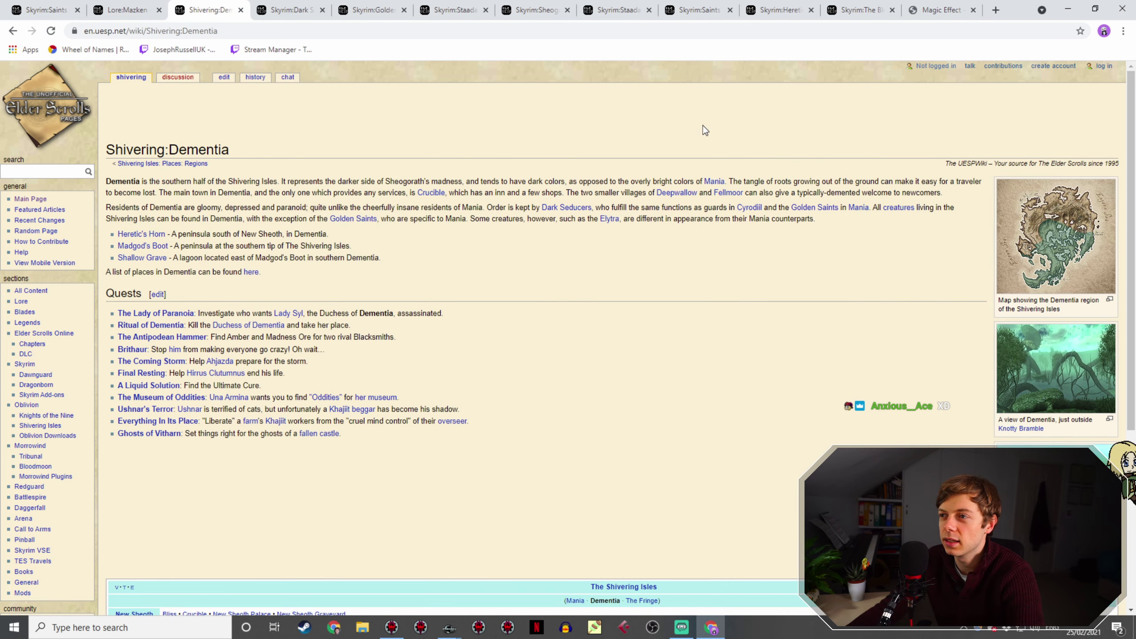
click(714, 182)
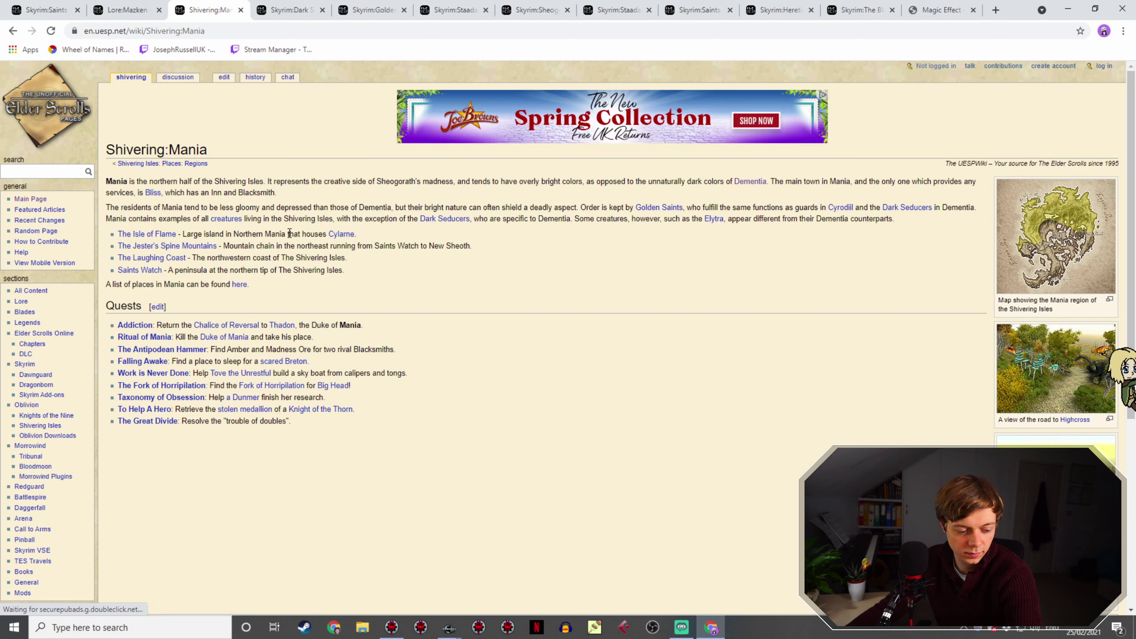
key(alt+Tab)
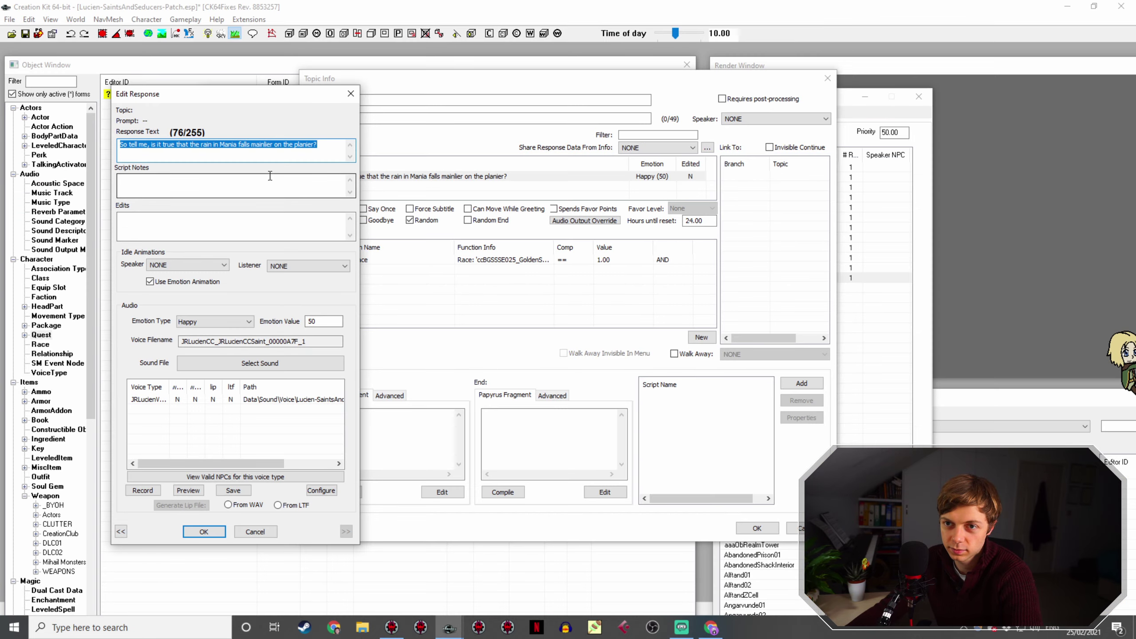
click(204, 531)
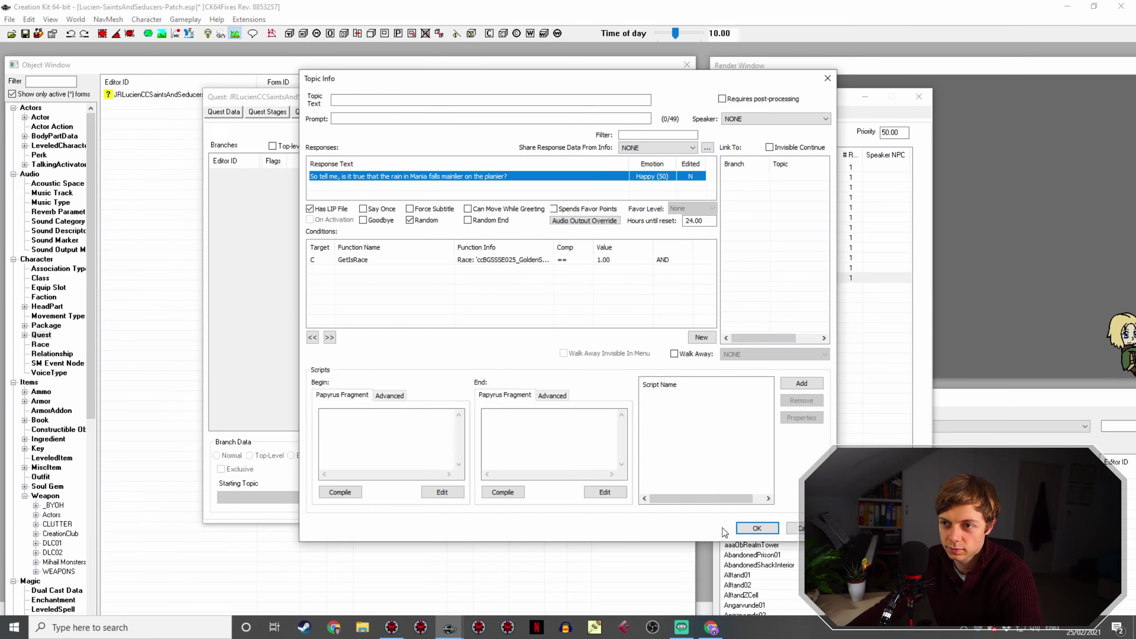
click(761, 529)
double_click(524, 278)
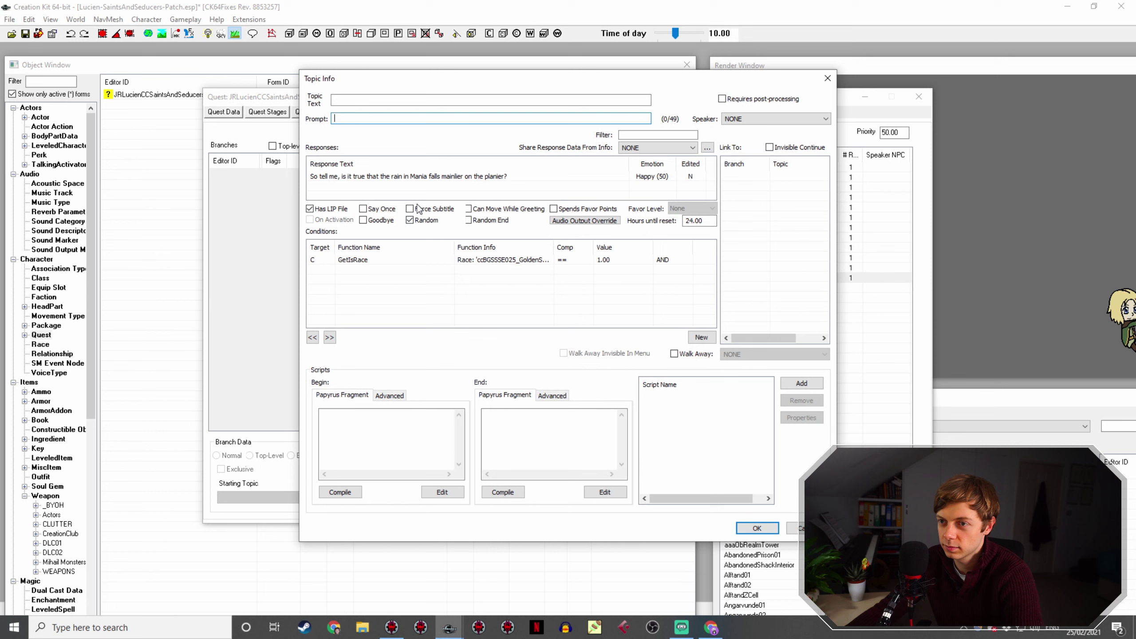
double_click(415, 177)
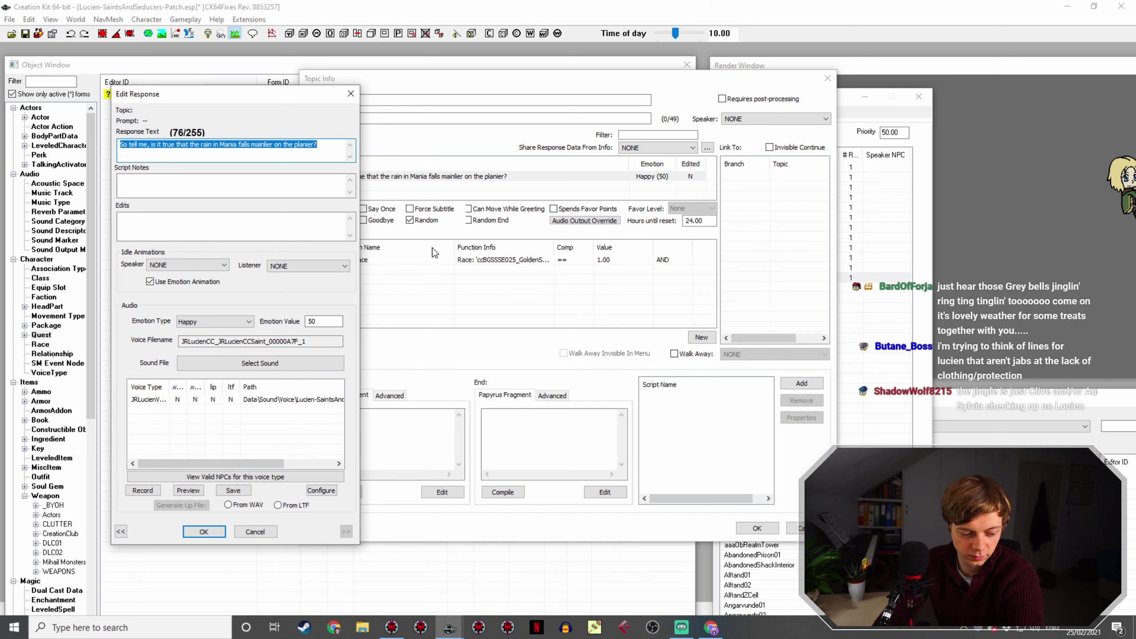
text(s)
key(BackSpace)
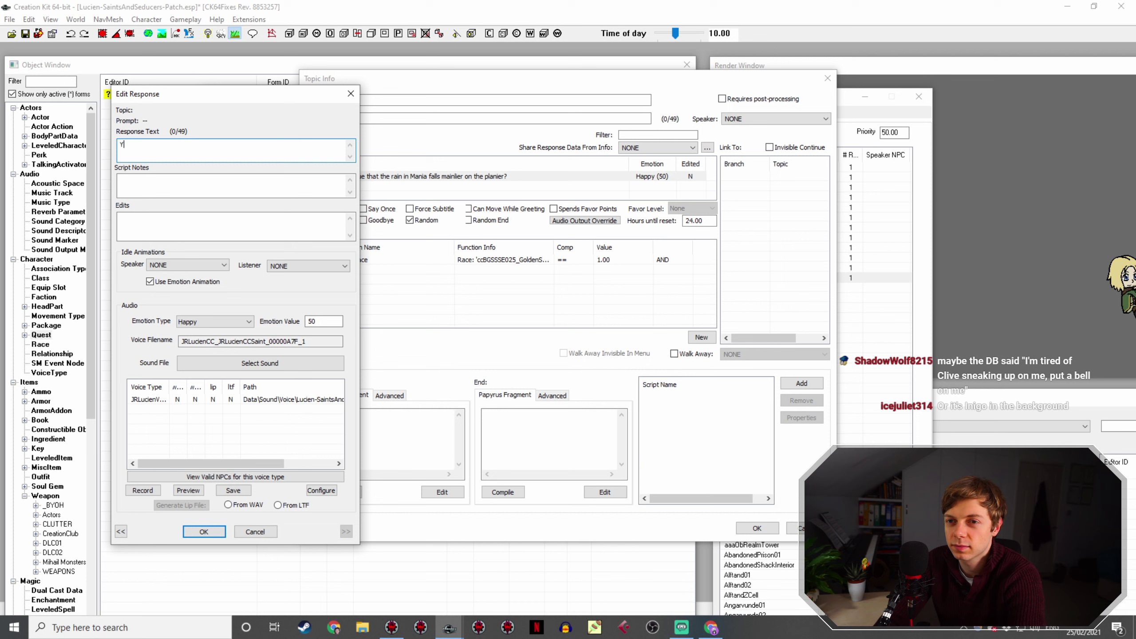
text(Yo)
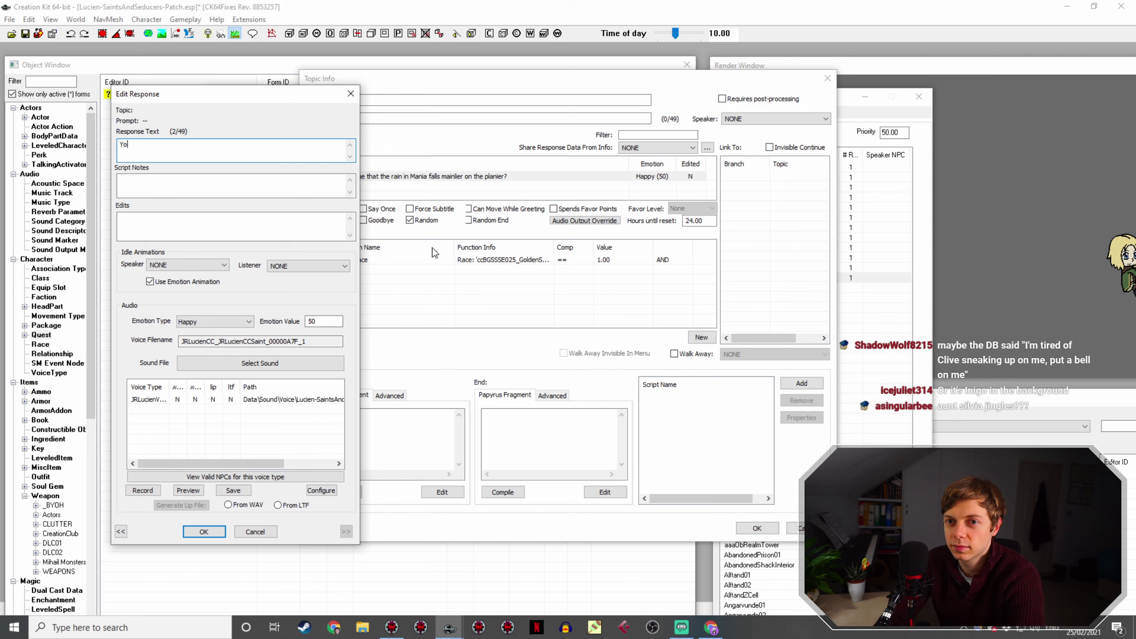
key(BackSpace)
key(BackSpace)
key(BackSpace)
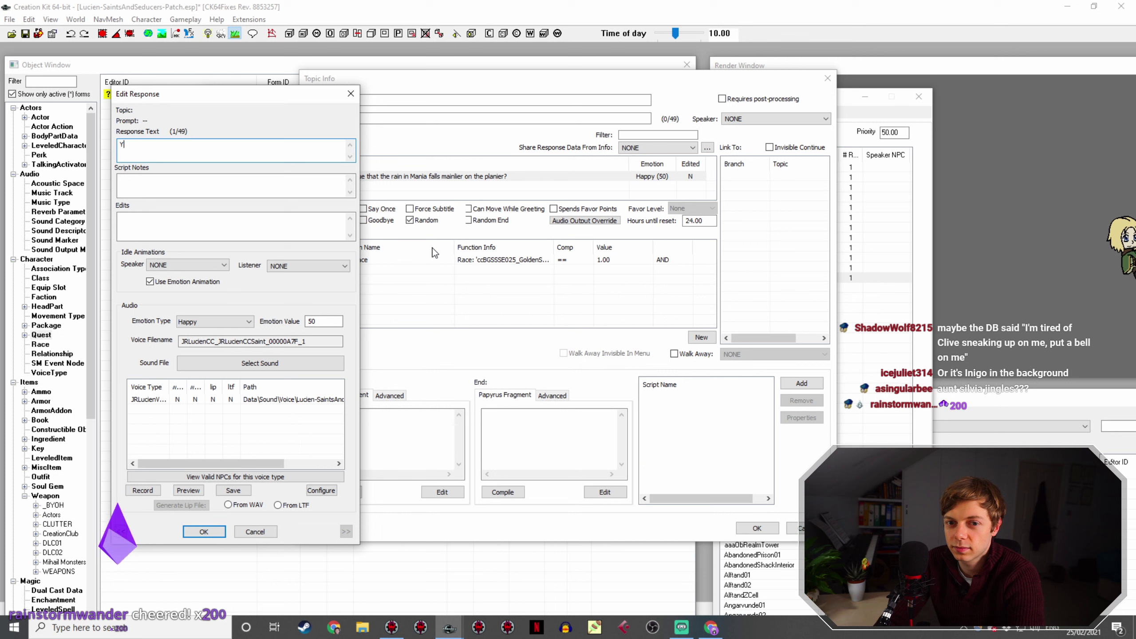
text(I'm su)
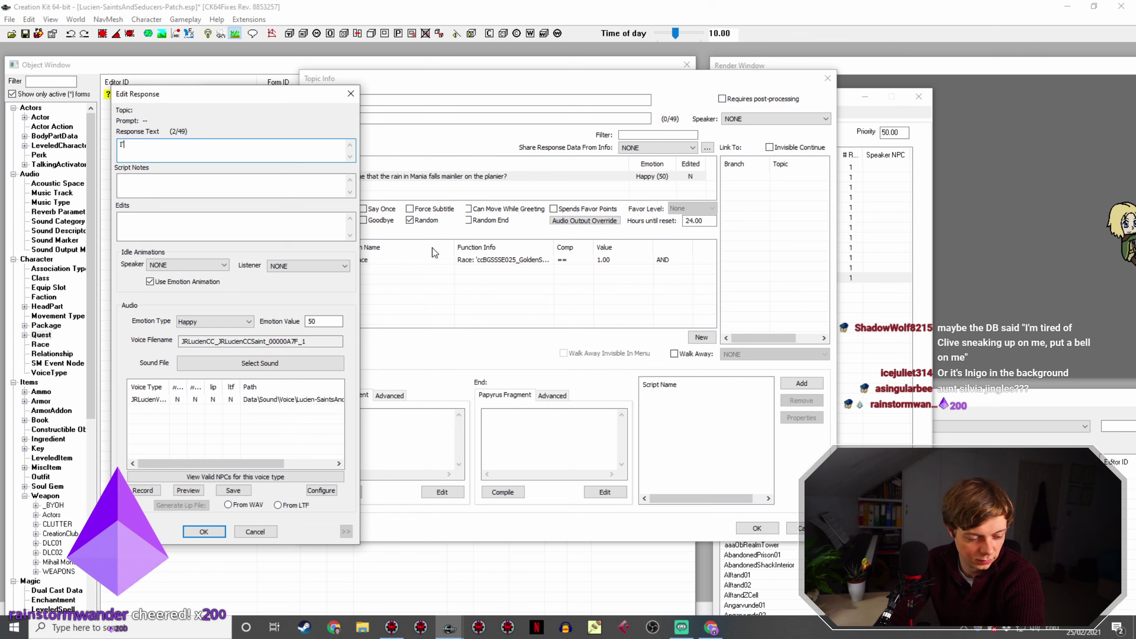
text(re th)
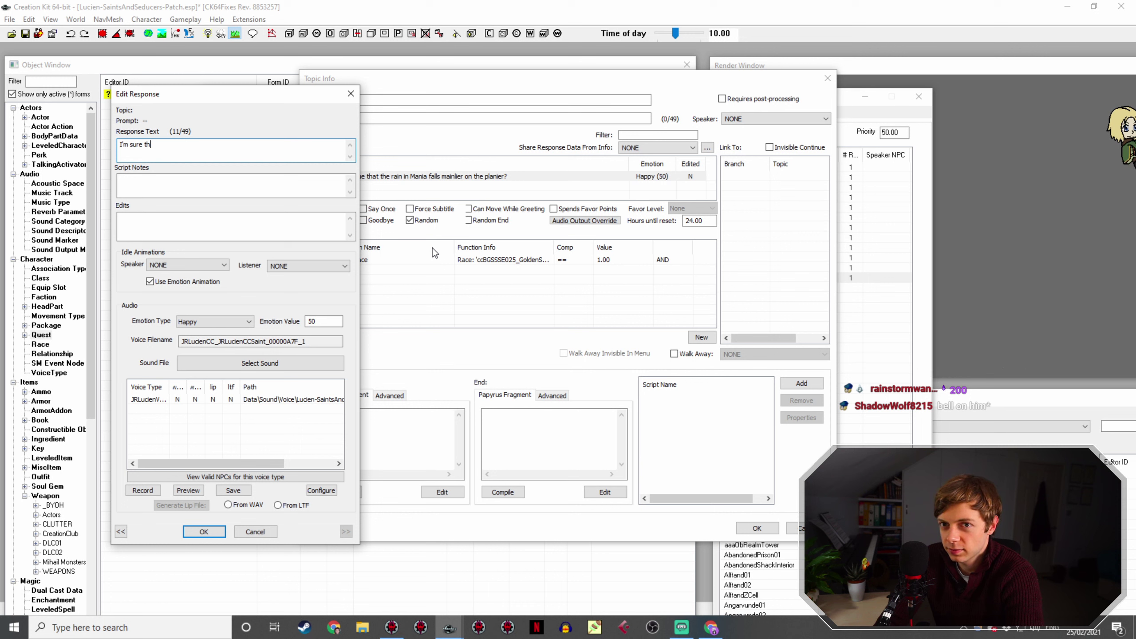
key(BackSpace)
key(BackSpace)
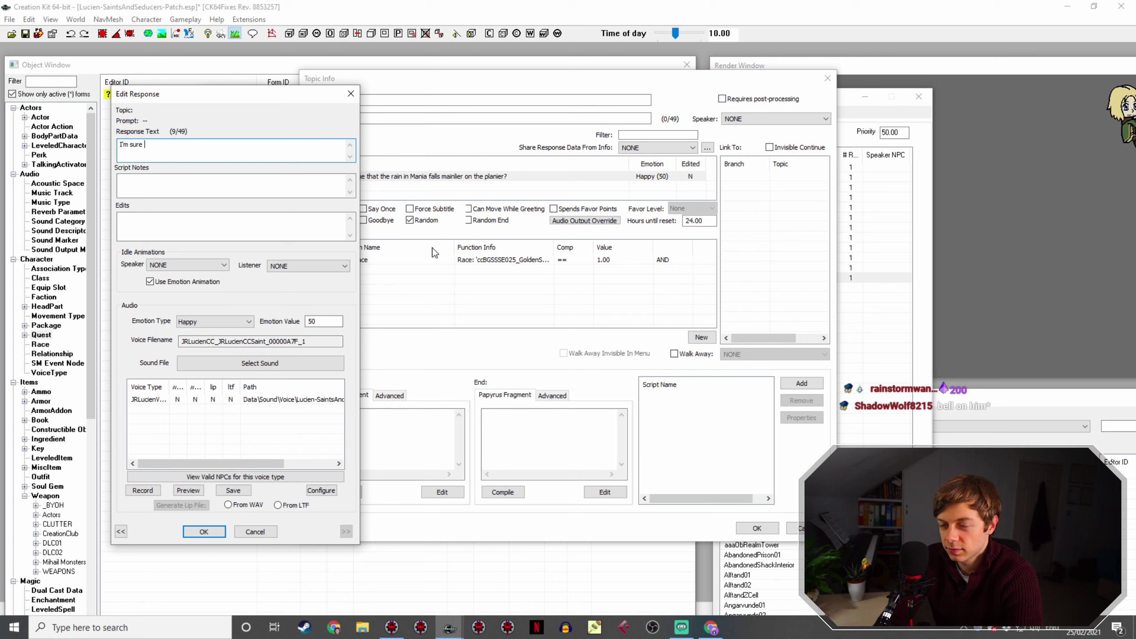
text(you)
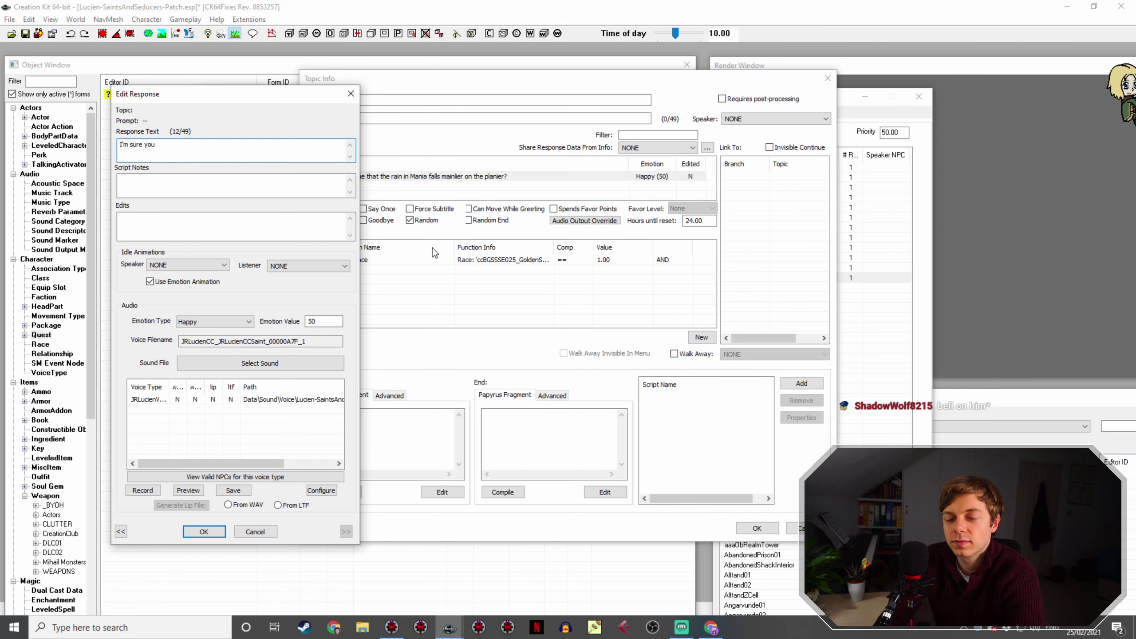
key(BackSpace)
key(BackSpace)
key(BackSpace)
key(BackSpace)
key(BackSpace)
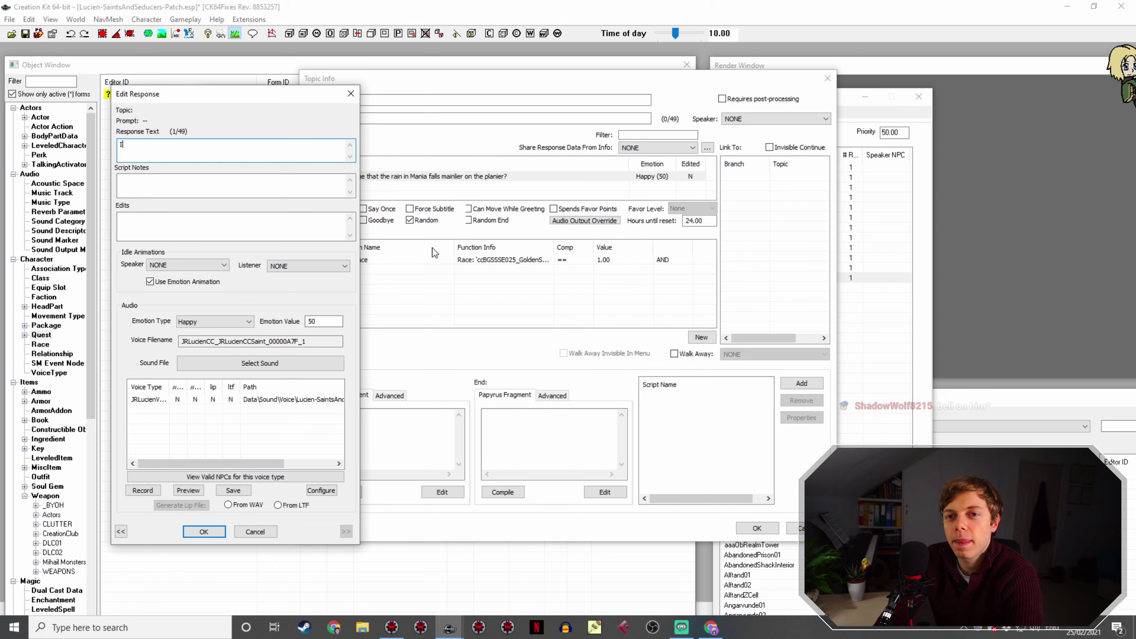
text(You really don't need to)
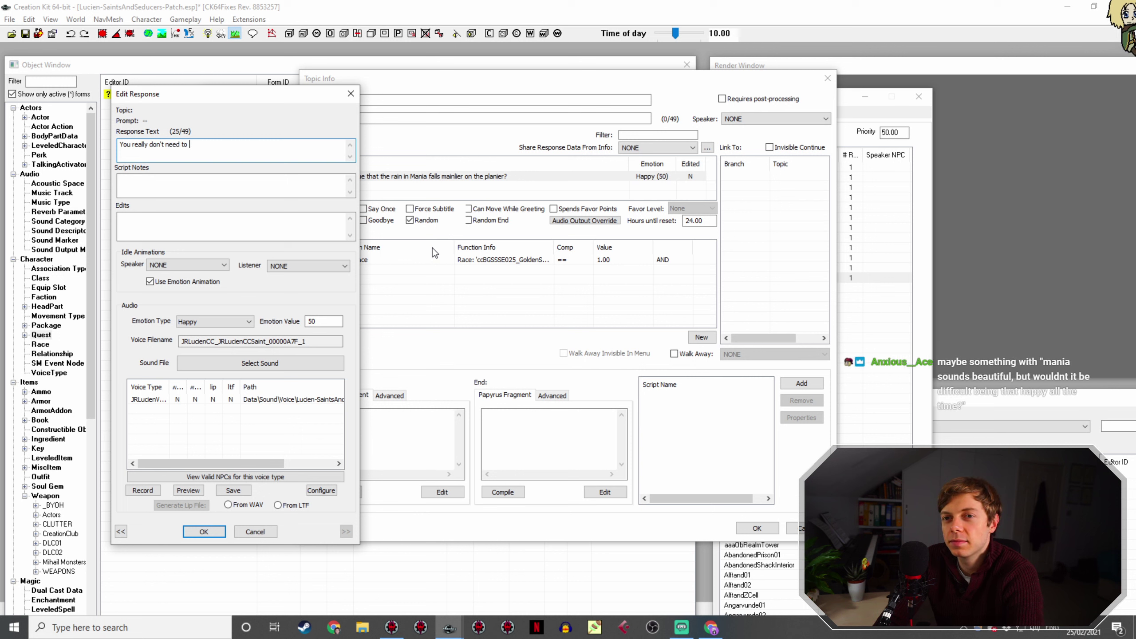
key(BackSpace)
key(BackSpace)
key(BackSpace)
key(BackSpace)
key(BackSpace)
key(BackSpace)
key(BackSpace)
key(BackSpace)
key(BackSpace)
key(BackSpace)
key(BackSpace)
key(BackSpace)
key(BackSpace)
key(BackSpace)
key(BackSpace)
key(BackSpace)
key(BackSpace)
key(BackSpace)
key(BackSpace)
key(BackSpace)
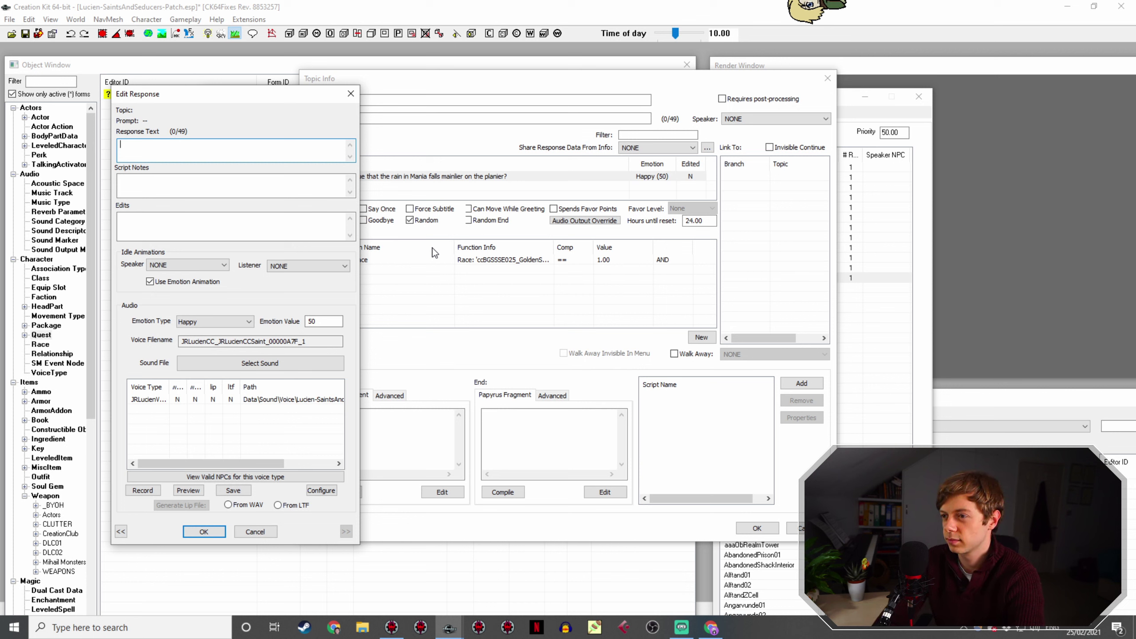
Step: Set the response text to "Don't you think all that gold is just a smidge... much? I'm sure you have a lovely personality, no need to overcompensate."
text(I)
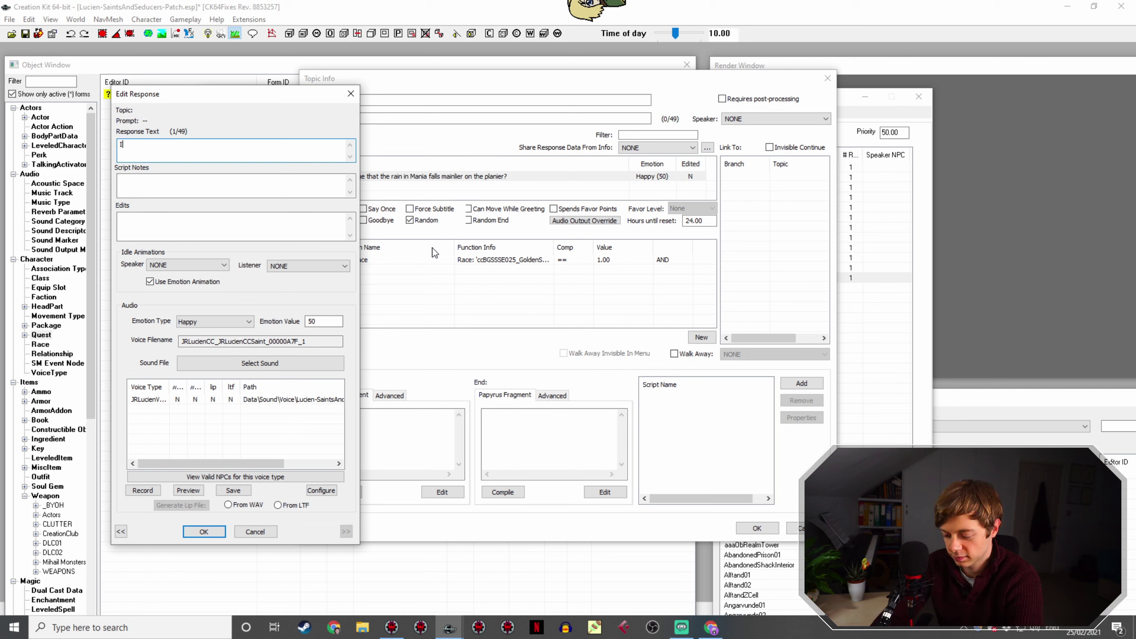
text(on)
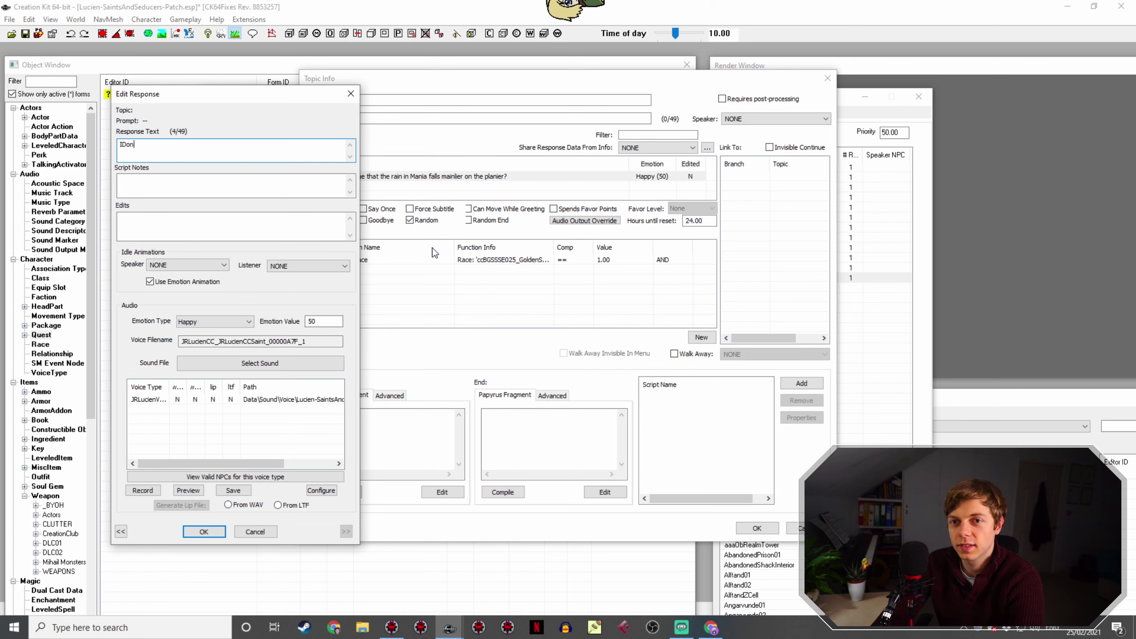
text(Don't you th)
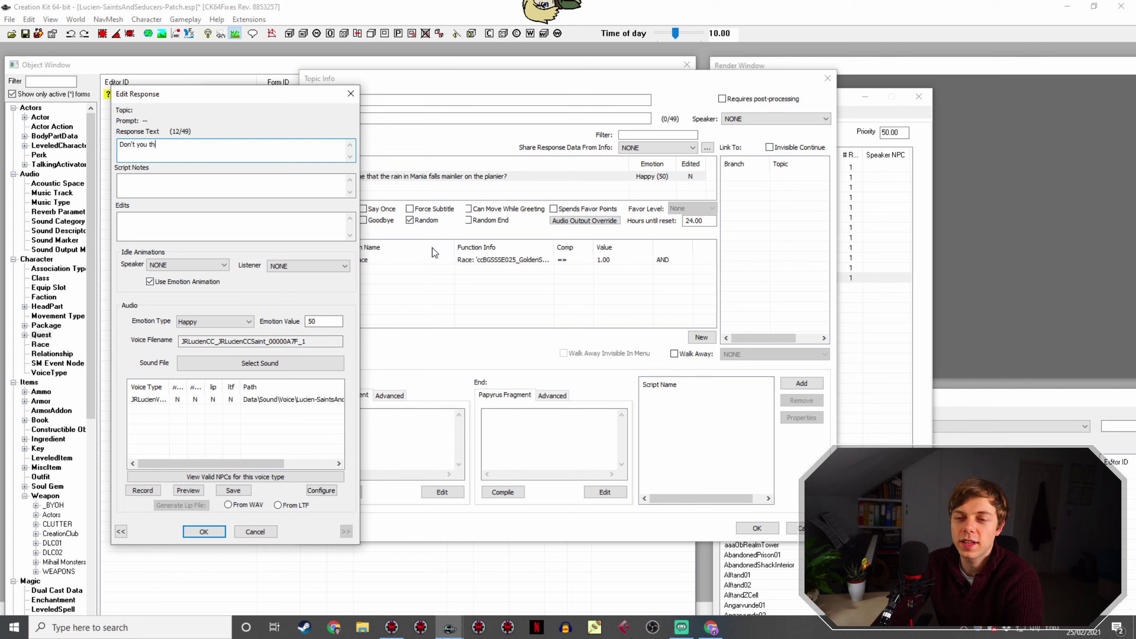
text(ink all )
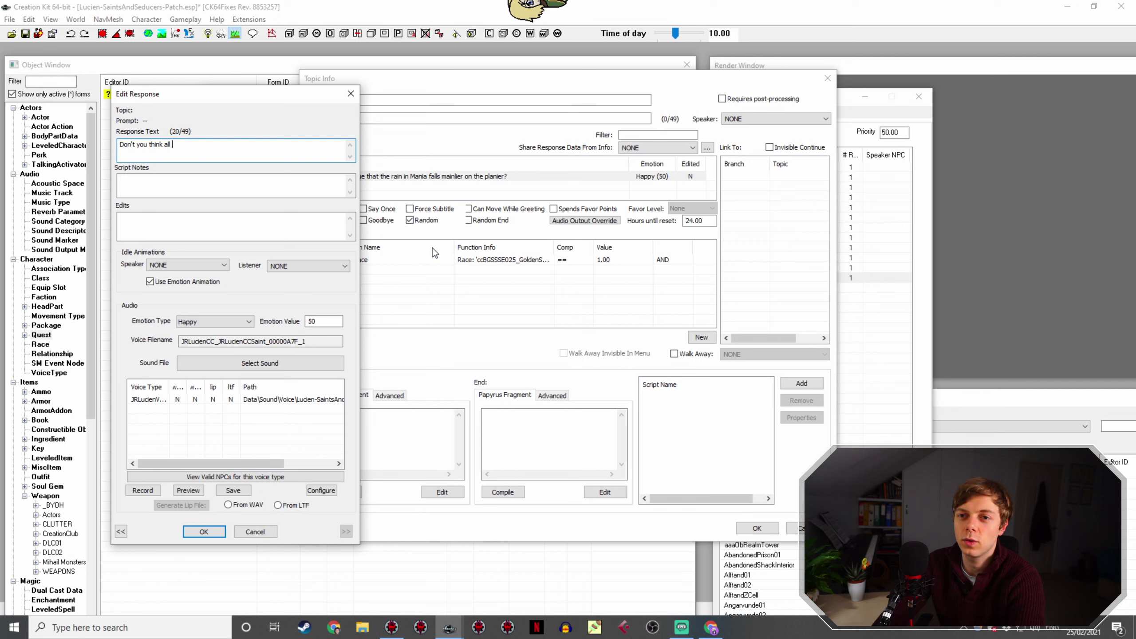
text(that gold is just a )
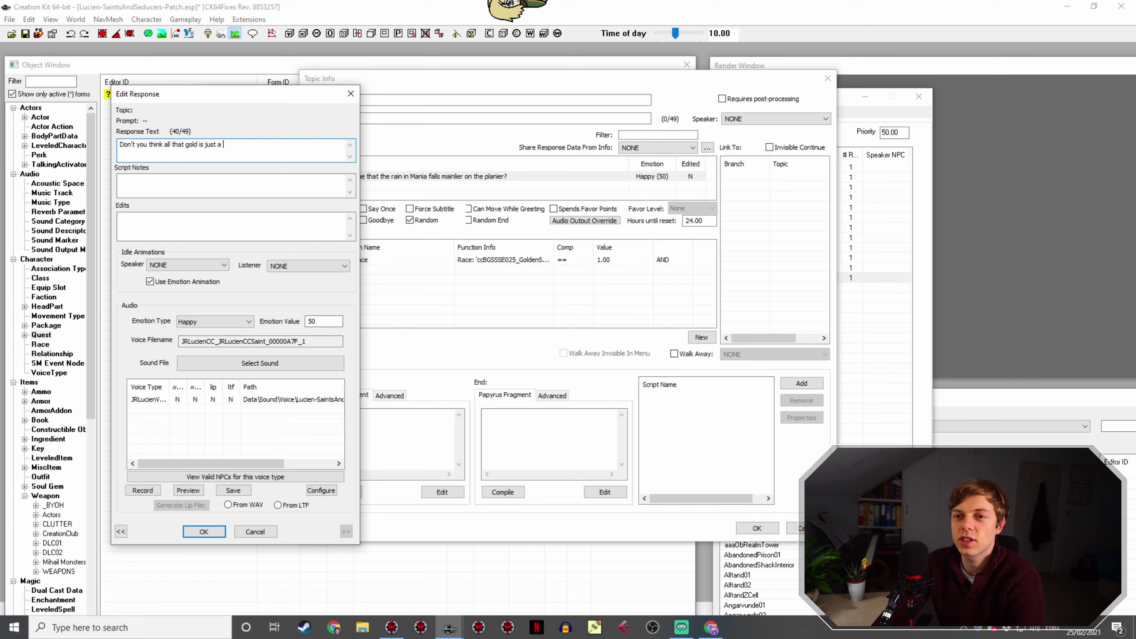
text(smidge... much?)
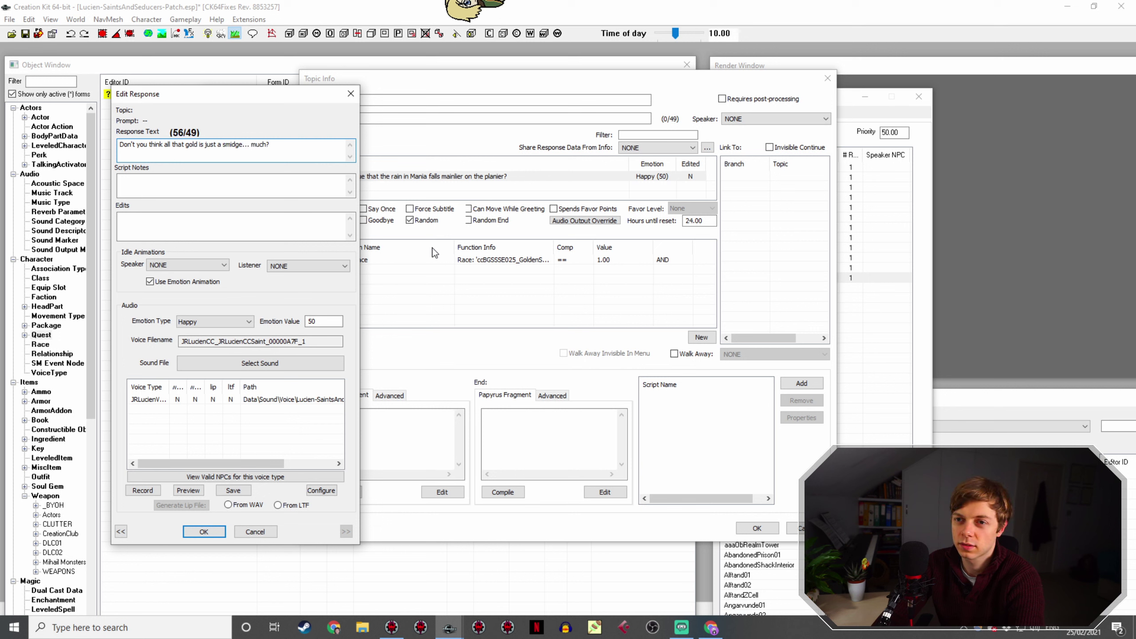
text( I'm sure)
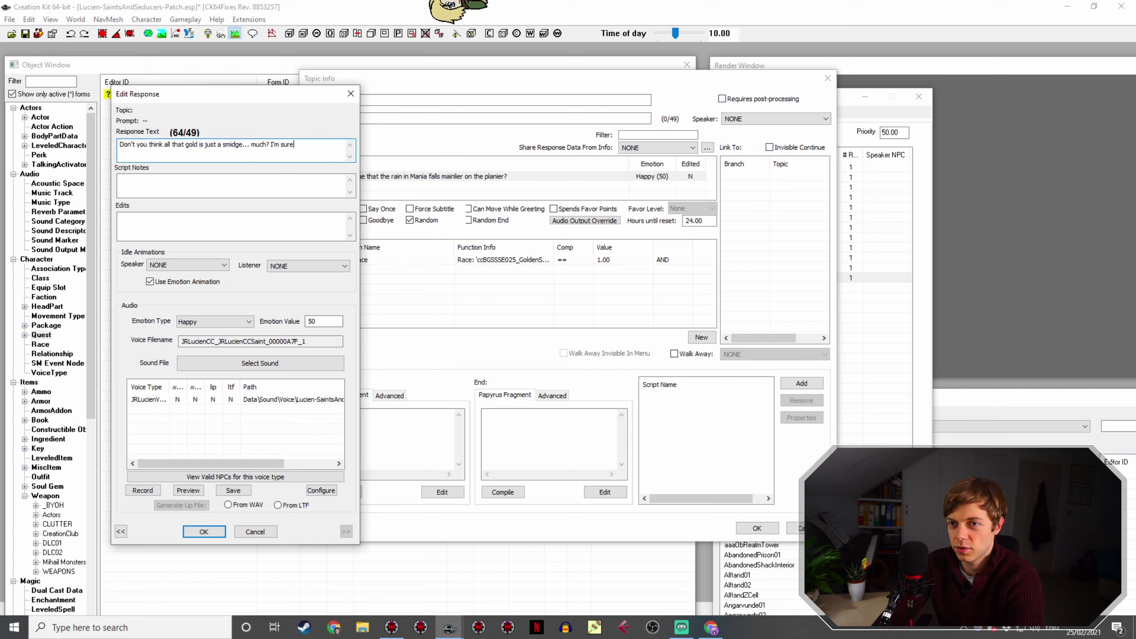
text( you have a lovel)
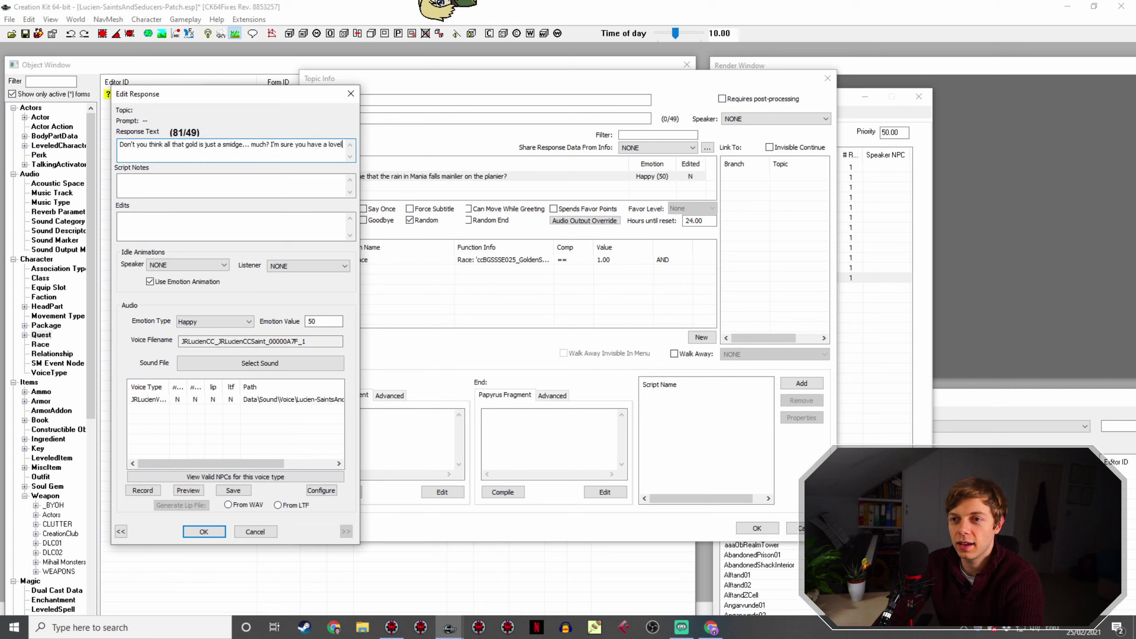
text(y personality, no ne)
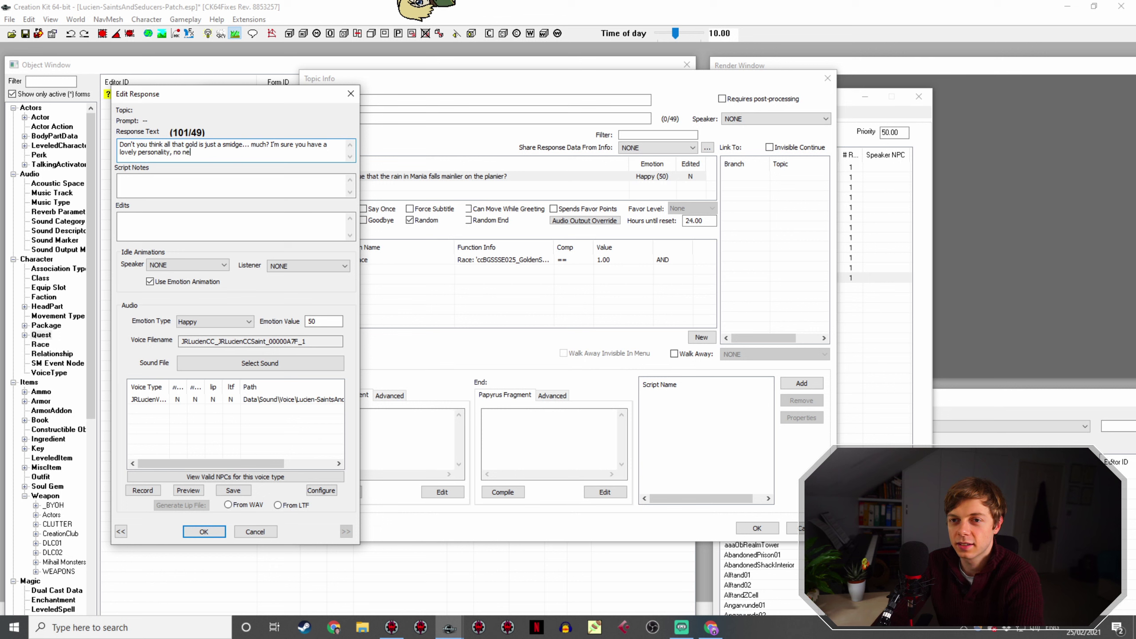
text(ed to overcompensate.)
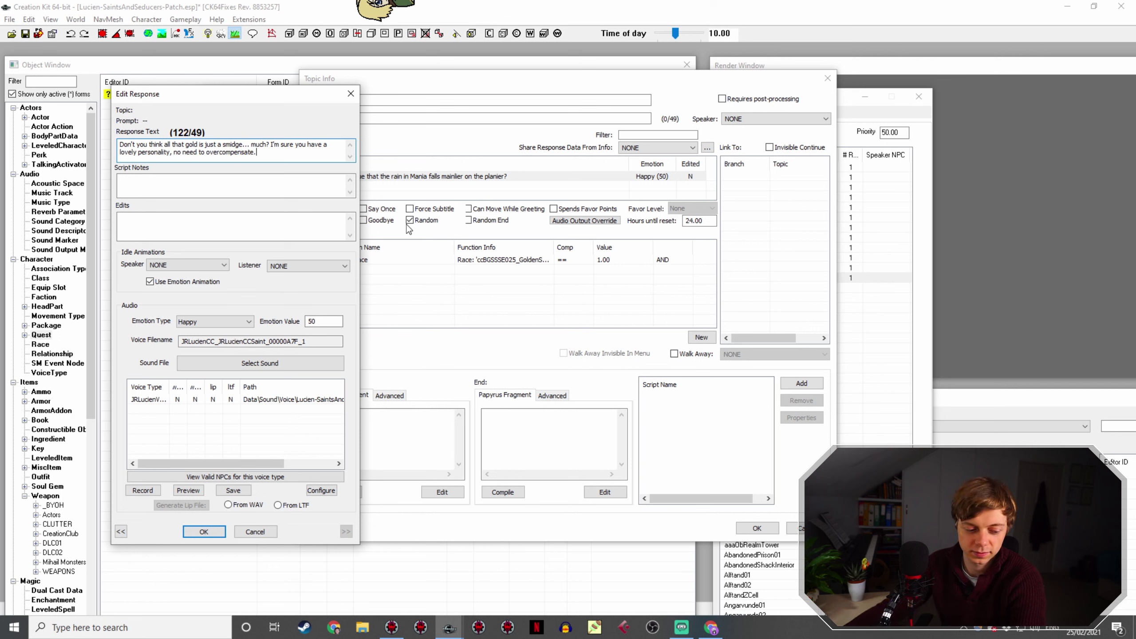
Step: Set the gold taunt's emotion type to Neutral, then save the response and its topic info
click(234, 324)
click(226, 338)
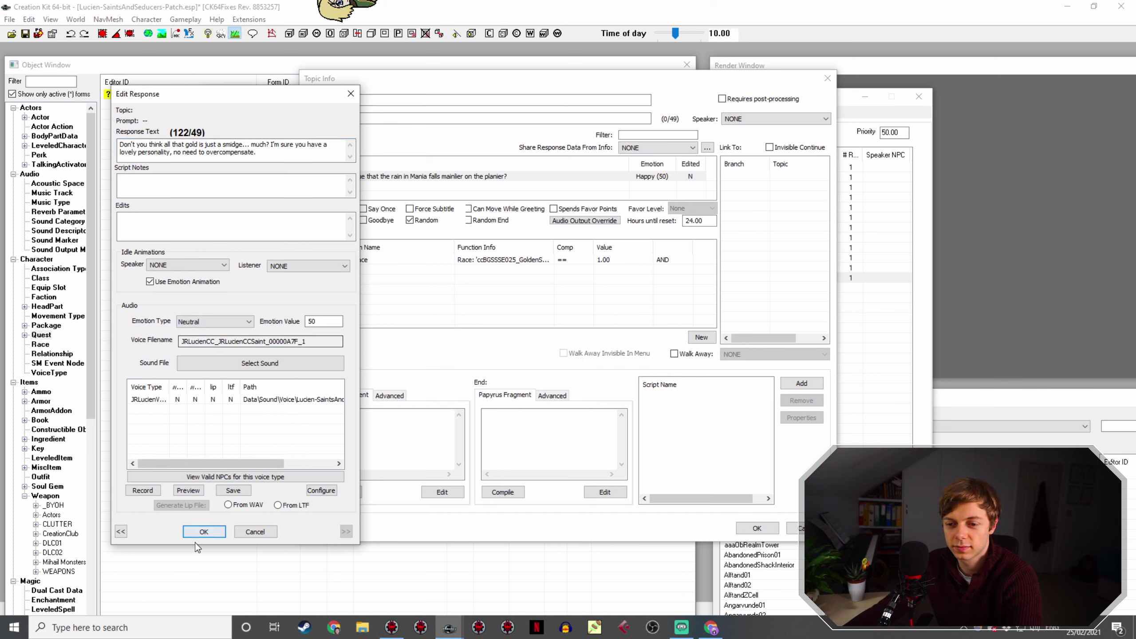
click(204, 531)
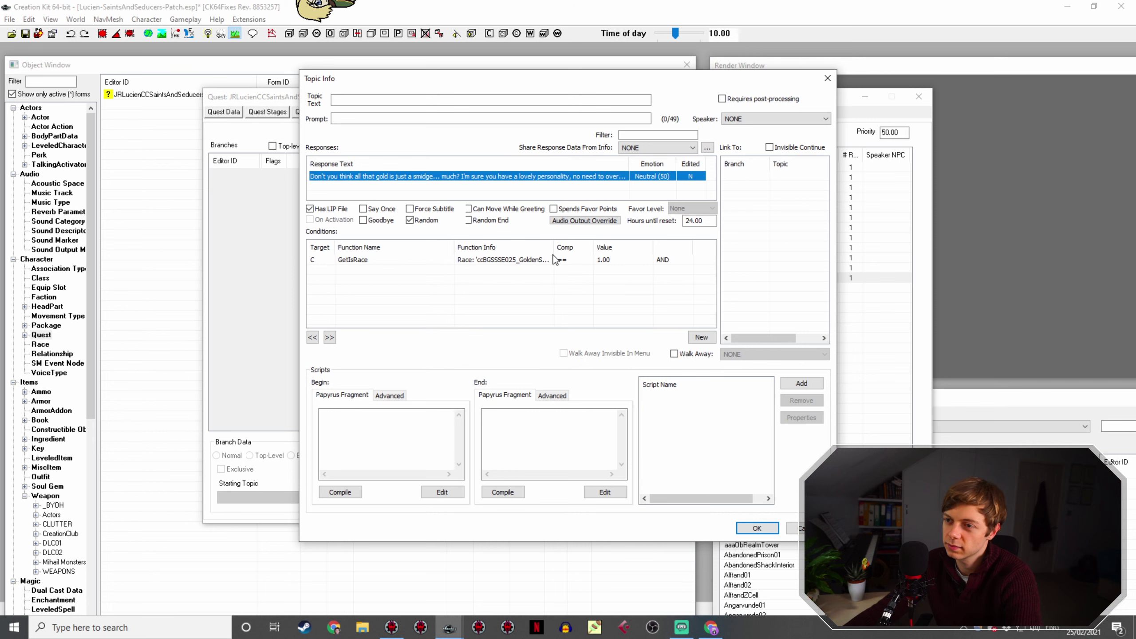
drag(554, 248, 573, 249)
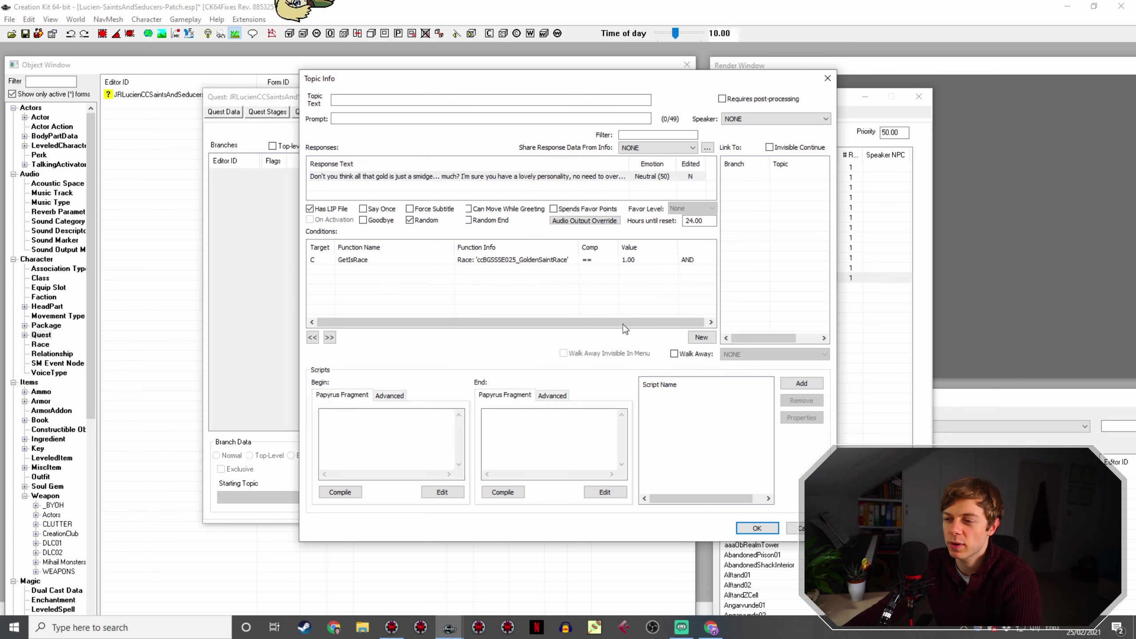
click(760, 528)
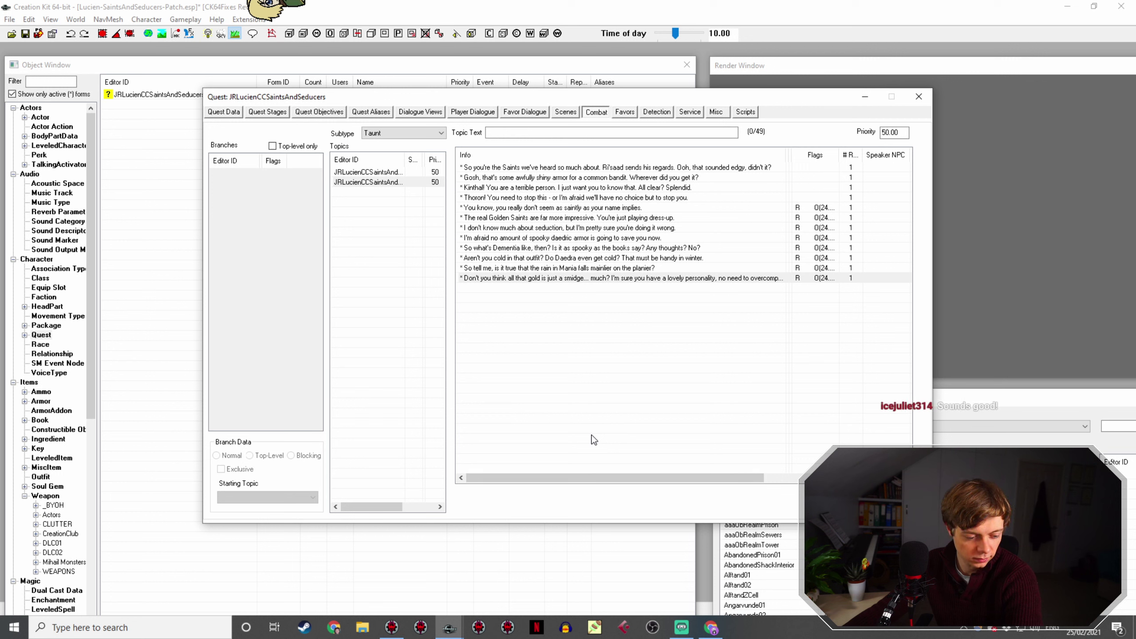
click(505, 268)
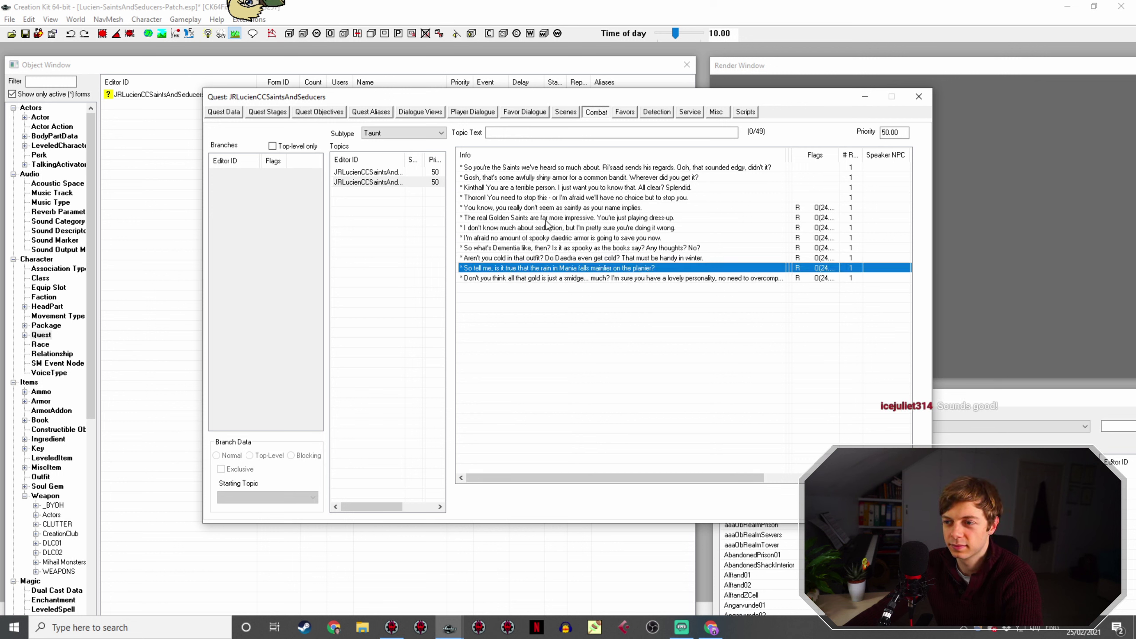
click(556, 278)
key(Up)
key(Up)
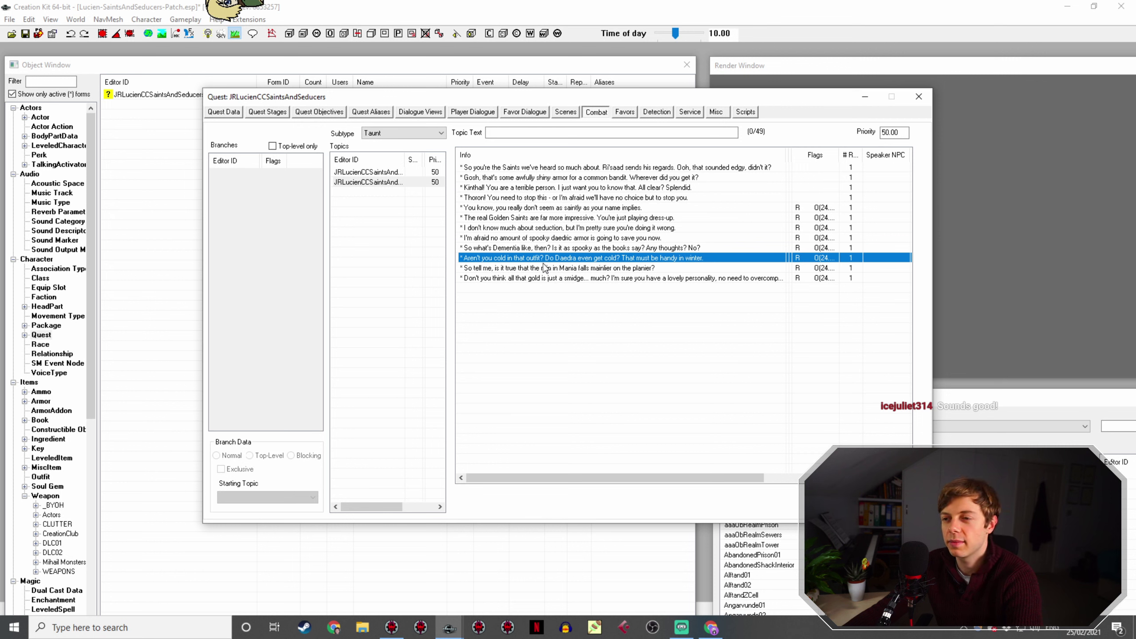
click(542, 268)
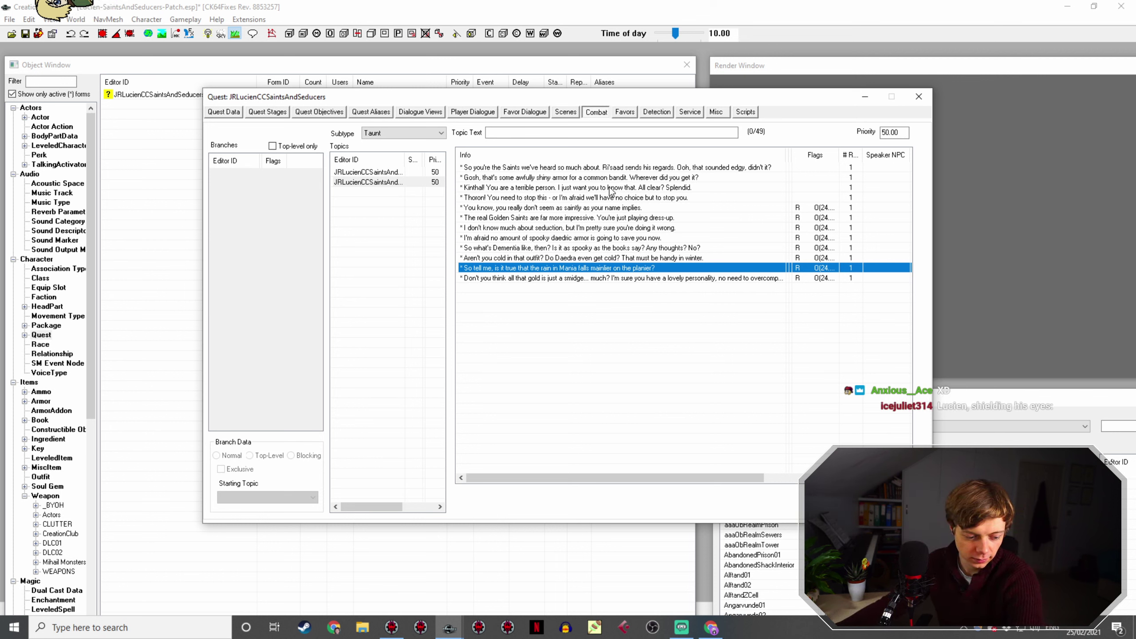
click(536, 279)
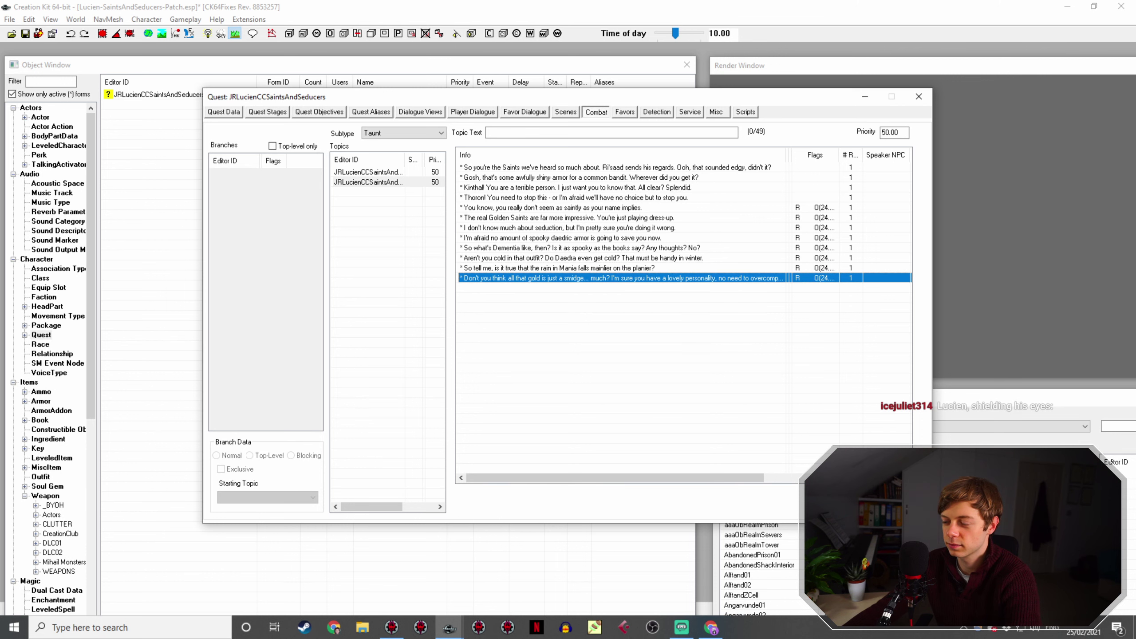
Step: Close and reopen the JRLucienCCSaintsAndSeducers quest, then select the gold overcompensation line in its Taunt topic
key(Escape)
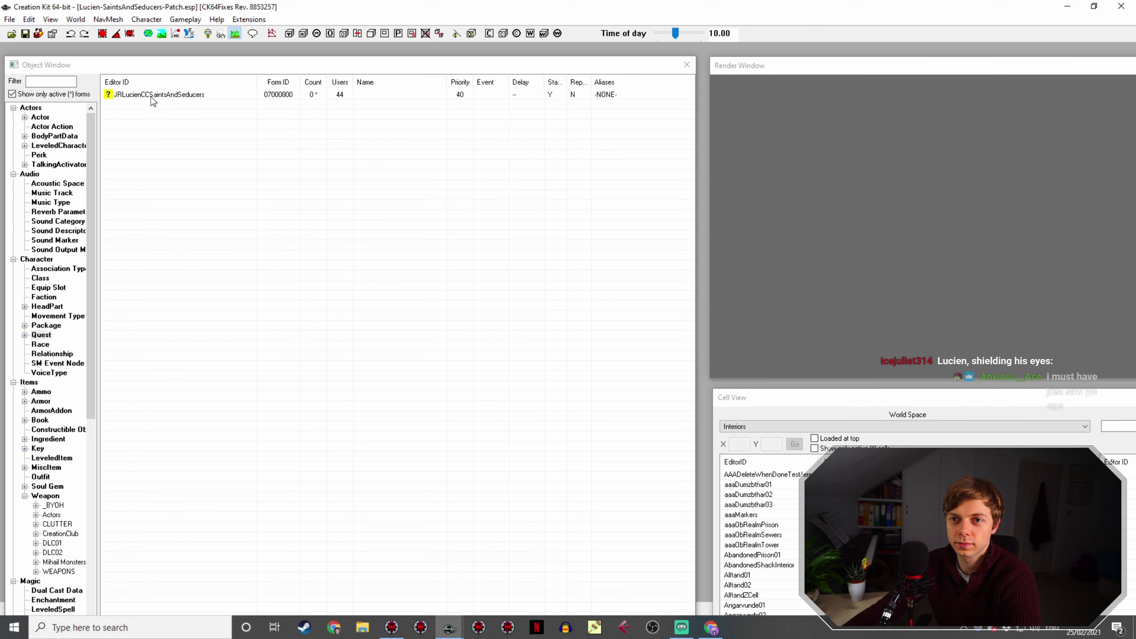
double_click(154, 96)
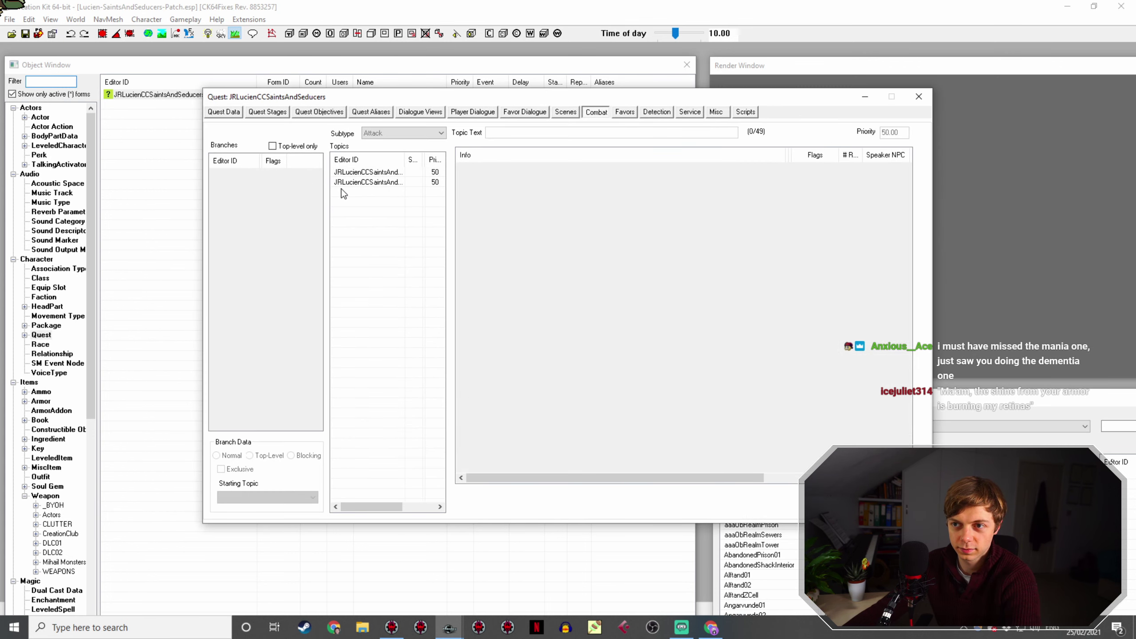
click(347, 183)
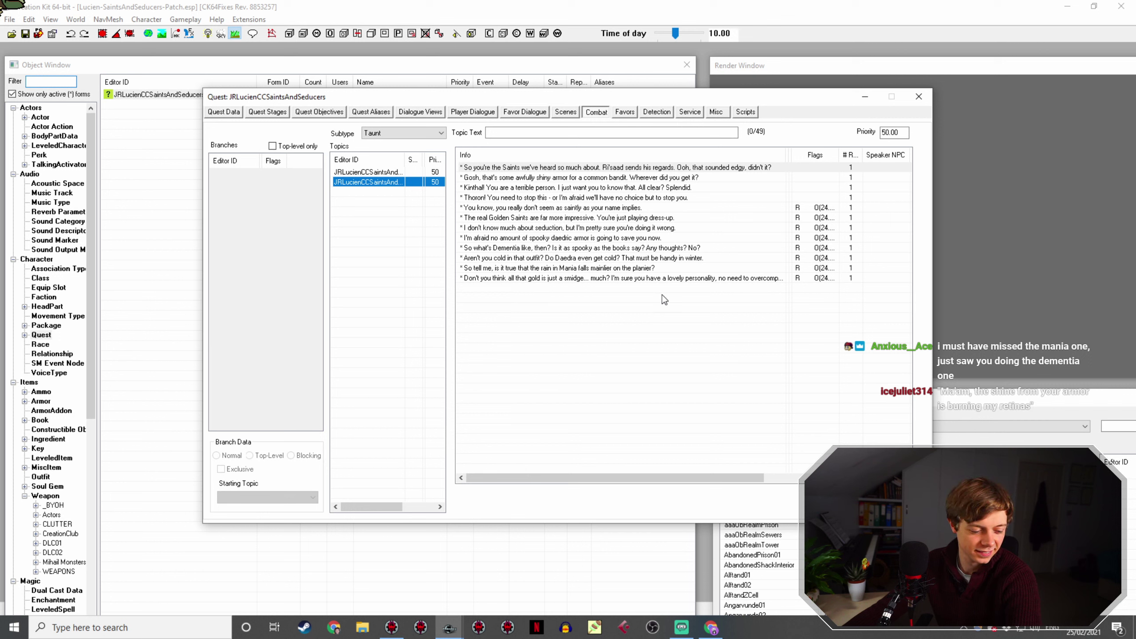
click(600, 278)
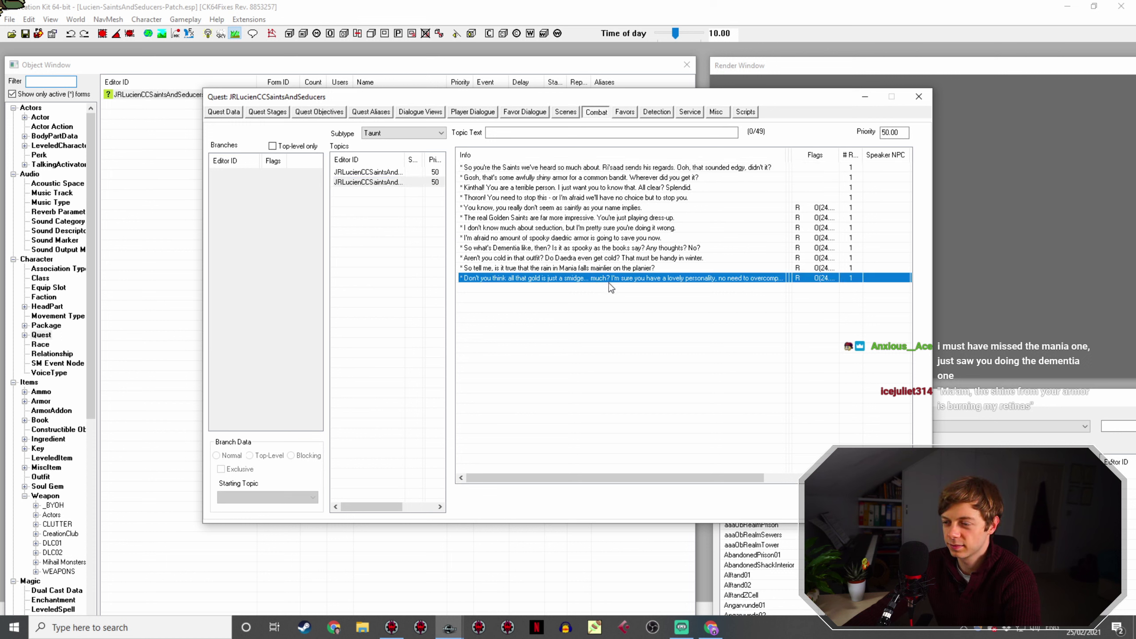
Step: Duplicate the gold personality taunt and replace its response with "That armor must take a lot of polishing. Or does Mummy do it for you?"
click(611, 290)
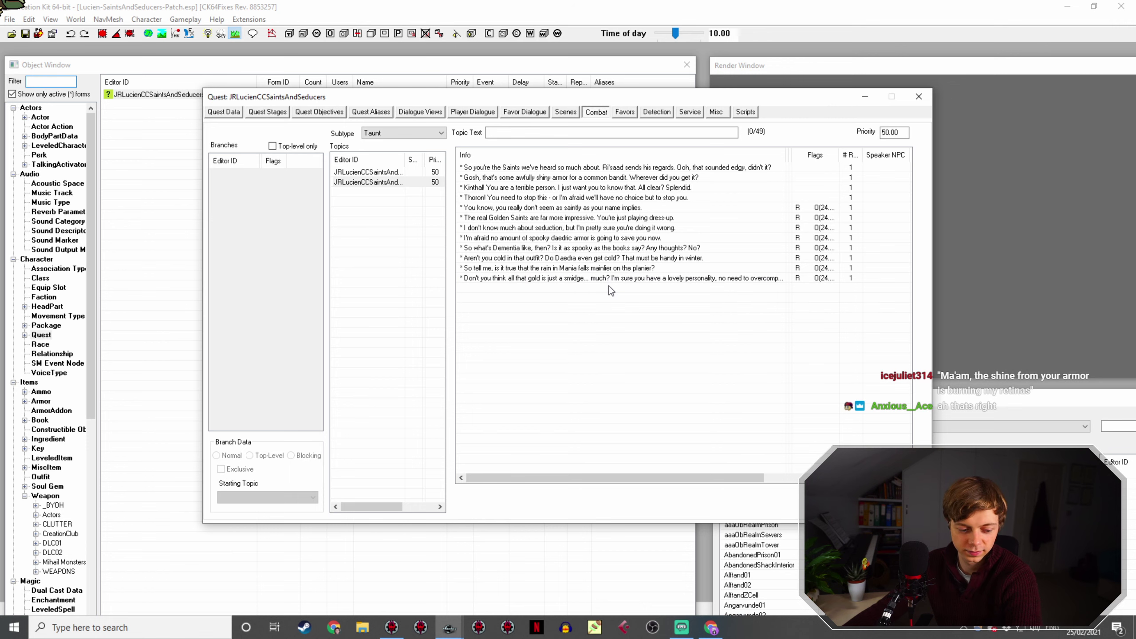
right_click(618, 278)
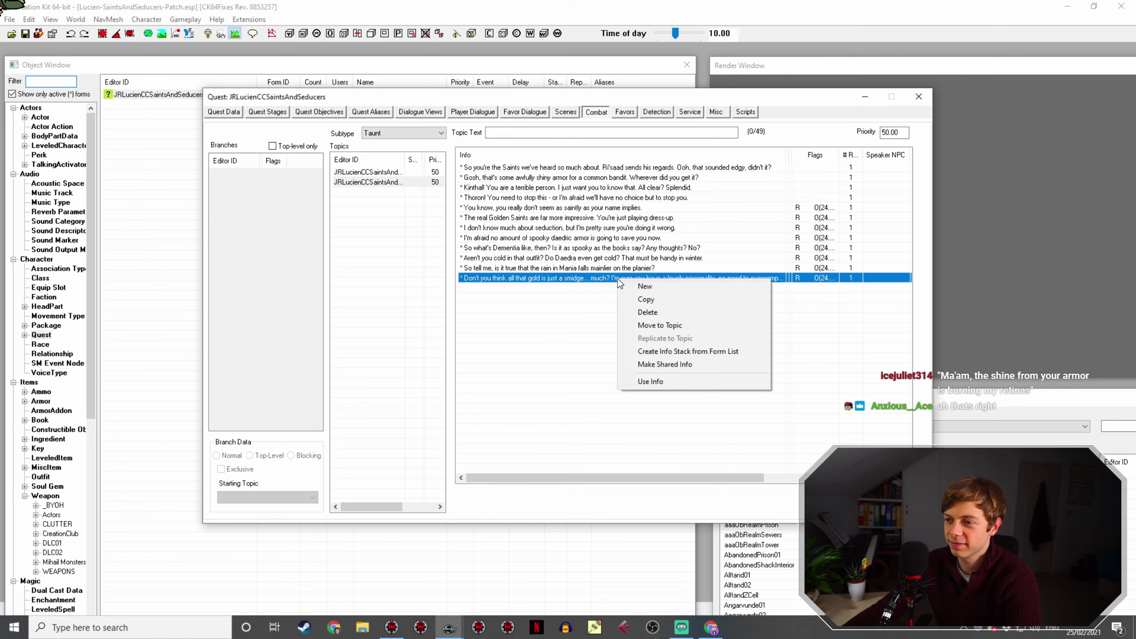
click(647, 300)
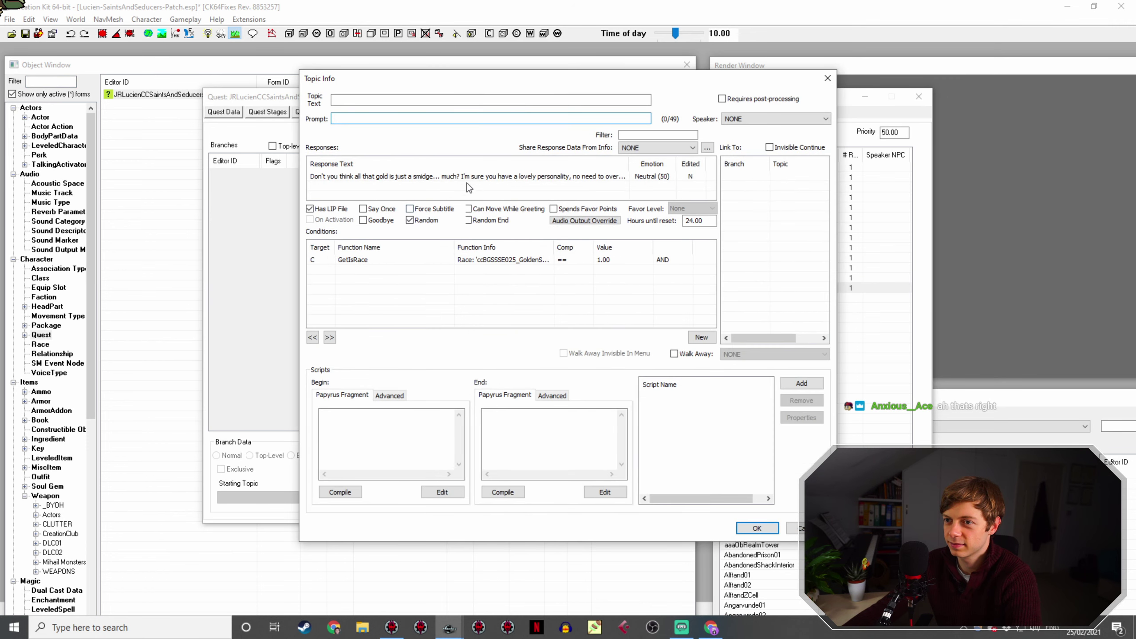
double_click(468, 187)
text(That armo)
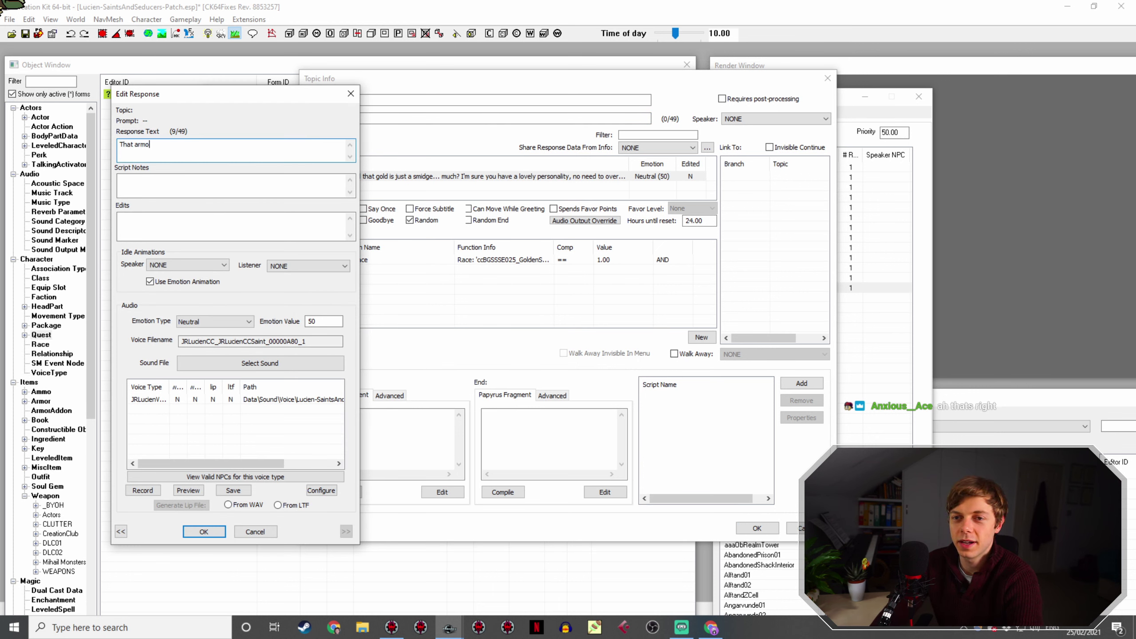
text(r must take a lot of po)
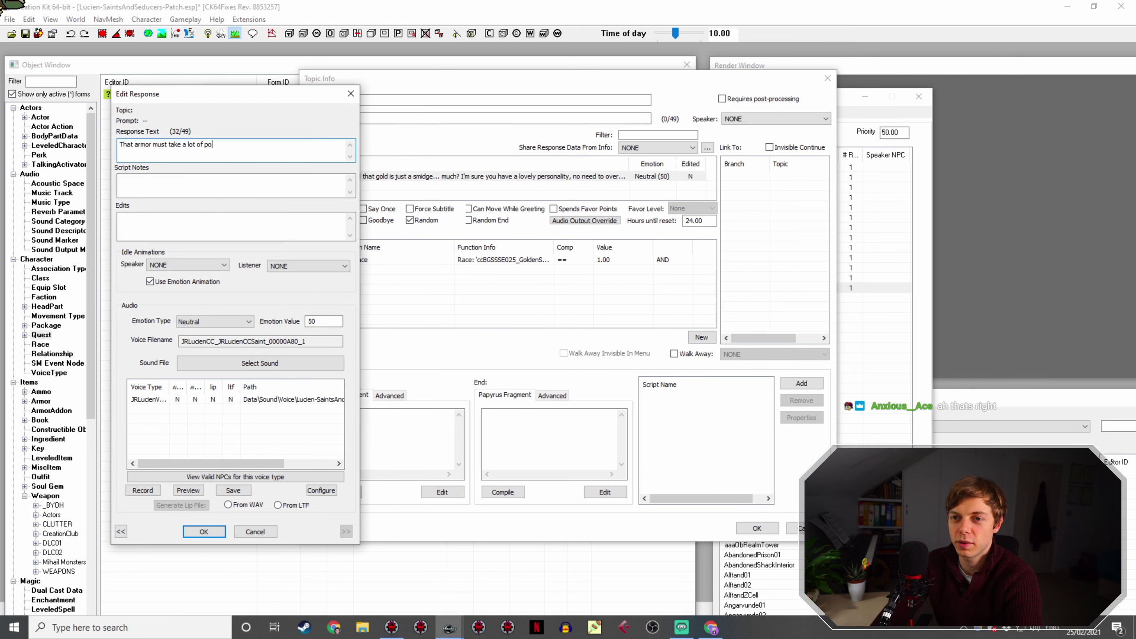
text(lishing. Or does Mummy do it for )
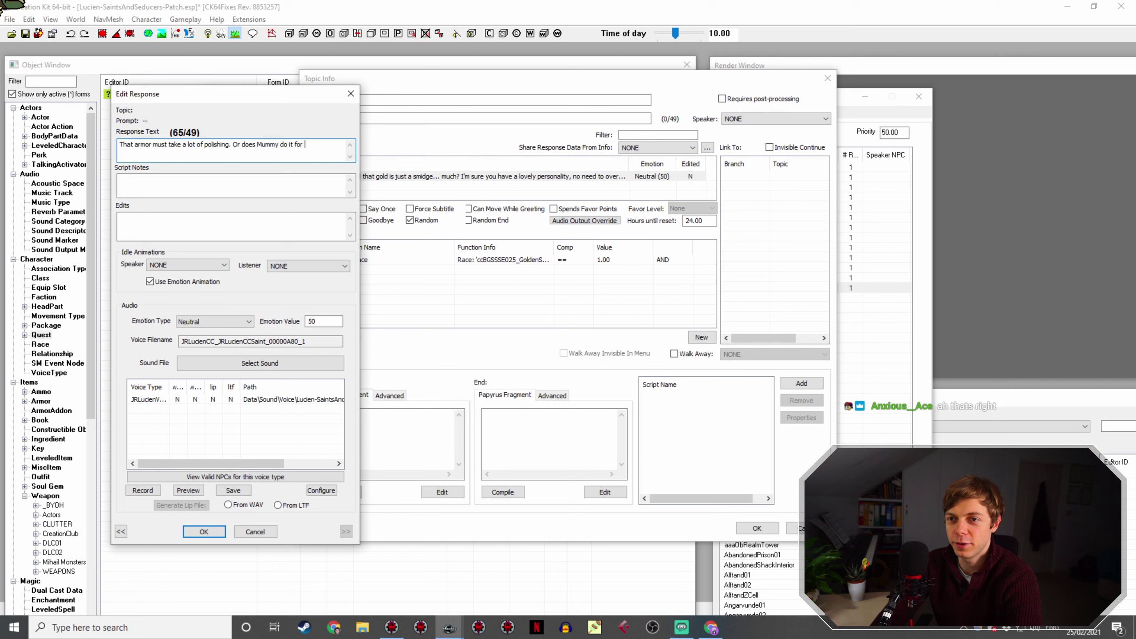
text(you?)
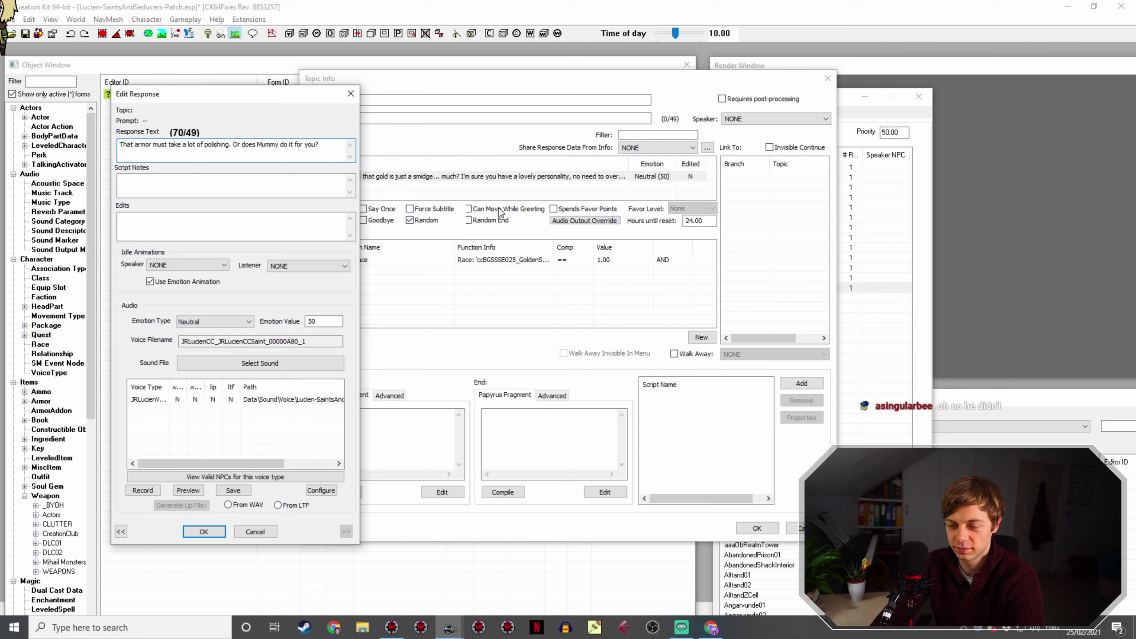
Step: Extend the response with "I know, I know, pot, kettle, black... couldn't resist though..." and save the new taunt
text(I know, I know, )
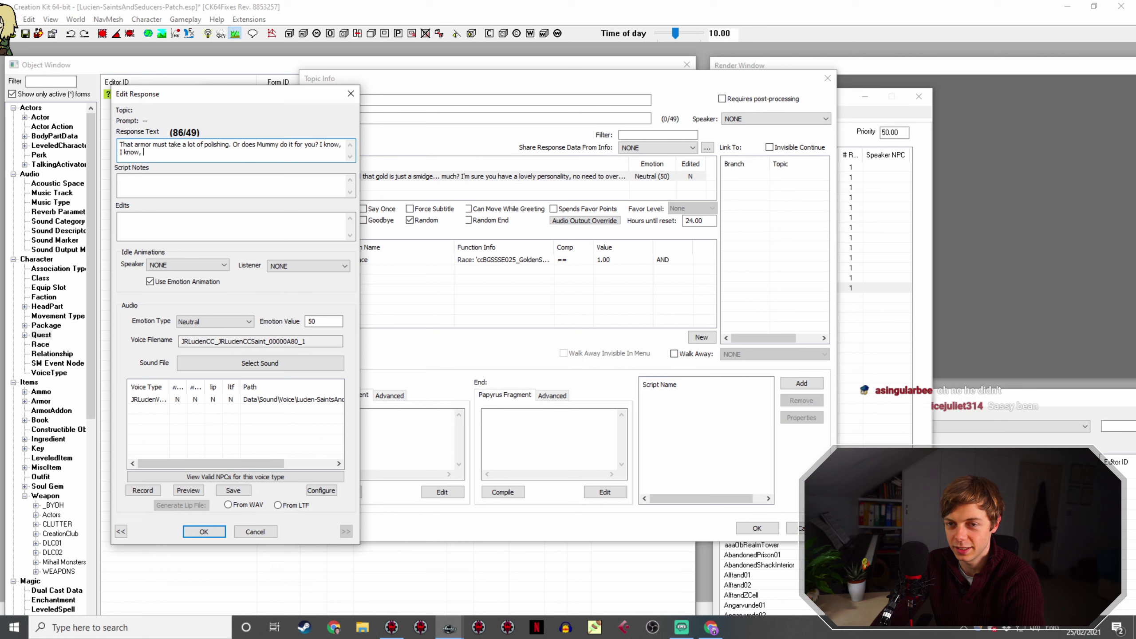
text(pot, kettle, black)
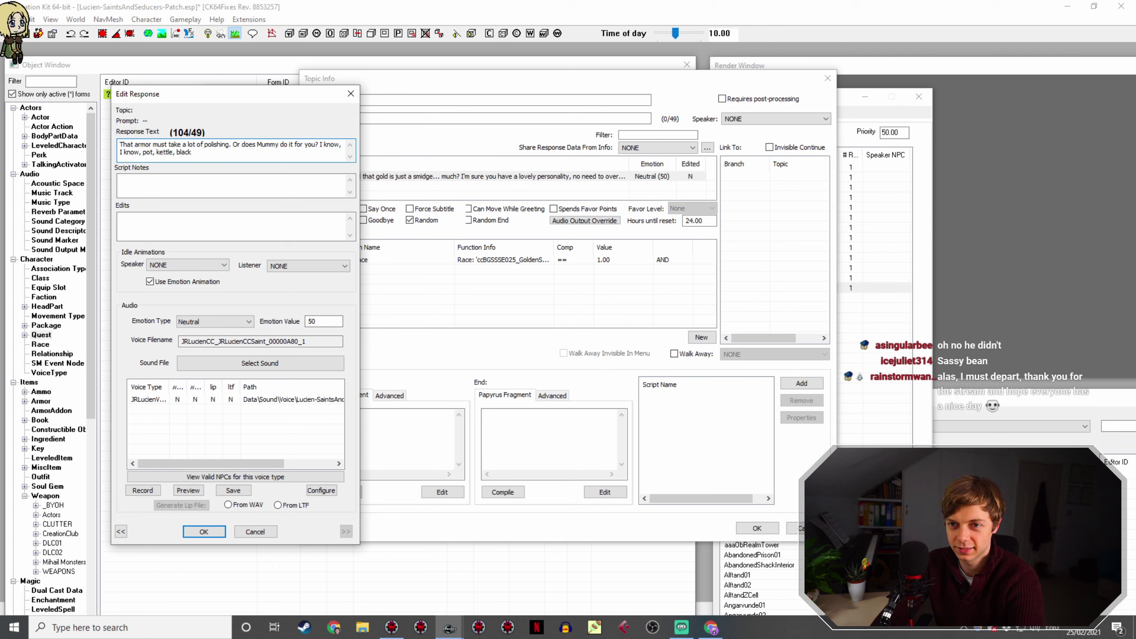
key(BackSpace)
key(BackSpace)
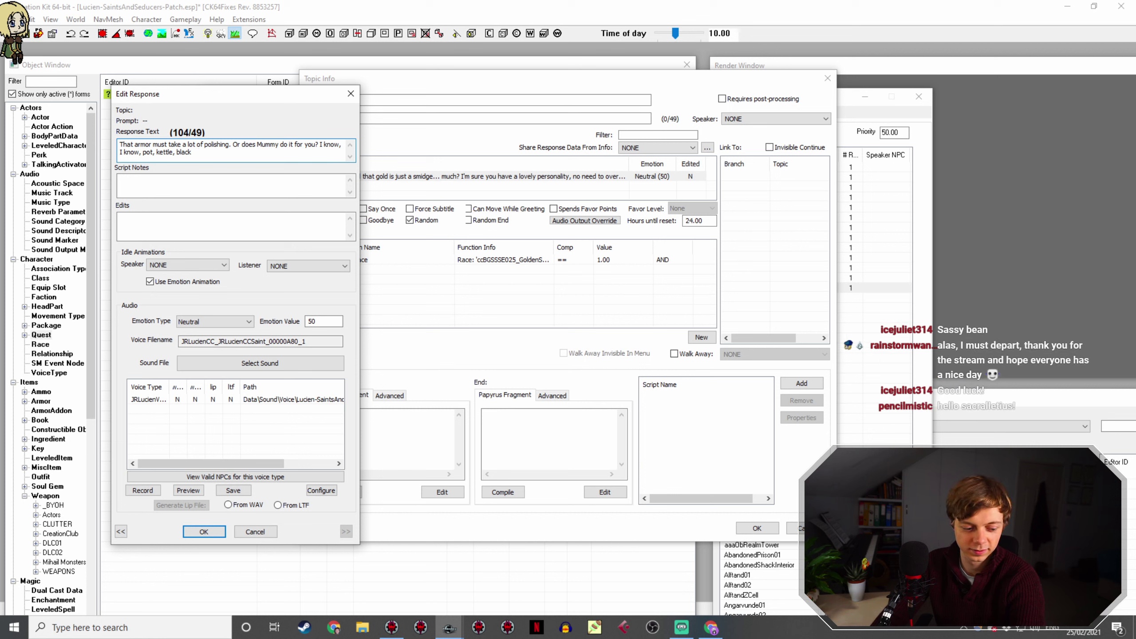
text(..)
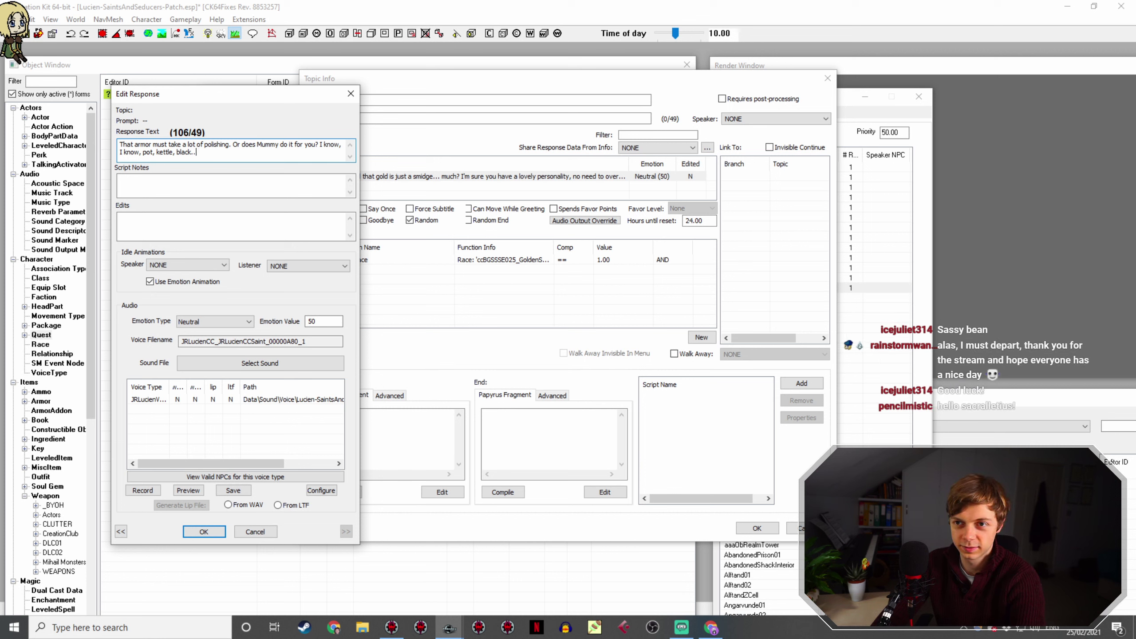
text(. couldn't resist though...)
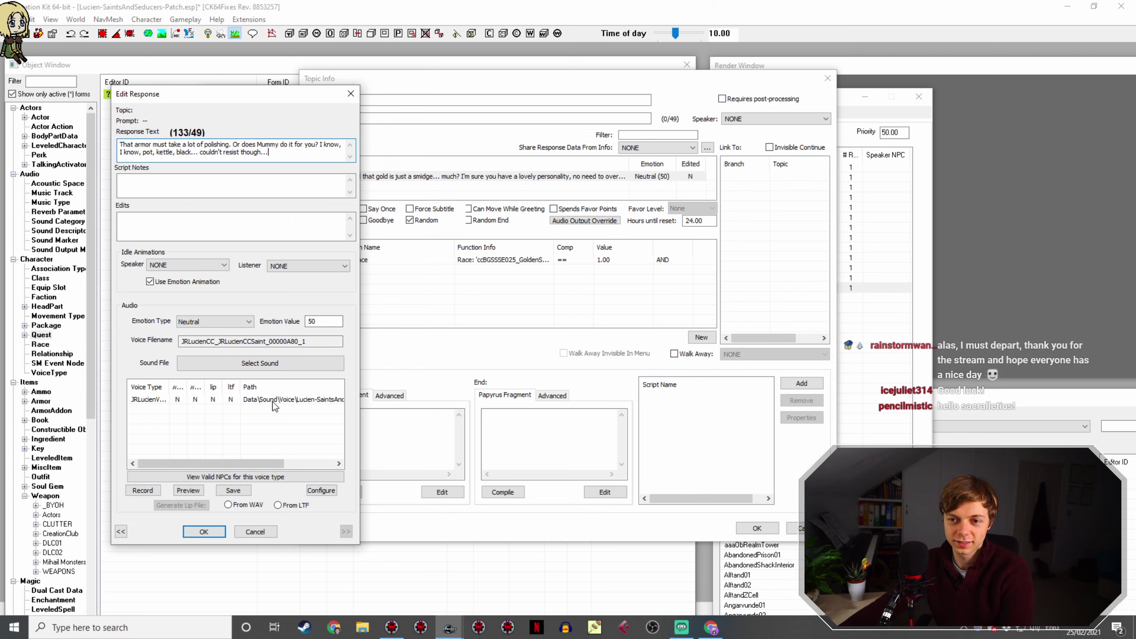
click(203, 532)
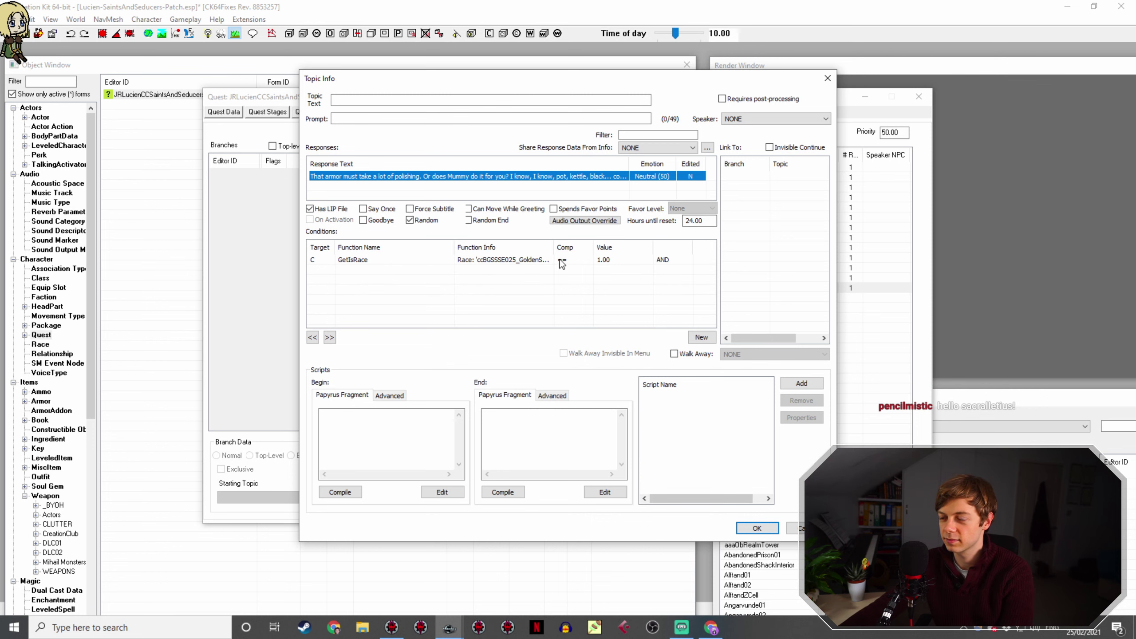
click(756, 527)
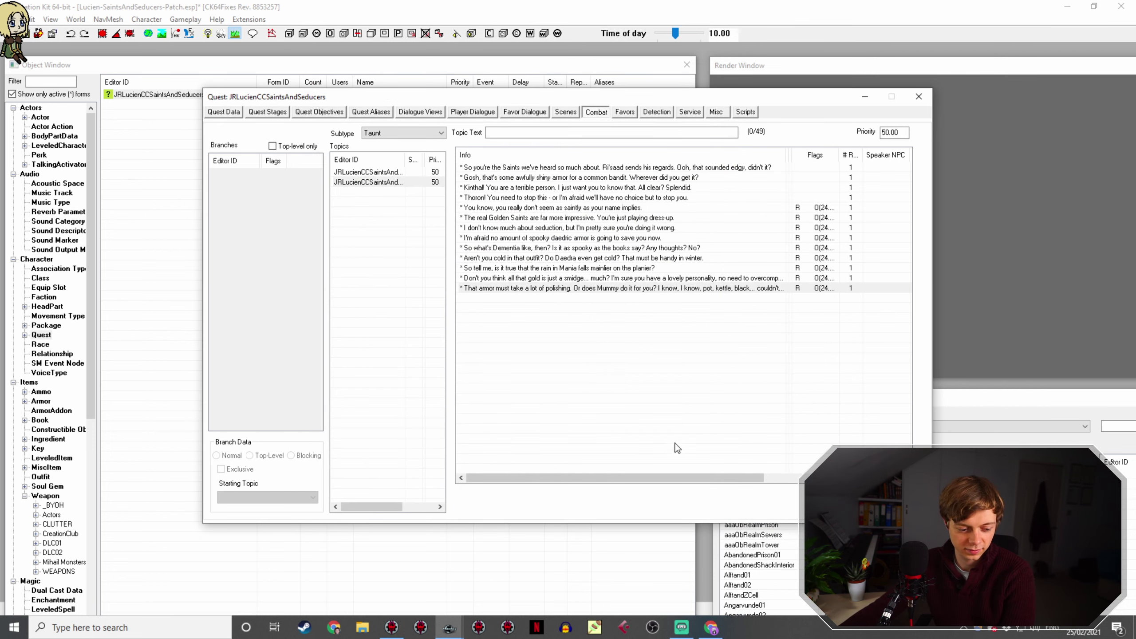
click(591, 278)
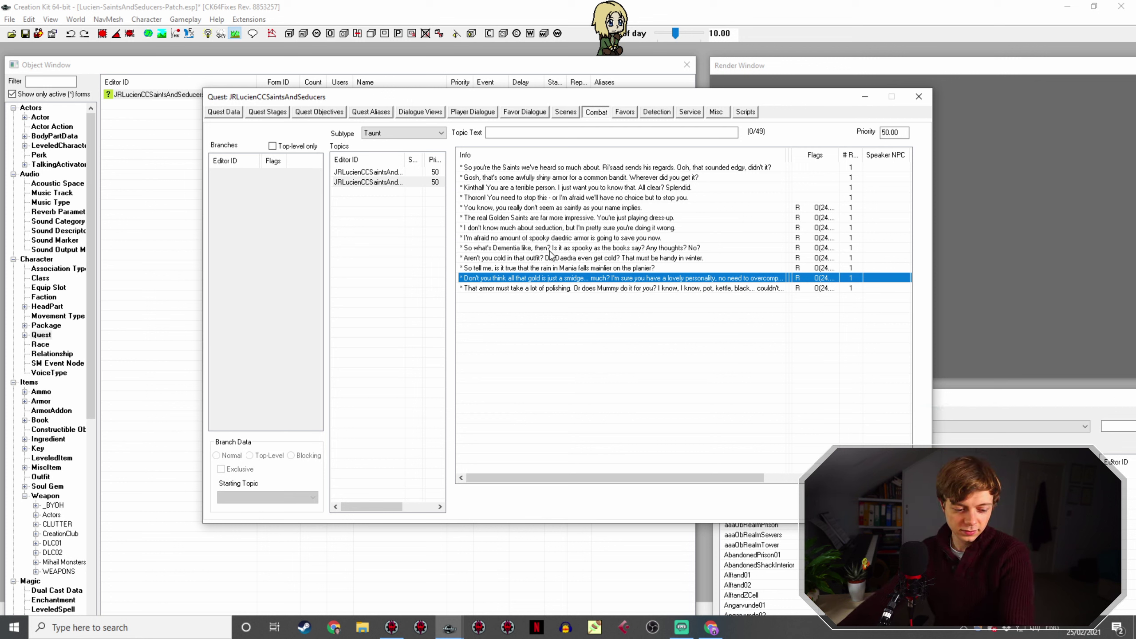
drag(536, 279, 534, 291)
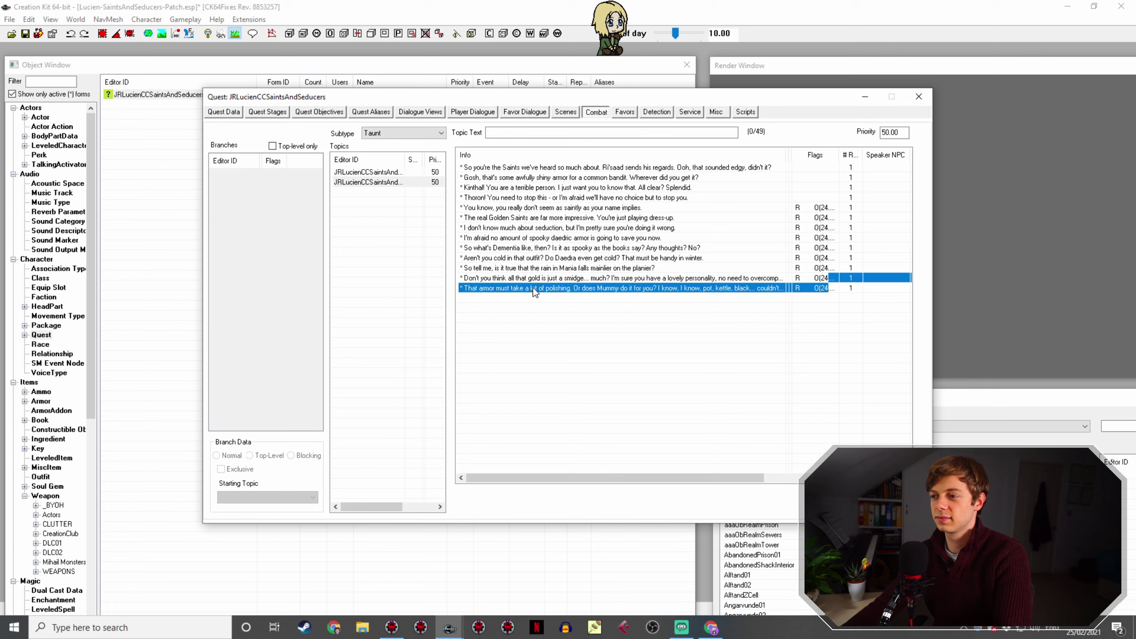
click(389, 203)
click(382, 183)
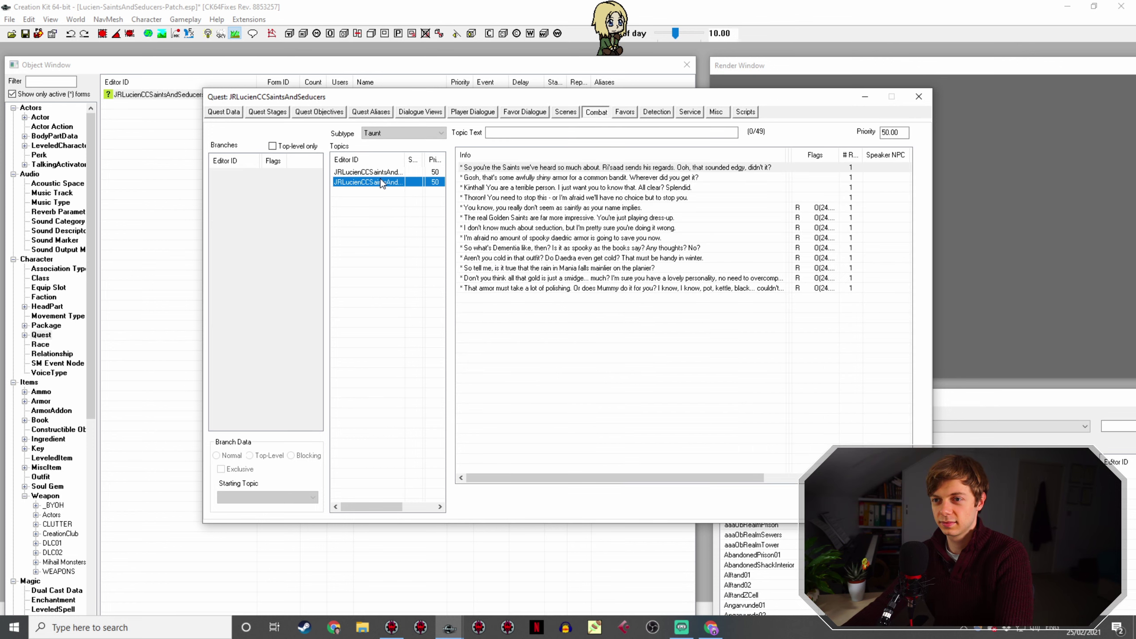
Step: Shorten the armor polishing taunt by removing everything after "Or does Mummy do it for you?" and save the line
double_click(742, 289)
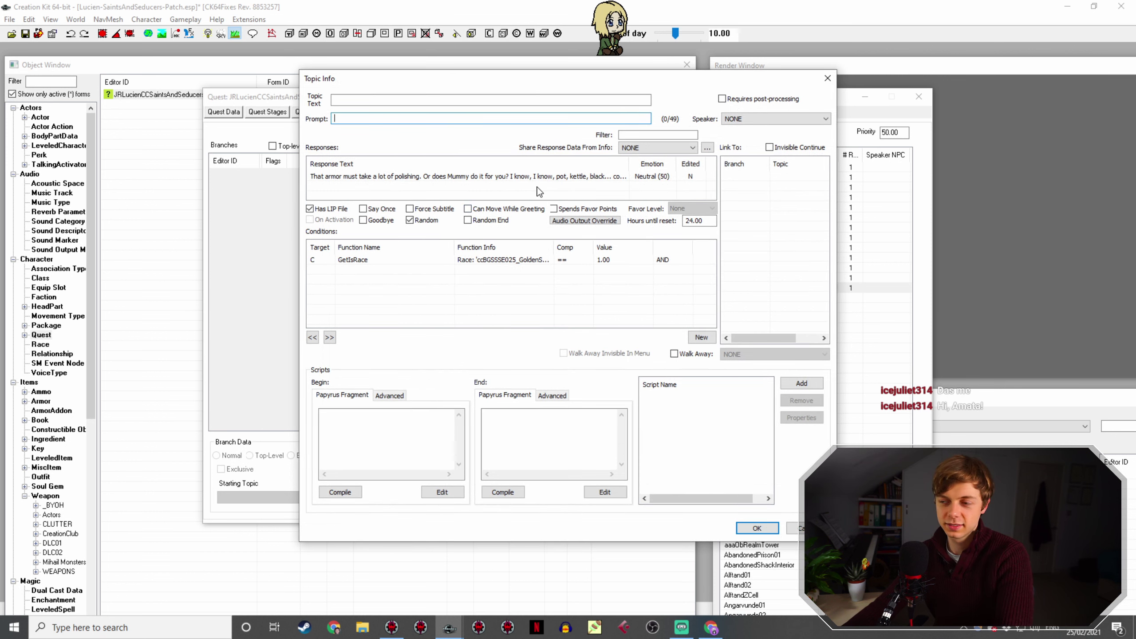
double_click(550, 178)
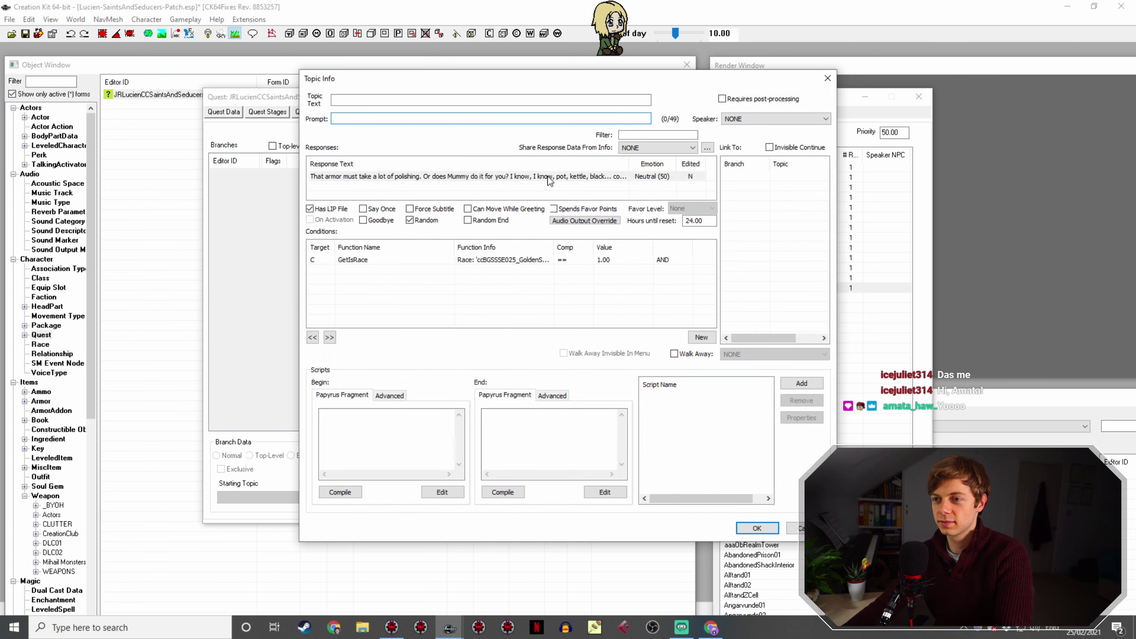
drag(291, 155, 322, 143)
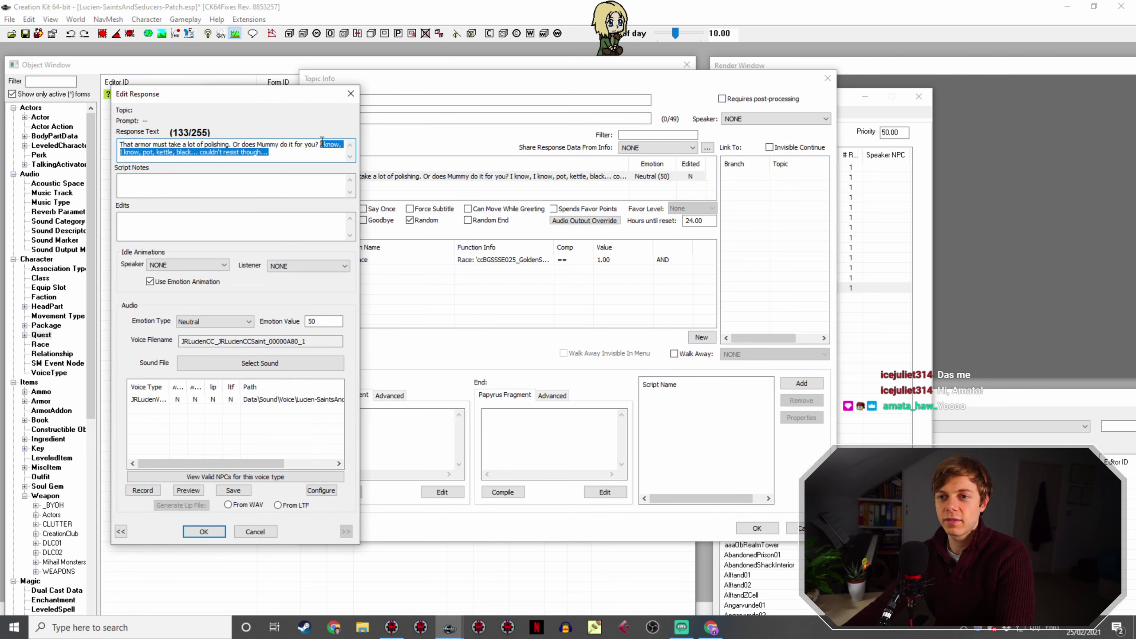
key(BackSpace)
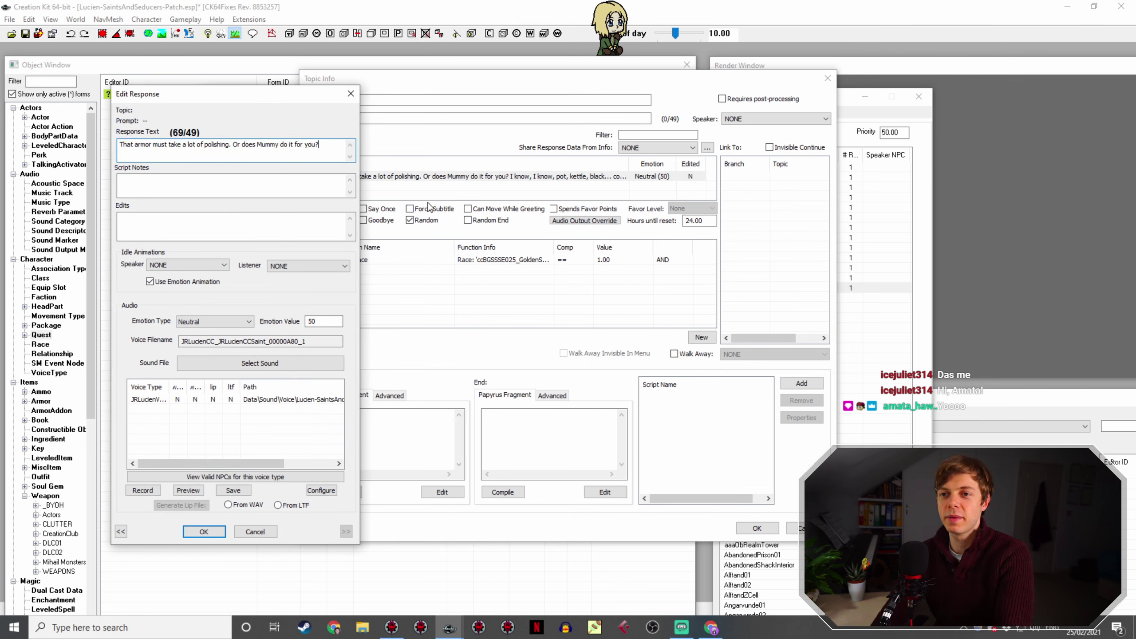
key(Return)
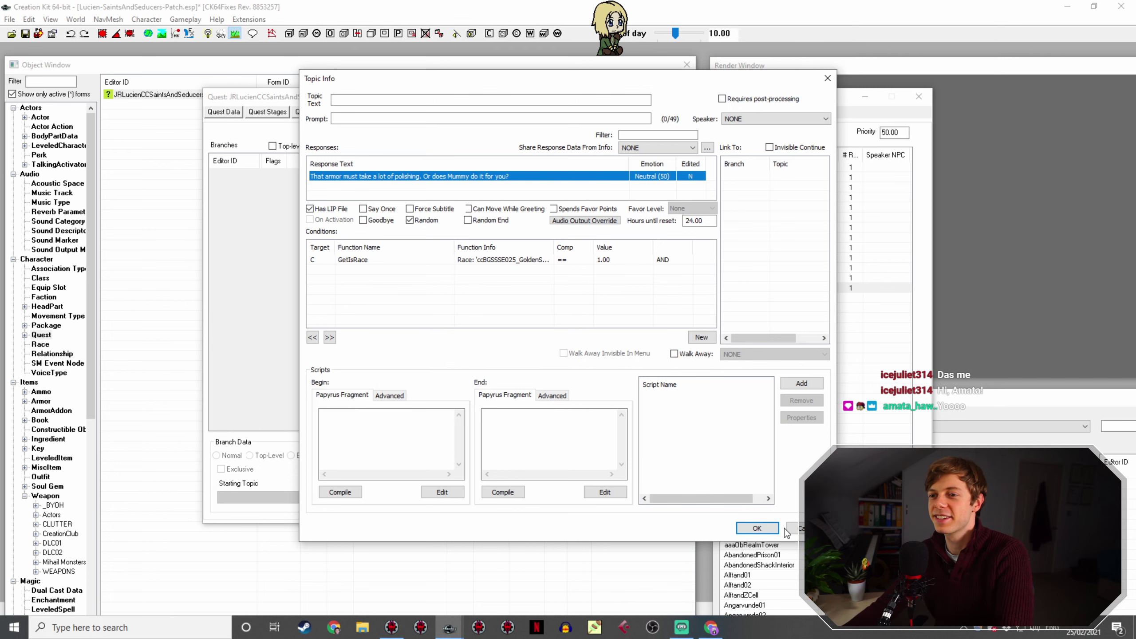
click(761, 527)
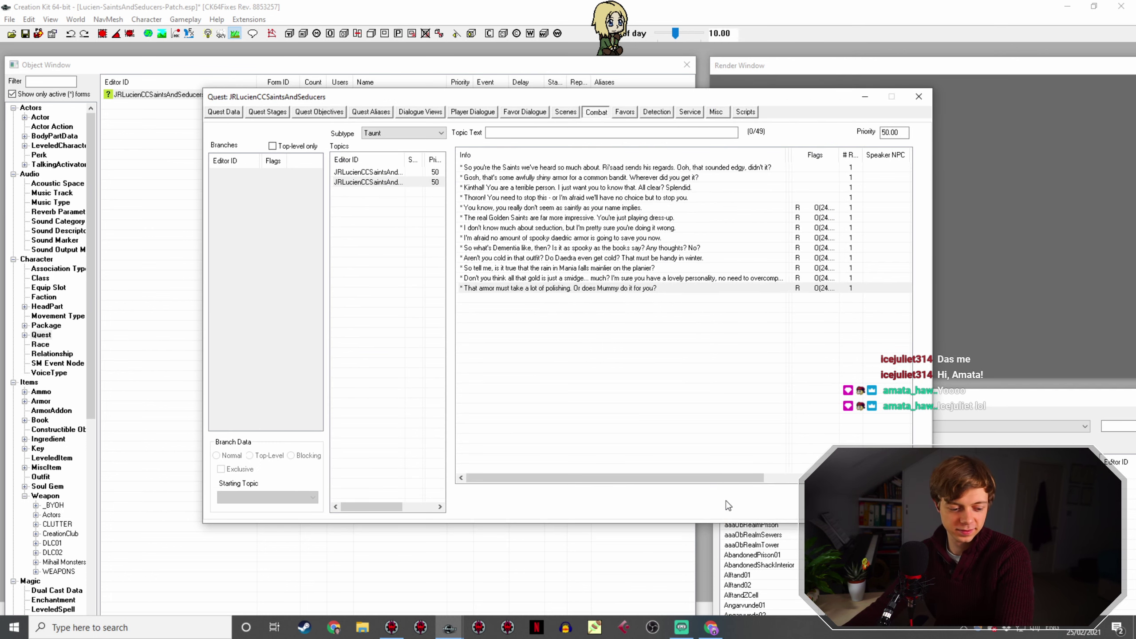
Step: Save and close the quest, and reopen JRLucienCCSaintsAndSeducers on its combat dialogue
click(521, 299)
key(Return)
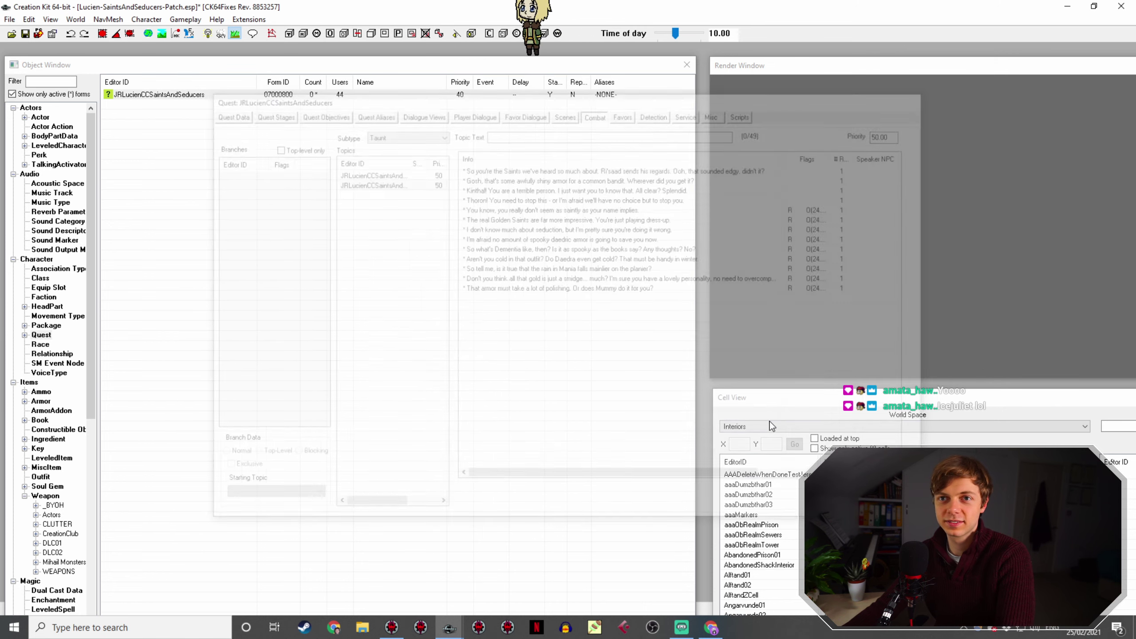
double_click(144, 95)
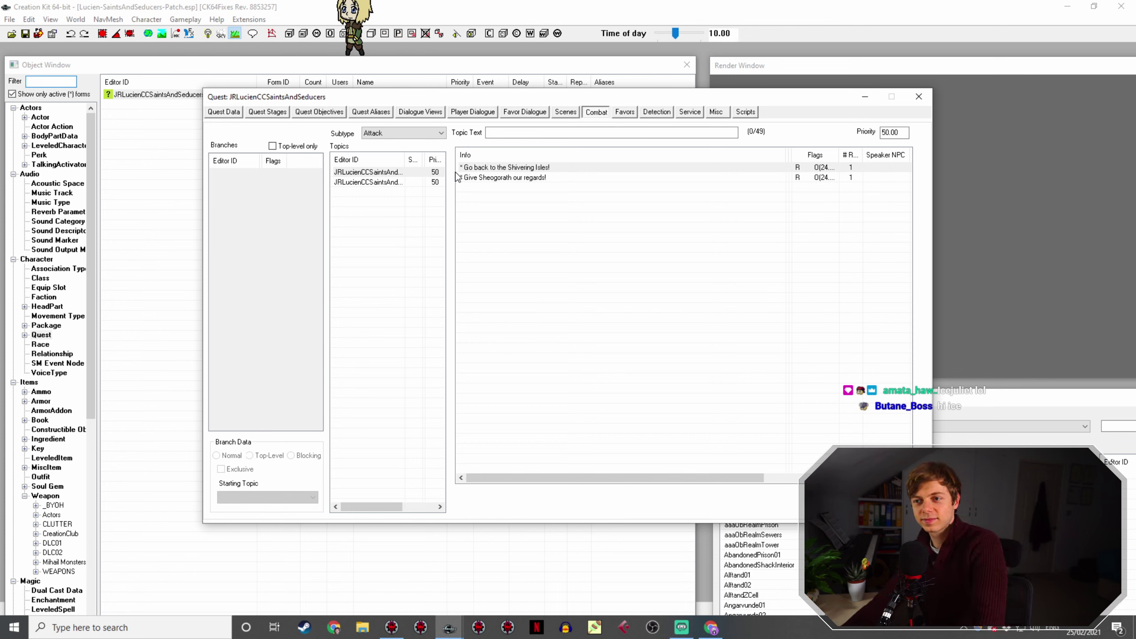
Step: Switch to Chrome and look through the creature and NPC lists on the UESP Saints & Seducers page
click(712, 628)
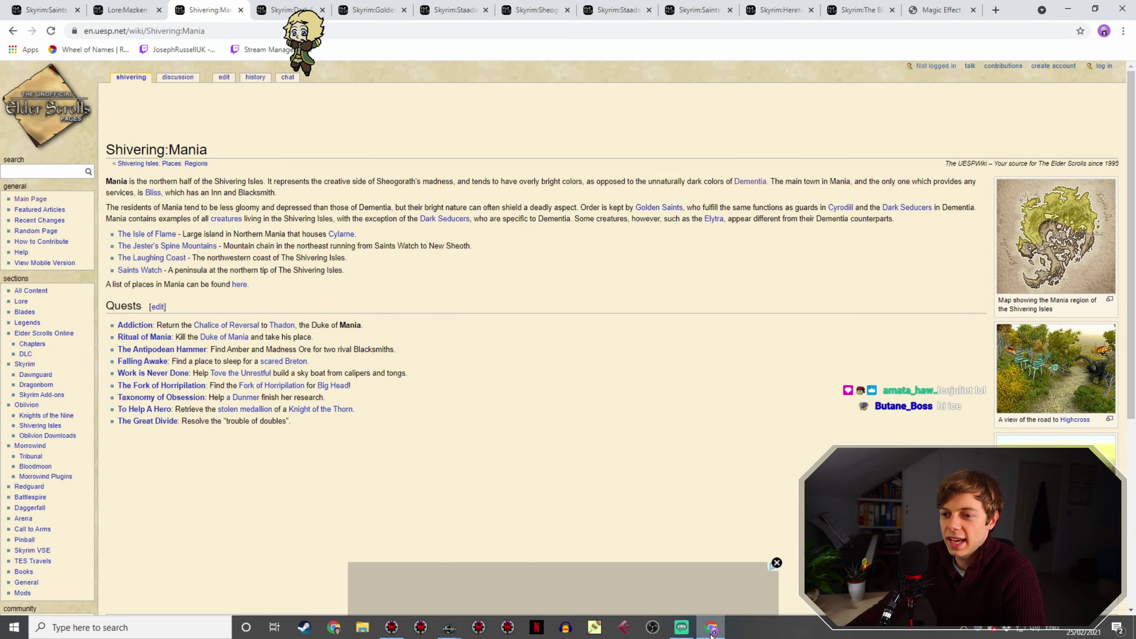
click(45, 9)
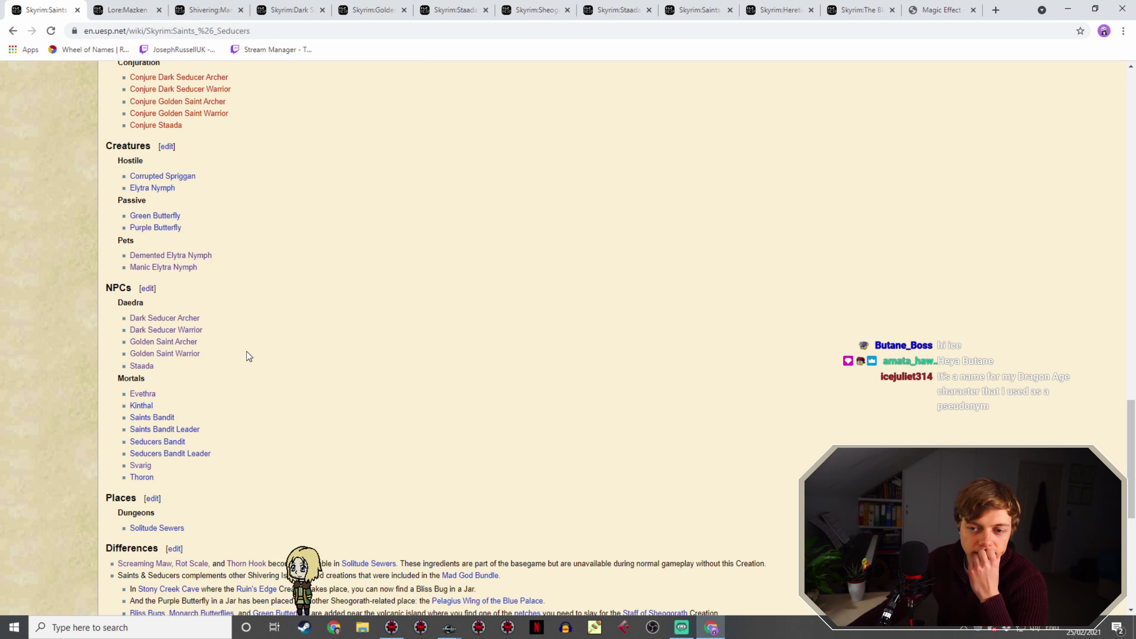
scroll(215, 403, down, 1)
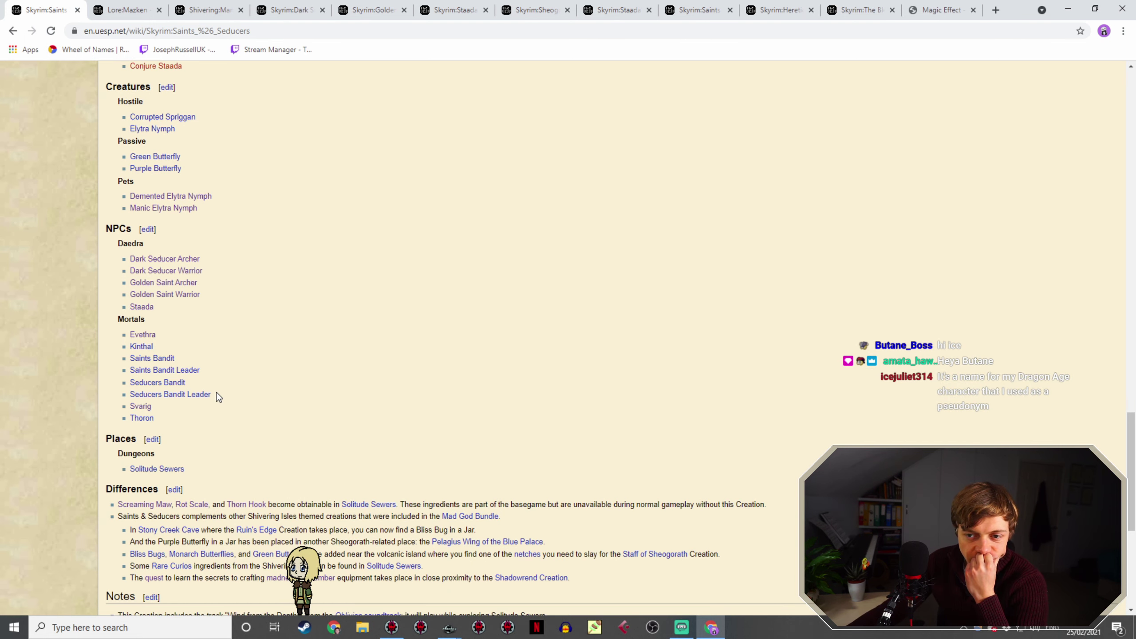
scroll(290, 386, up, 2)
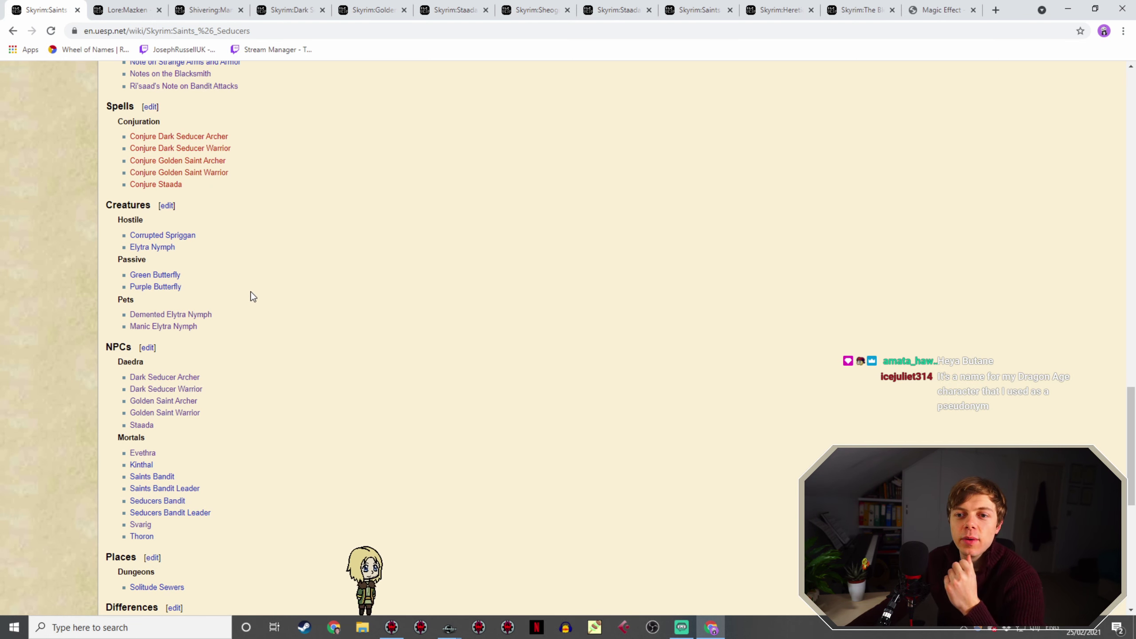
Step: Open the Corrupted Spriggan and Elytra Nymph wiki pages in separate new tabs
right_click(168, 235)
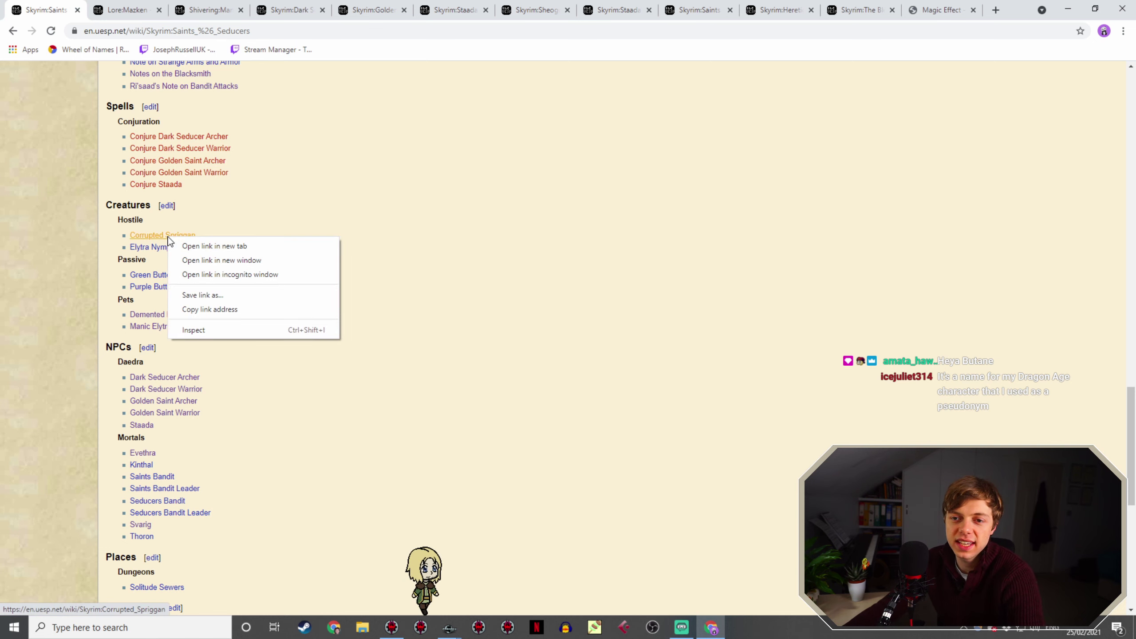
click(175, 247)
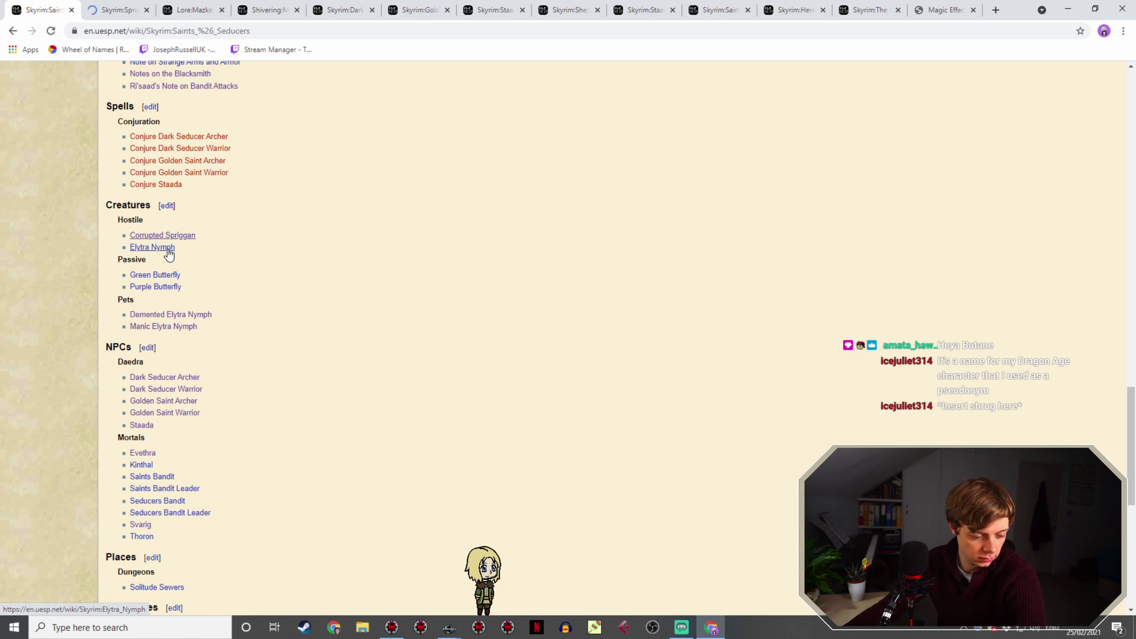
right_click(169, 250)
click(183, 260)
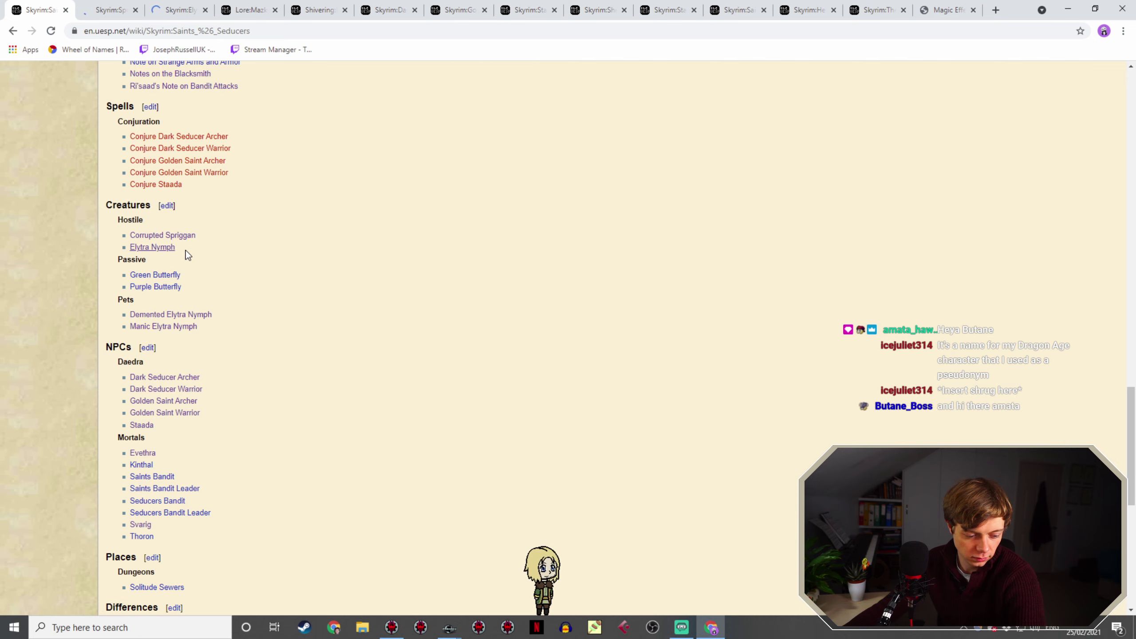
Step: Examine the Corrupted Spriggan entry and the gallery on the Spriggan wiki page
click(107, 5)
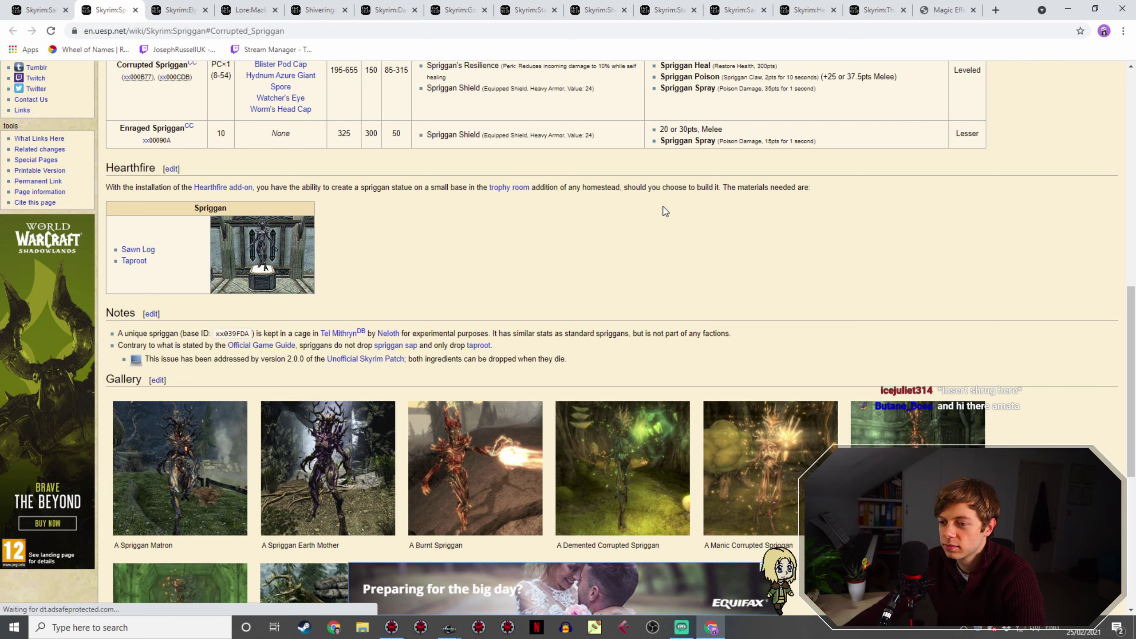
scroll(663, 206, down, 3)
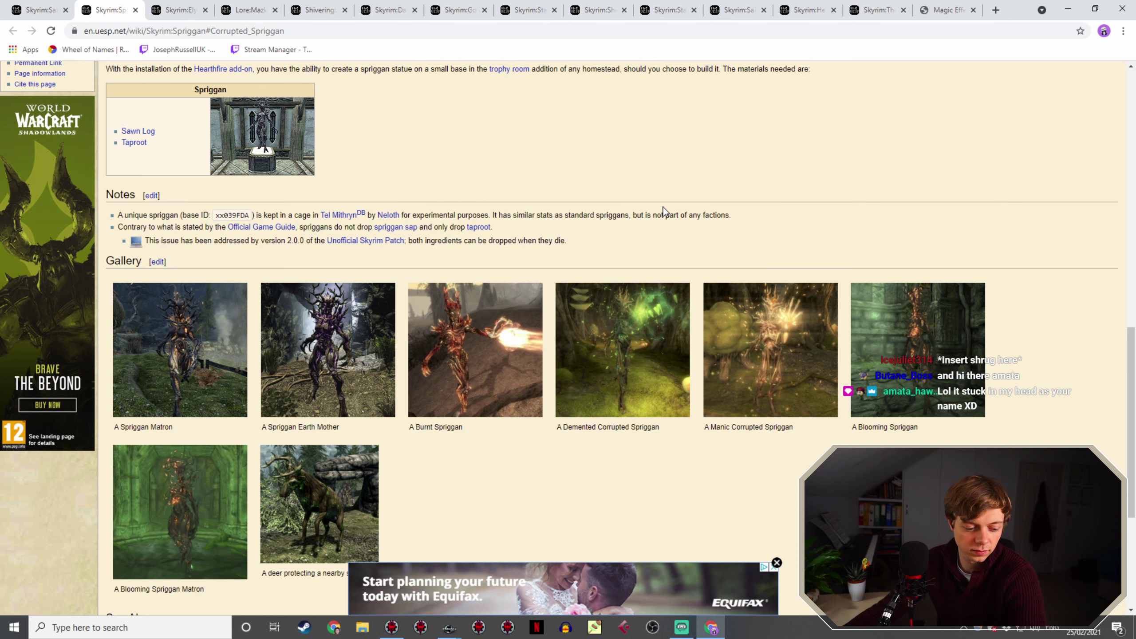
scroll(664, 207, up, 4)
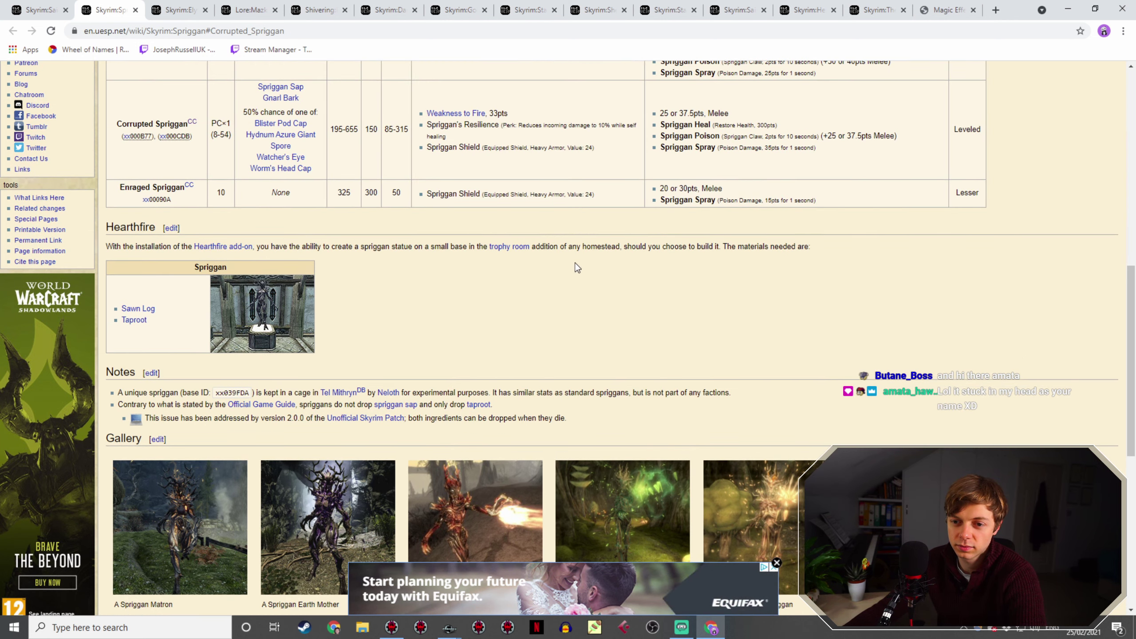
Step: Switch to Creation Kit, duplicate the last taunt line about polishing armor, and open the copy for editing
click(177, 10)
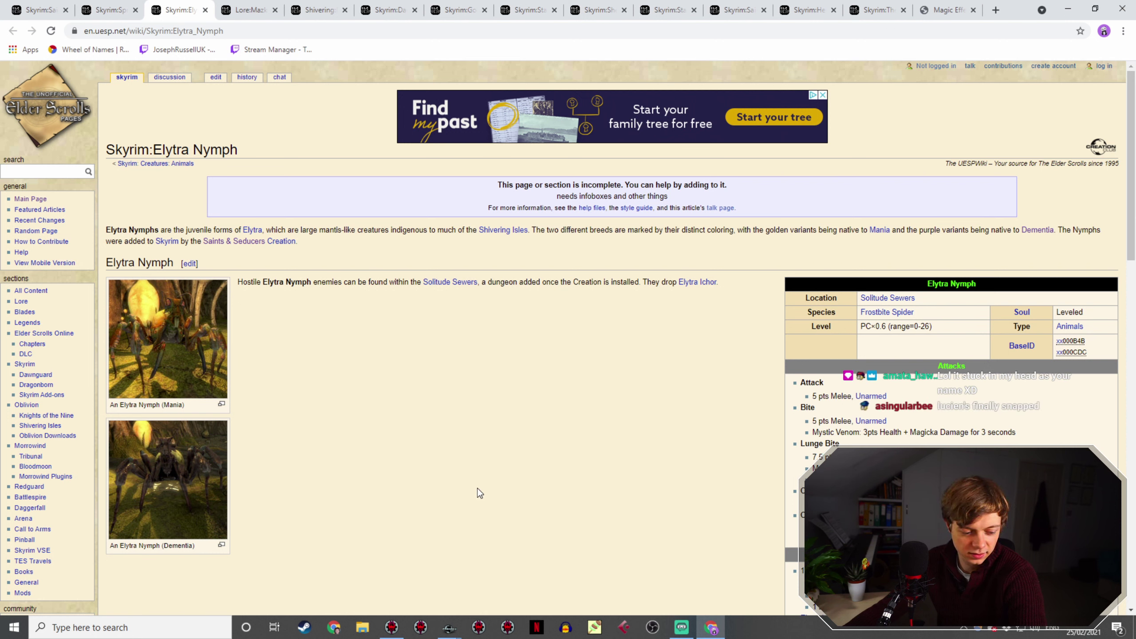
click(450, 629)
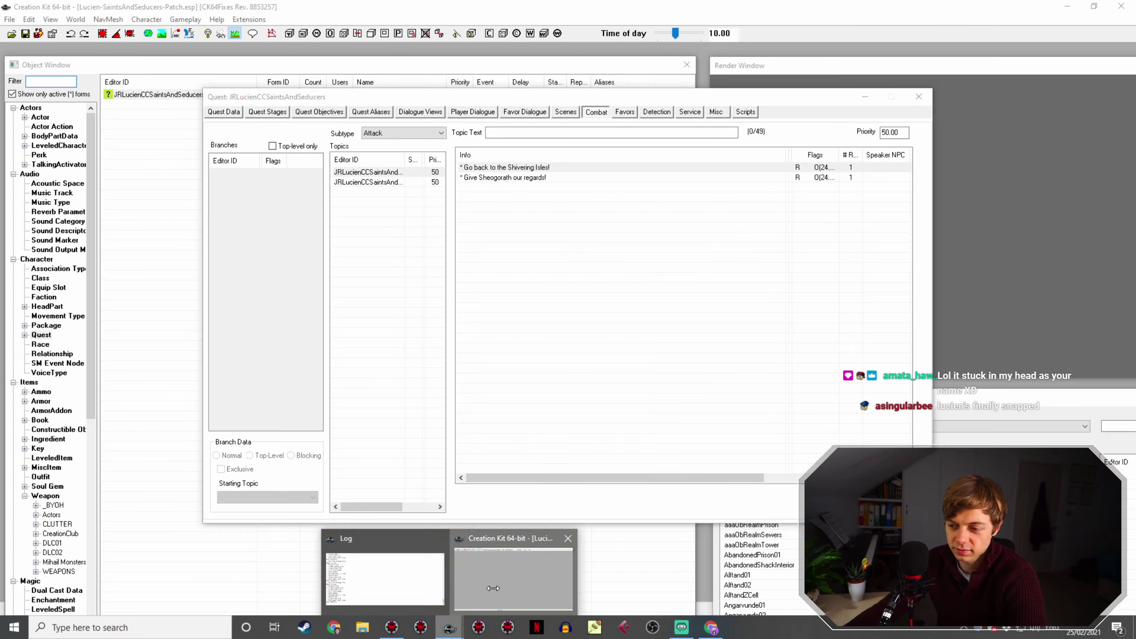
click(513, 580)
click(389, 182)
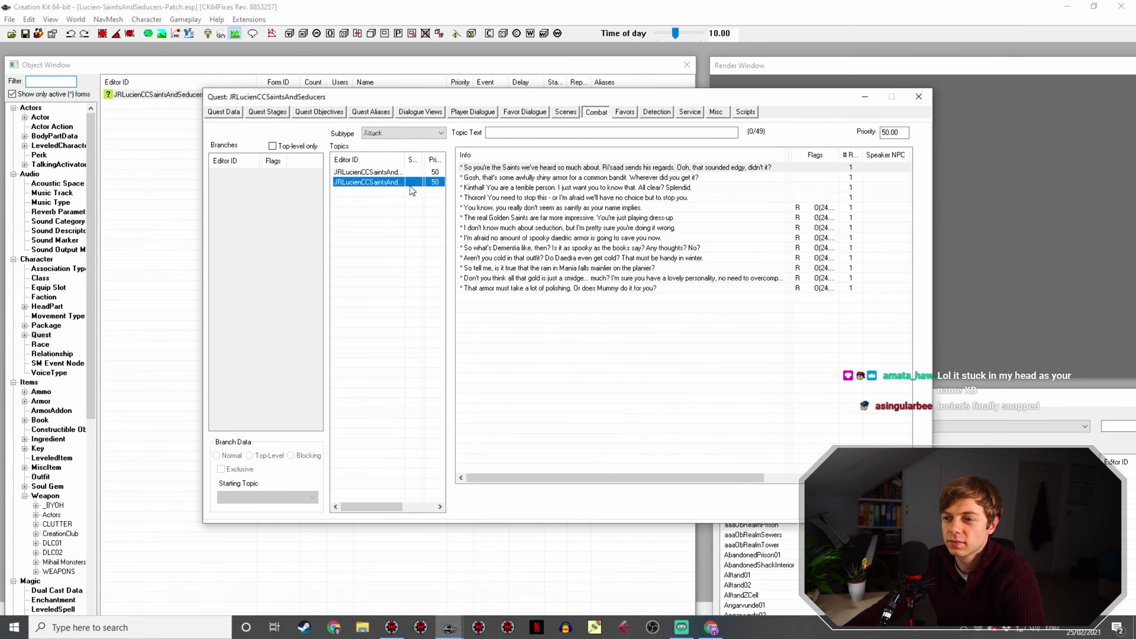
right_click(548, 287)
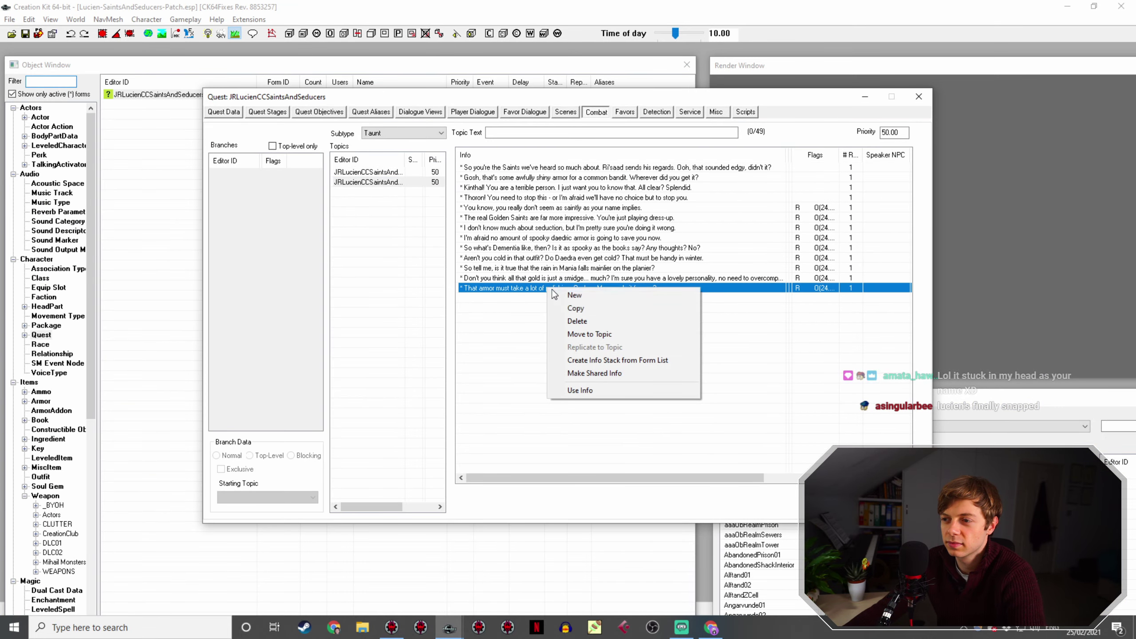
click(580, 309)
double_click(572, 299)
Step: Replace the copied taunt's response text with "You really don't look healthy. Poor thing."
double_click(441, 176)
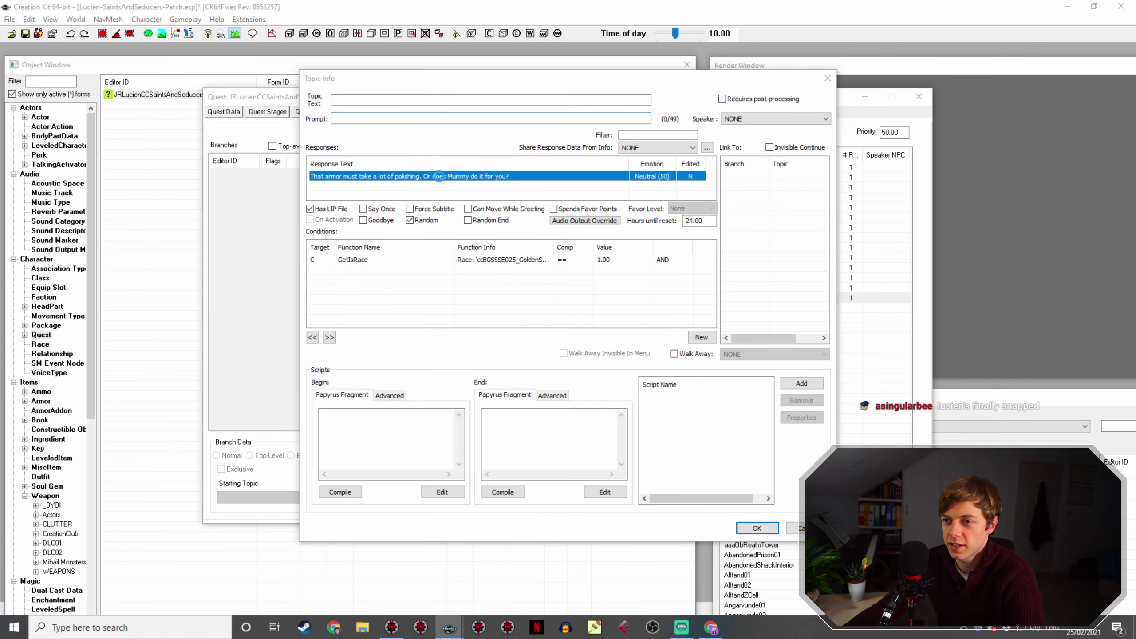
text(y)
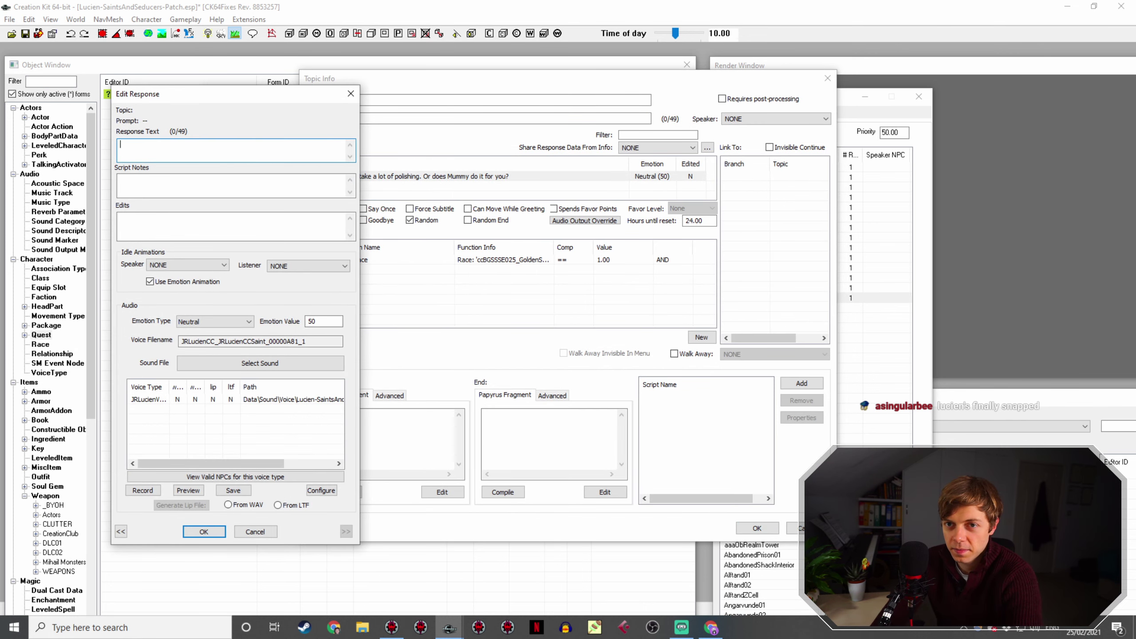
text(ou really don't lo)
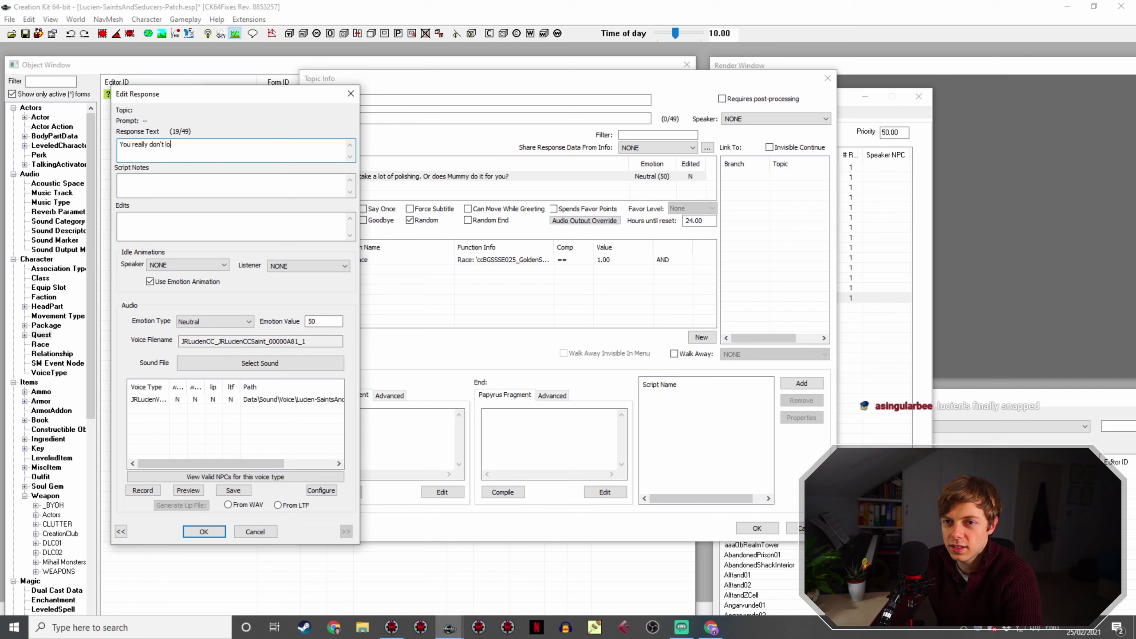
text(ok healthy. Poor thing.)
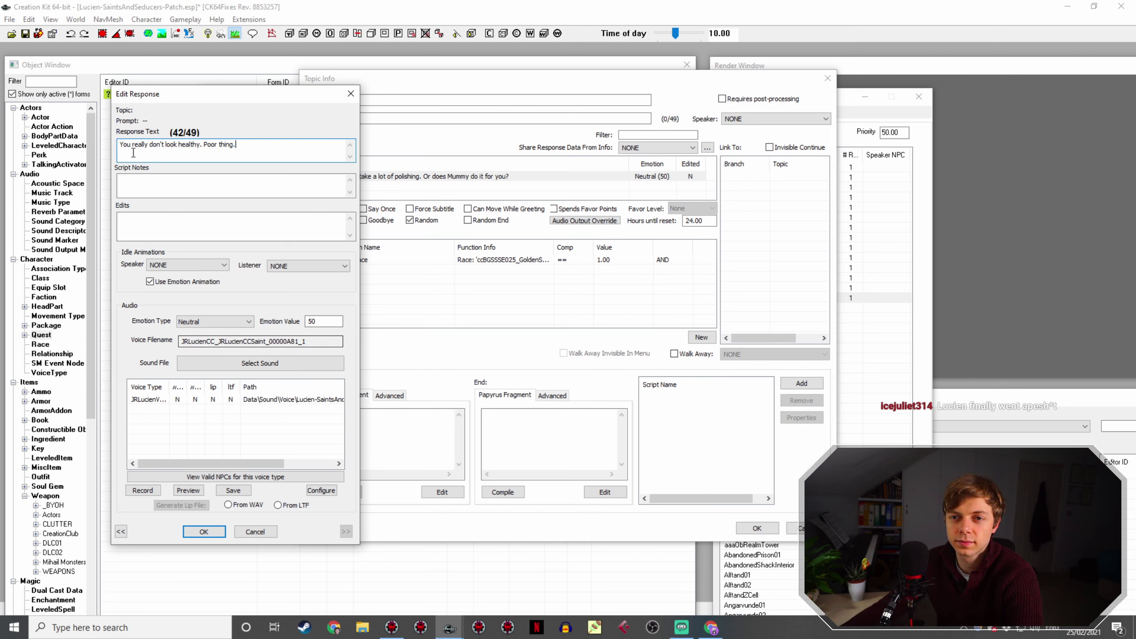
click(204, 532)
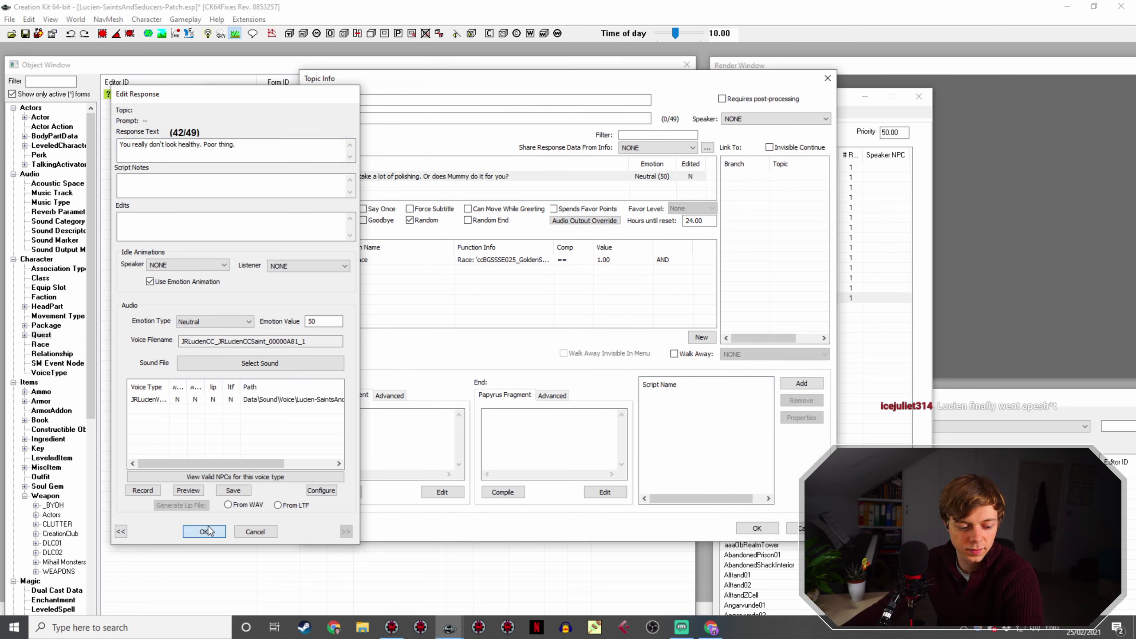
Step: Set the taunt's GetIsRace condition to the race ccBGSSSE025_CorruptedSprigganRaceDementia
double_click(526, 259)
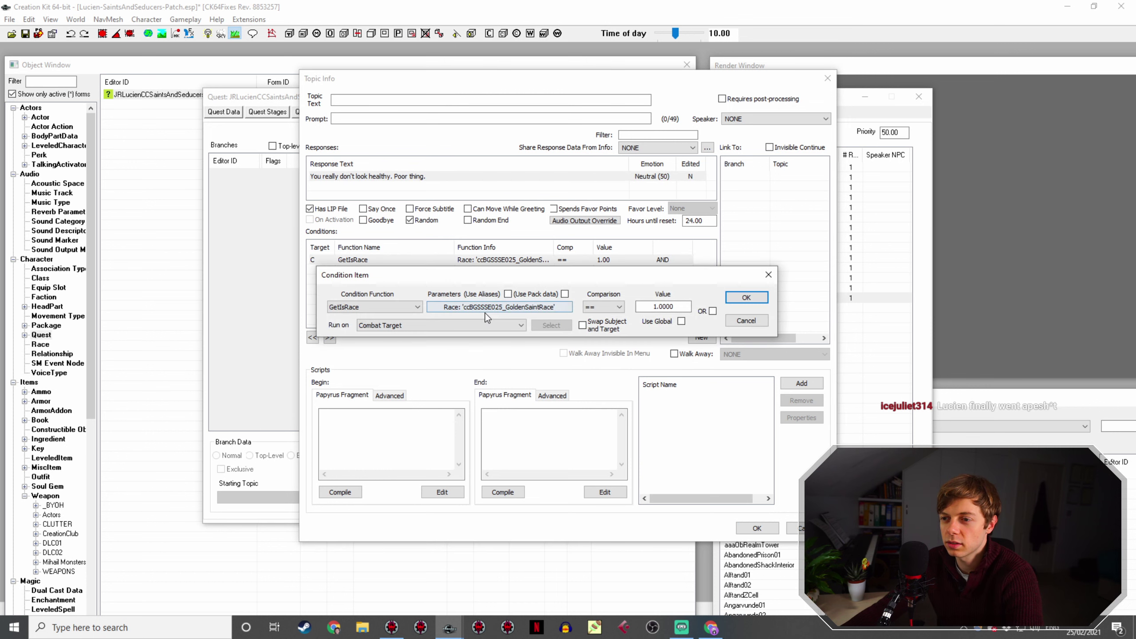
click(499, 307)
click(475, 349)
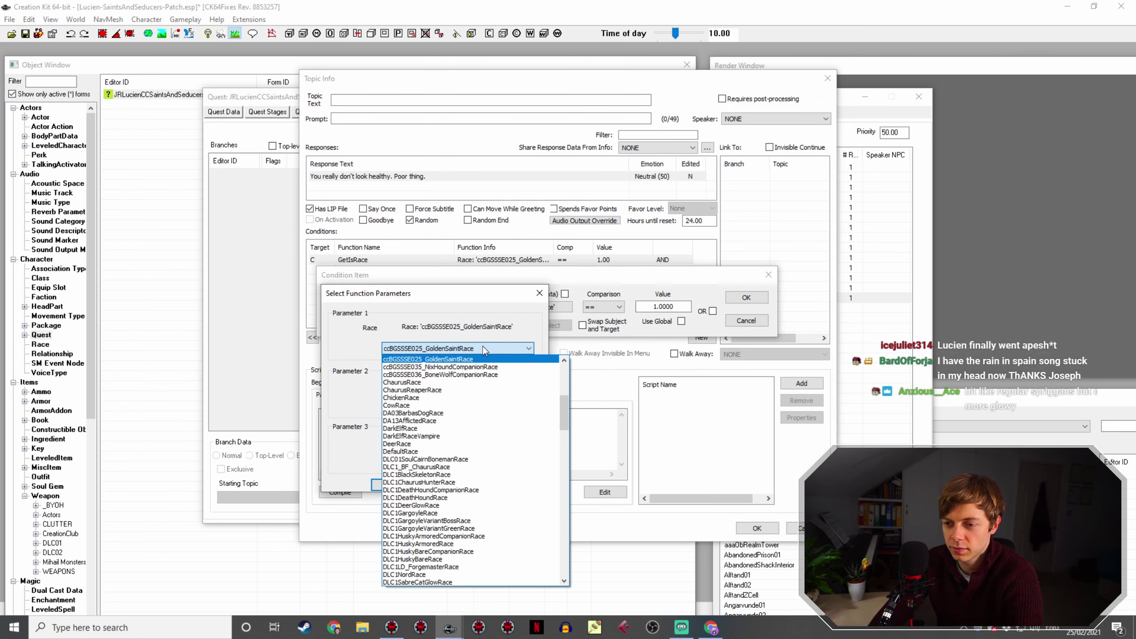
scroll(458, 393, up, 3)
scroll(458, 393, up, 3)
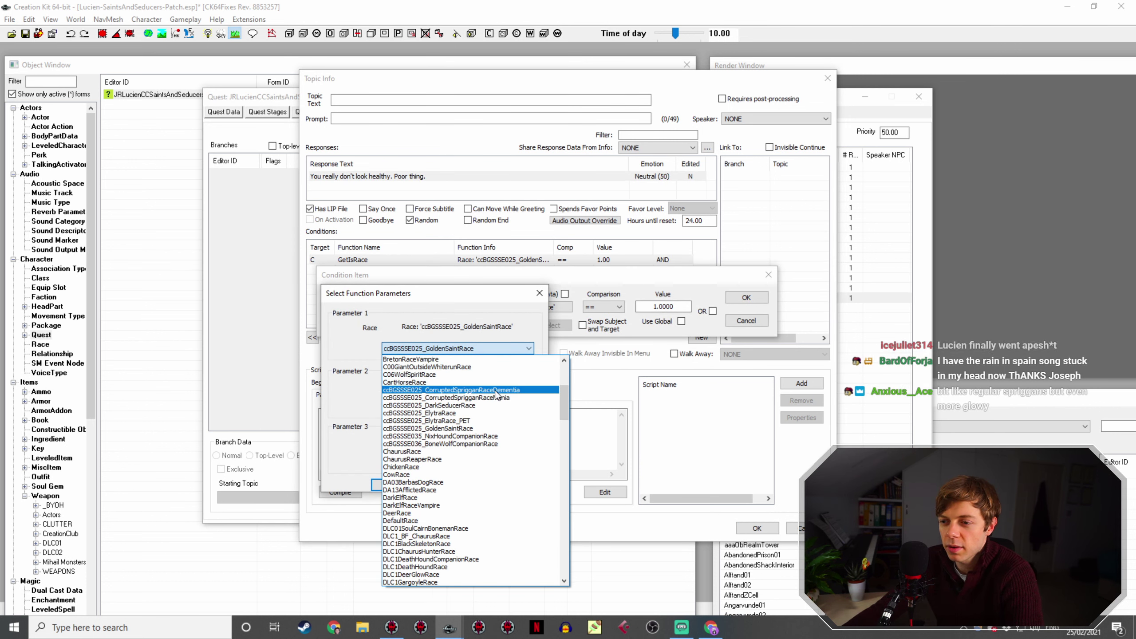
click(457, 391)
click(404, 487)
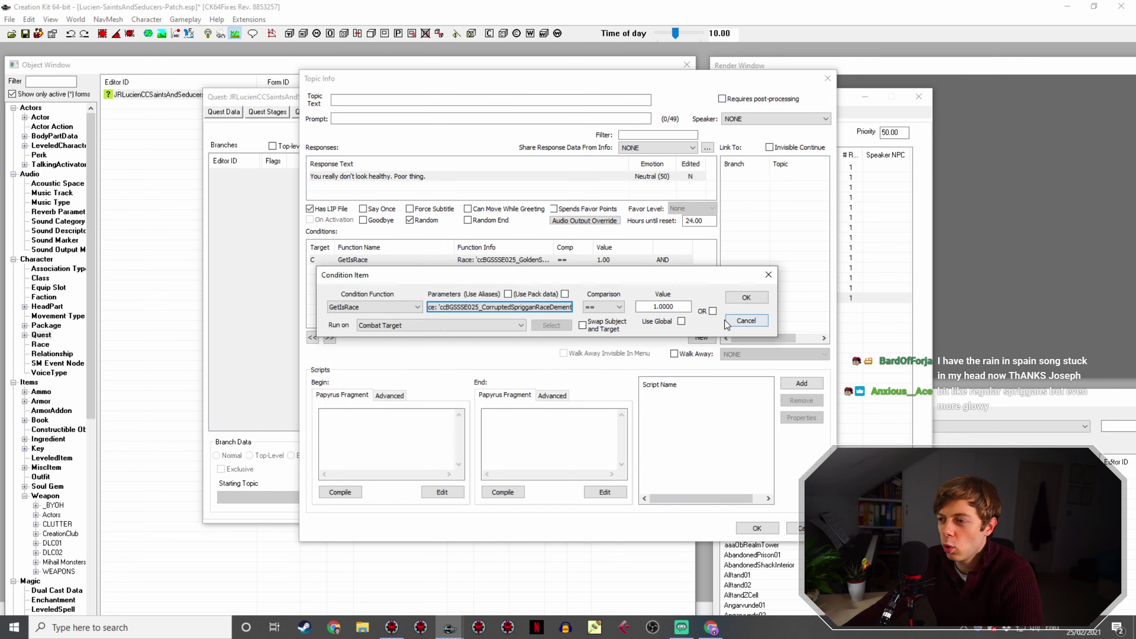
click(745, 301)
Step: Add a second GetIsRace condition for ccBGSSSE025_CorruptedSprigganRaceMania, combined with OR, and confirm the taunt info
right_click(601, 263)
click(604, 274)
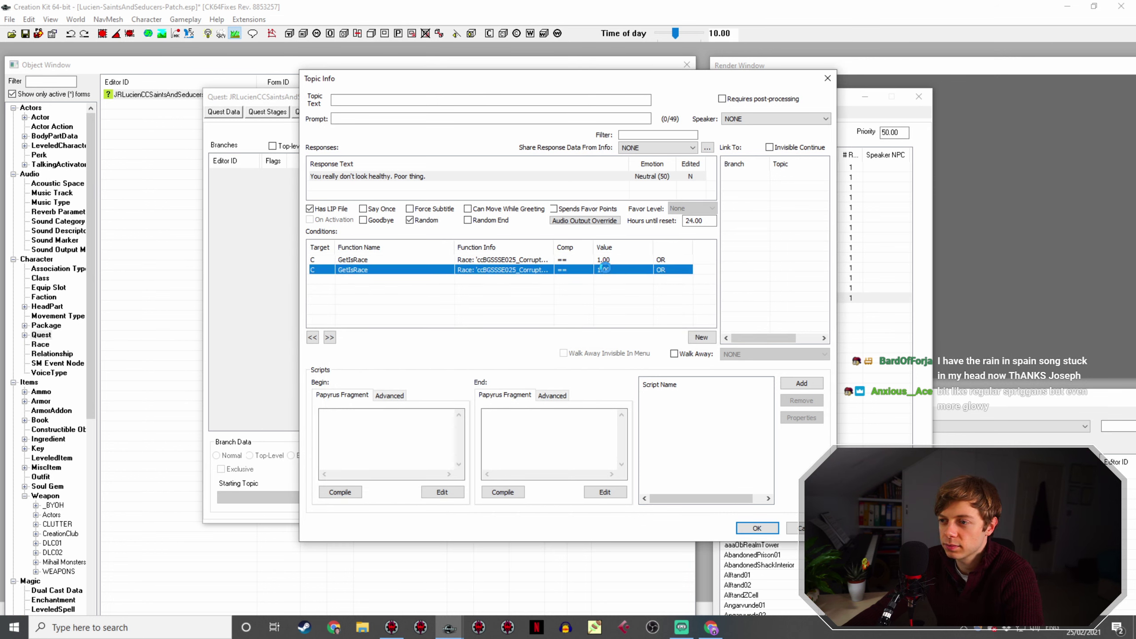
double_click(604, 269)
click(562, 316)
click(520, 356)
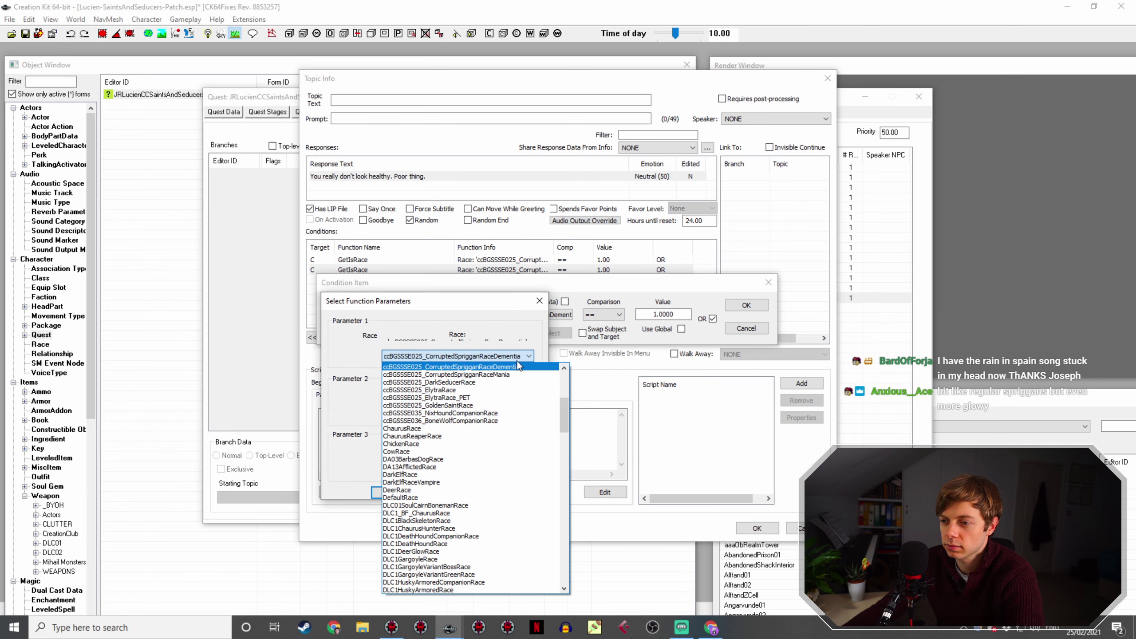
click(446, 375)
click(394, 492)
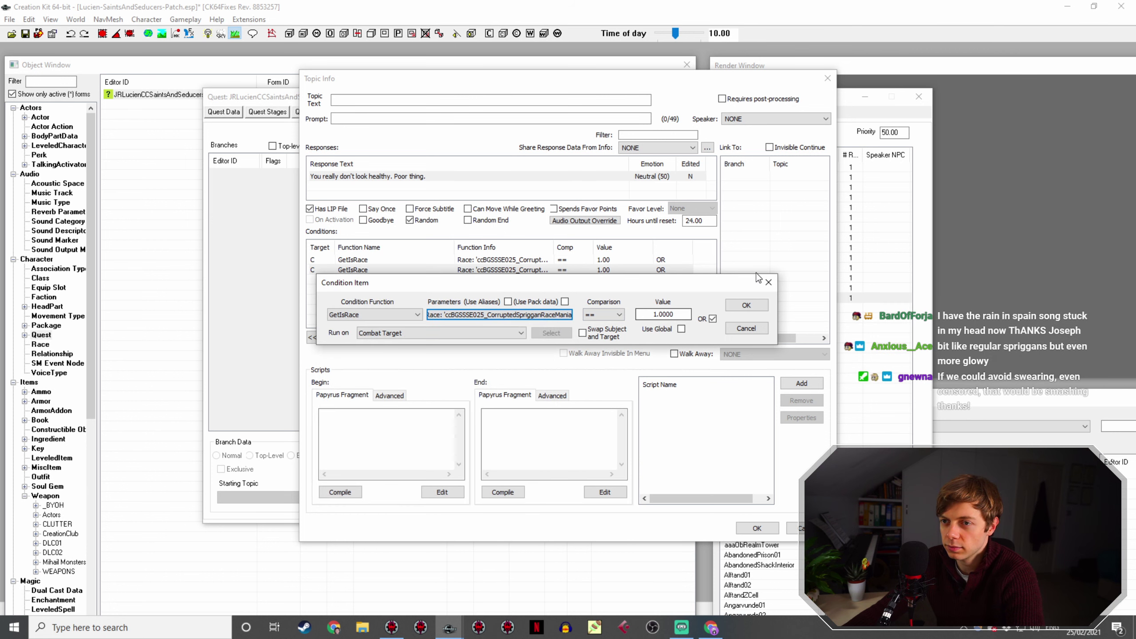
click(745, 306)
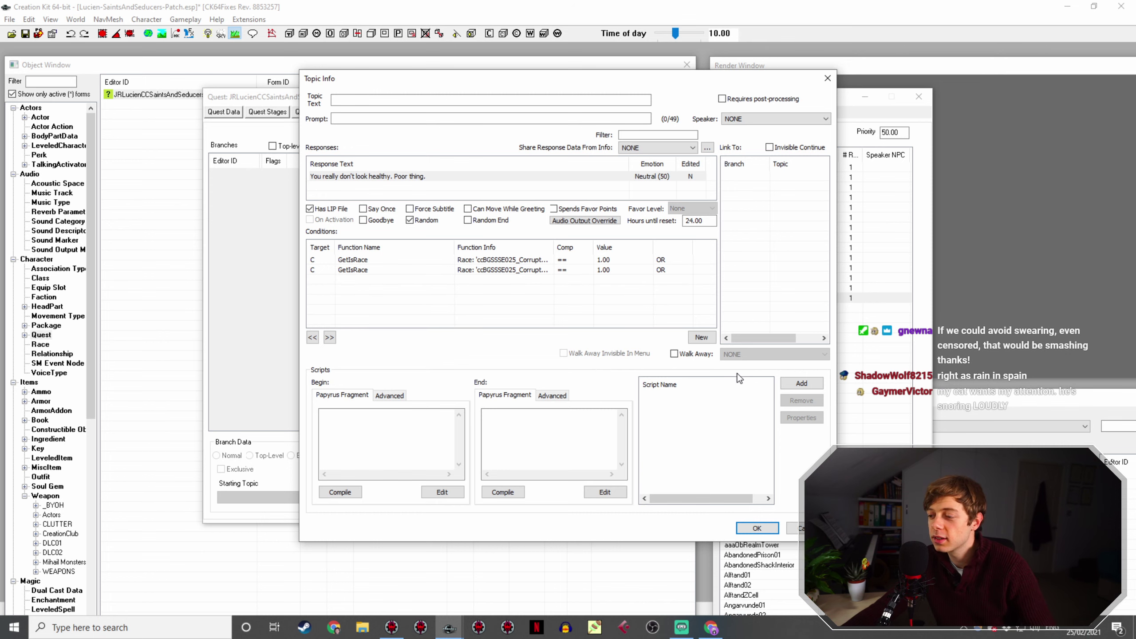
click(755, 529)
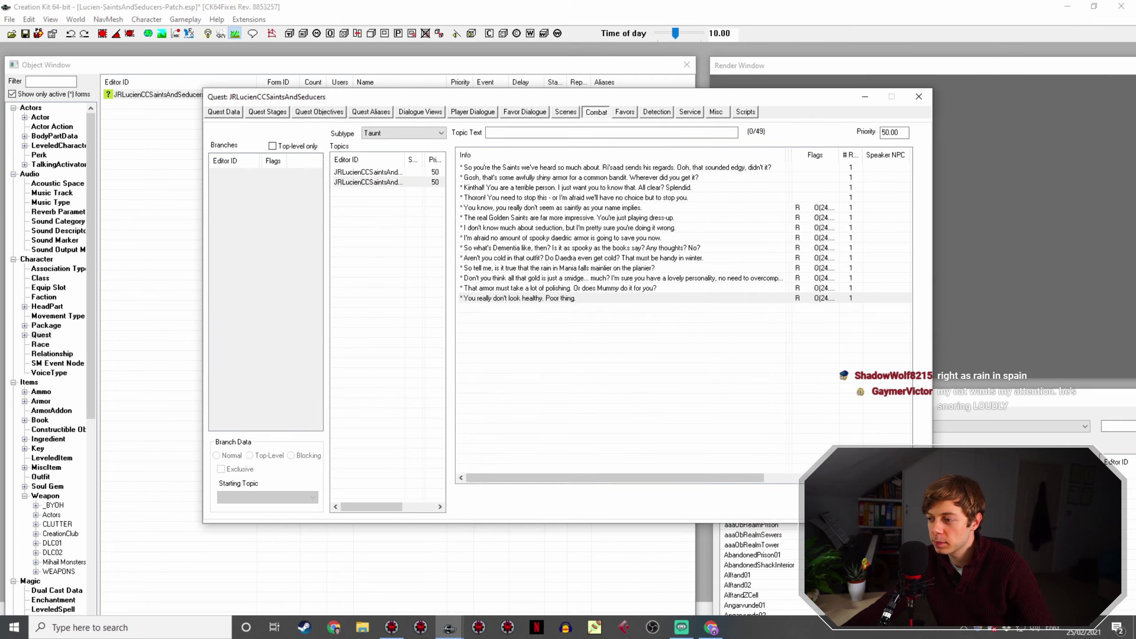
Step: Save and close the quest, reopen JRLucienCCSaintsAndSeducers, and select the new spriggan line in the Taunt topic
key(Return)
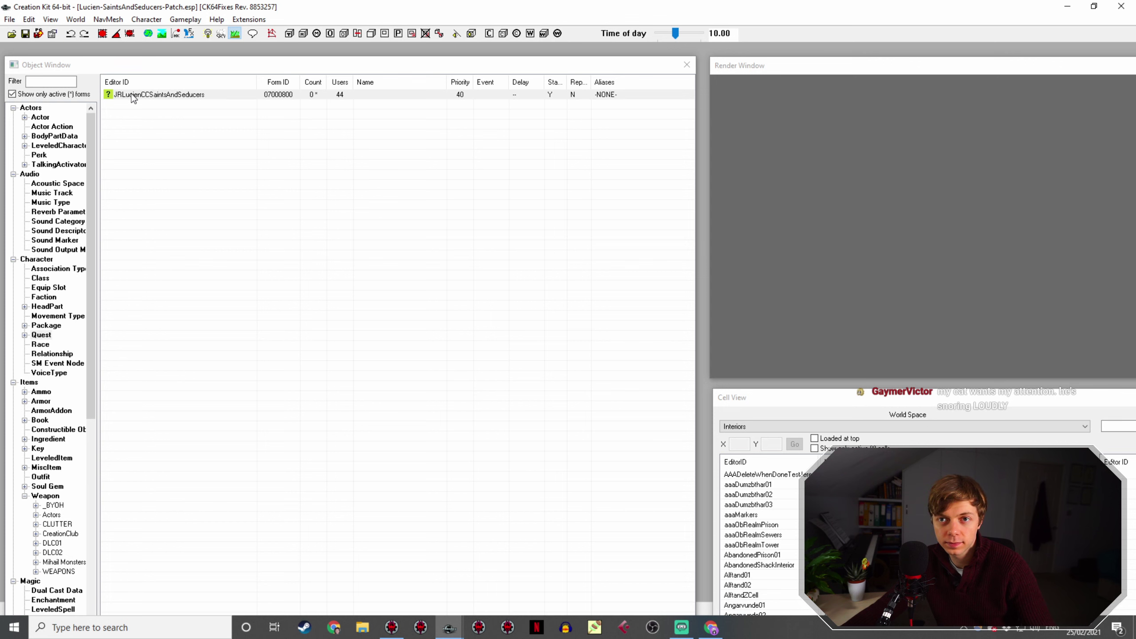
double_click(132, 96)
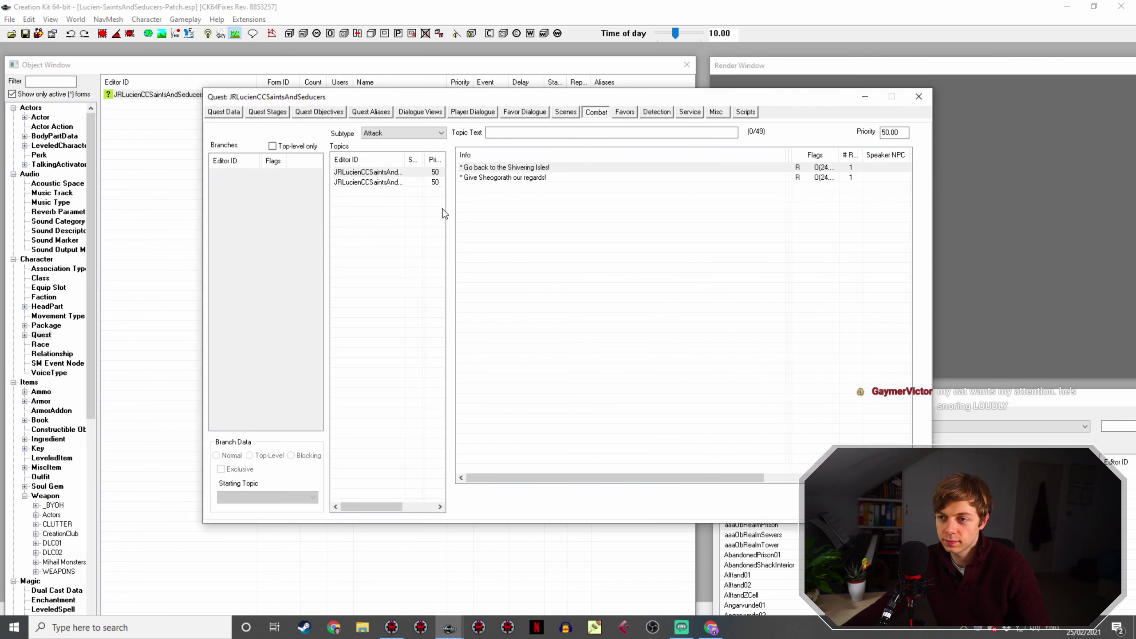
click(385, 182)
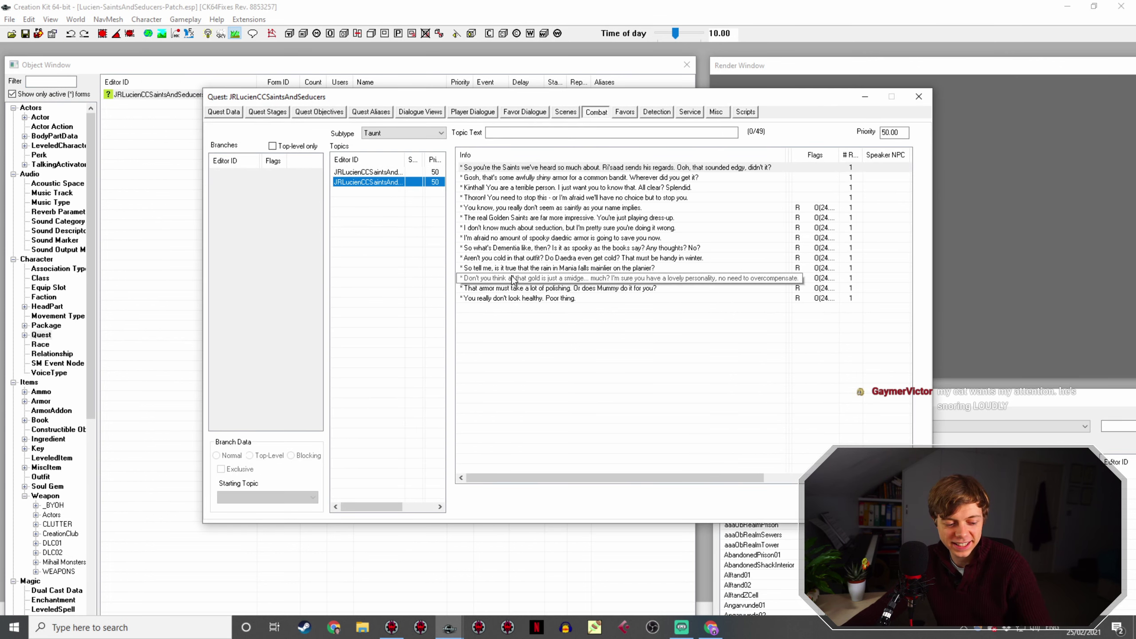
click(568, 299)
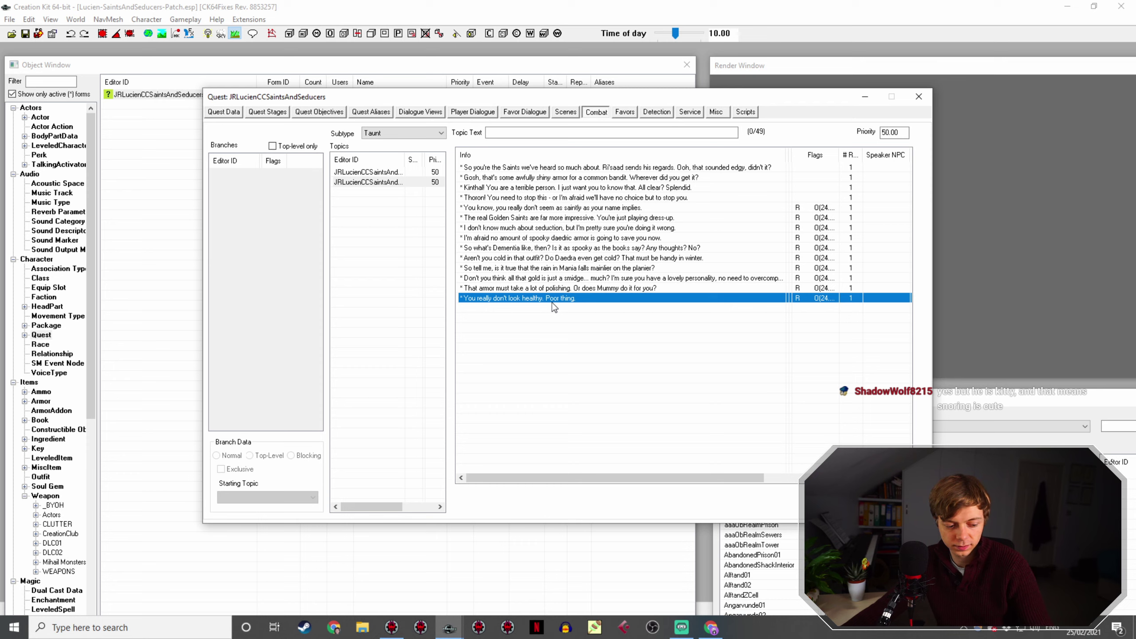
Step: Switch to Chrome and look through the Spriggan page's creature table and gallery and the Saints & Seducers creature lists
click(712, 628)
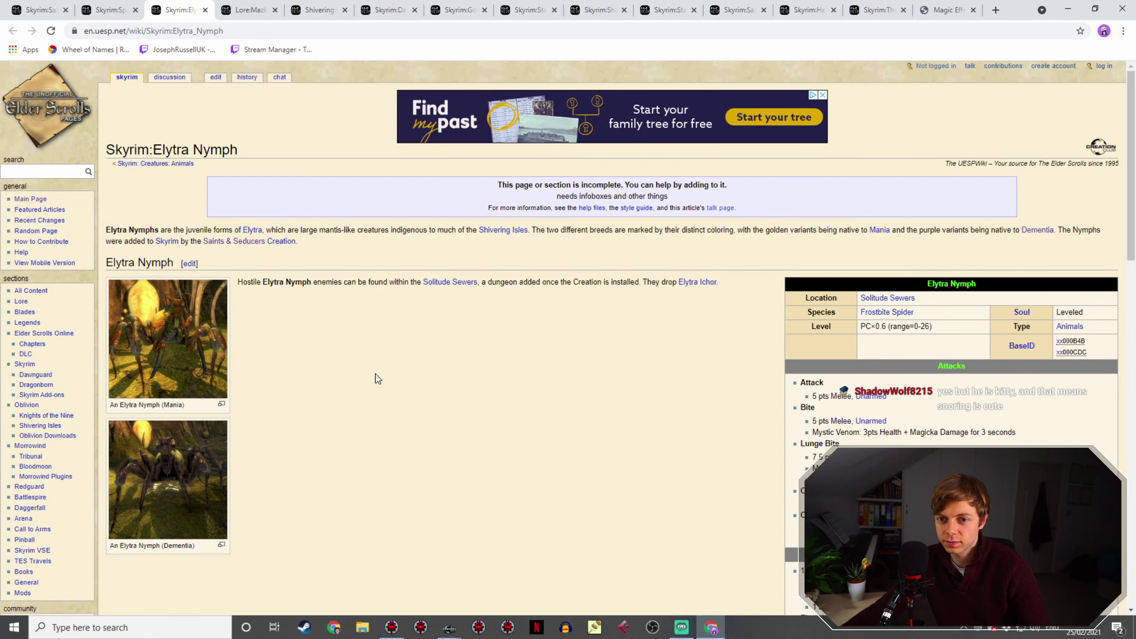
click(91, 5)
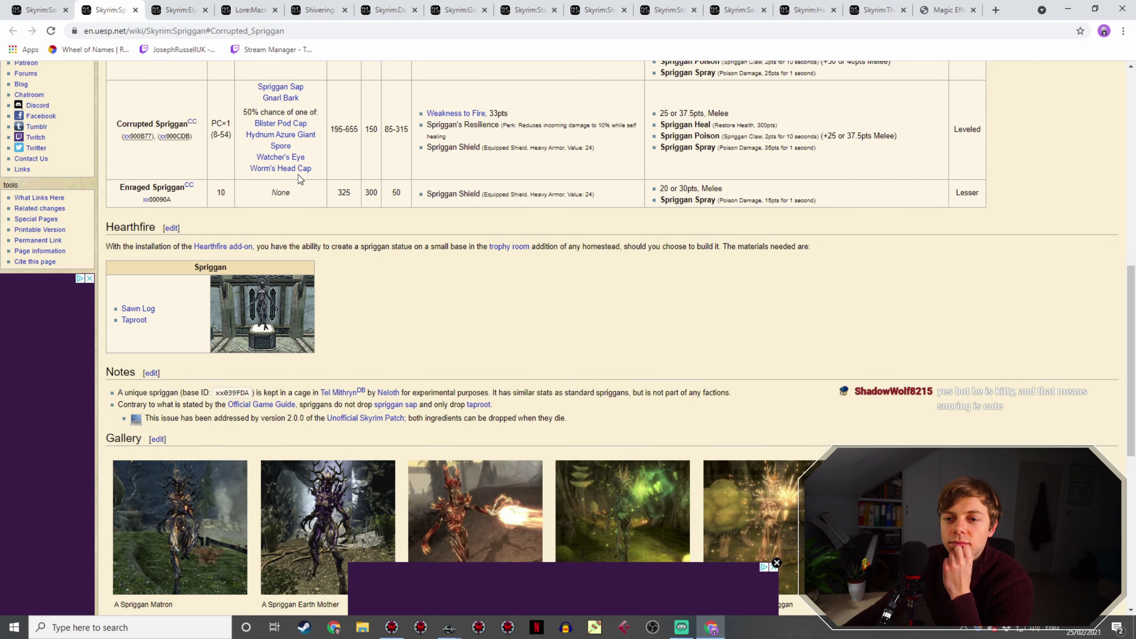
scroll(296, 177, up, 4)
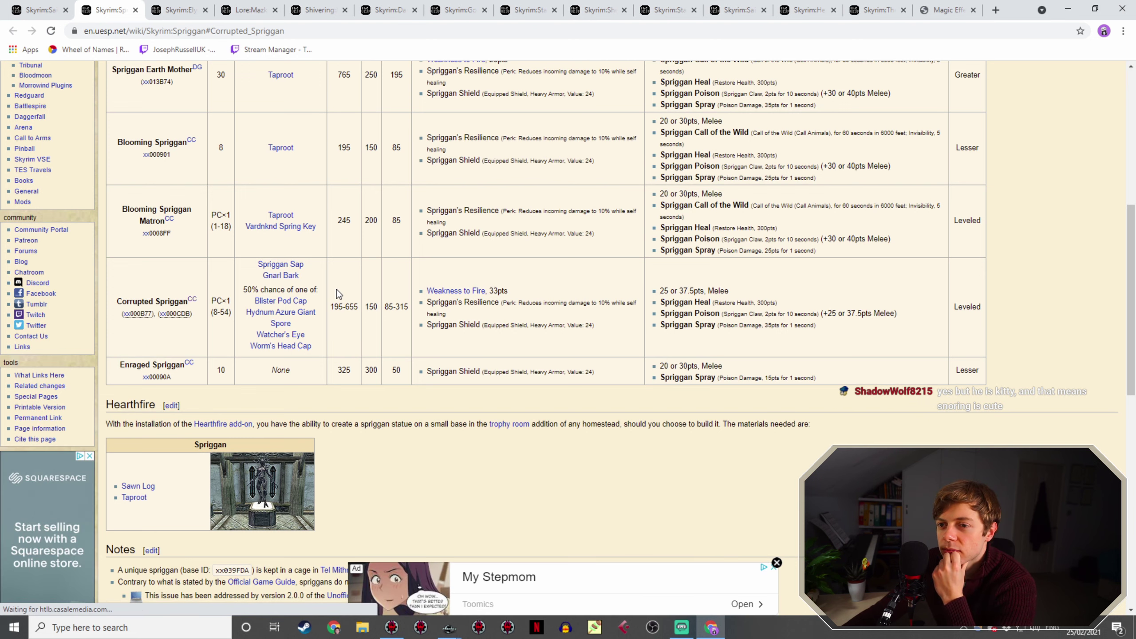
key(ctrl+shift+Tab)
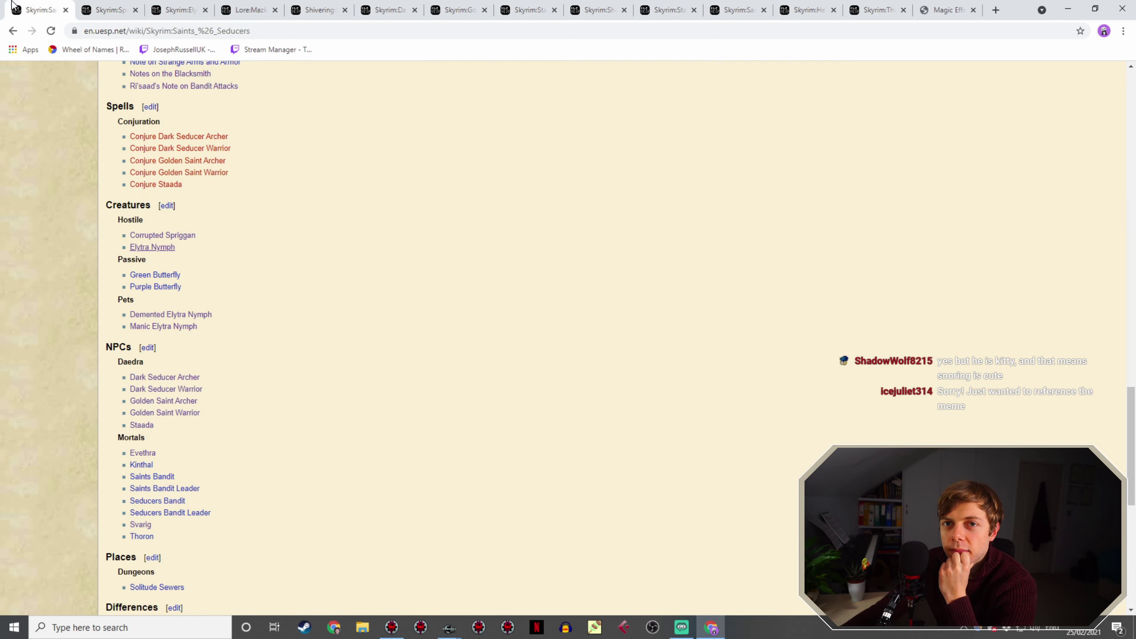
scroll(307, 280, down, 6)
scroll(306, 279, up, 4)
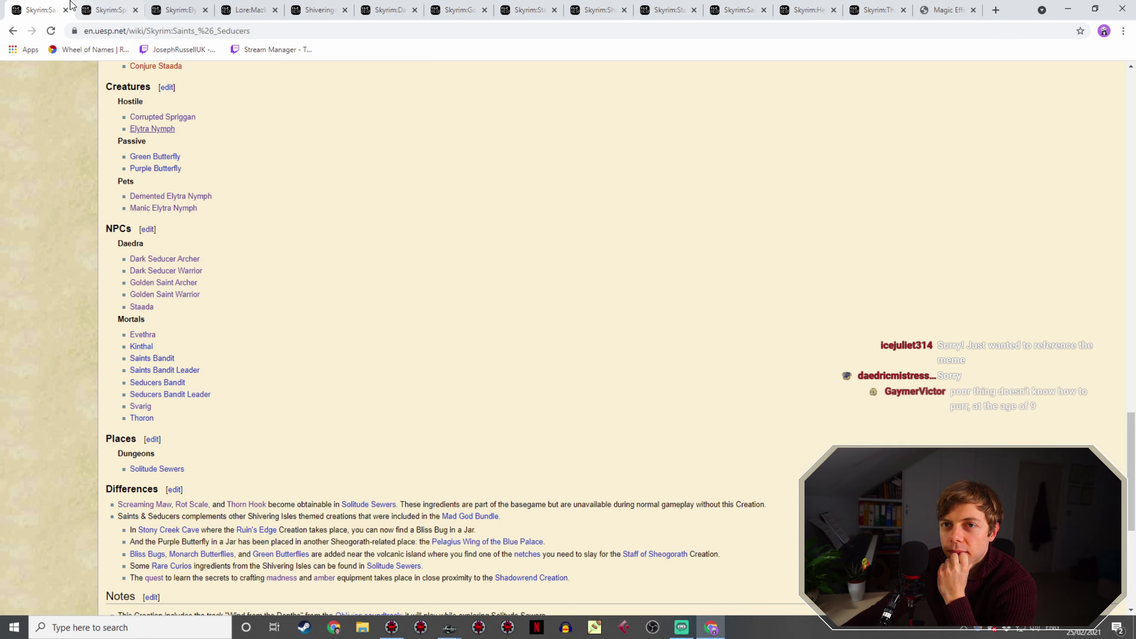
key(ctrl+Tab)
scroll(346, 319, down, 12)
scroll(349, 326, up, 3)
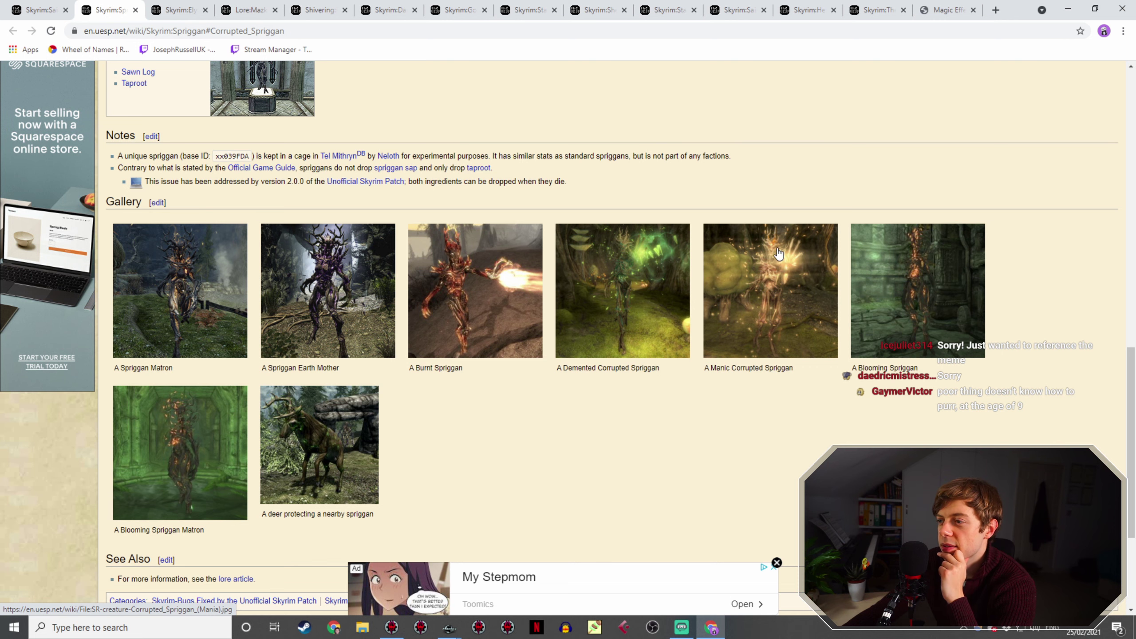
Step: Open the Demented and Manic Corrupted Spriggan gallery images in new tabs and compare their appearance
right_click(635, 255)
click(674, 262)
right_click(755, 252)
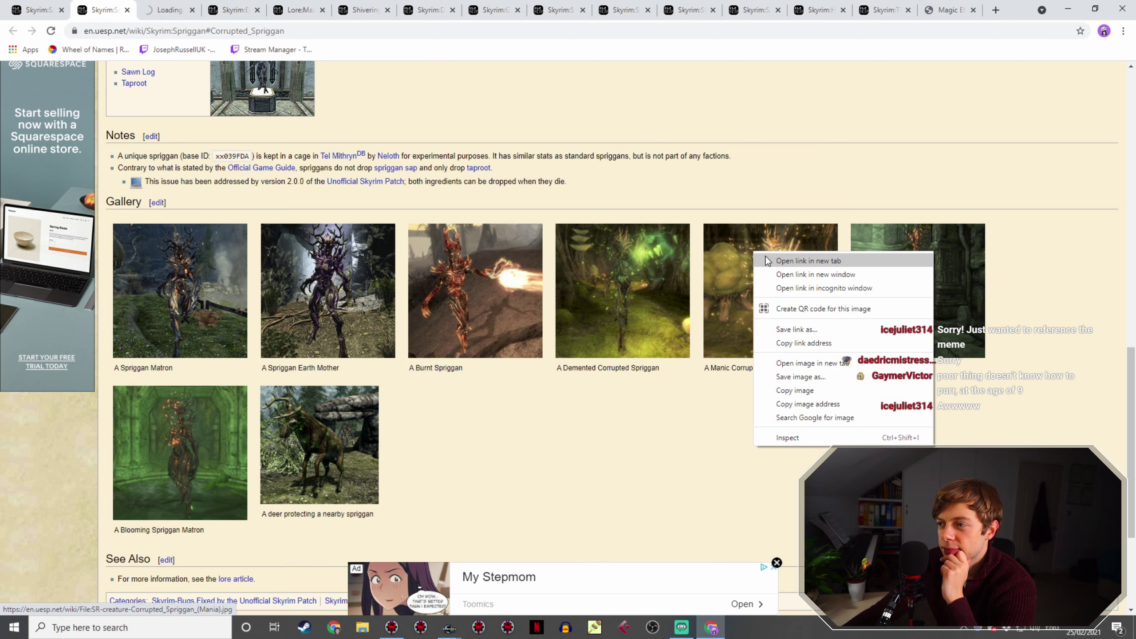
click(767, 260)
click(188, 6)
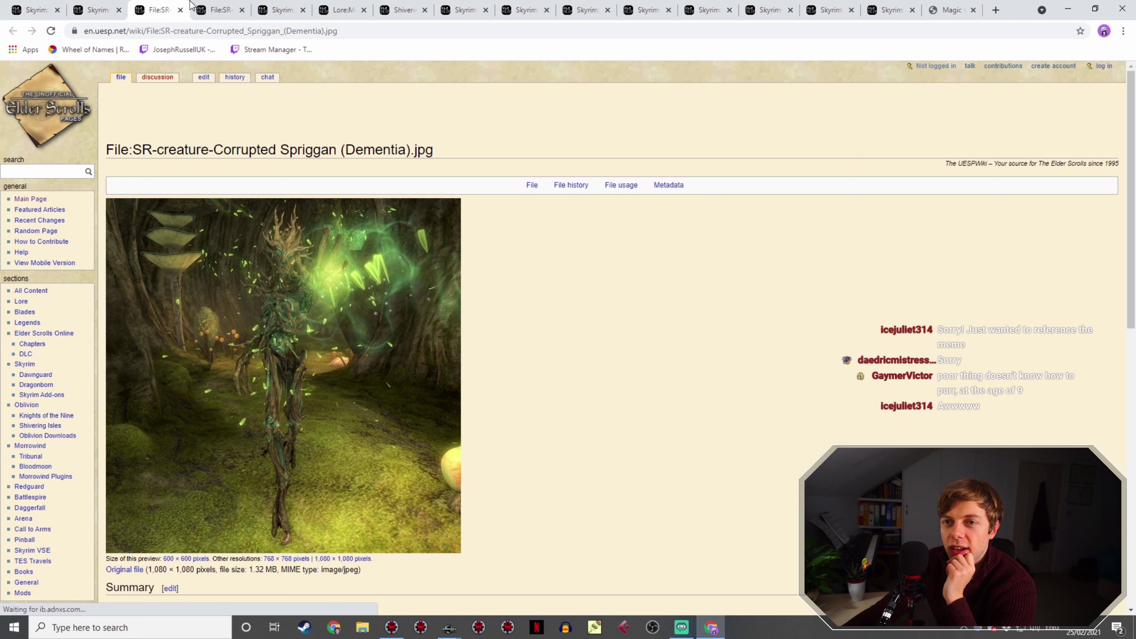
click(194, 6)
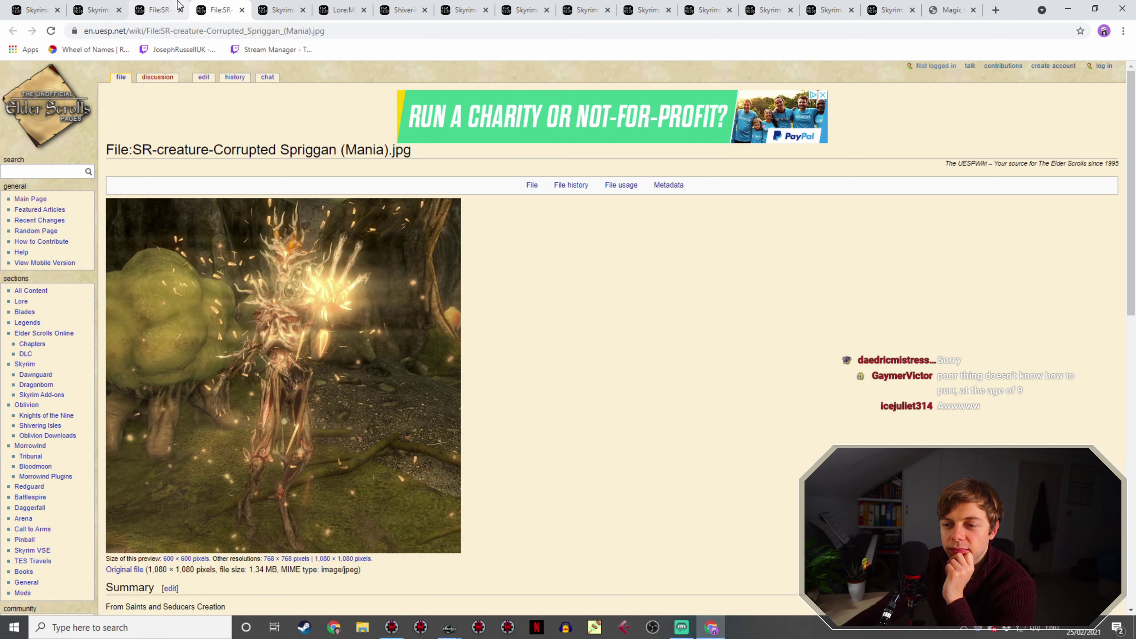
click(164, 6)
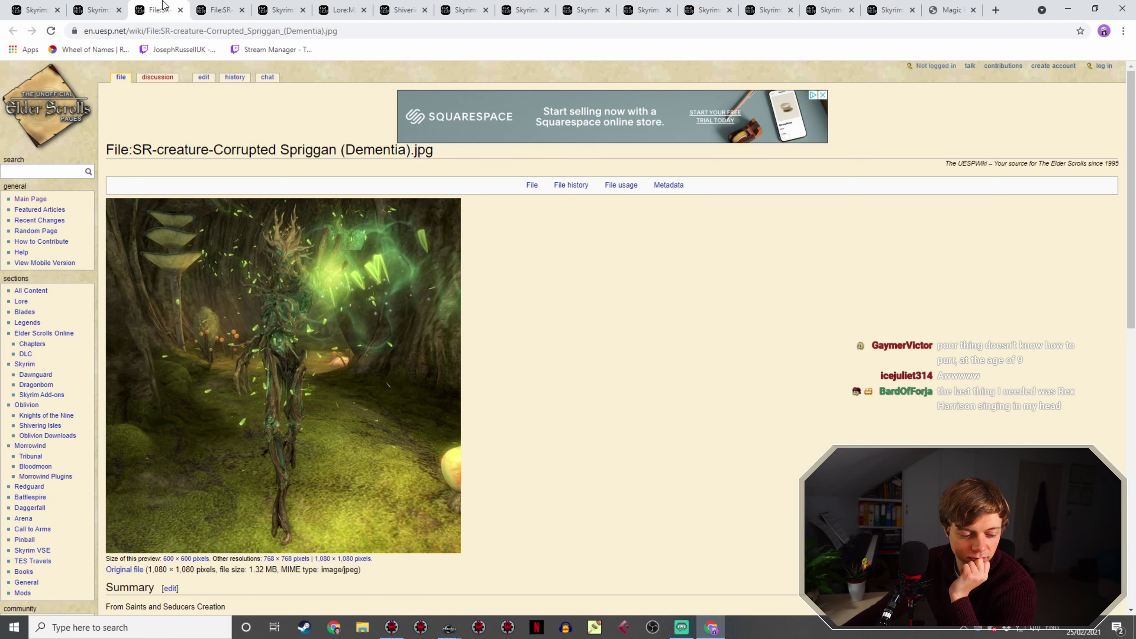
click(96, 9)
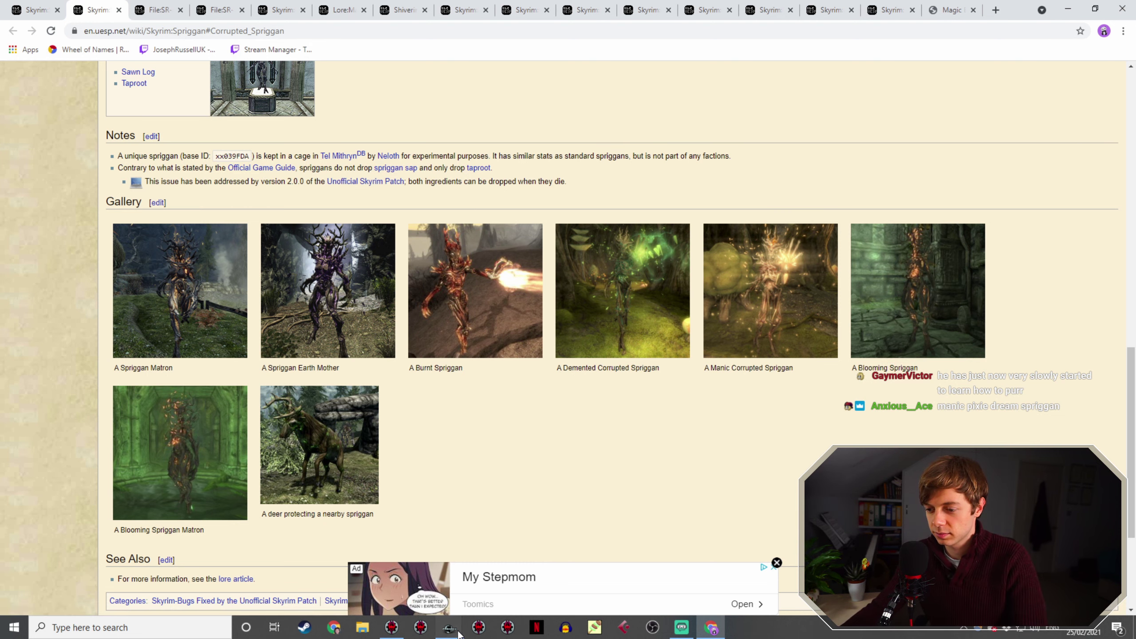
Step: Switch to Creation Kit, duplicate the "You really don't look healthy. Poor thing." taunt, and open the copy for editing
mouse_move(450, 628)
click(477, 592)
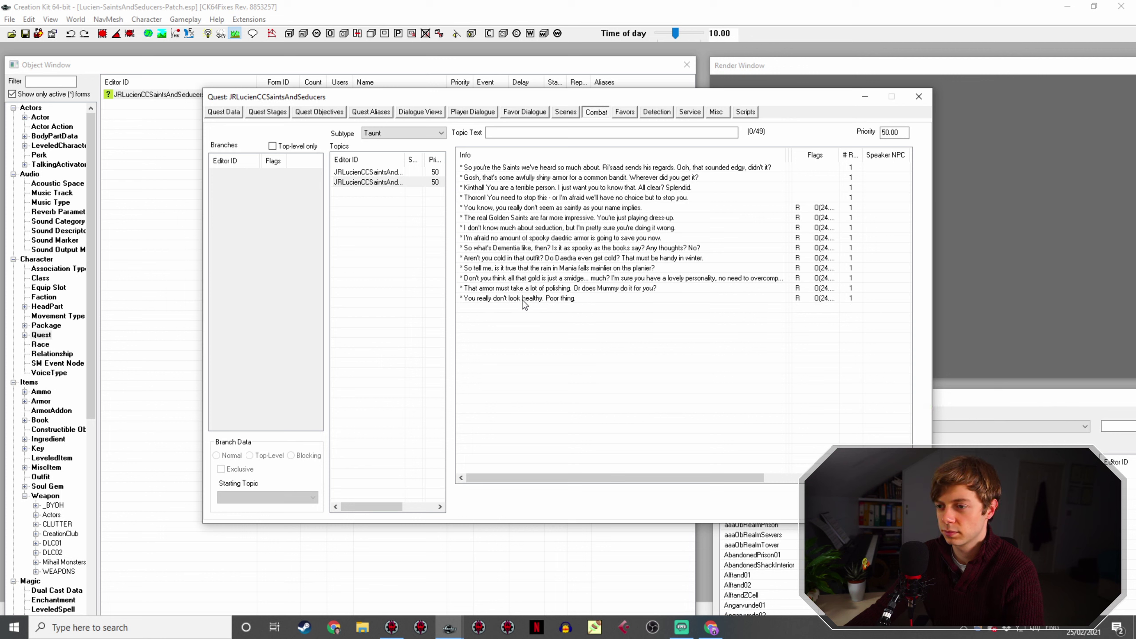
right_click(521, 299)
click(550, 316)
double_click(563, 309)
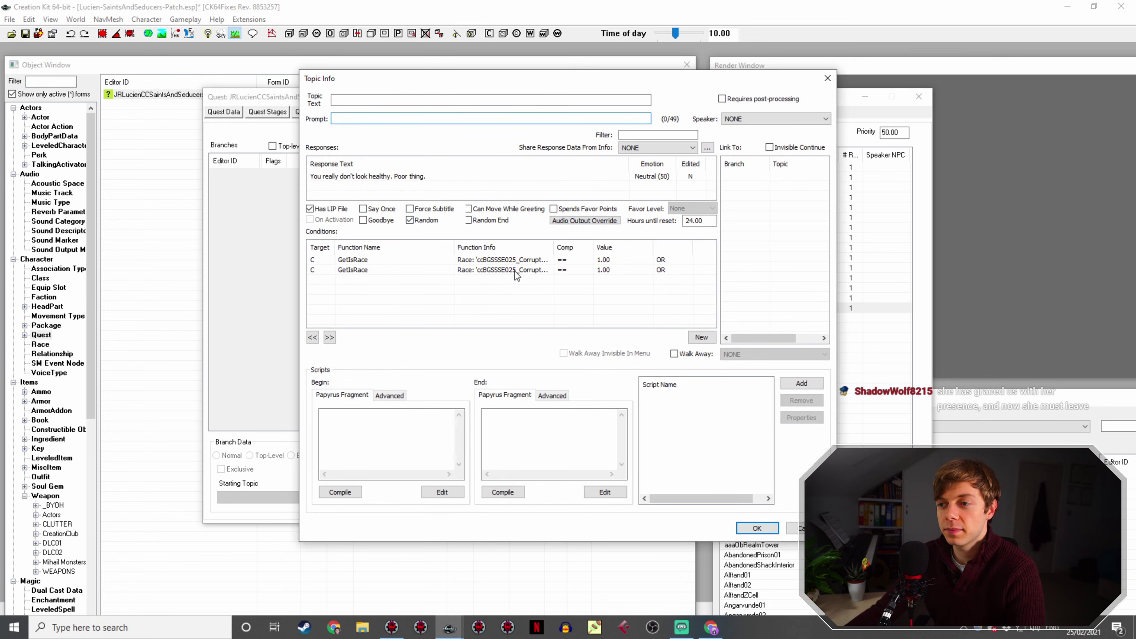
Step: Remove the duplicate taunt's second race condition and change the remaining GetIsRace condition to the ccBGSSSE025 Elytra race with AND instead of OR
click(517, 271)
key(Delete)
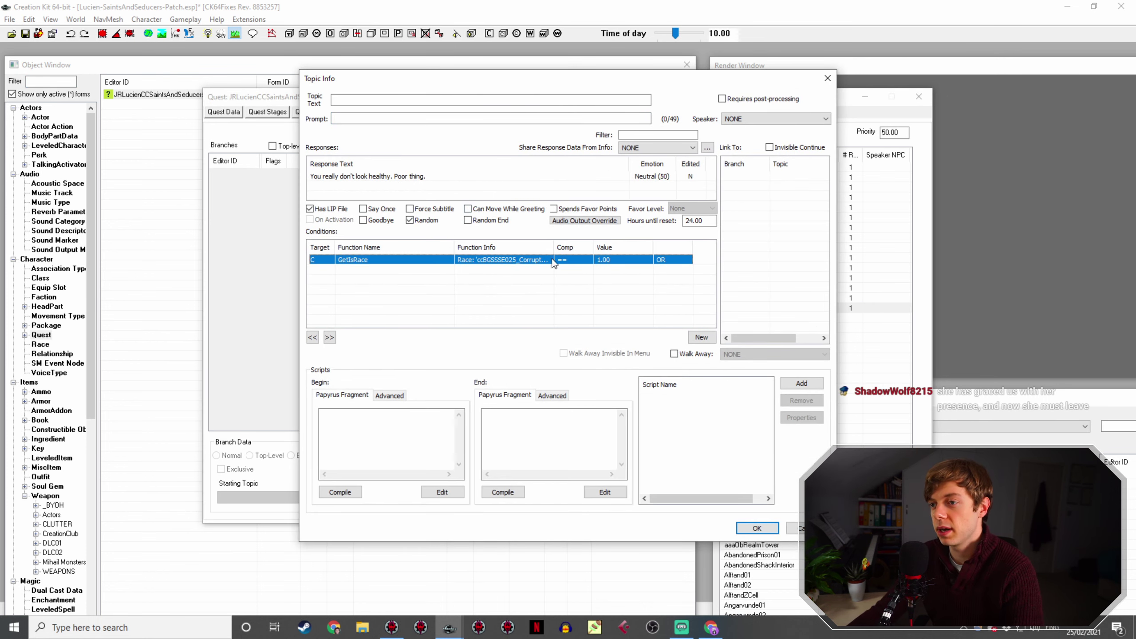
double_click(575, 256)
click(713, 306)
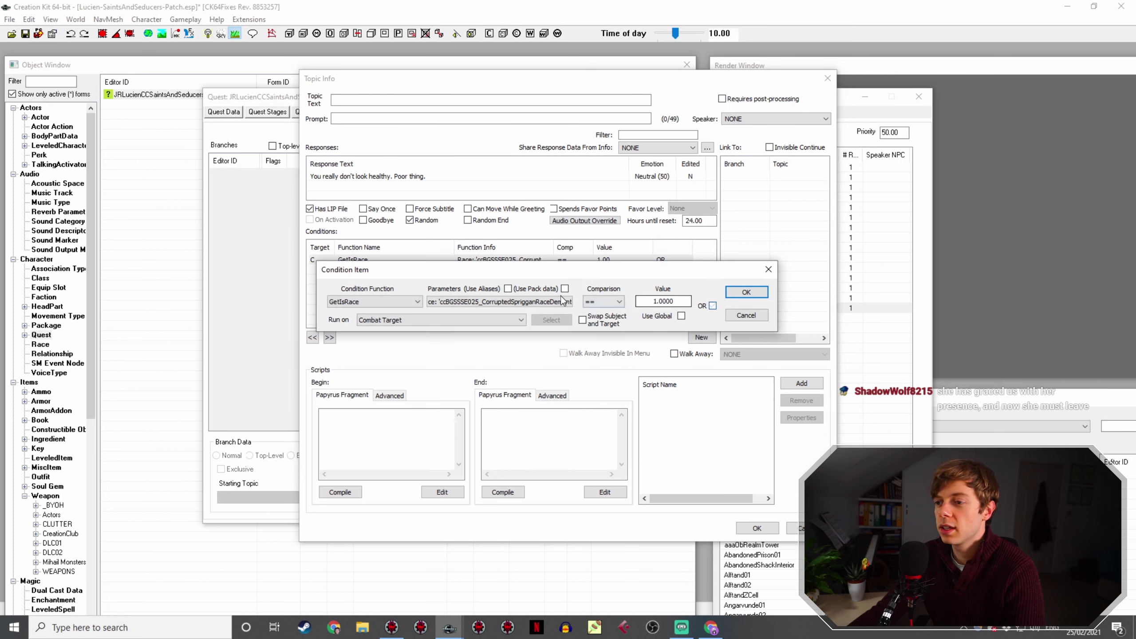
click(552, 306)
click(488, 343)
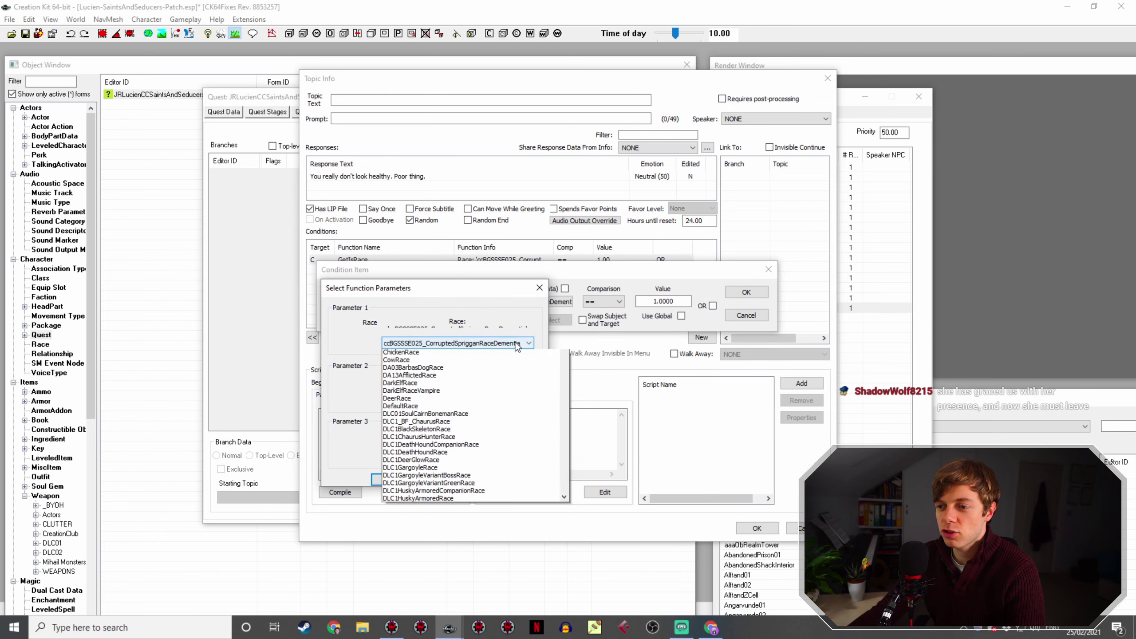
click(470, 377)
click(394, 479)
click(747, 292)
Step: Open the duplicate taunt's response for editing, switch to Chrome and look through the Elytra Nymph wiki page
double_click(420, 177)
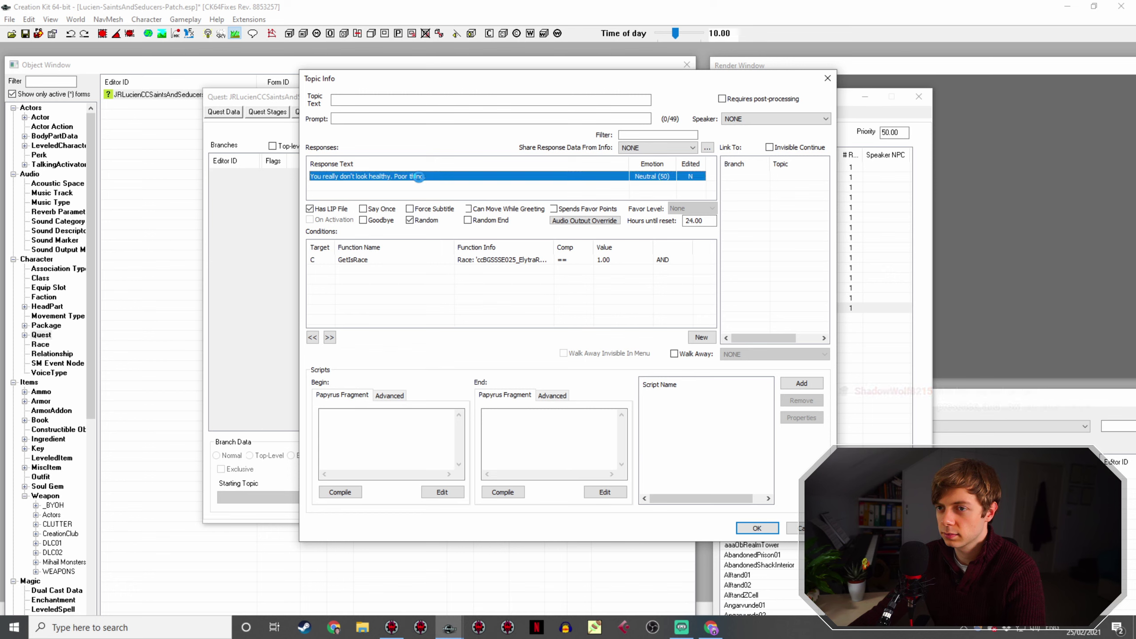
click(712, 628)
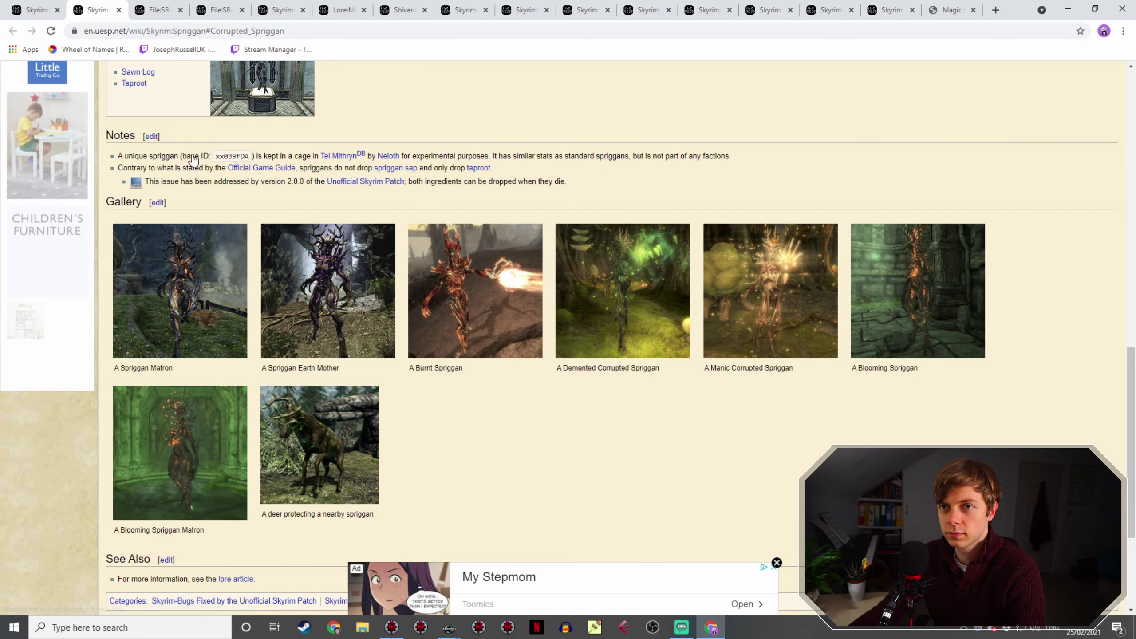
click(157, 8)
click(221, 5)
click(279, 7)
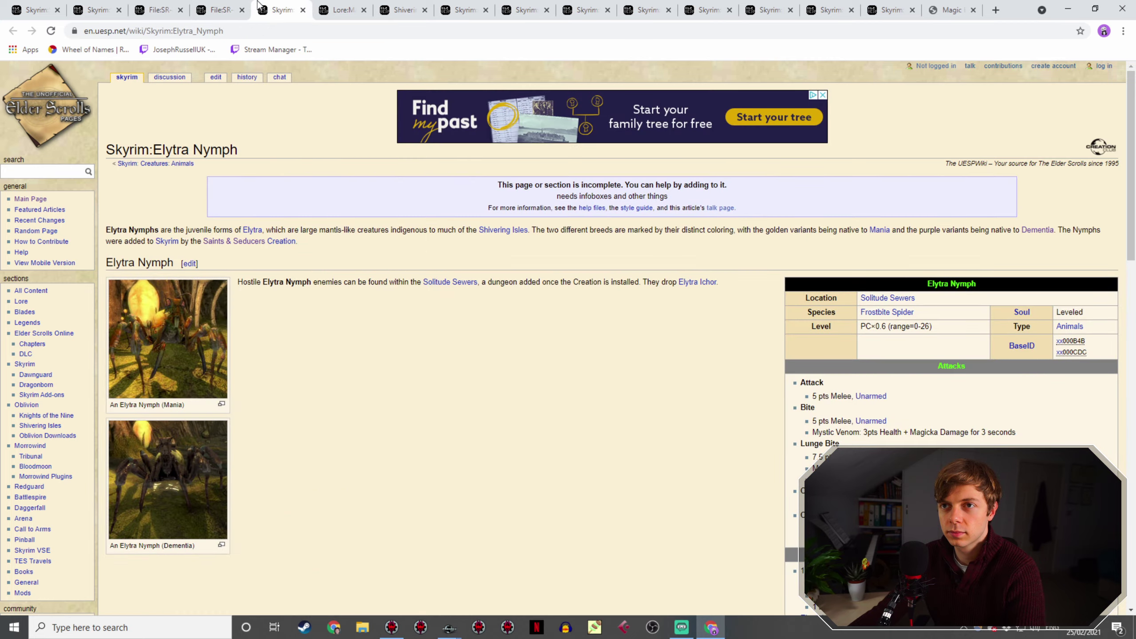
scroll(438, 244, down, 12)
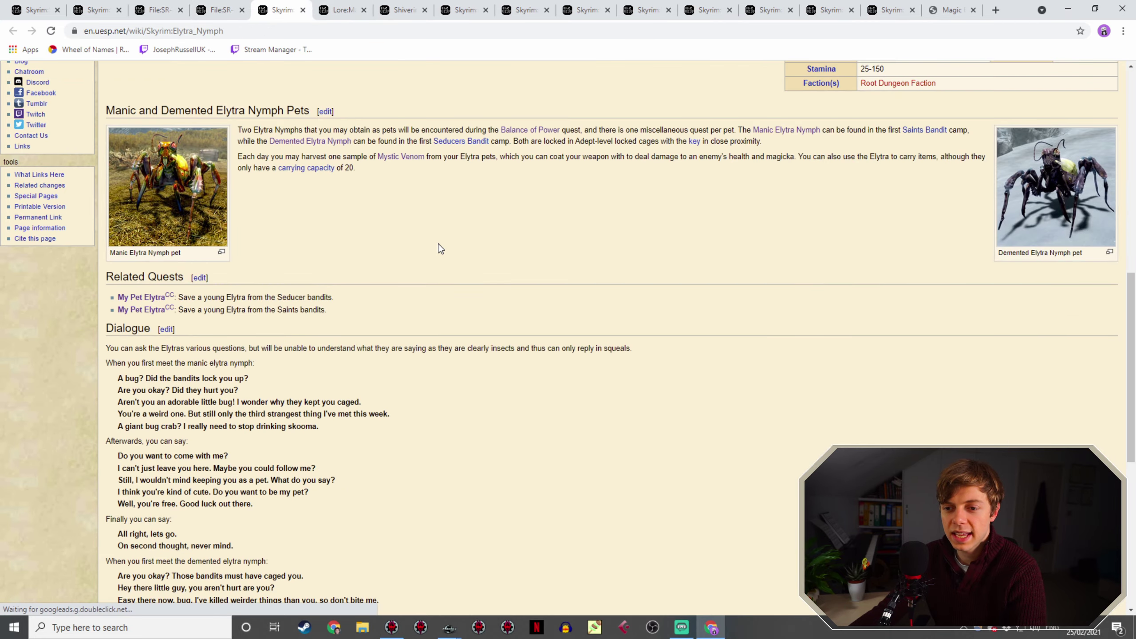
scroll(380, 367, up, 5)
scroll(394, 379, up, 10)
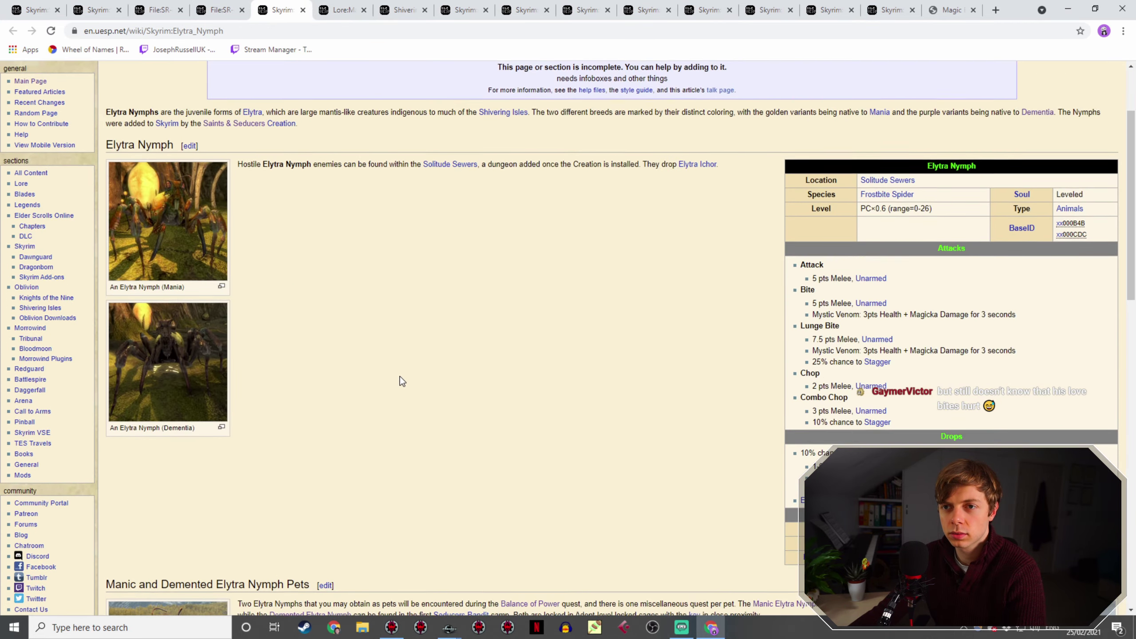
Step: Open the linked Elytra lore page in a new tab, move it before the Elytra Nymph tab, and read its description and gallery
right_click(253, 230)
click(286, 236)
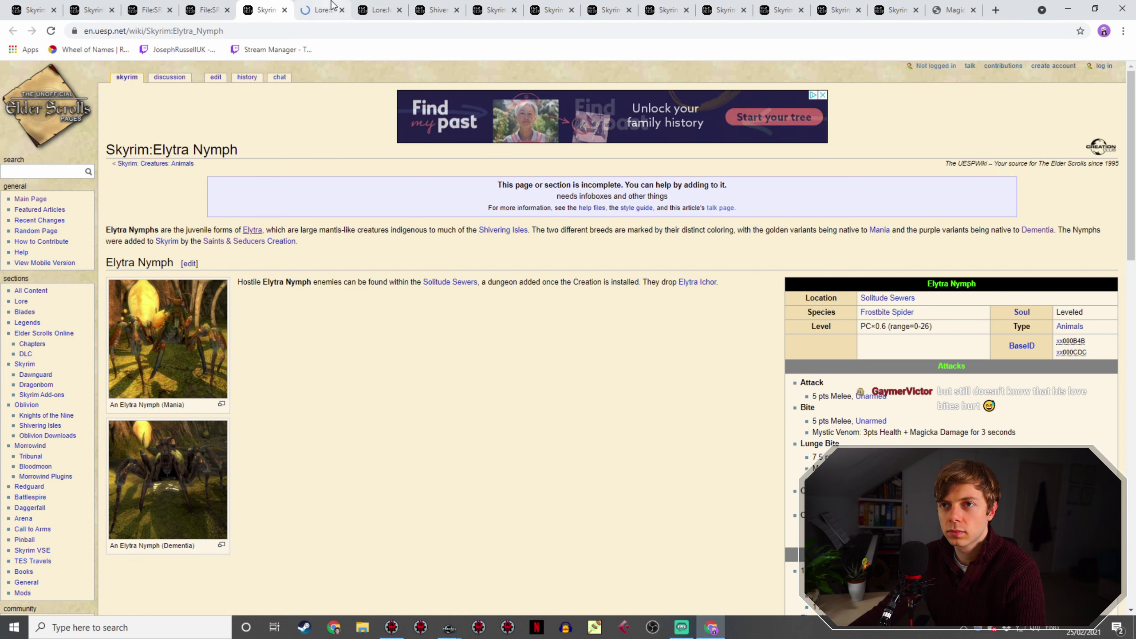
drag(322, 9, 265, 9)
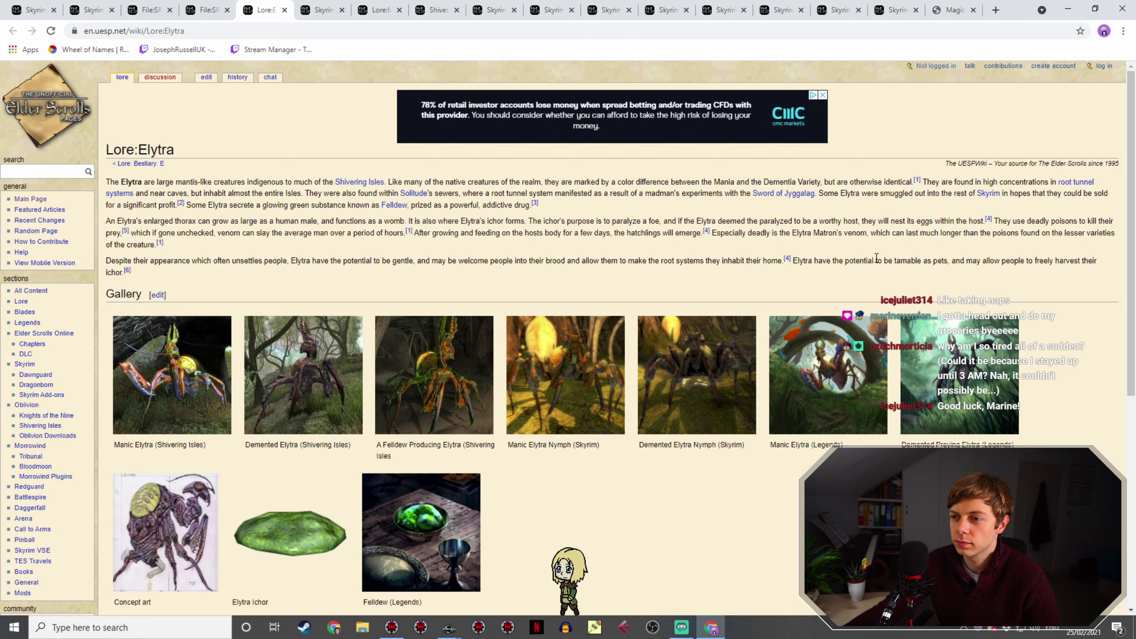
scroll(869, 273, down, 3)
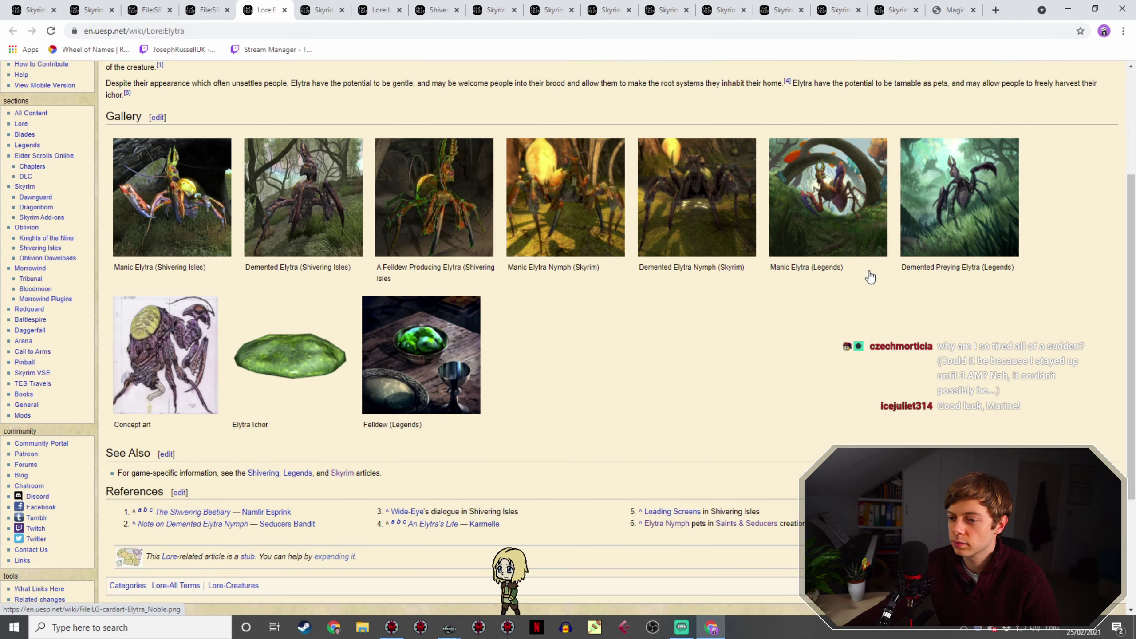
Step: Switch to Creation Kit and close the duplicate taunt's response and topic info
mouse_move(450, 627)
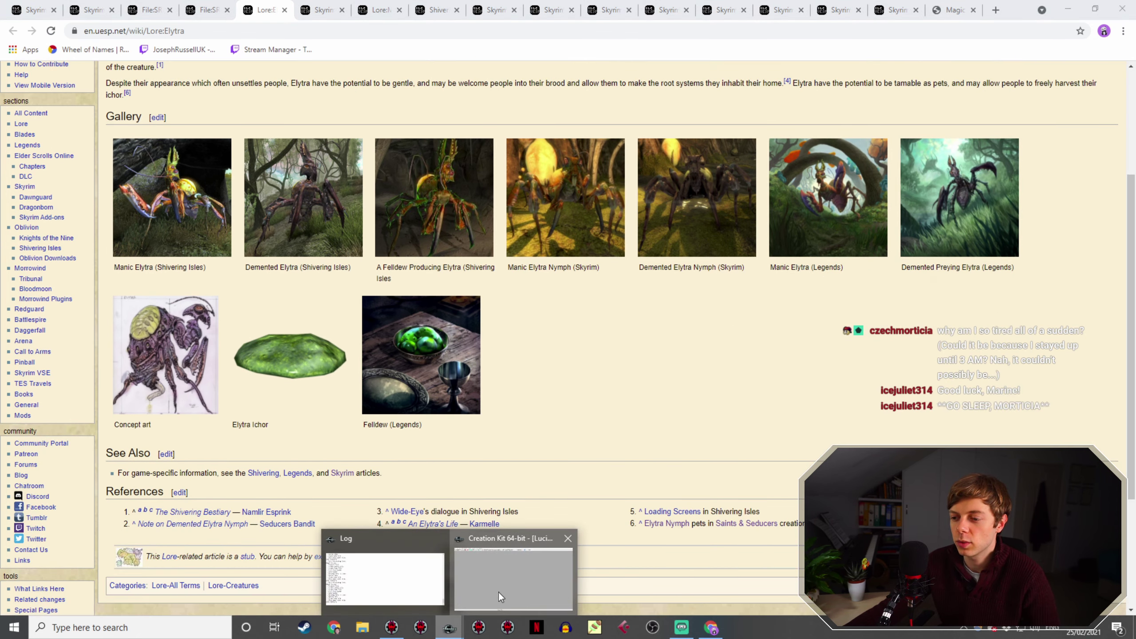
click(499, 593)
click(237, 528)
key(Escape)
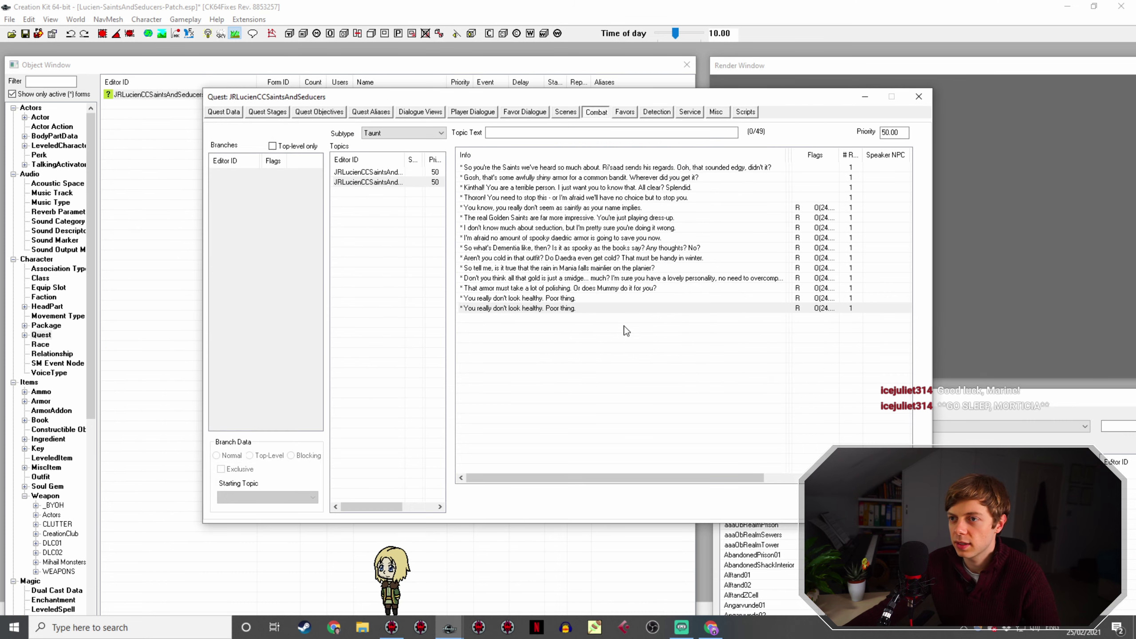
Step: Look through the quest's existing Idle and Hello lines in the miscellaneous dialogue, and return to the combat dialogue
click(716, 112)
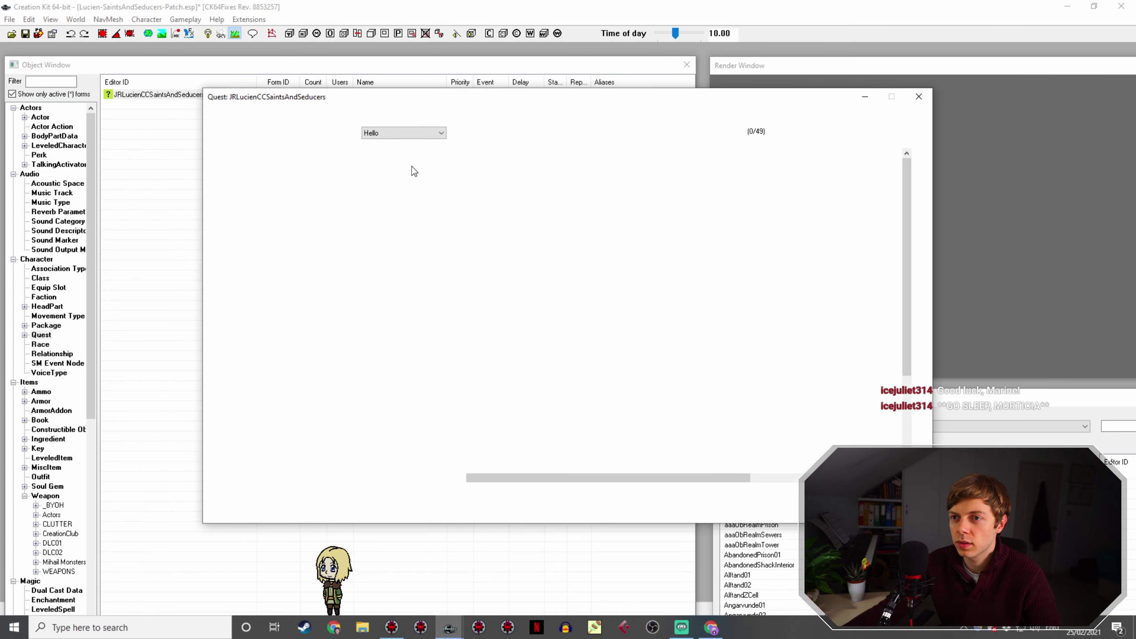
click(403, 181)
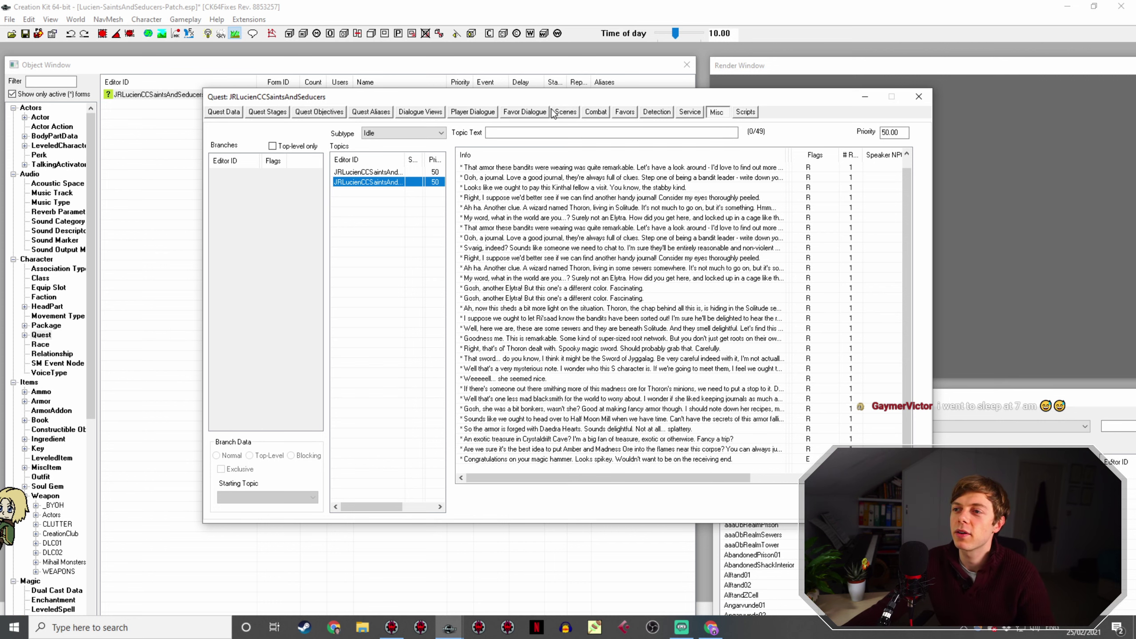
click(391, 172)
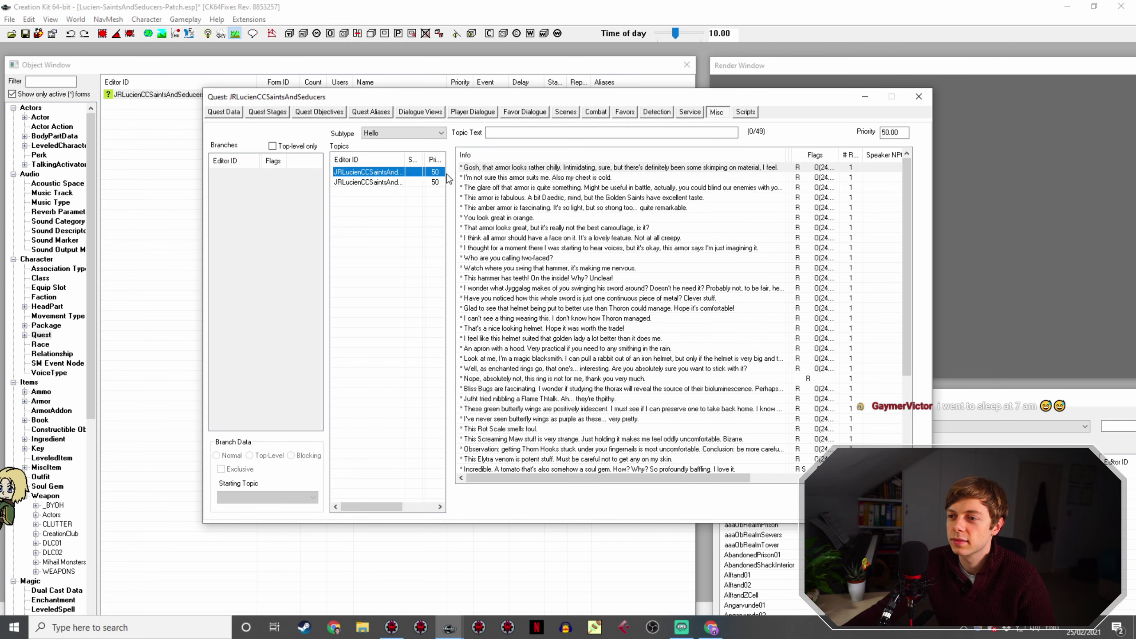
click(567, 112)
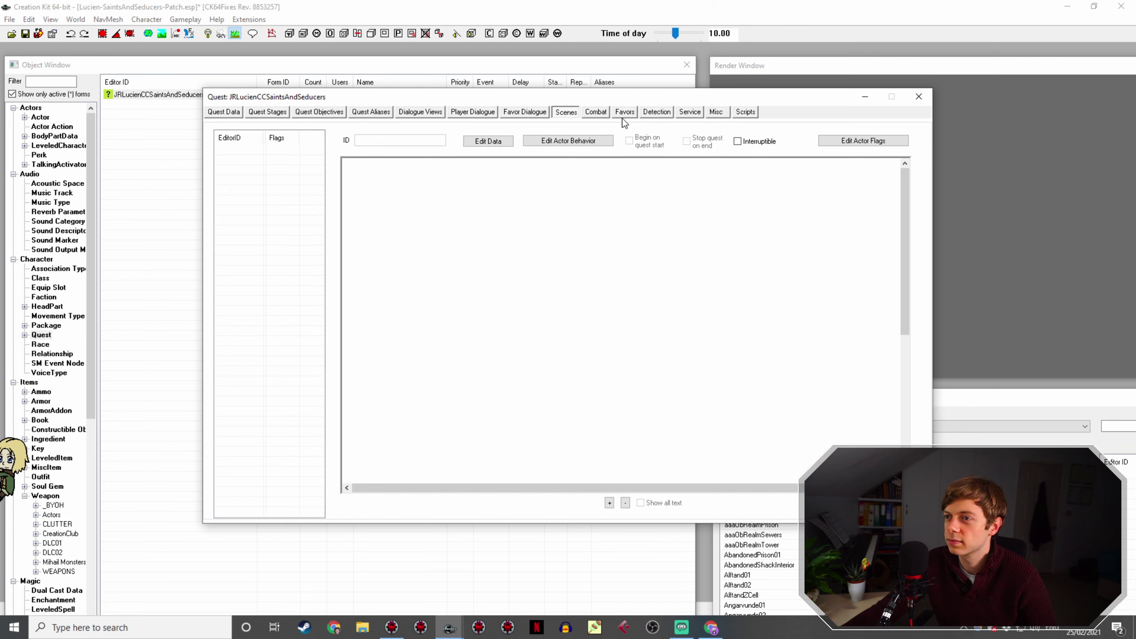
click(591, 113)
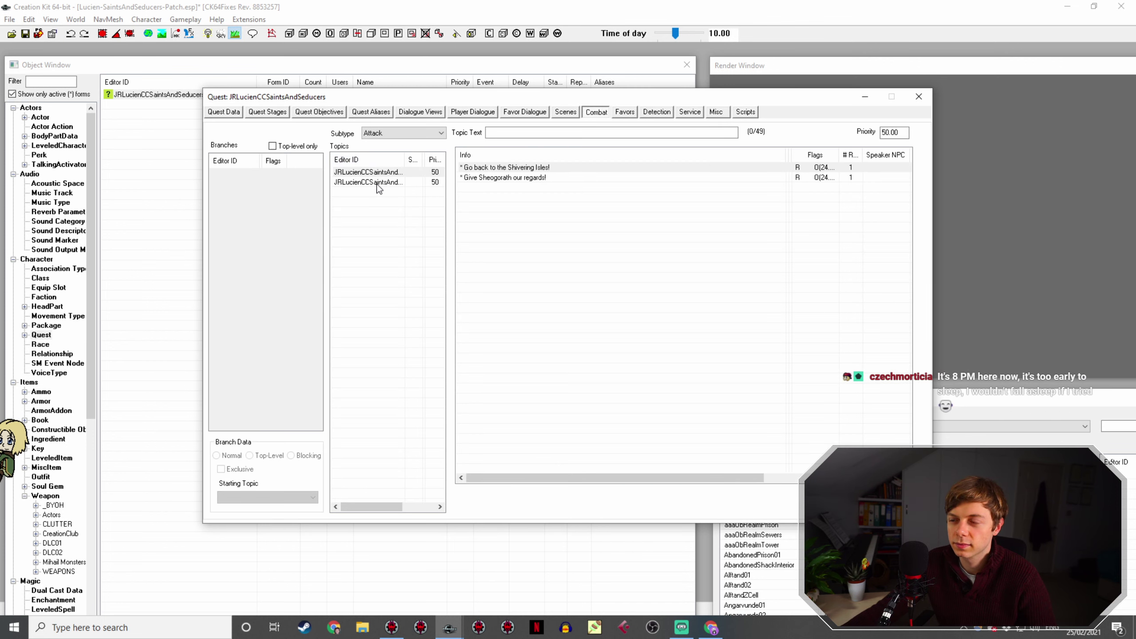
Step: Reopen the last "You really don't look healthy. Poor thing." copy in the Taunt topic and clear its response text
click(379, 182)
double_click(574, 309)
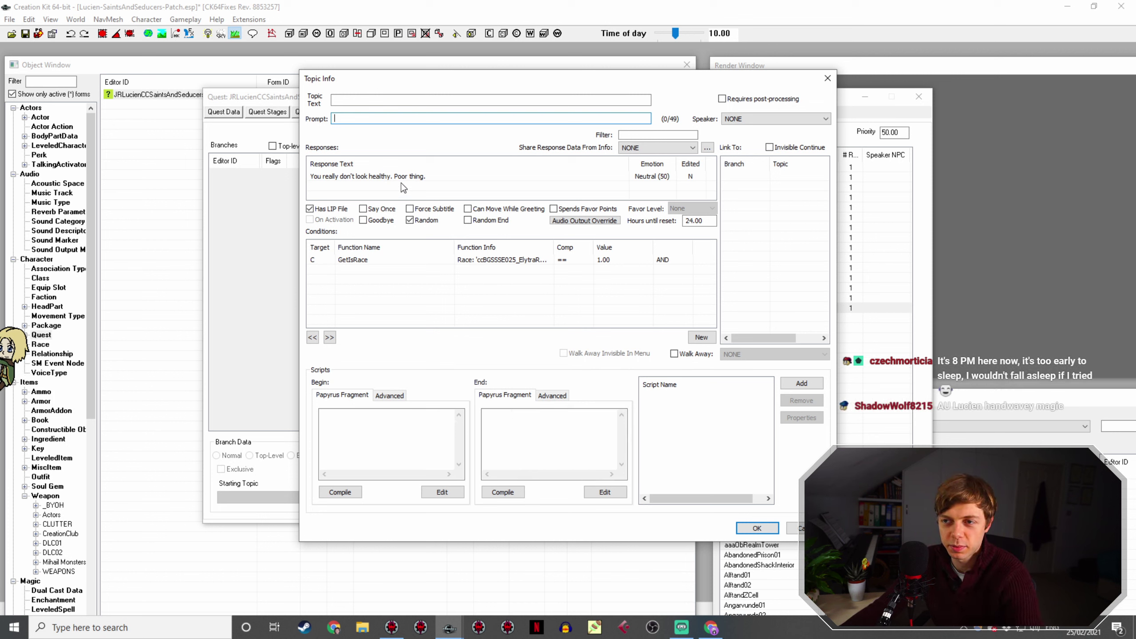
double_click(417, 176)
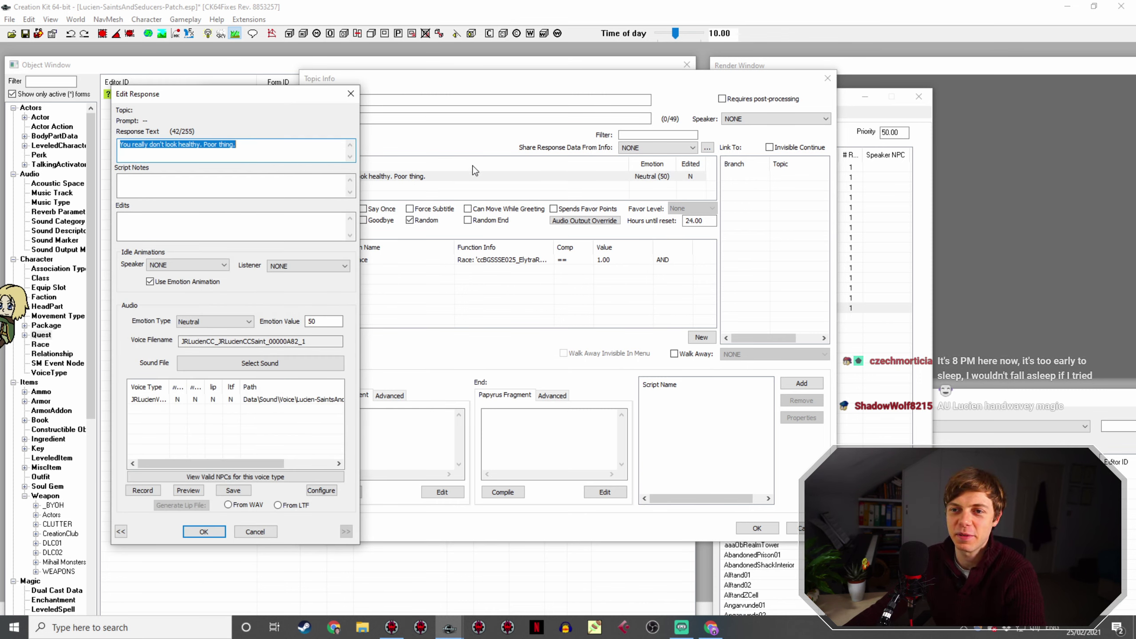
click(204, 532)
click(757, 529)
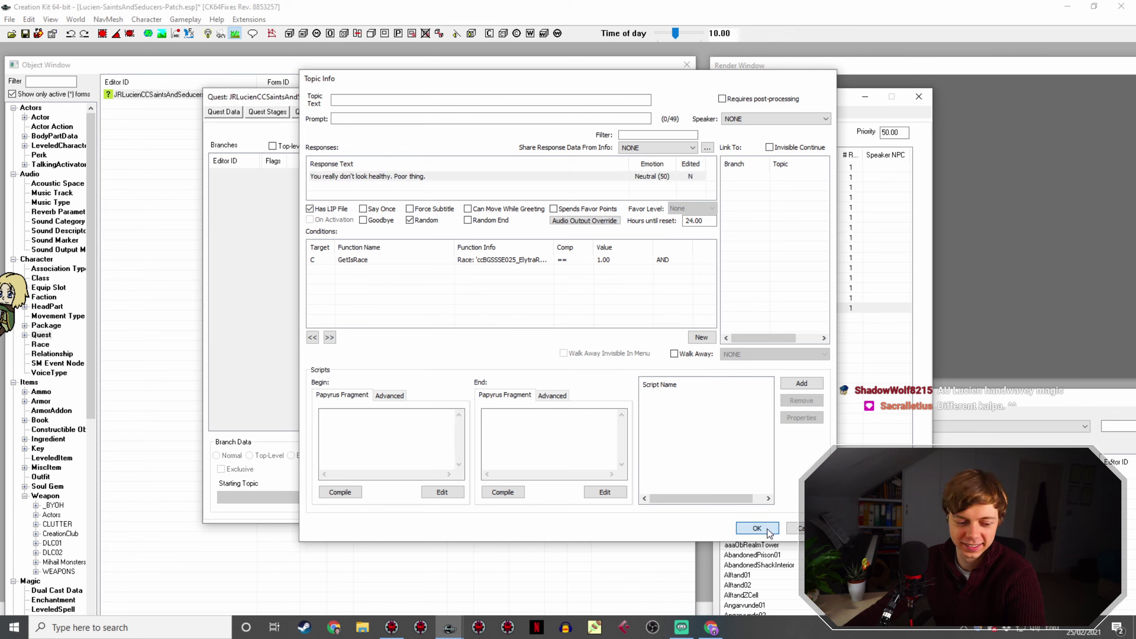
double_click(557, 310)
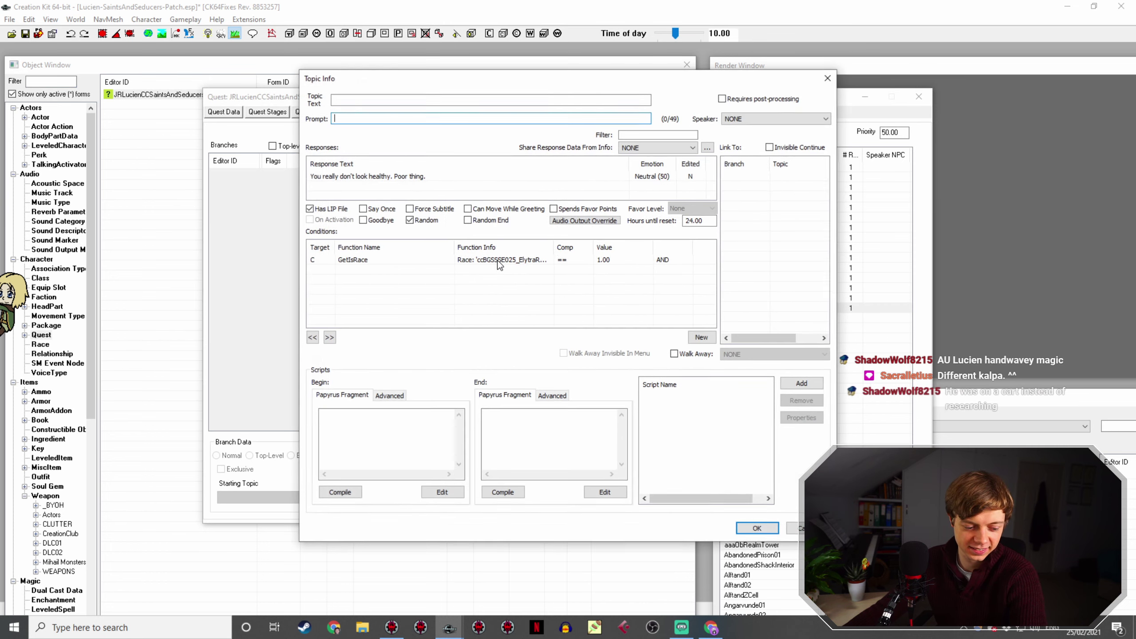
double_click(402, 176)
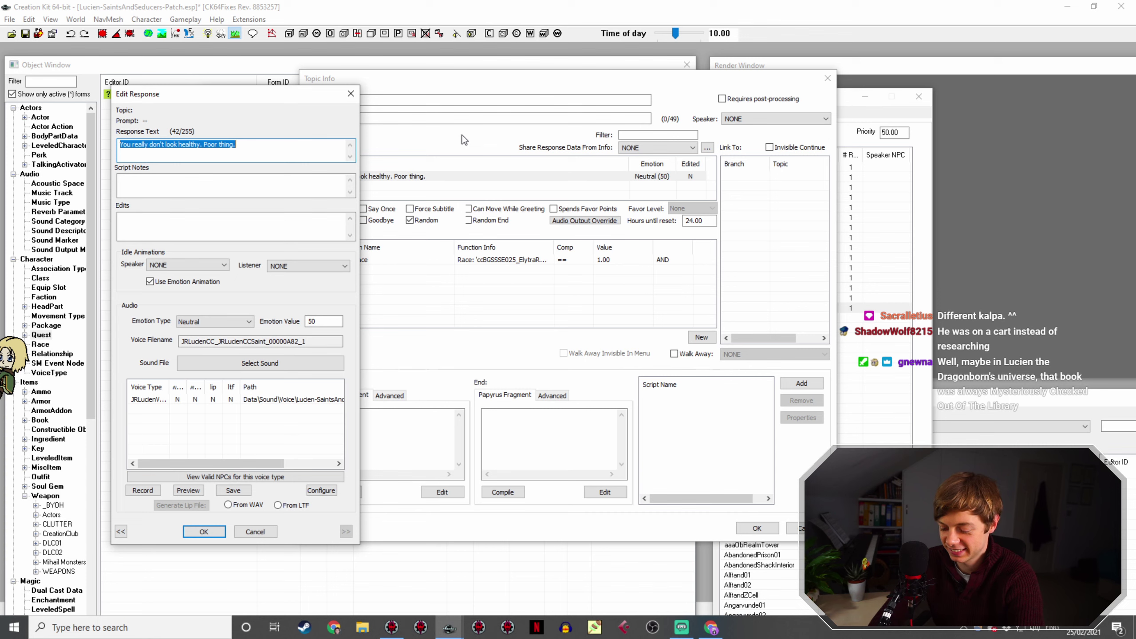
text(e)
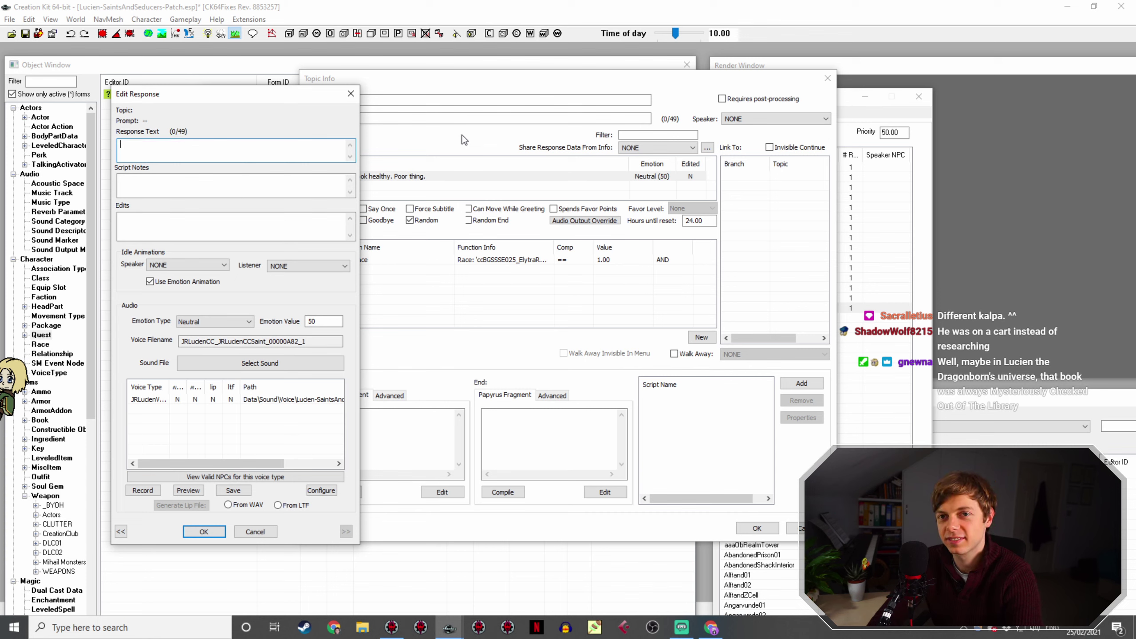
Step: Check the gallery and description on the Elytra lore page in Chrome, and return to the response in Creation Kit
key(alt+Tab)
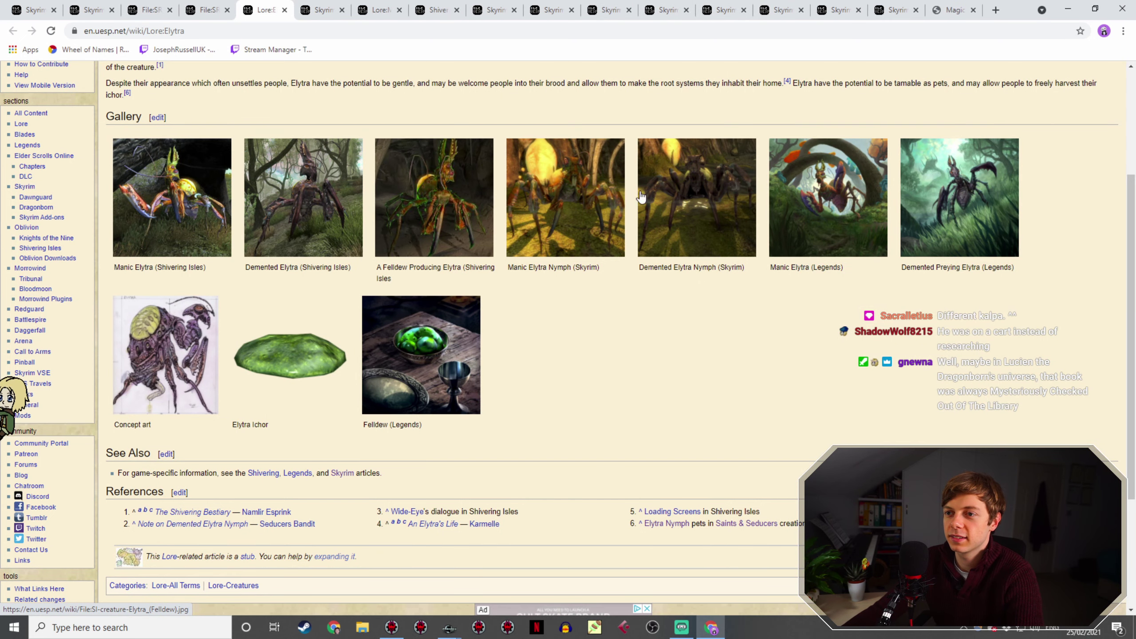
scroll(896, 177, up, 4)
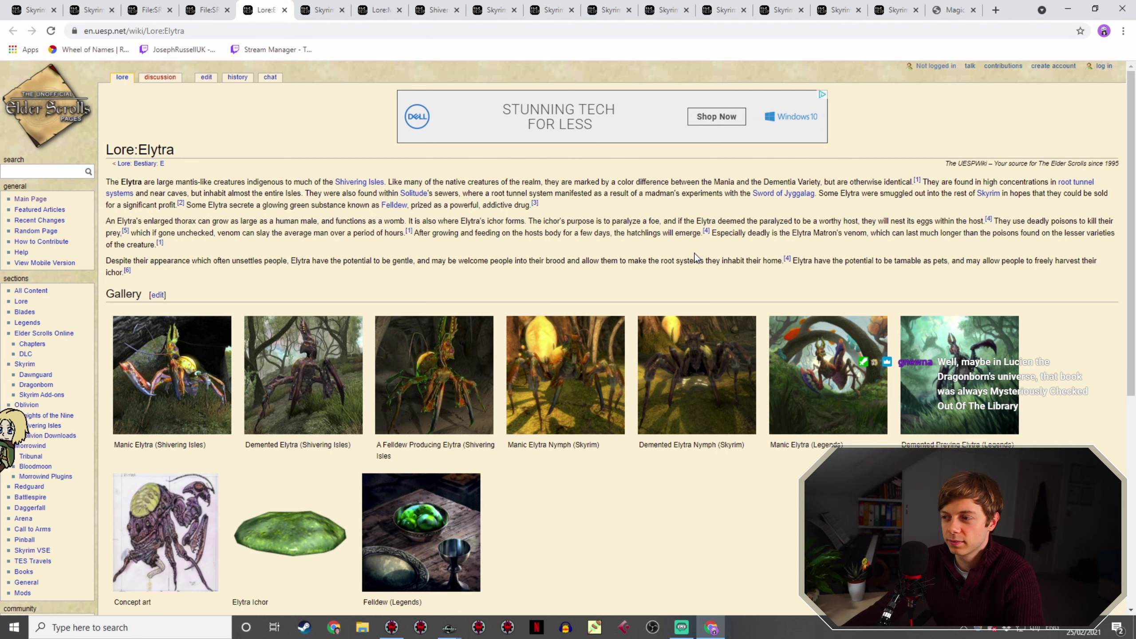
key(alt+Tab)
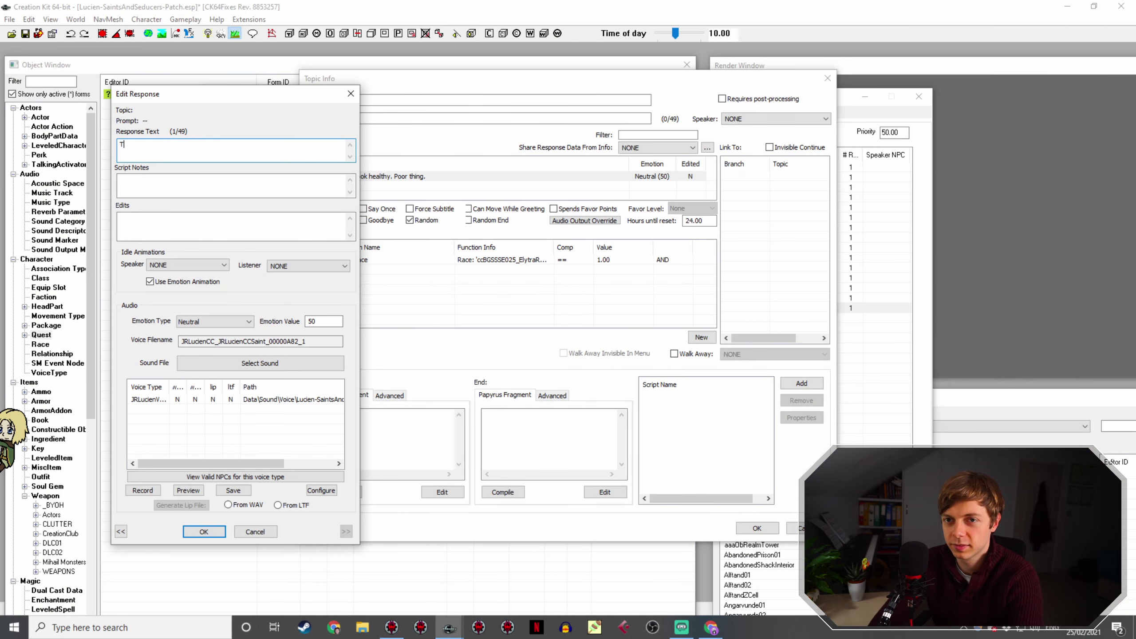
Step: Draft the Elytra taunt's response text as "These things are revolting and yet"
text(These things are re)
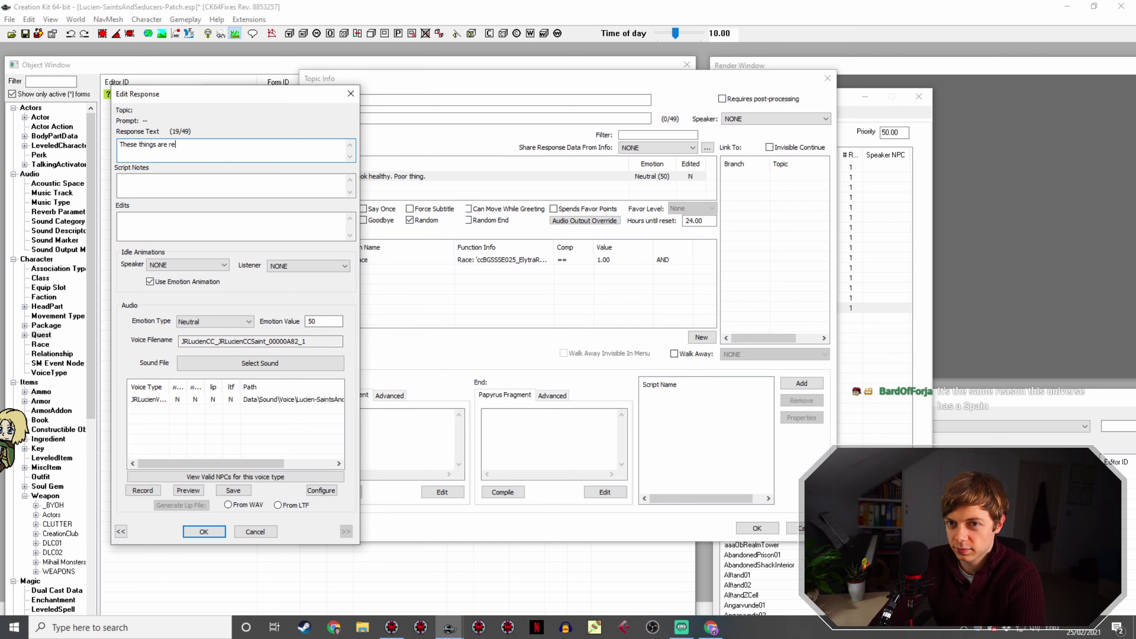
text(voltin)
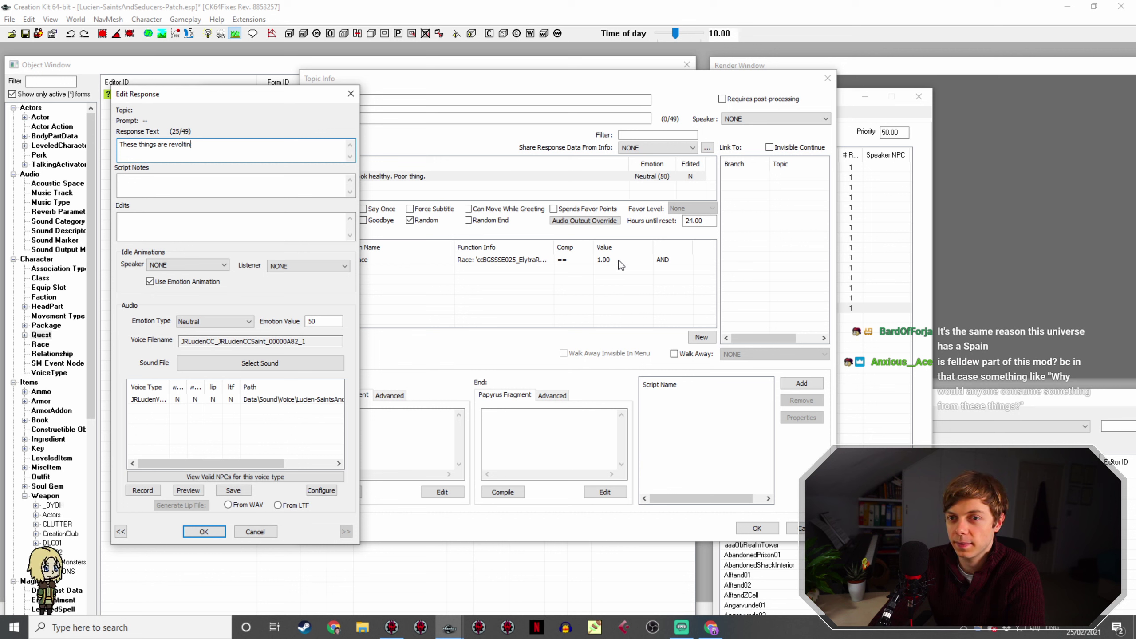
key(BackSpace)
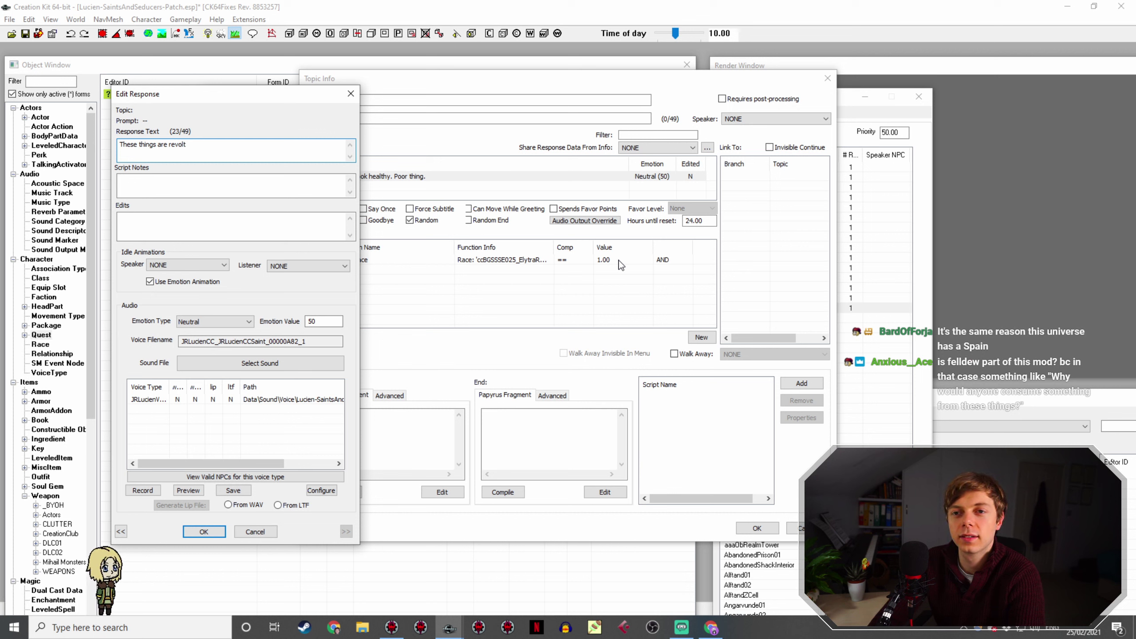
key(BackSpace)
key(BackSpace)
key(BackSpace)
key(BackSpace)
key(BackSpace)
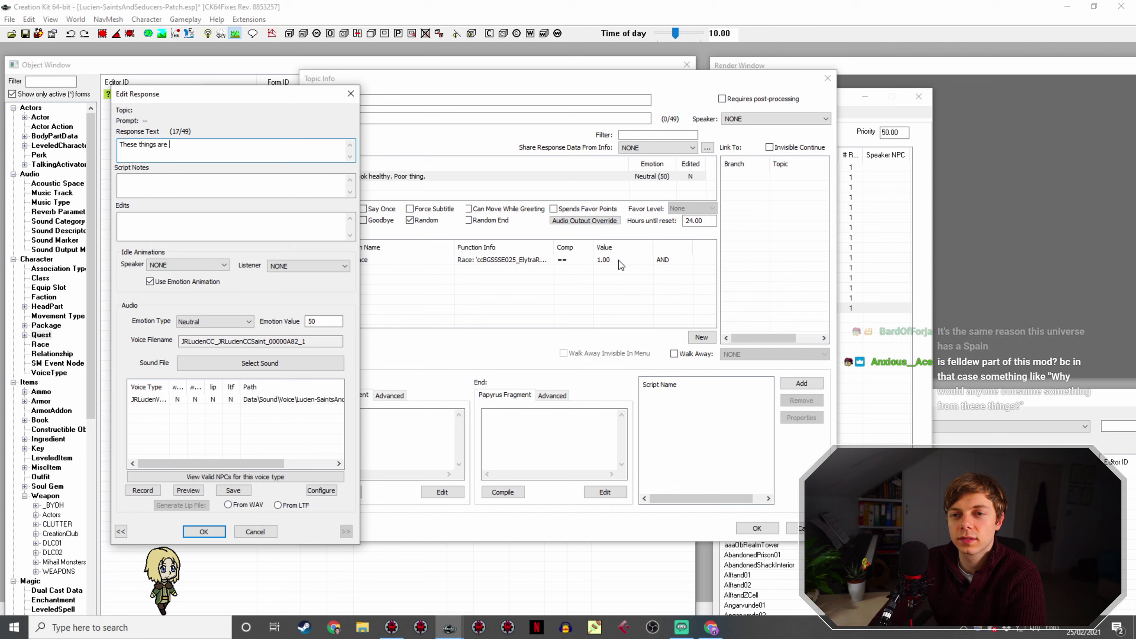
text(e)
key(BackSpace)
key(BackSpace)
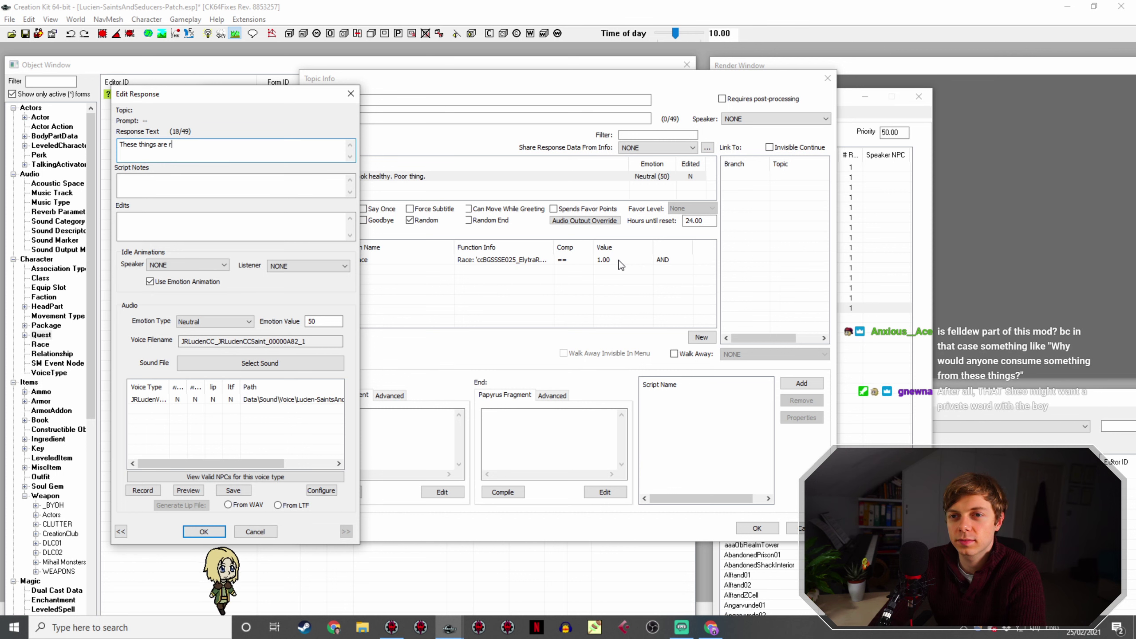
text(revolg)
key(BackSpace)
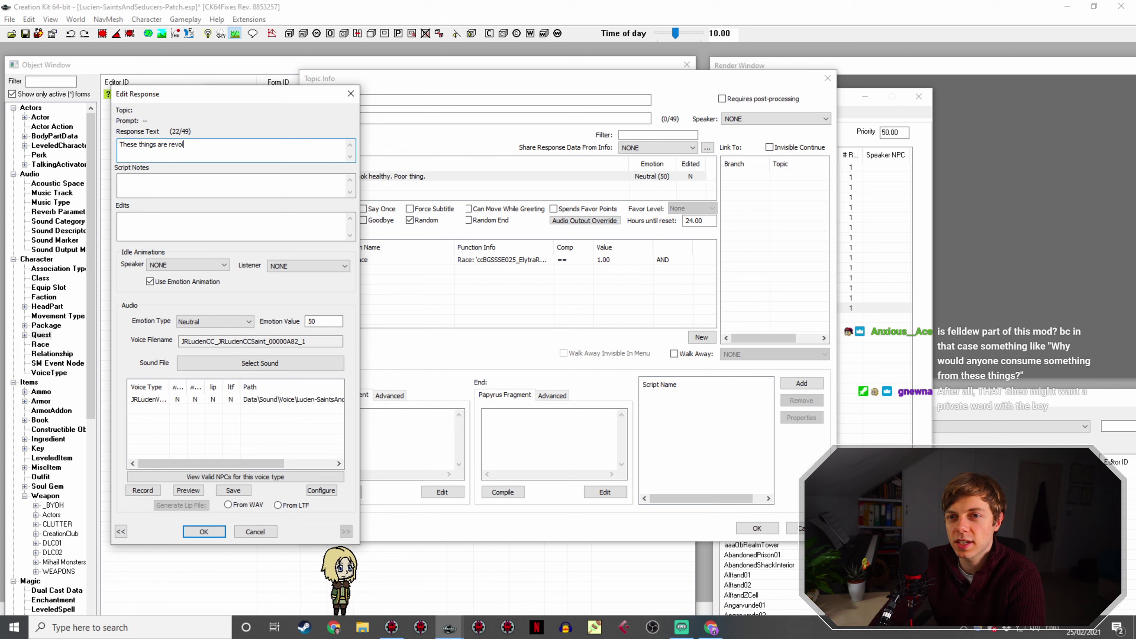
text(ting and yet)
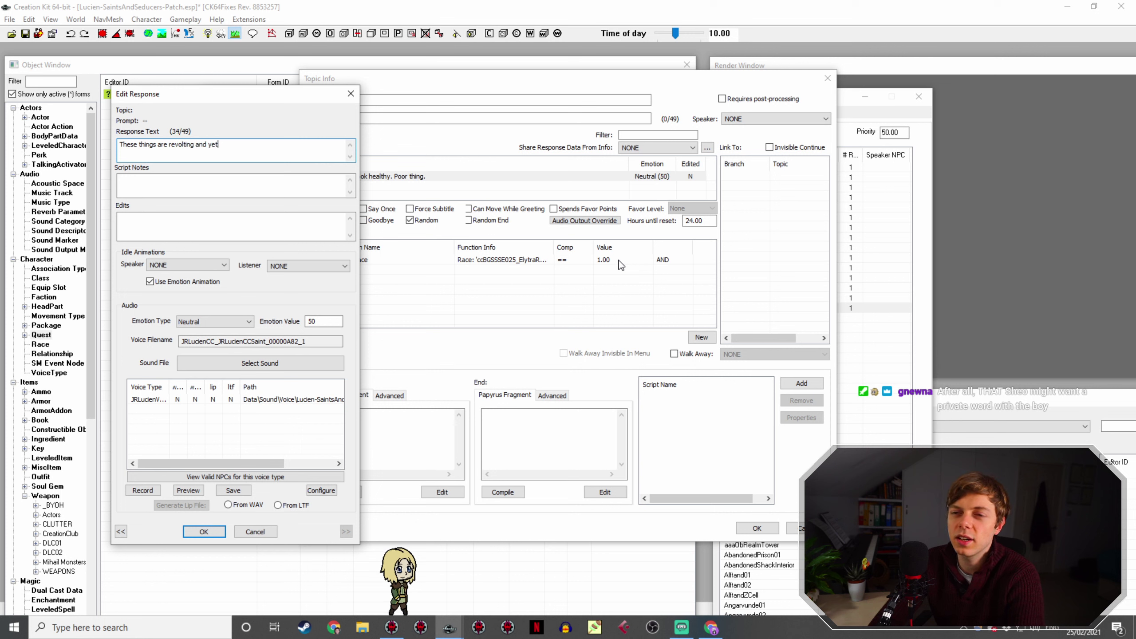
Step: Delete "revolting and yet" from the drafted response text and switch back to the Elytra lore page in Chrome
key(BackSpace)
key(BackSpace)
key(BackSpace)
key(BackSpace)
key(BackSpace)
key(BackSpace)
key(BackSpace)
key(BackSpace)
key(BackSpace)
key(BackSpace)
key(BackSpace)
key(BackSpace)
key(BackSpace)
key(BackSpace)
key(BackSpace)
key(BackSpace)
key(BackSpace)
key(alt+Tab)
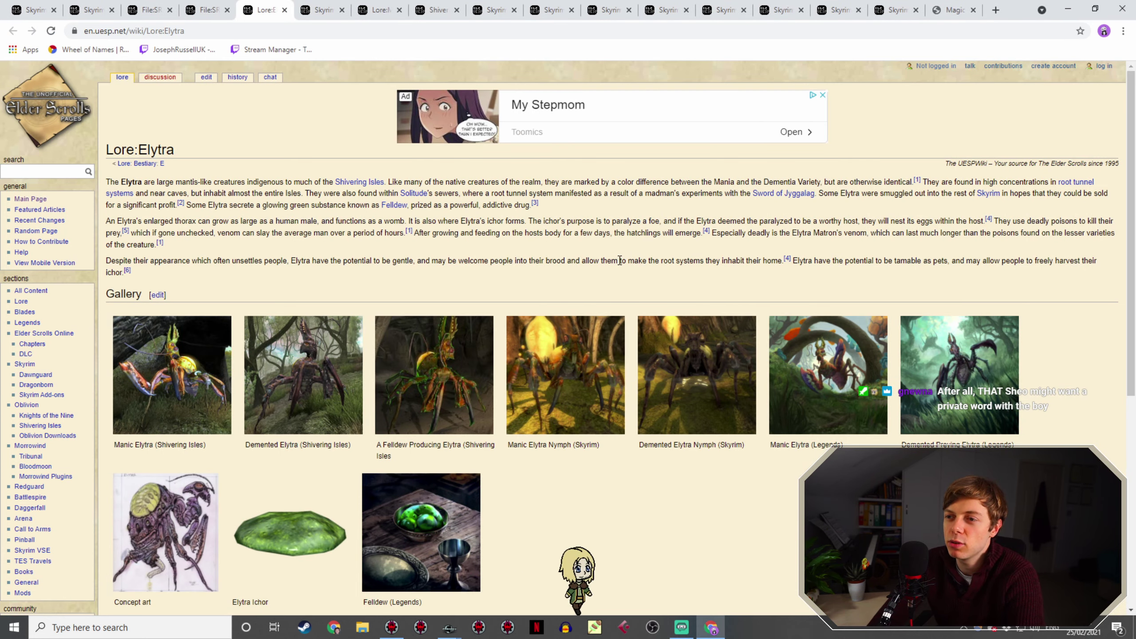
Step: Return to Creation Kit and save the partial "These things are" response together with its topic info
key(alt+Tab)
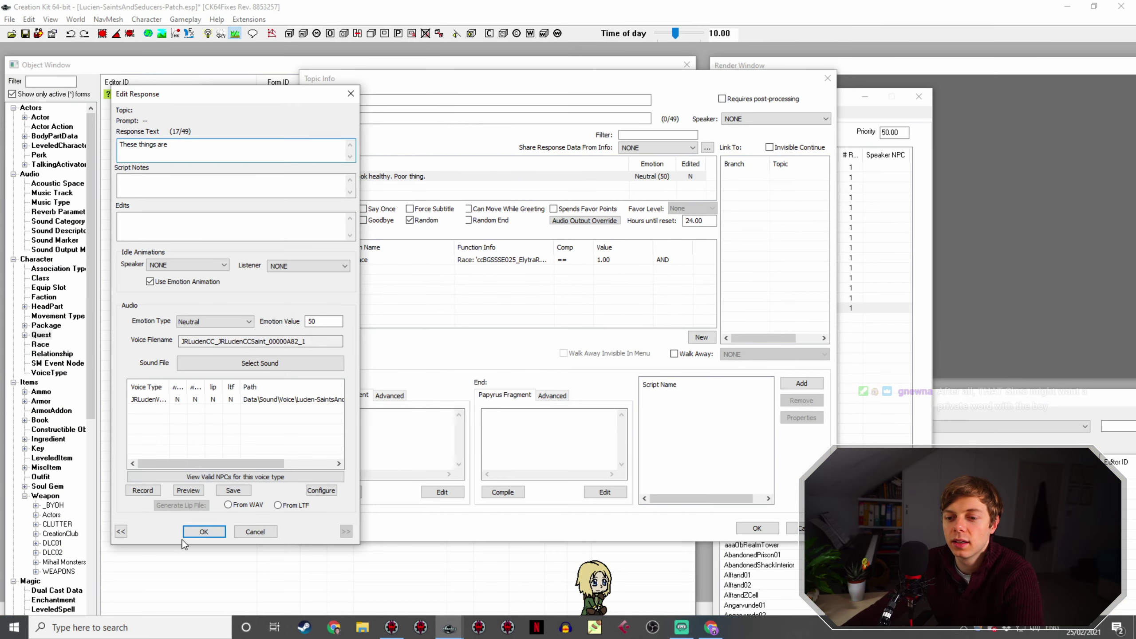
click(204, 532)
click(756, 527)
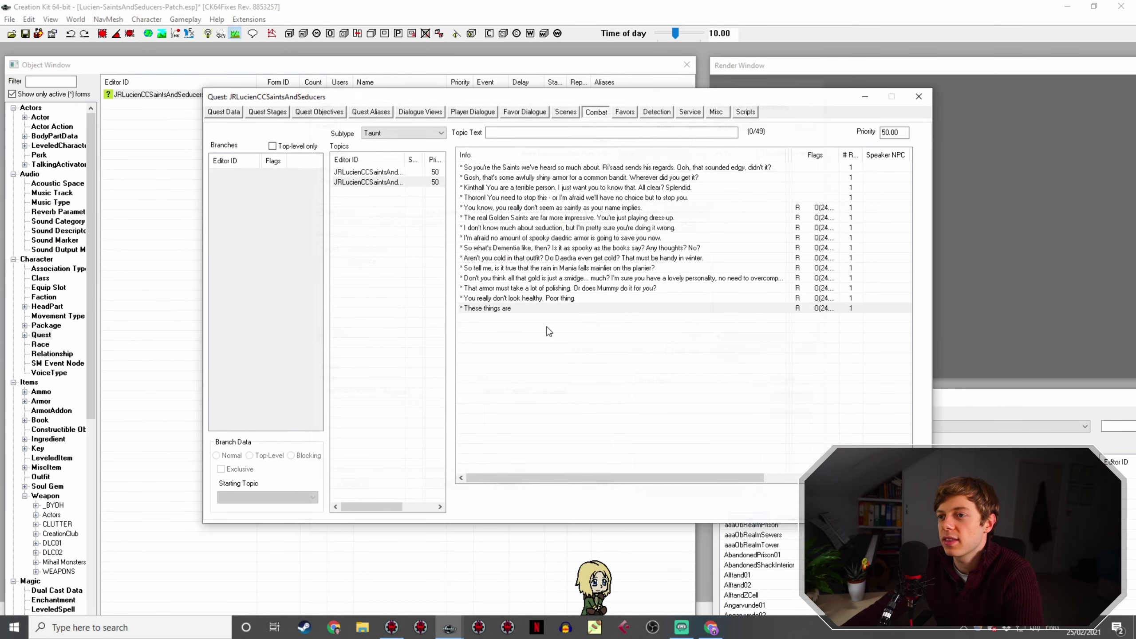
Step: Review the existing Hello and Idle lines in the quest's miscellaneous dialogue and return to the combat dialogue
click(388, 172)
click(717, 112)
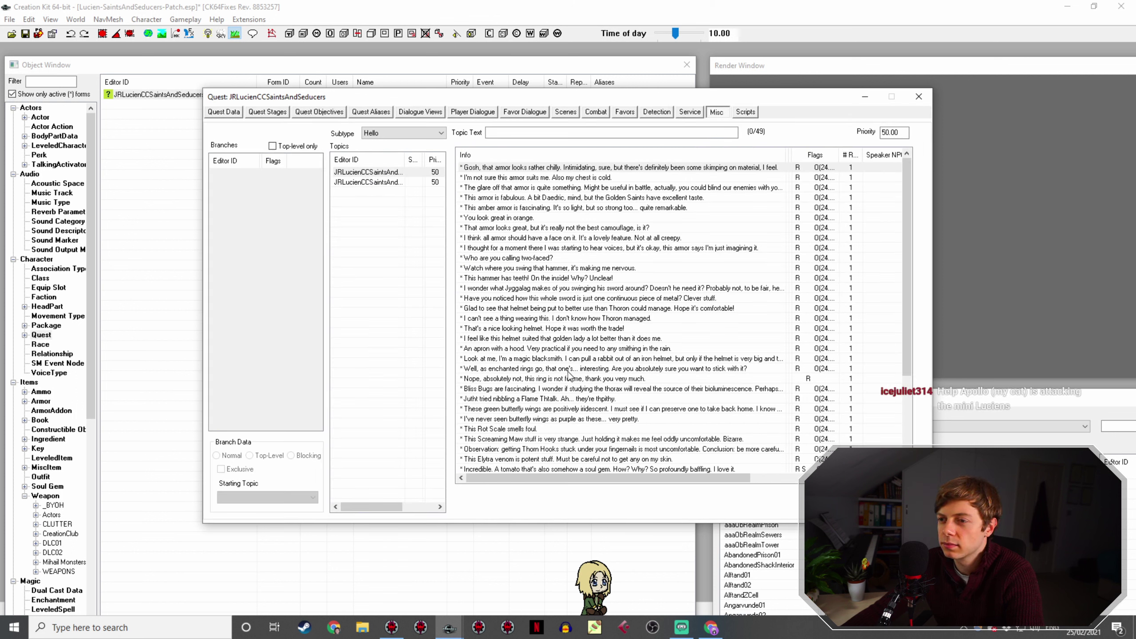
click(377, 183)
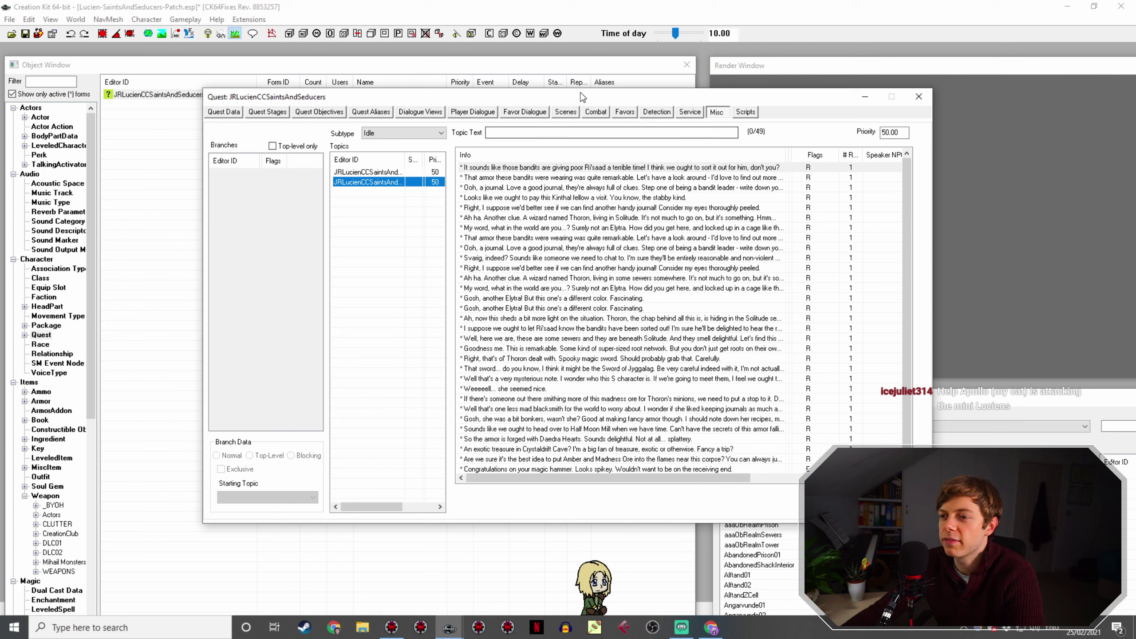
click(578, 112)
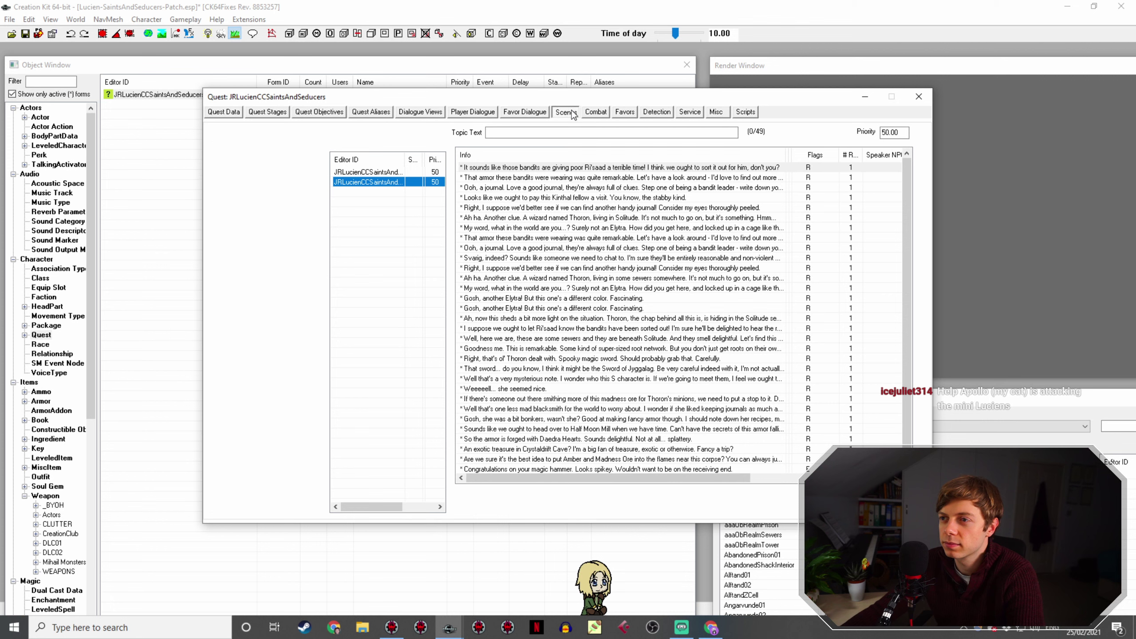
click(599, 112)
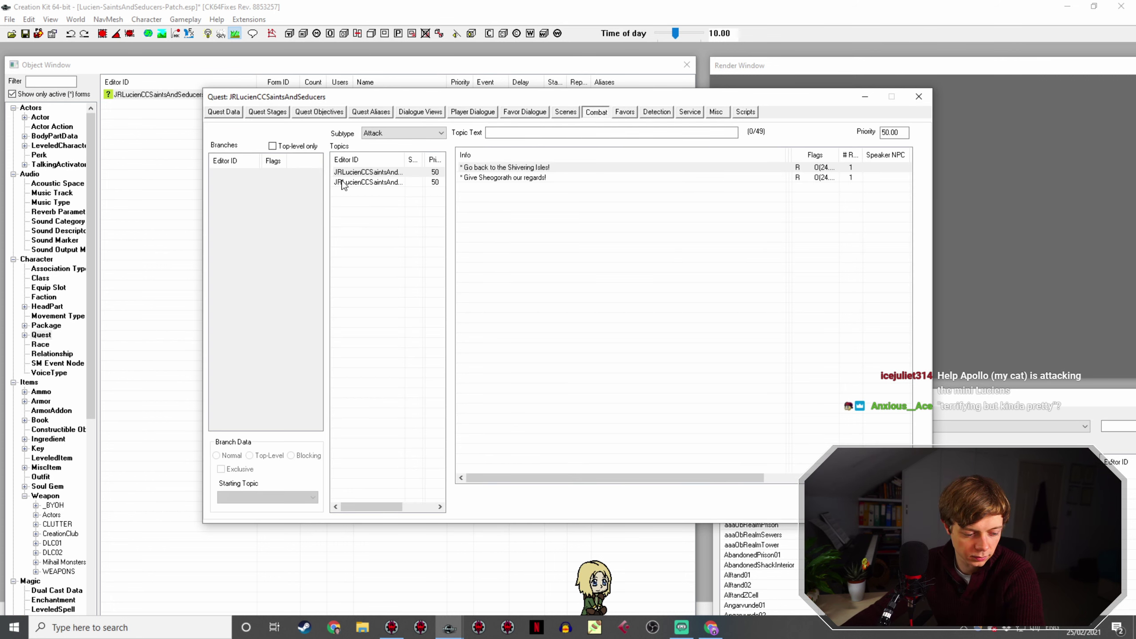
Step: Complete the unfinished taunt as "These things are beautiful. Horrible, of course, and far too vicious for my liking, but beautiful." and save it
click(384, 182)
double_click(515, 309)
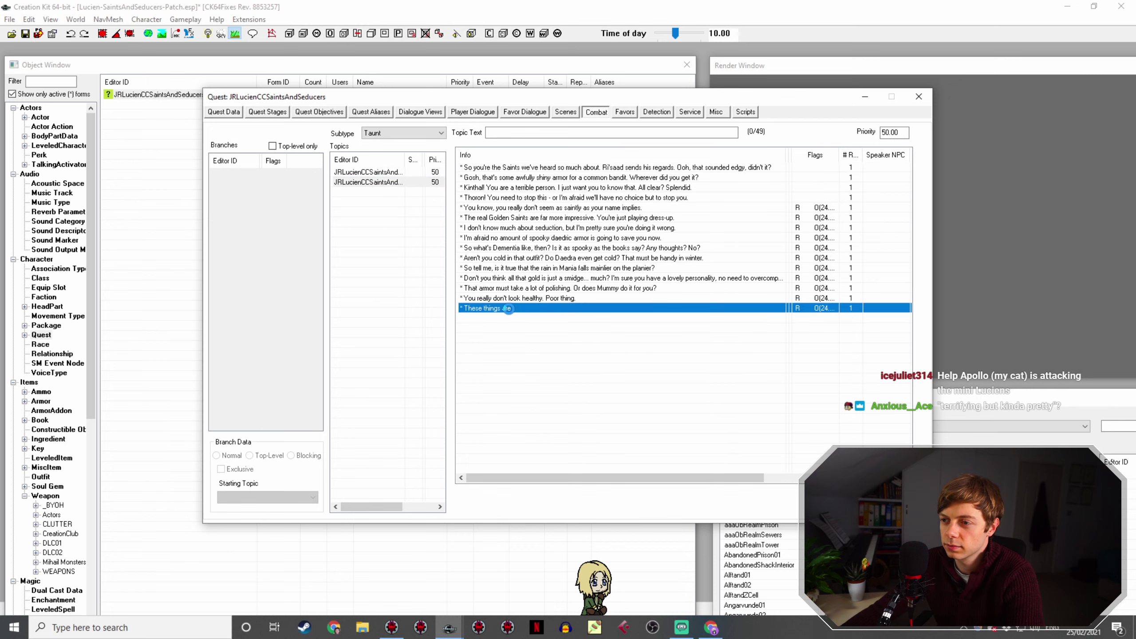
double_click(360, 175)
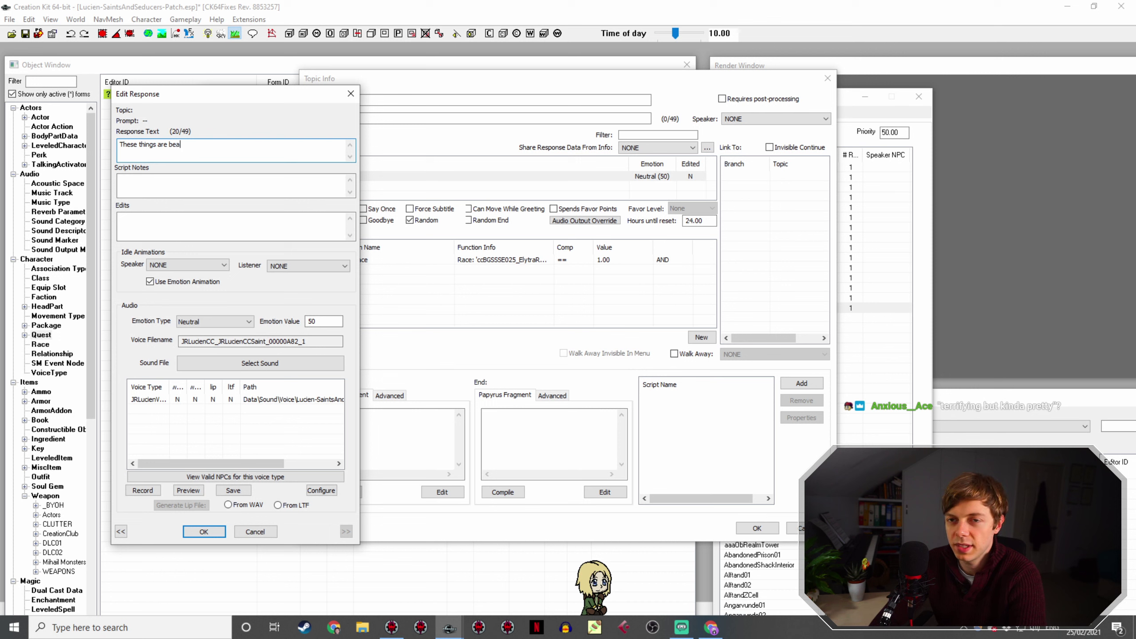
text(beautiful)
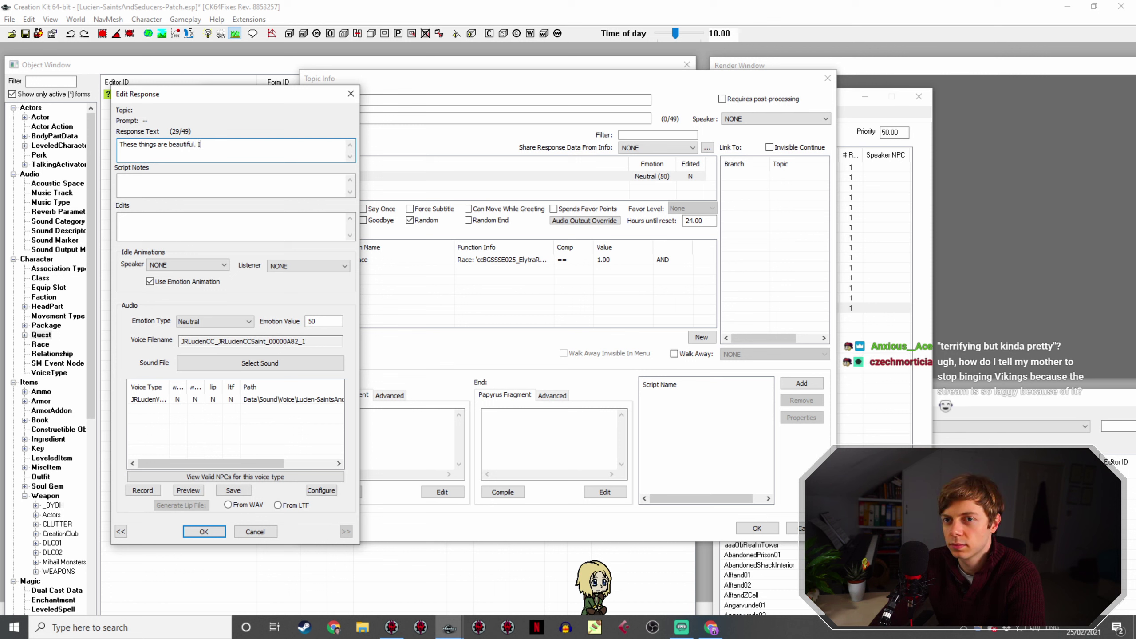
text(. Horrible, of course, and far too vicious for my liking.)
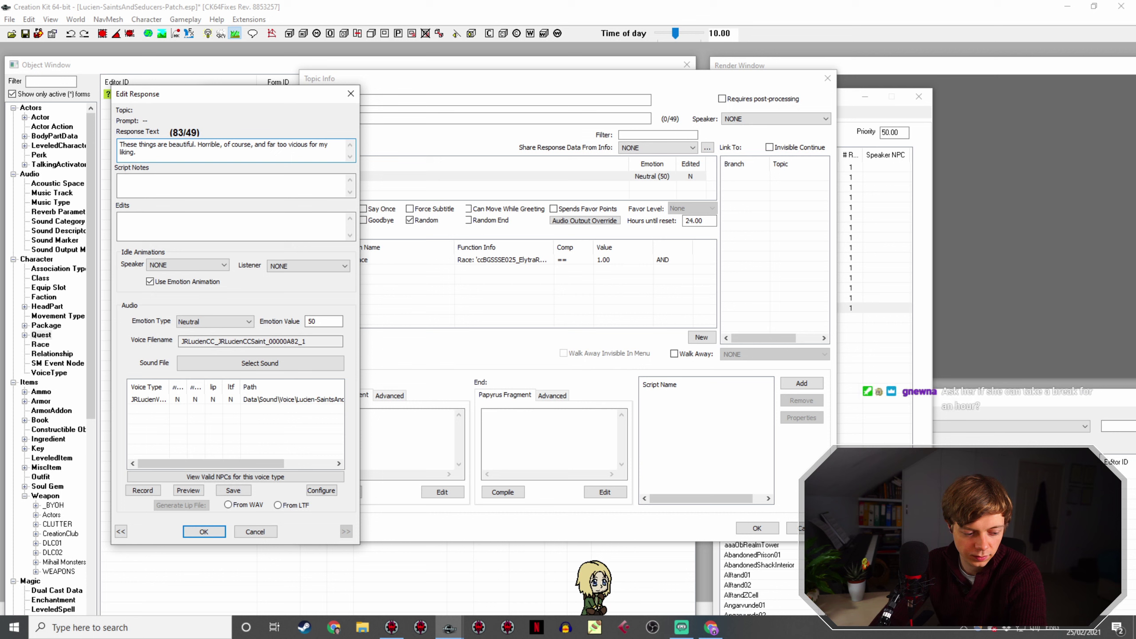
key(BackSpace)
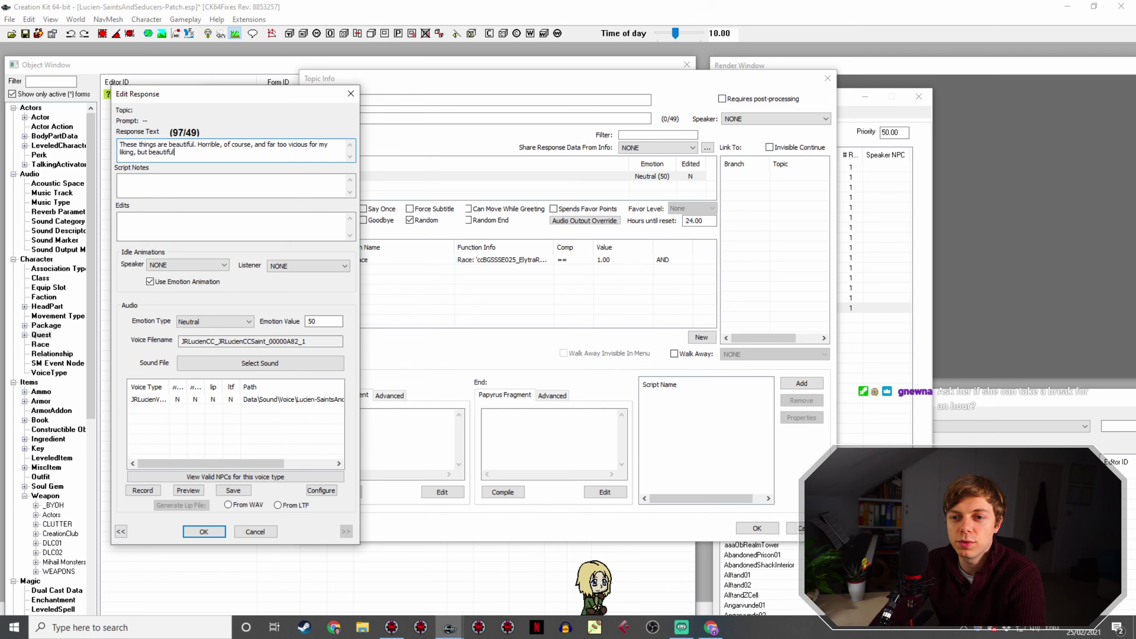
text(.)
key(Return)
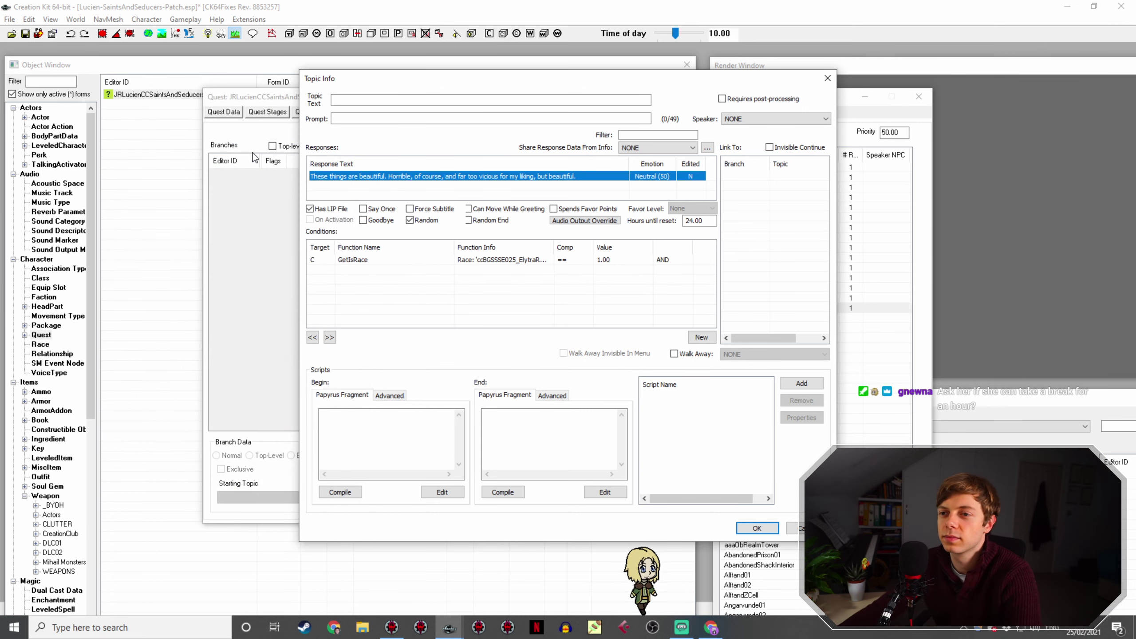
click(740, 532)
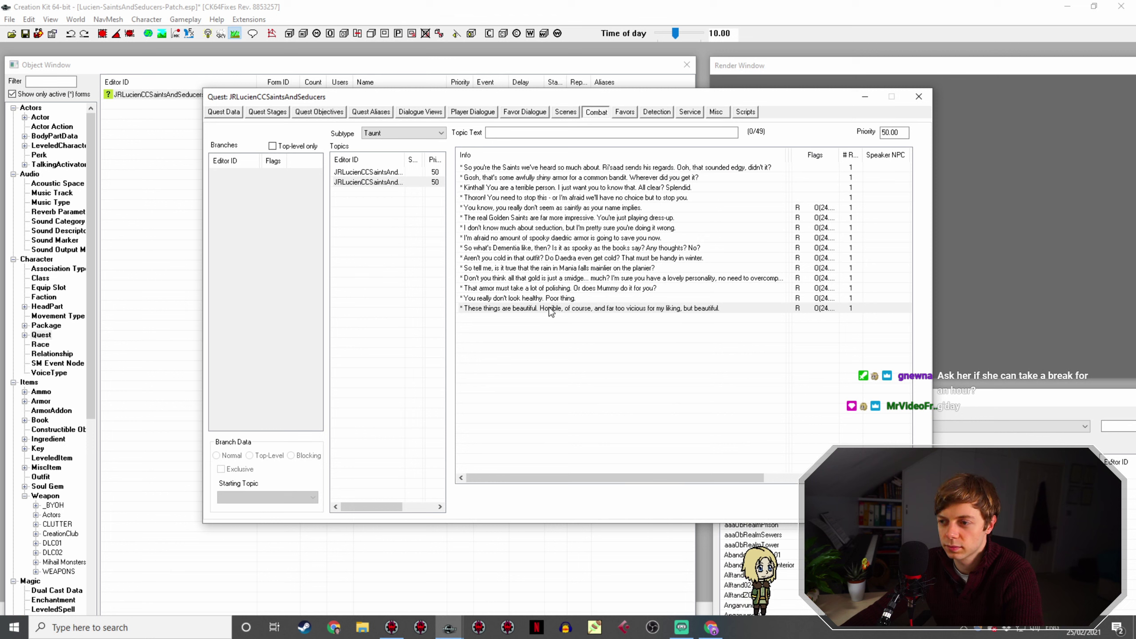
Step: Duplicate the "These things are beautiful" taunt and open the copy's response for editing
right_click(551, 309)
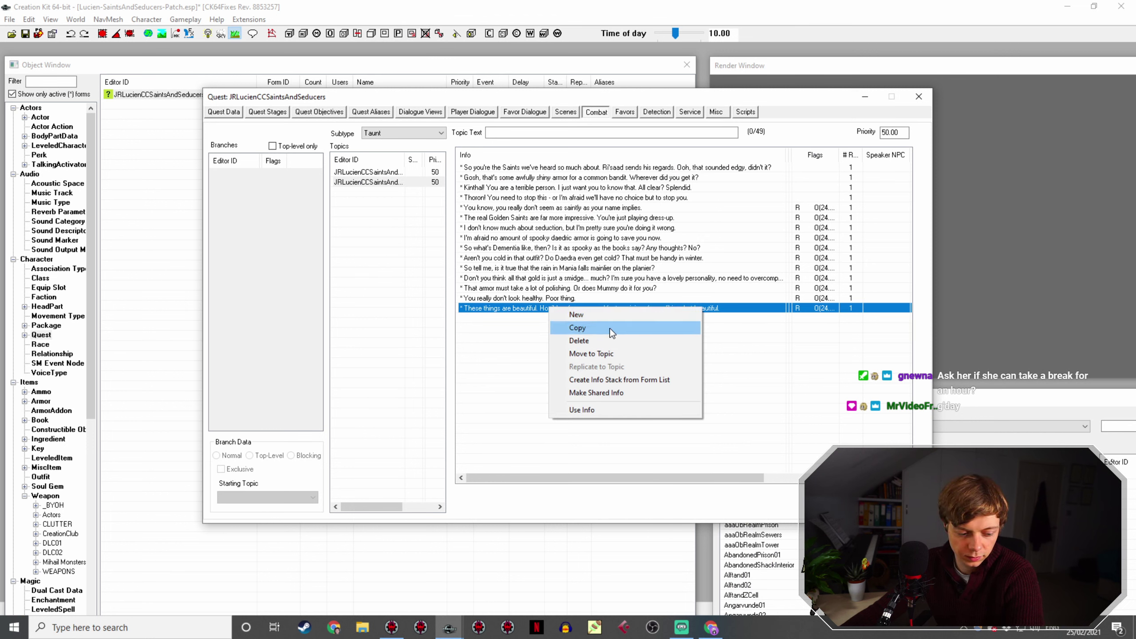
click(610, 329)
double_click(537, 318)
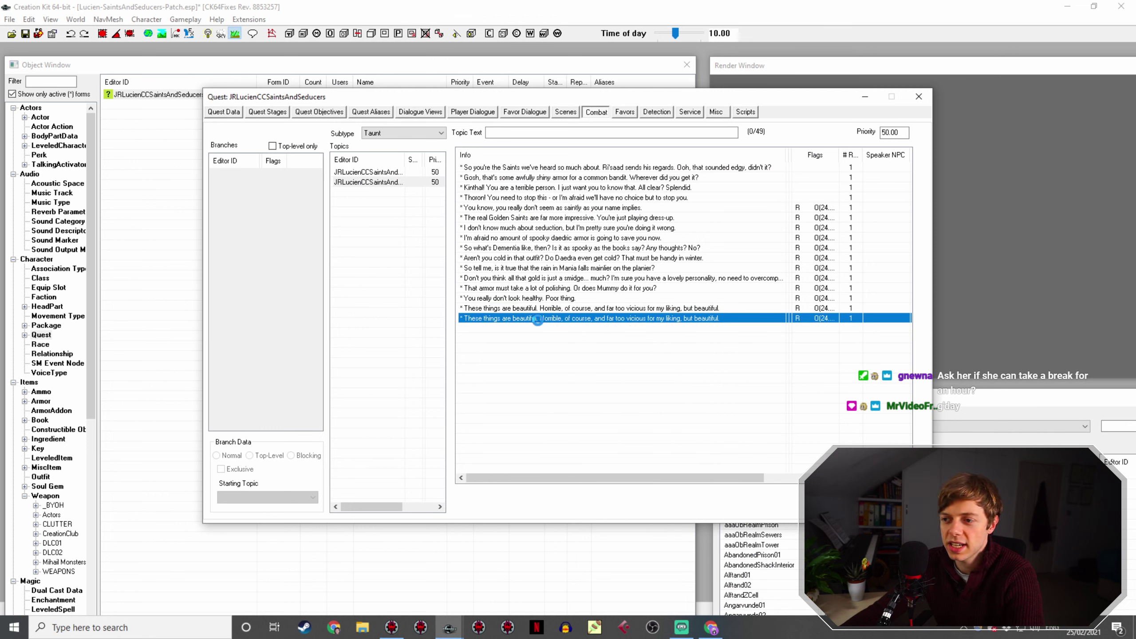
click(449, 177)
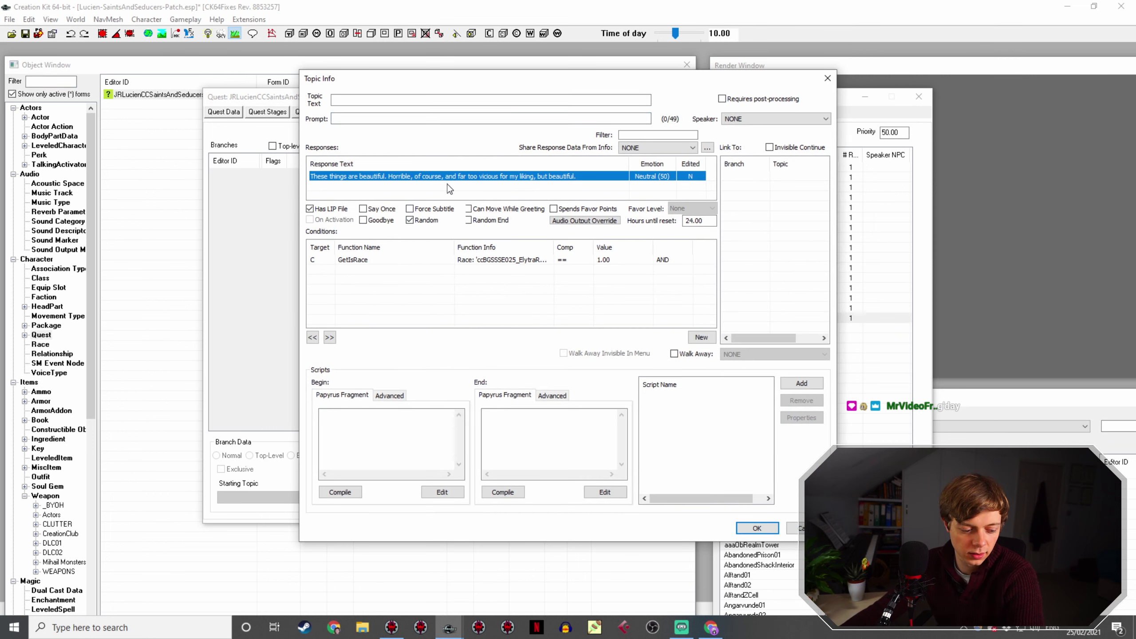
double_click(580, 175)
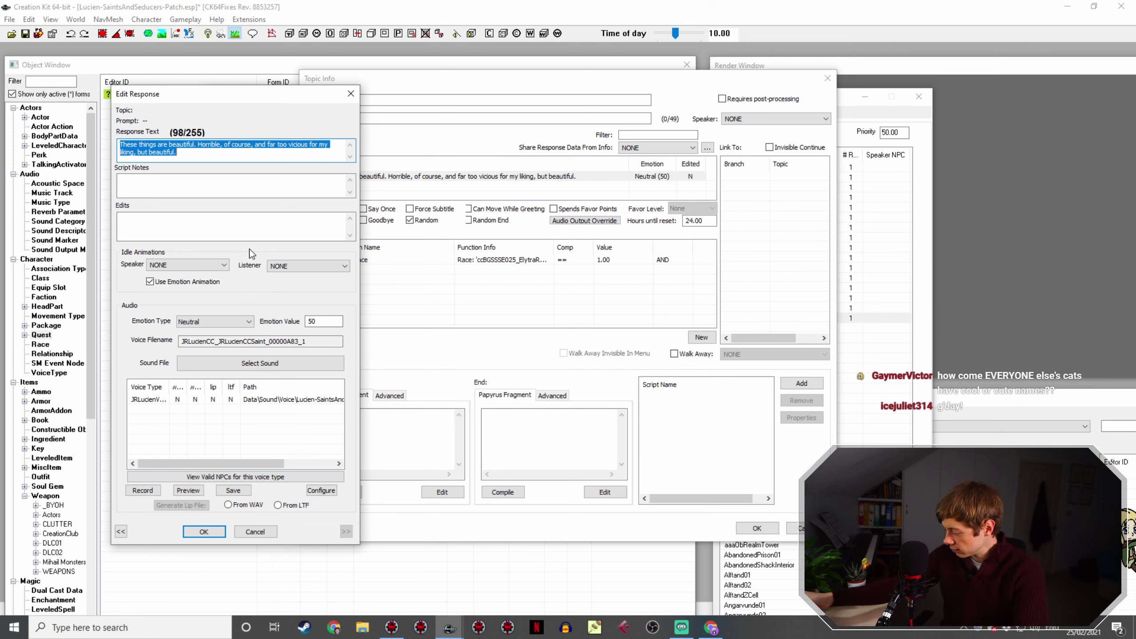
Step: Consult the Elytra lore page in Chrome and clear the copied response text back in Creation Kit
key(alt+Tab)
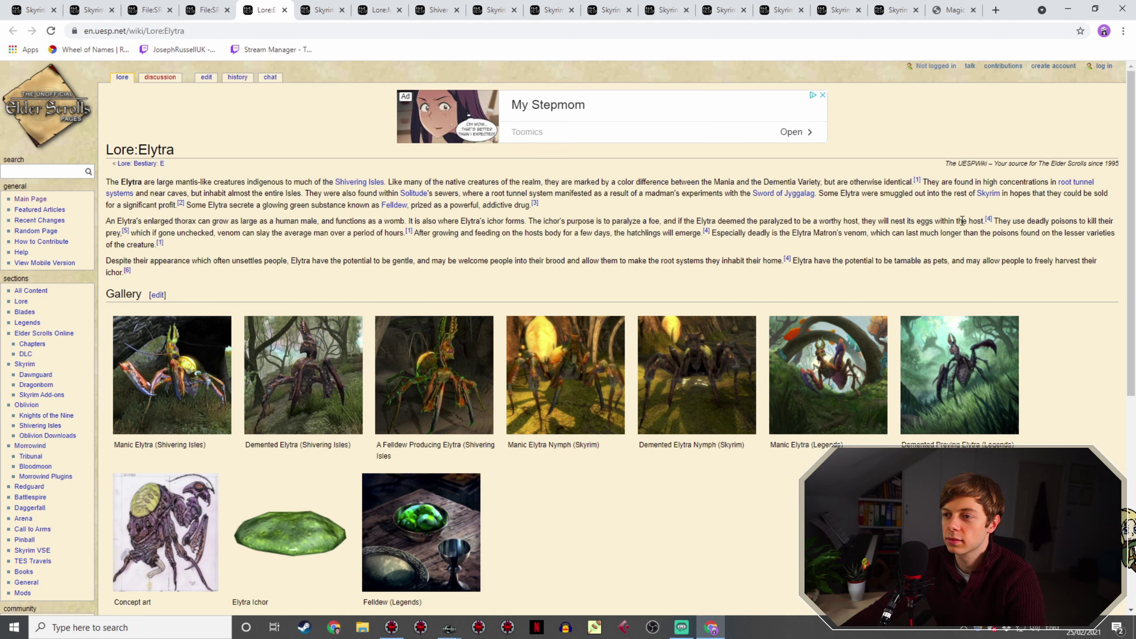
key(alt+Tab)
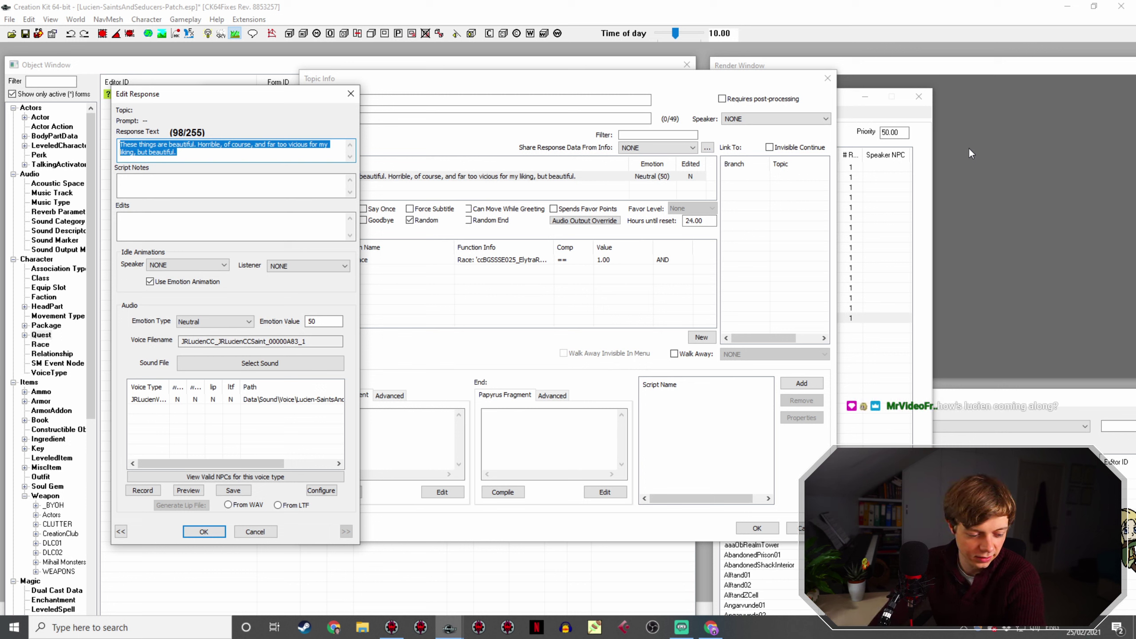
text(p)
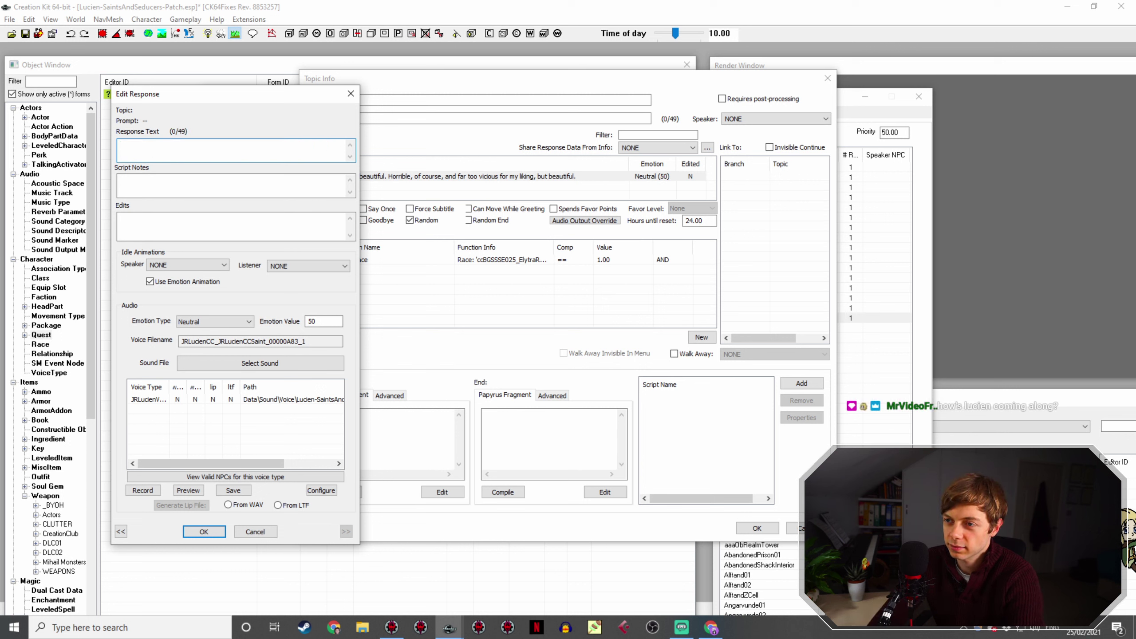
Step: Write the response "Did you know these things like to lay their eggs inside their victims? Food for thought!" and save the taunt
text(Did you kn)
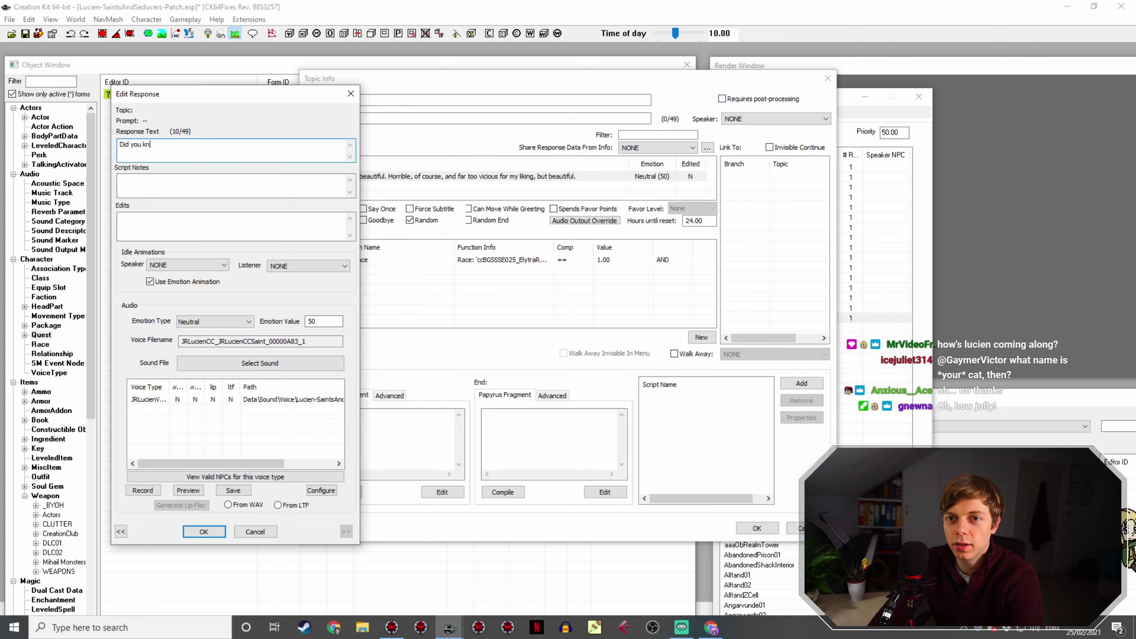
text(ow these things like to lay their eggs inside their victims? Just thought it was wor)
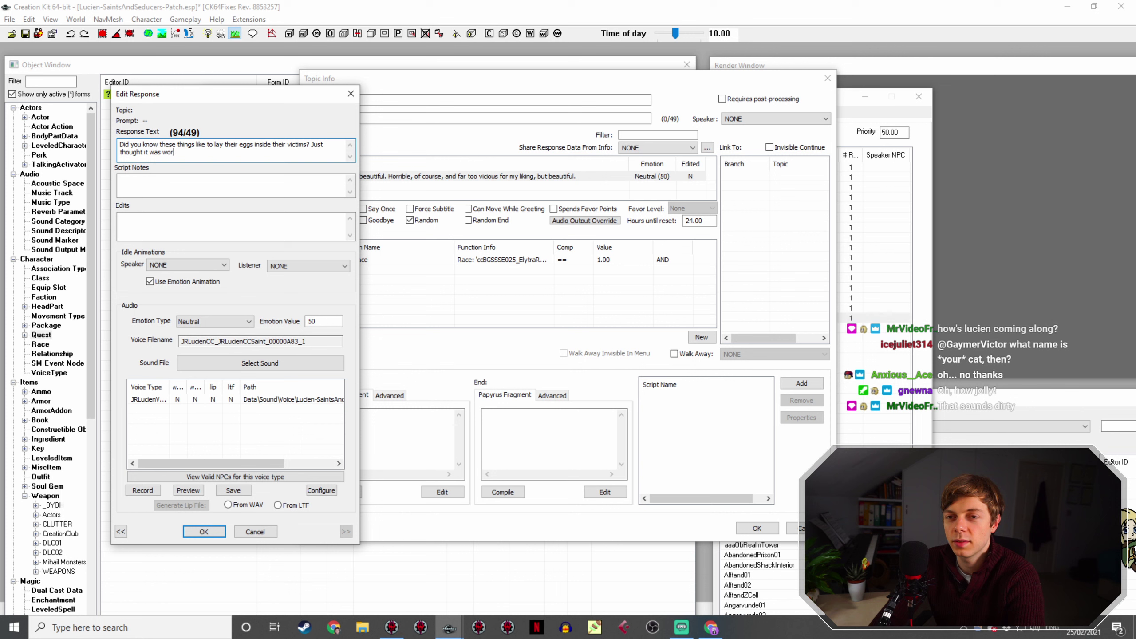
key(BackSpace)
key(BackSpace)
key(BackSpace)
key(BackSpace)
key(BackSpace)
key(BackSpace)
key(BackSpace)
key(BackSpace)
key(BackSpace)
key(BackSpace)
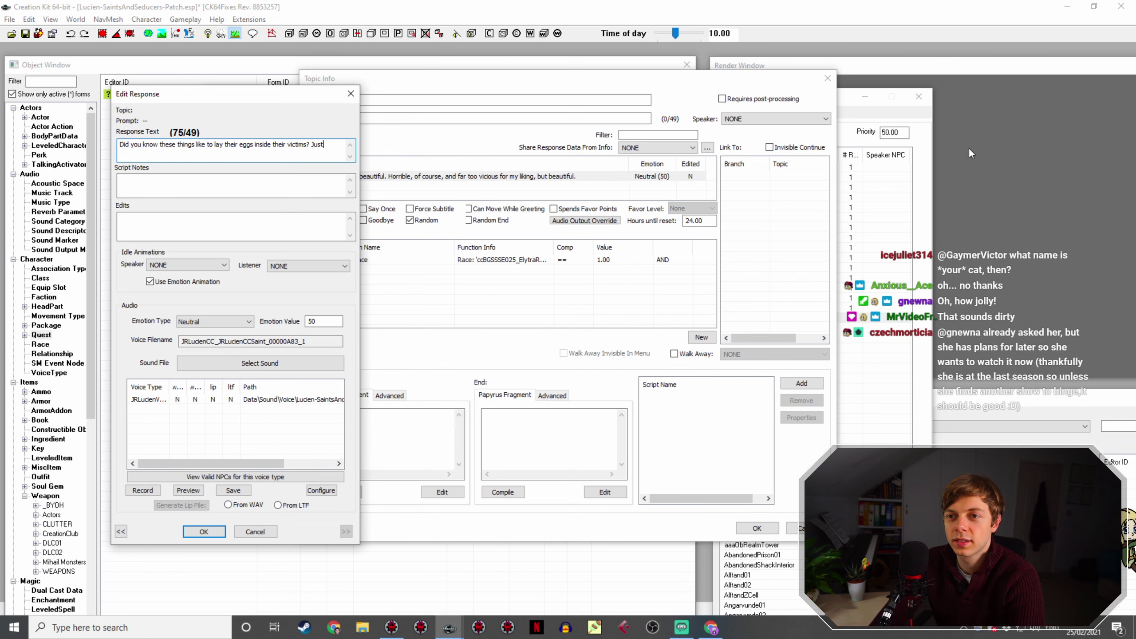
text(od for thought!)
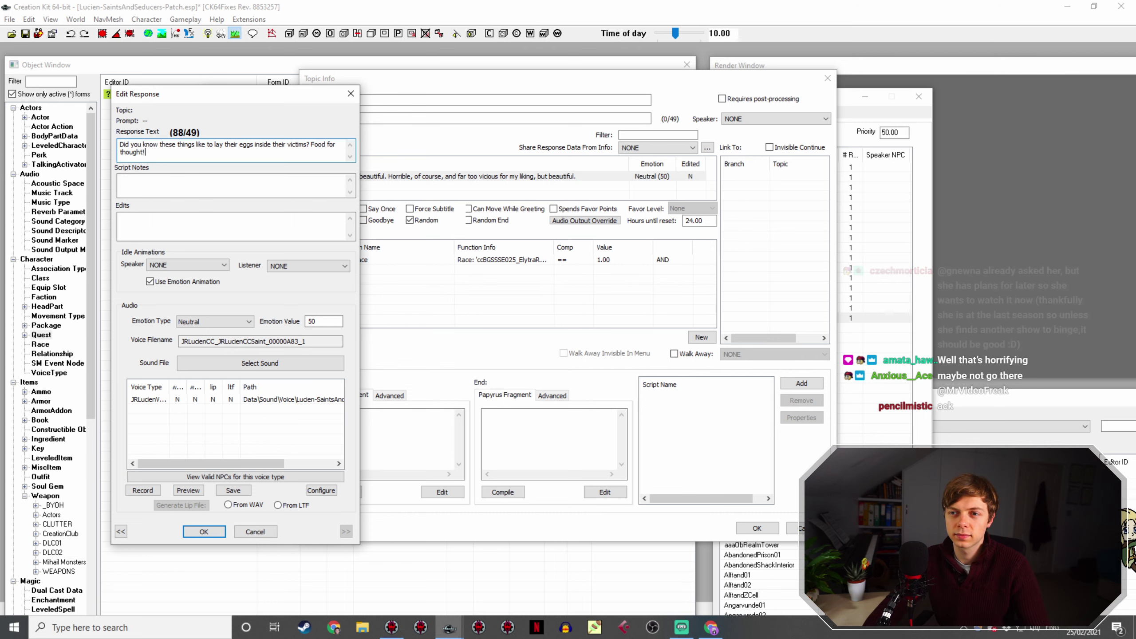
key(Return)
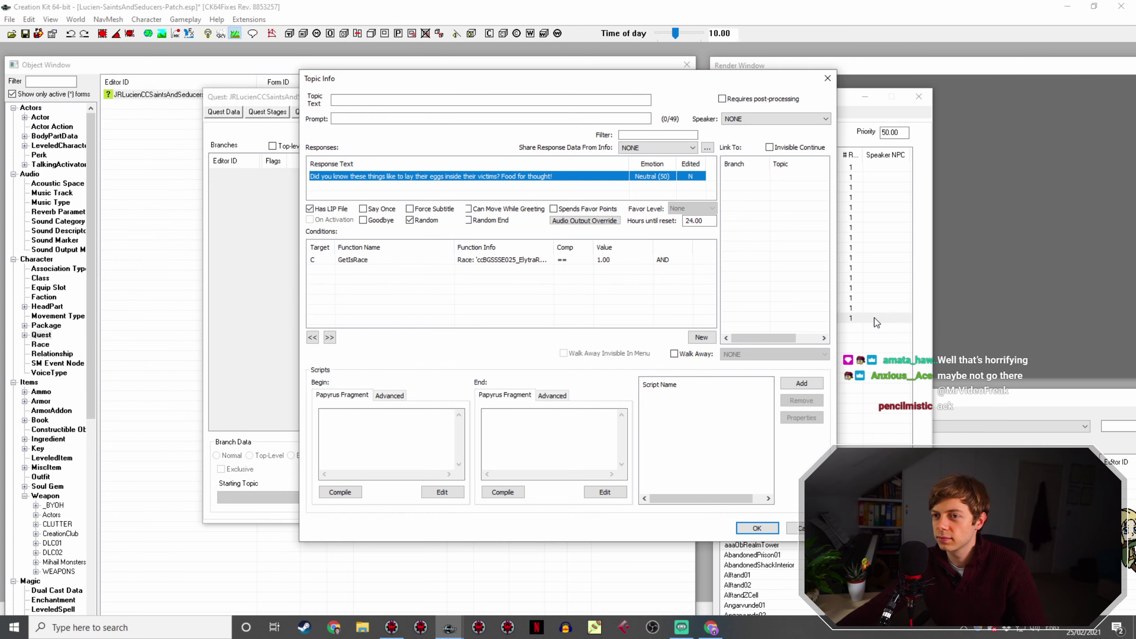
click(757, 528)
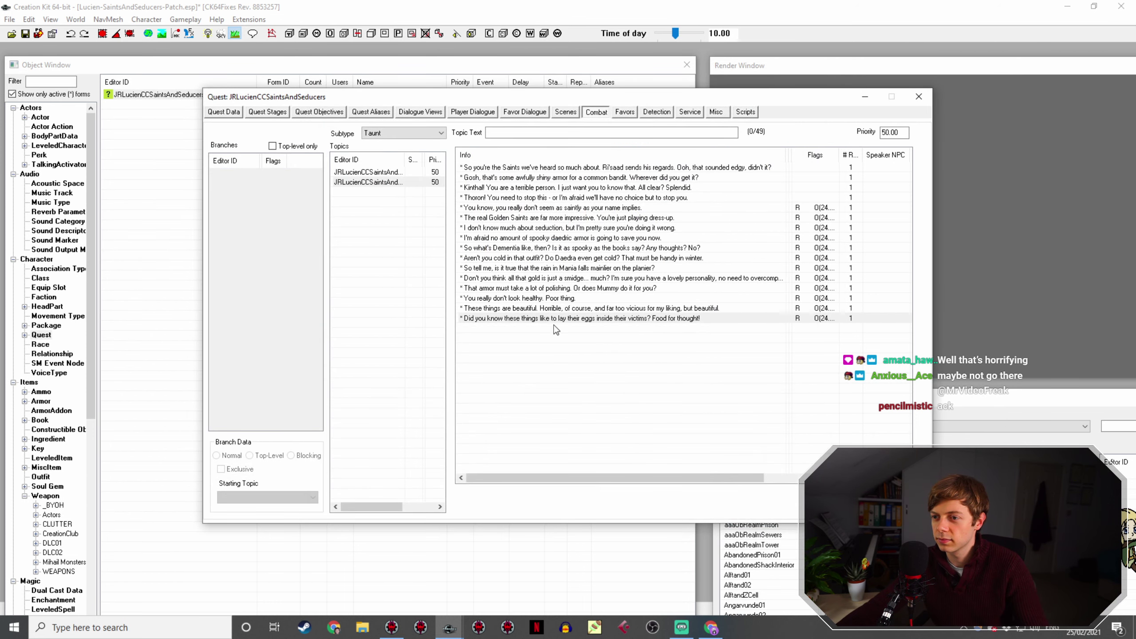
Step: Duplicate the "Did you know these things like to lay their eggs" taunt and consult the Elytra lore page in Chrome
right_click(543, 321)
click(610, 339)
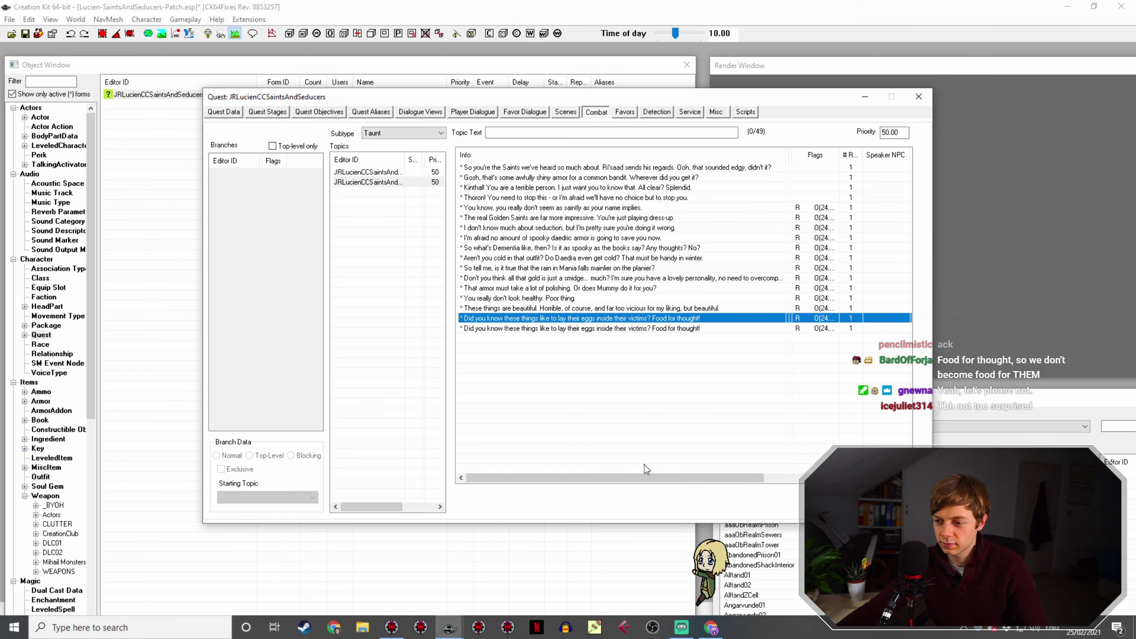
click(712, 628)
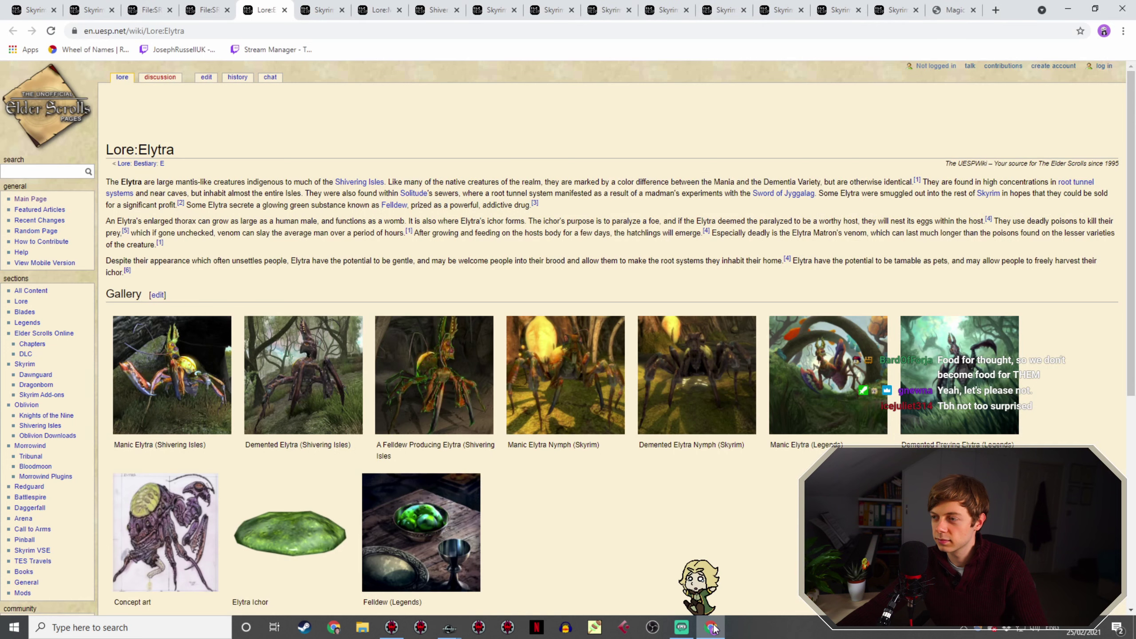
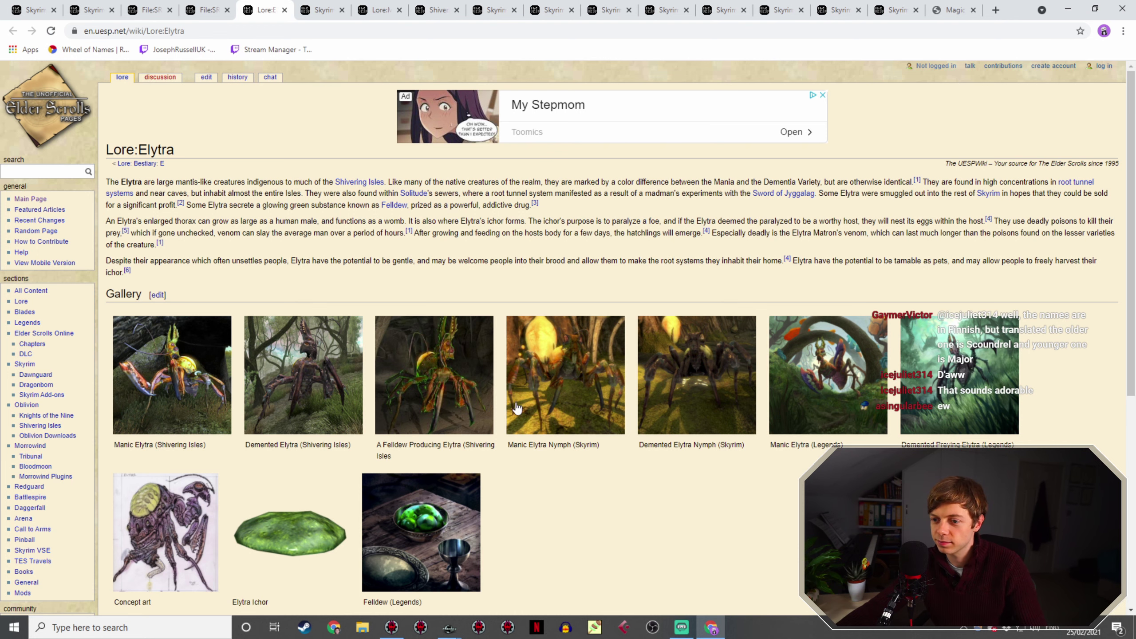
Step: Return to Creation Kit, open the copied taunt's response for editing and clear its copied text
mouse_move(448, 627)
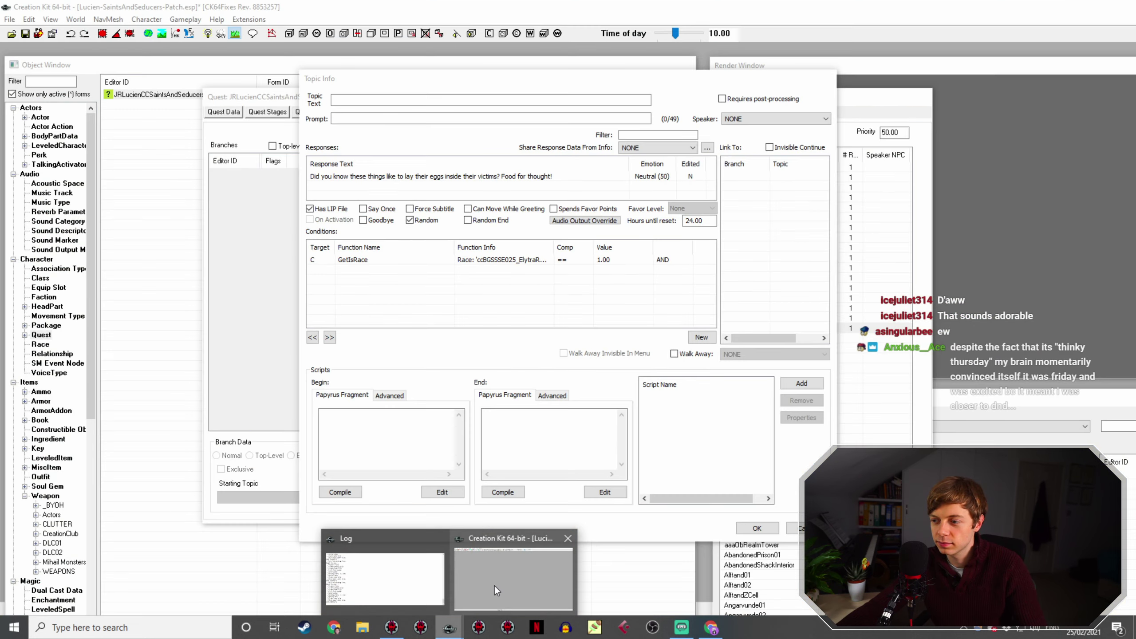
click(493, 585)
drag(525, 74, 653, 97)
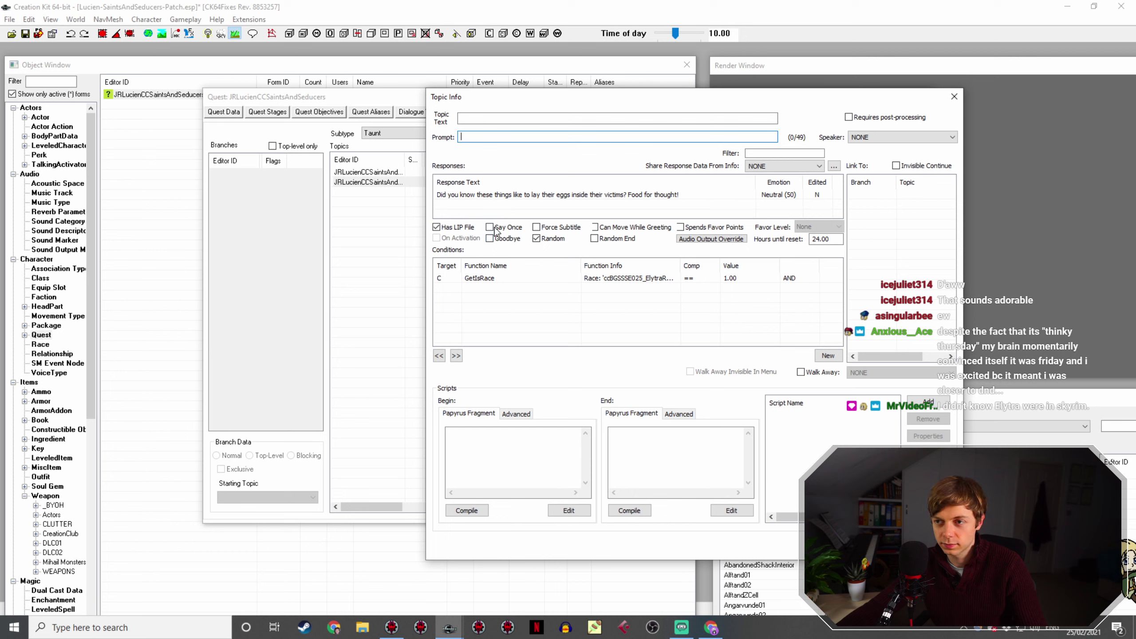
double_click(512, 196)
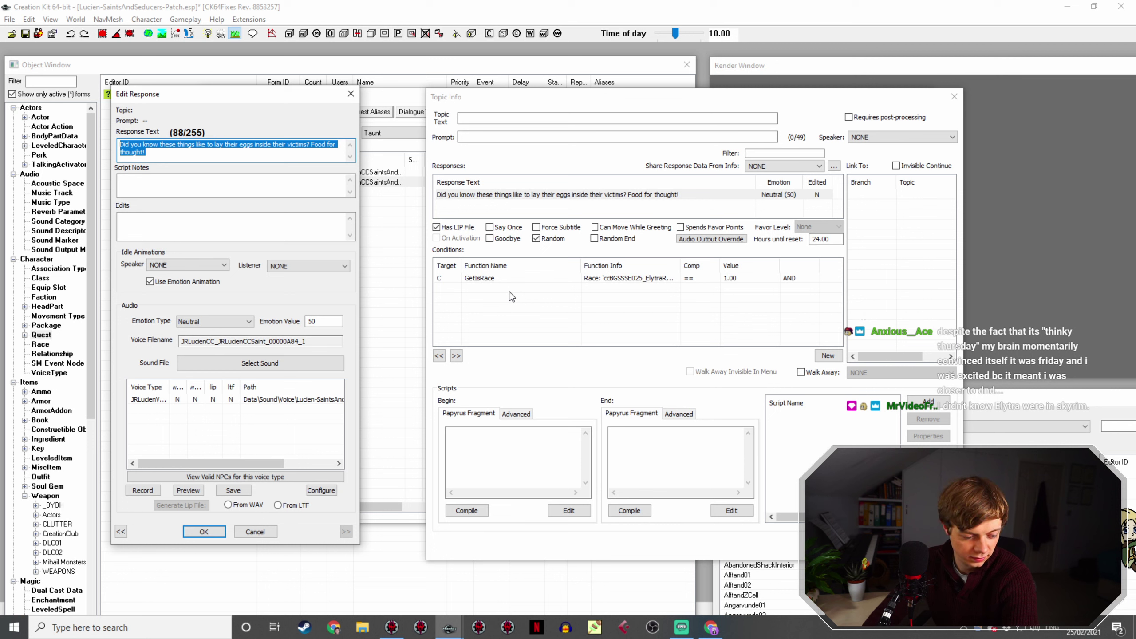
text(e)
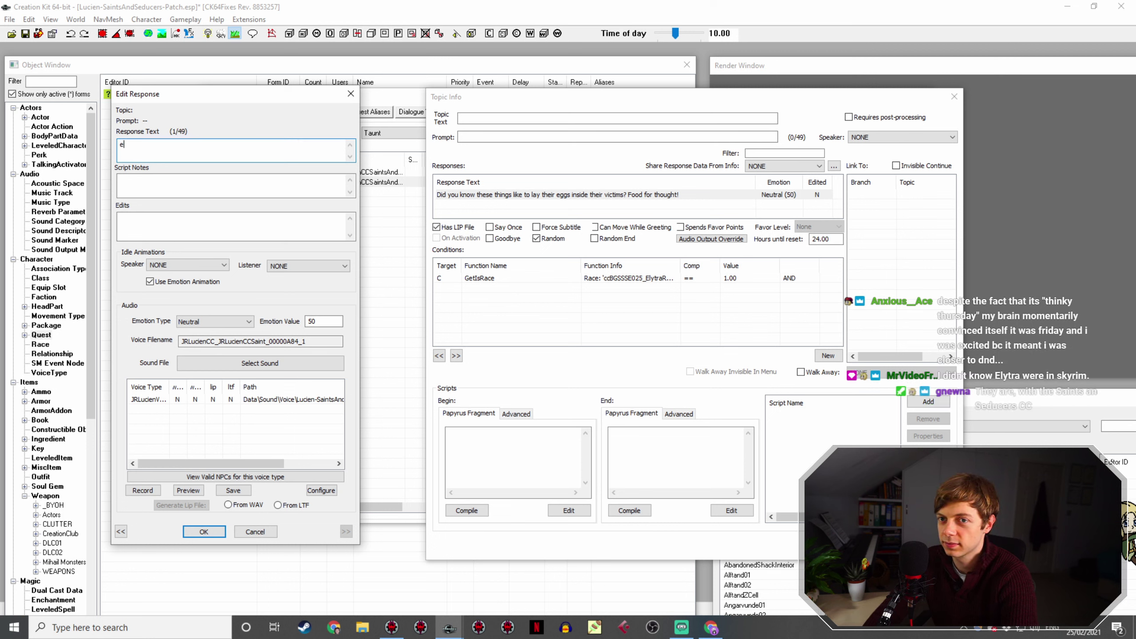
key(BackSpace)
text(E)
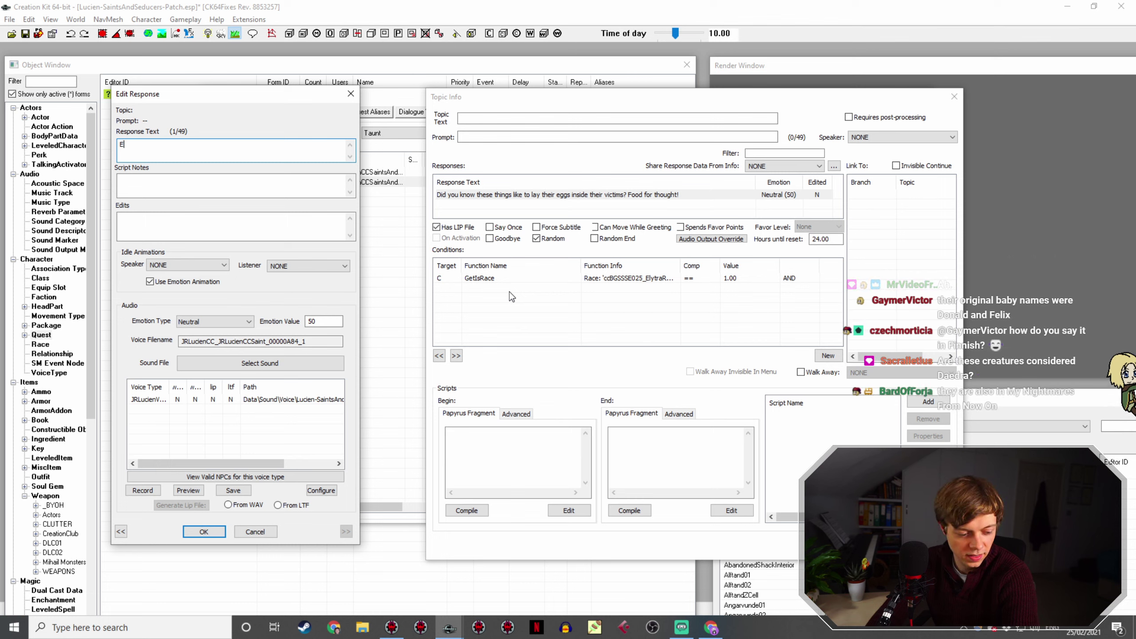
Step: Review the Elytra lore page in Chrome for behaviour details, and return to the response in Creation Kit
key(alt+Tab)
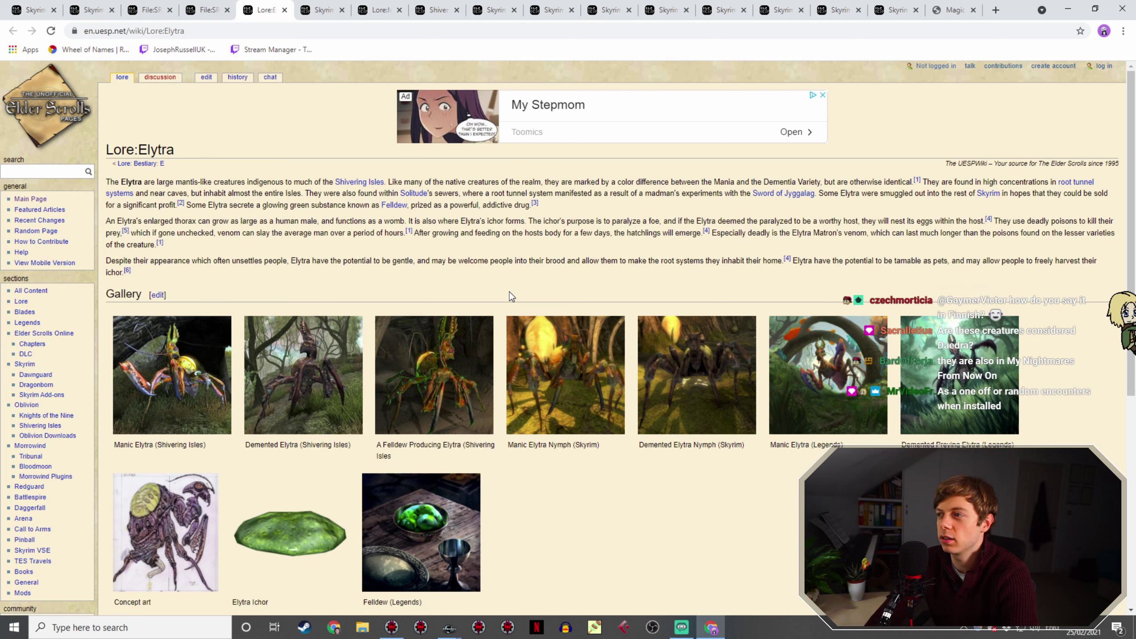
scroll(510, 291, down, 5)
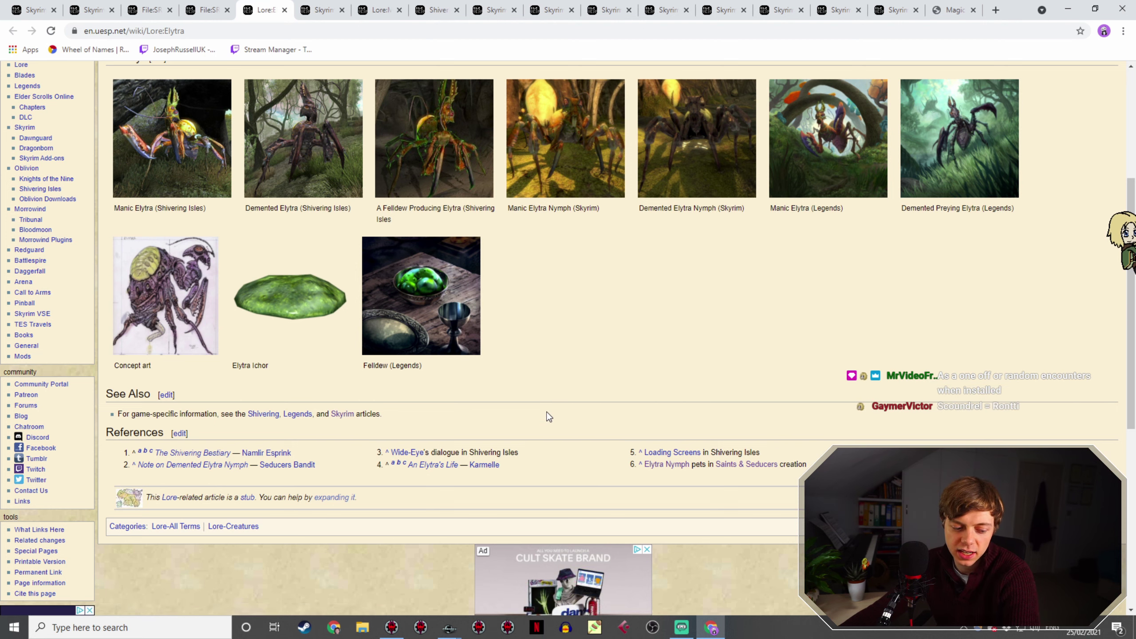
scroll(544, 419, up, 5)
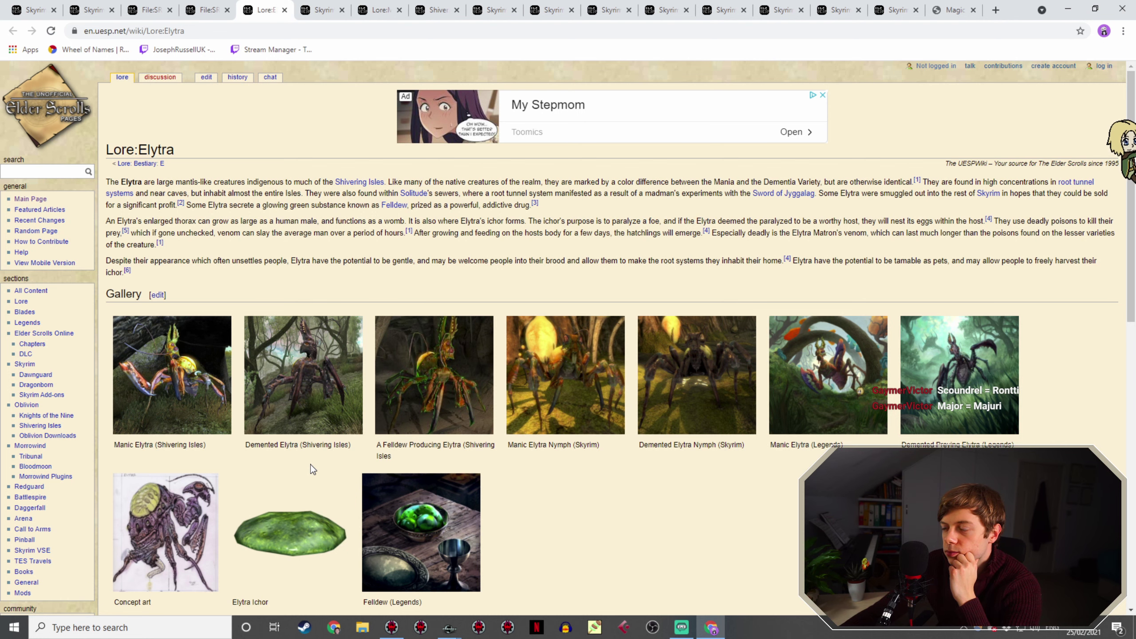
scroll(312, 466, down, 3)
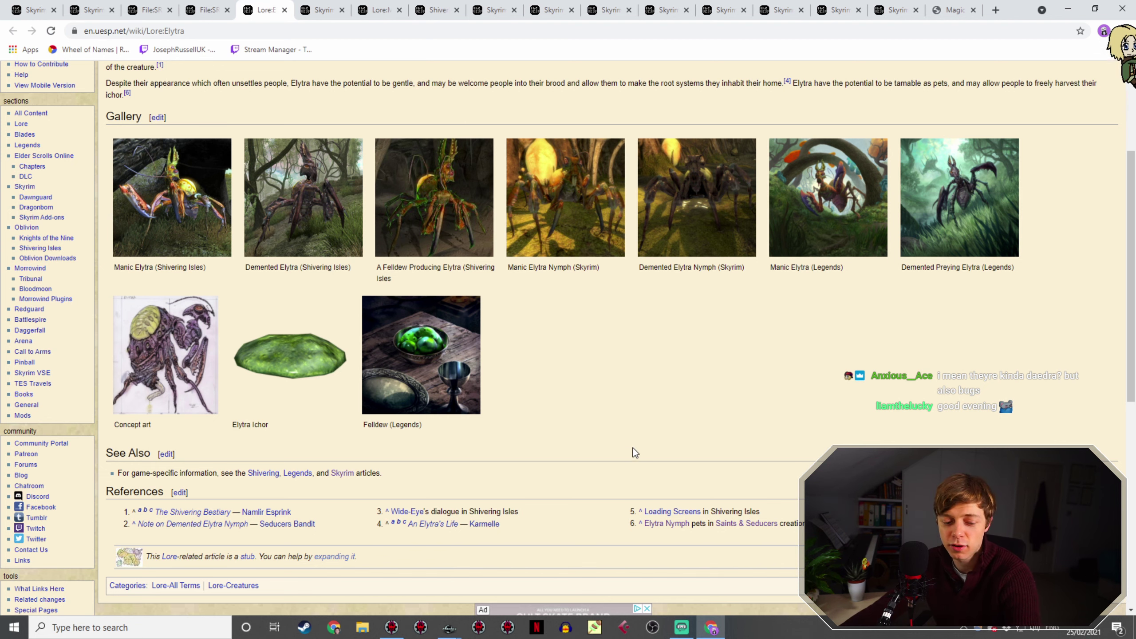
scroll(658, 352, up, 3)
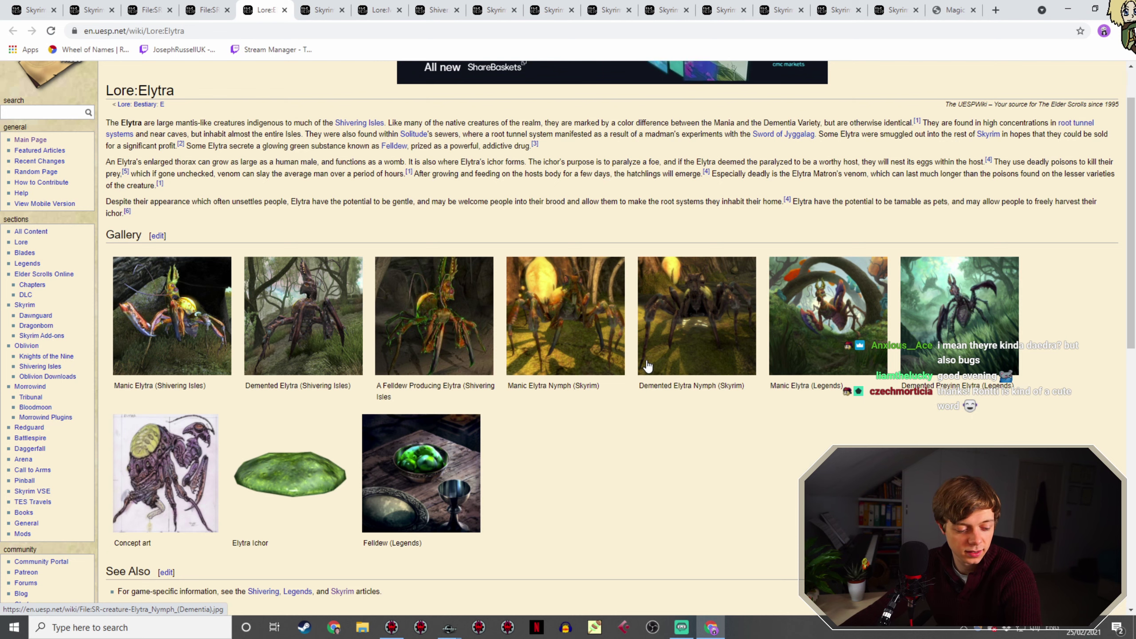
scroll(671, 407, up, 1)
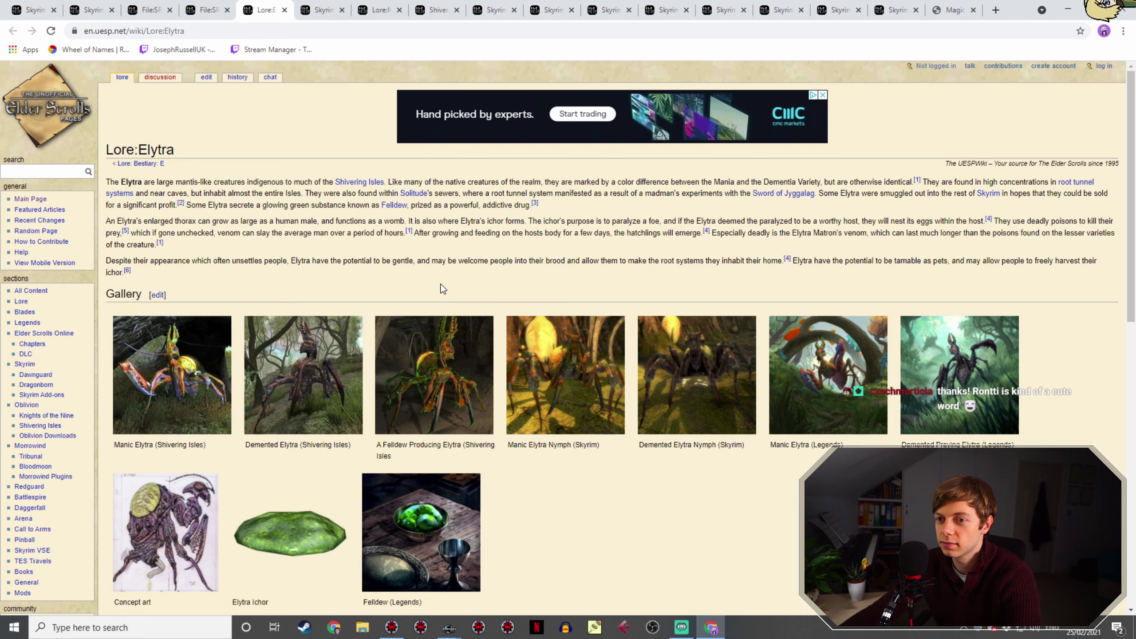
key(alt+Tab)
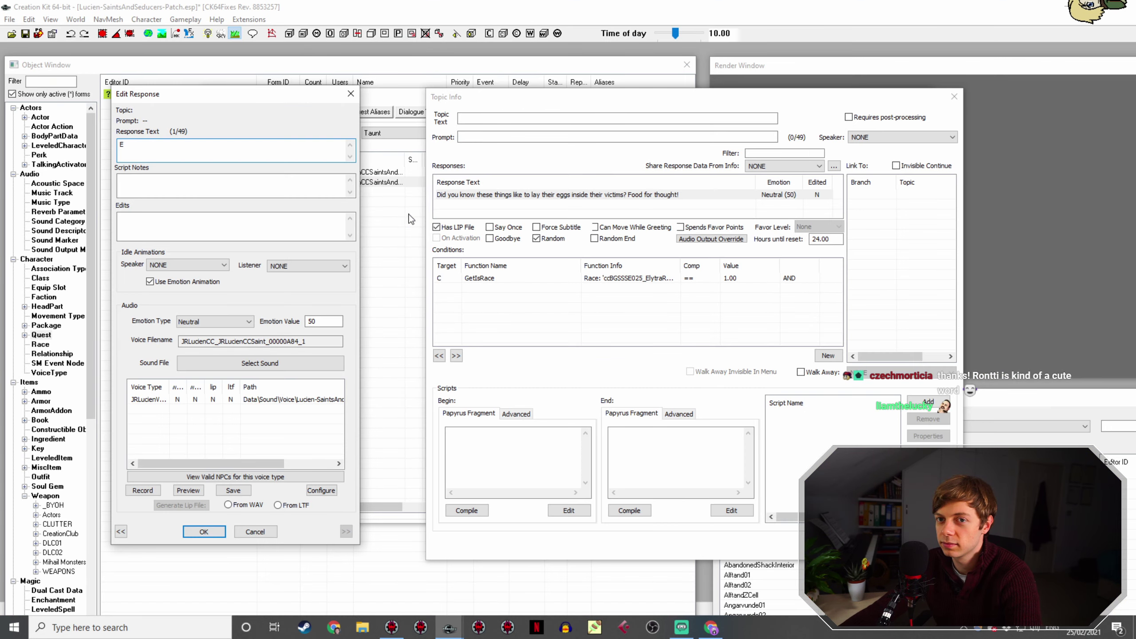
Step: Write "Apparently Elytra are known for their gentle nature" as the response text
drag(214, 147, 113, 142)
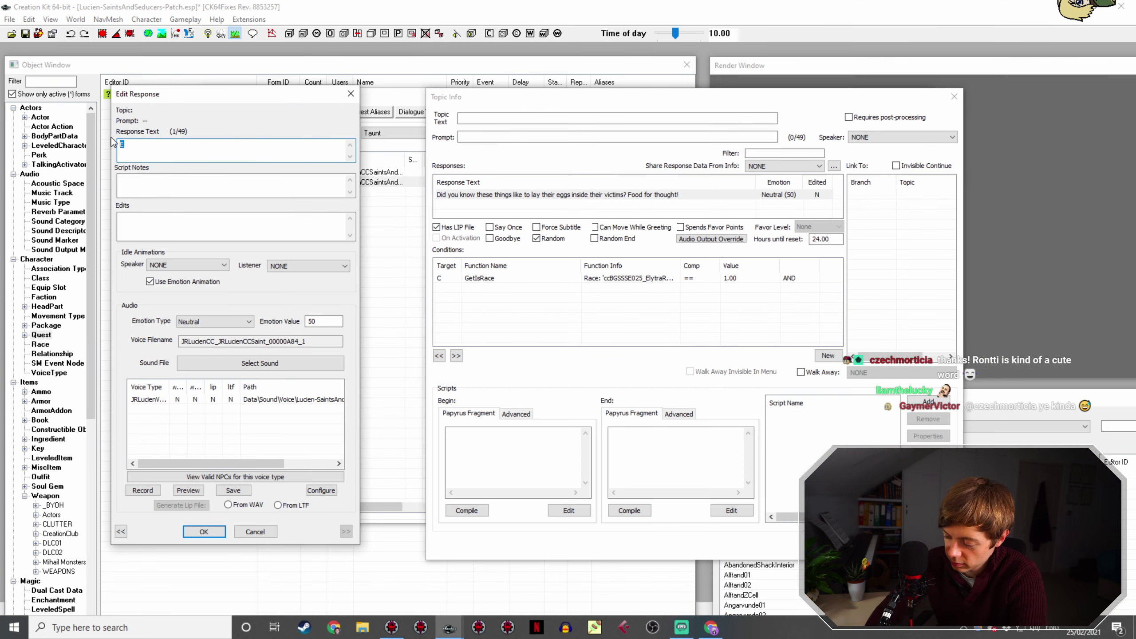
text(Apparently Elyrt)
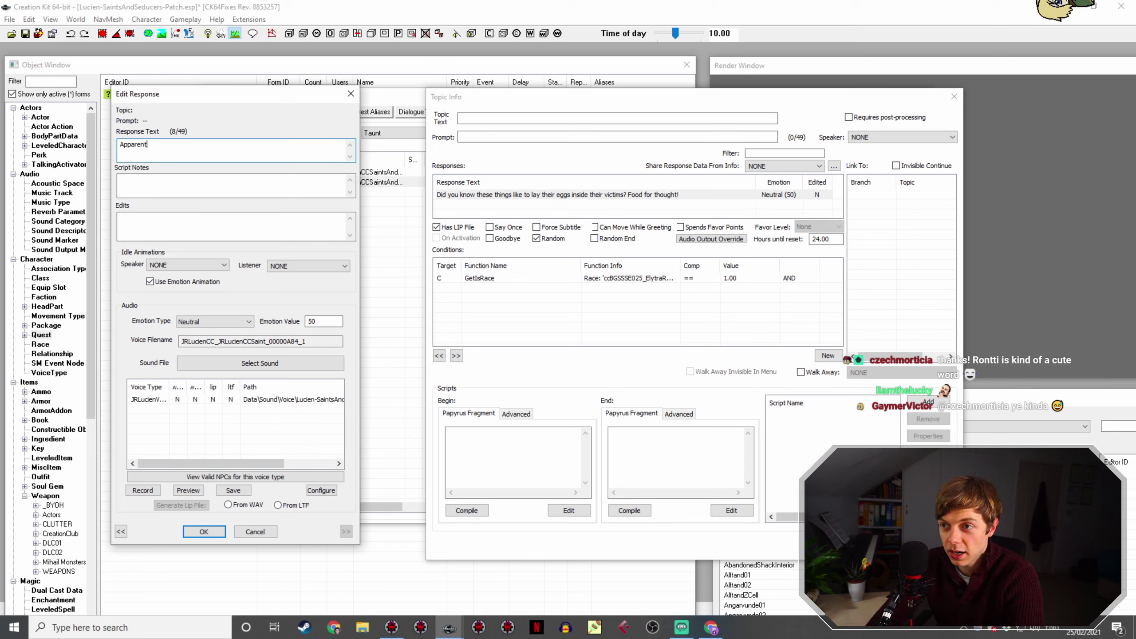
key(BackSpace)
key(BackSpace)
text(tr)
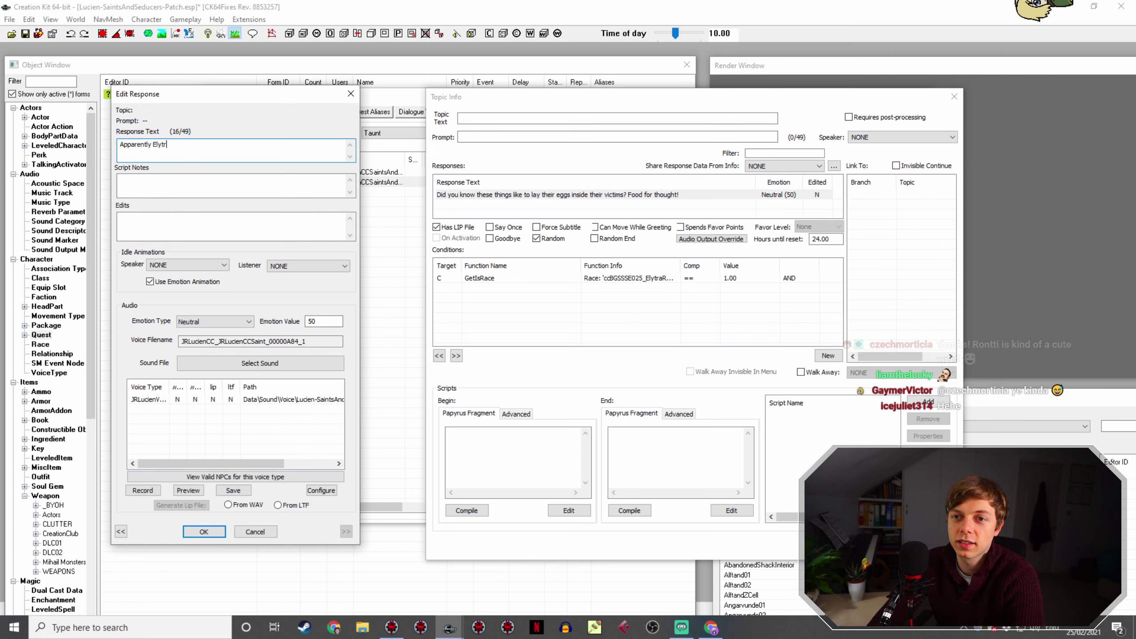
text(a are k for their gentle potentianown)
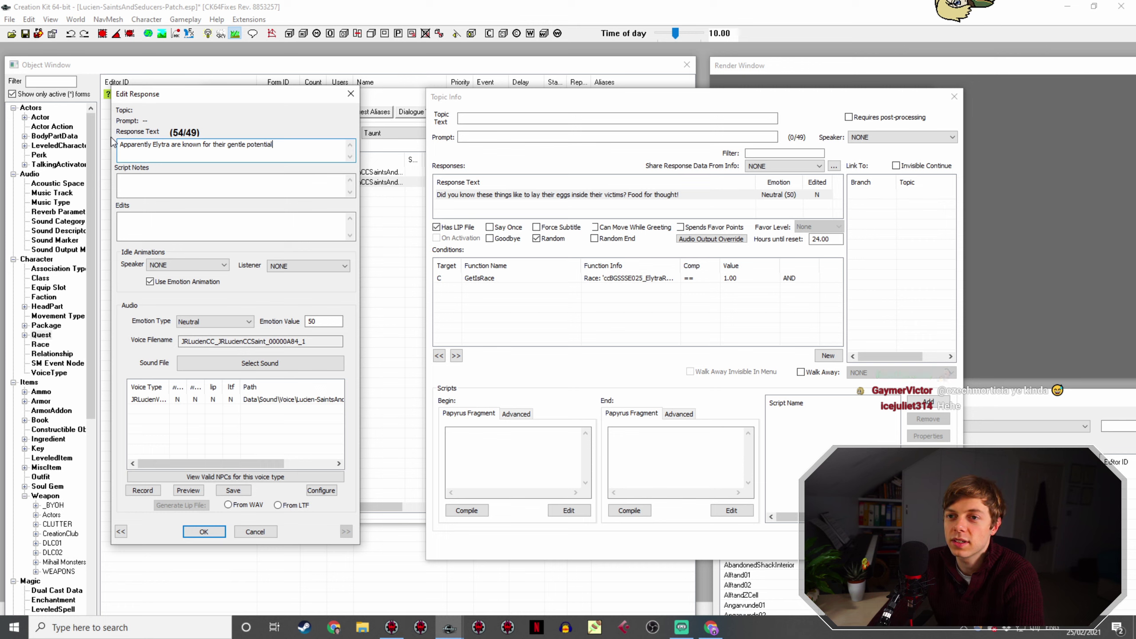
key(BackSpace)
key(BackSpace)
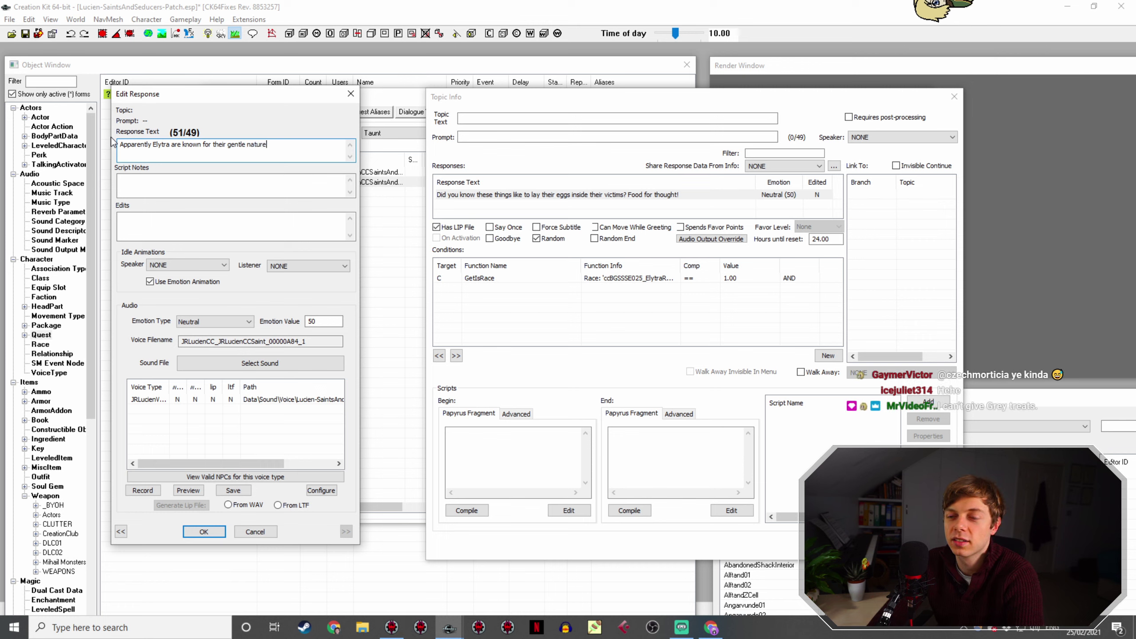
Step: Recheck the Elytra lore page and extend the response with "! I don't think anyone told this one..."
key(alt+Tab)
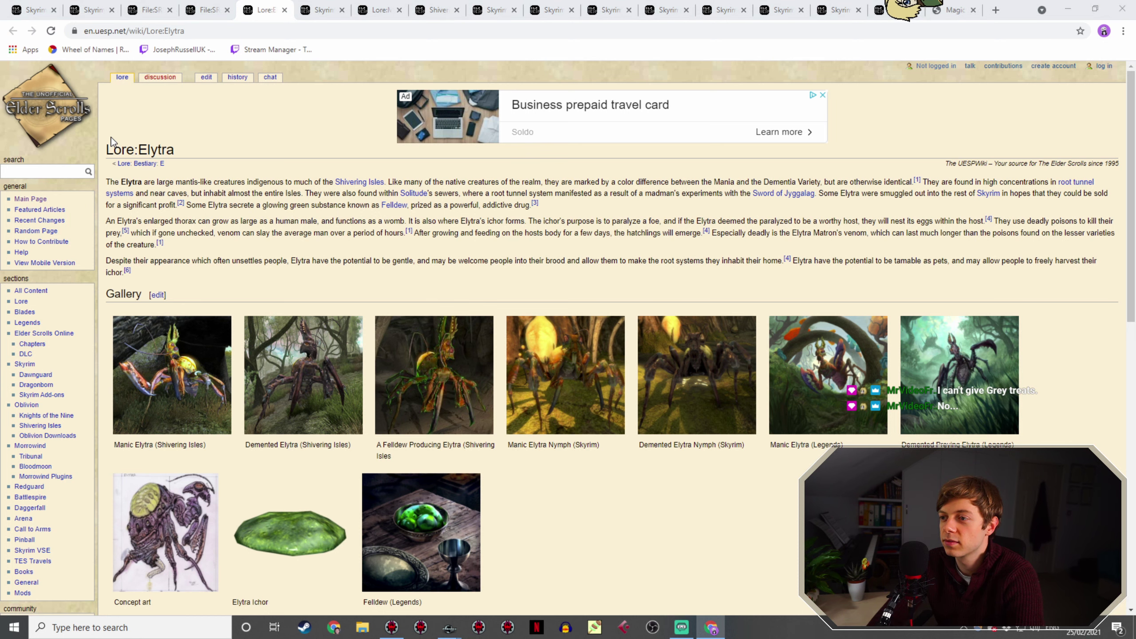
key(alt+Tab)
text(! )
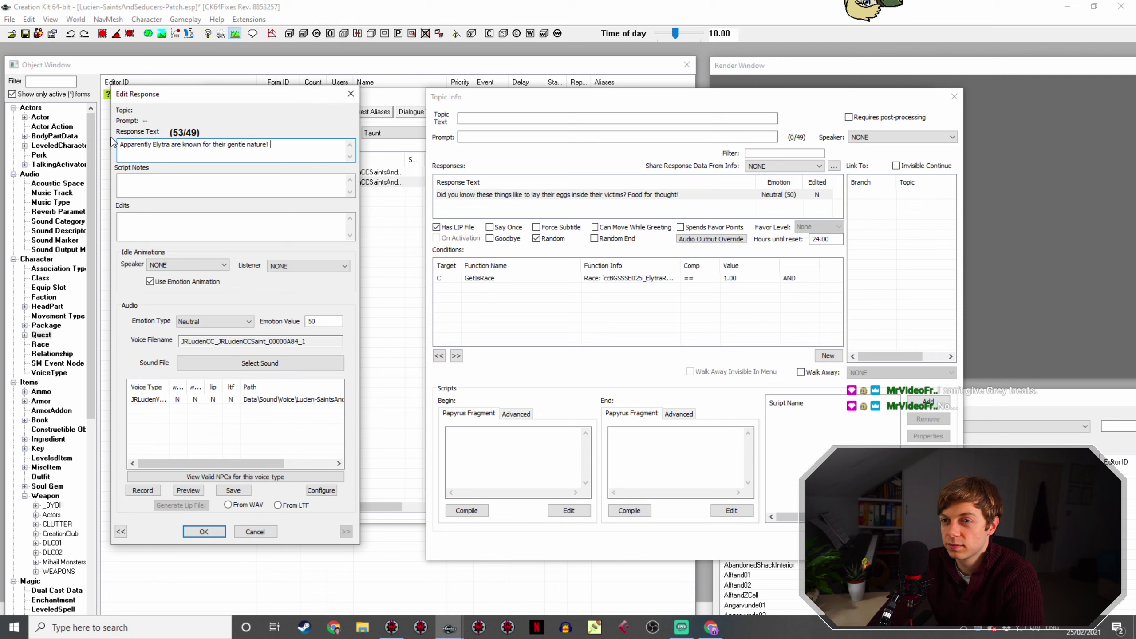
text(Don)
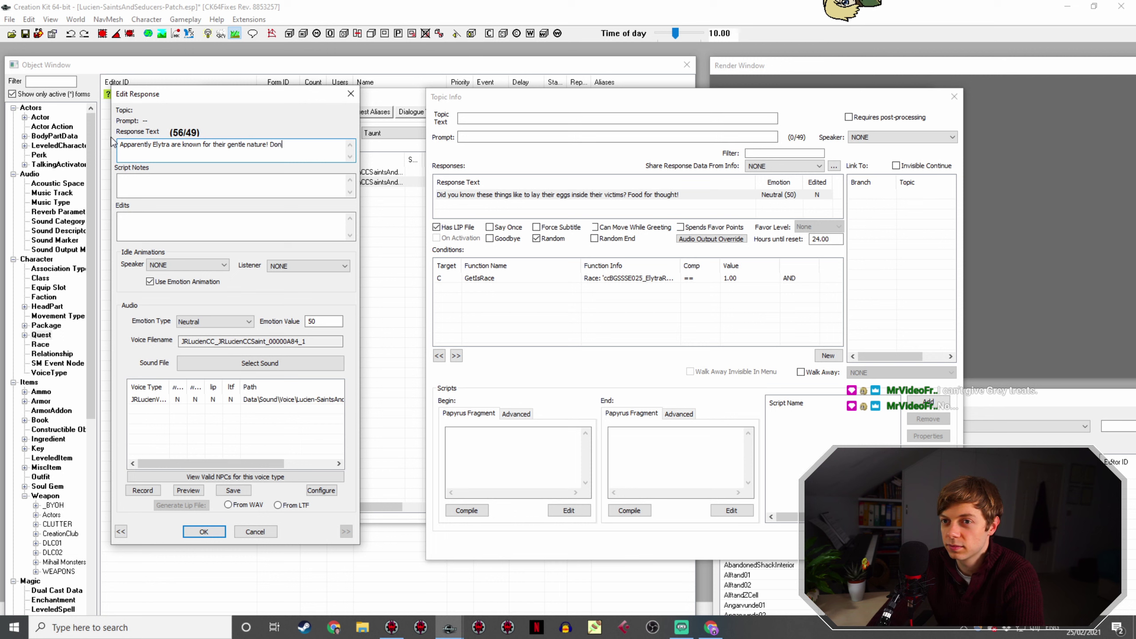
text('t)
key(BackSpace)
key(BackSpace)
key(BackSpace)
key(BackSpace)
key(BackSpace)
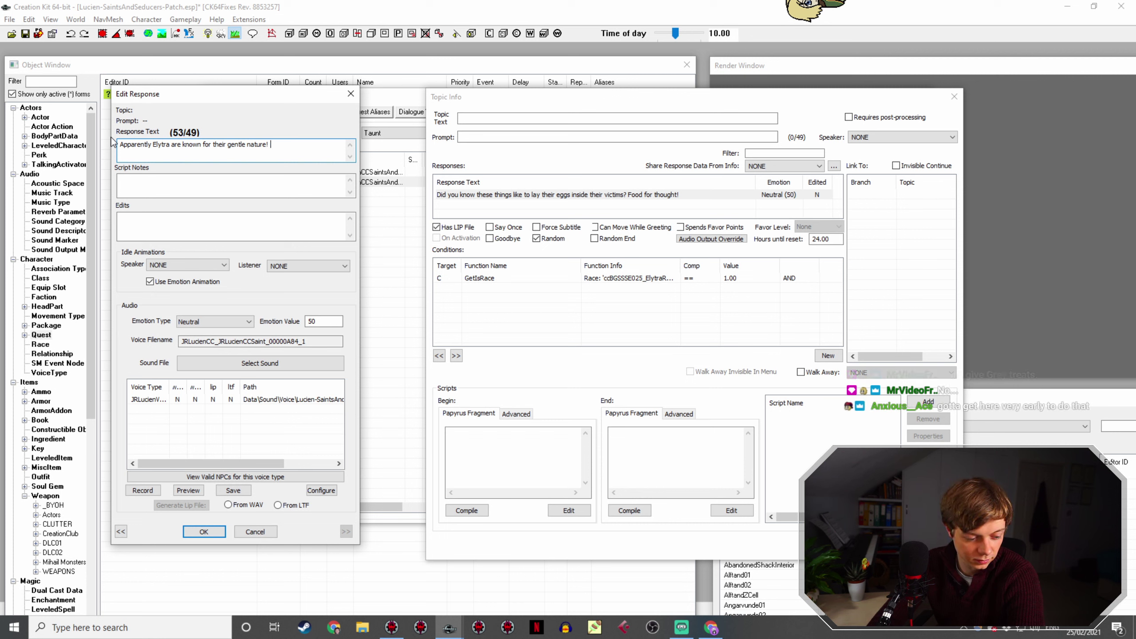
text(I don't think)
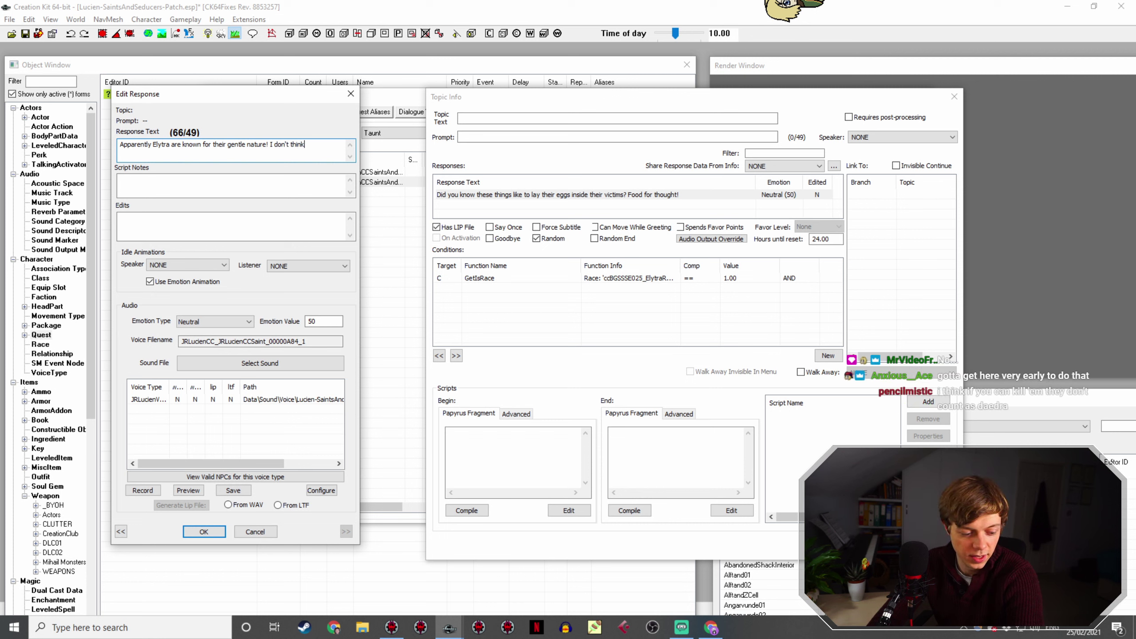
text( anyone told thi)
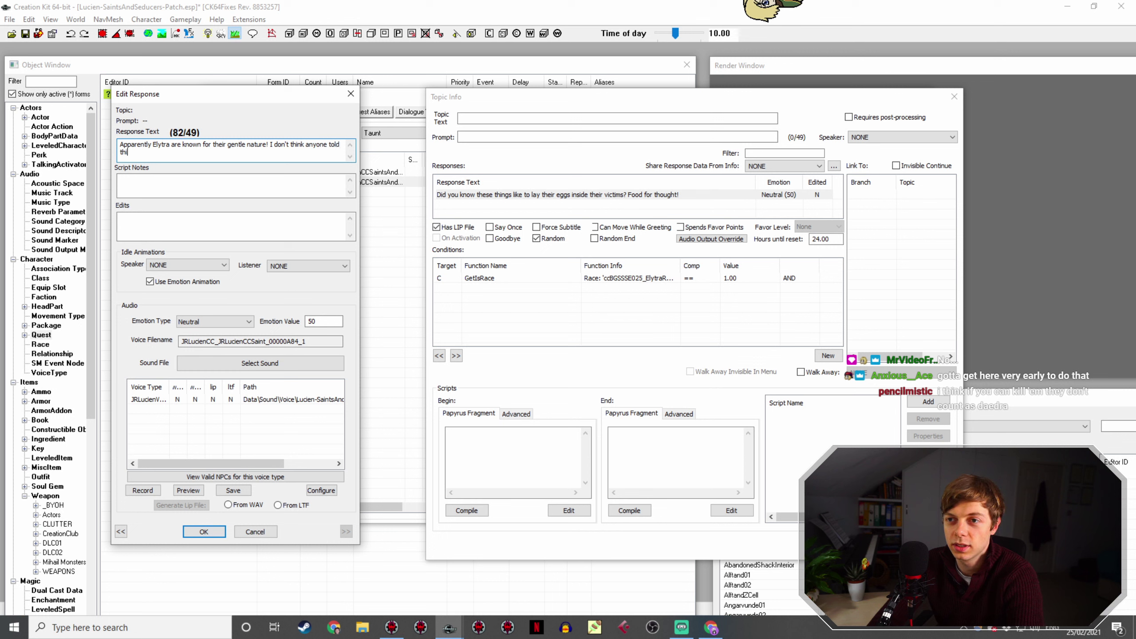
text(s one...)
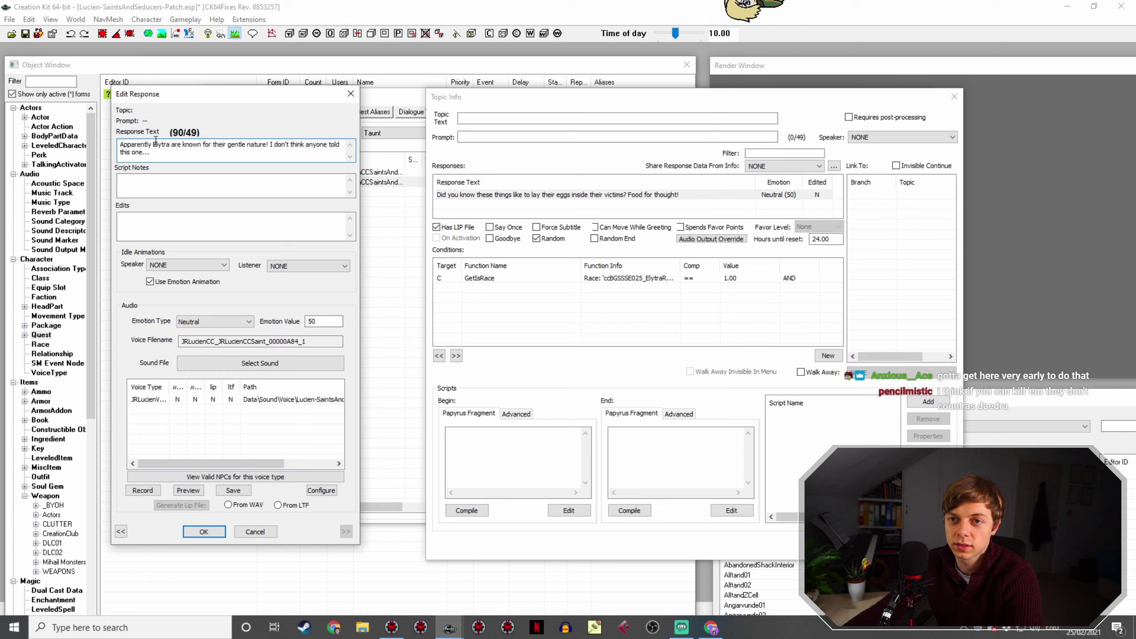
Step: Reword the response to "The books say Elytra are known for their gentle nature! Apparently nobody told this one..." and save the taunt
double_click(136, 144)
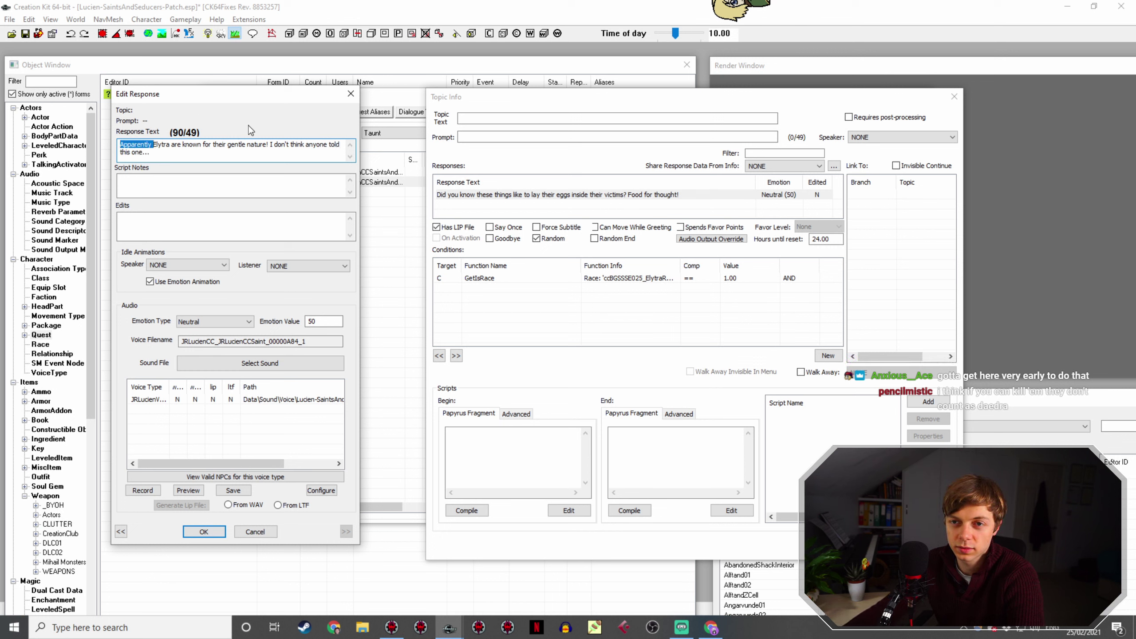
text(The books say)
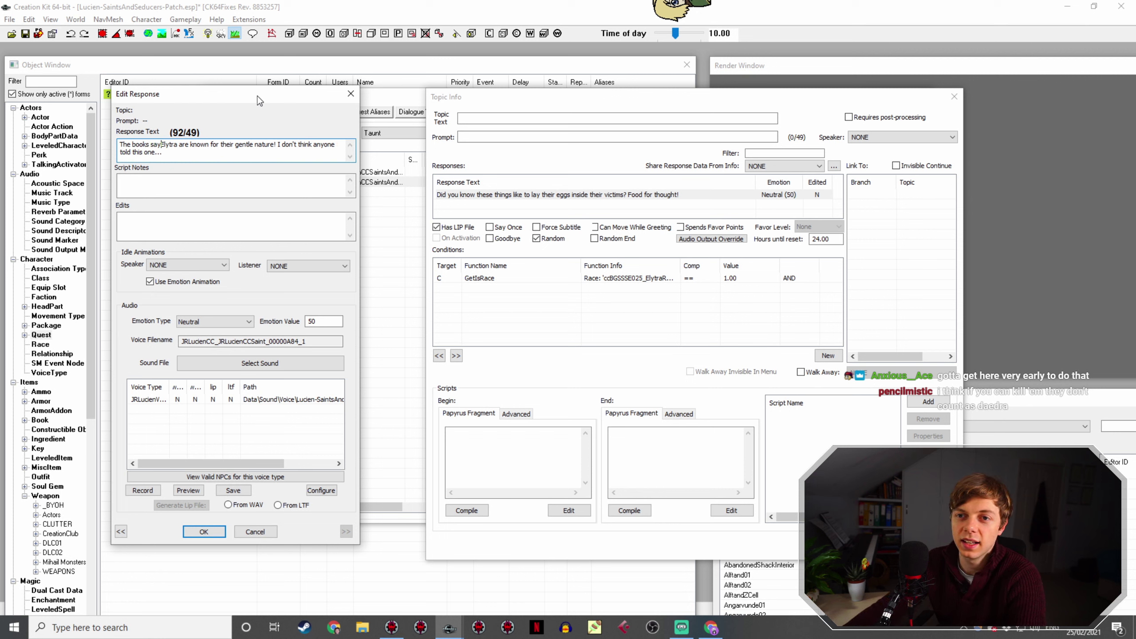
drag(298, 144, 280, 144)
text(Appare)
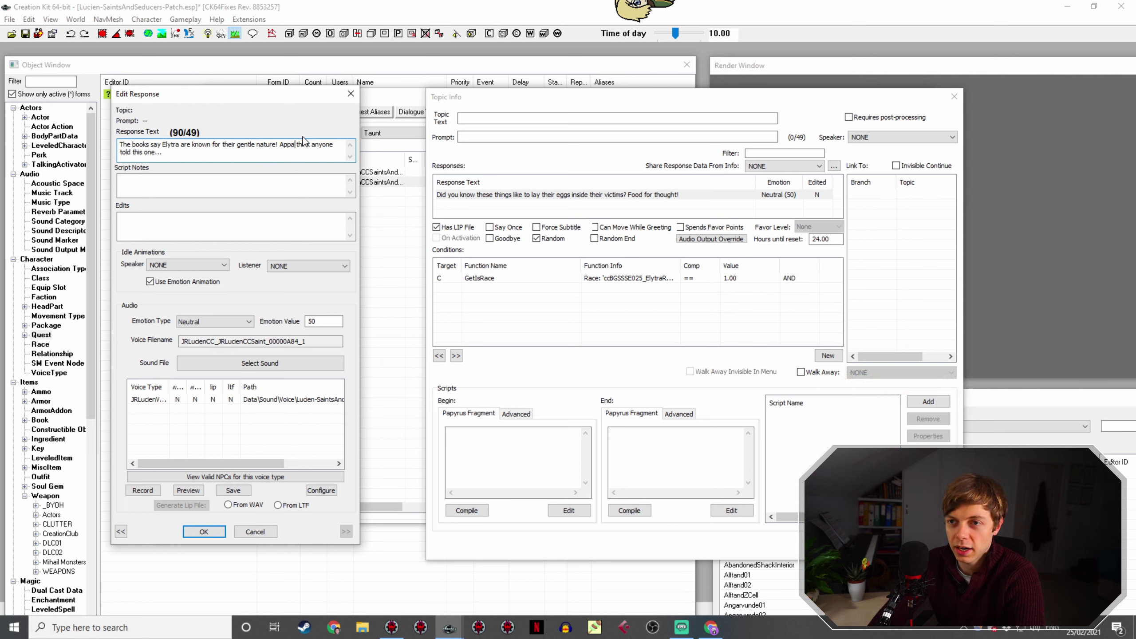
text(ntly nobody)
click(204, 532)
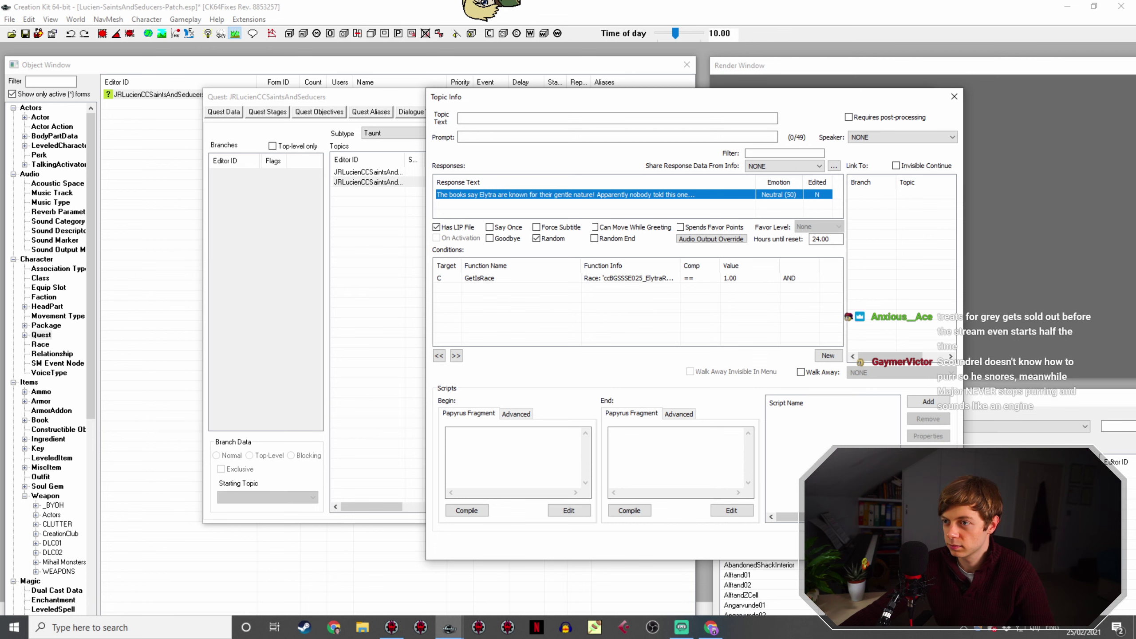
key(Return)
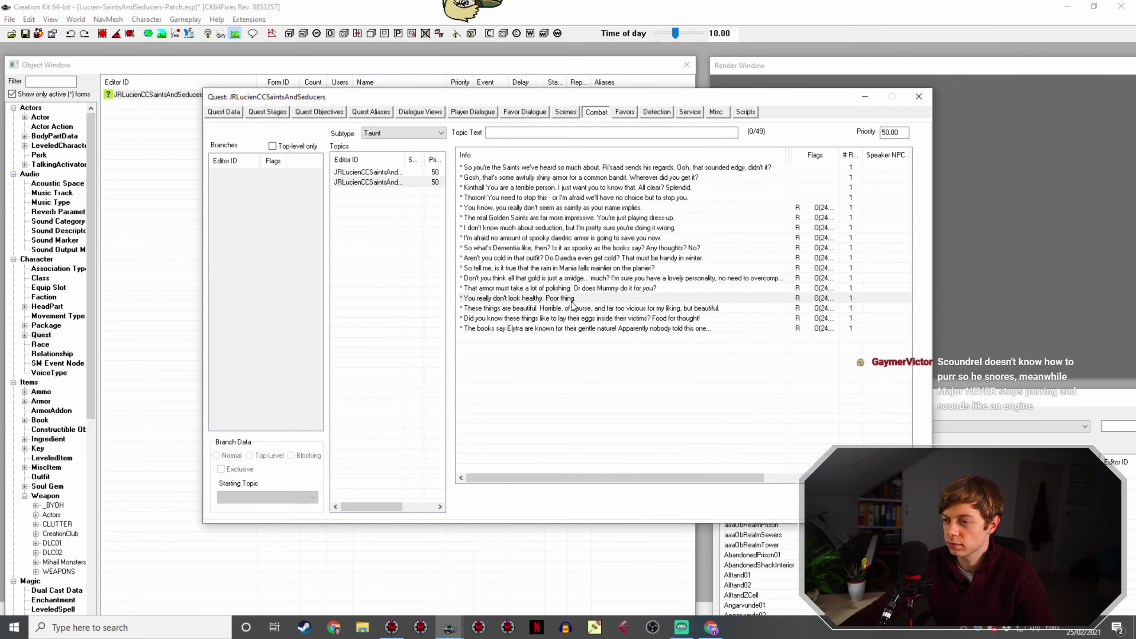
Step: Close the JRLucienCCSaintsAndSeducers quest window and reopen the quest
click(581, 329)
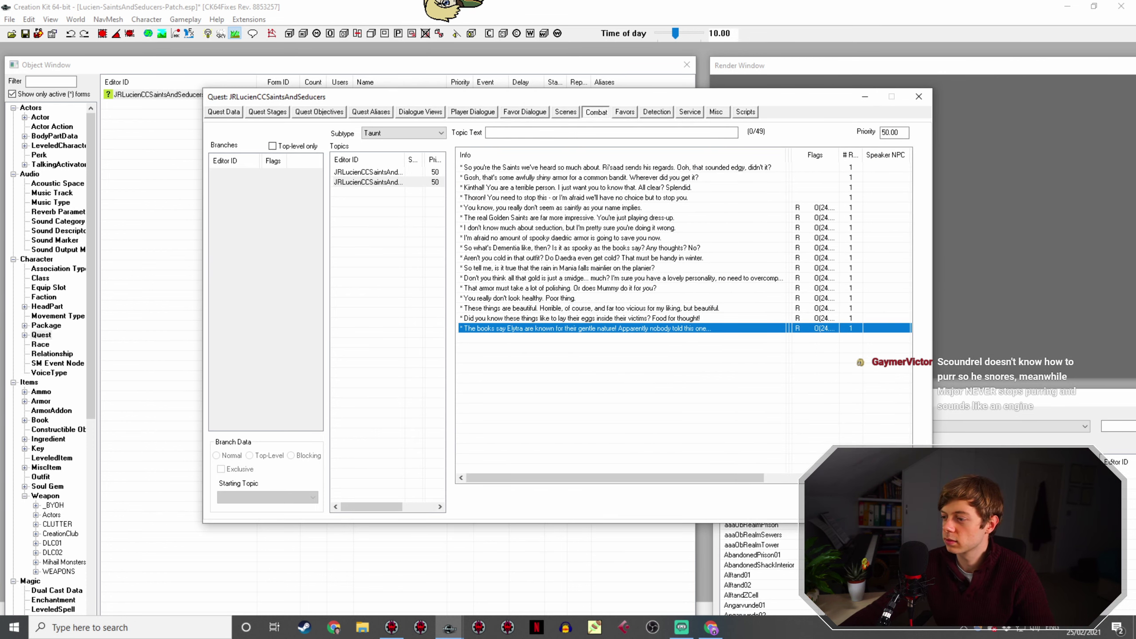
click(919, 97)
double_click(155, 95)
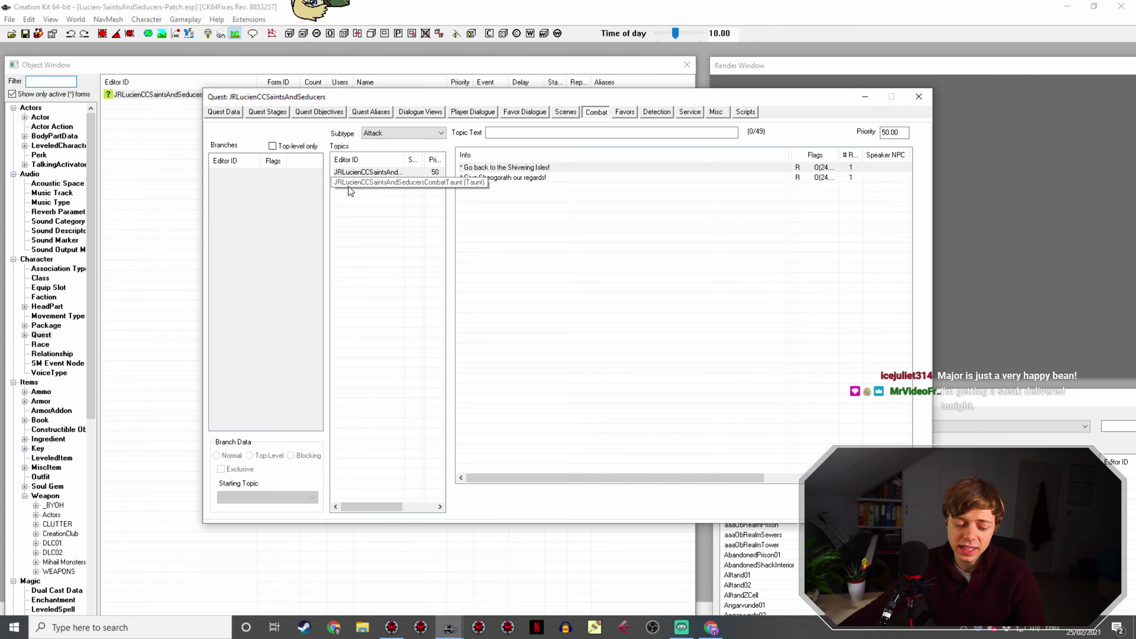
Step: Consult the creature and NPC lists on the UESP Saints & Seducers page in Chrome
click(712, 628)
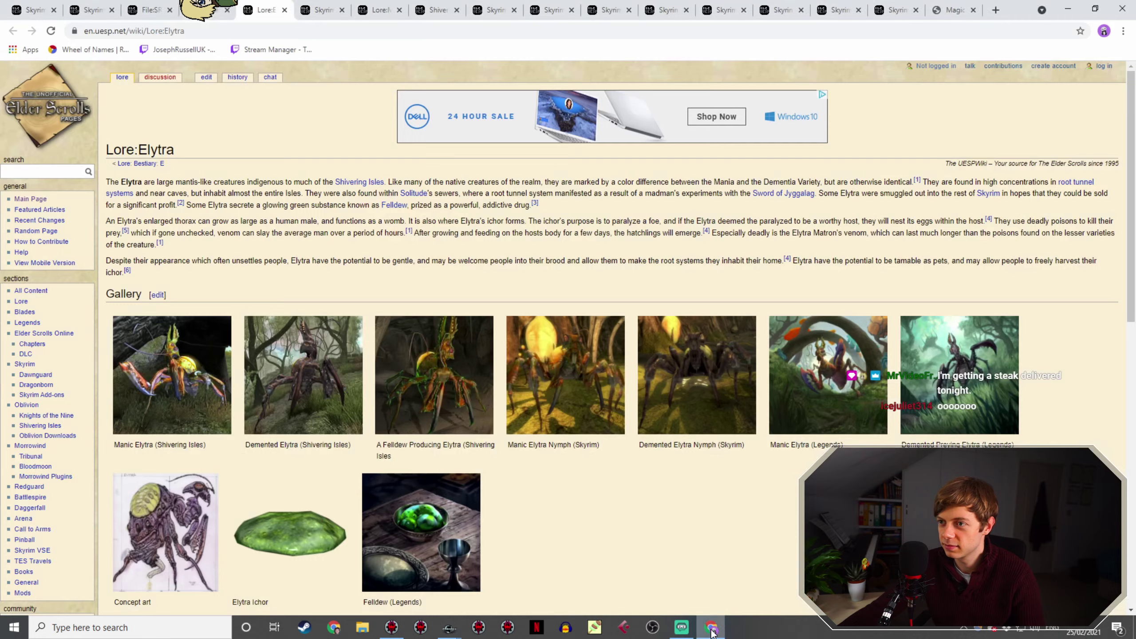
click(98, 5)
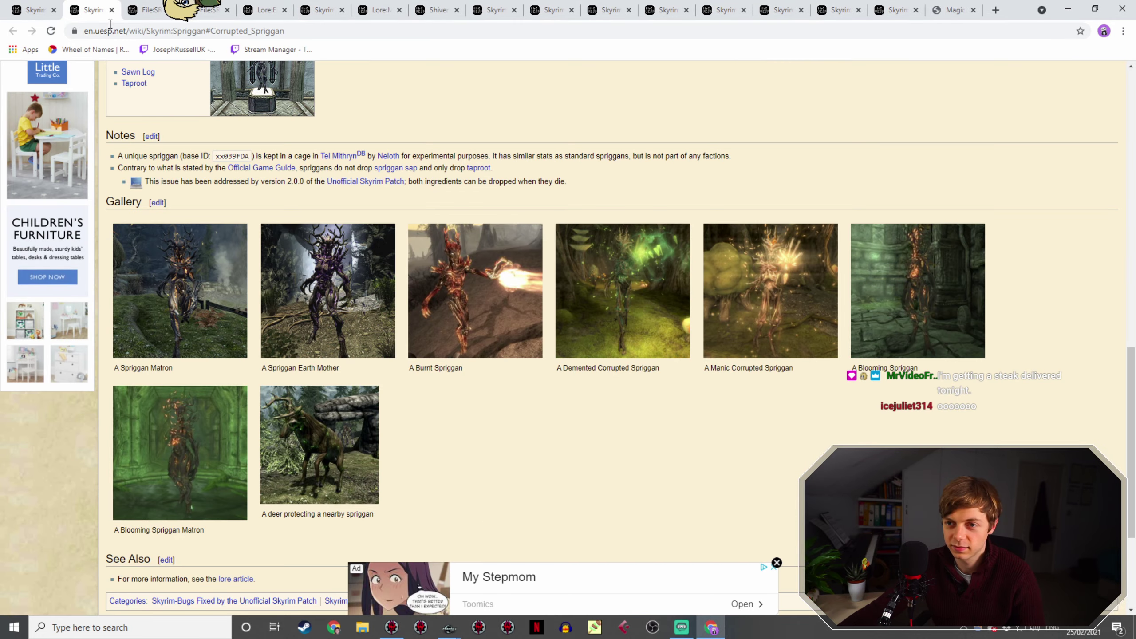
click(32, 10)
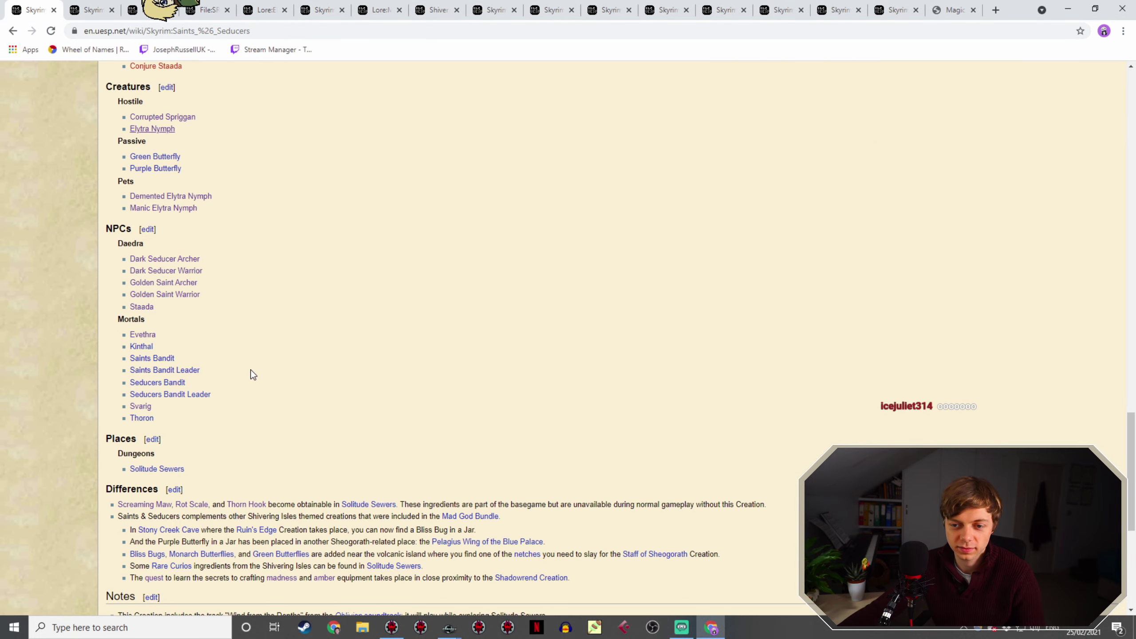
scroll(259, 372, down, 3)
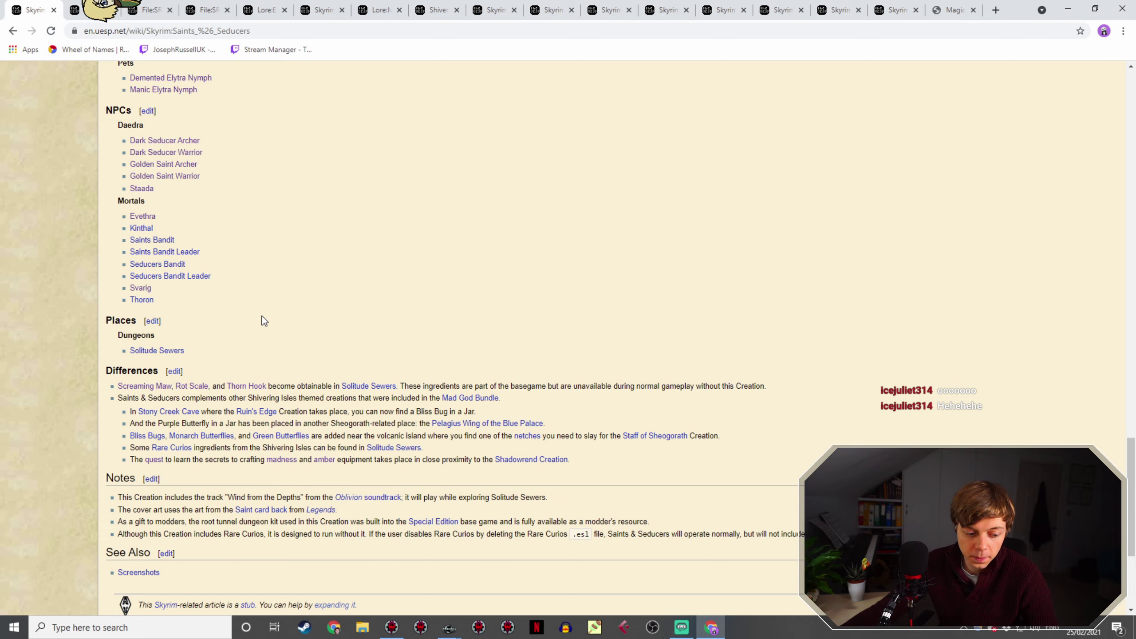
Step: Look through the UESP Saints & Seducers page and open the Solitude Sewers dungeon article in a separate tab
scroll(276, 330, up, 2)
scroll(276, 334, up, 20)
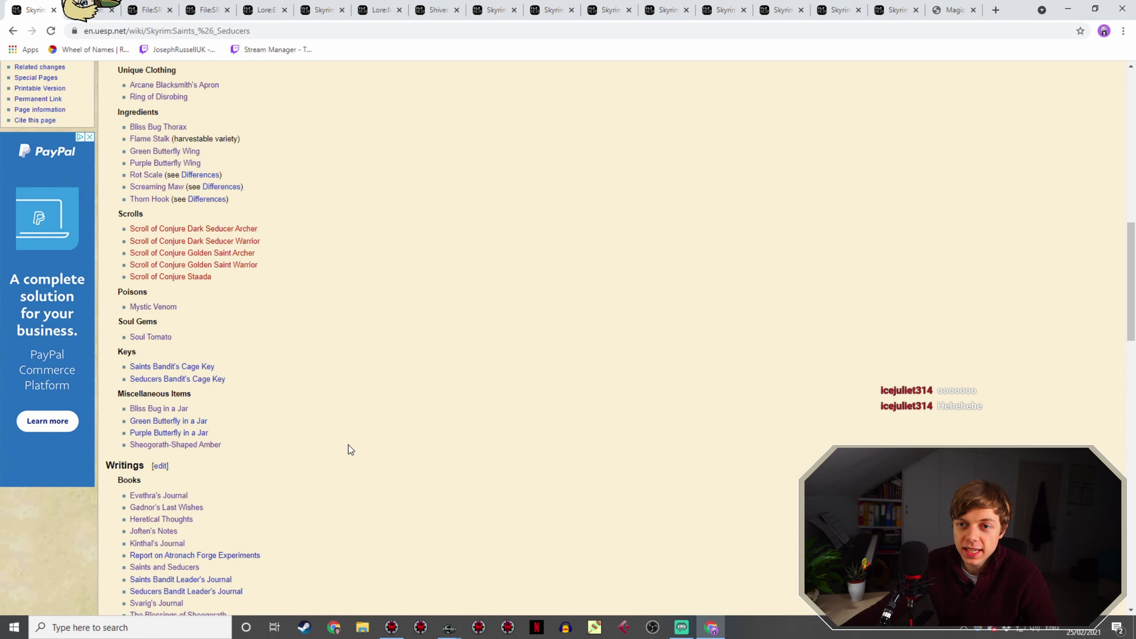
scroll(354, 443, up, 4)
scroll(354, 443, down, 20)
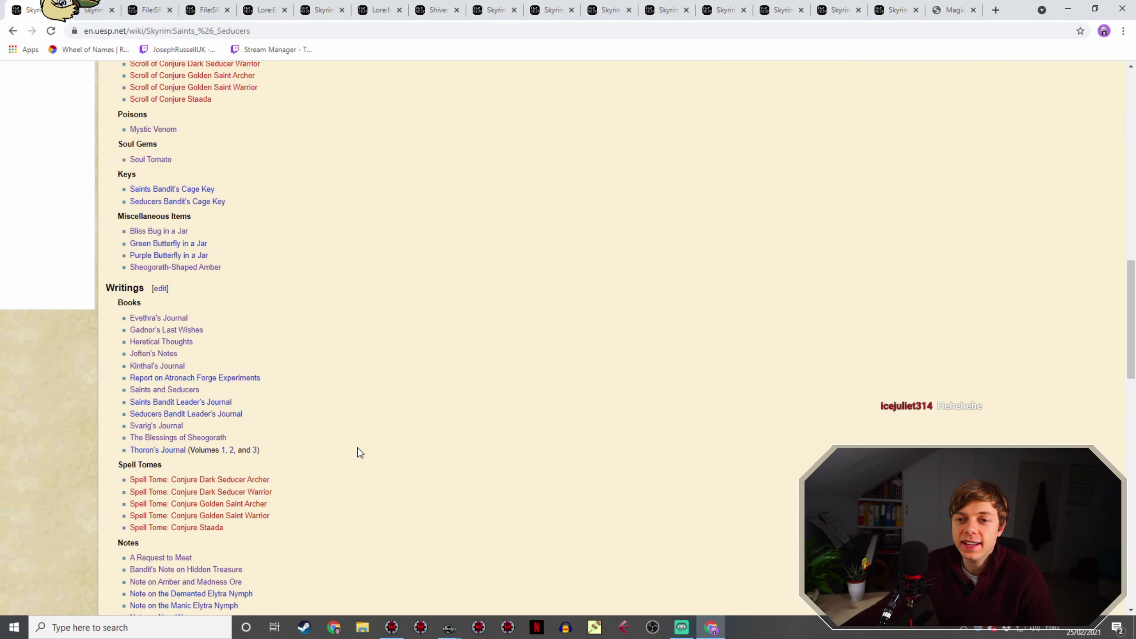
scroll(359, 455, down, 12)
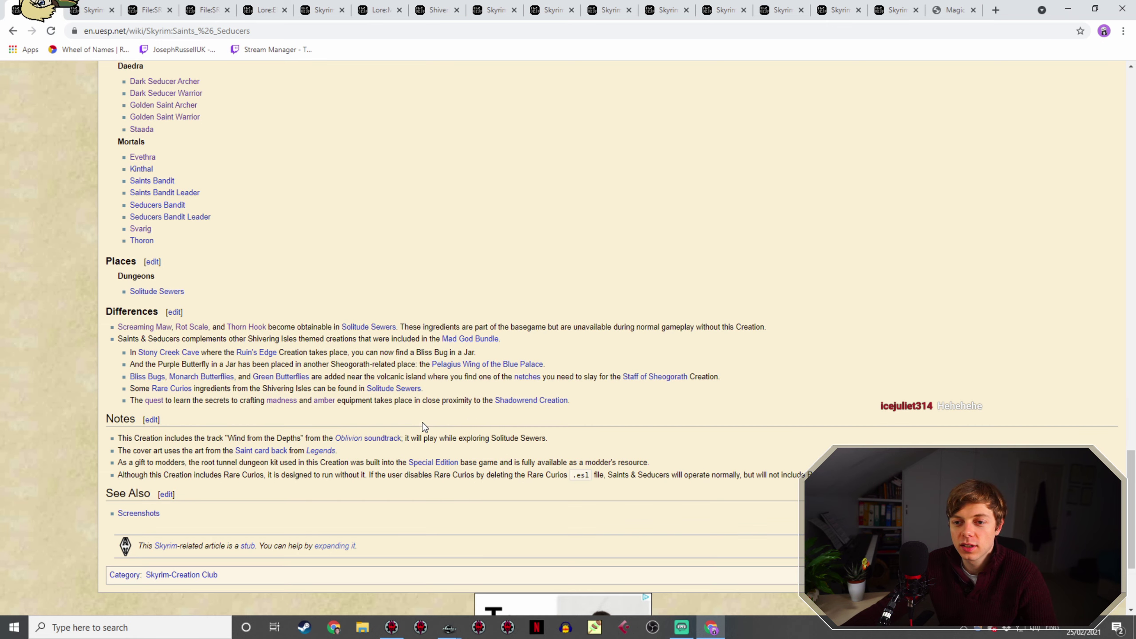
scroll(162, 440, up, 4)
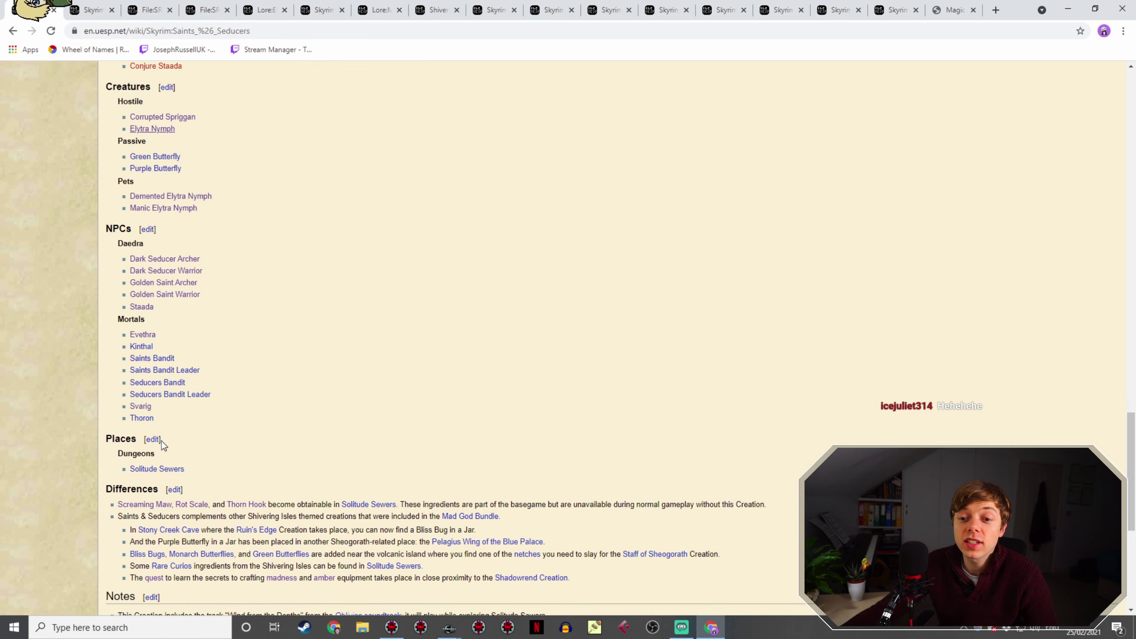
right_click(157, 473)
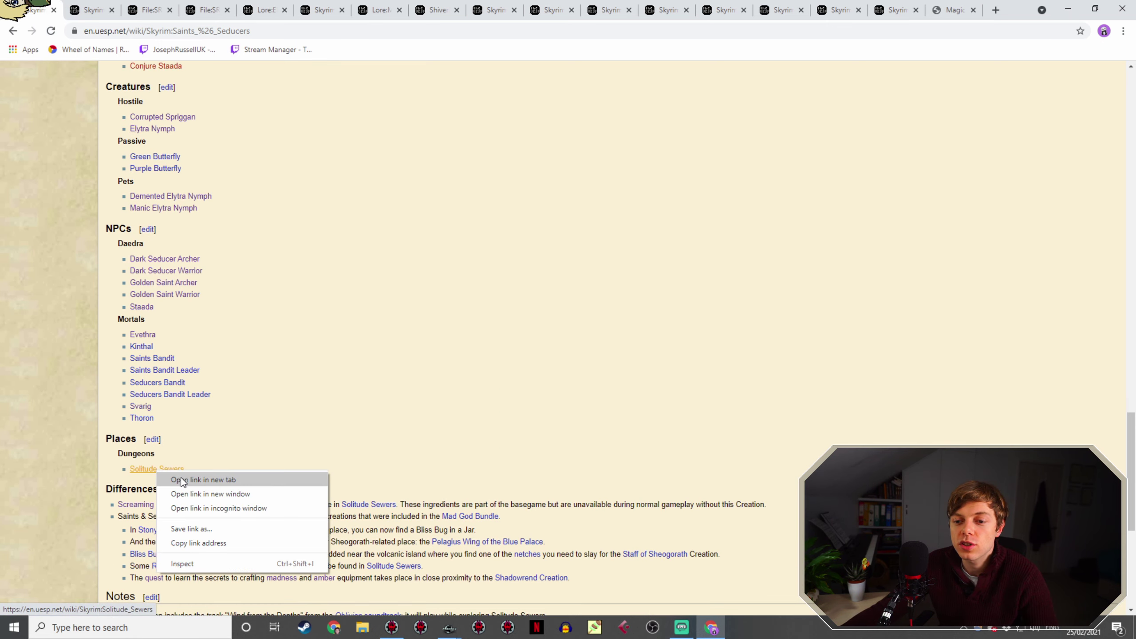
click(181, 478)
Step: Switch to the Creation Kit and inspect the conditions and end script of the quest's "super-sized root network" idle line
mouse_move(450, 627)
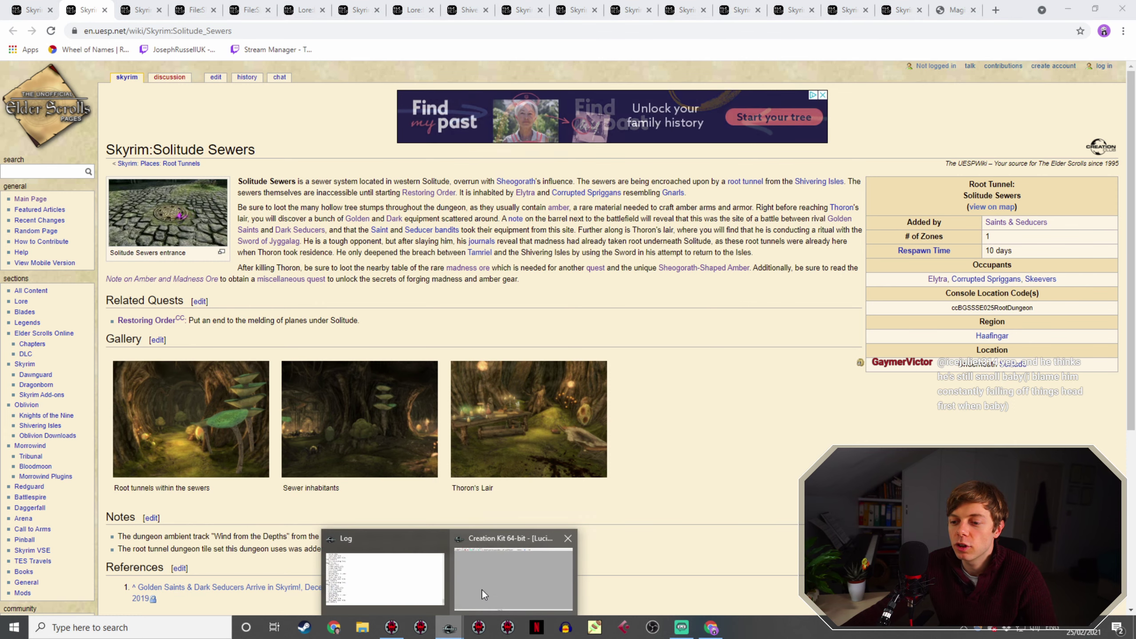
click(481, 589)
click(386, 182)
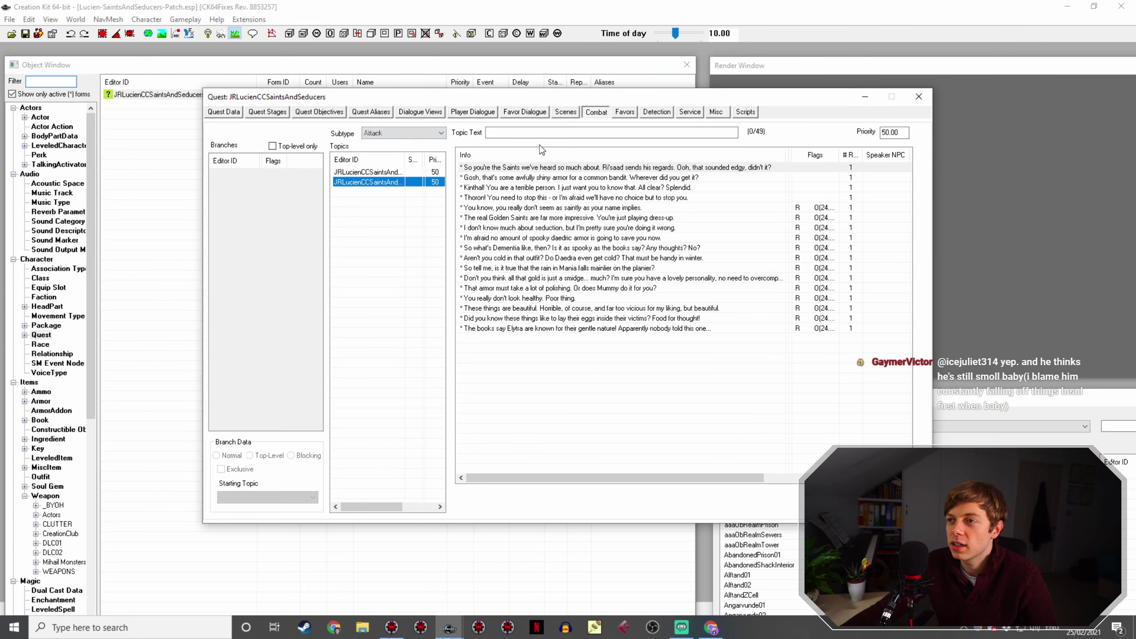
click(716, 112)
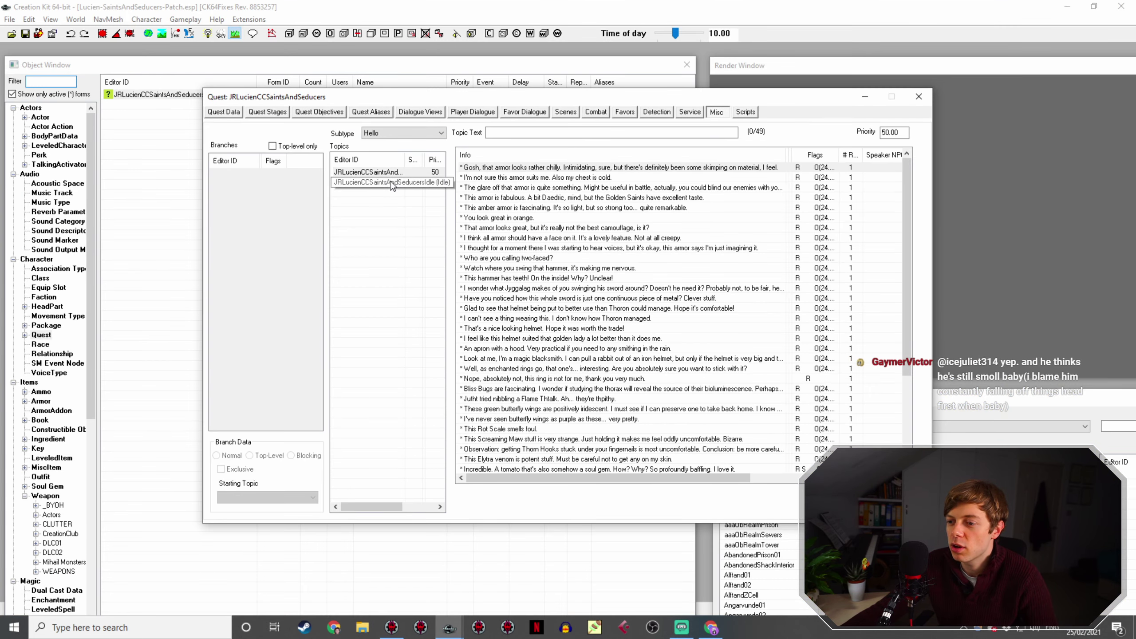
click(390, 181)
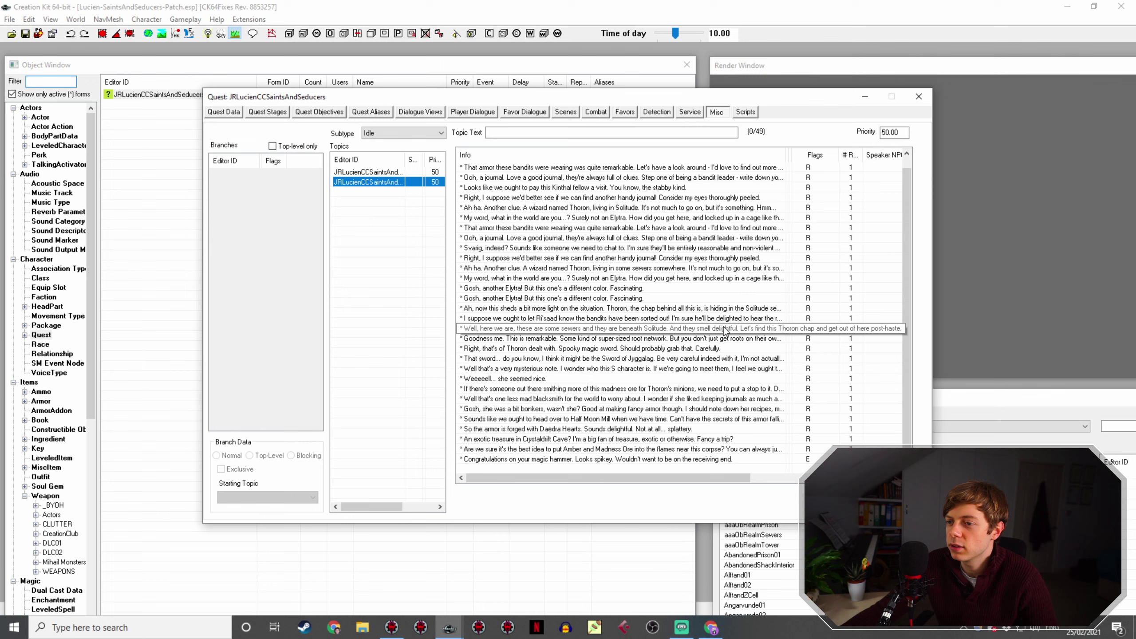
double_click(522, 338)
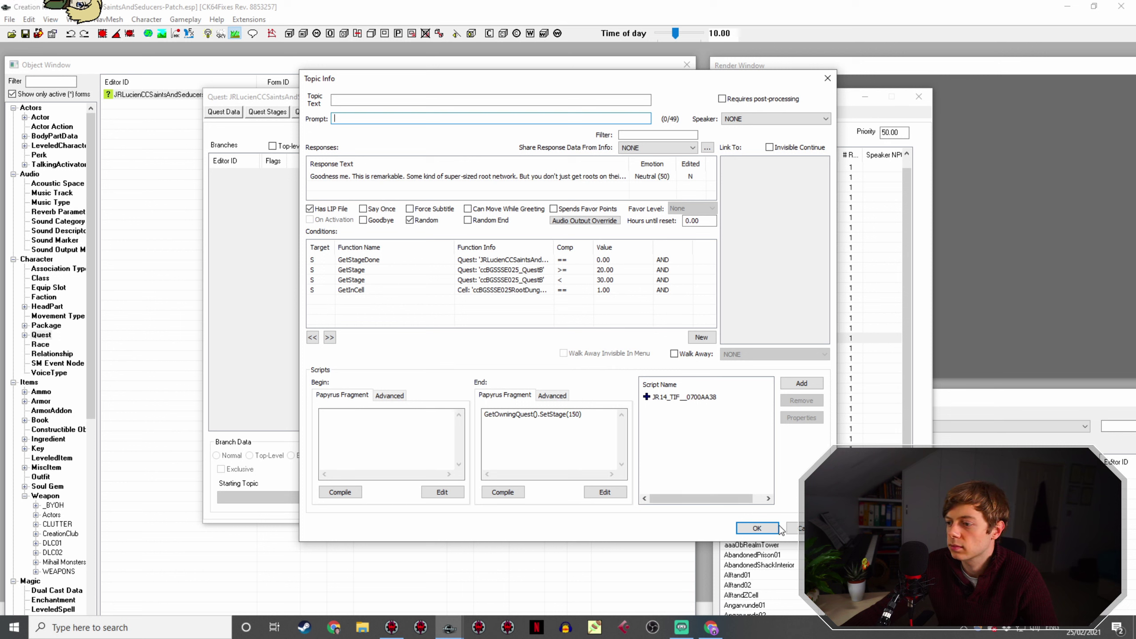
click(756, 528)
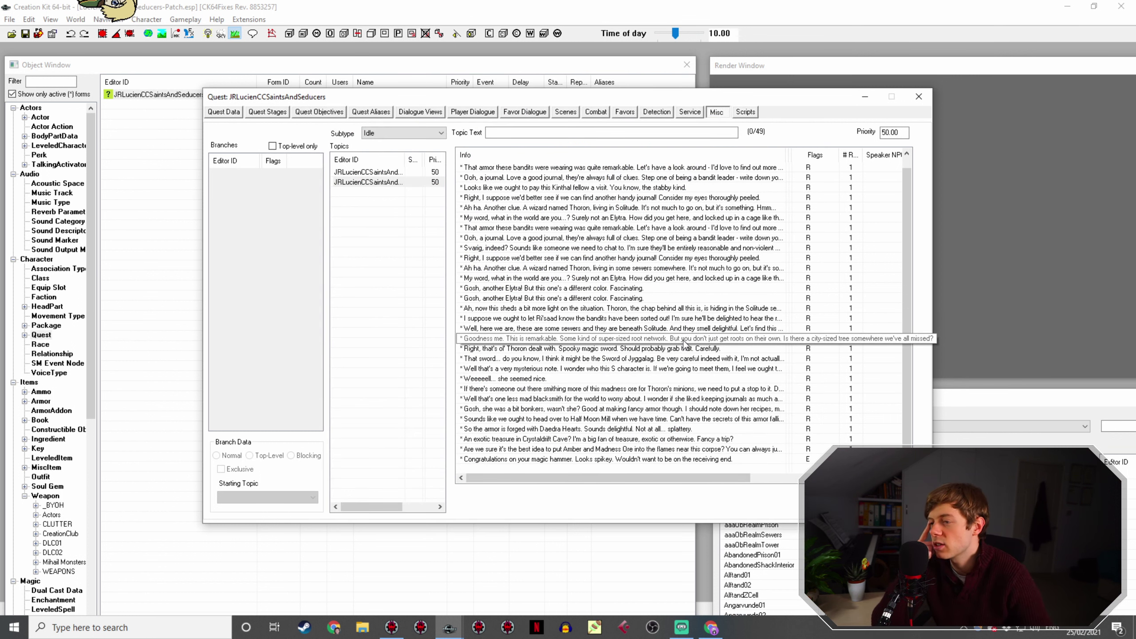
double_click(684, 340)
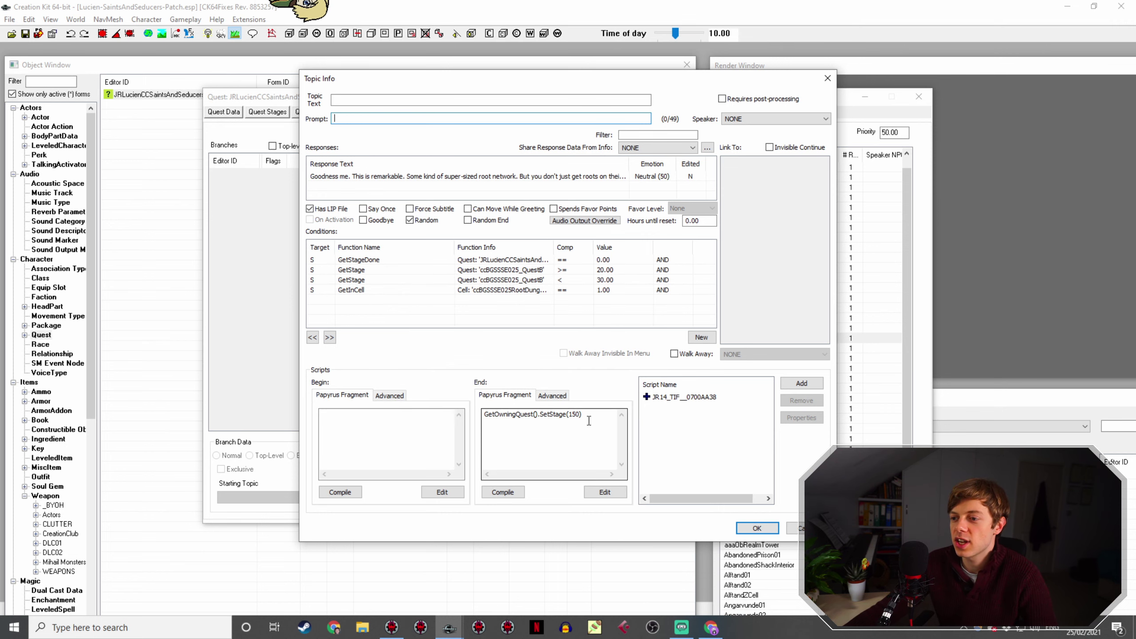
click(757, 529)
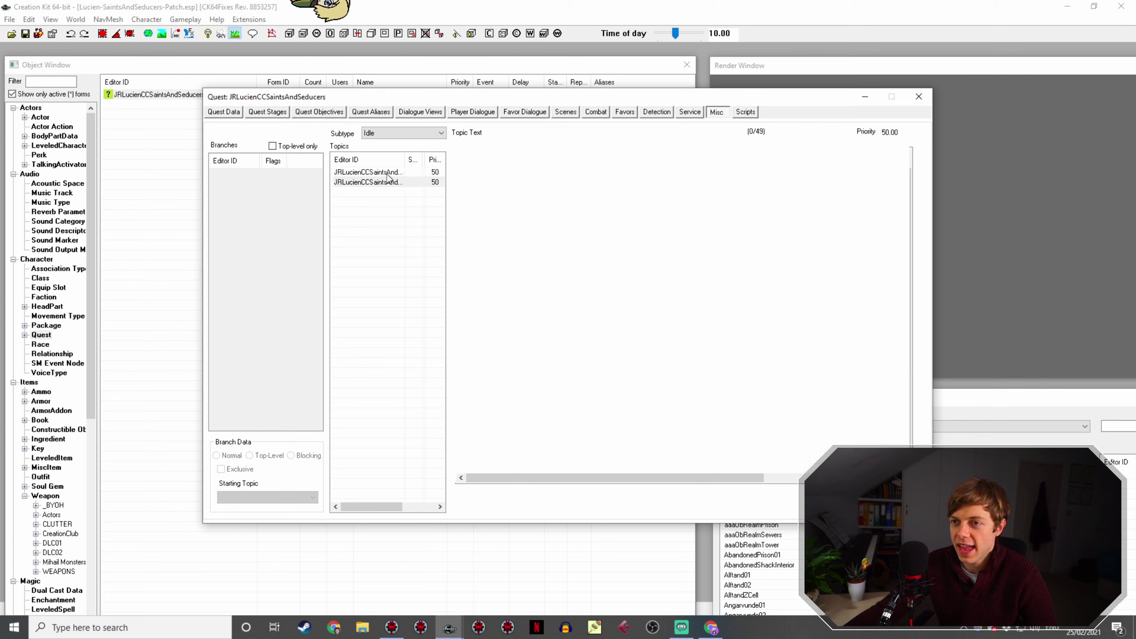
Step: Create a new idle line and add a GetInCell condition equal to 1 for the ccBGSSSE025 root dungeon cell
click(381, 182)
right_click(557, 469)
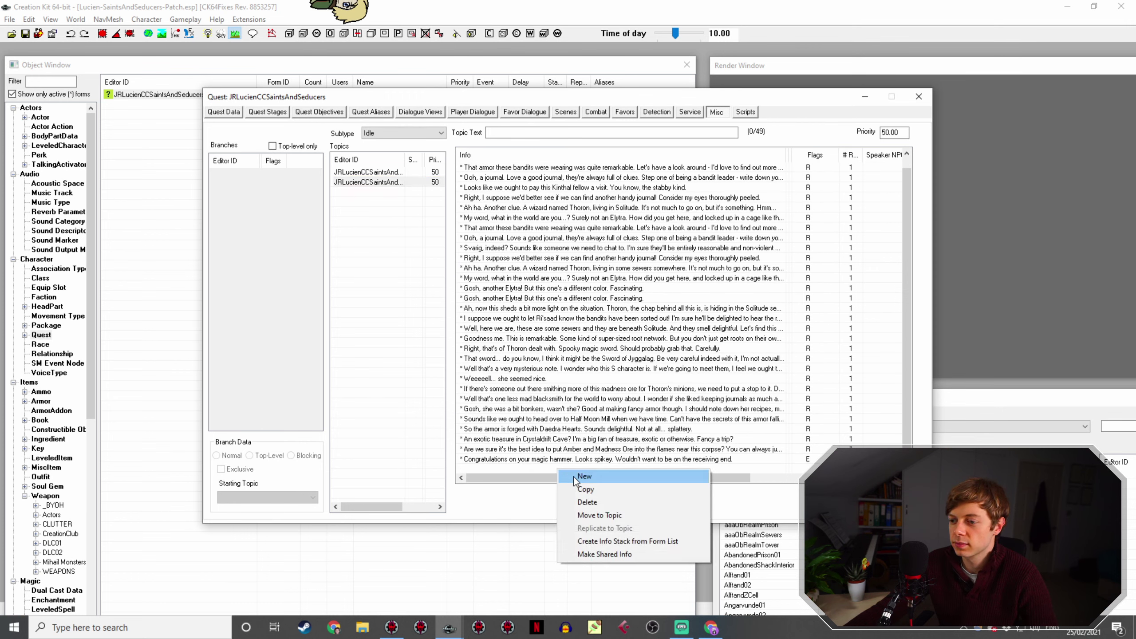
click(581, 477)
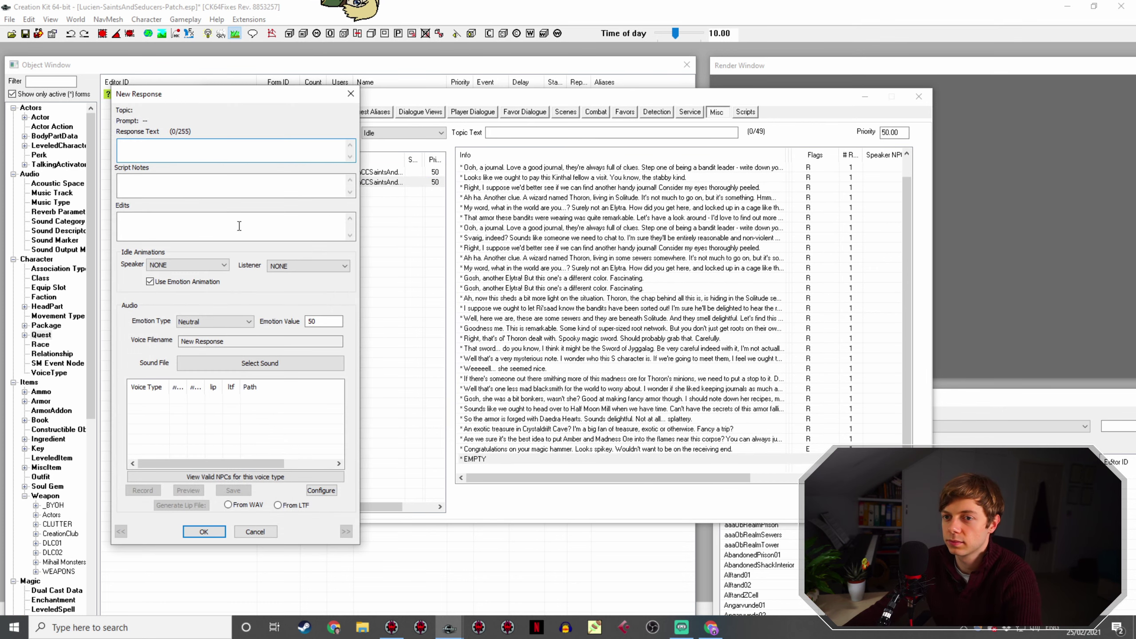
text(Lol)
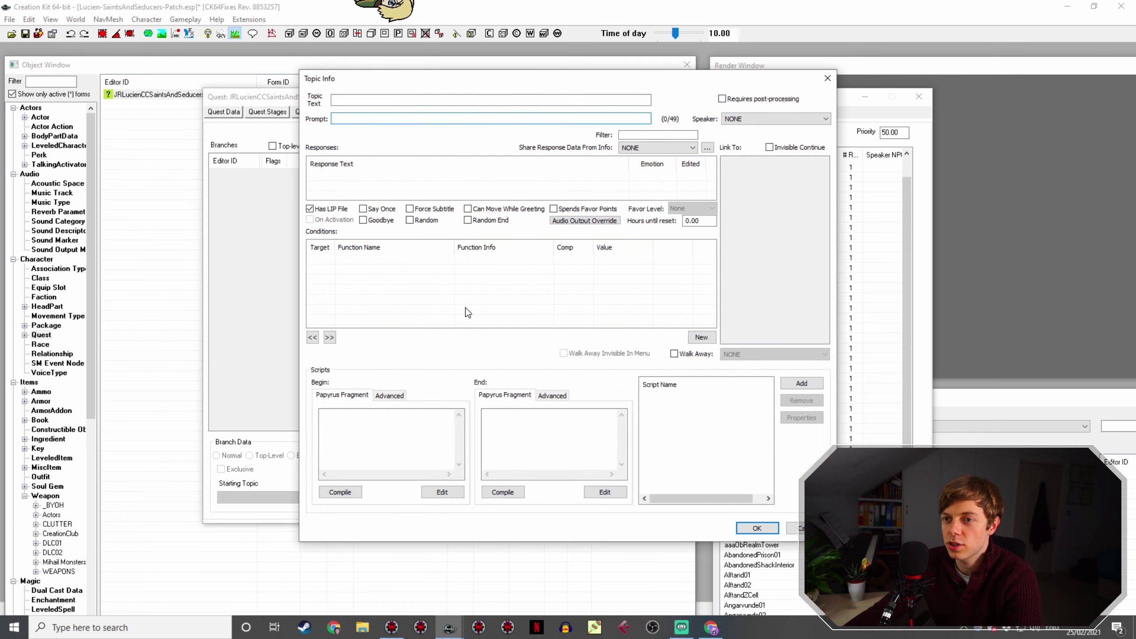
right_click(475, 279)
click(487, 286)
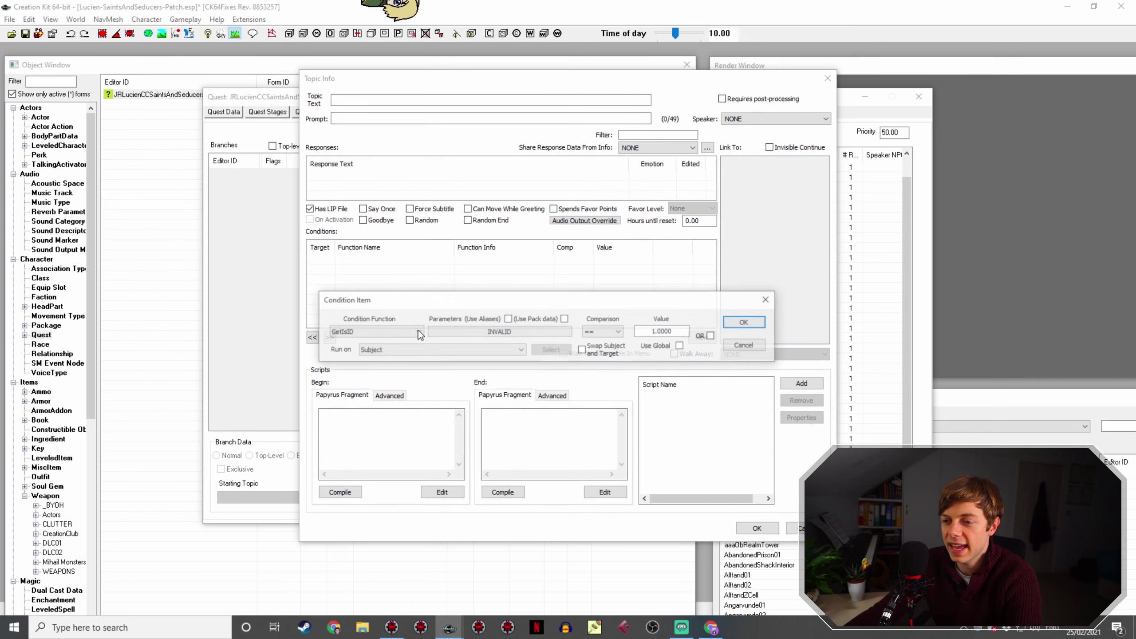
click(398, 331)
text(GetInCell)
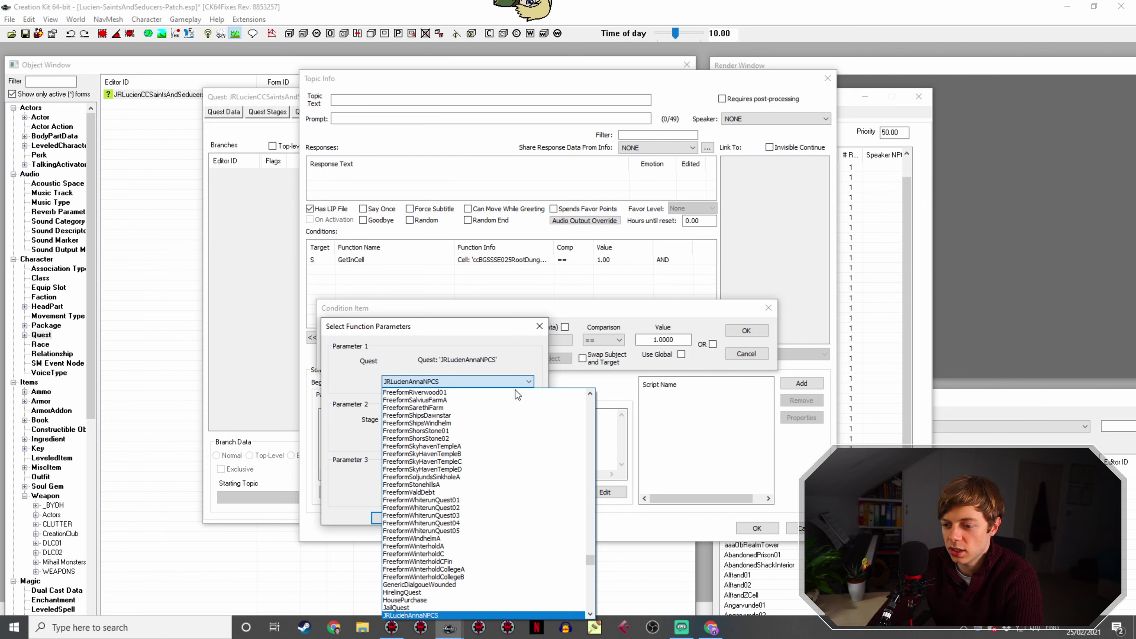
Step: Add a GetStageDone condition for stage 150 of JRLucienCCSaintsAndSeducers, equal to 1
scroll(517, 394, down, 10)
key(Return)
key(Return)
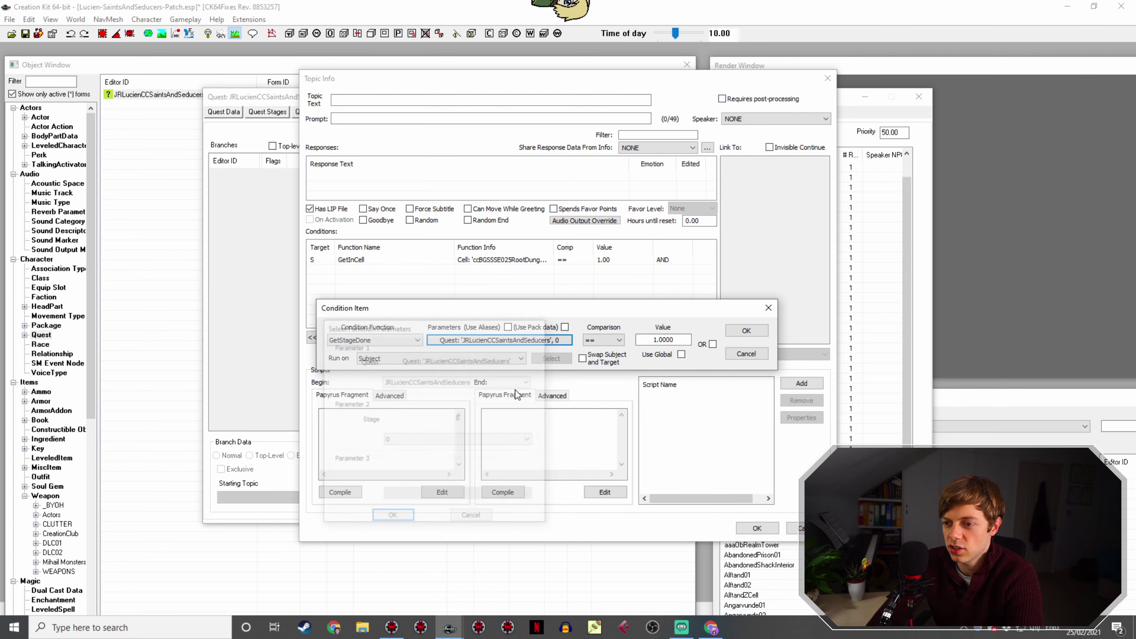
click(562, 340)
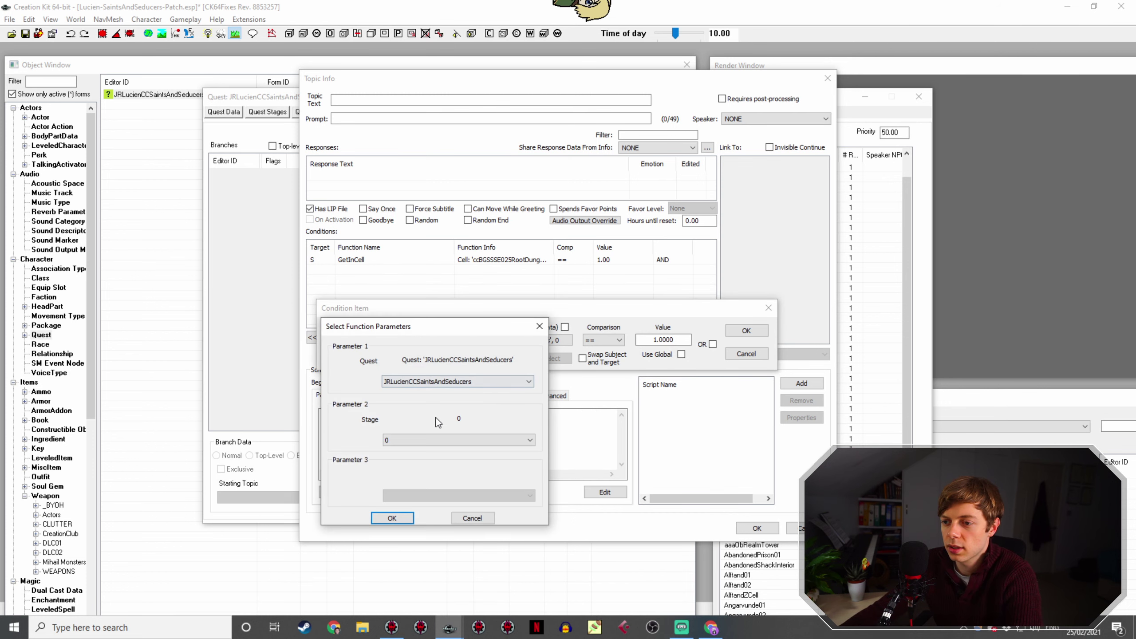
click(430, 440)
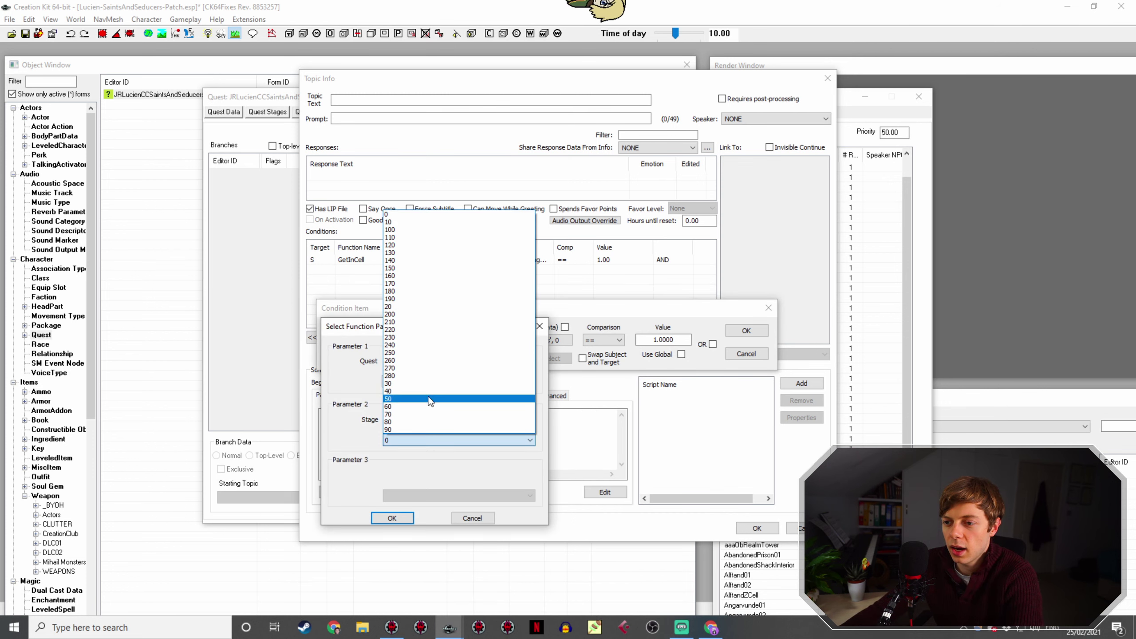
click(445, 269)
click(392, 518)
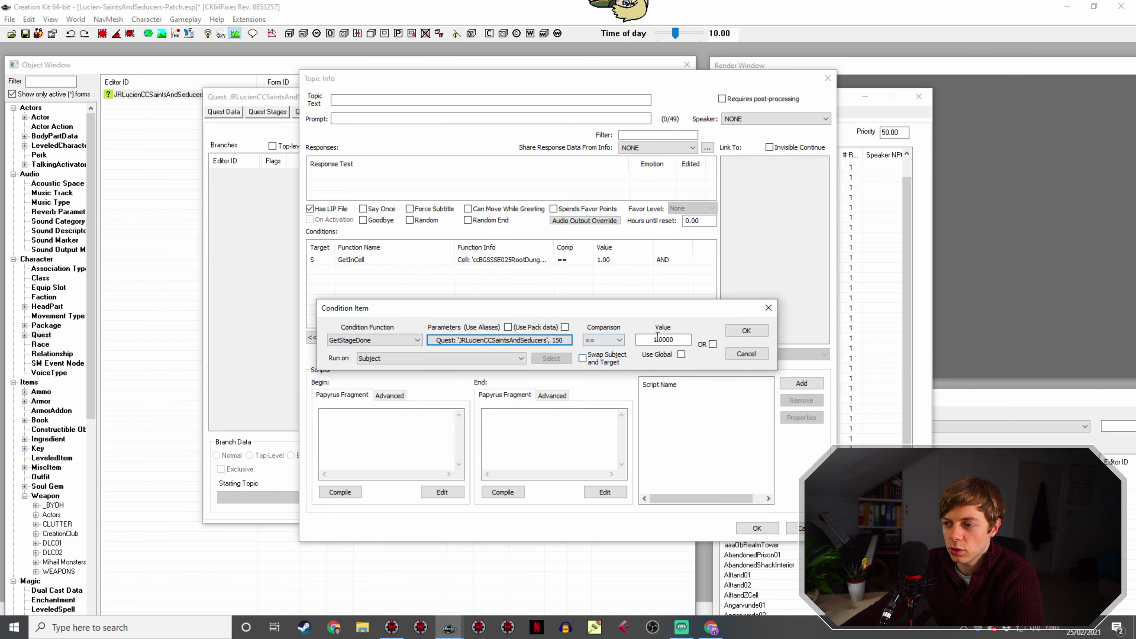
click(746, 330)
click(514, 260)
drag(483, 271, 484, 271)
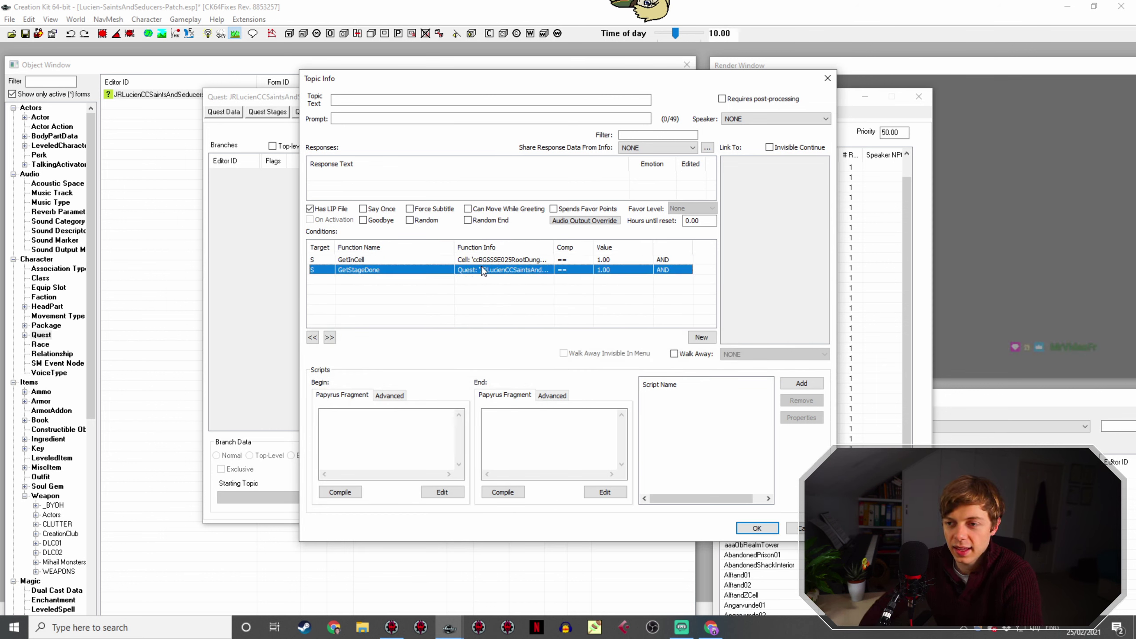
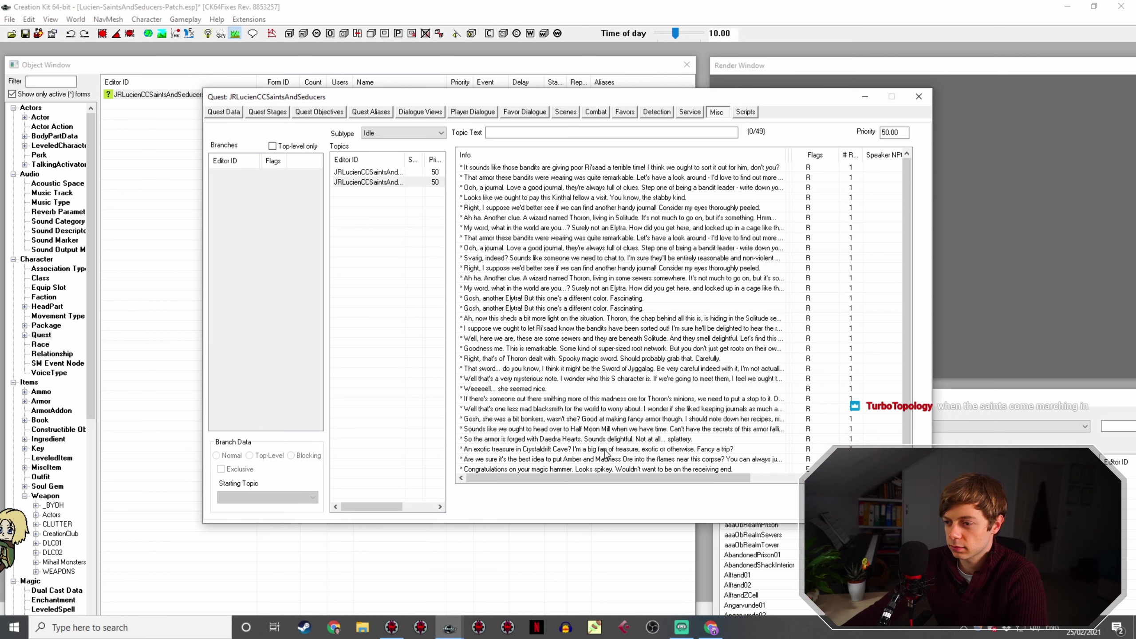
Step: Duplicate the "This place is bizarre" idle line, rewording it: "I wonder how exactly this place was brought into existence. The root cause, if you will. Get it?"
right_click(606, 462)
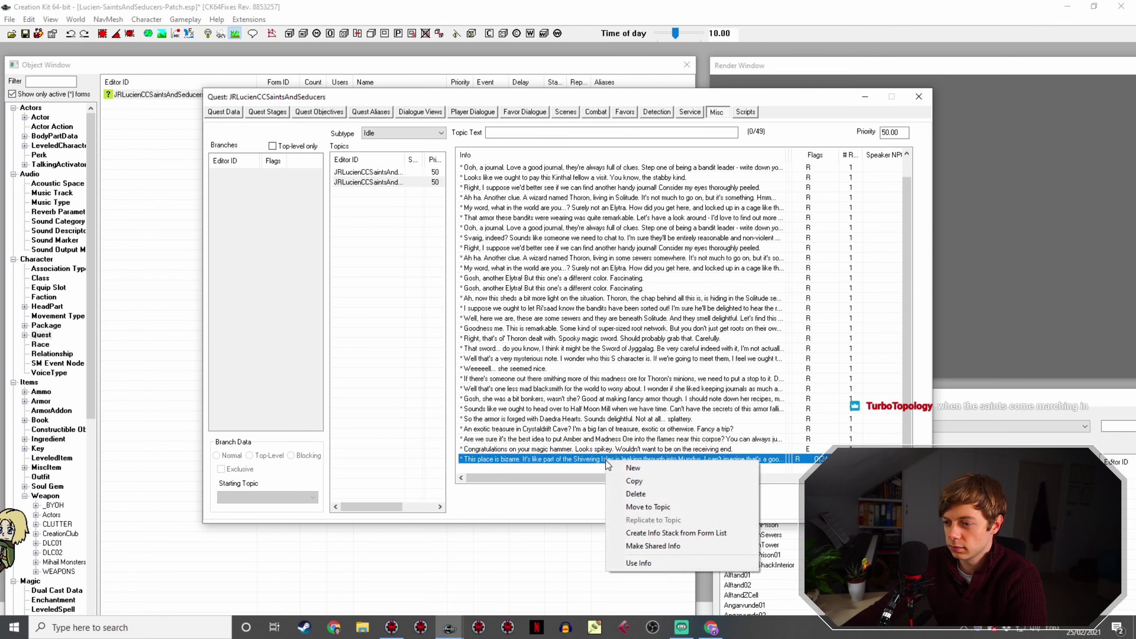
click(634, 481)
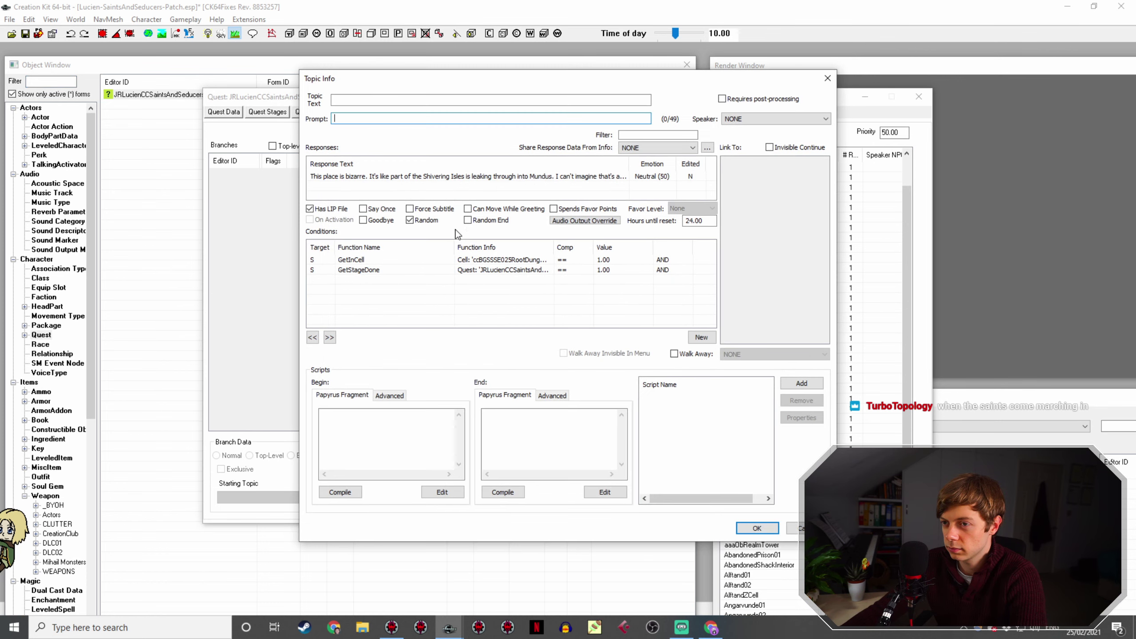
double_click(483, 176)
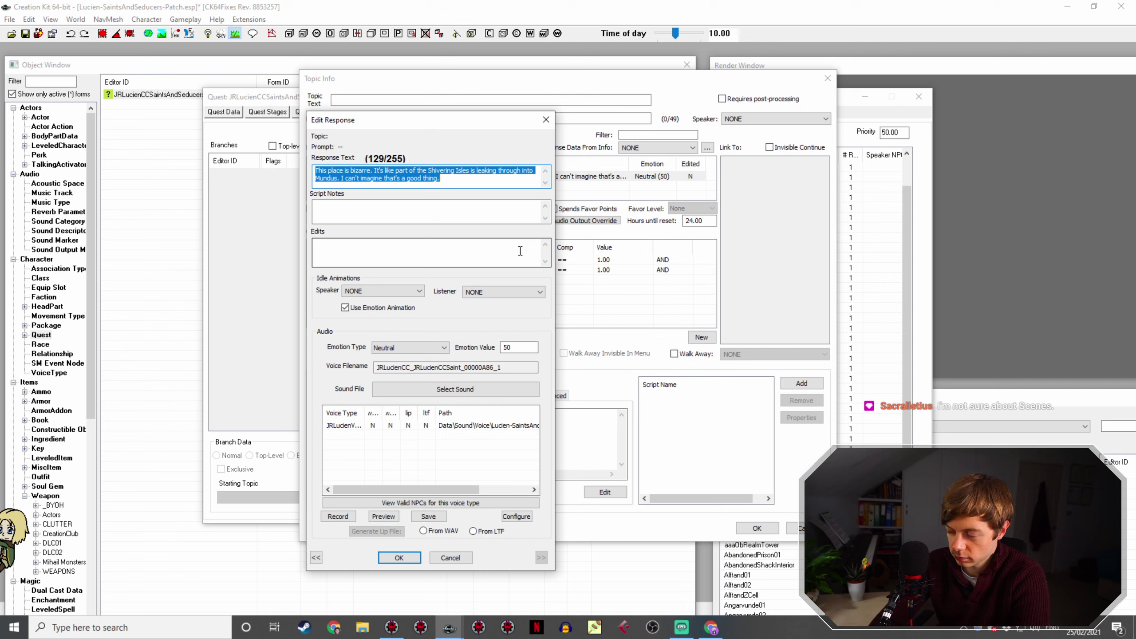
text(I wonder)
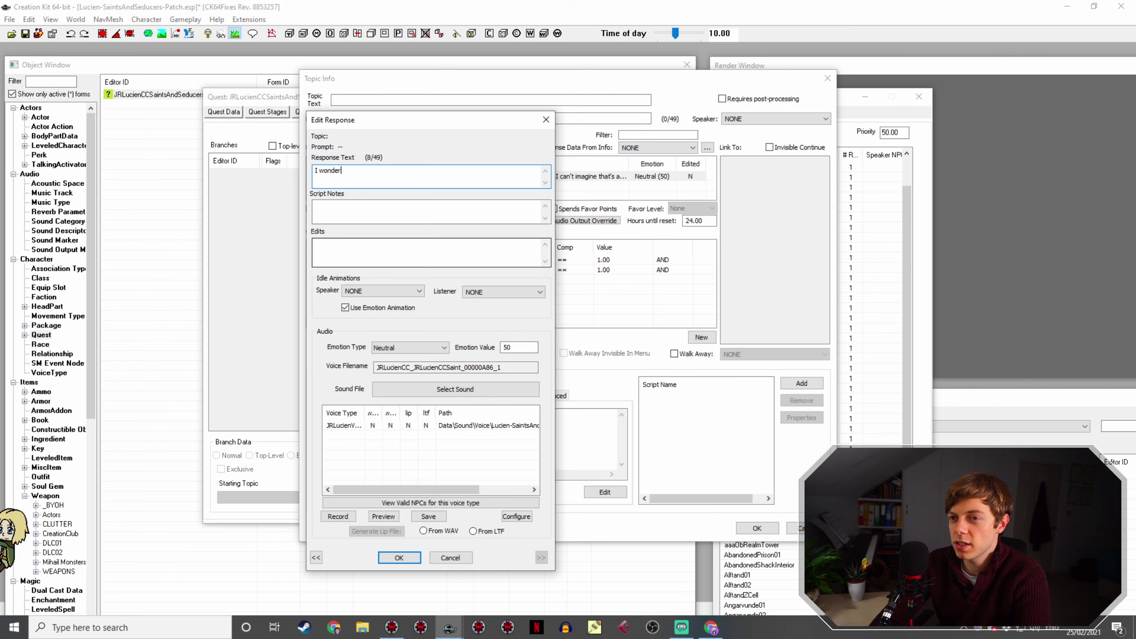
text( how exdx)
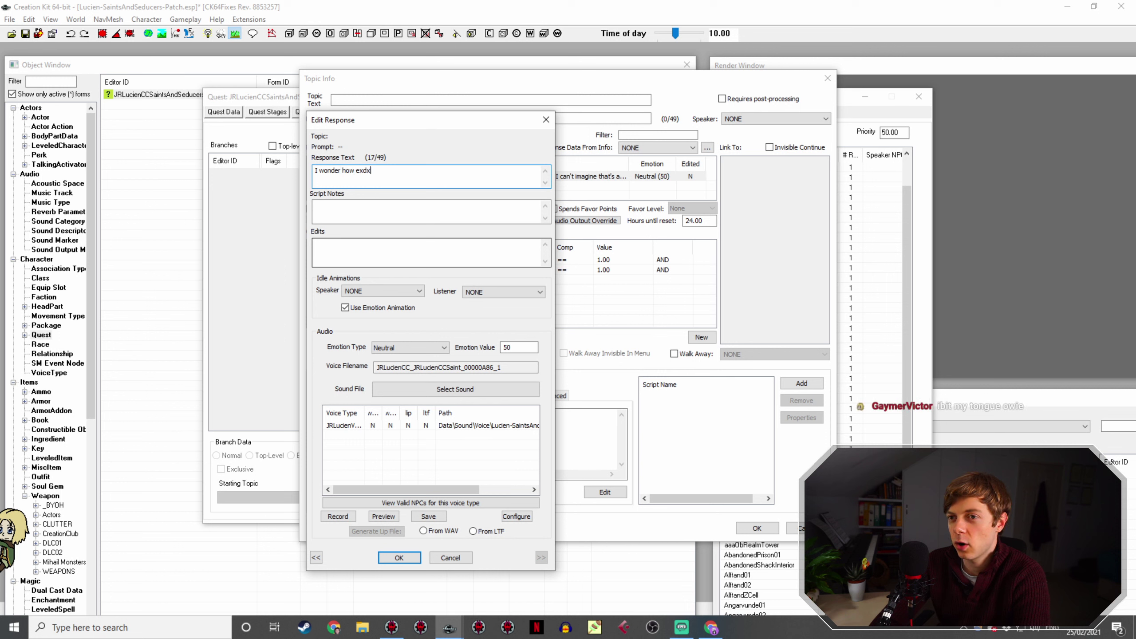
key(BackSpace)
key(BackSpace)
text(actly this)
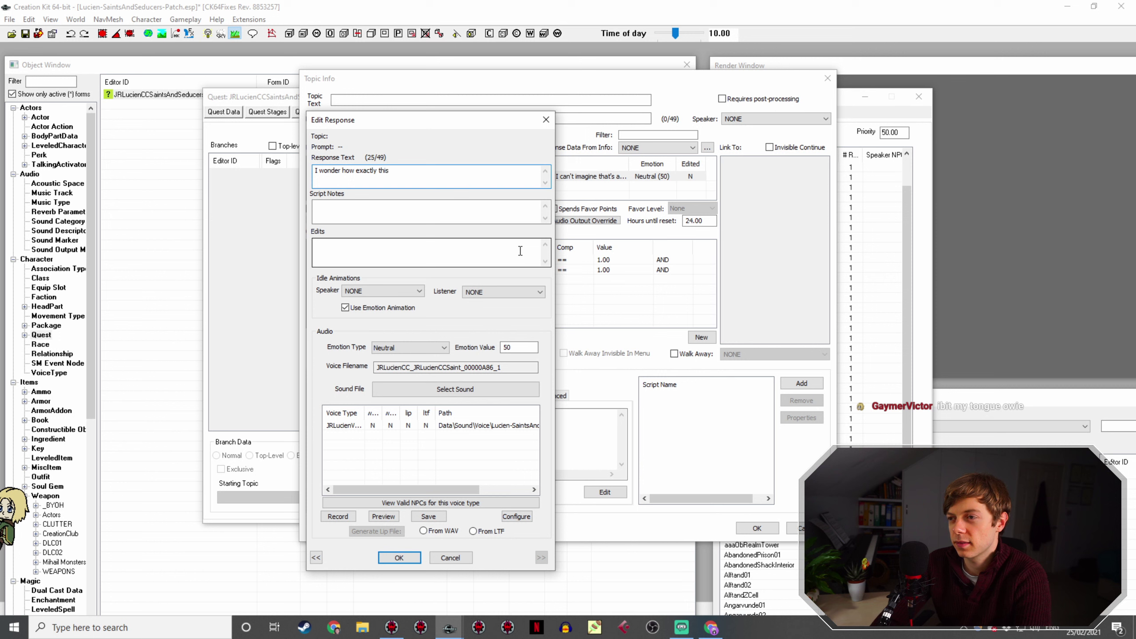
text( place)
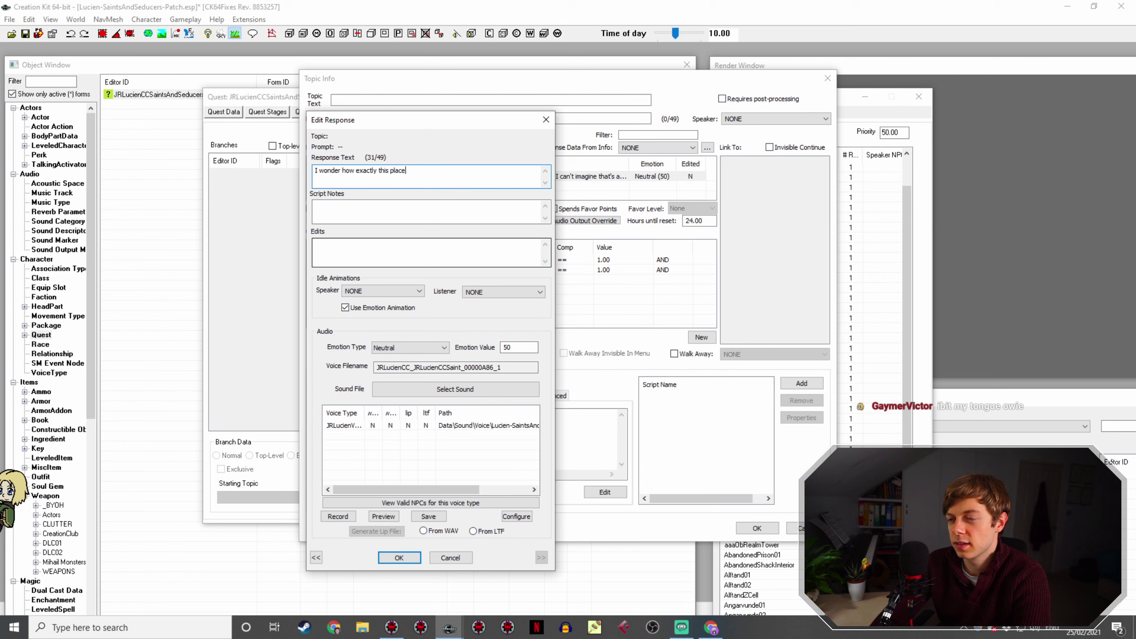
text( was )
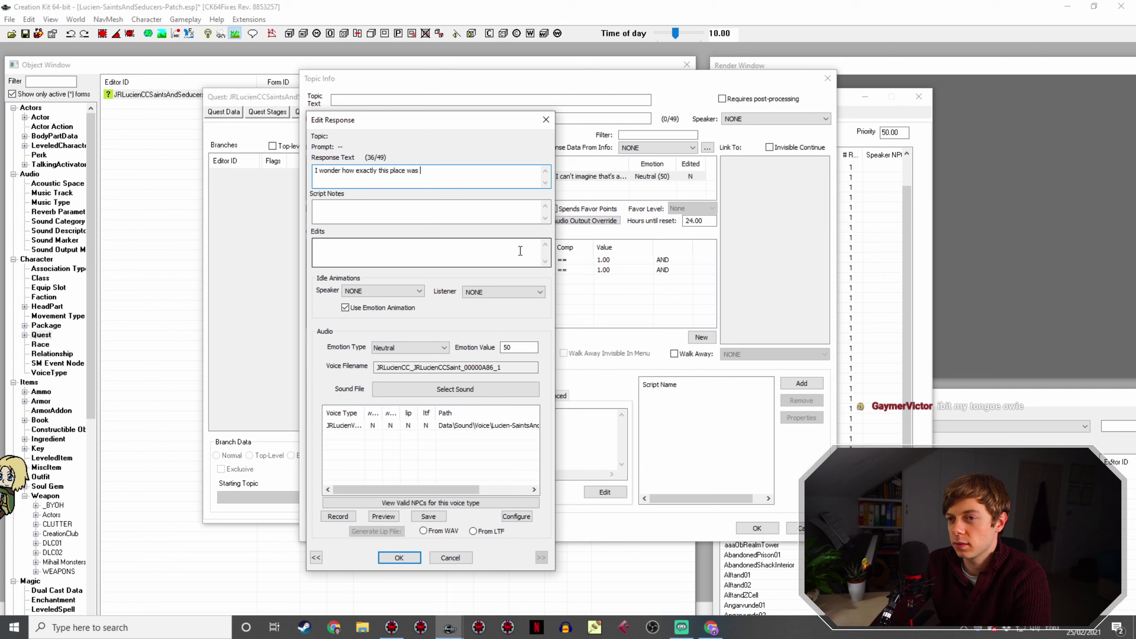
text(brought i)
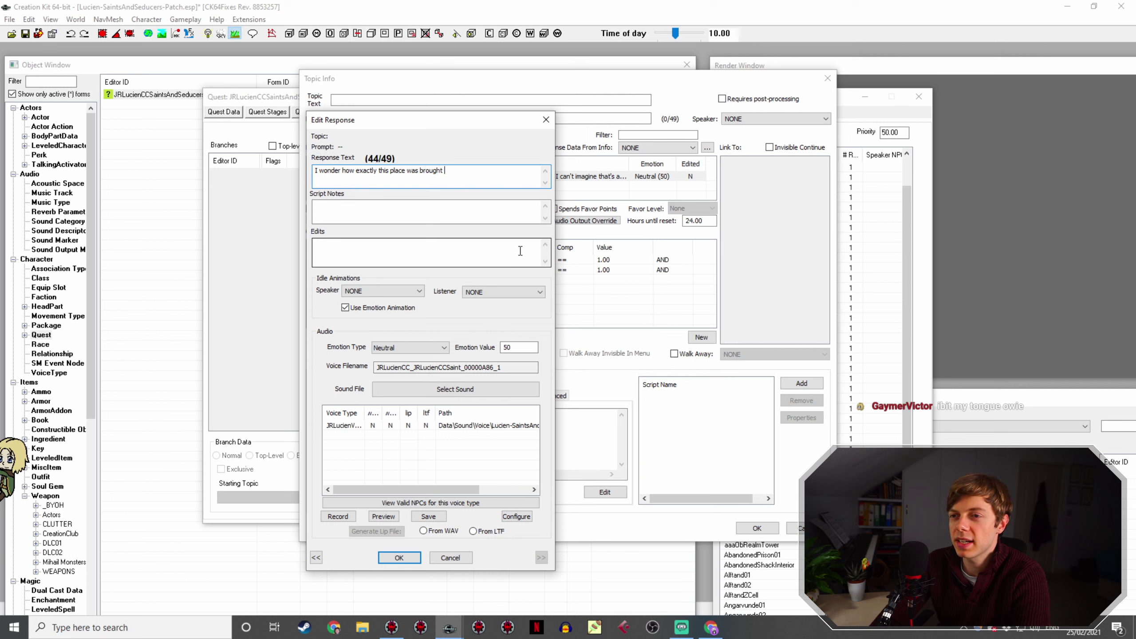
key(BackSpace)
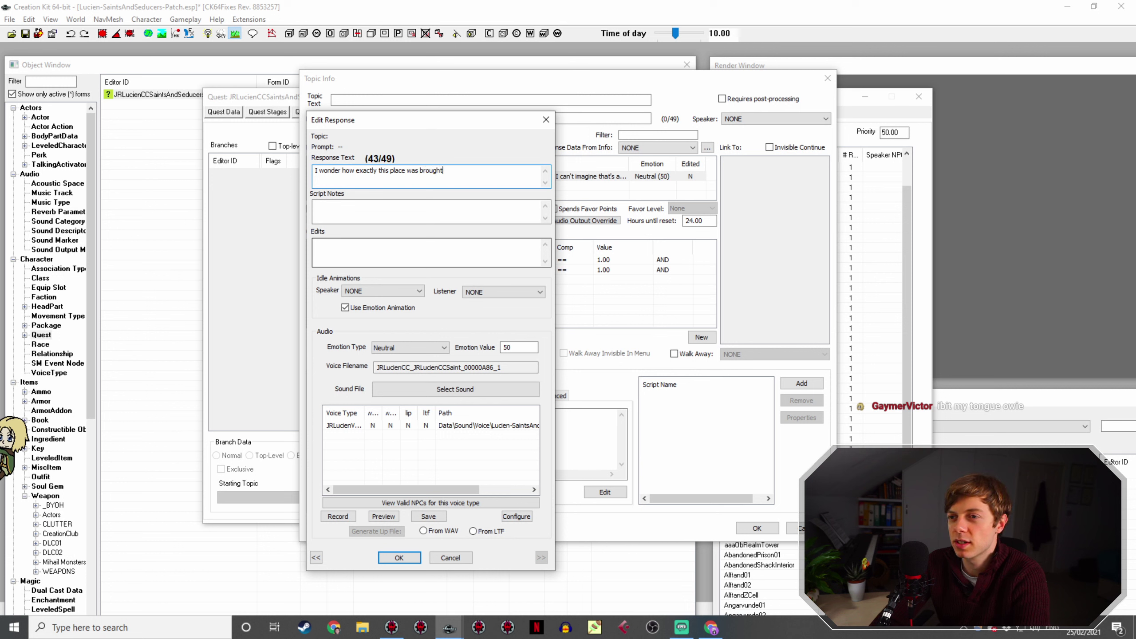
text(into existence. )
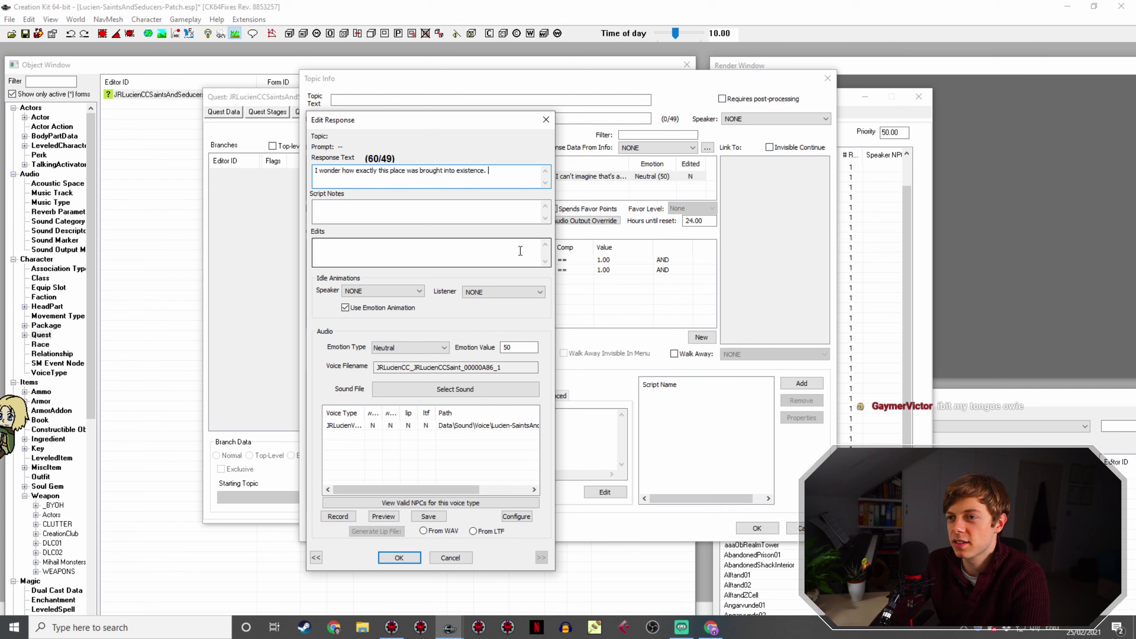
text(The root cause, if you will)
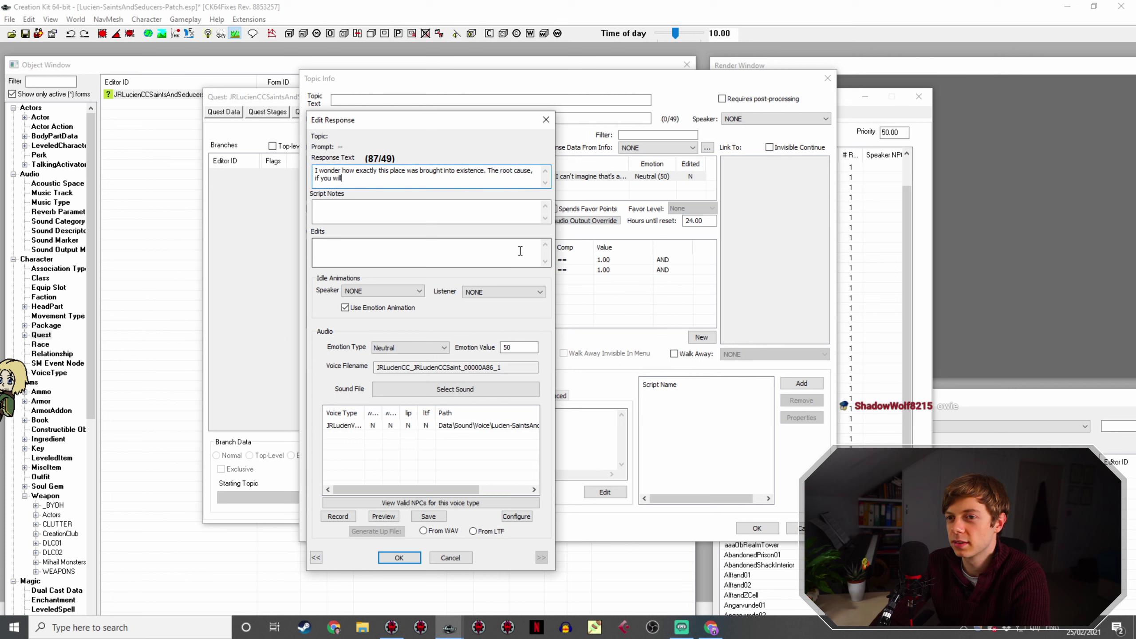
text(. Get it?)
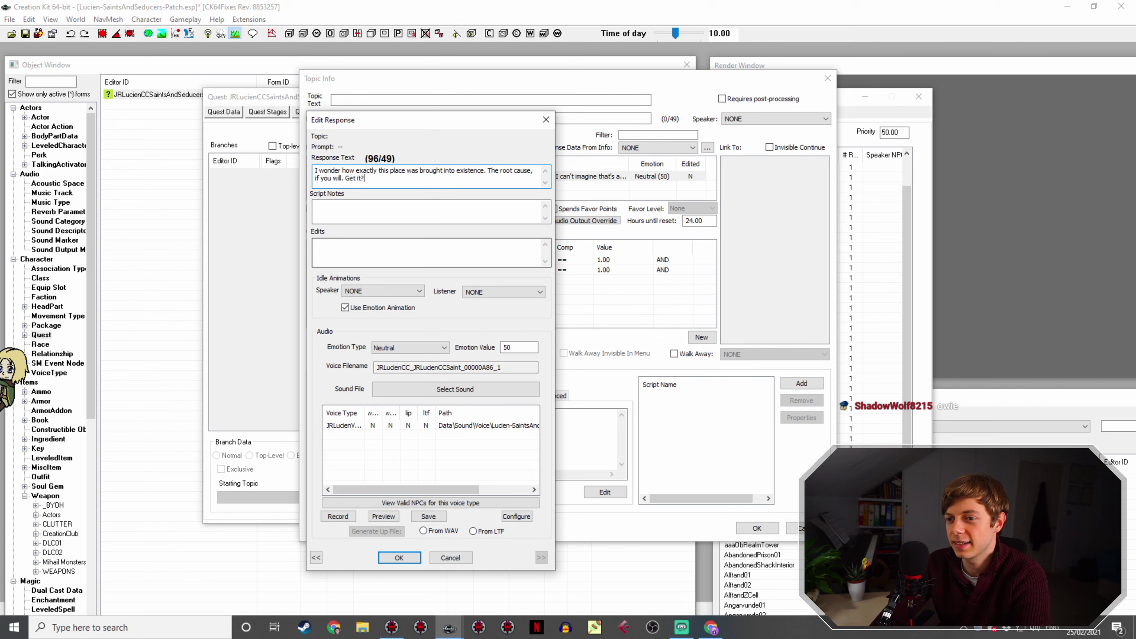
Step: Set the emotion type of the "root cause" response to Happy and save the idle line
click(432, 349)
click(394, 397)
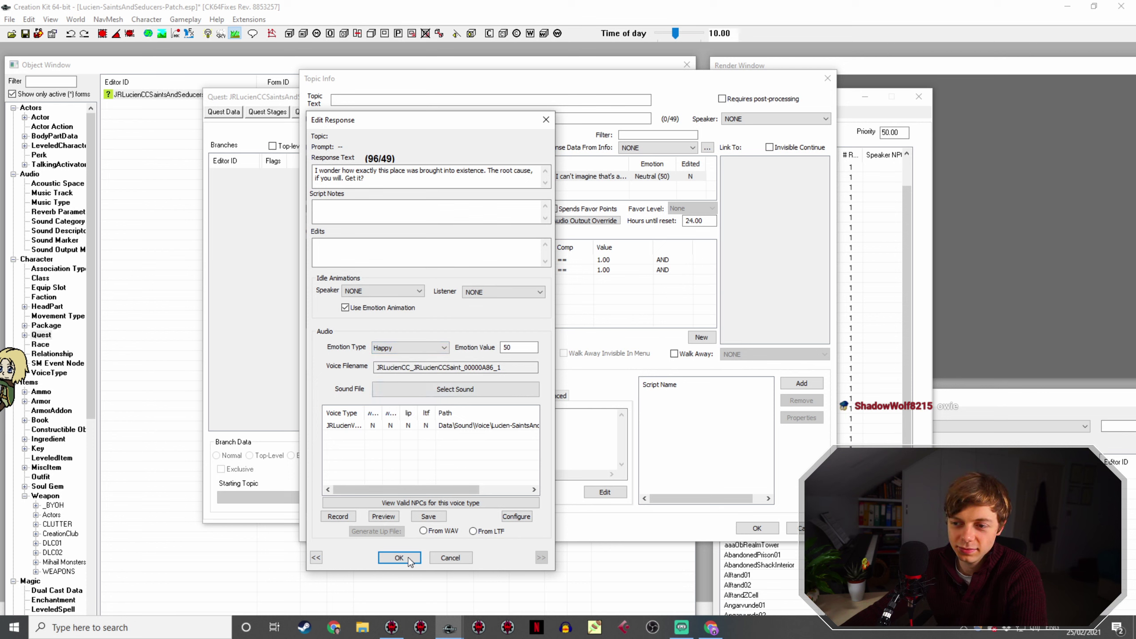
click(402, 558)
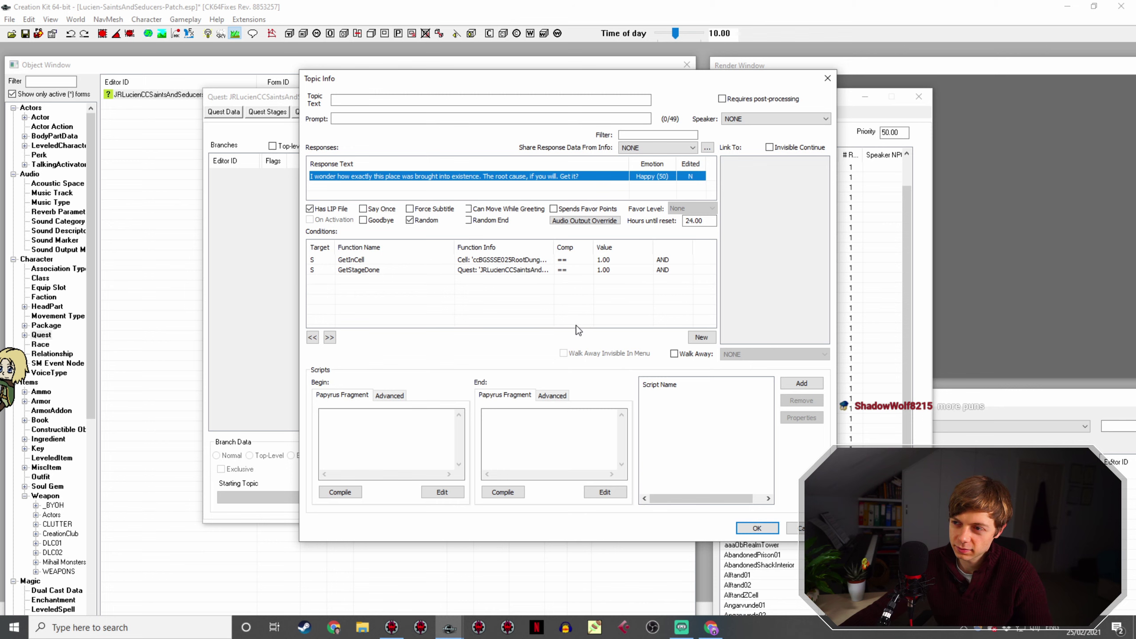
click(753, 527)
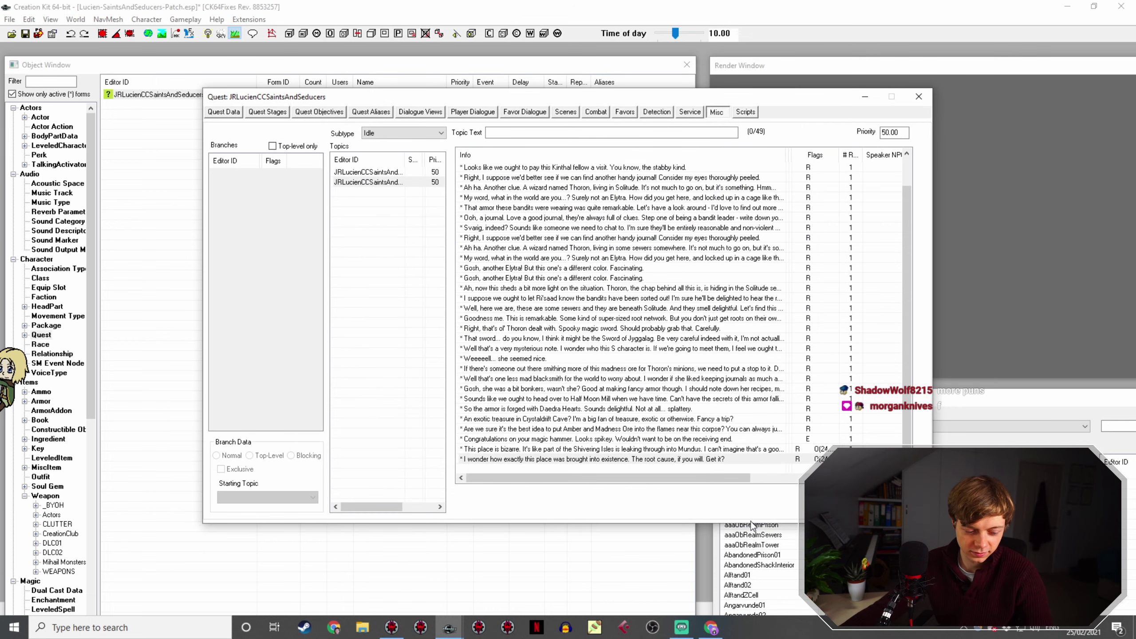
Step: Duplicate the "root cause" idle line, keeping its root dungeon conditions, and check the copy's response
right_click(622, 461)
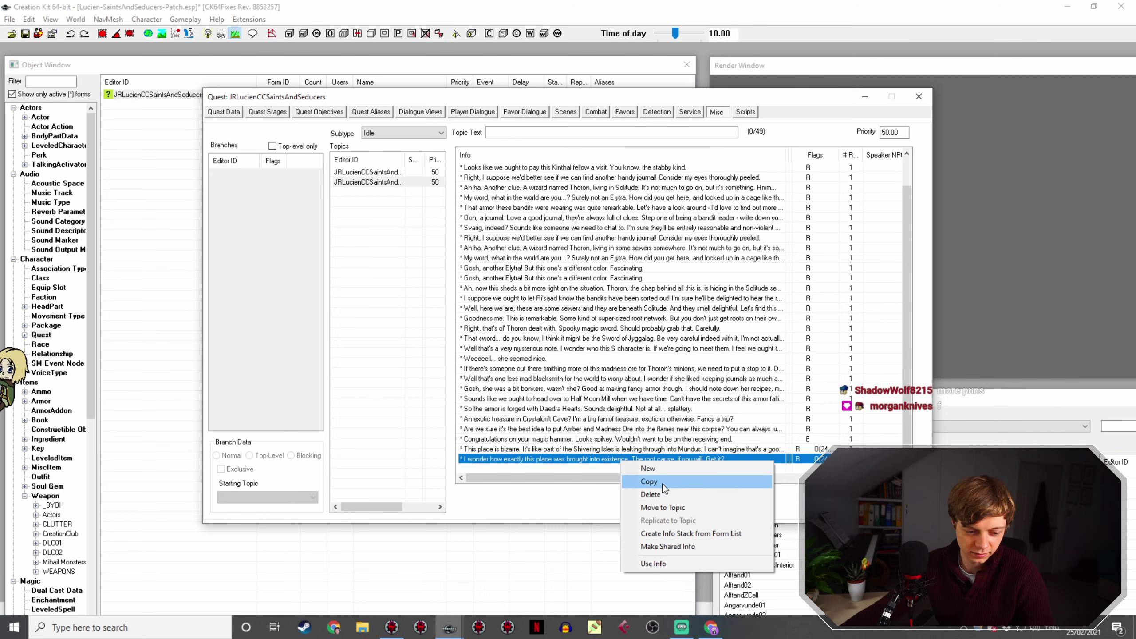
click(649, 482)
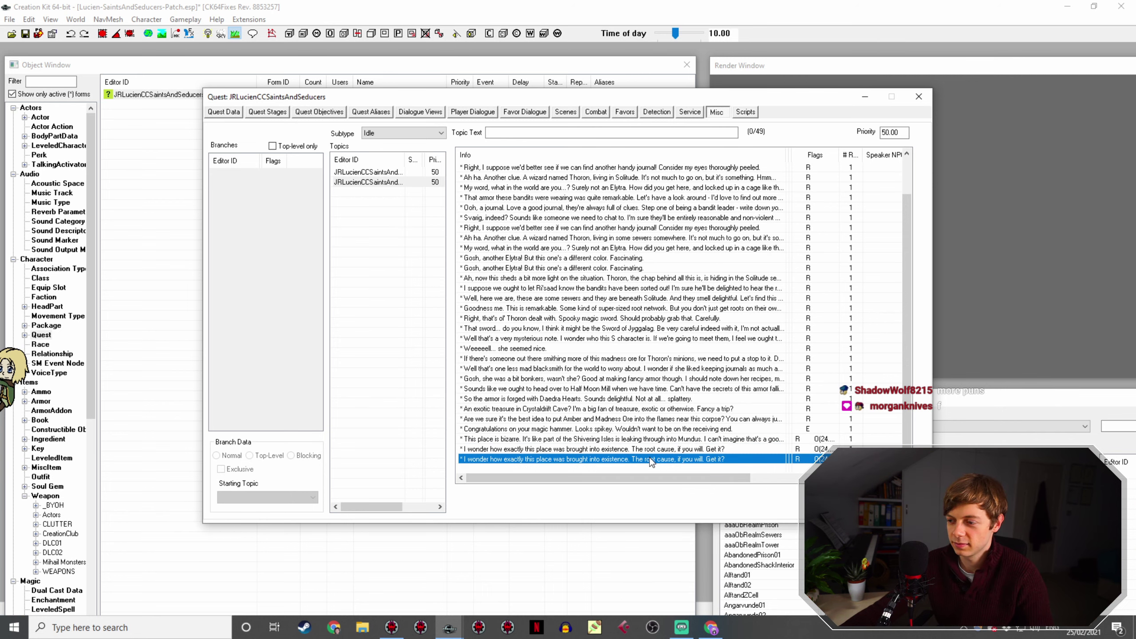
double_click(650, 460)
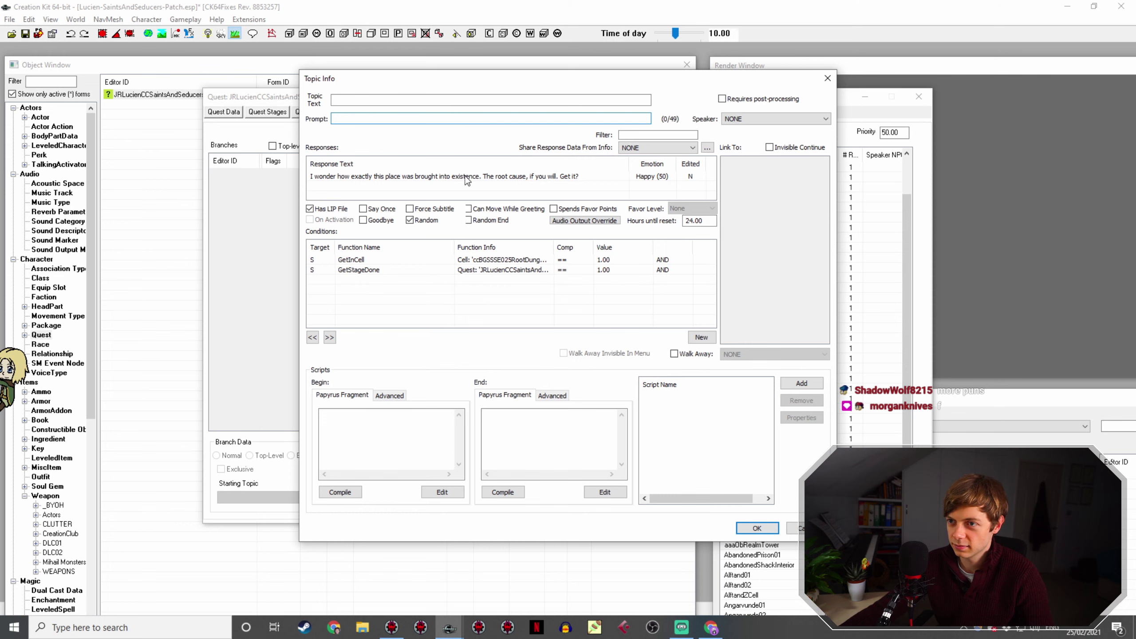
double_click(466, 177)
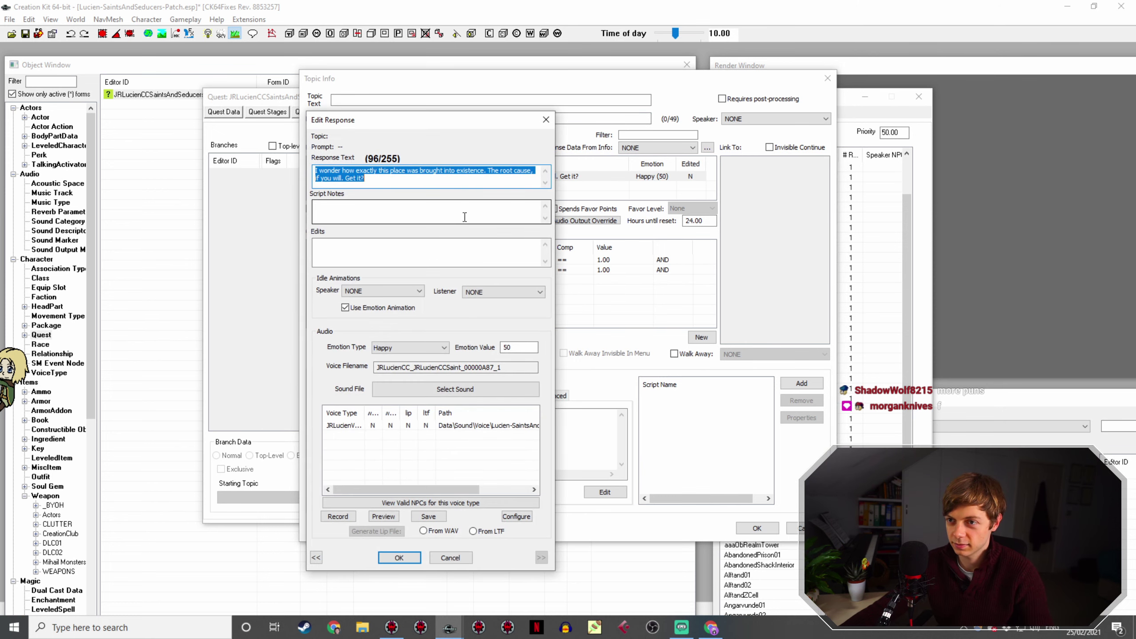
click(399, 558)
click(756, 529)
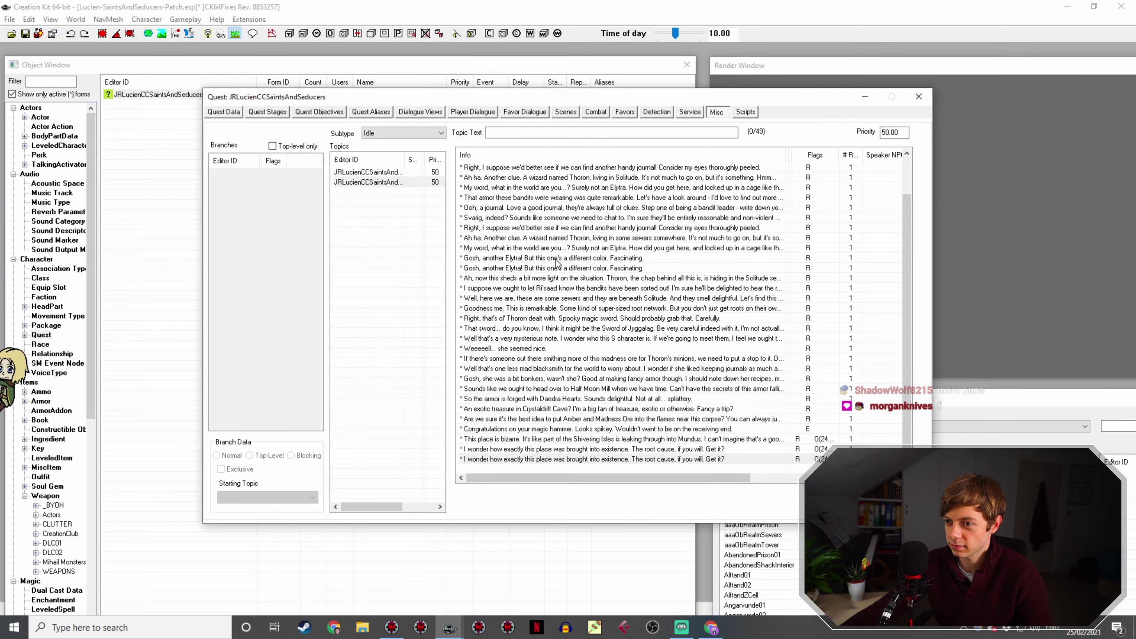
Step: Look through the quest's Hello and Idle lines, and review the duplicated "root cause" line with its conditions
click(393, 173)
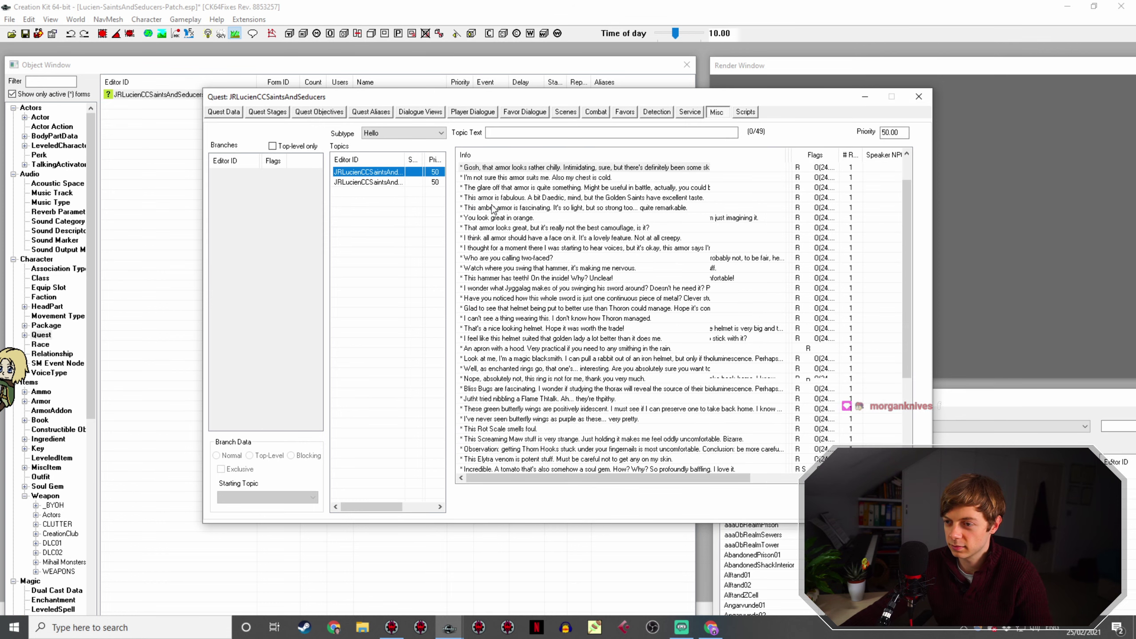
scroll(493, 207, down, 4)
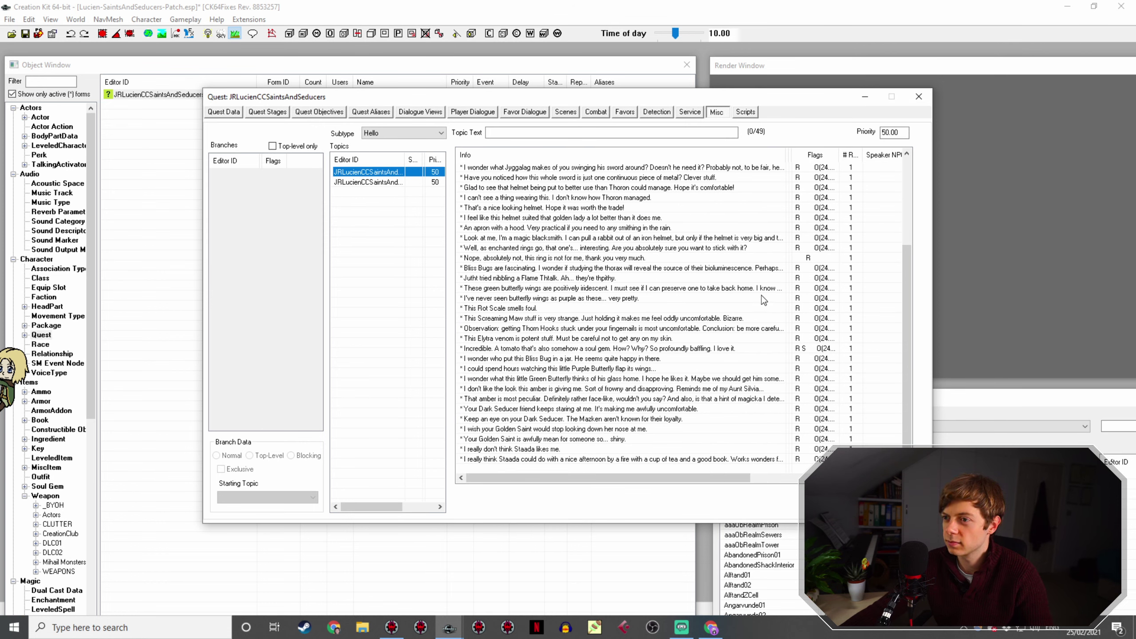
scroll(762, 297, up, 4)
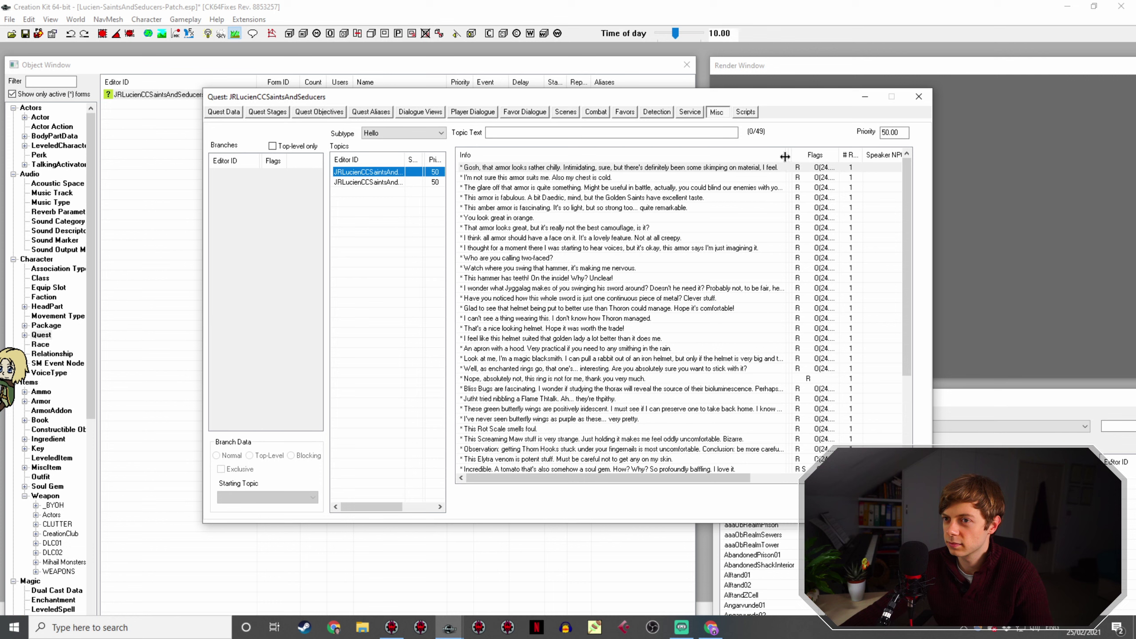
click(402, 182)
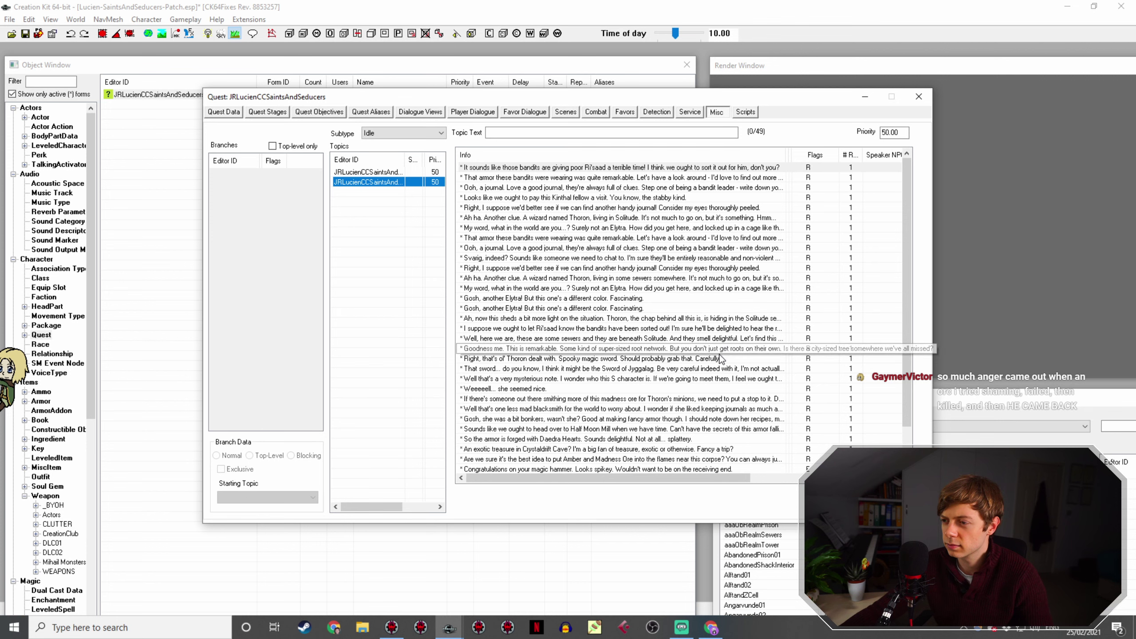
click(378, 182)
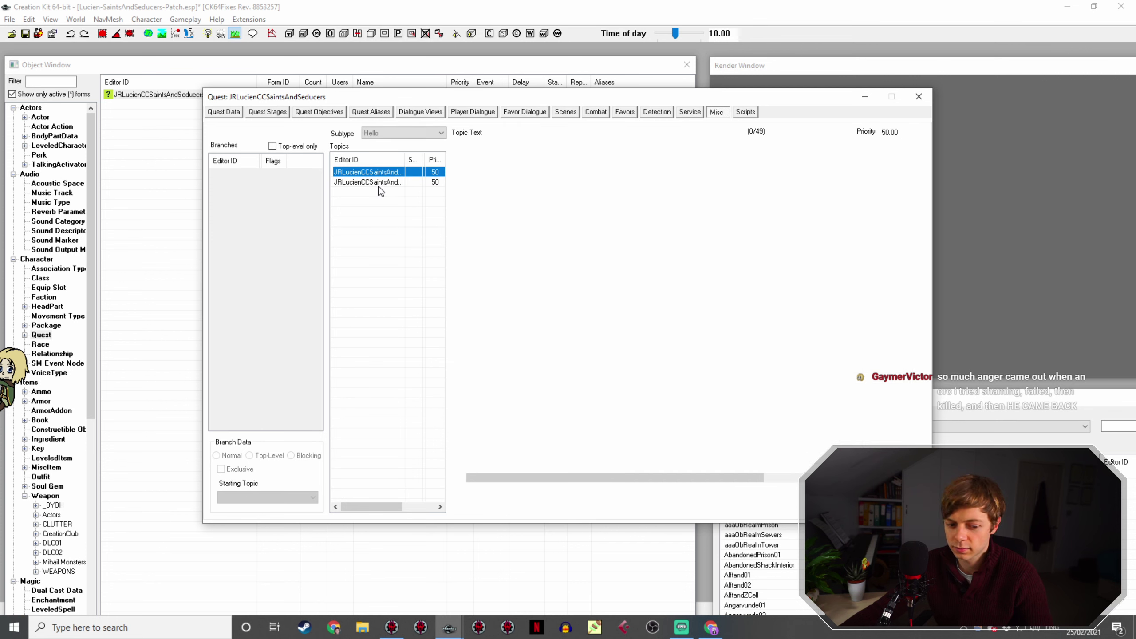
scroll(633, 334, down, 2)
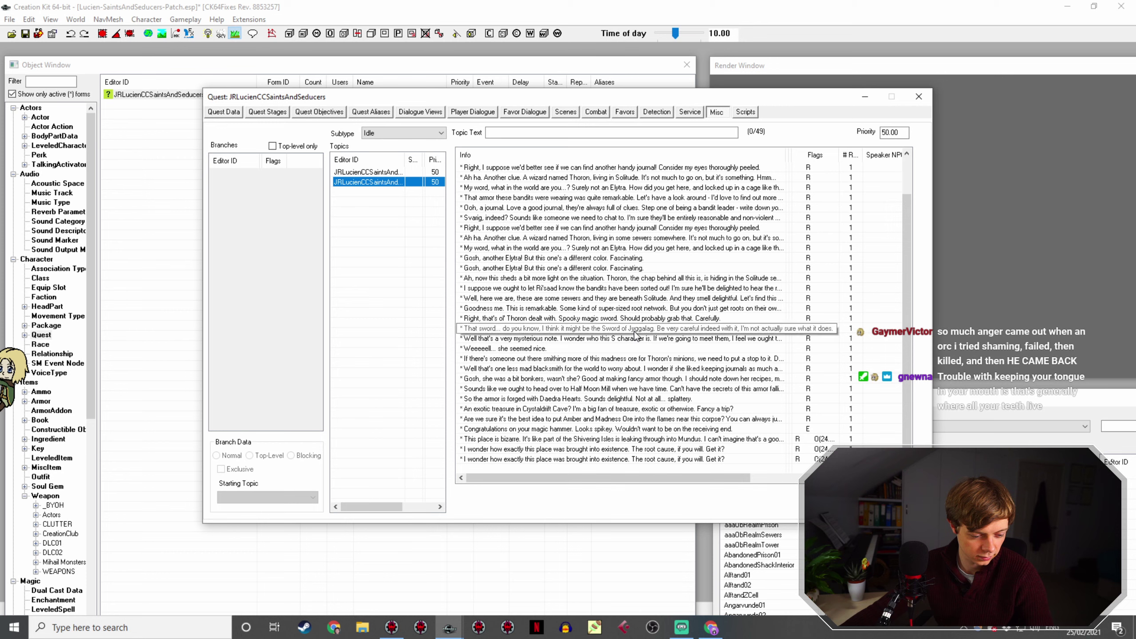
double_click(562, 460)
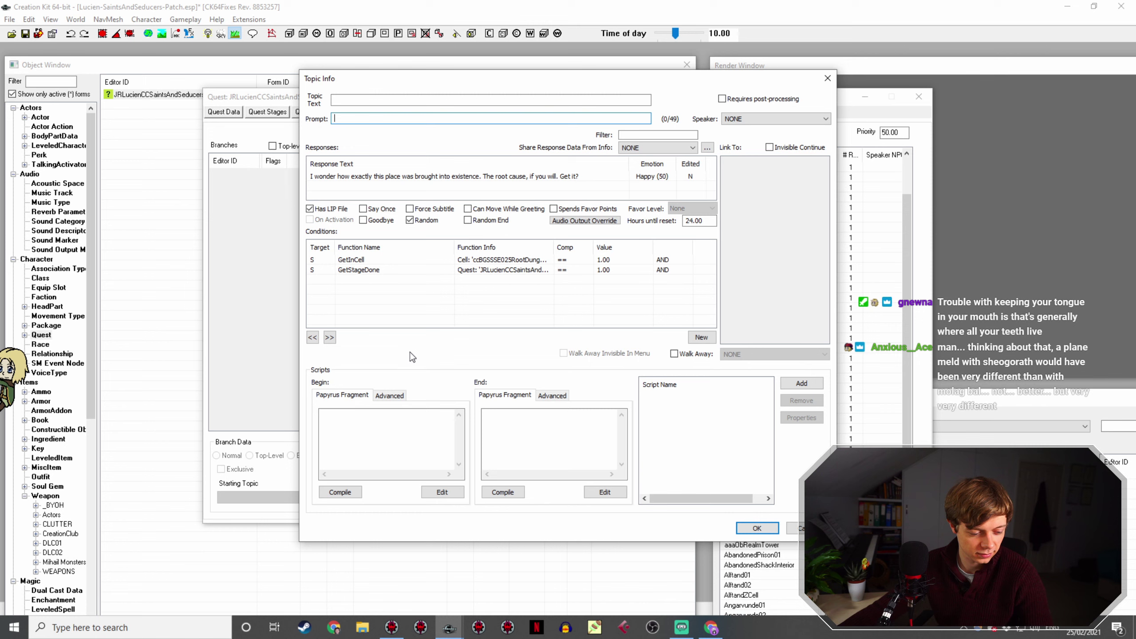
double_click(460, 177)
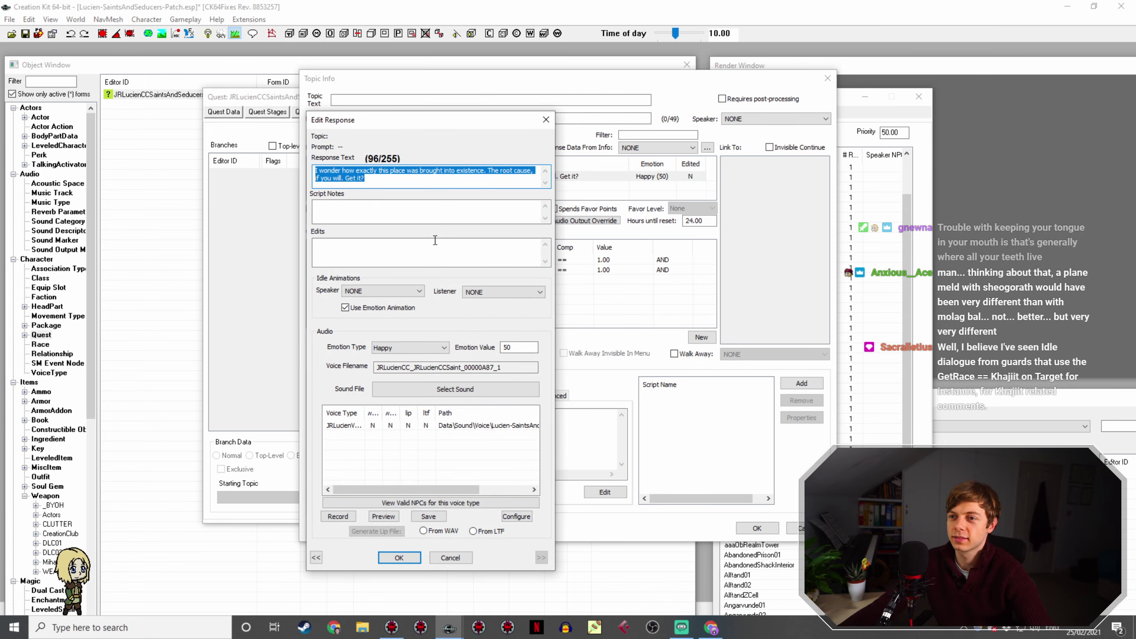
click(400, 558)
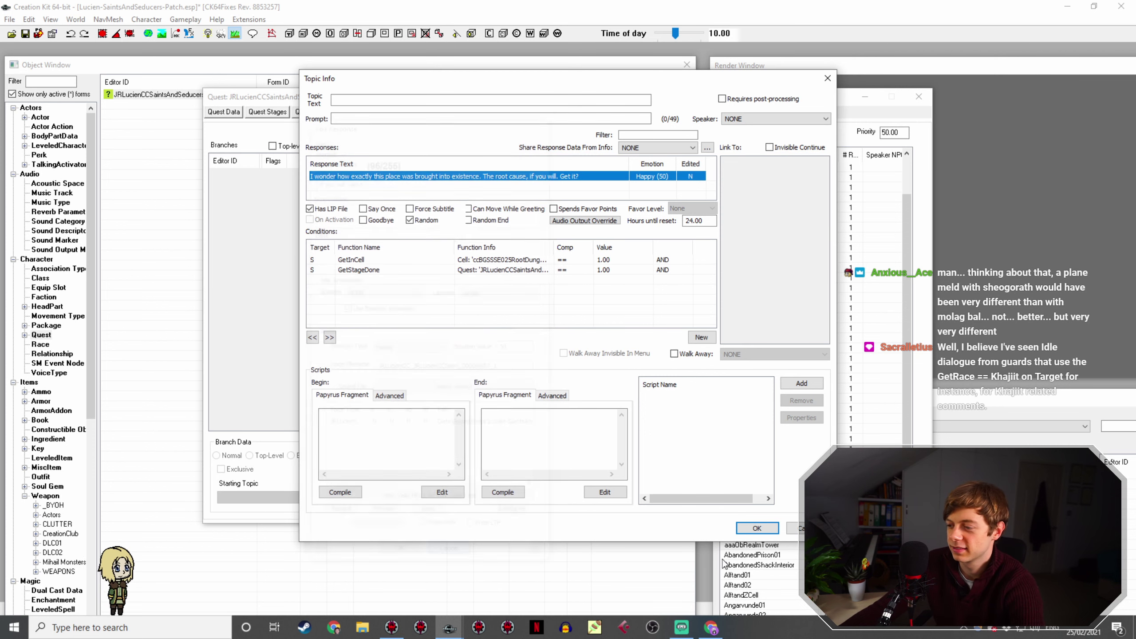
click(757, 528)
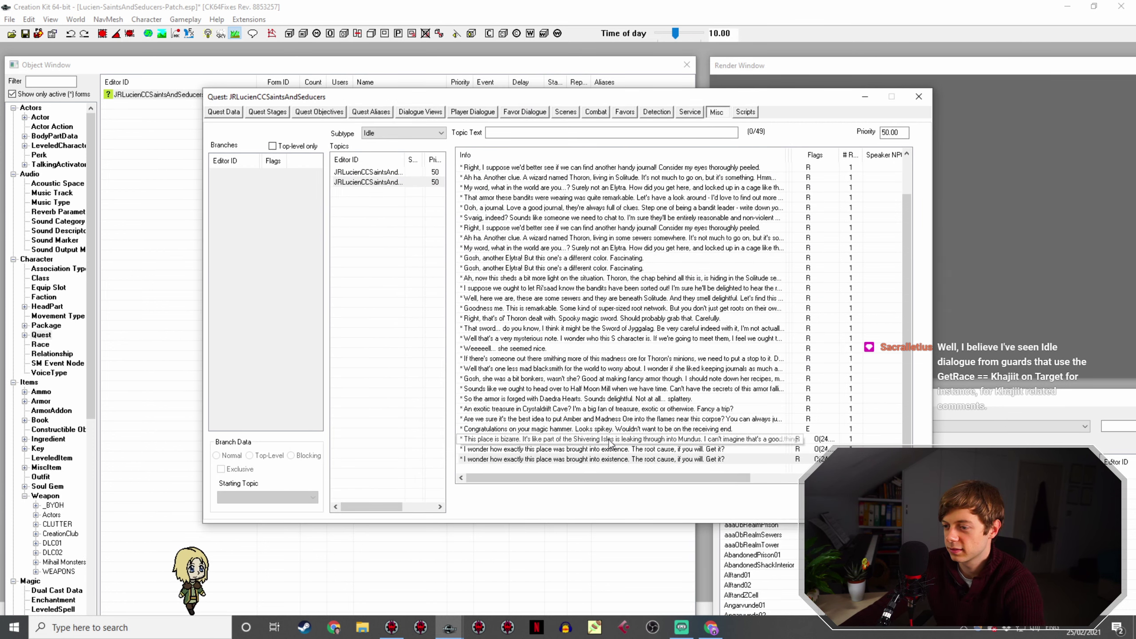
Step: Reword the duplicated "root cause" idle line to begin: "Can you imagine if the Planemeld had been with Sheogorath instead of Molag Bal?"
double_click(591, 459)
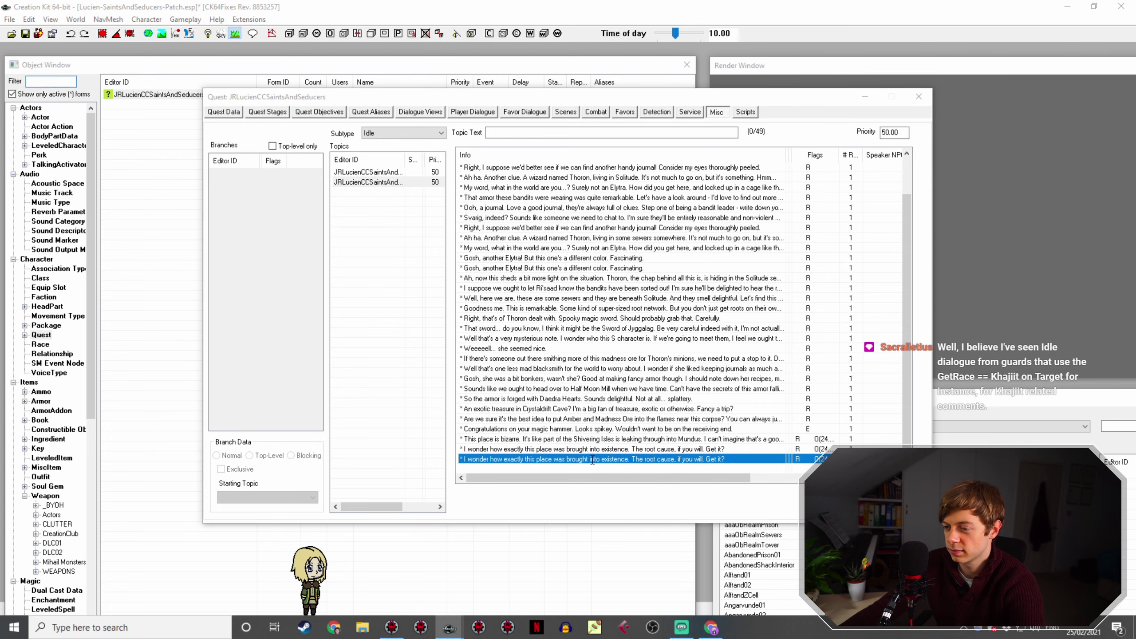
double_click(573, 176)
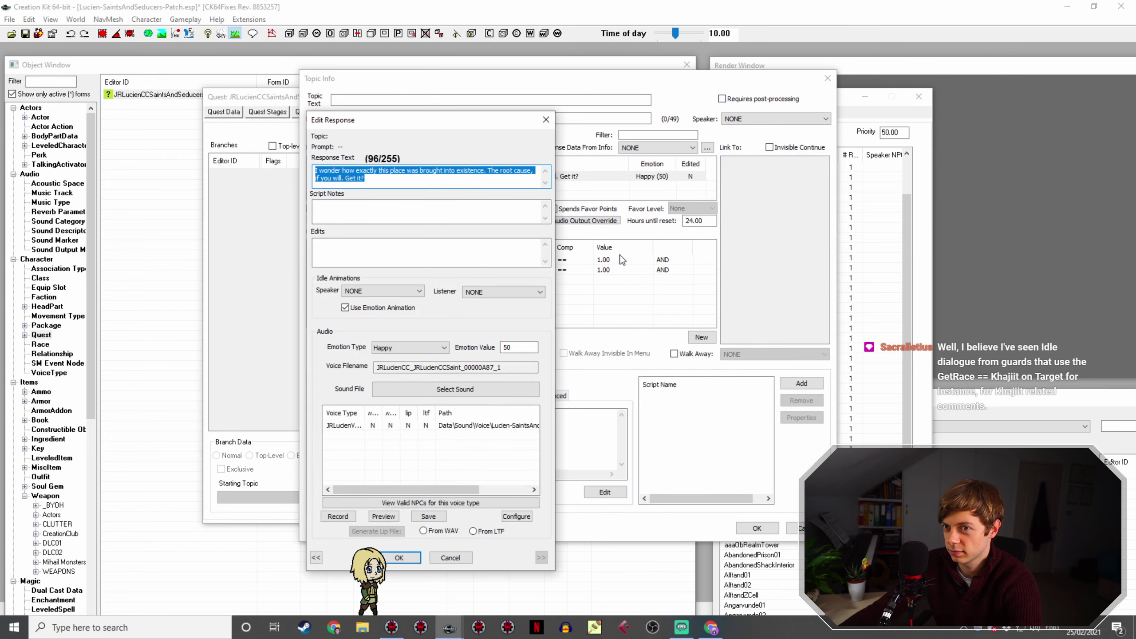
text(Can y)
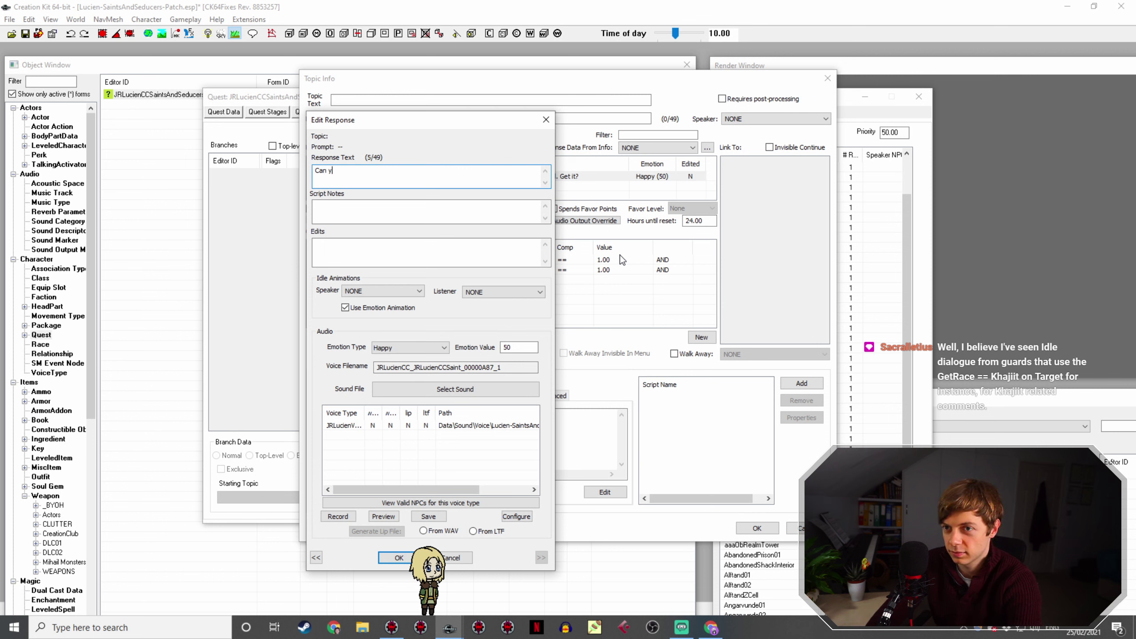
text(ou imagine if the)
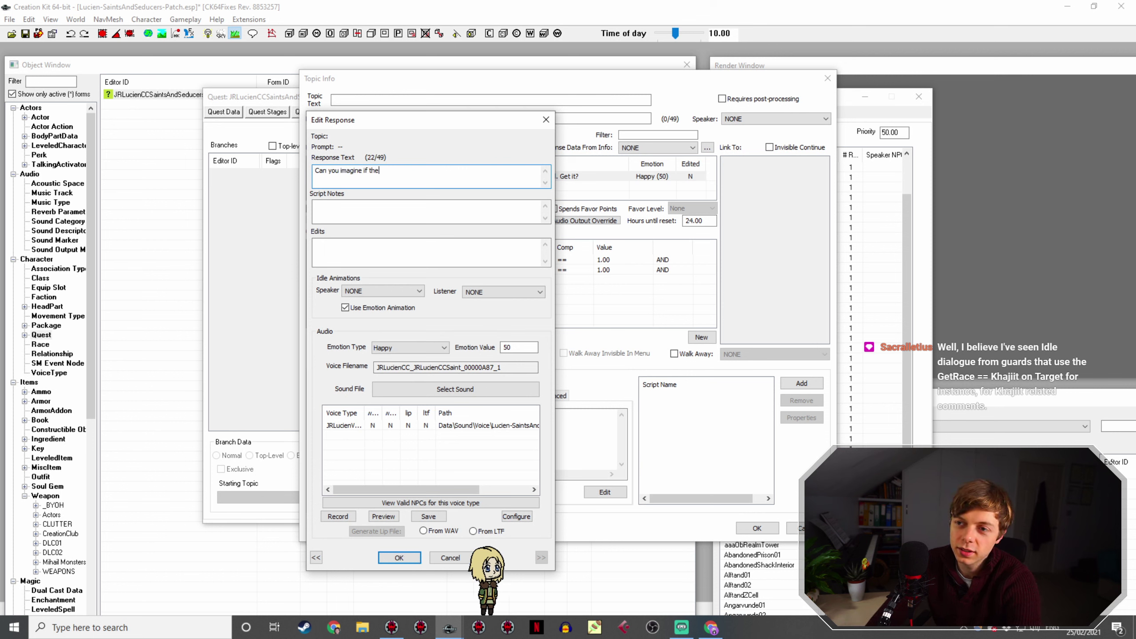
text( pla)
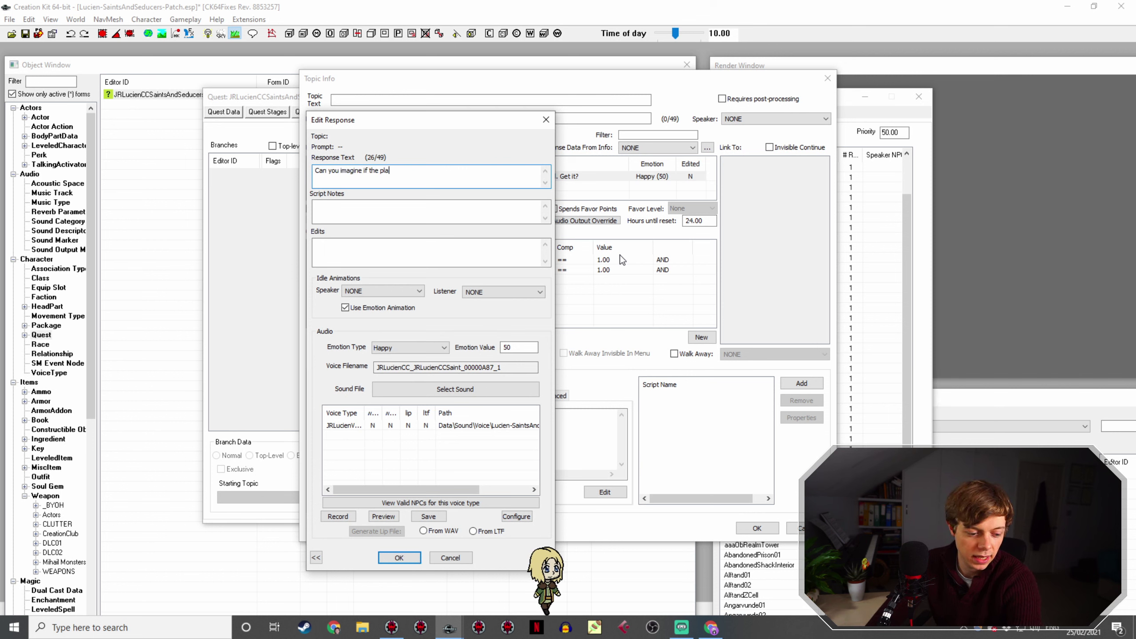
key(BackSpace)
key(BackSpace)
key(BackSpace)
text(Planeme)
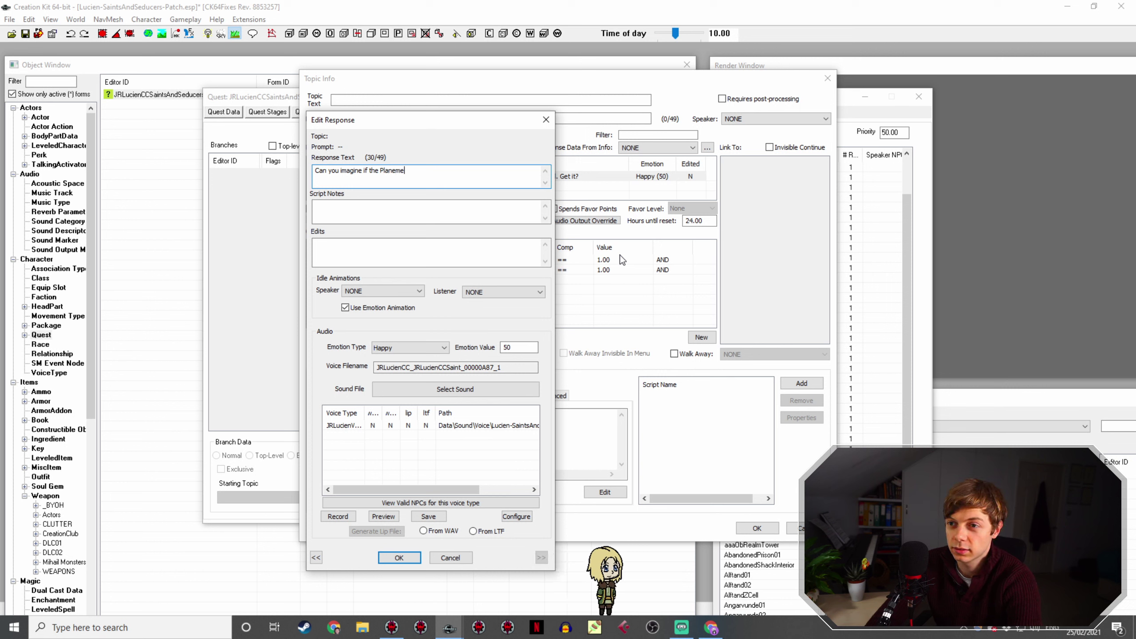
text(ld had been with S)
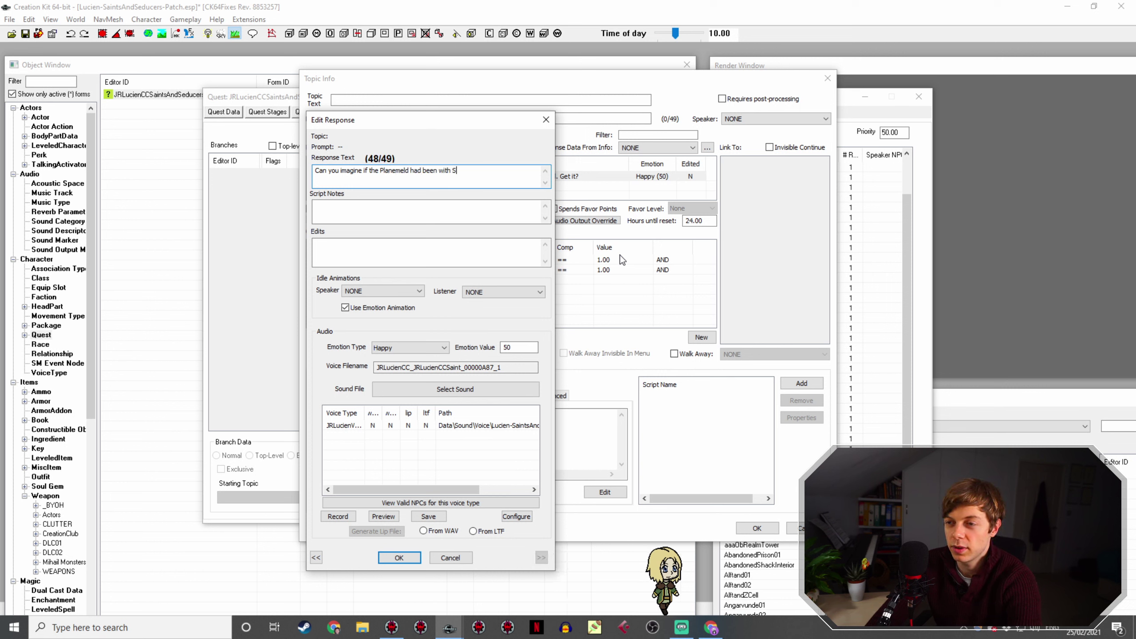
text(heogorath in)
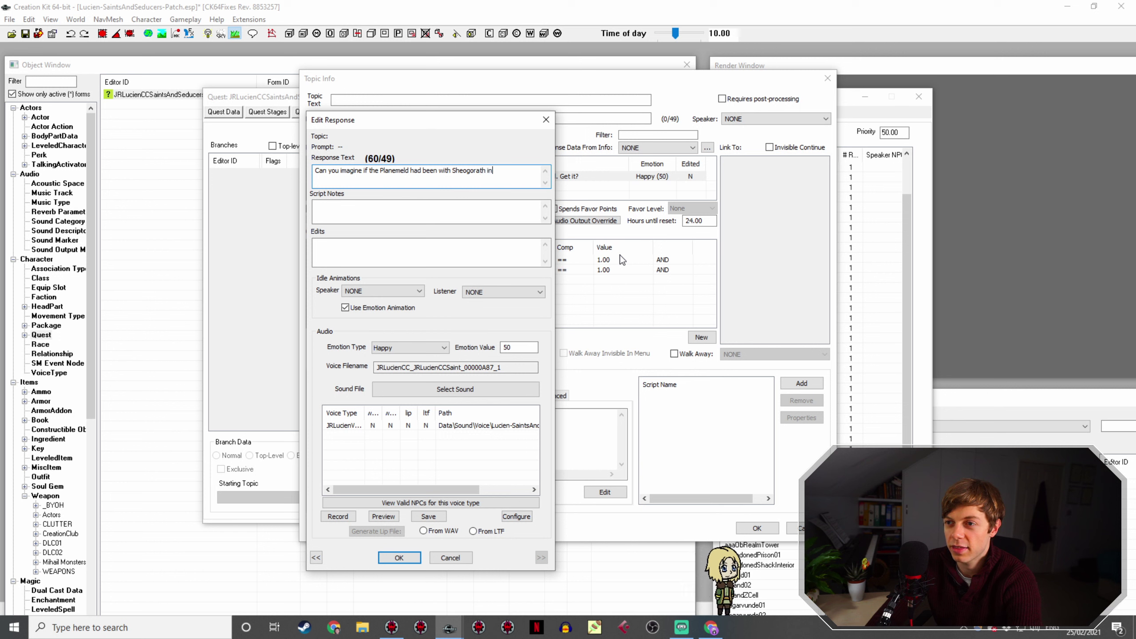
text(stead of Molag )
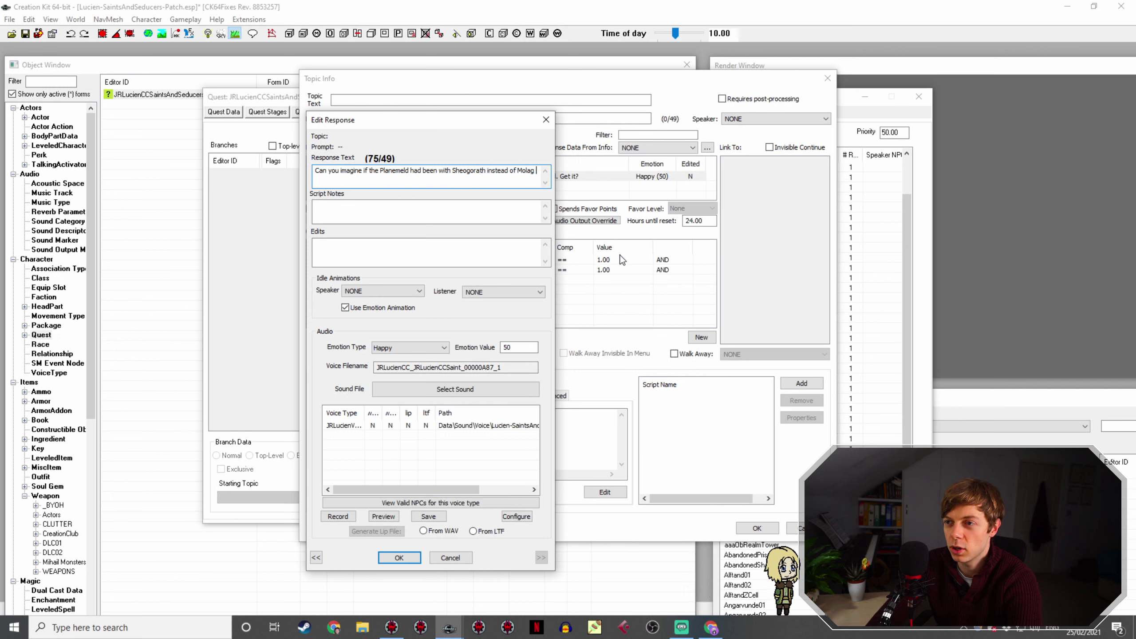
text(Bal?)
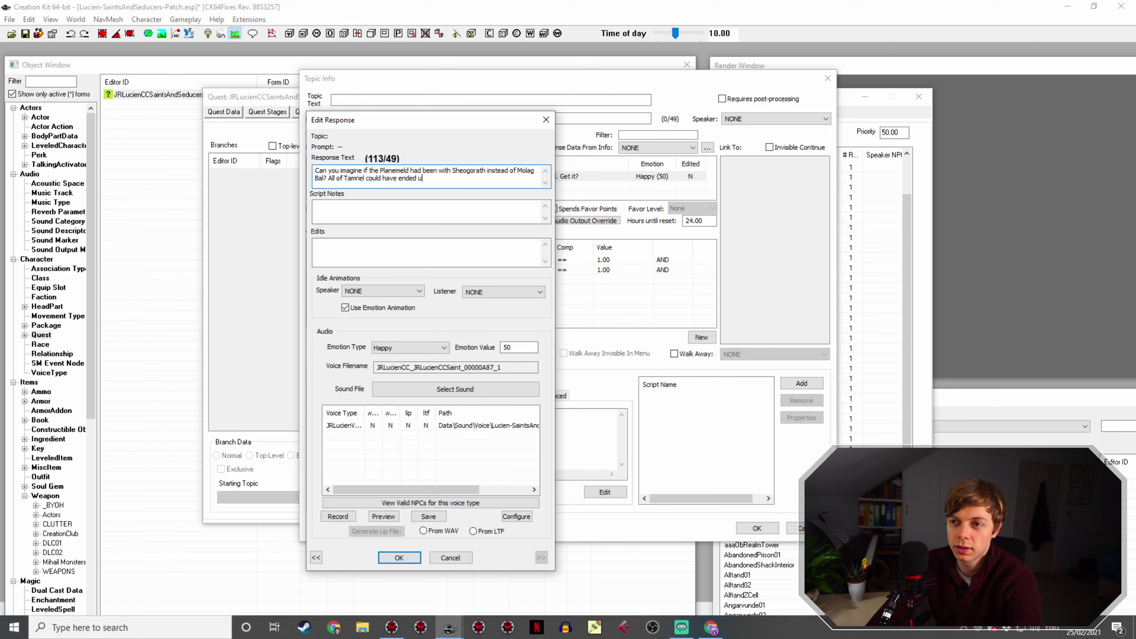
Step: Finish the Planemeld response with "All of Tamriel could have ended up looking like this." and save the idle line
text(All of Tamriel could have ended up looking like this.)
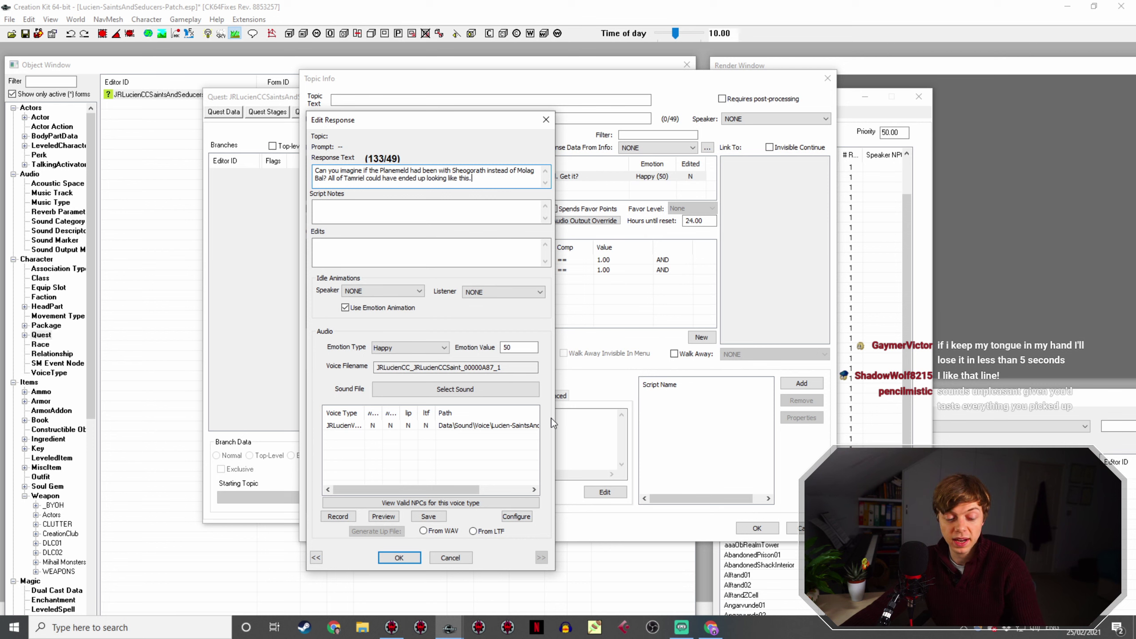
click(405, 558)
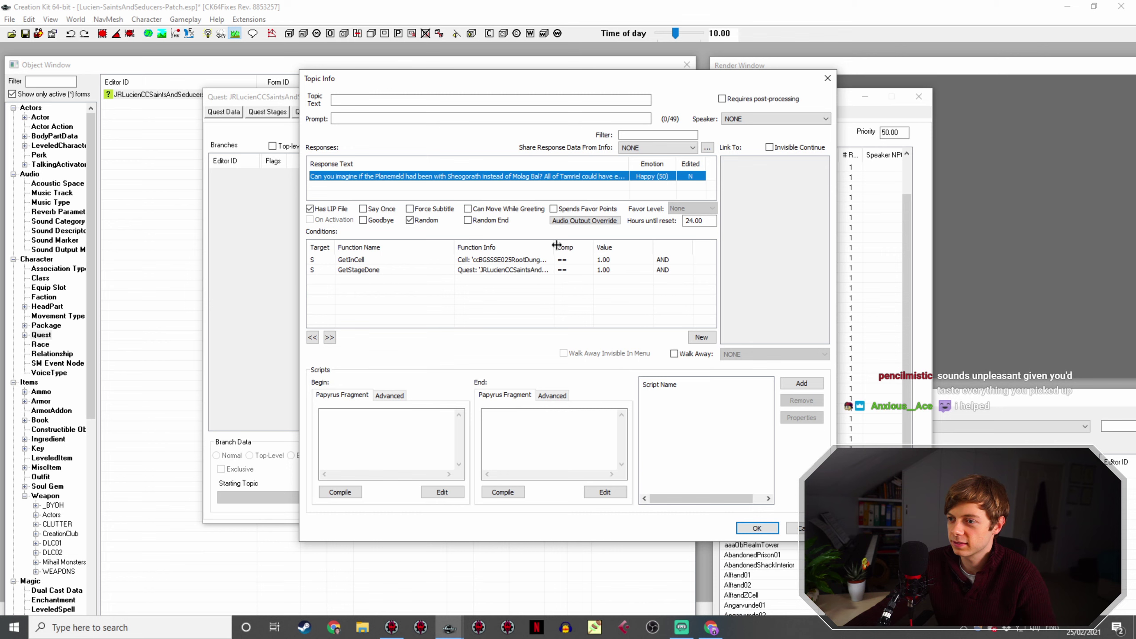
drag(557, 245, 567, 249)
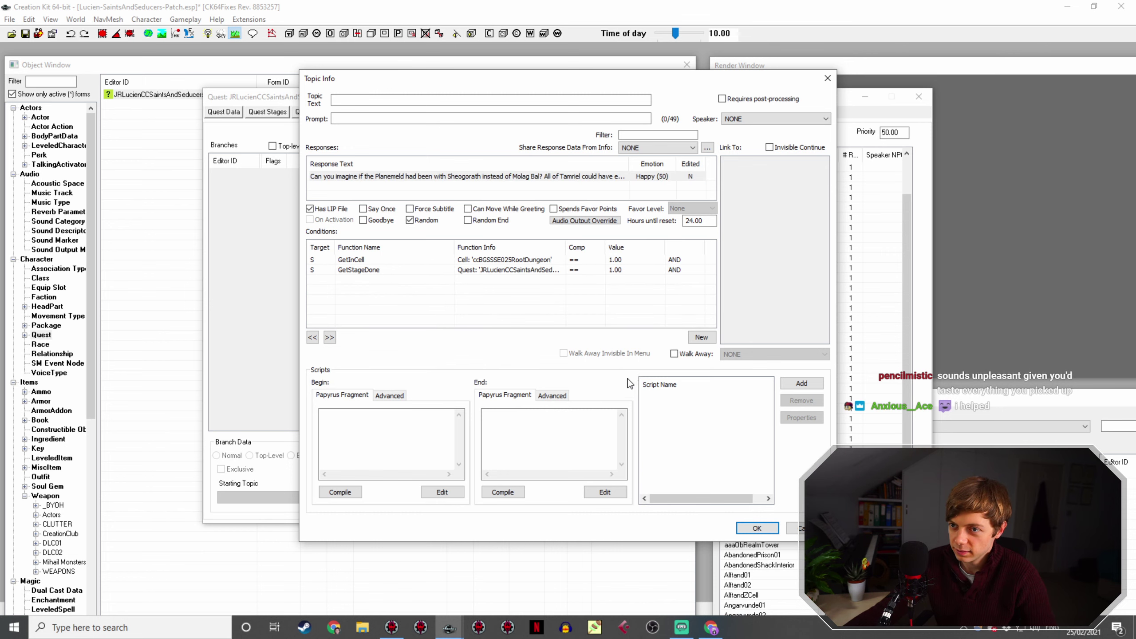
click(757, 528)
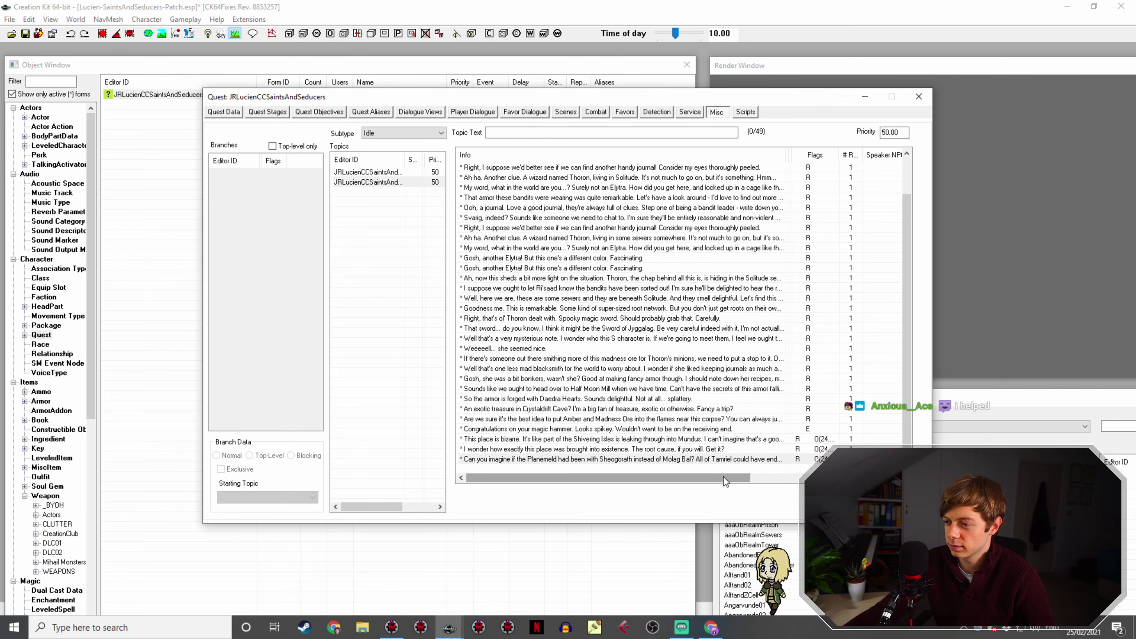
Step: Duplicate the Planemeld idle line and begin the copy's response: "The flora down here is extremely interesting. I've never seen anything quite like"
right_click(718, 459)
click(747, 477)
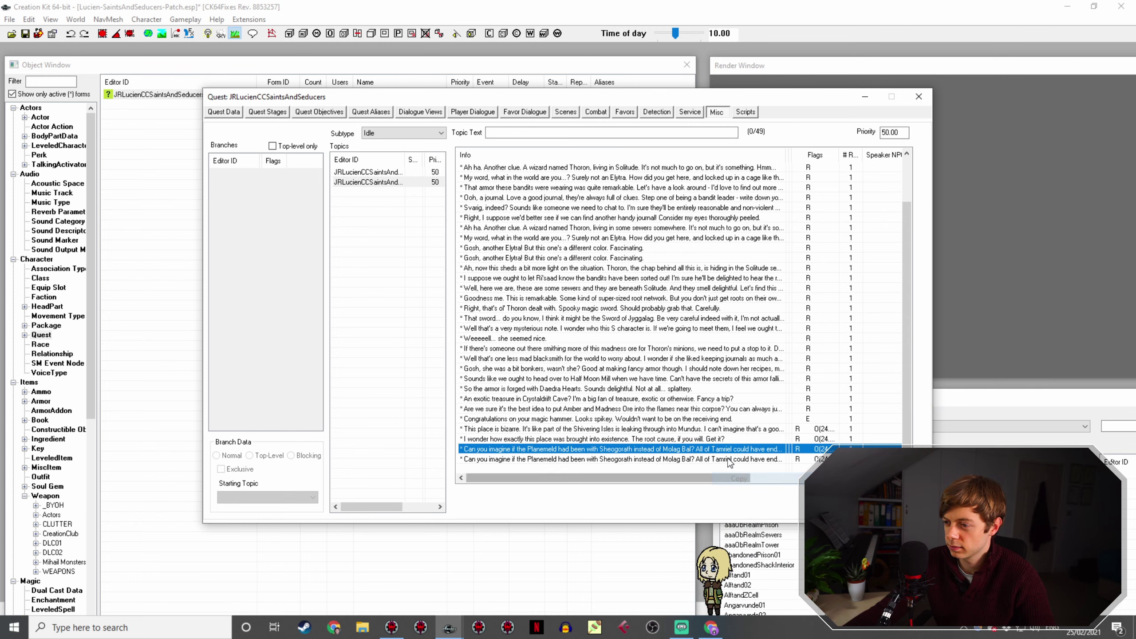
double_click(729, 460)
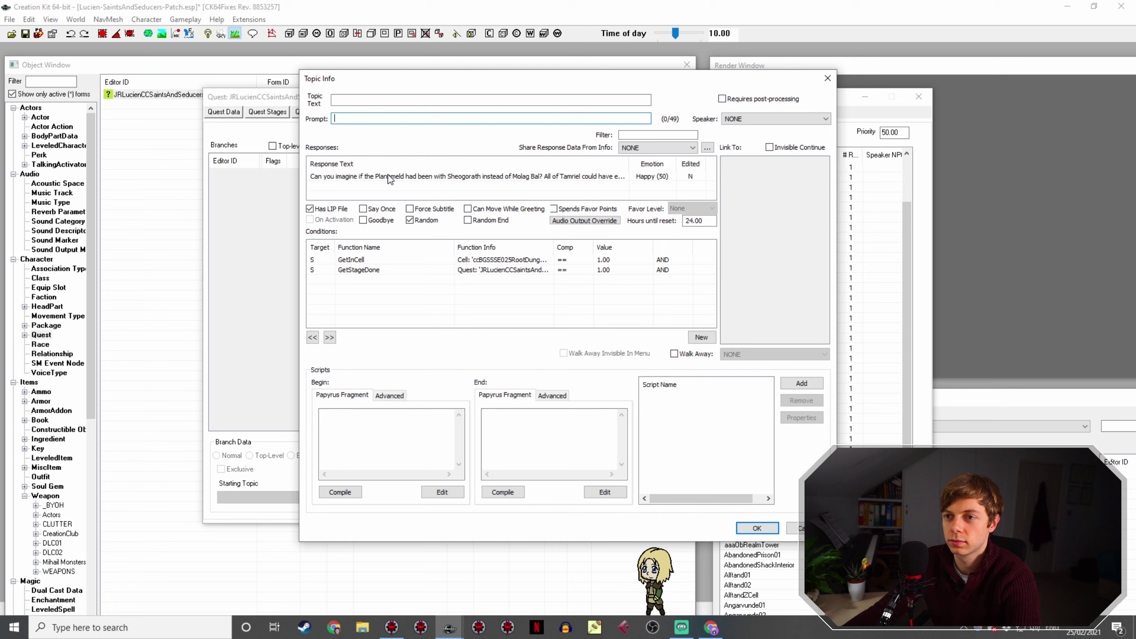
double_click(389, 177)
text(The fl)
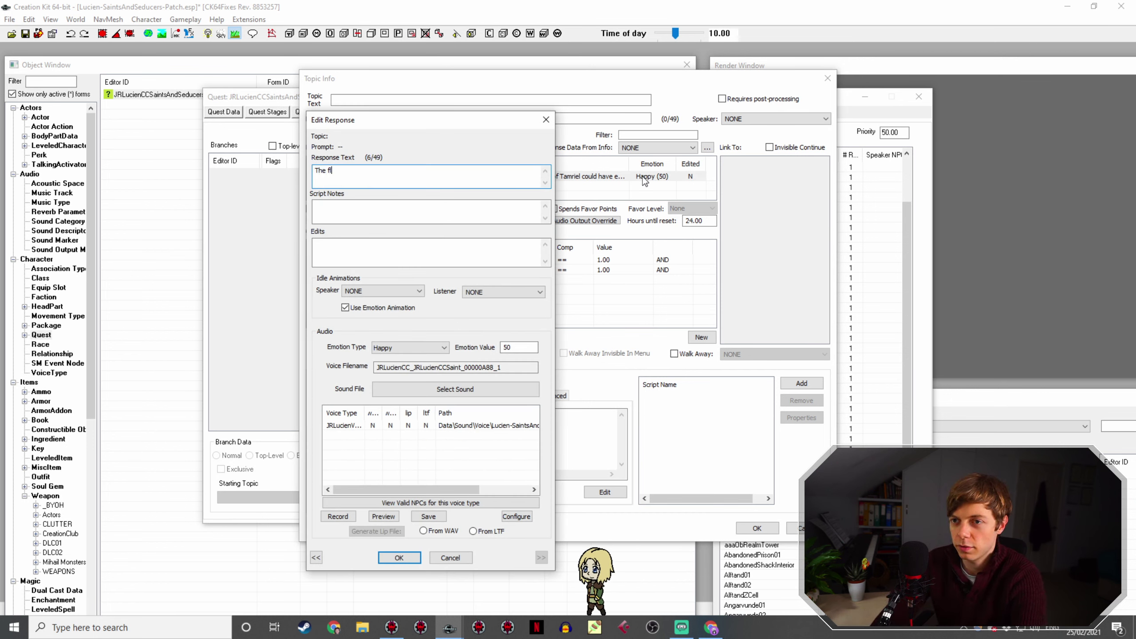
text(ora down i)
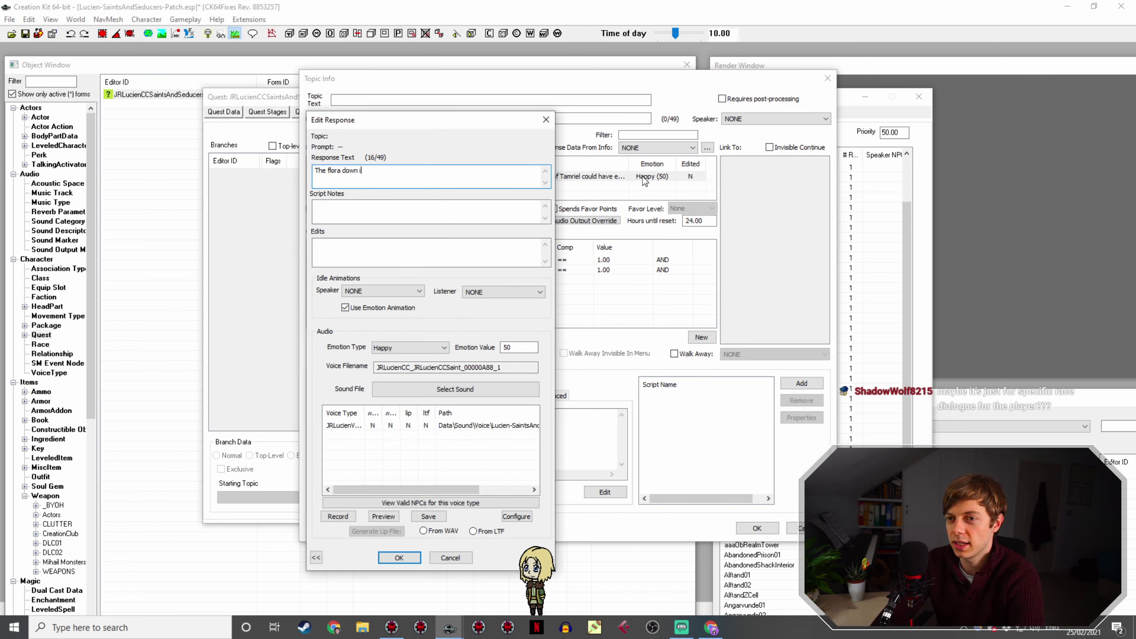
key(BackSpace)
text(here is e)
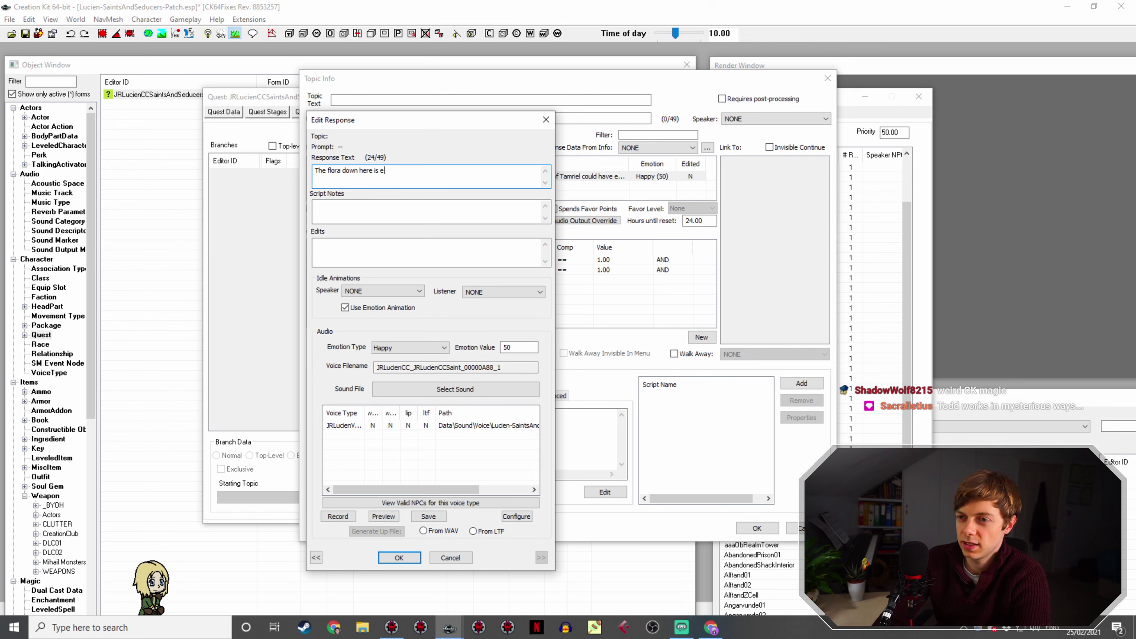
text(xtremely interestin)
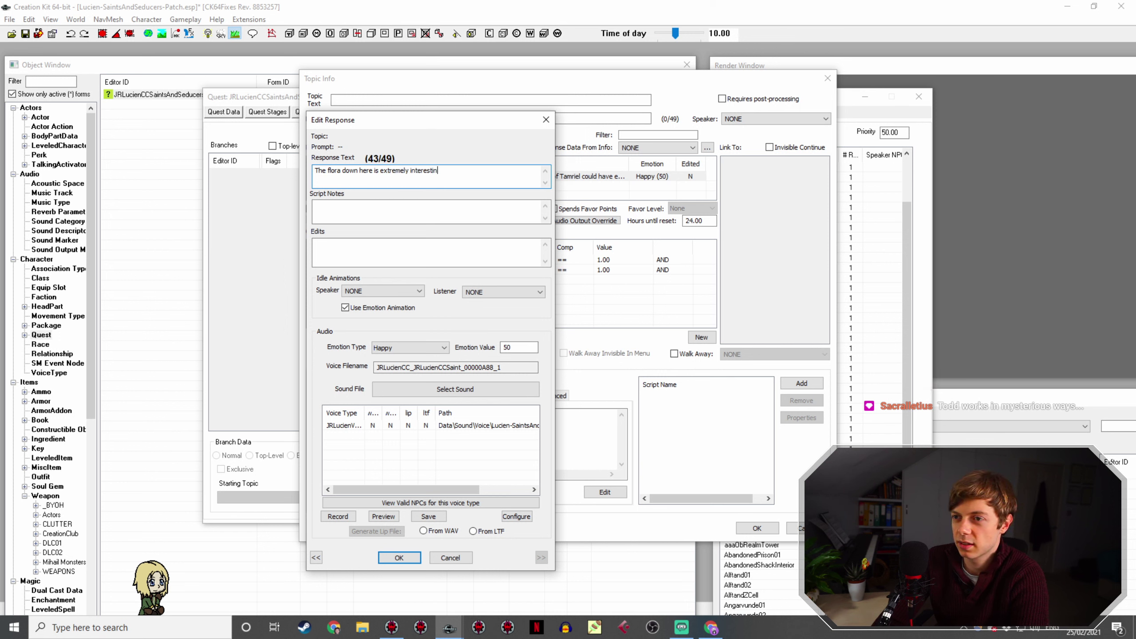
text(g. I've never see)
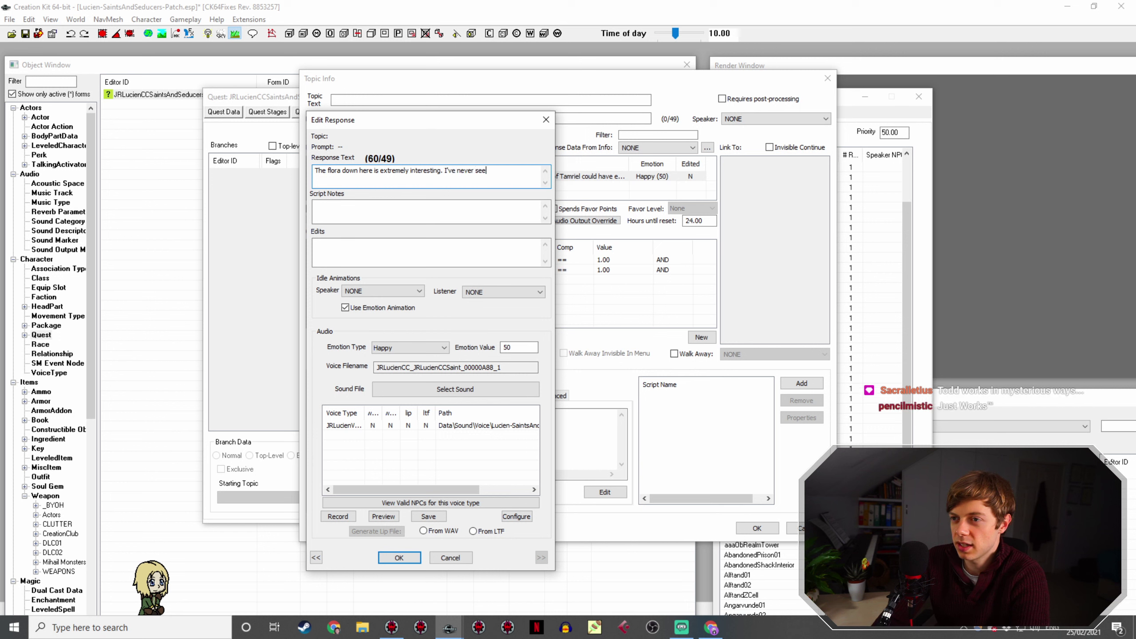
text(n anything quite like)
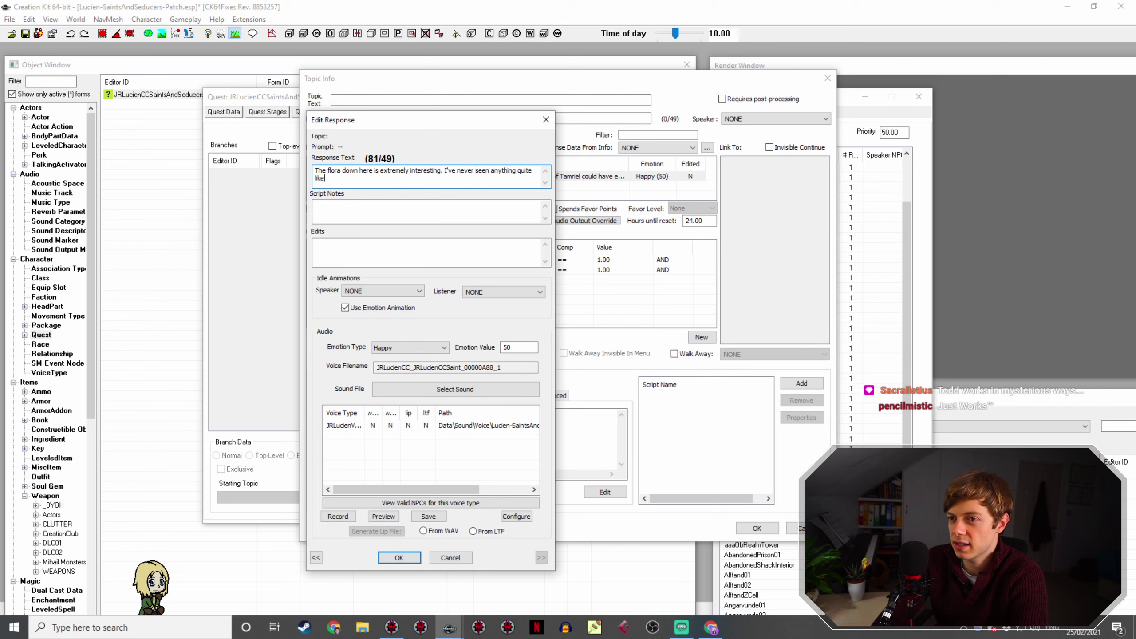
Step: Finish the flora response with "it. It must be from Oblivion too..." and save the idle line
text( it. It must be from Oblivion too)
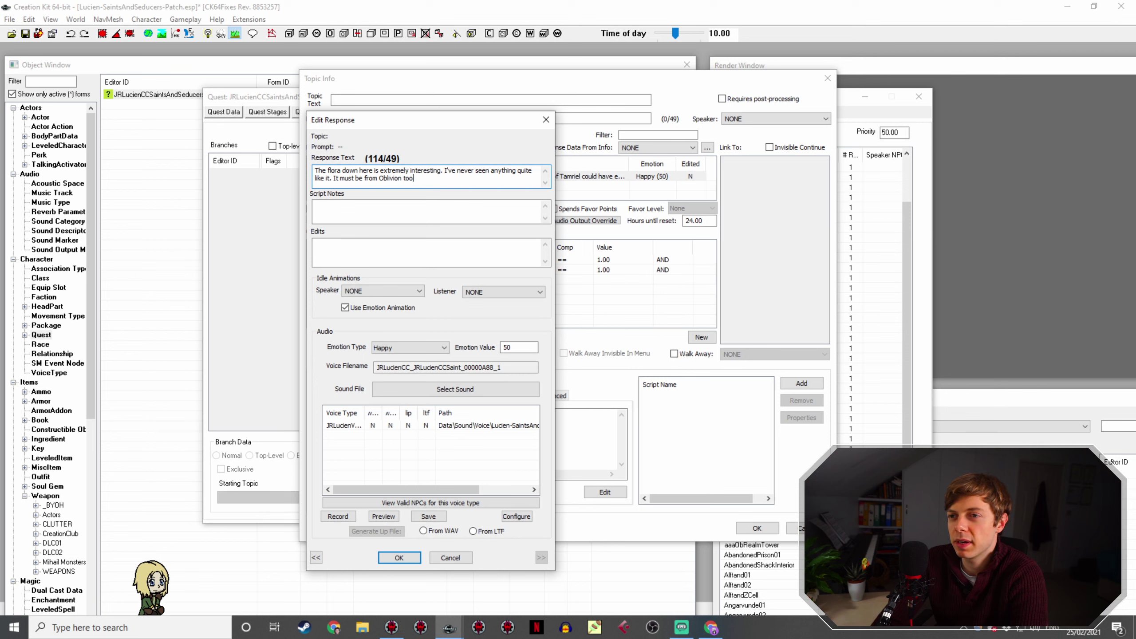
text(...)
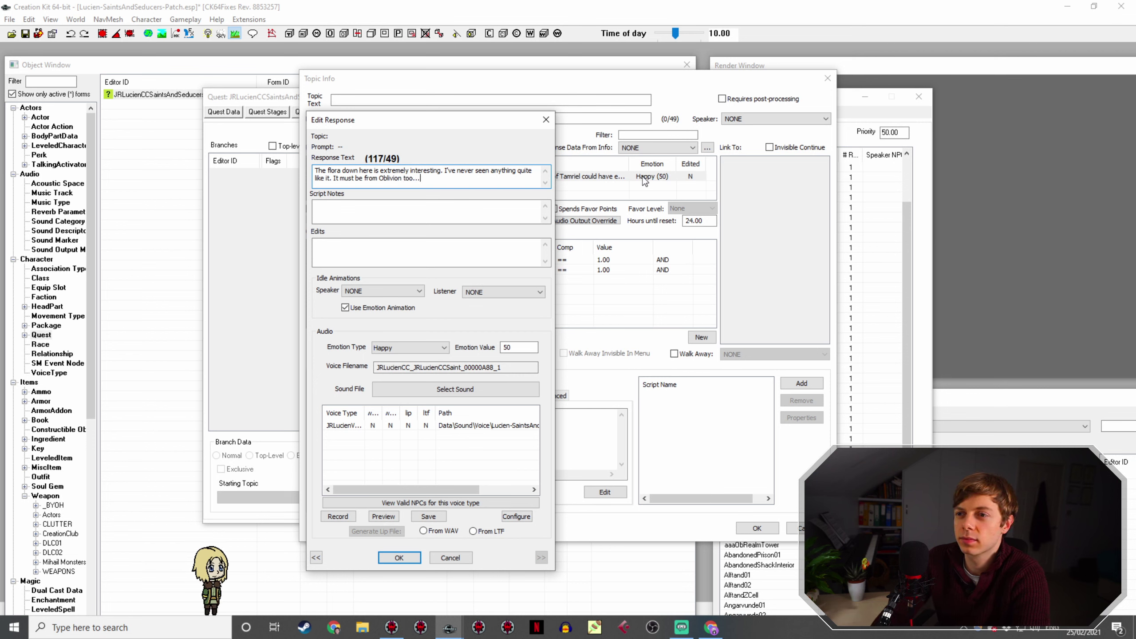
key(Return)
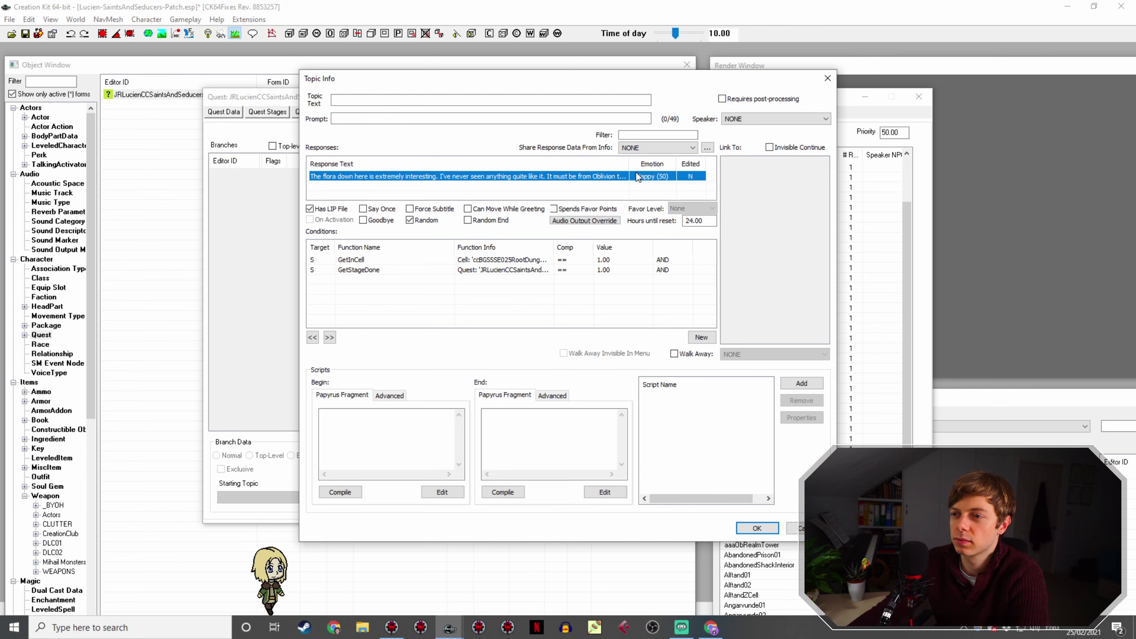
click(756, 529)
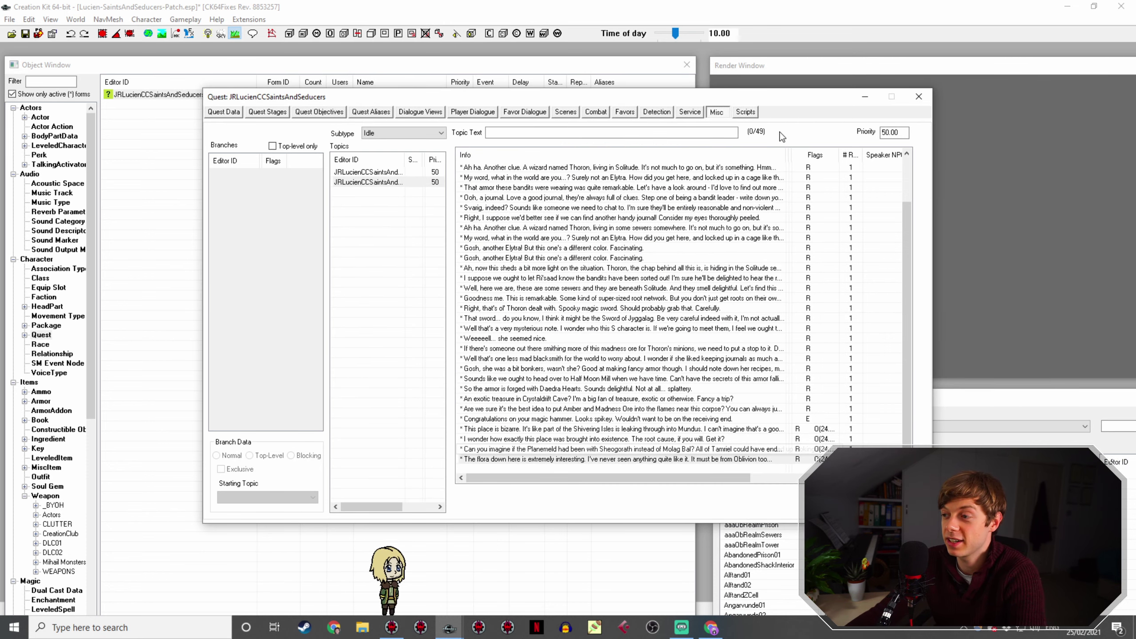
Step: Widen the text column of the idle line list to review the new root dungeon comments, and close the quest window
drag(788, 155, 808, 155)
click(604, 459)
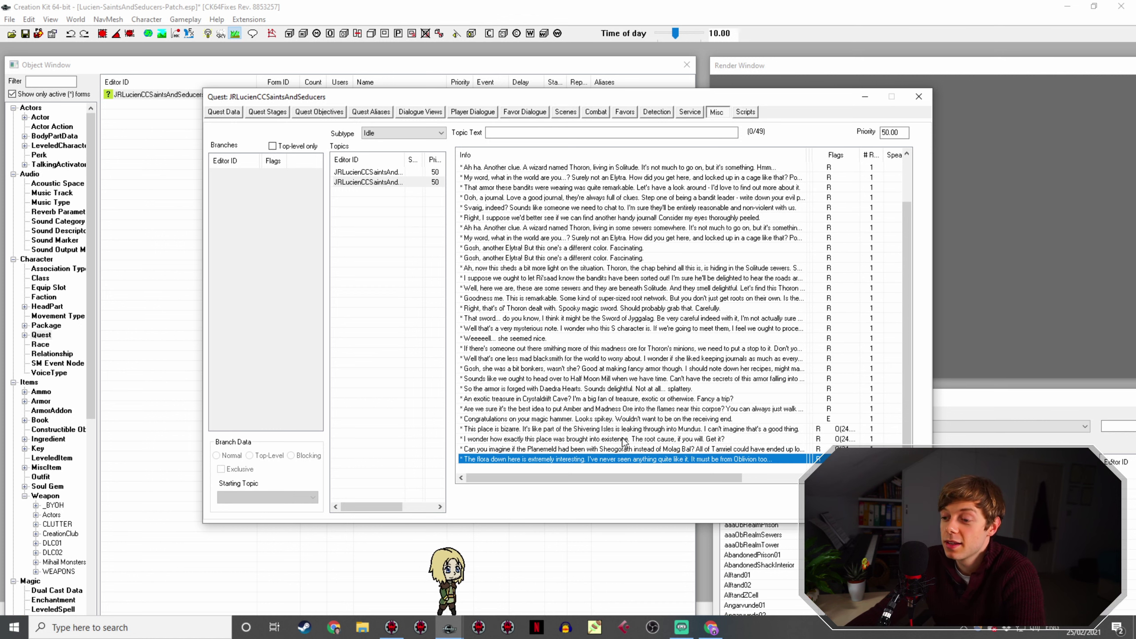
click(891, 511)
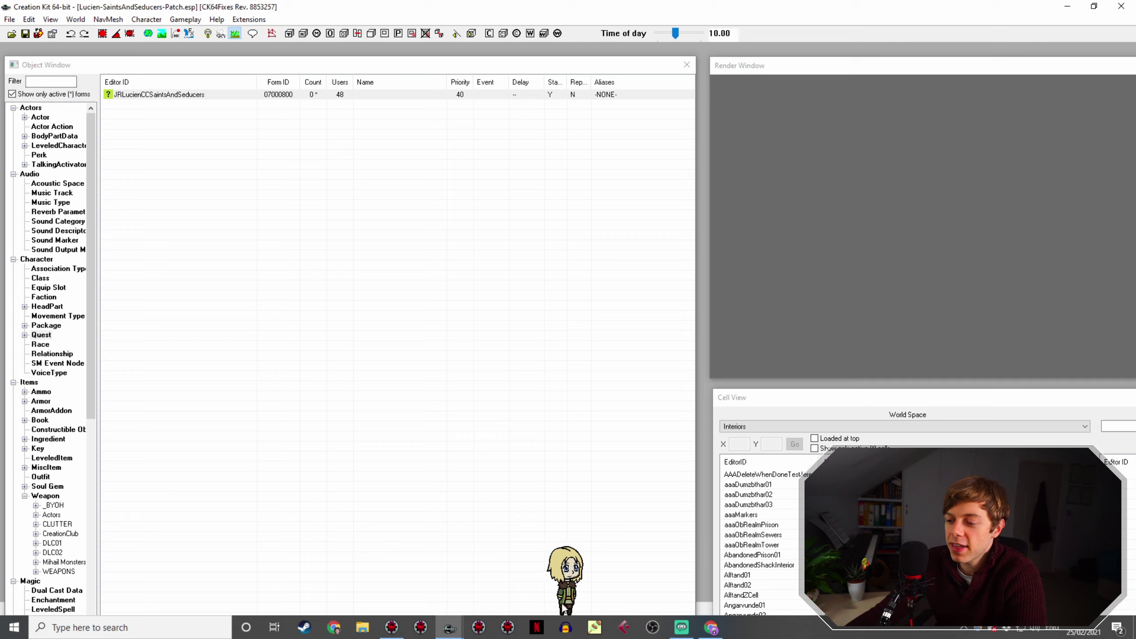
Step: Switch to Chrome and look through the UESP Saints & Seducers page's places, notes, writings, quests and items for further dialogue topics
click(712, 628)
click(35, 8)
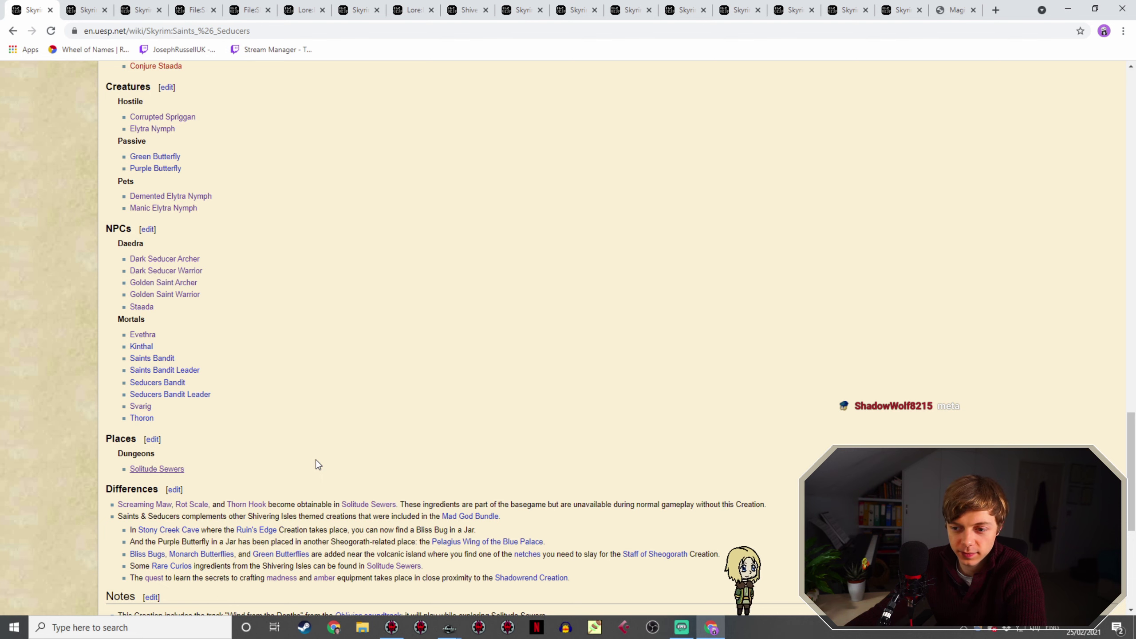
scroll(320, 486, down, 2)
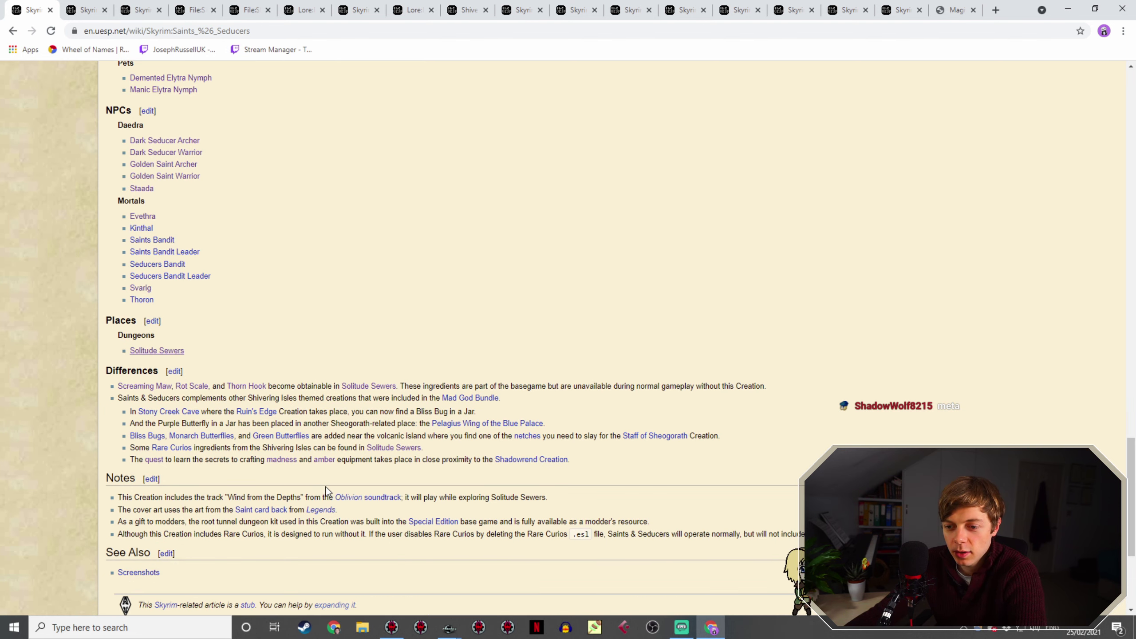
scroll(326, 484, up, 11)
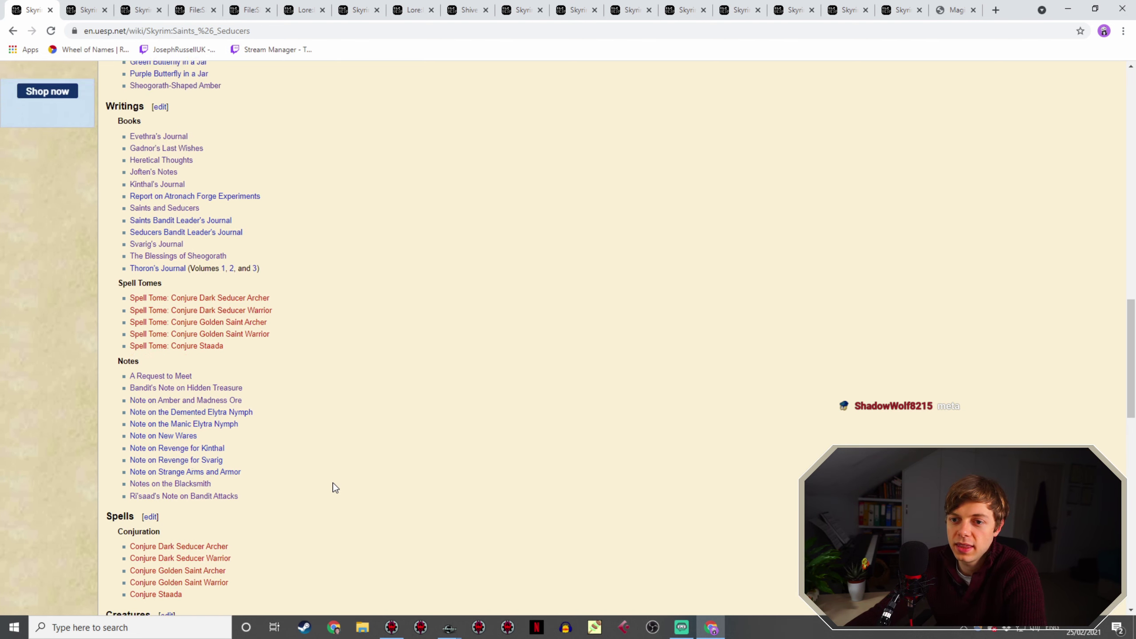
scroll(334, 487, up, 2)
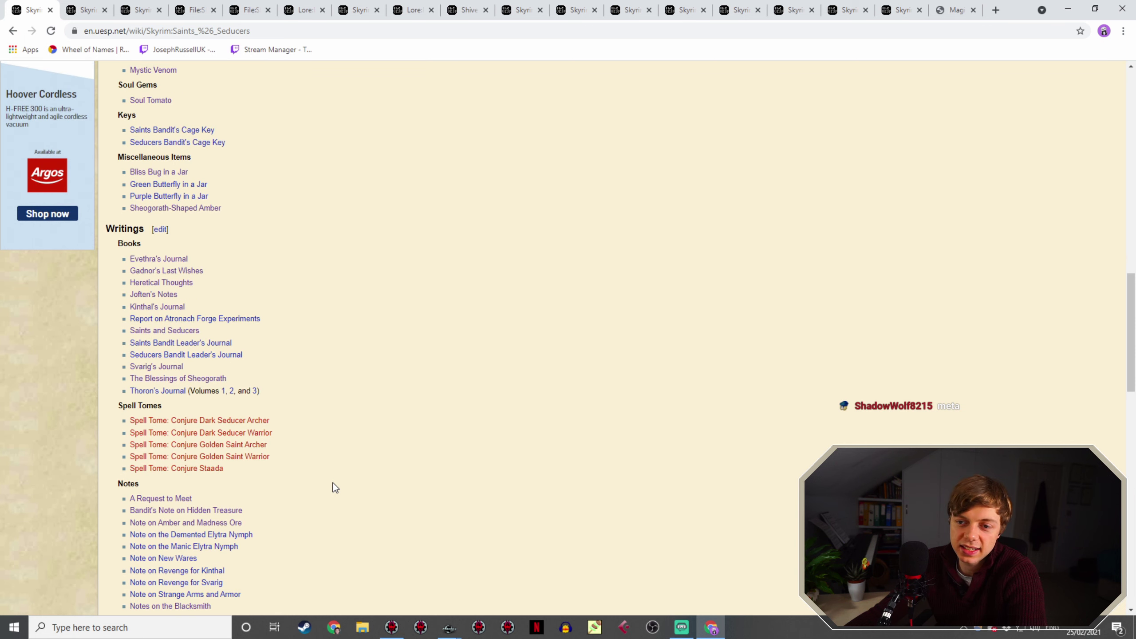
scroll(337, 483, down, 2)
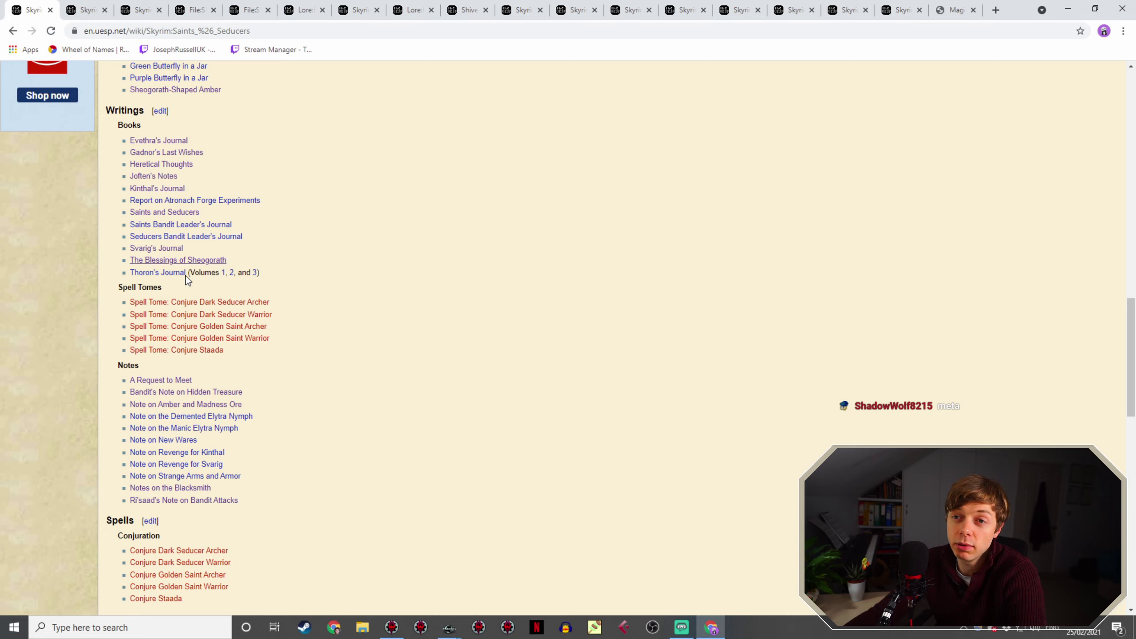
scroll(209, 257, up, 9)
scroll(271, 481, up, 7)
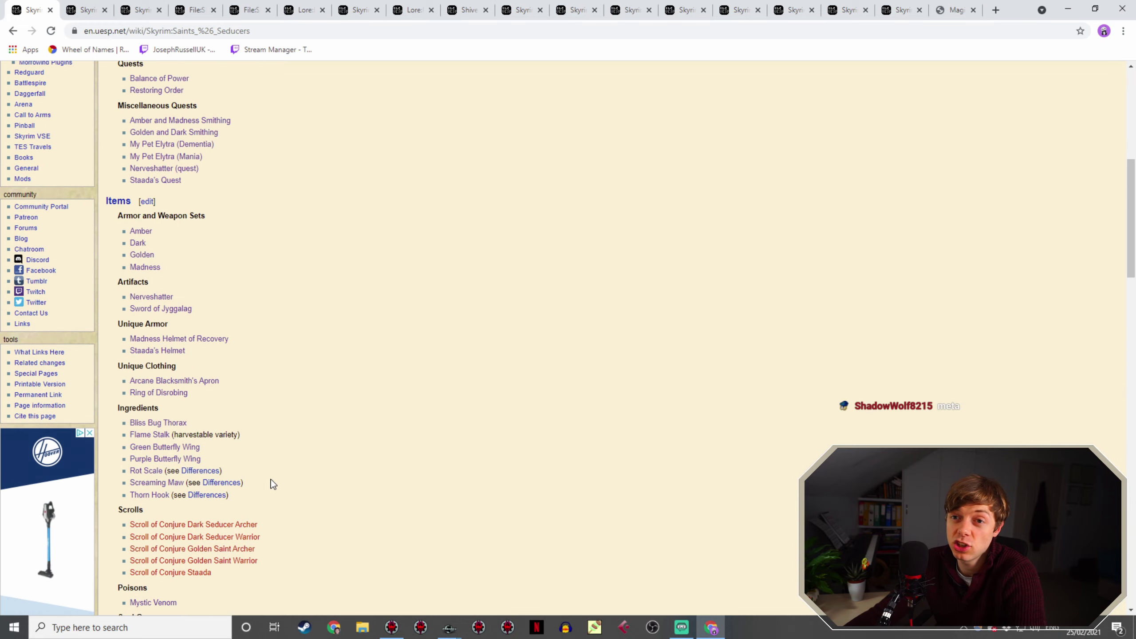
scroll(264, 468, down, 4)
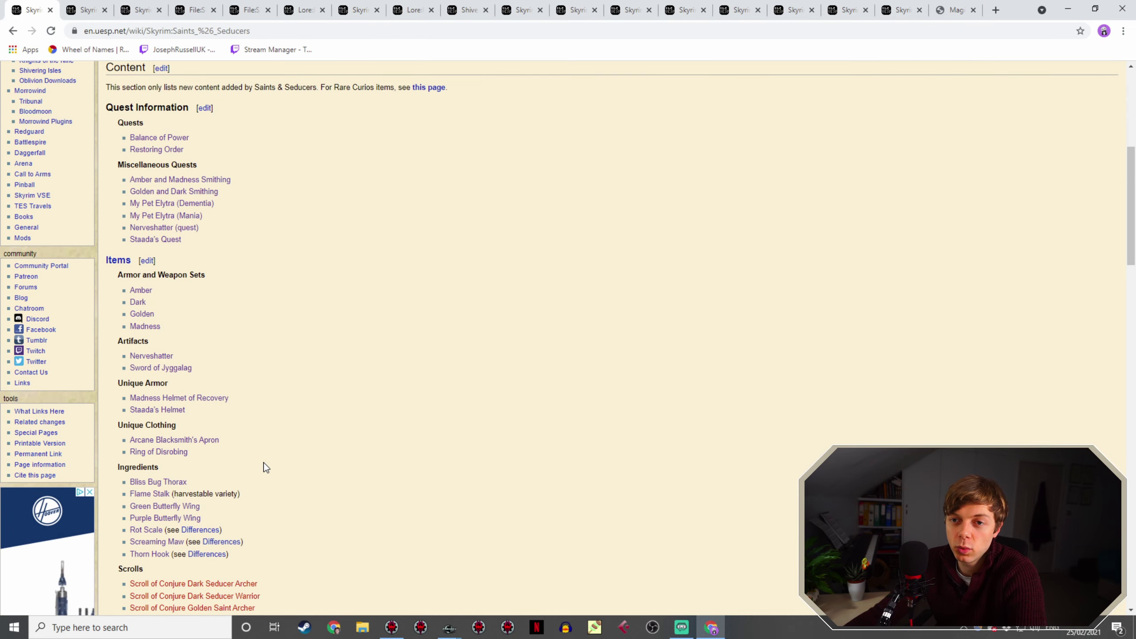
Step: Look through the Saints & Seducers page's quests, items, writings, creatures, NPCs and differences for any remaining dialogue topics
scroll(264, 465, down, 6)
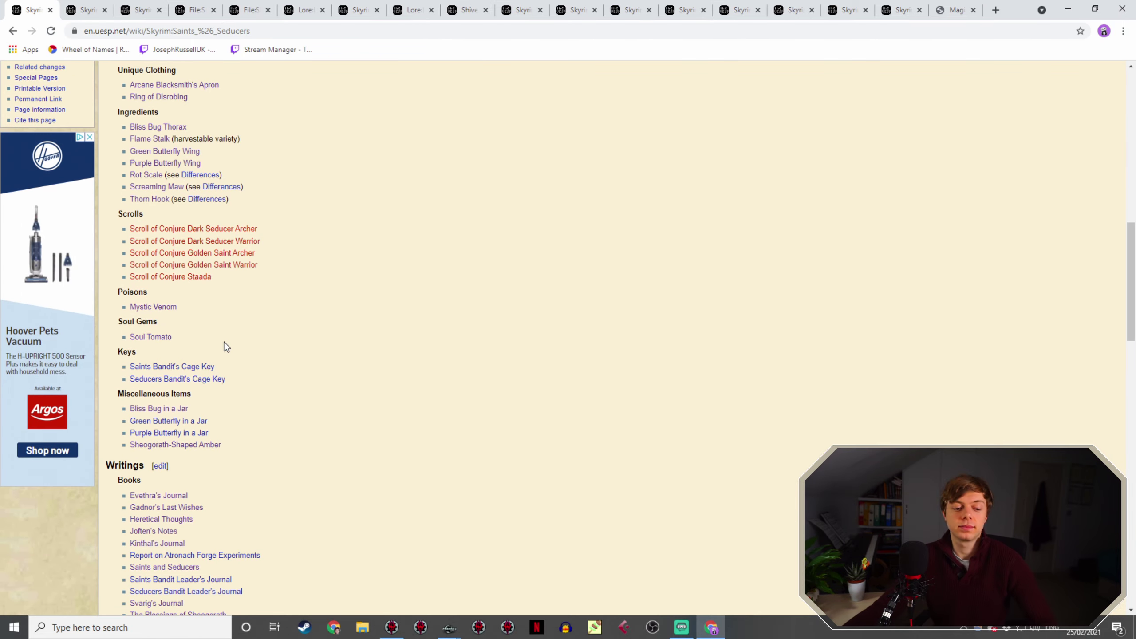
scroll(247, 379, down, 7)
scroll(319, 456, down, 3)
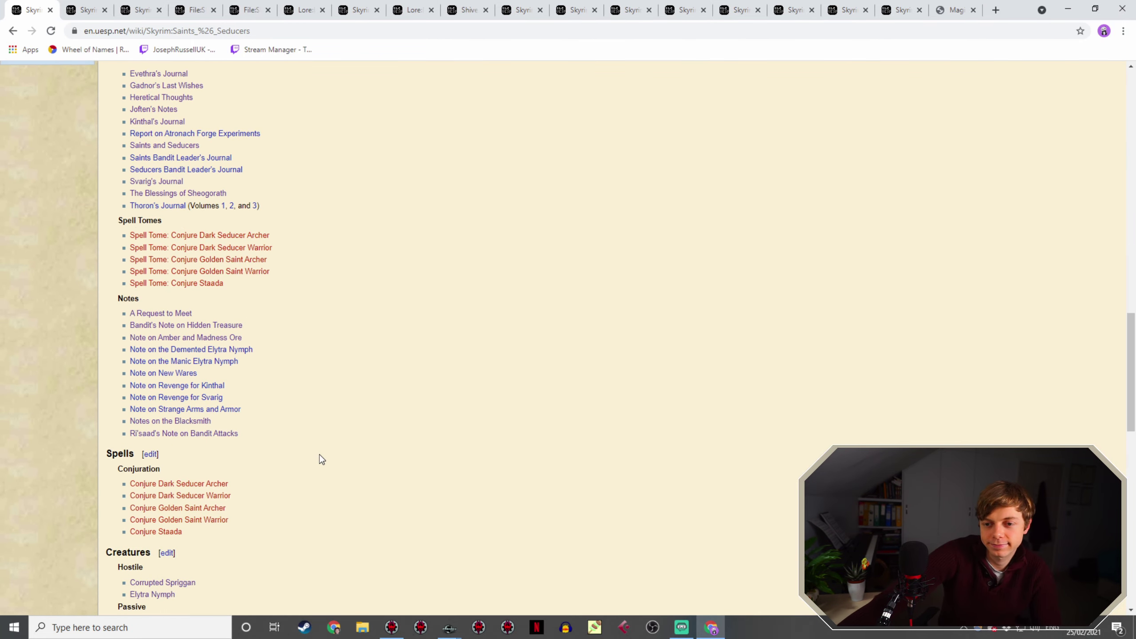
scroll(353, 541, down, 3)
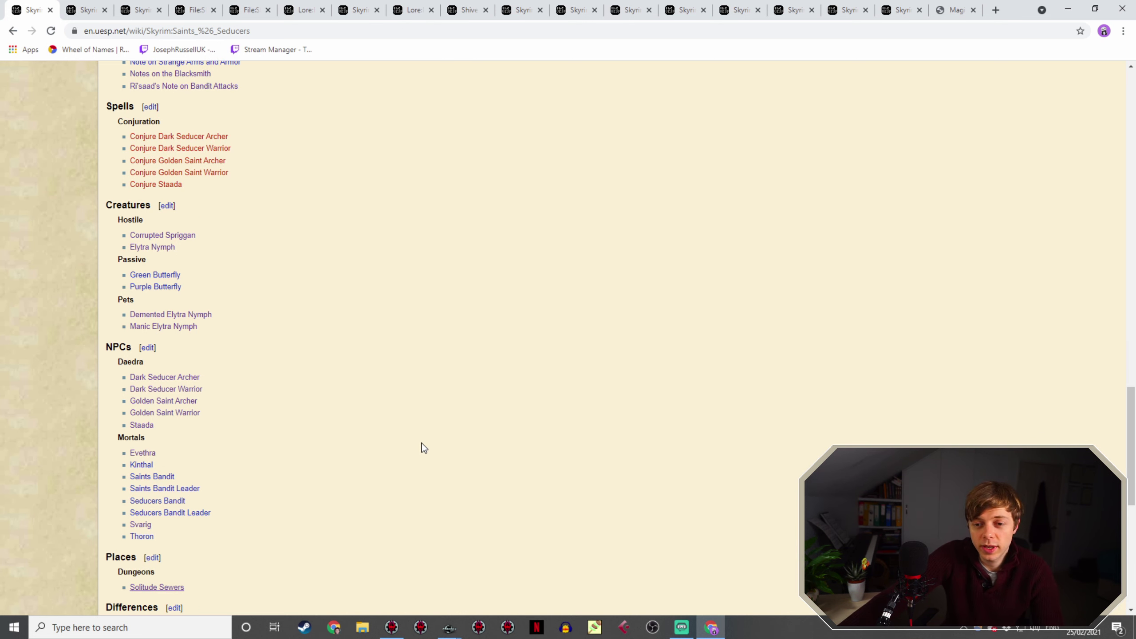
scroll(443, 425, up, 1)
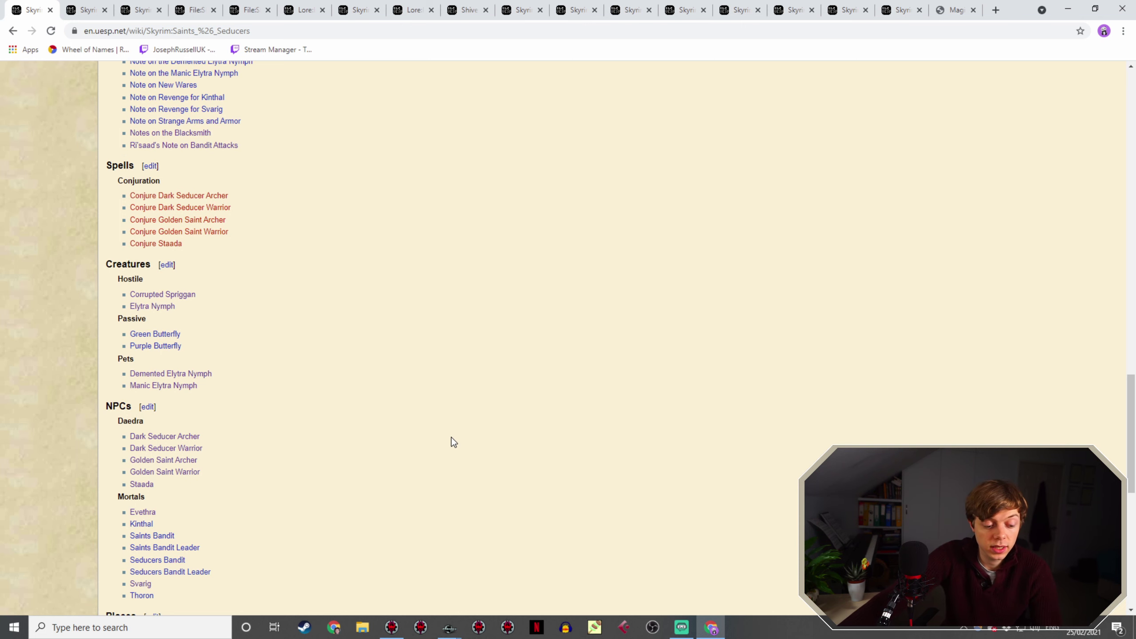
scroll(442, 448, down, 3)
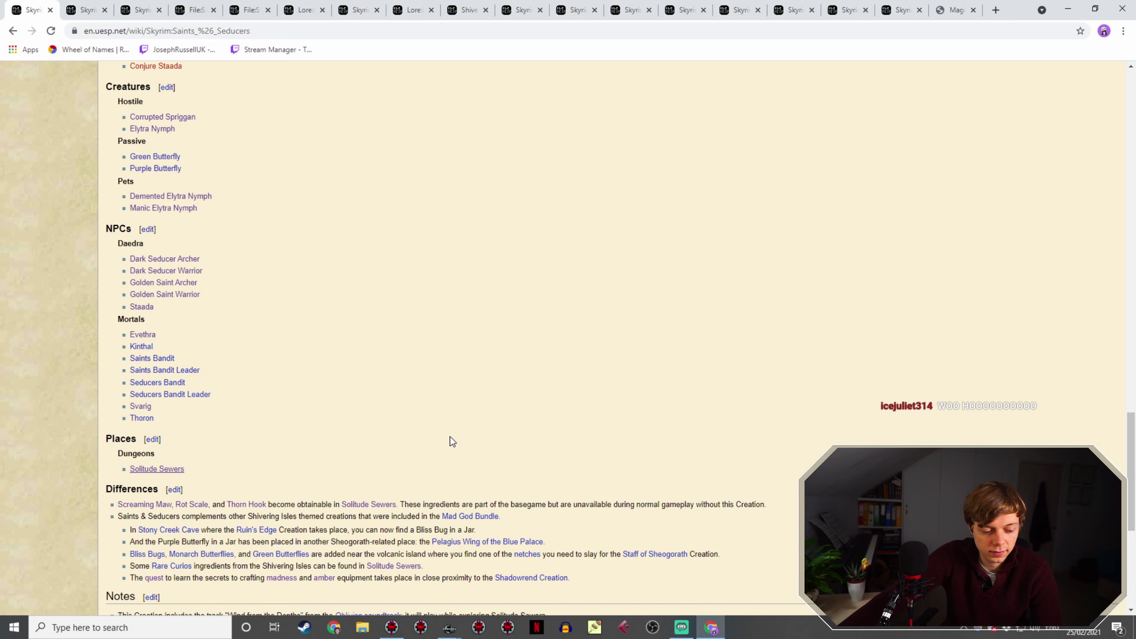
scroll(457, 423, up, 14)
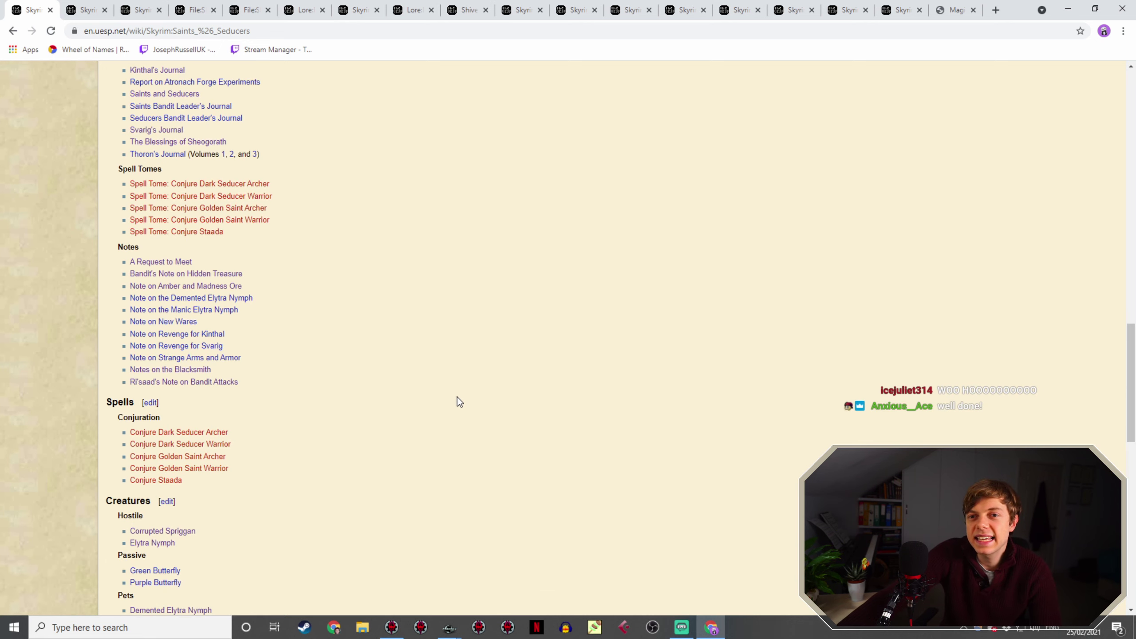
scroll(405, 457, up, 5)
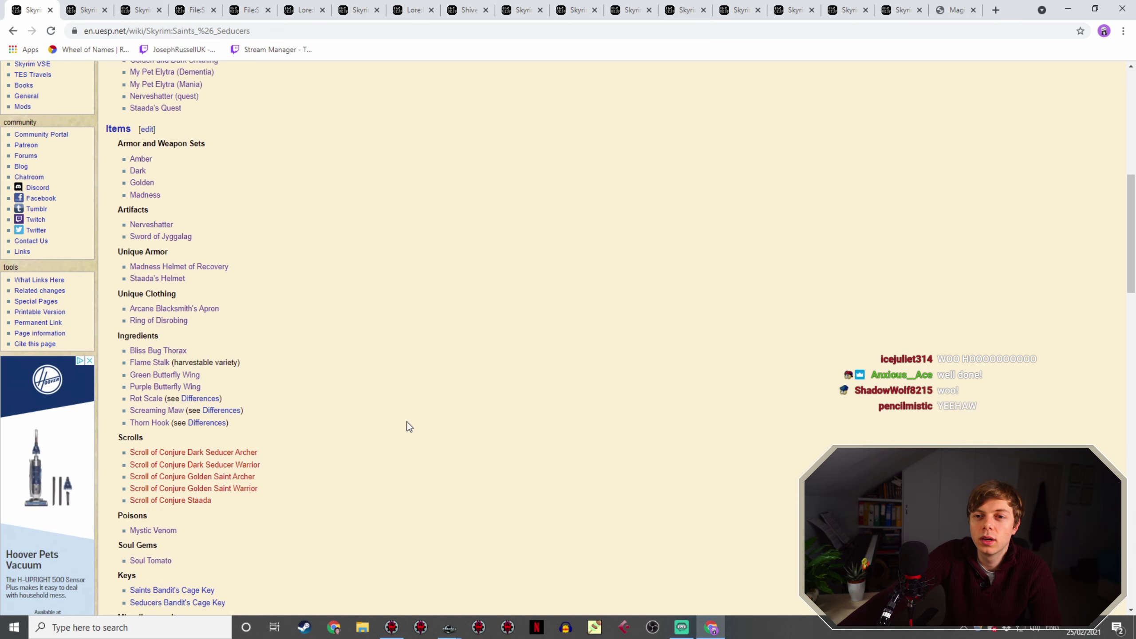
scroll(396, 424, up, 2)
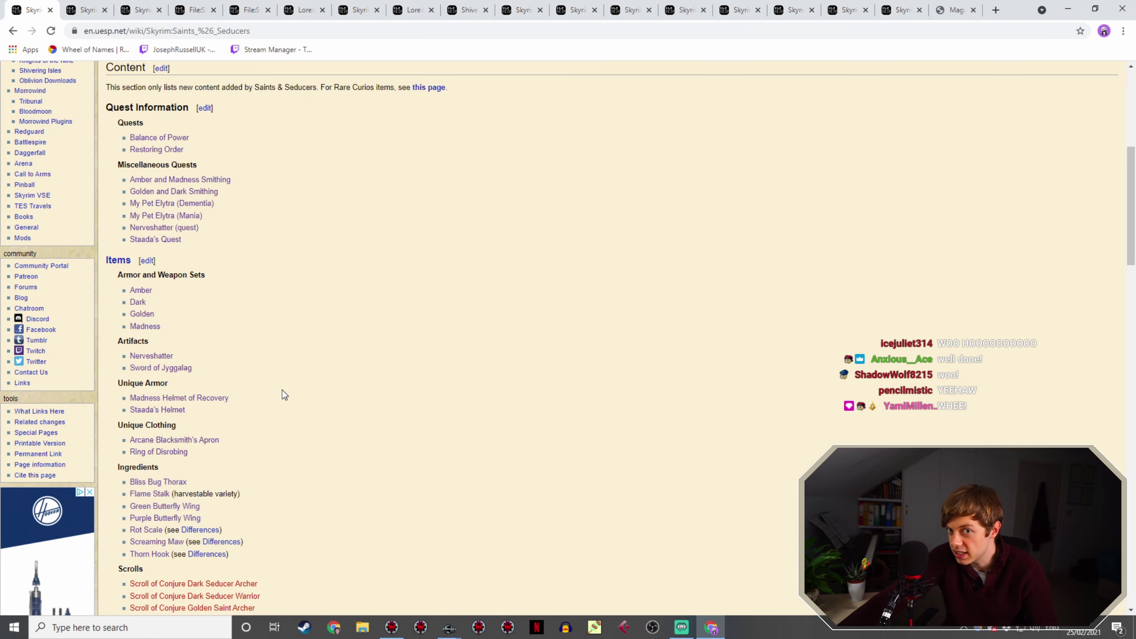
scroll(288, 399, down, 3)
scroll(306, 430, up, 9)
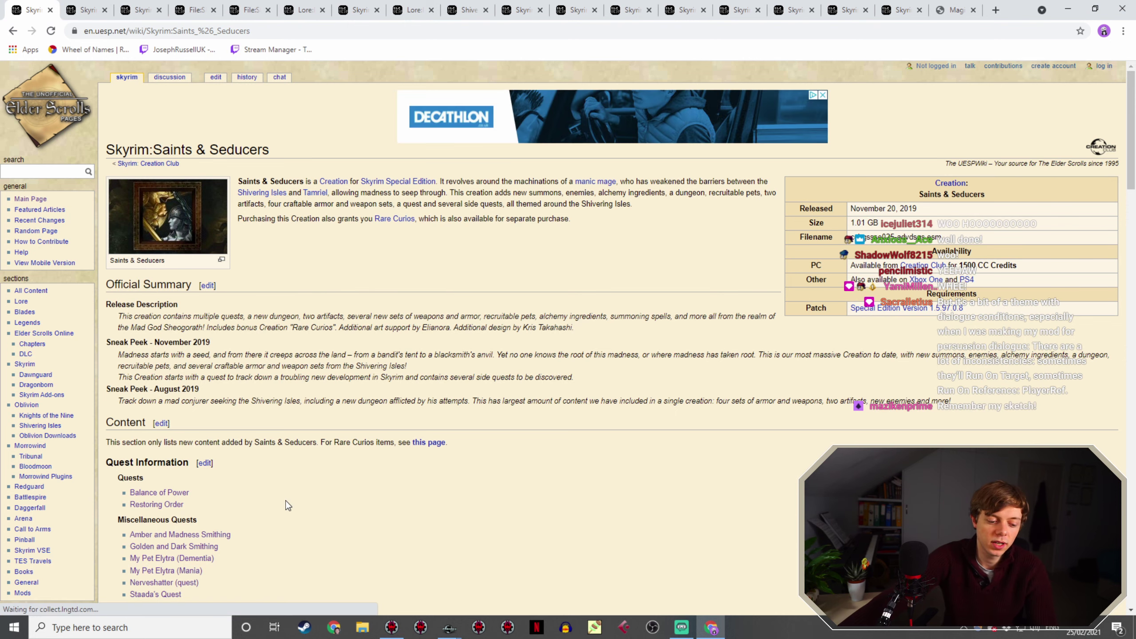
Step: Check the stream chat in Streamlabs OBS, and switch to Discord to view the Lucien sketch in the fan-art channel and close the enlarged image
click(130, 627)
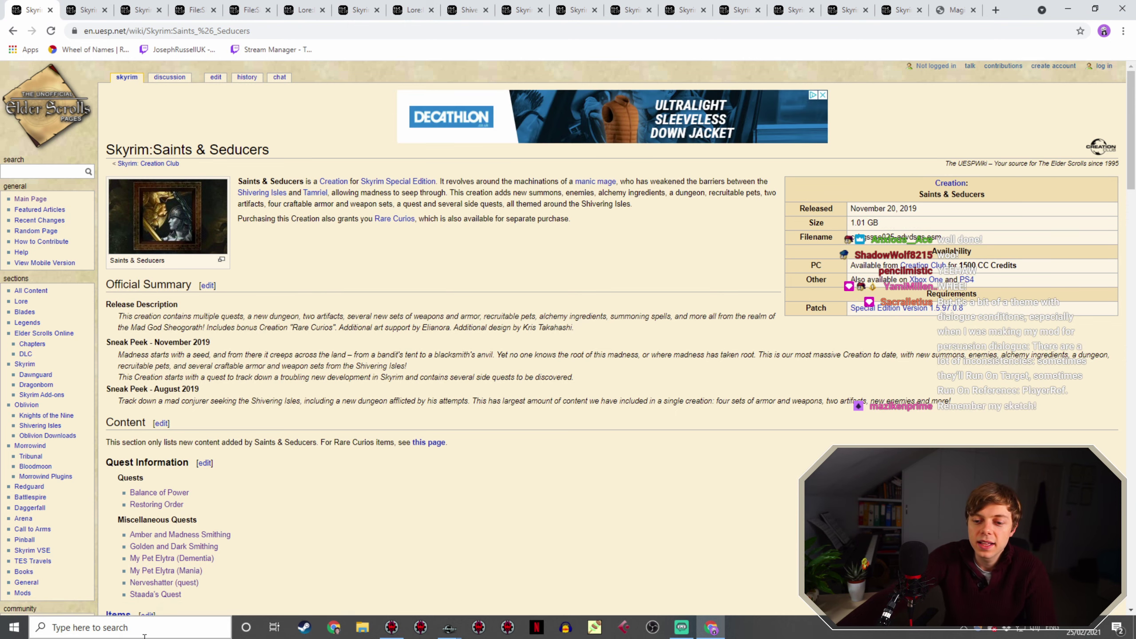
click(682, 628)
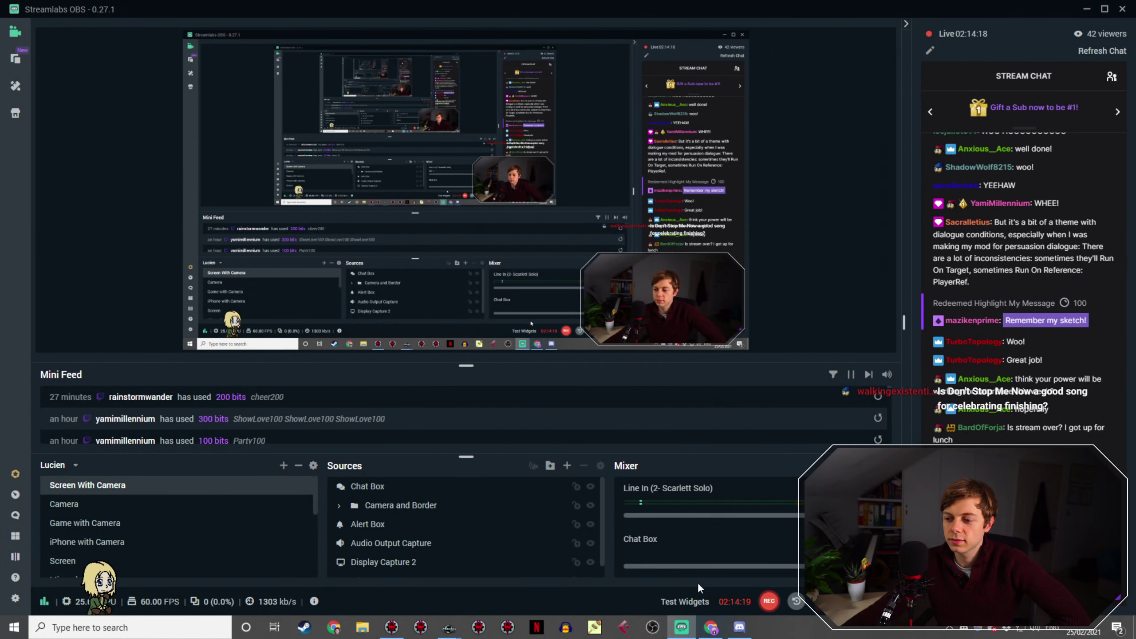
click(739, 628)
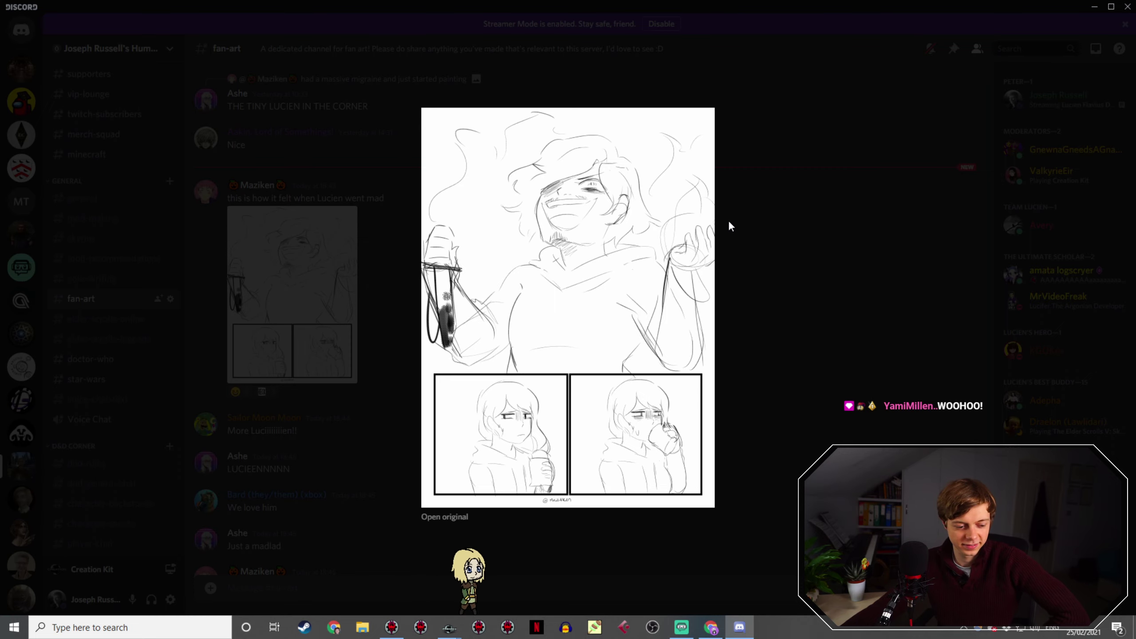
click(751, 261)
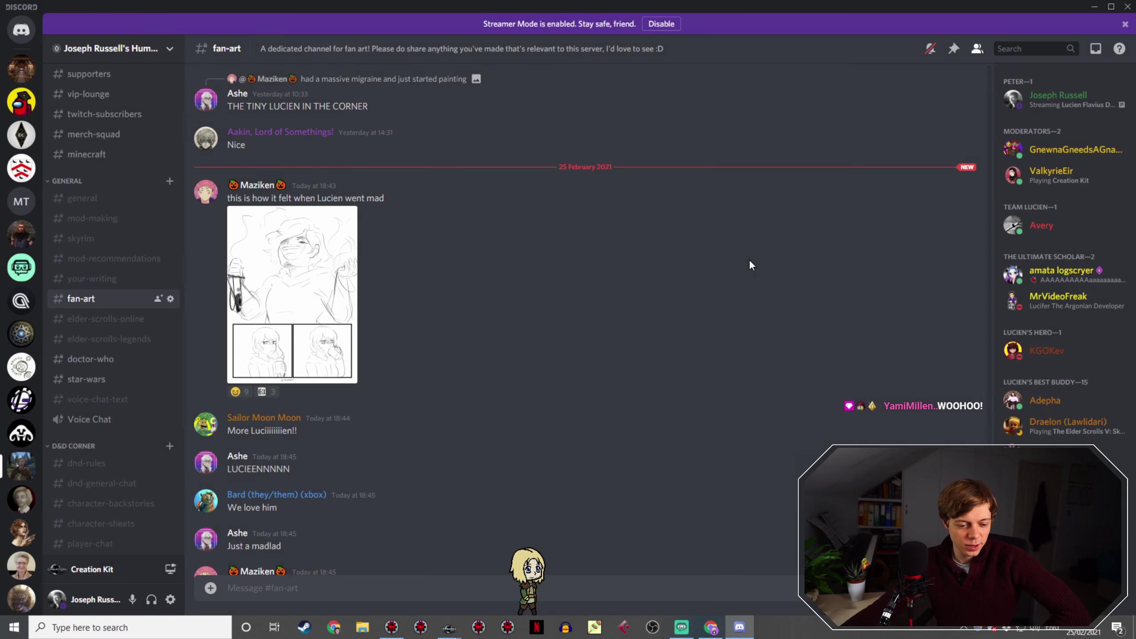
click(712, 627)
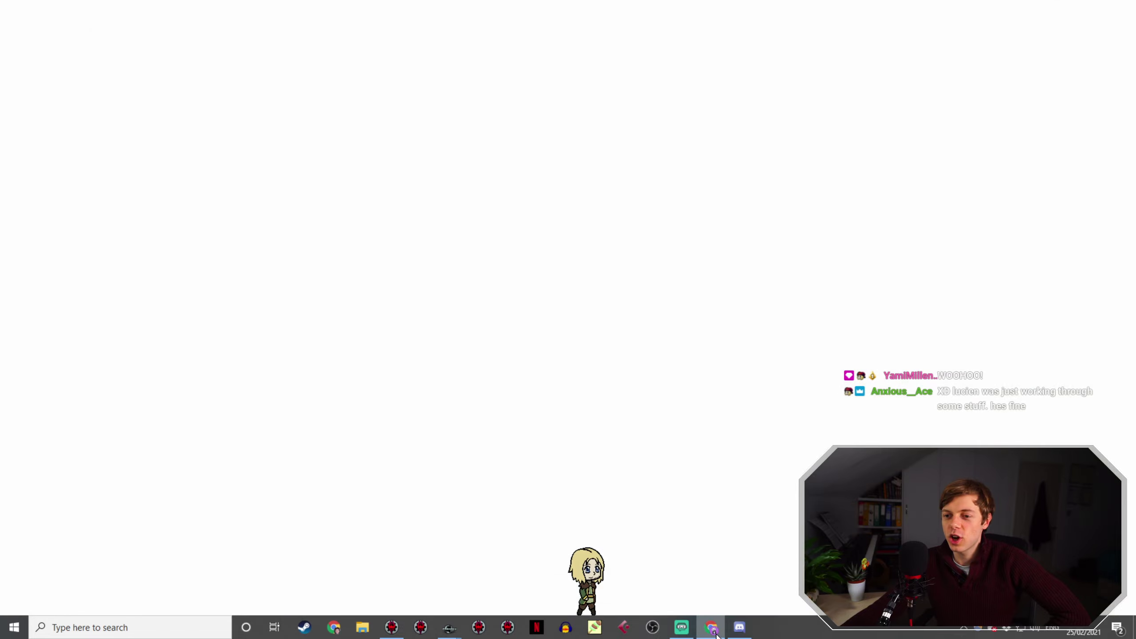
click(741, 628)
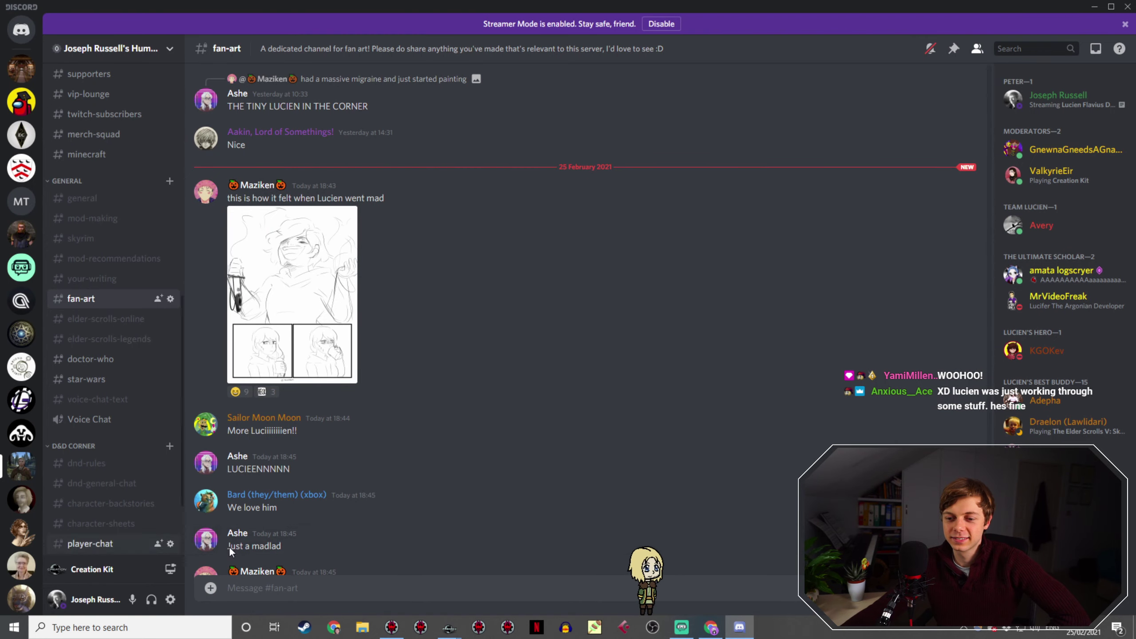
Step: Switch to Streamlabs OBS and change the active stream scene from Screen With Camera to Camera
click(653, 627)
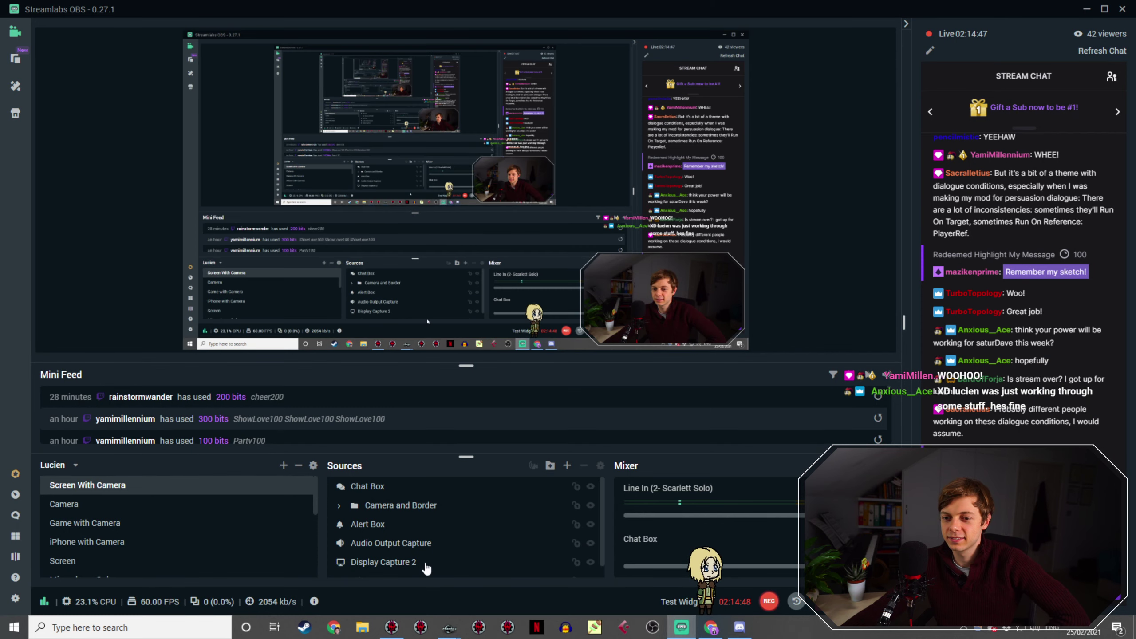
click(89, 503)
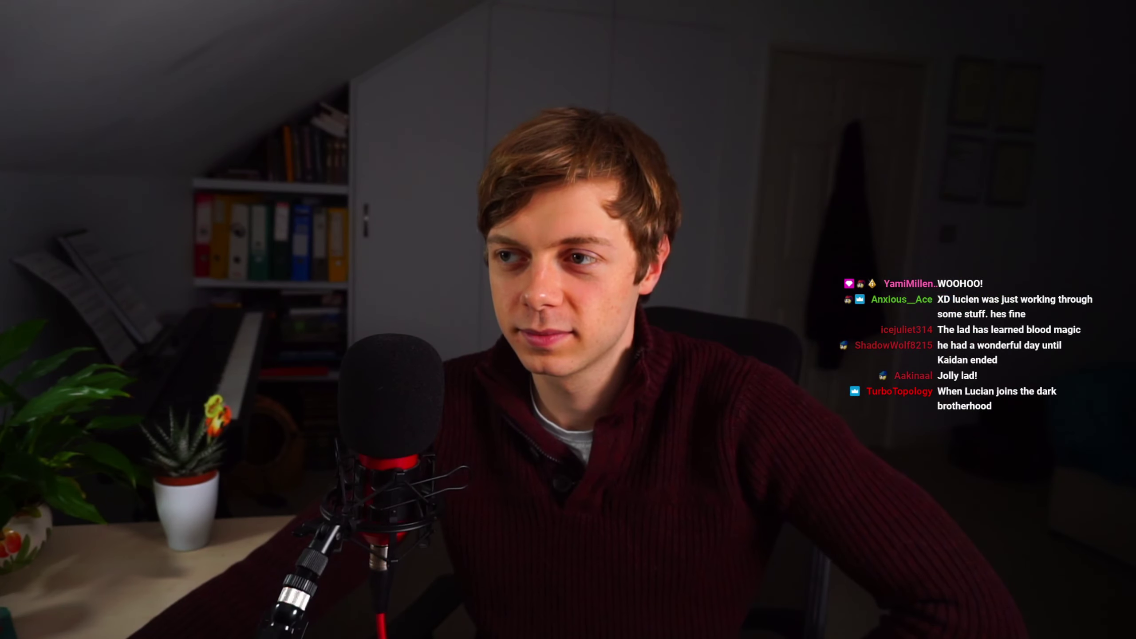